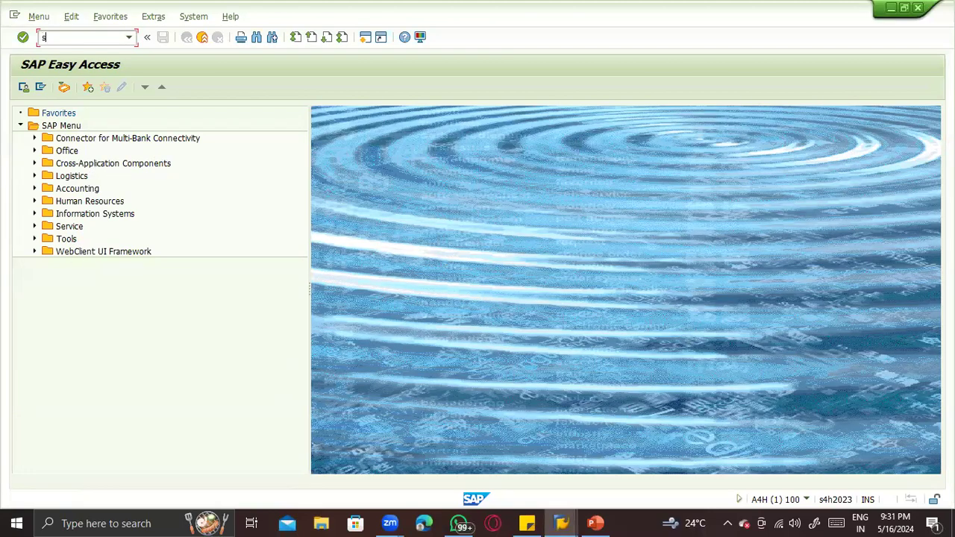
# Open the Customizing Implementation Guide and expand the Sales and Distribution definitions under Enterprise Structure.
pyautogui.press('Return')
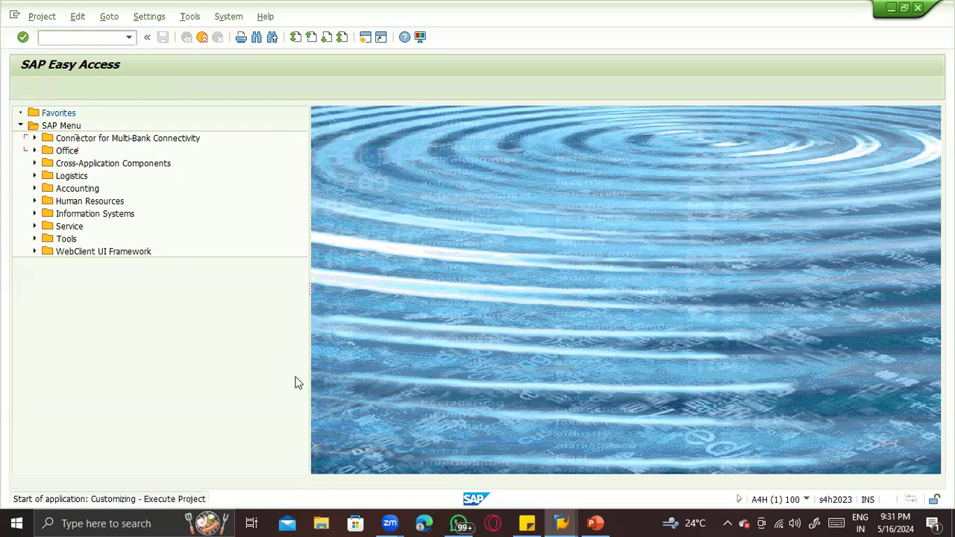
pyautogui.click(70, 89)
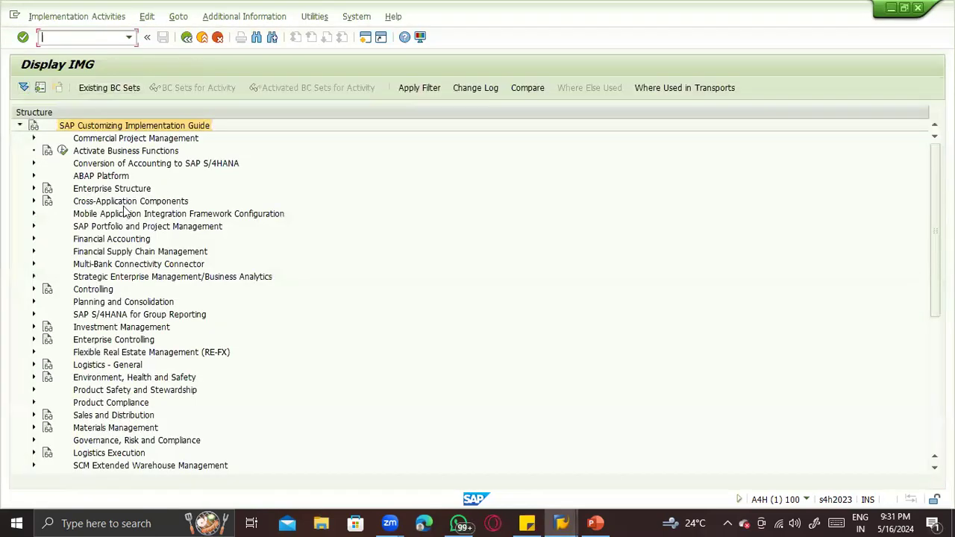
pyautogui.click(33, 189)
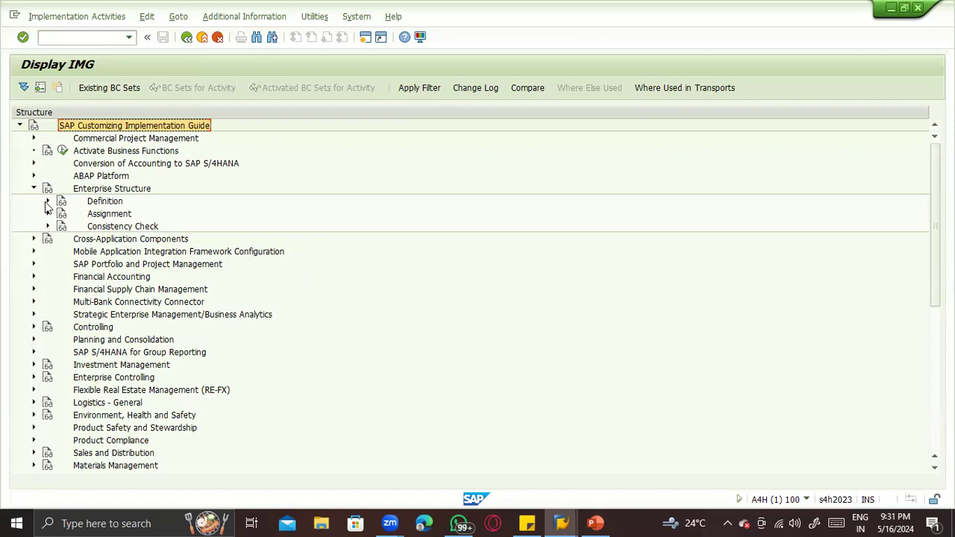
pyautogui.click(47, 201)
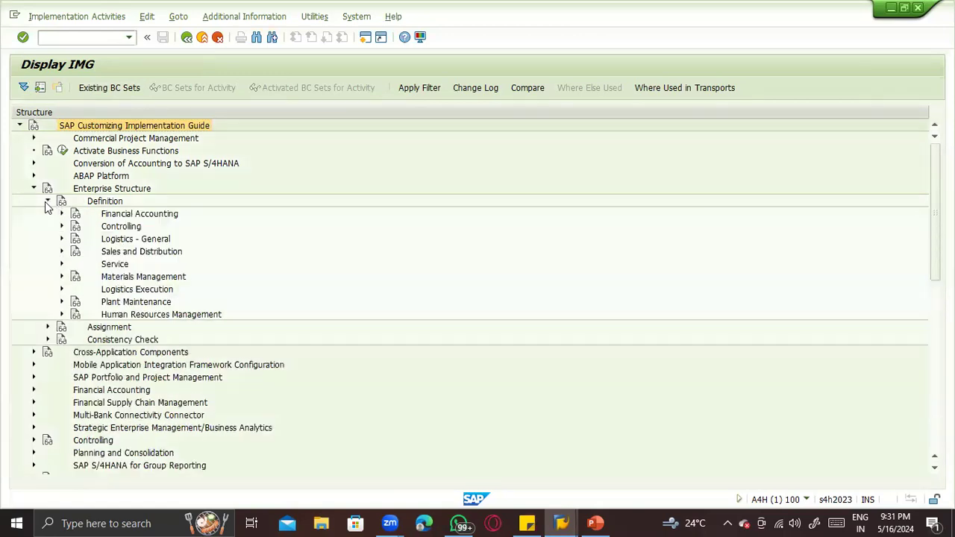
pyautogui.click(61, 251)
# Review the Sales and Distribution definition activities for sales organization, distribution channel, sales office and sales group.
pyautogui.click(179, 267)
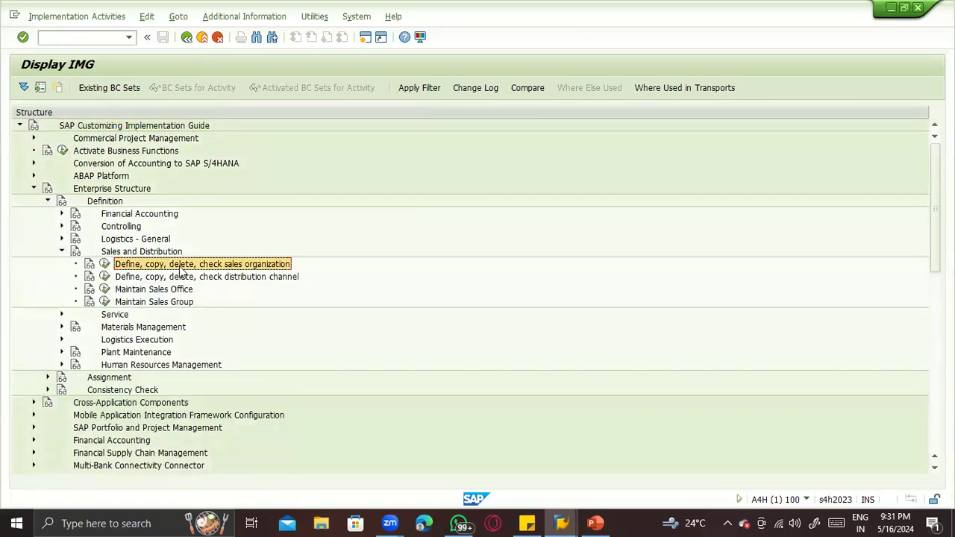
pyautogui.click(190, 277)
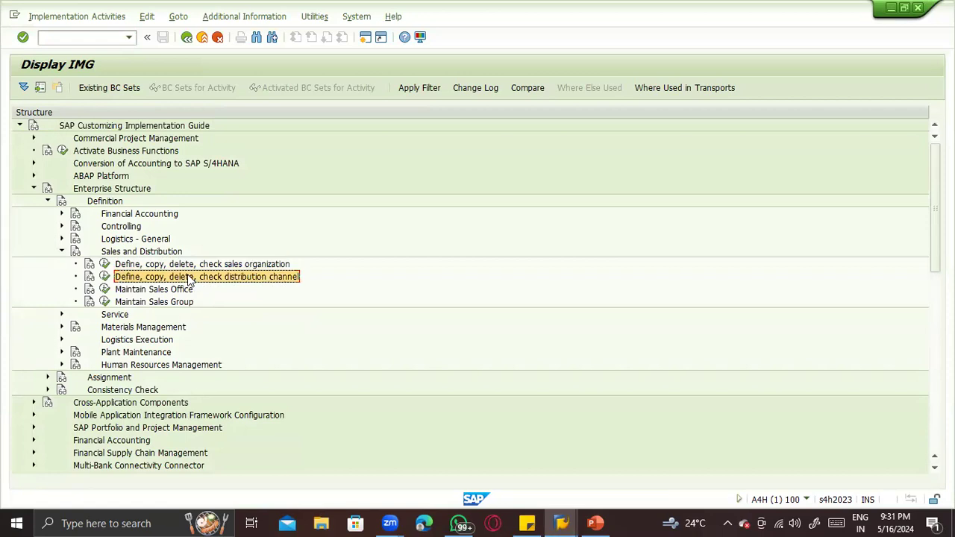
pyautogui.click(174, 291)
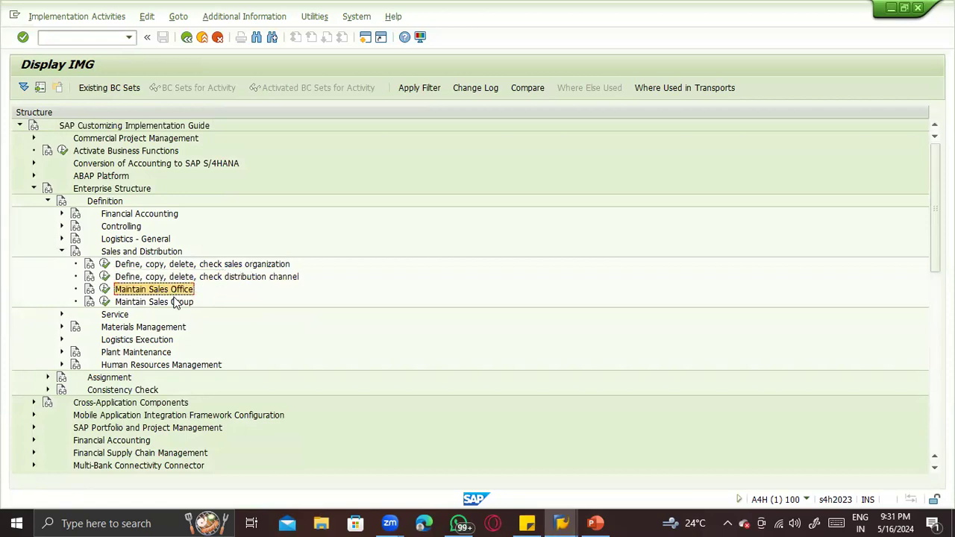
pyautogui.click(175, 302)
pyautogui.click(170, 293)
pyautogui.click(173, 302)
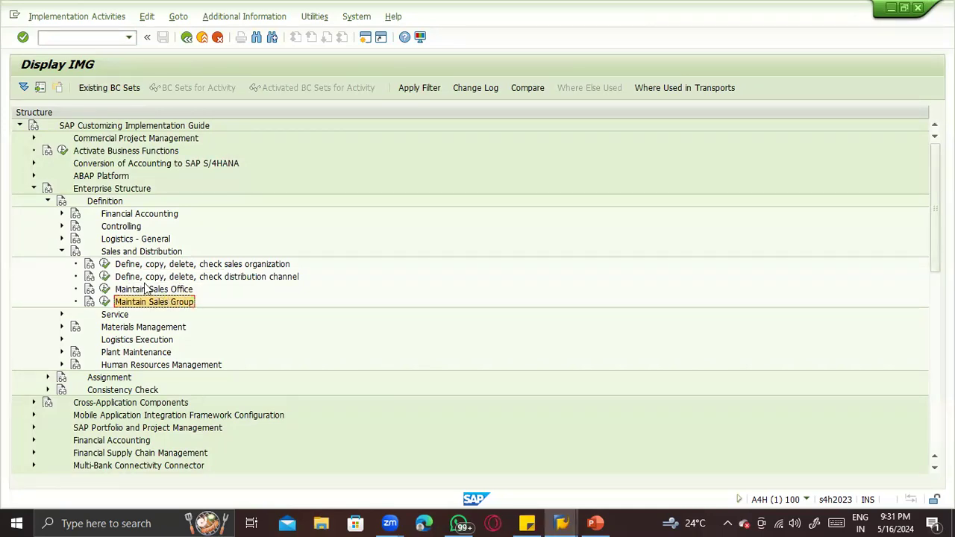
# Collapse the Sales and Distribution definitions and review the Sales and Distribution activities under Assignment, including distribution channel, division and sales area.
pyautogui.click(62, 252)
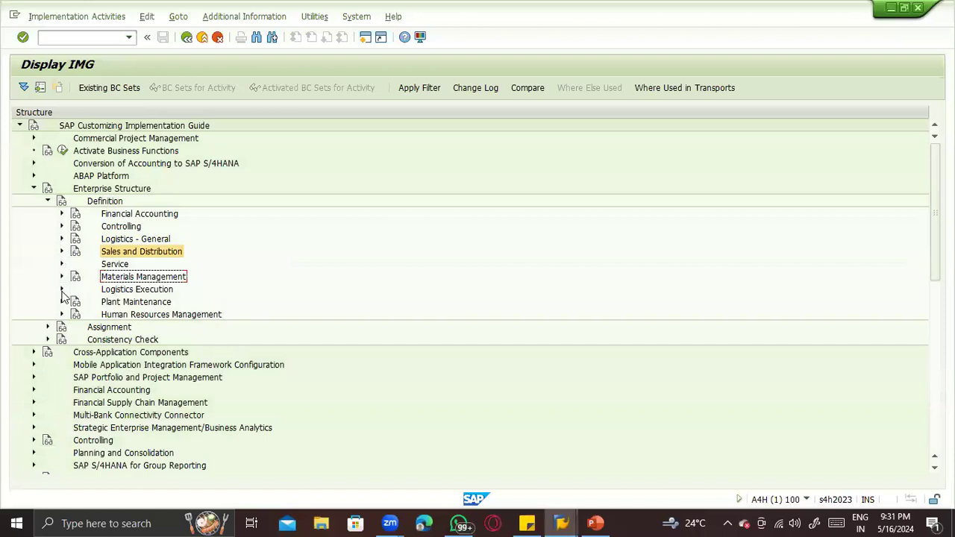
pyautogui.click(47, 329)
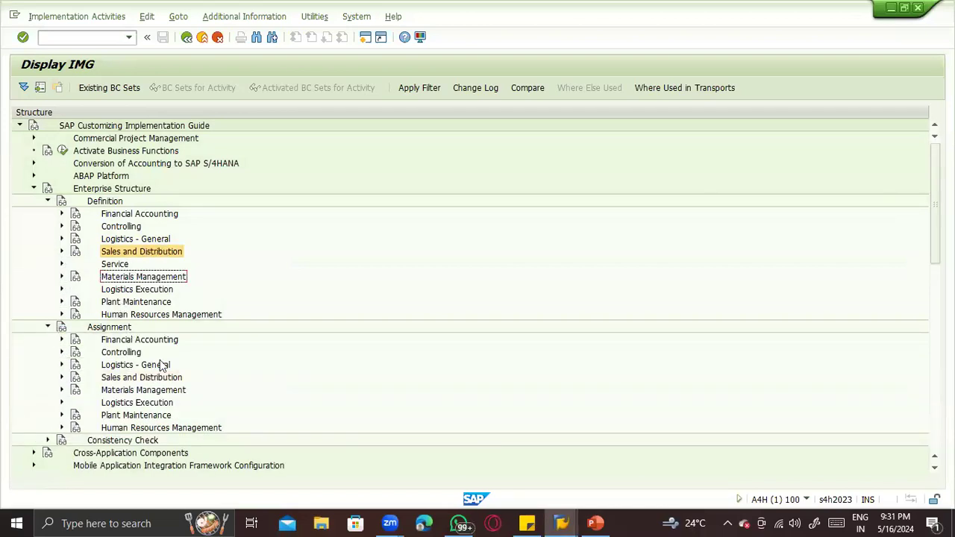
pyautogui.click(61, 379)
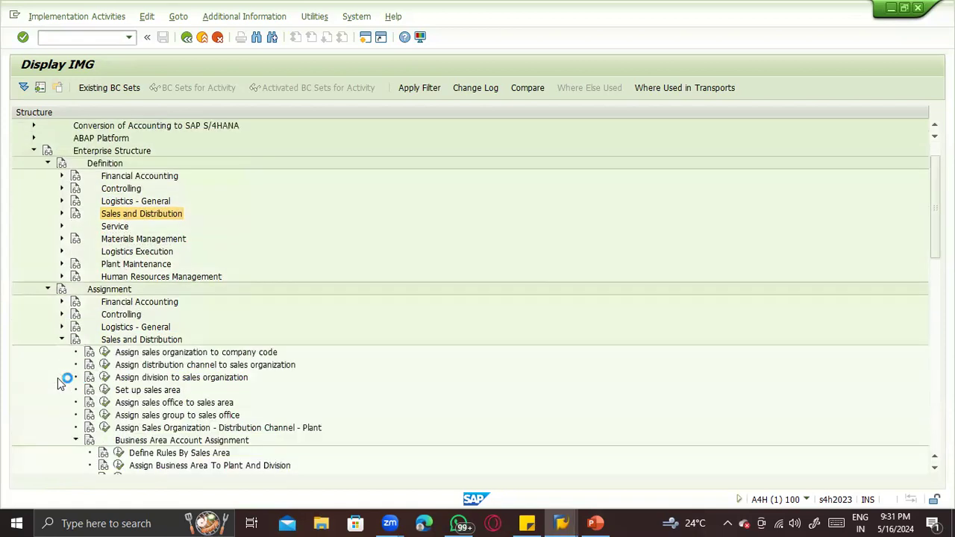
pyautogui.click(147, 356)
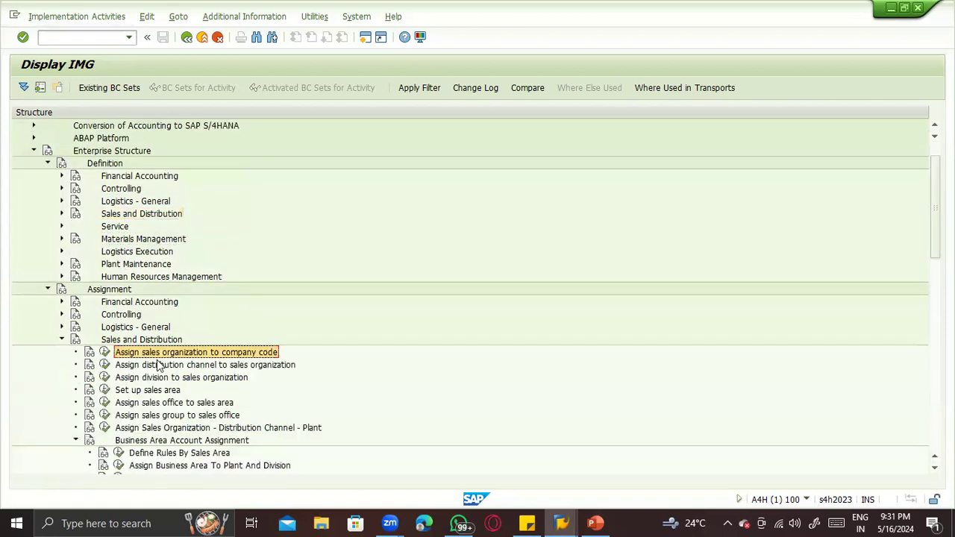
pyautogui.click(159, 365)
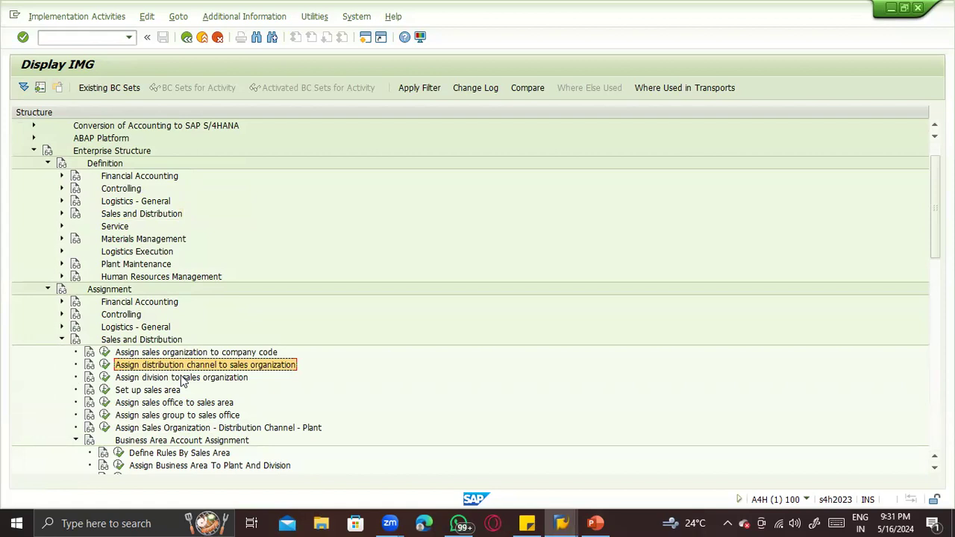
pyautogui.click(182, 379)
pyautogui.click(164, 391)
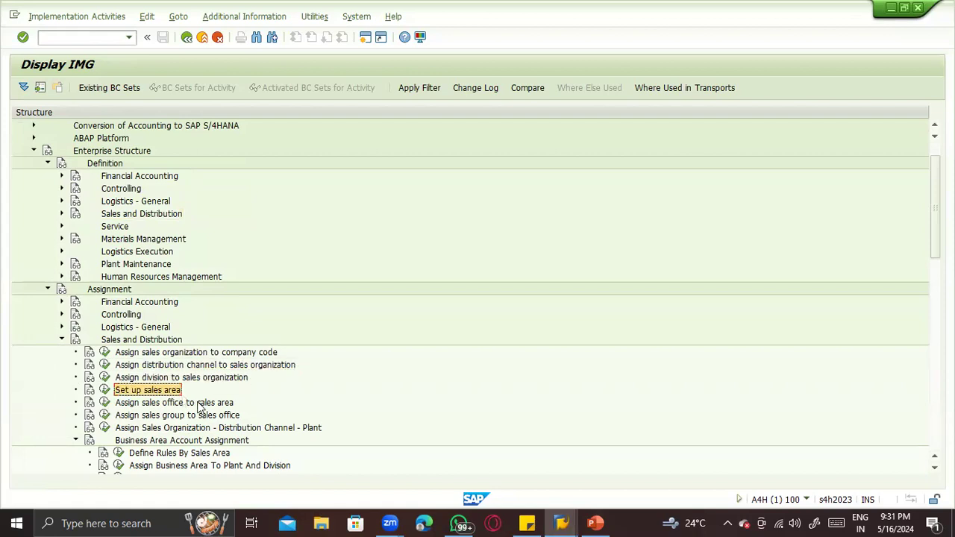
# View the Sales Organization - Distribution Channel - Plant assignment overview and return to the Implementation Guide.
pyautogui.click(219, 428)
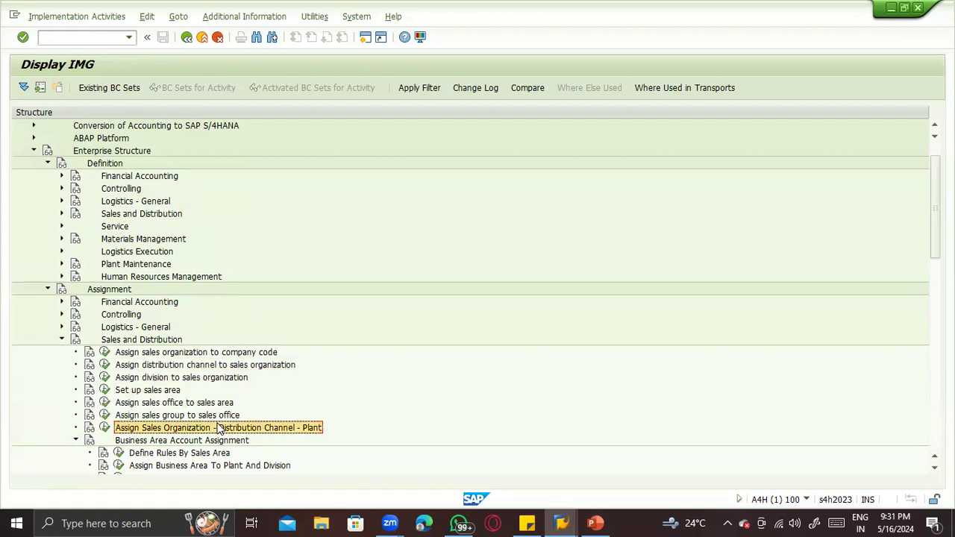
pyautogui.click(106, 428)
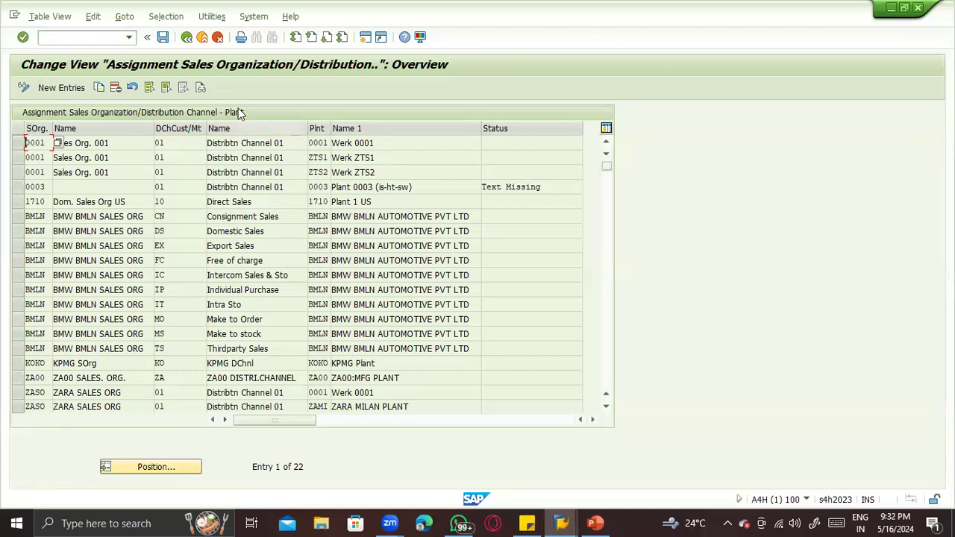
pyautogui.click(186, 36)
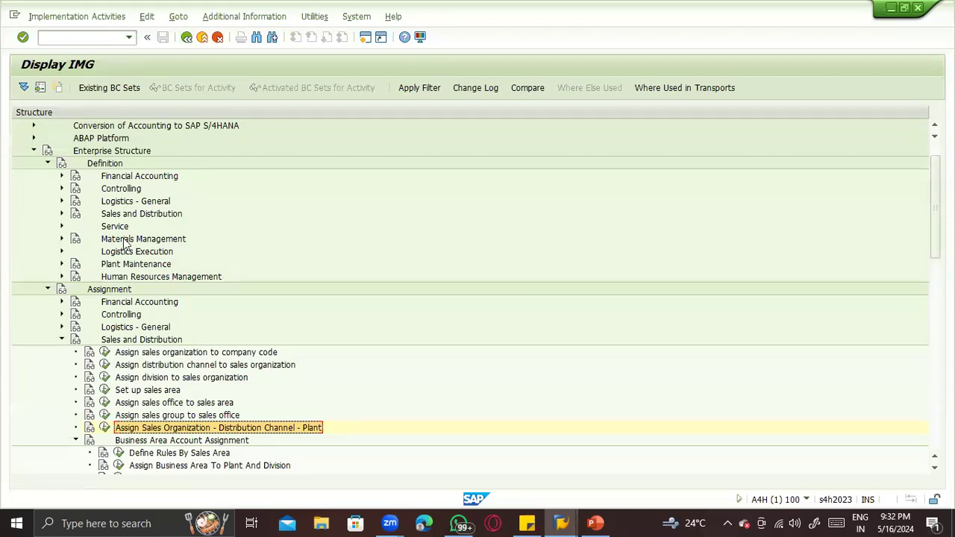
# Open the Copy, delete, check sales organization activity from the Sales and Distribution definitions.
pyautogui.click(62, 214)
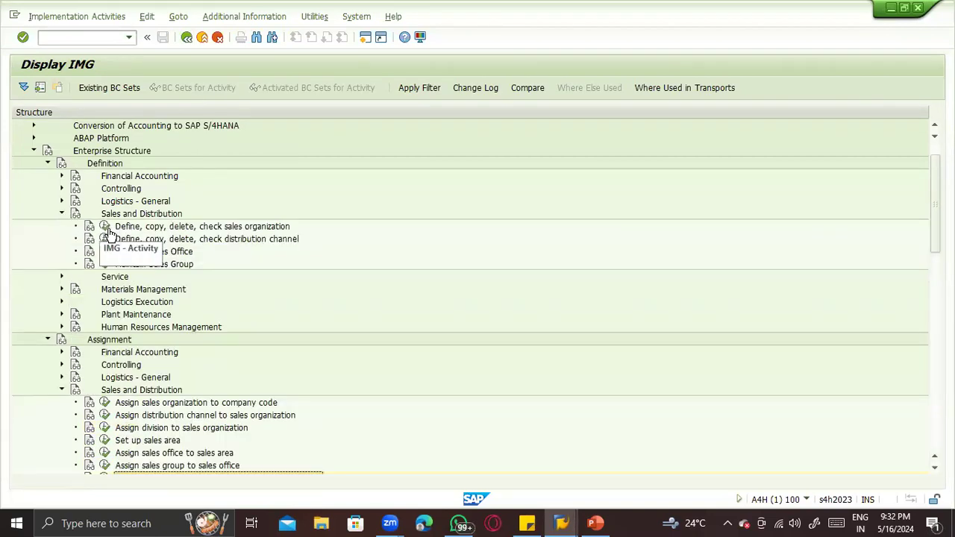
pyautogui.click(105, 226)
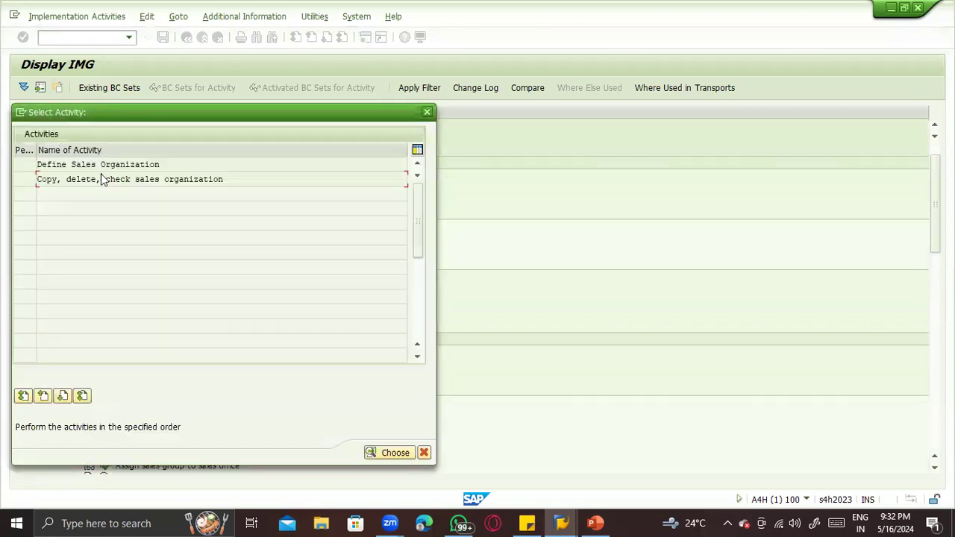
pyautogui.doubleClick(102, 179)
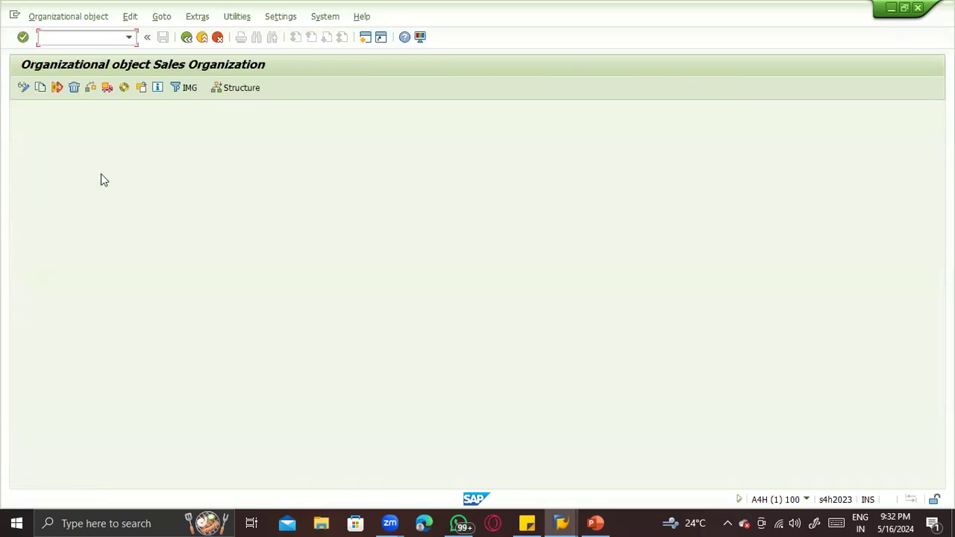
# Copy sales organization 0001 to ZTST, agree to transport the number ranges, and return to the activity selection.
pyautogui.click(41, 87)
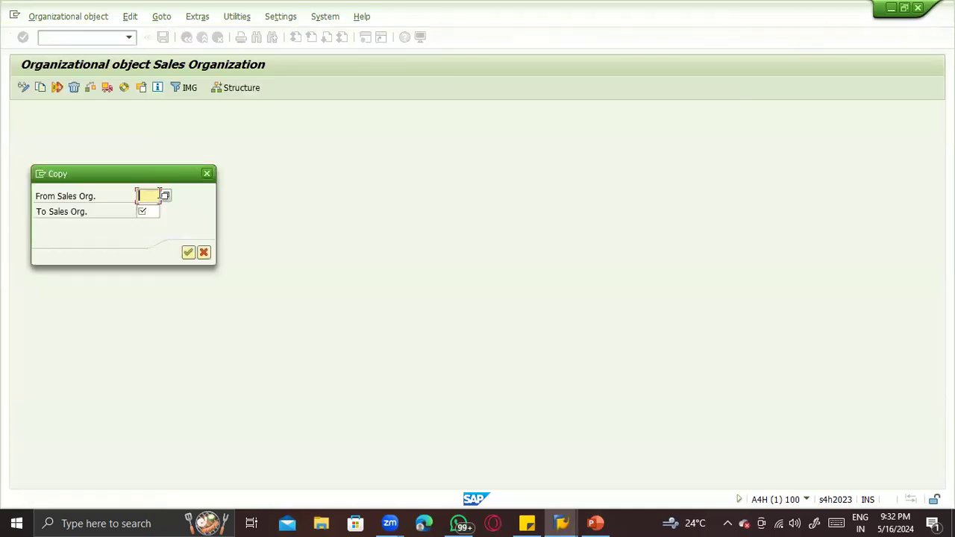
pyautogui.write('0001')
pyautogui.press('Tab')
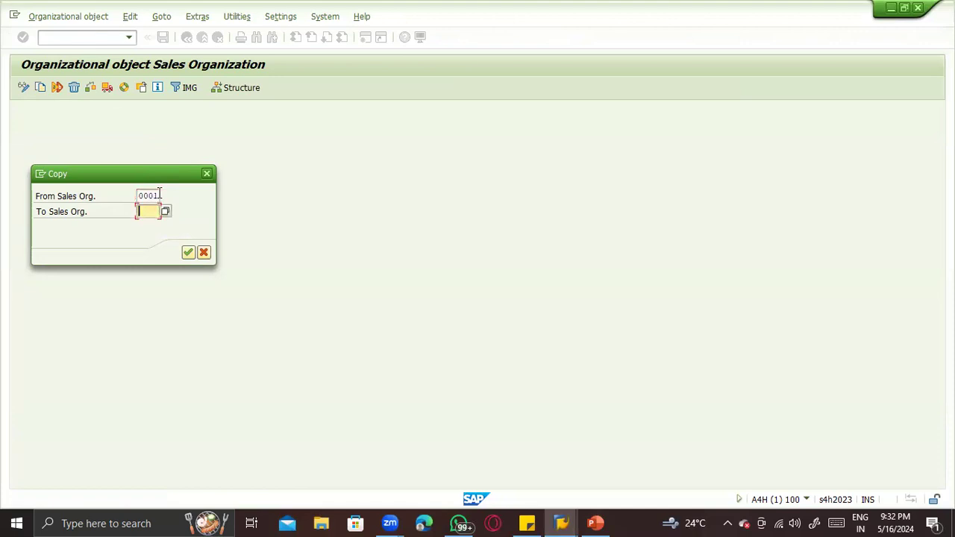
pyautogui.write('tst1ztst')
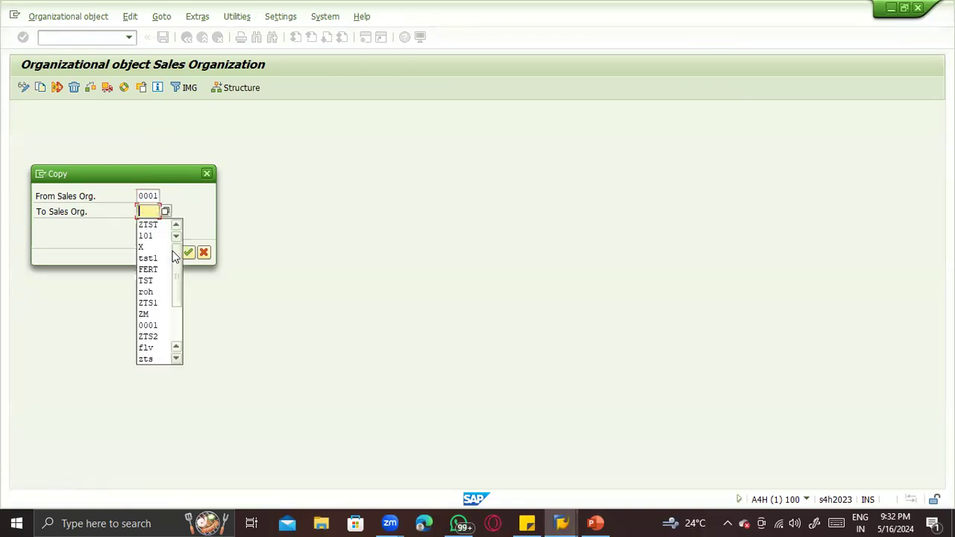
pyautogui.press('Return')
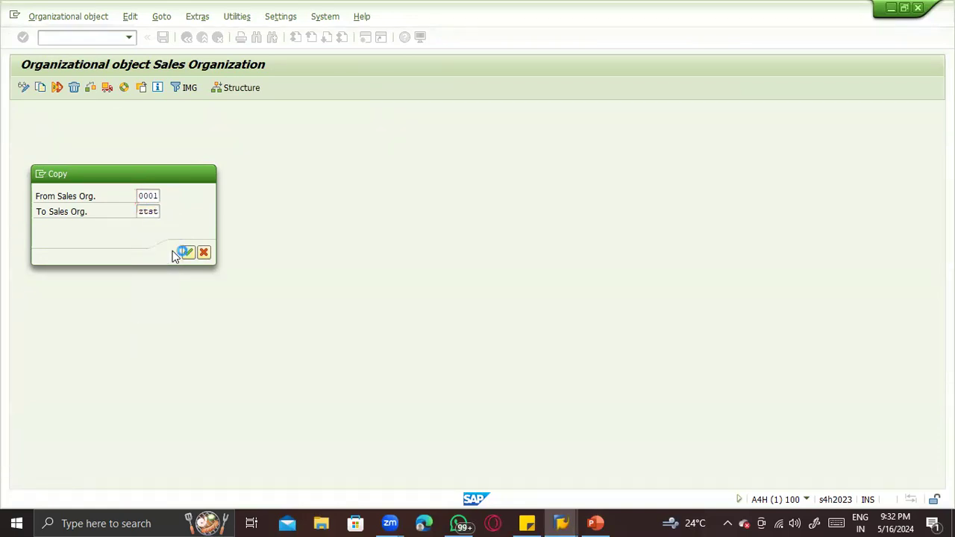
pyautogui.click(391, 391)
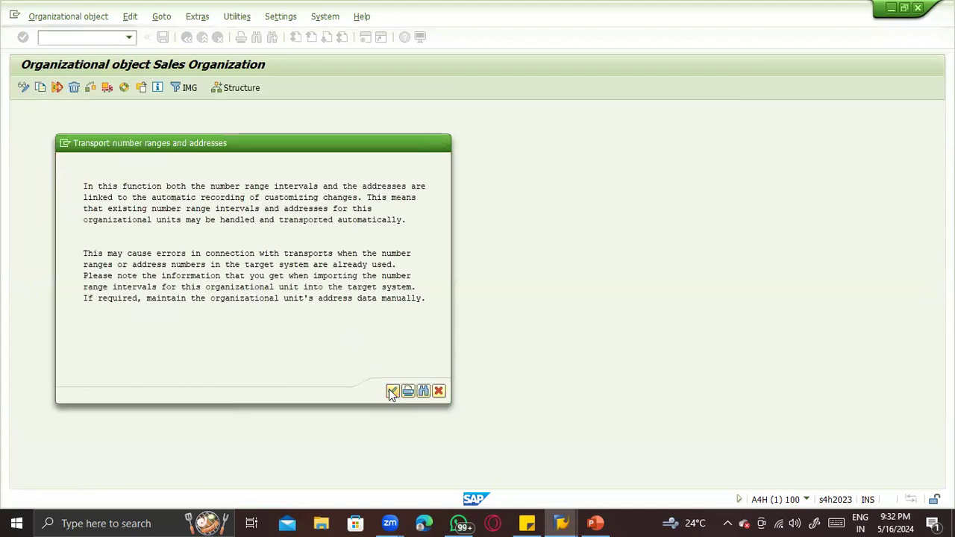
pyautogui.click(390, 392)
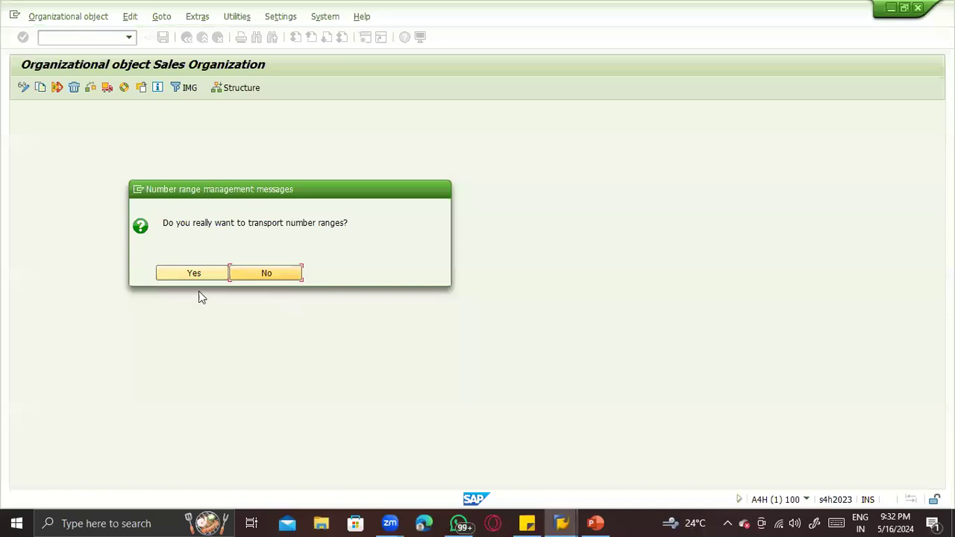
pyautogui.click(190, 273)
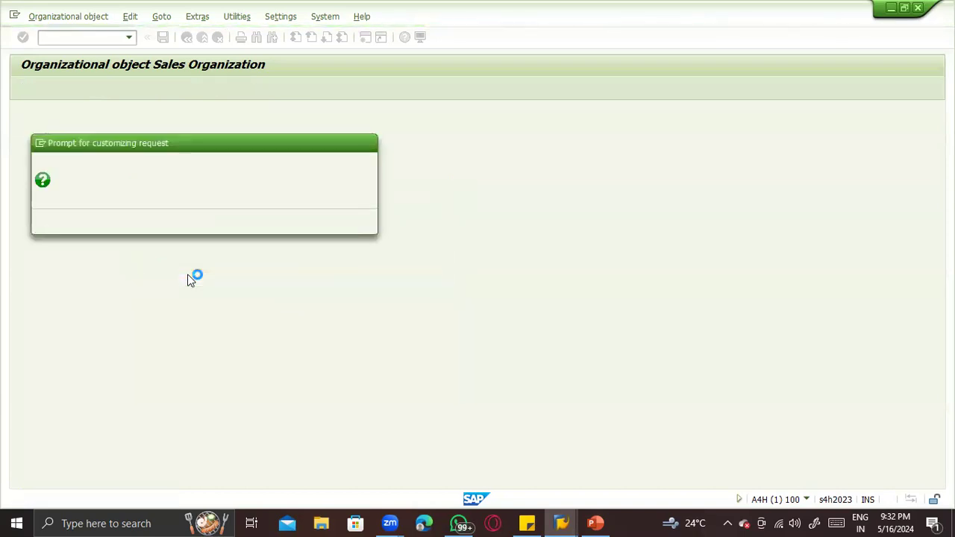
pyautogui.click(201, 225)
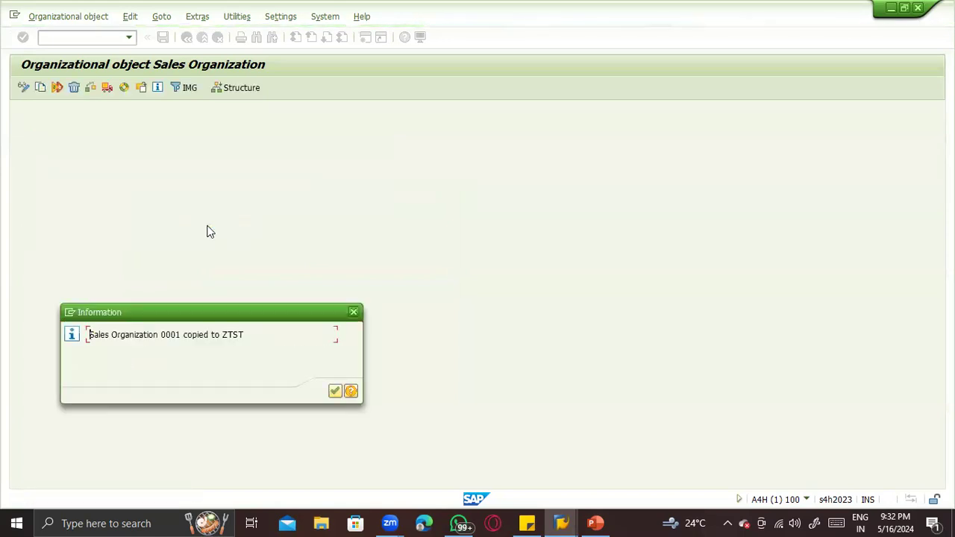
pyautogui.press('Return')
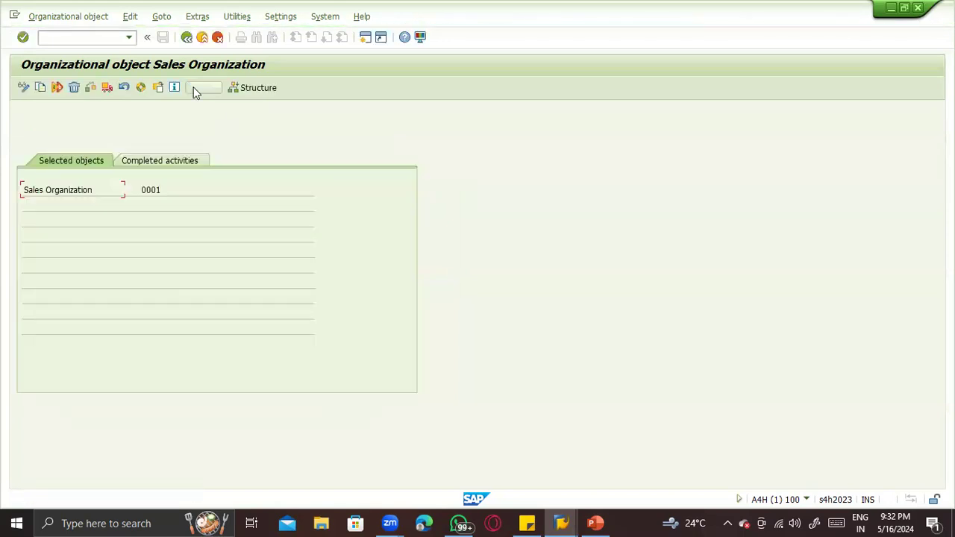
pyautogui.click(186, 36)
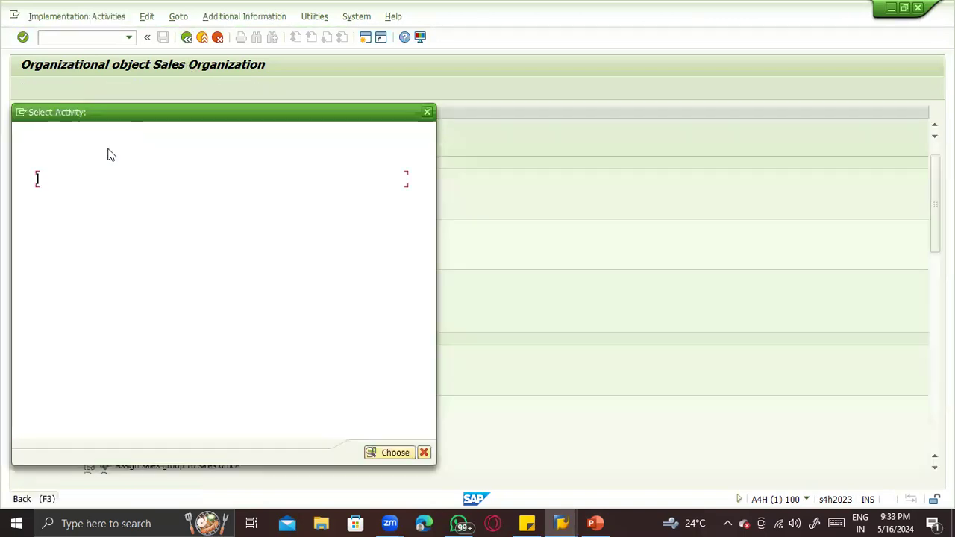
# Start a copy of sales organization 0001 to TST1 in the Copy, delete, check sales organization activity.
pyautogui.doubleClick(93, 182)
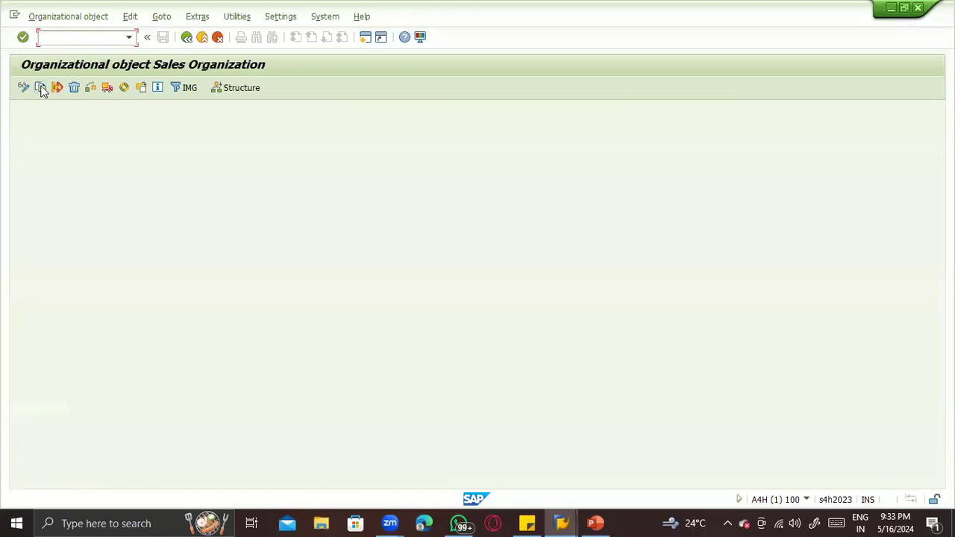
pyautogui.click(40, 87)
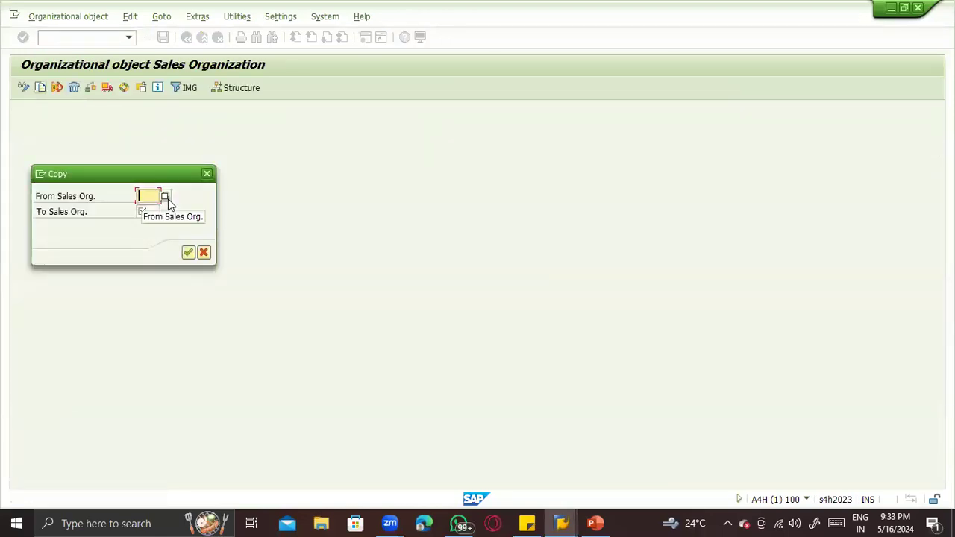
pyautogui.write('0001')
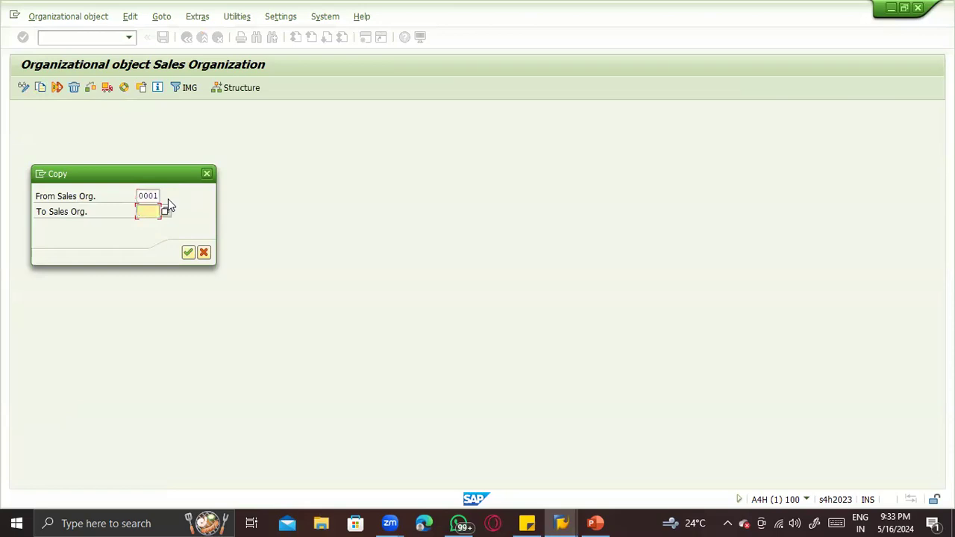
pyautogui.write('Z')
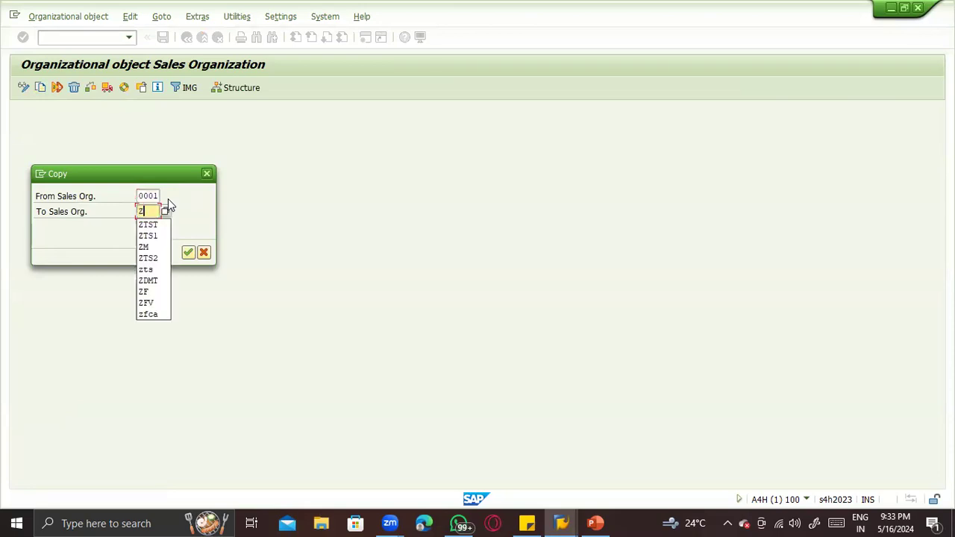
pyautogui.write('TS1')
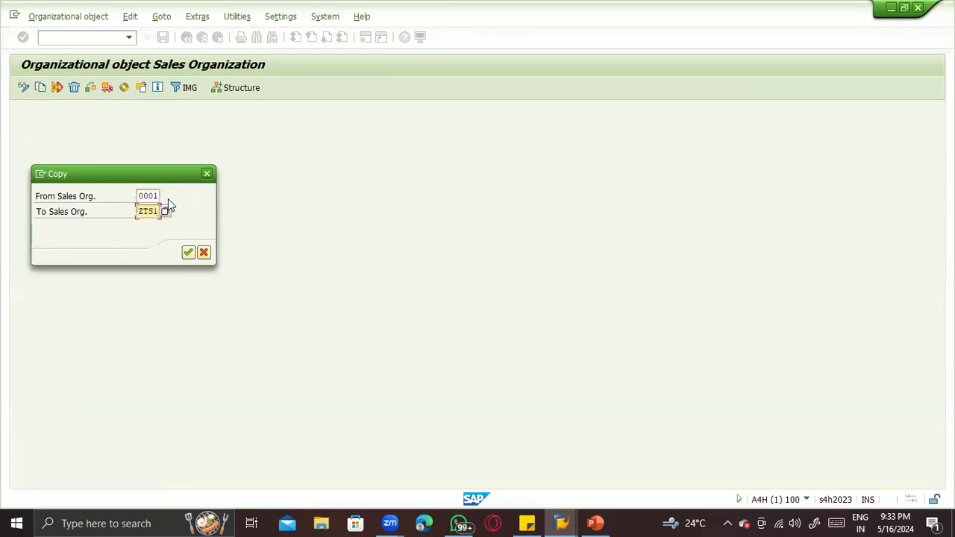
pyautogui.press('BackSpace')
pyautogui.press('BackSpace')
pyautogui.press('BackSpace')
pyautogui.press('BackSpace')
pyautogui.write('TST1')
pyautogui.press('Return')
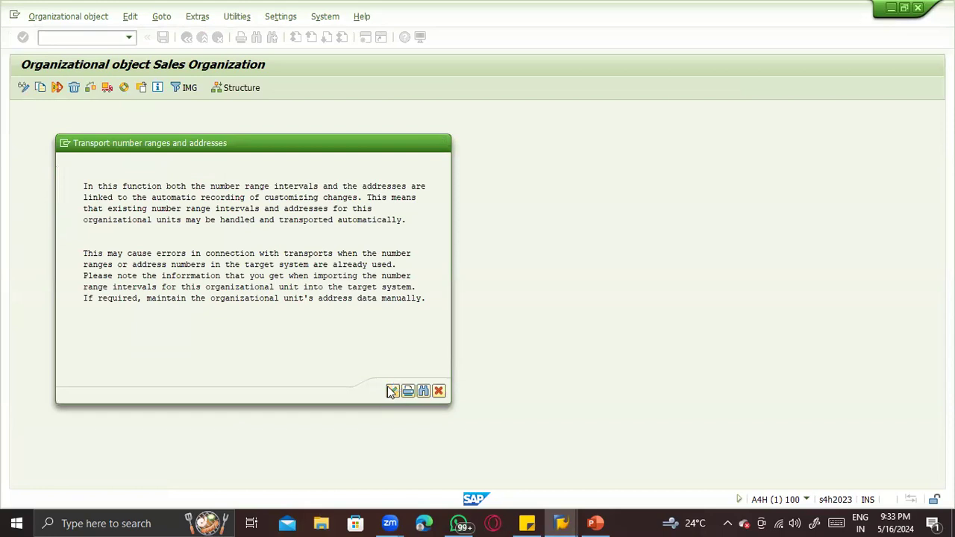
# Agree to transport the number ranges for TST1, accept the proposed customizing request, and return to the Implementation Guide.
pyautogui.click(392, 391)
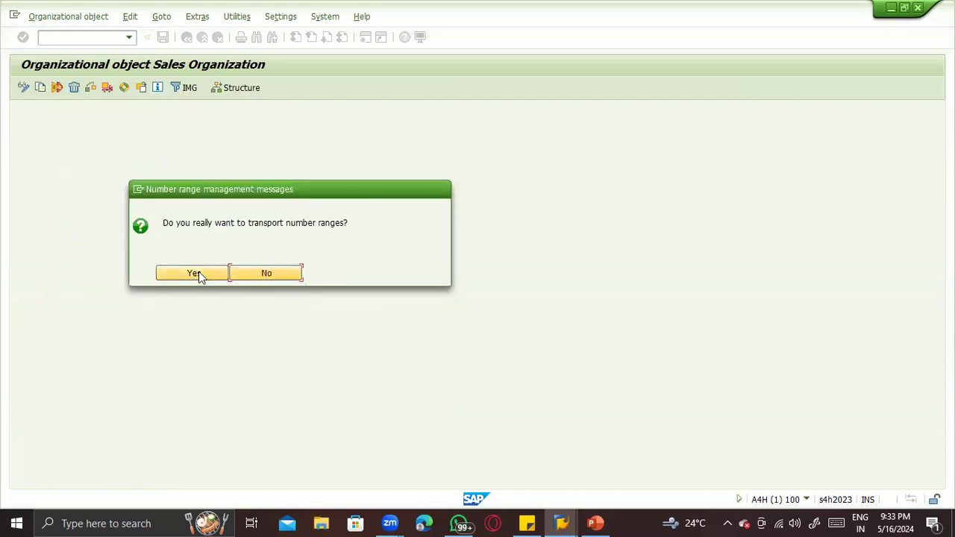
pyautogui.click(198, 275)
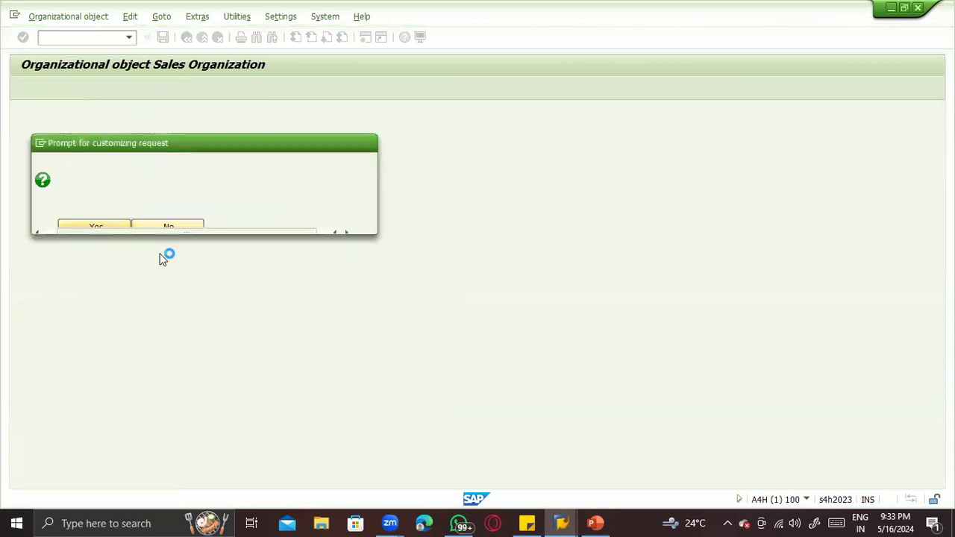
pyautogui.click(205, 223)
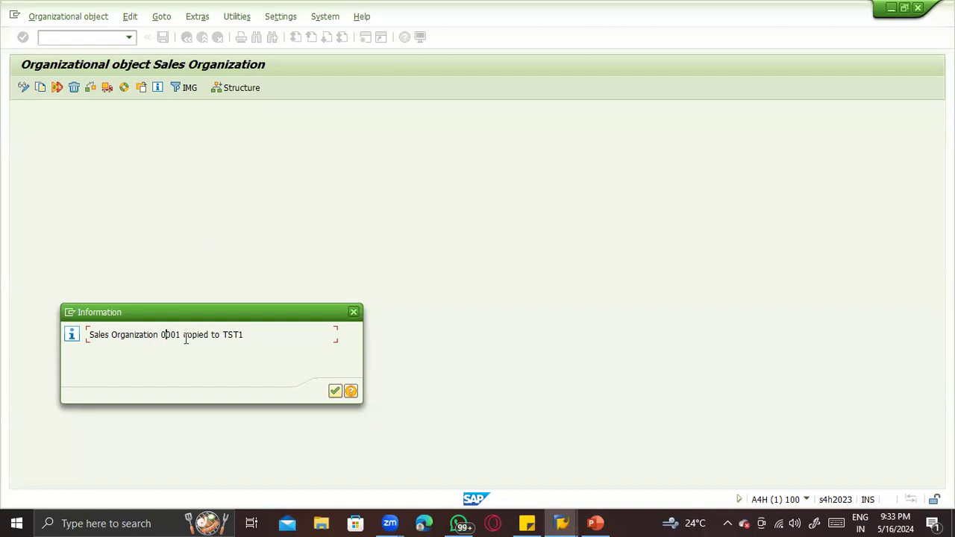
pyautogui.press('Return')
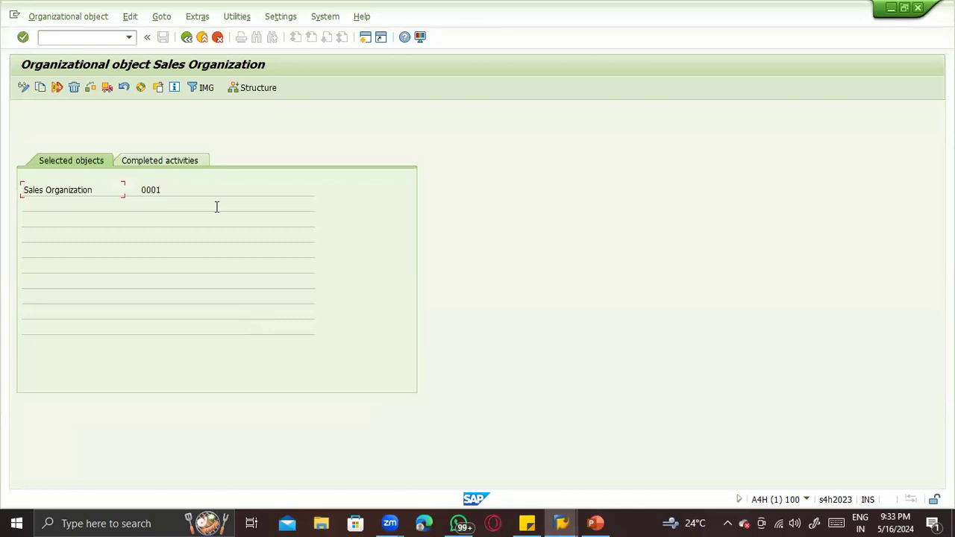
pyautogui.press('F3')
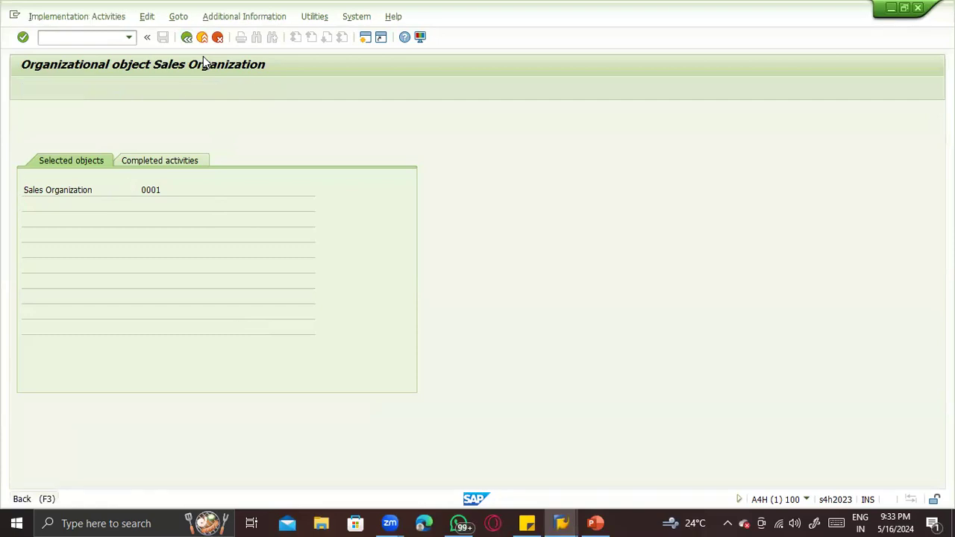
pyautogui.click(427, 112)
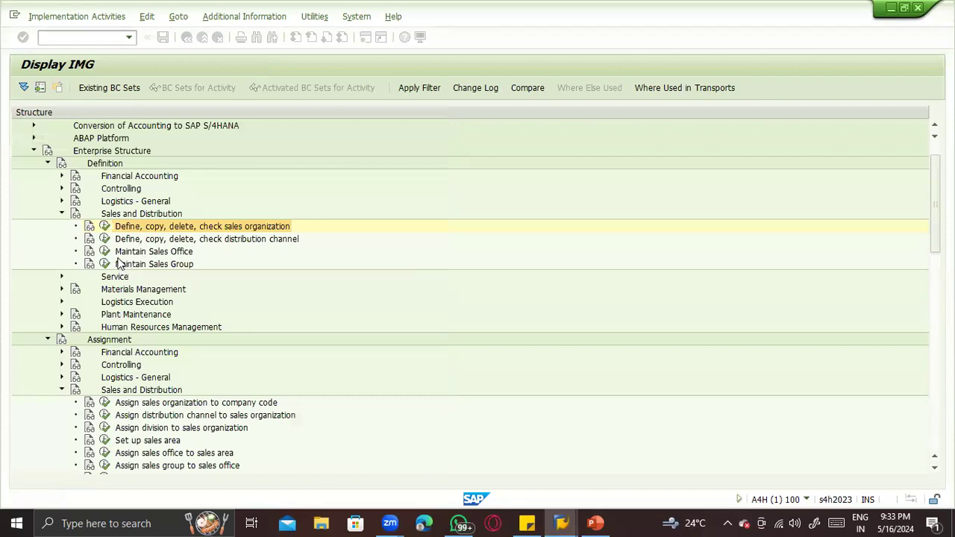
# Open the Copy, delete, check distribution channel activity, consulting the Configuration slide in PowerPoint before choosing it.
pyautogui.click(105, 239)
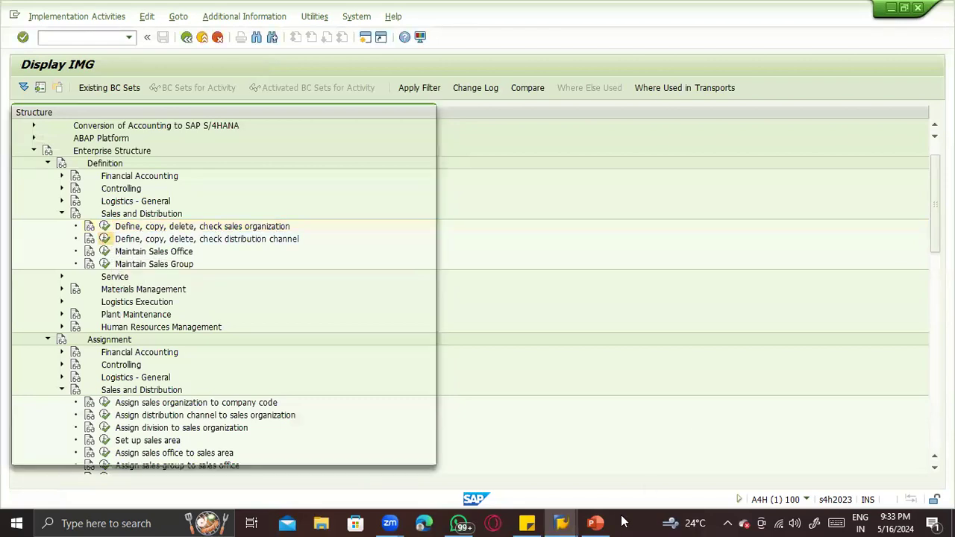
pyautogui.click(594, 523)
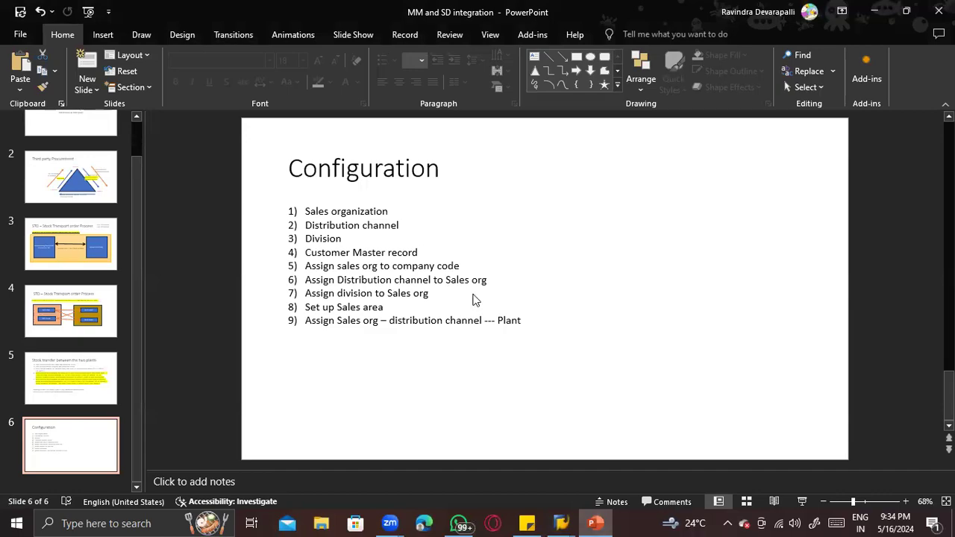
pyautogui.hotkey('alt', 'Tab')
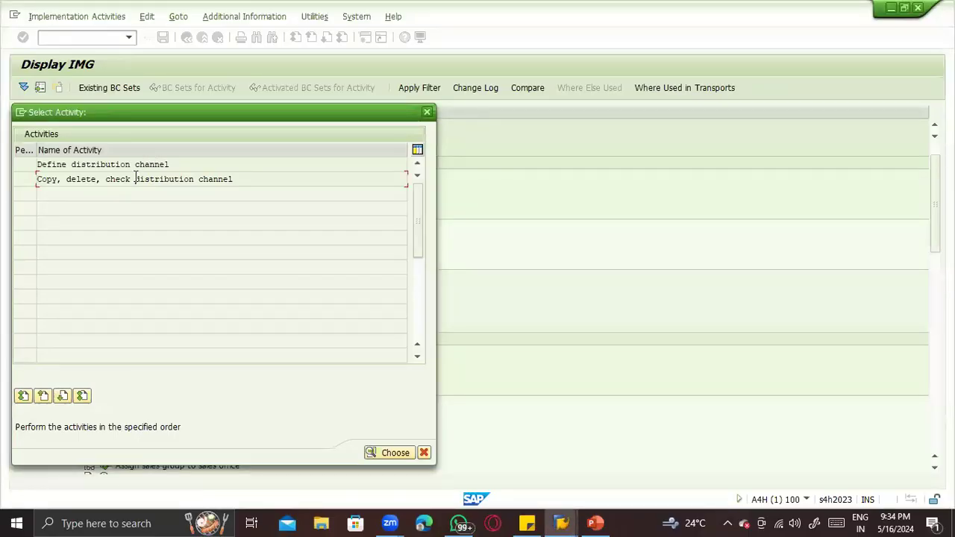
pyautogui.doubleClick(134, 179)
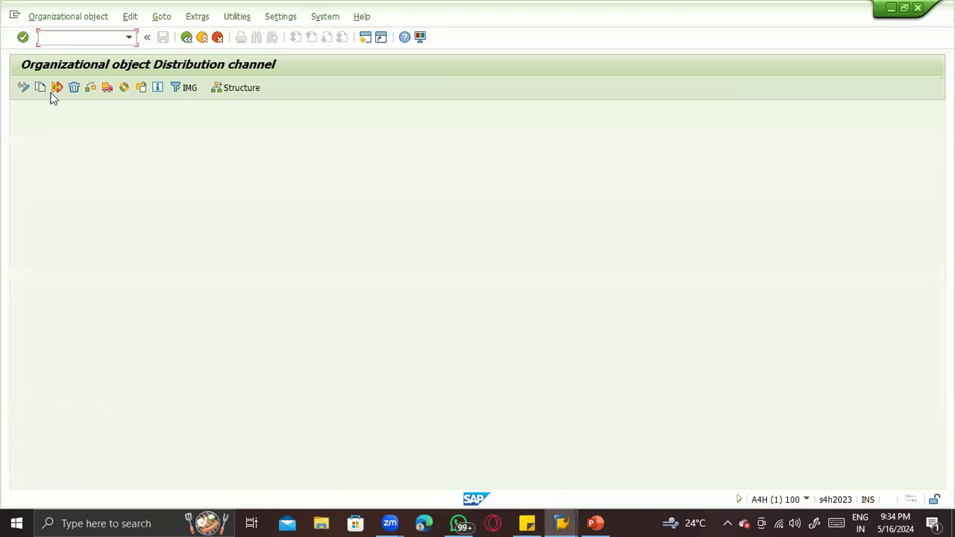
# Try to copy distribution channel 00 to Z1.
pyautogui.click(42, 89)
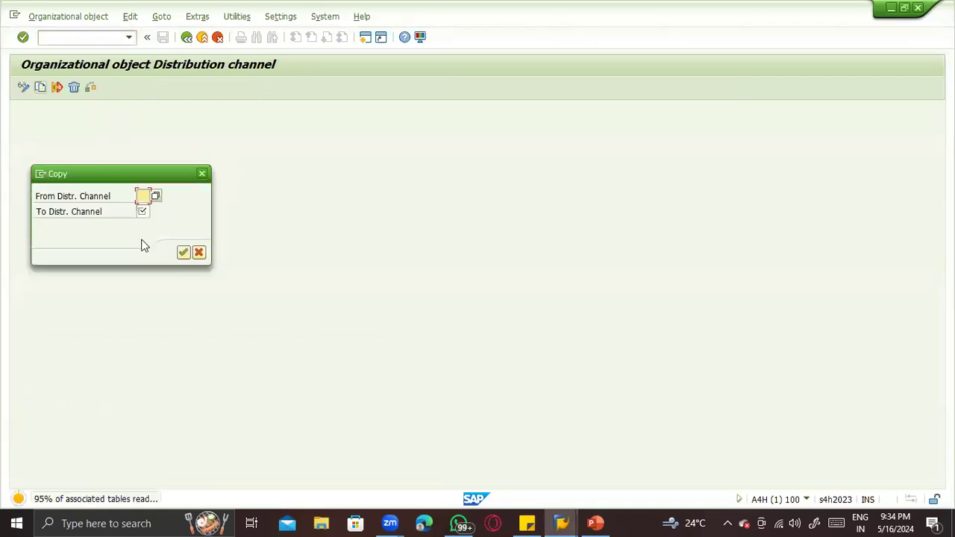
pyautogui.write('00')
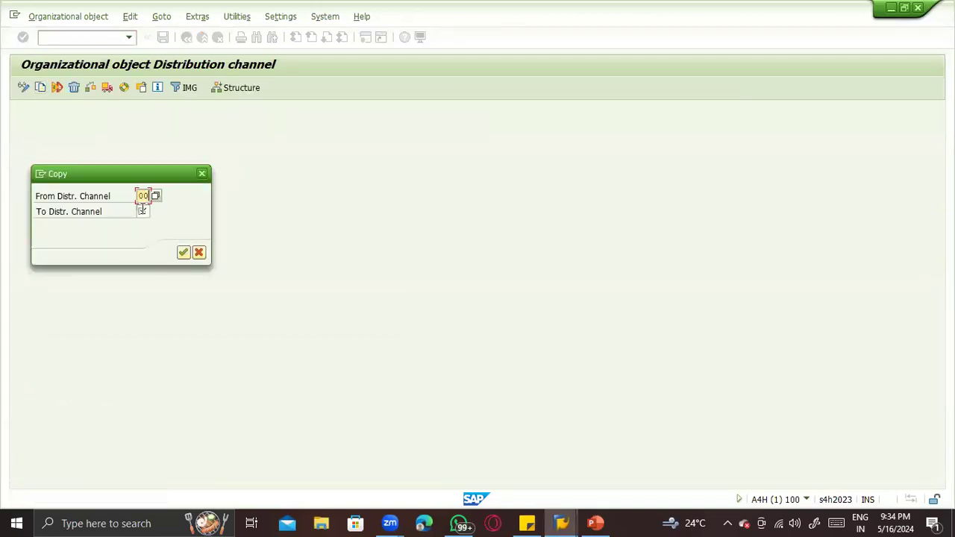
pyautogui.click(142, 211)
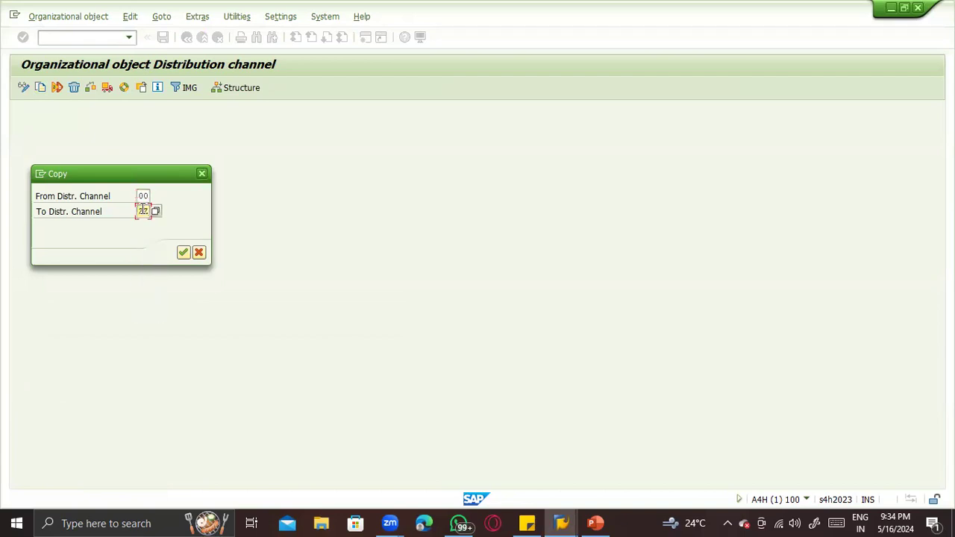
pyautogui.press('Return')
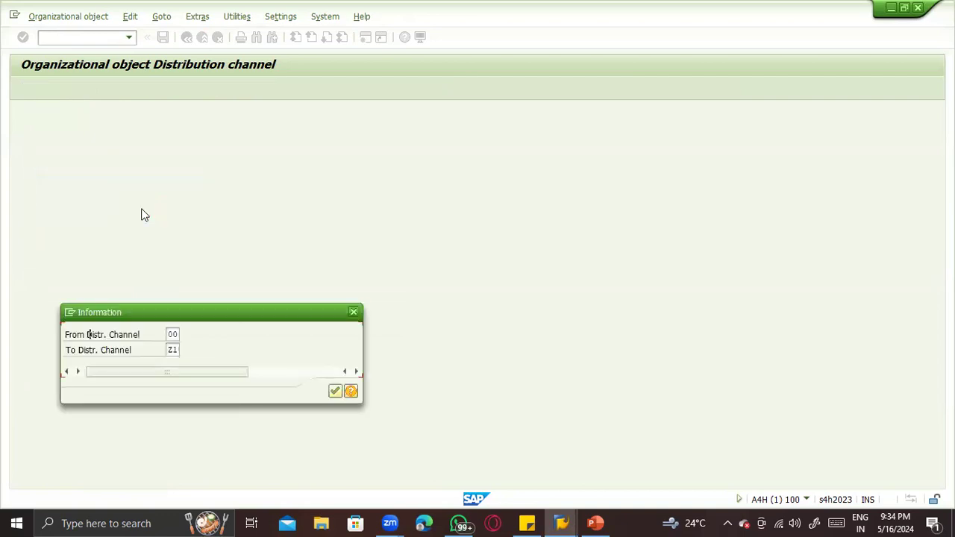
pyautogui.press('Return')
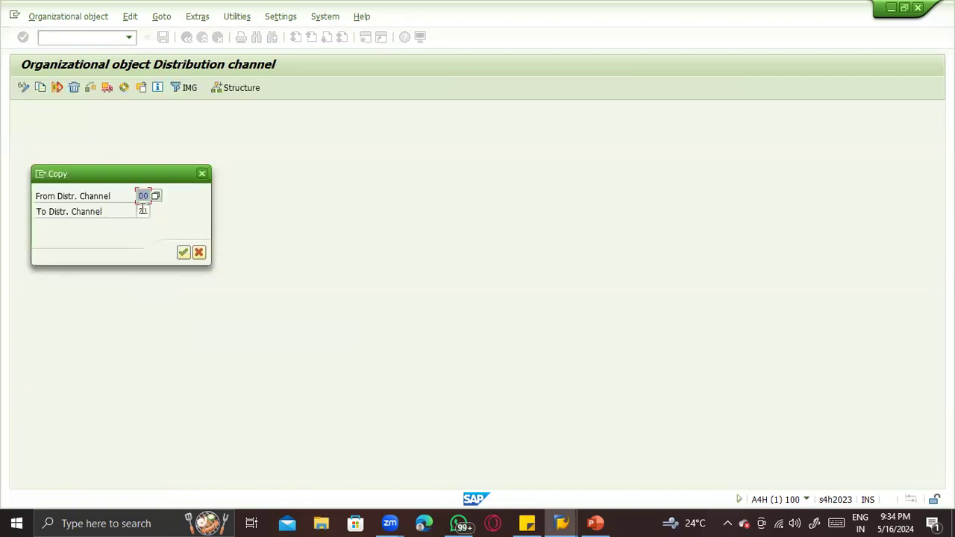
# Copy distribution channel 01 to Z1 instead, including the number range transport, and display the completed activities.
pyautogui.press('Return')
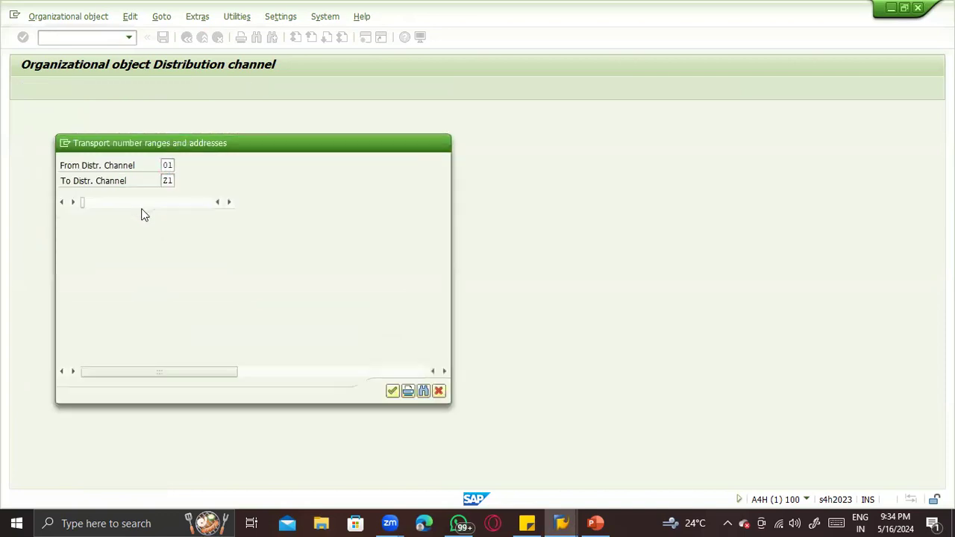
pyautogui.press('Return')
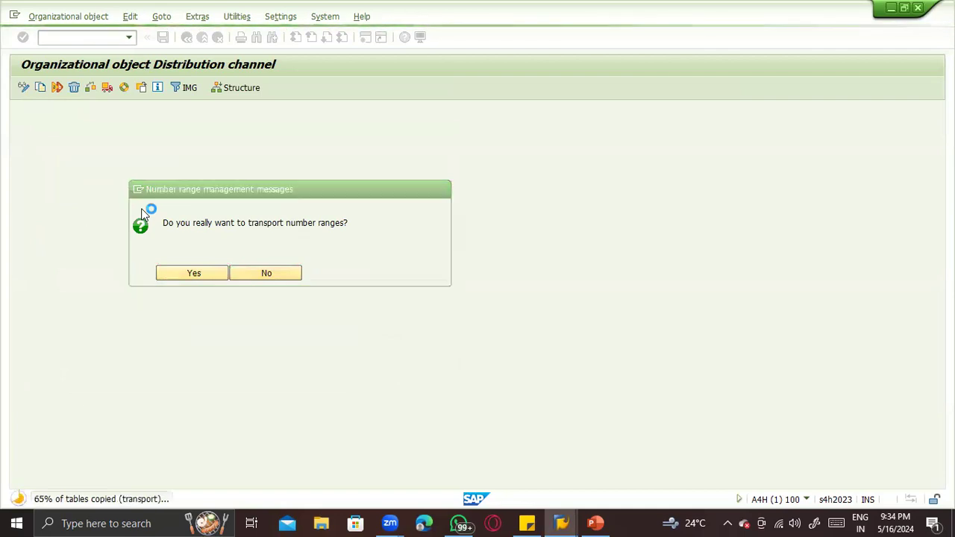
pyautogui.press('Return')
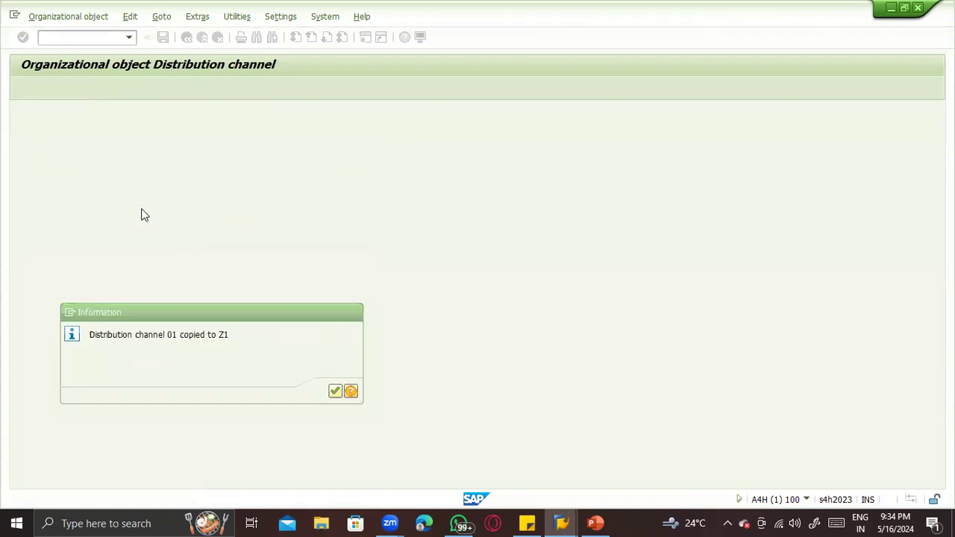
pyautogui.press('Return')
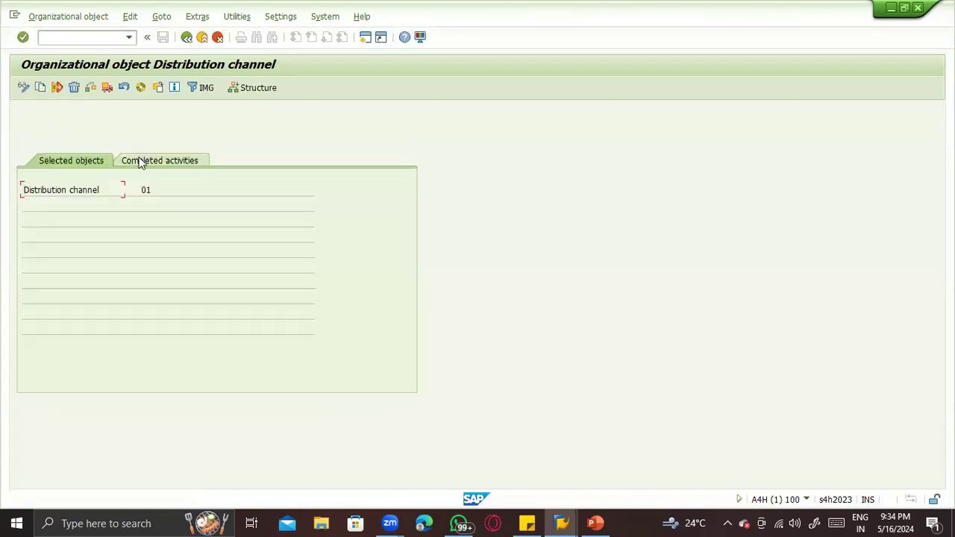
pyautogui.click(141, 161)
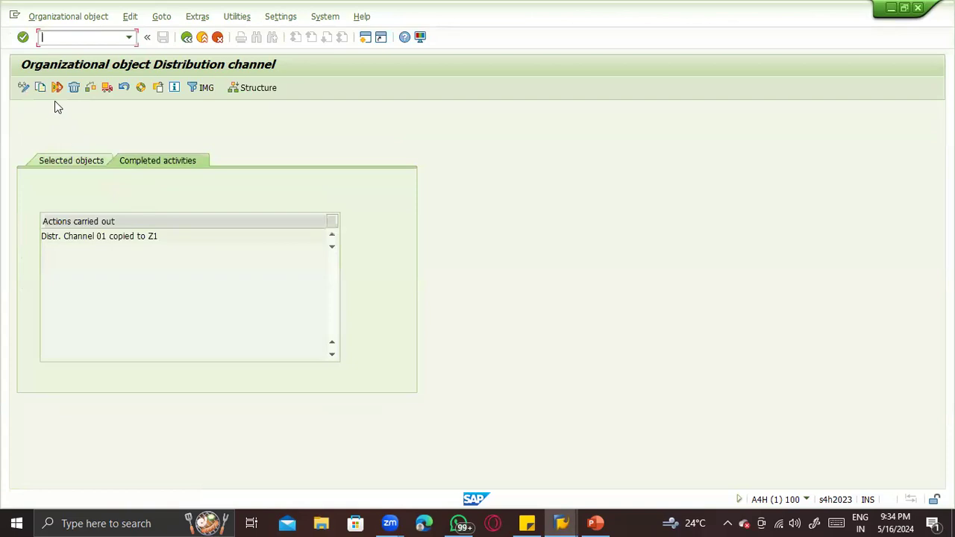
# Copy distribution channel 01 to T1, agreeing to transport the number ranges and accepting the proposed customizing request.
pyautogui.click(40, 88)
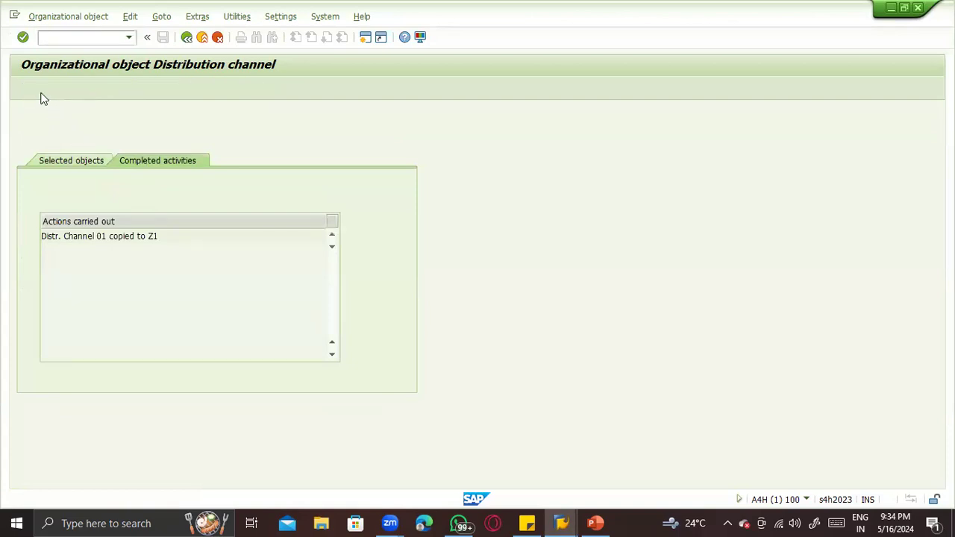
pyautogui.write('01')
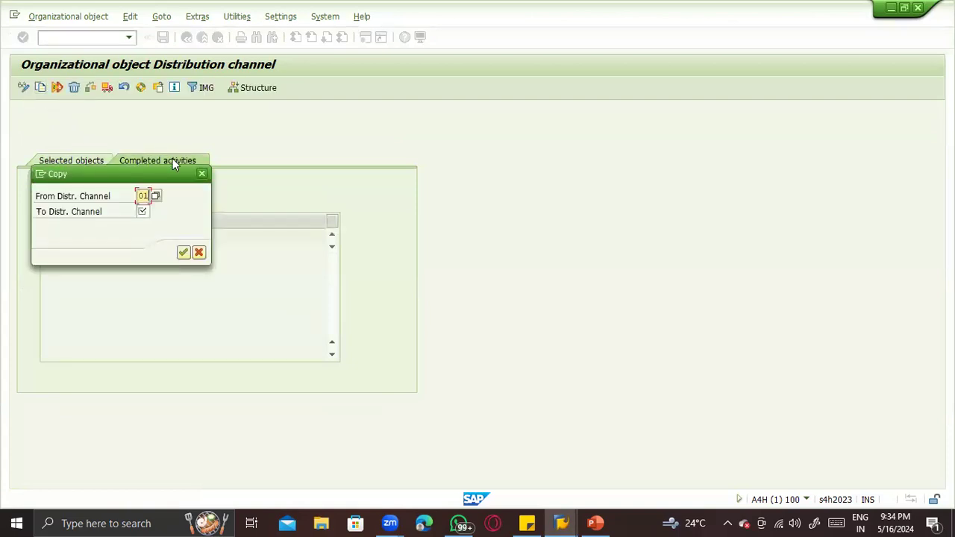
pyautogui.press('Tab')
pyautogui.write('T1')
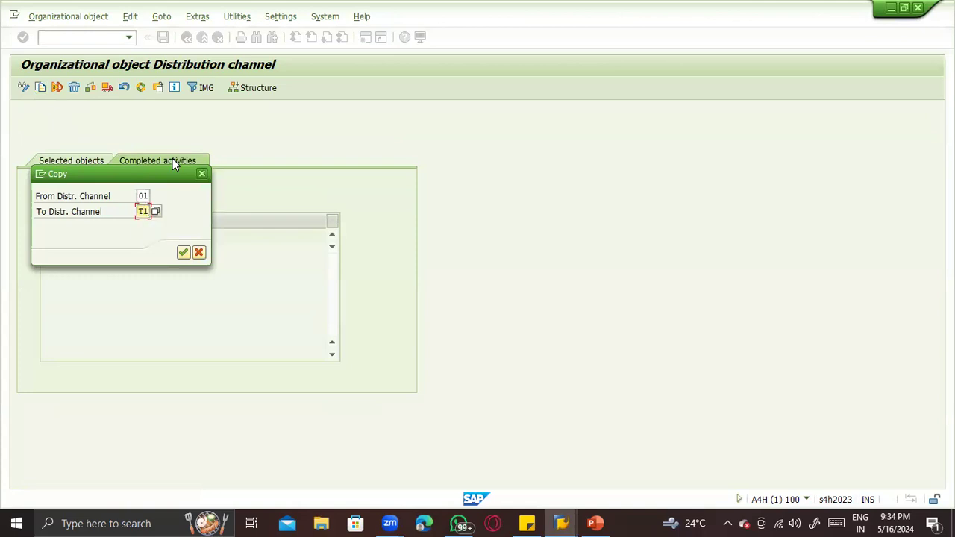
pyautogui.press('Return')
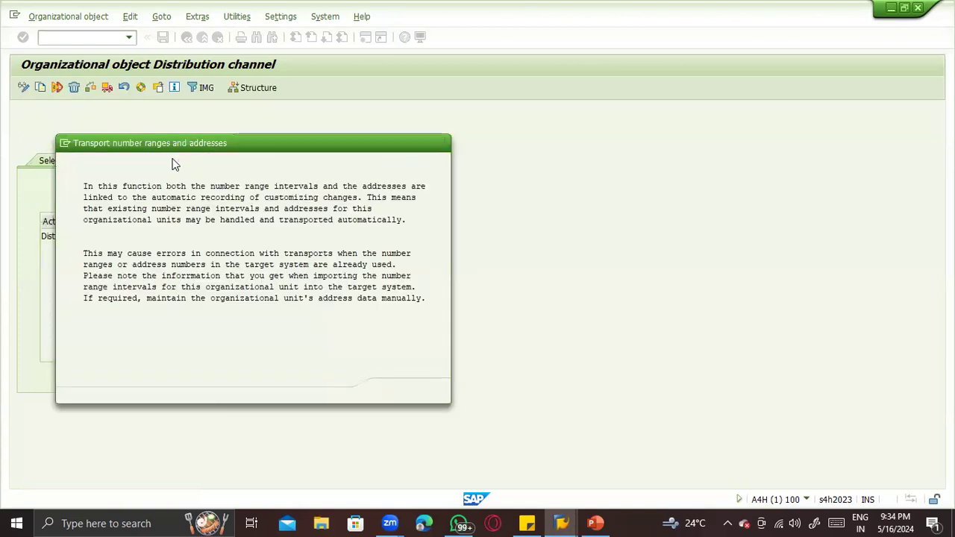
pyautogui.press('Return')
pyautogui.press('Left')
pyautogui.press('Return')
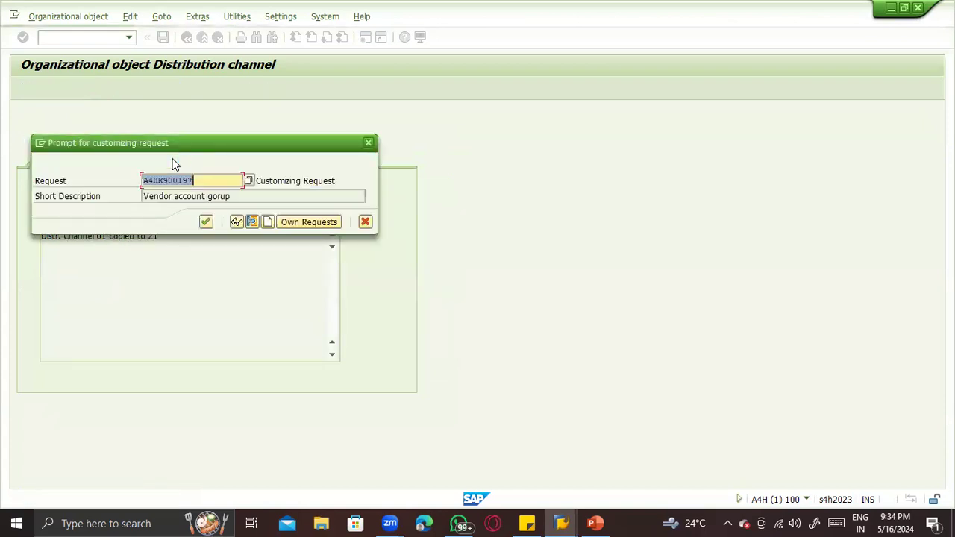
pyautogui.click(206, 221)
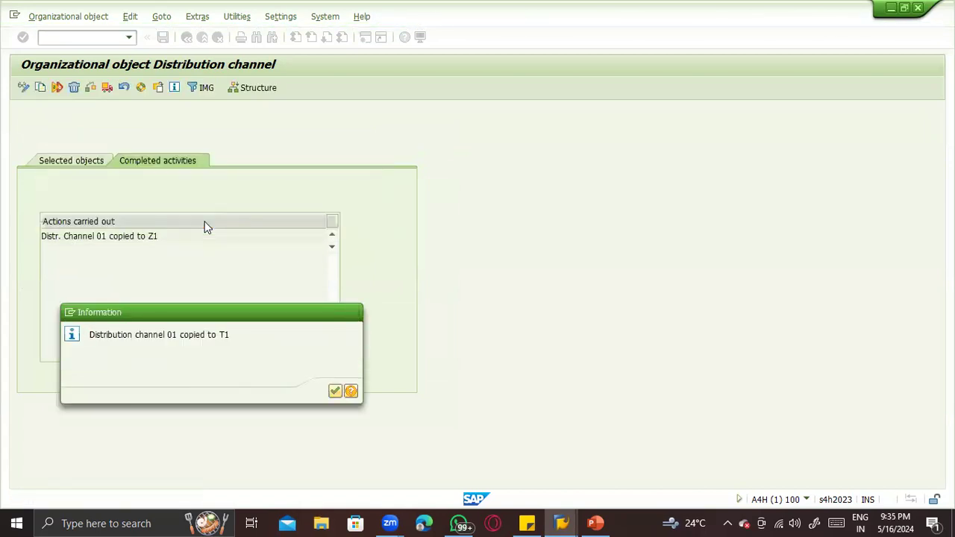
pyautogui.press('Return')
# Return to the Implementation Guide and select Maintain Sales Office under the Sales and Distribution definitions.
pyautogui.click(186, 37)
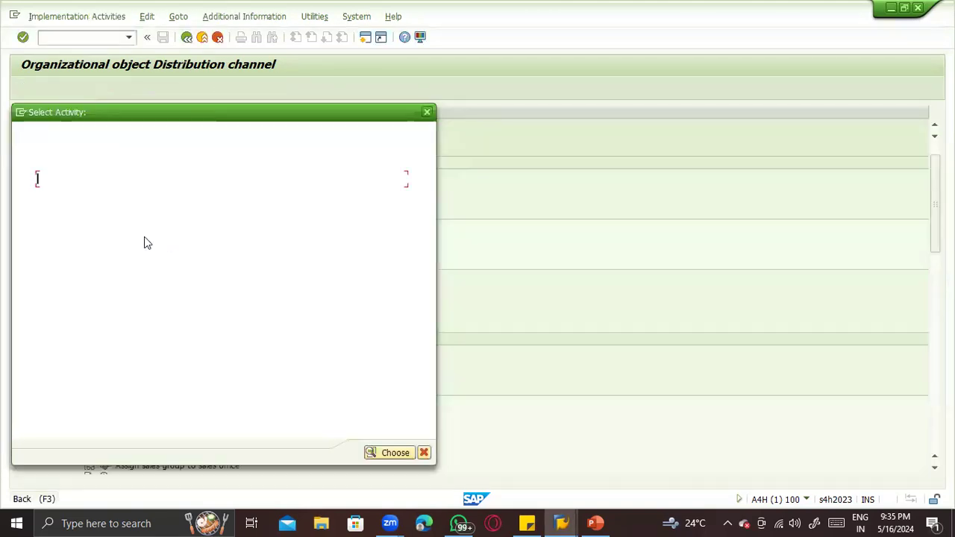
pyautogui.press('Escape')
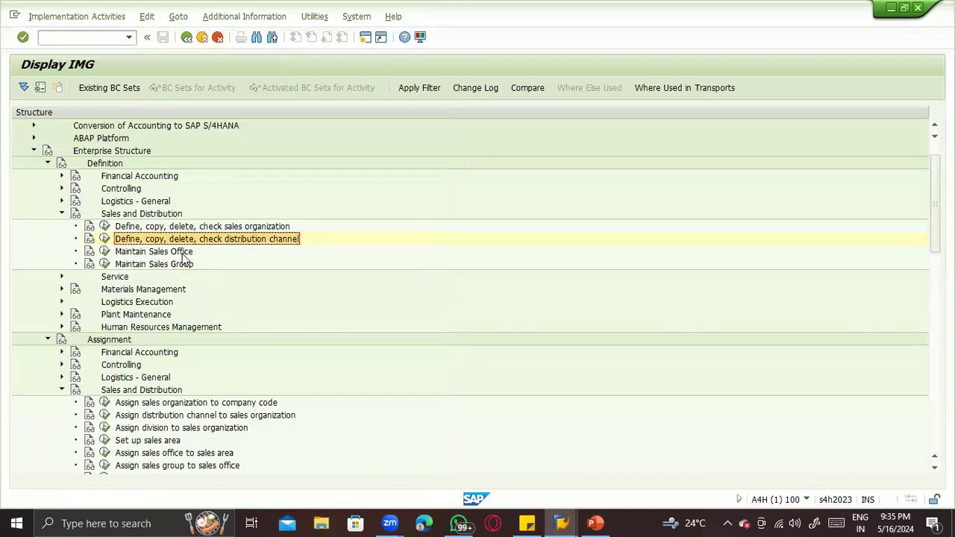
pyautogui.click(136, 252)
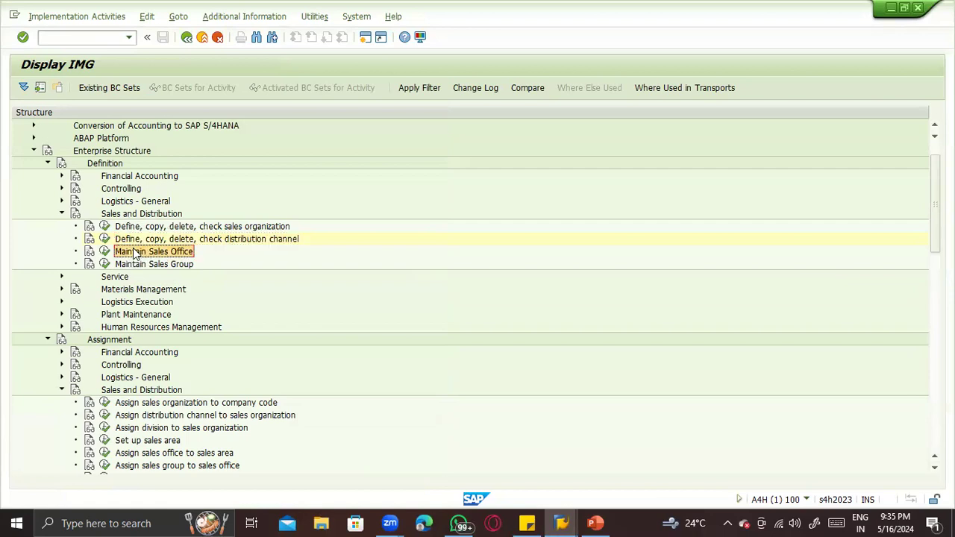
# Copy sales office 0001 to ZTST with country DE in its address and save it in the proposed customizing request.
pyautogui.click(102, 251)
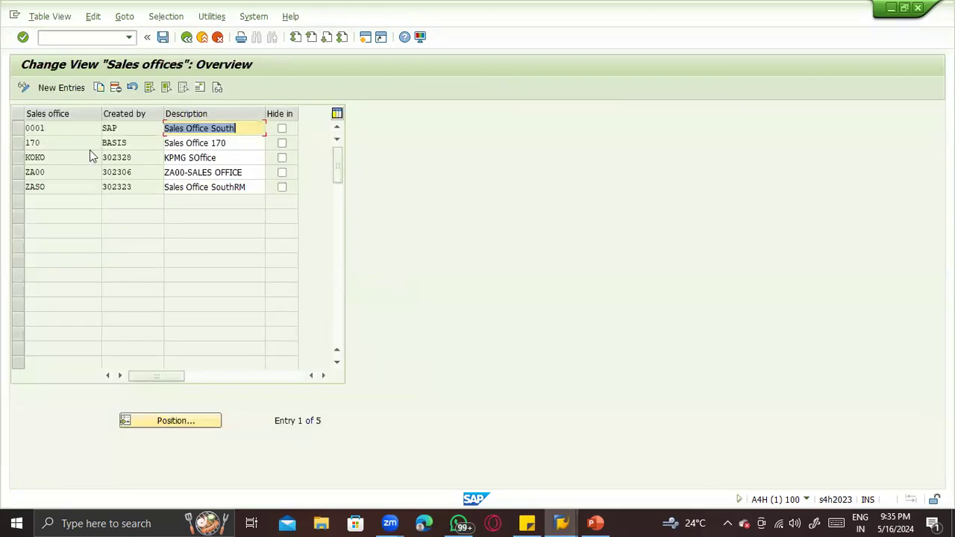
pyautogui.click(23, 128)
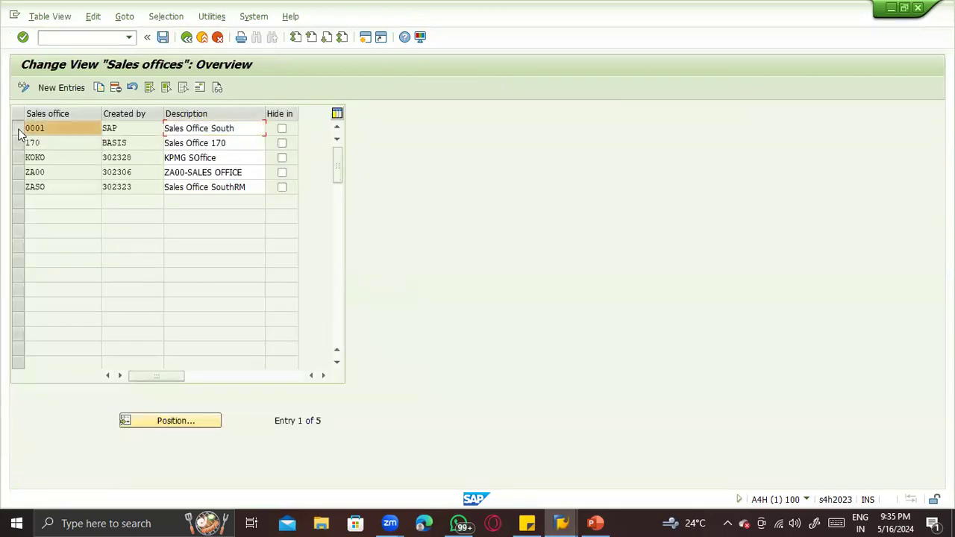
pyautogui.click(103, 88)
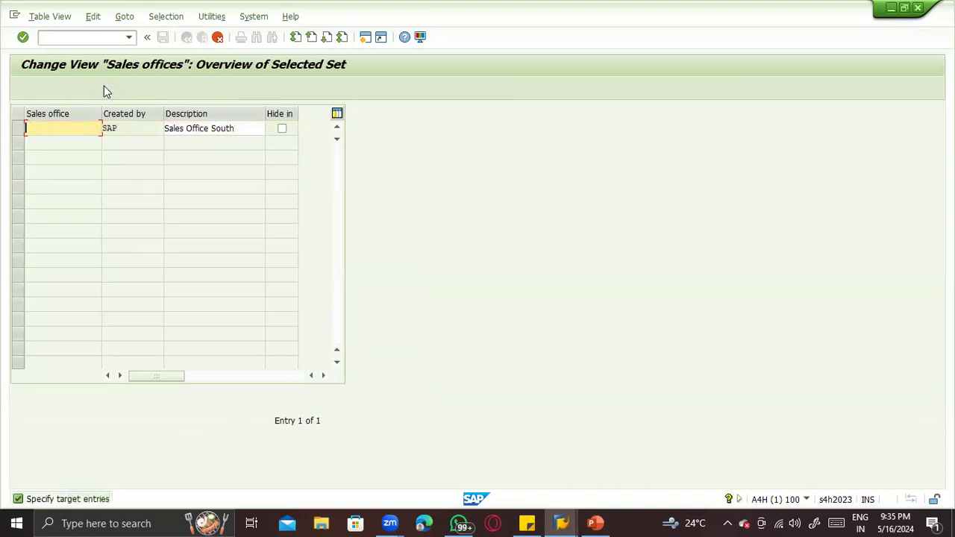
pyautogui.write('ZTST')
pyautogui.press('Return')
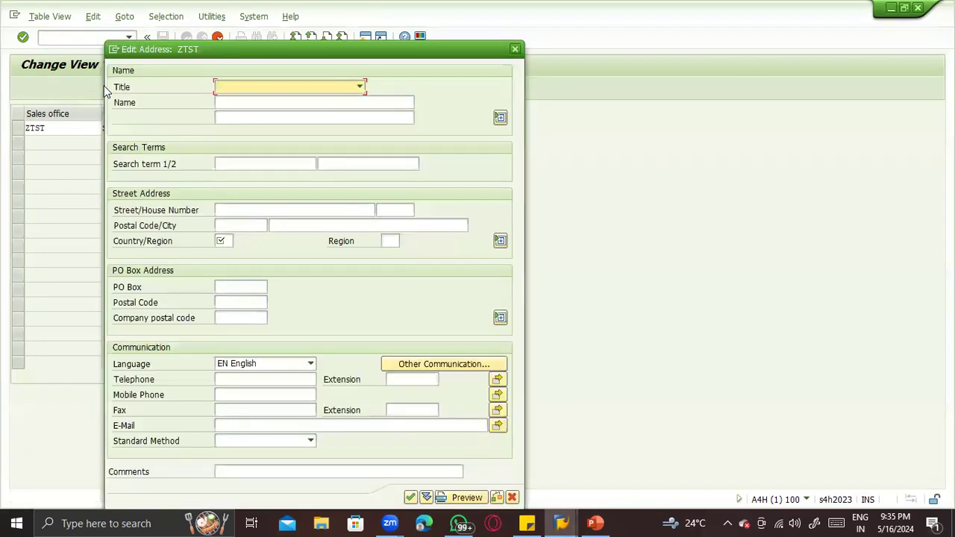
pyautogui.click(226, 246)
pyautogui.write('DE')
pyautogui.press('Return')
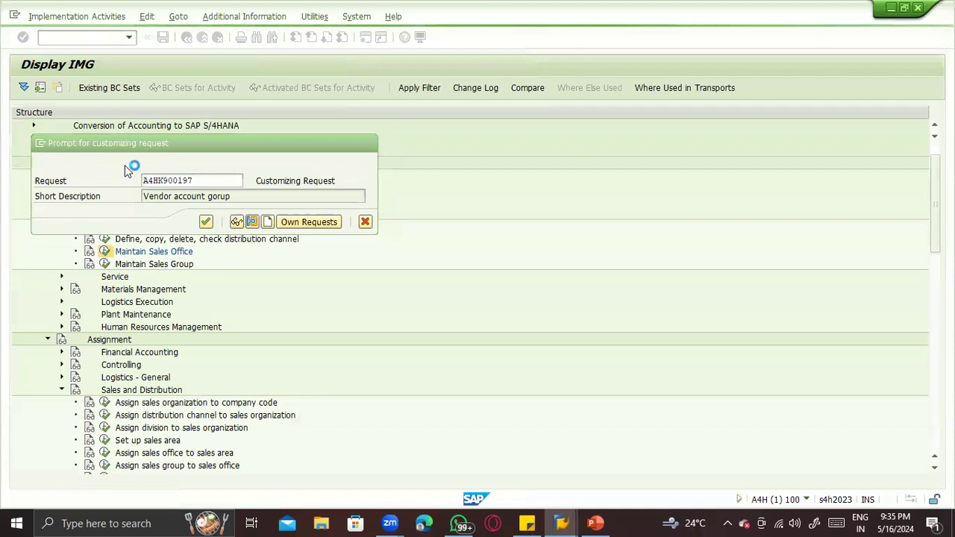
pyautogui.press('Return')
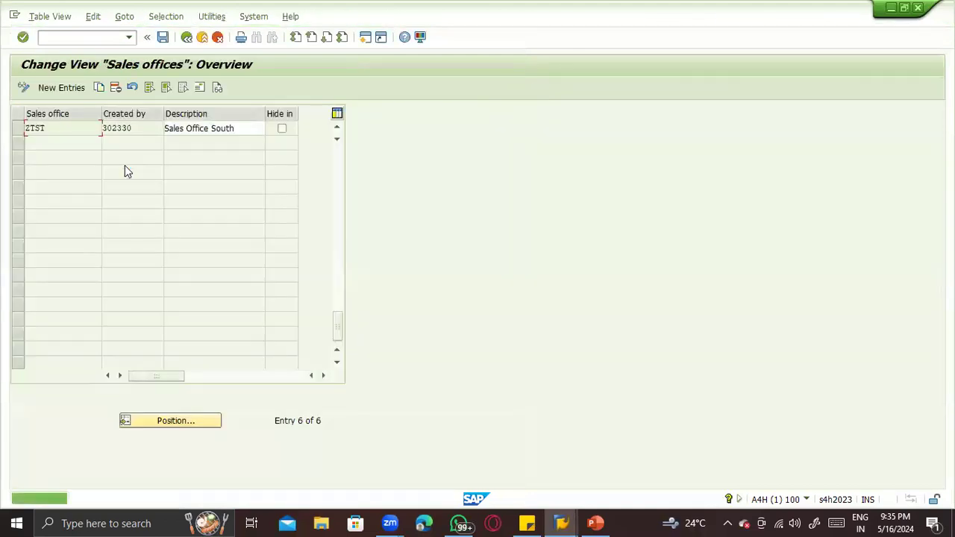
# Copy sales office ZTST to TST1, accepting the proposed address, save it and return to the Implementation Guide.
pyautogui.click(17, 128)
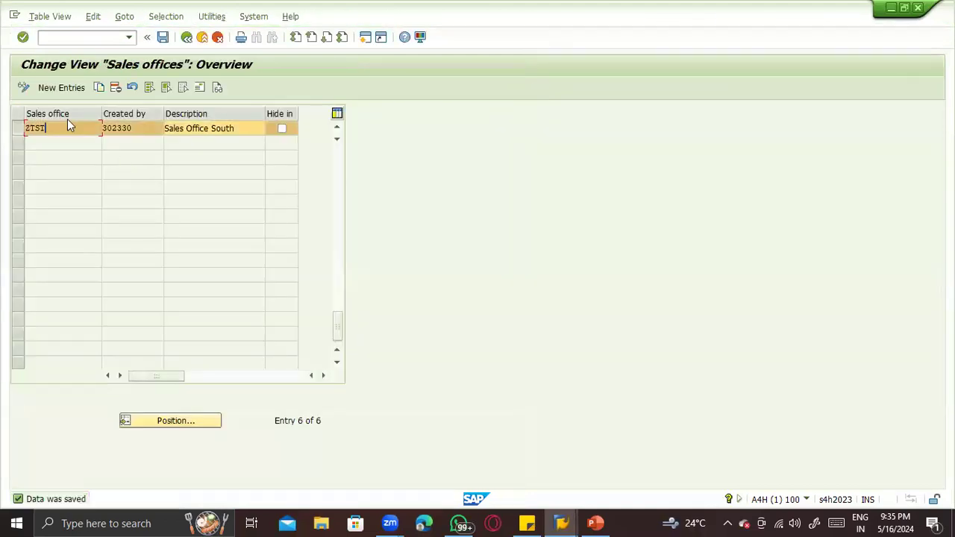
pyautogui.click(99, 88)
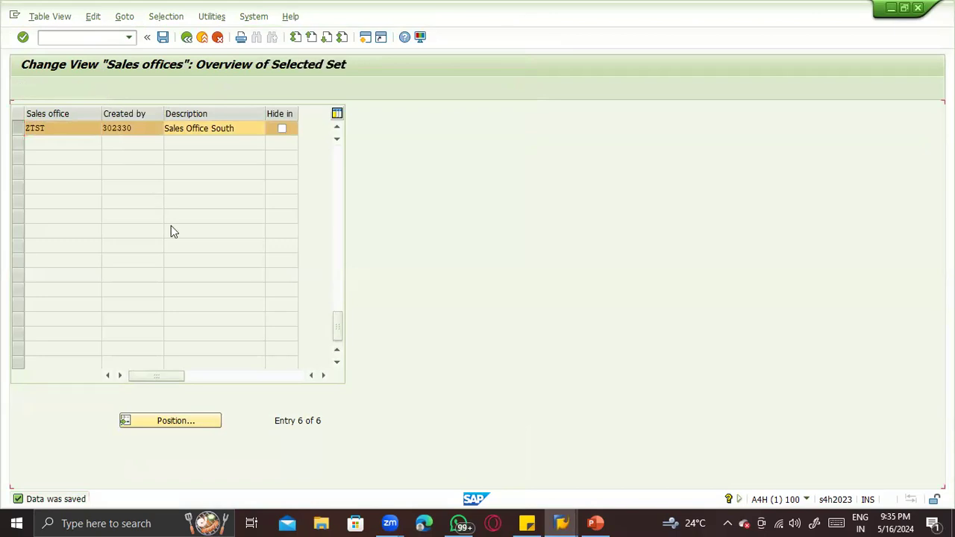
pyautogui.write('TST1')
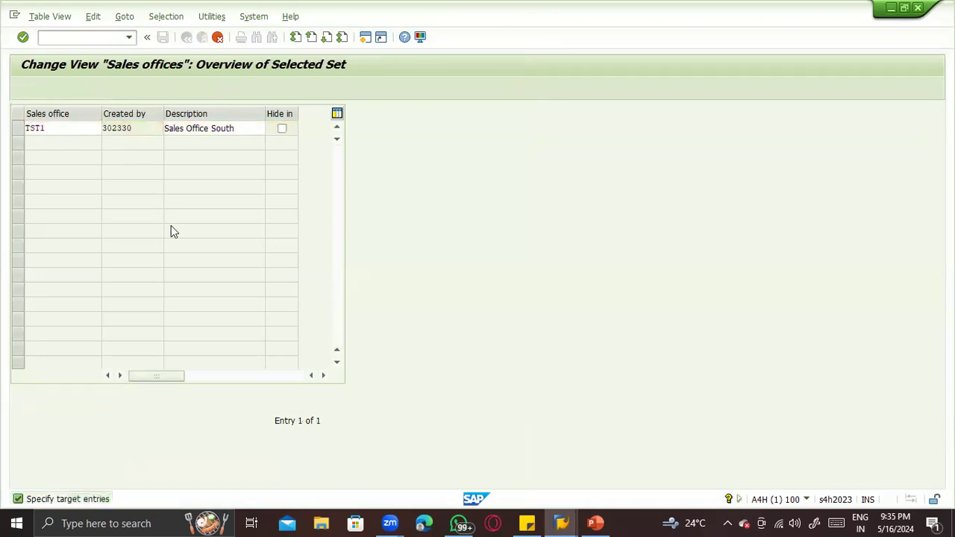
pyautogui.press('Return')
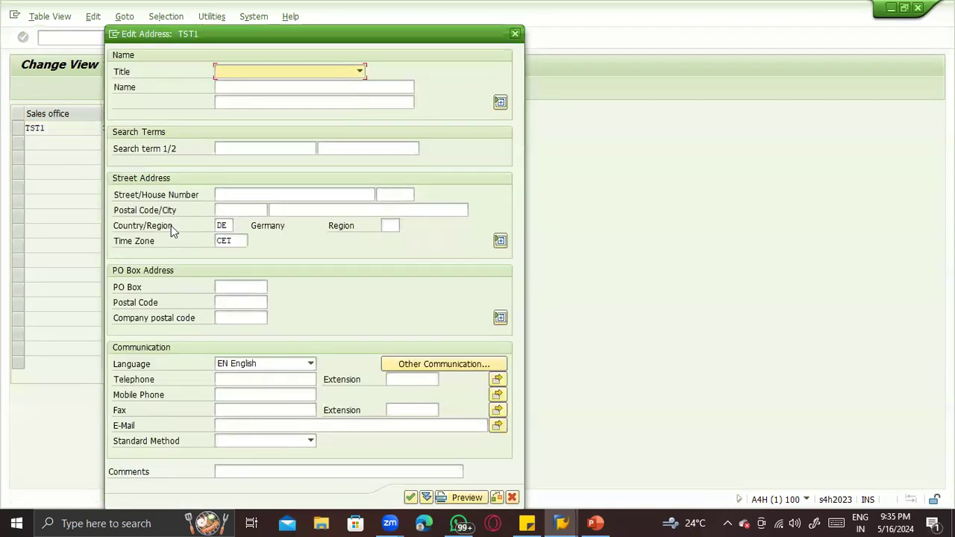
pyautogui.press('Return')
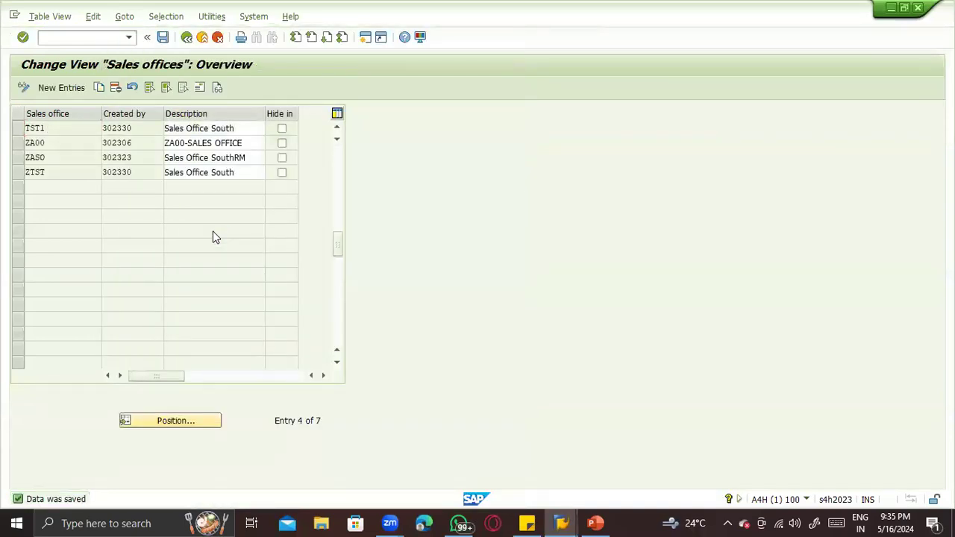
pyautogui.press('F3')
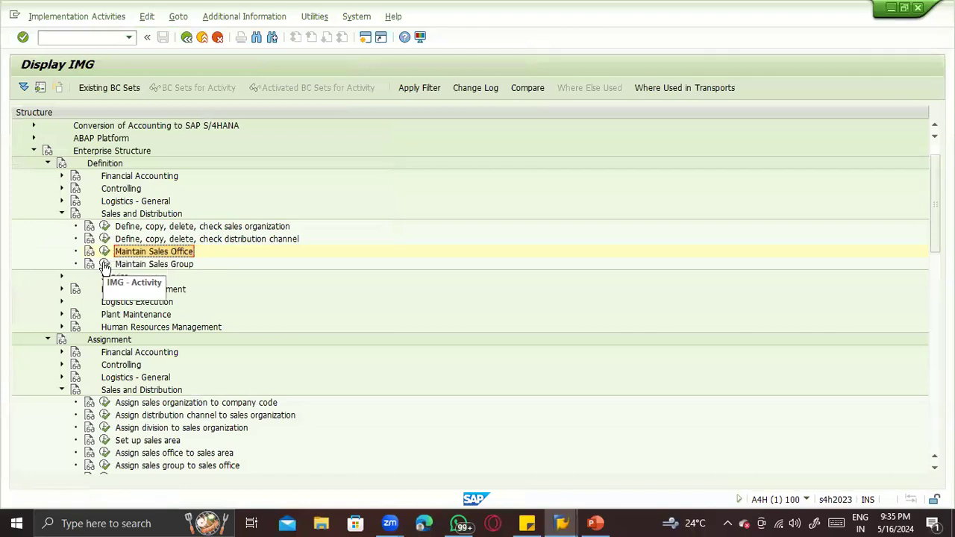
# Open Maintain Sales Group, copy sales group 001 to ZTS and save the new entry.
pyautogui.click(104, 264)
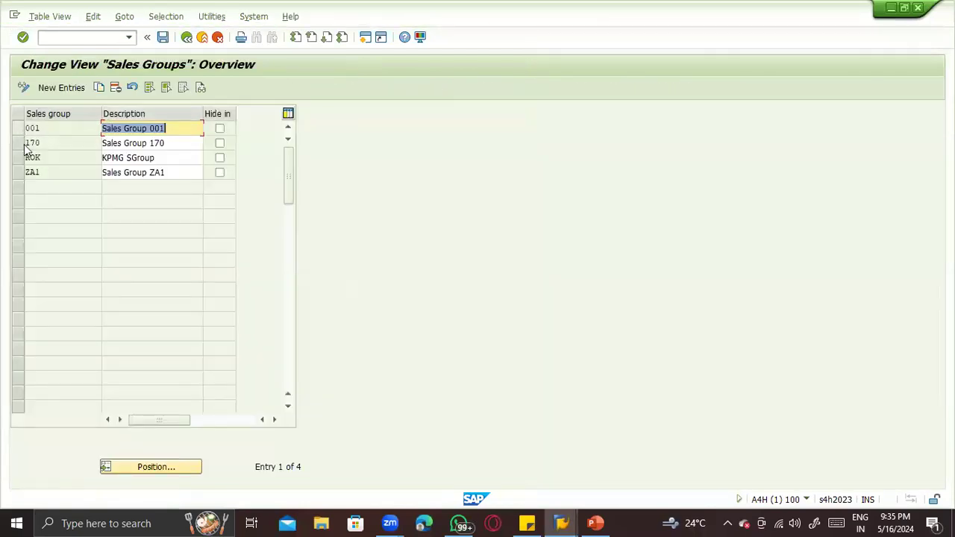
pyautogui.click(18, 128)
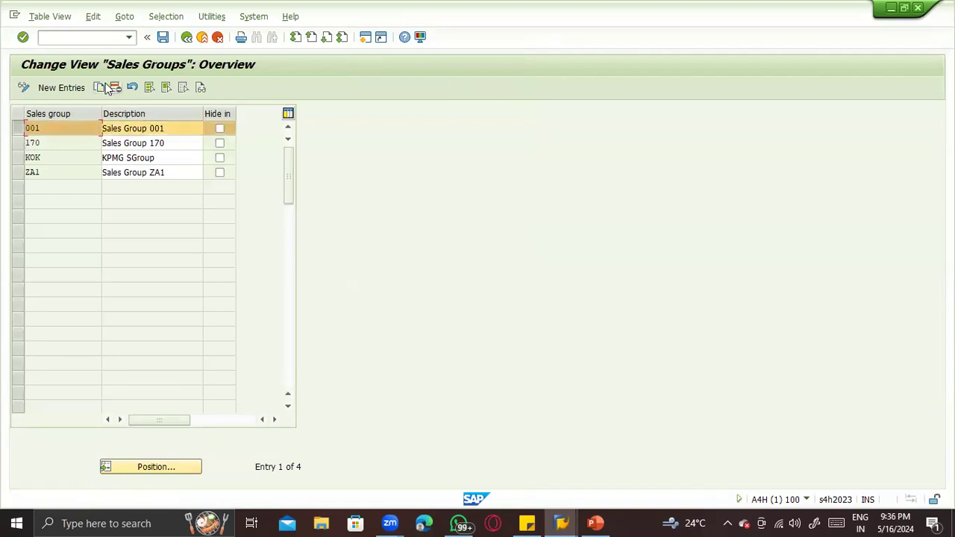
pyautogui.click(105, 84)
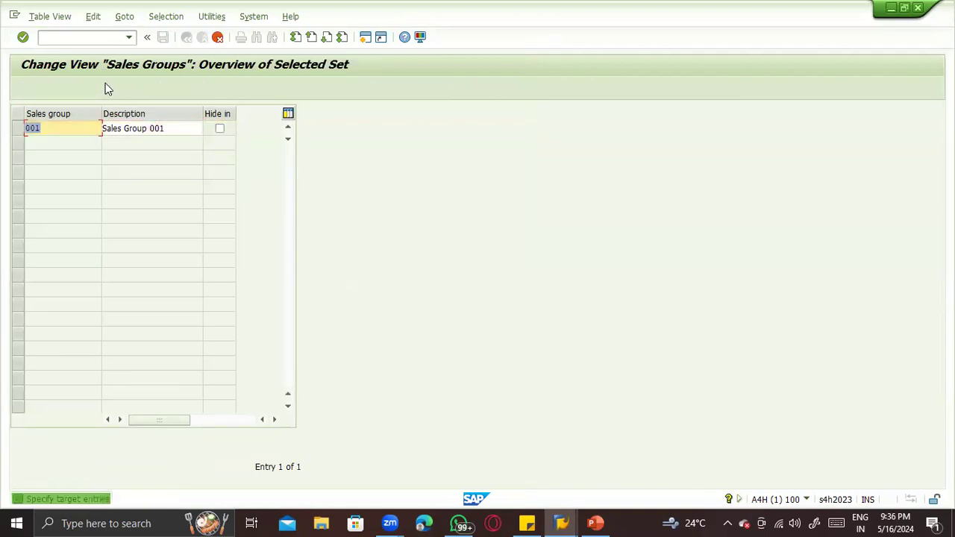
pyautogui.press('Delete')
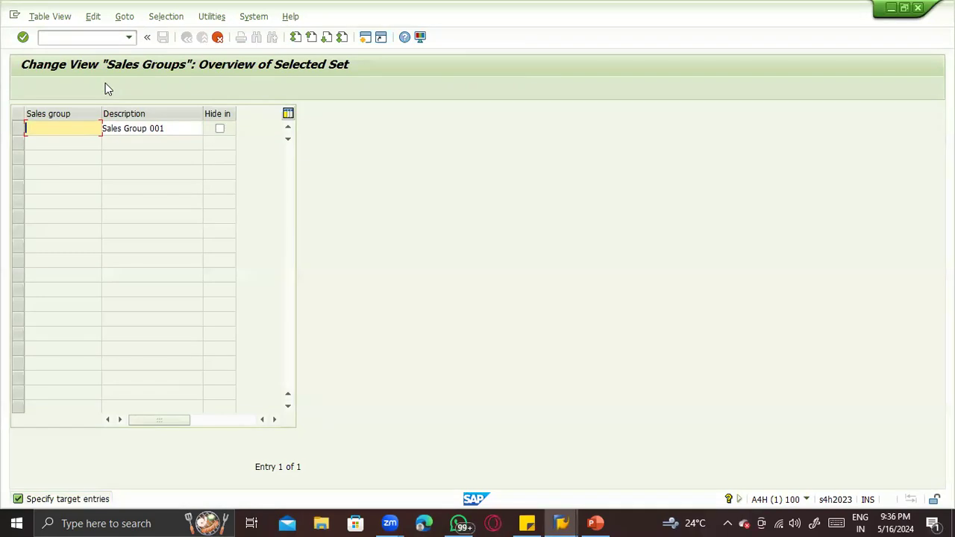
pyautogui.write('ZTS')
pyautogui.press('Return')
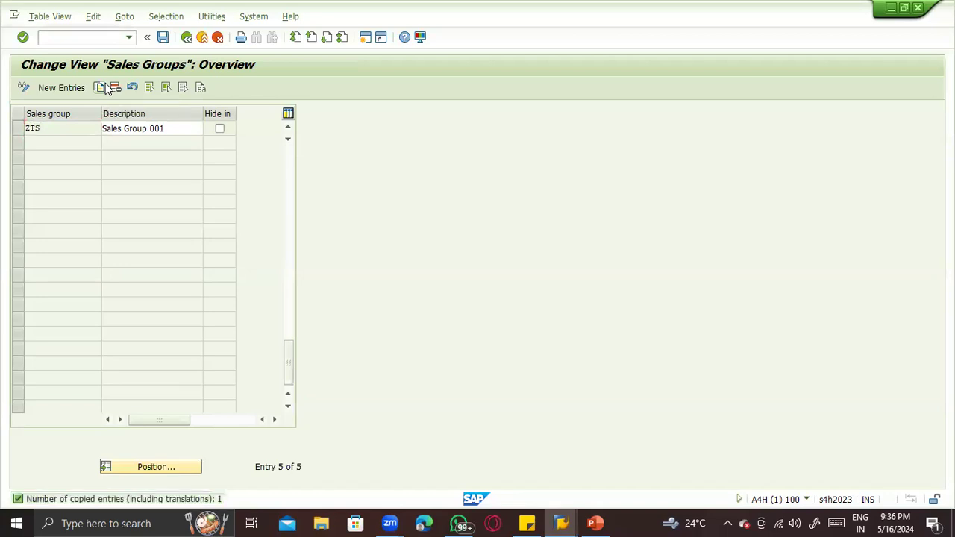
pyautogui.hotkey('ctrl', 's')
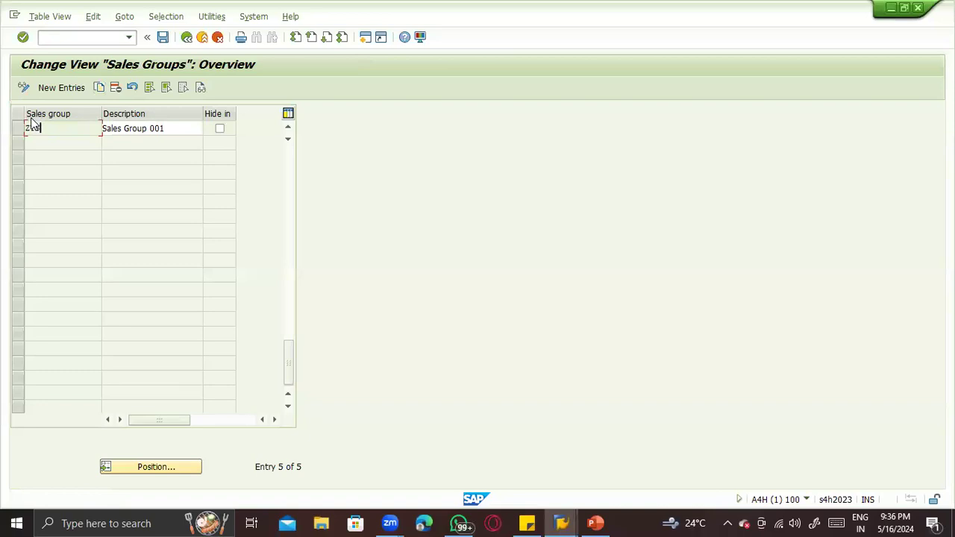
# Copy sales group ZTS to TS1, save it and return to the Implementation Guide.
pyautogui.click(18, 128)
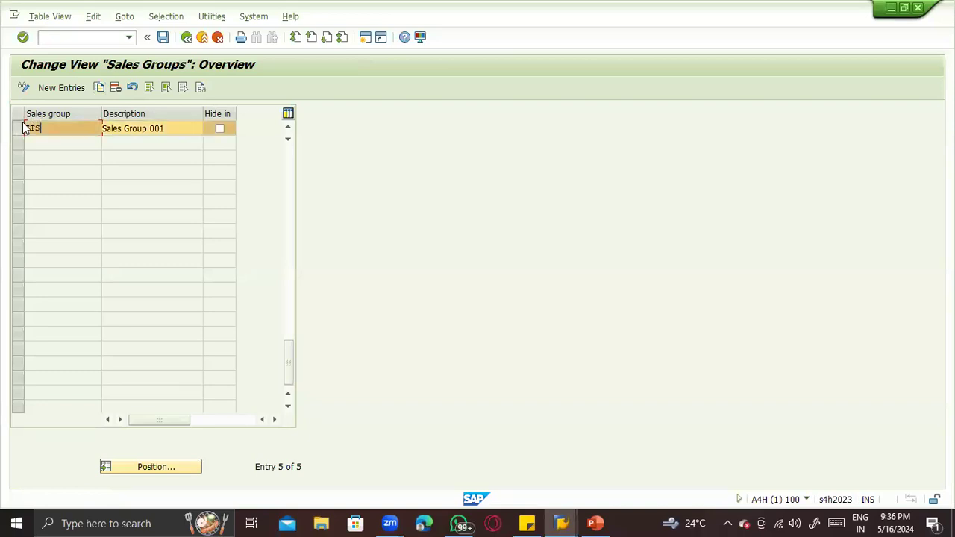
pyautogui.click(99, 88)
pyautogui.write('TS')
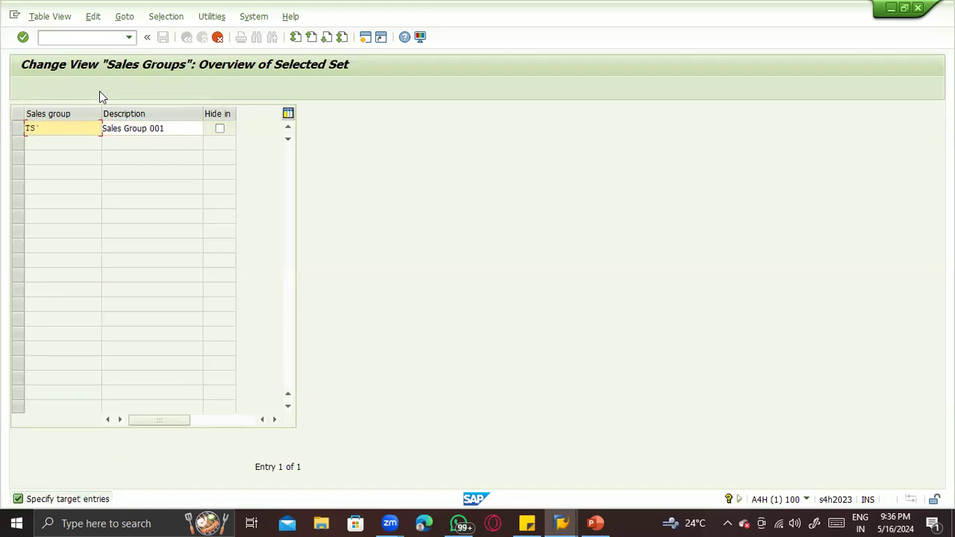
pyautogui.write('1')
pyautogui.press('Return')
pyautogui.hotkey('ctrl', 's')
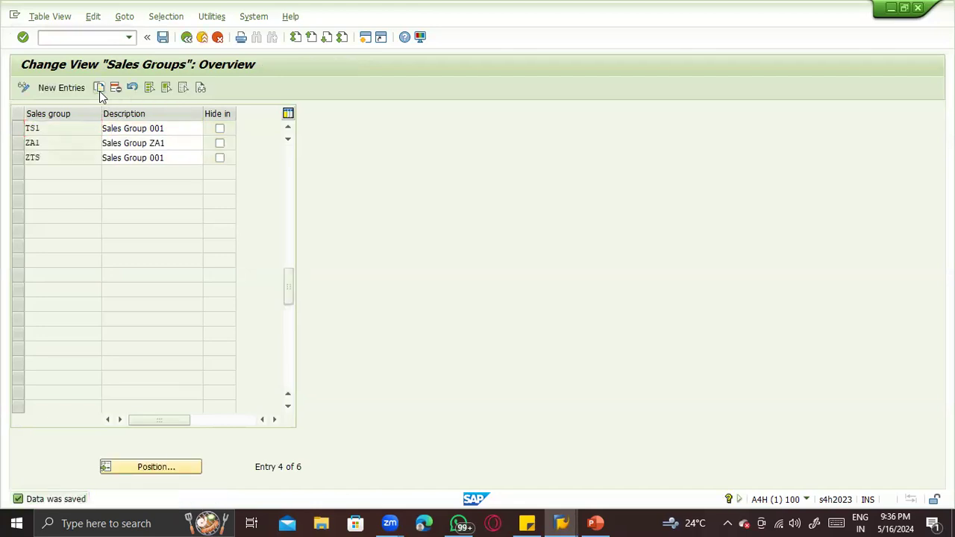
pyautogui.press('F3')
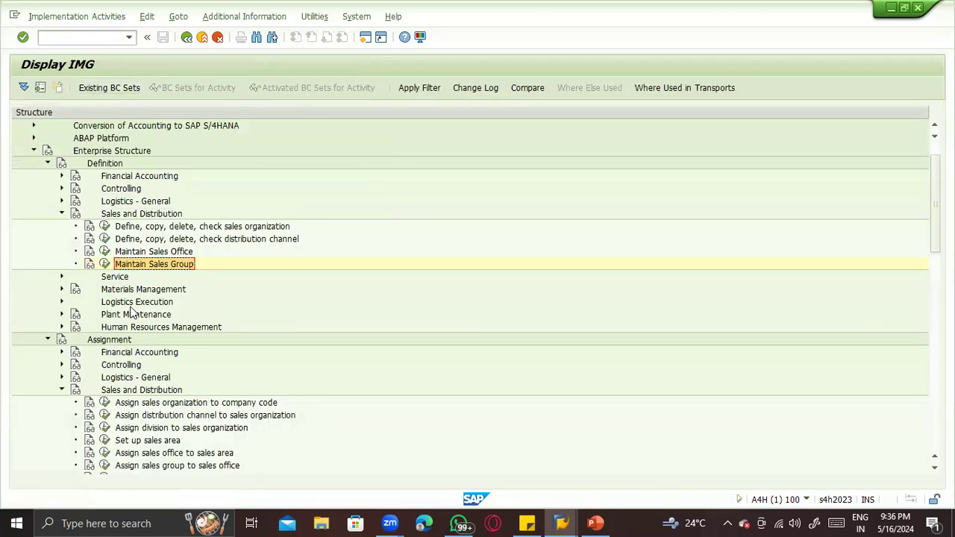
# Look through the Logistics Execution definitions for the Define Shipping Point activity, and collapse the node again.
pyautogui.click(62, 302)
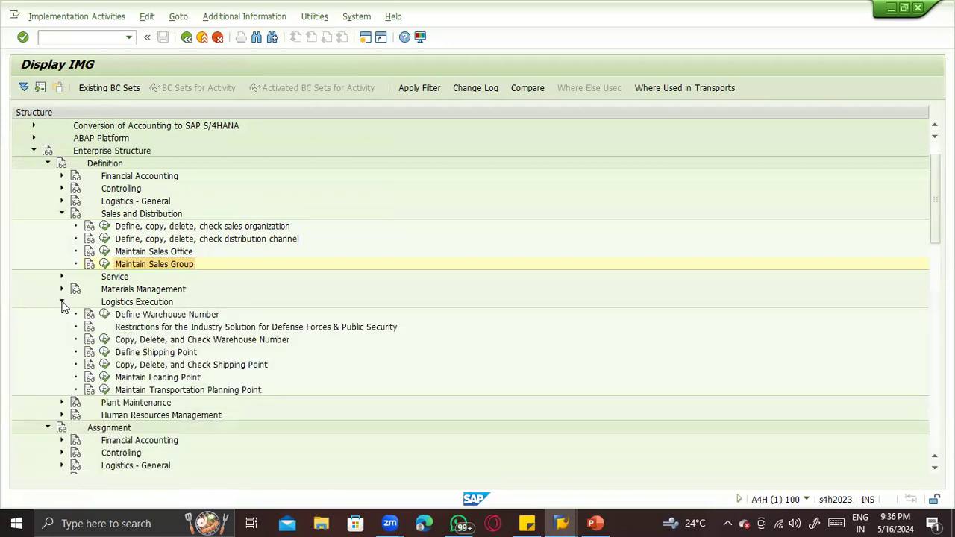
pyautogui.click(165, 352)
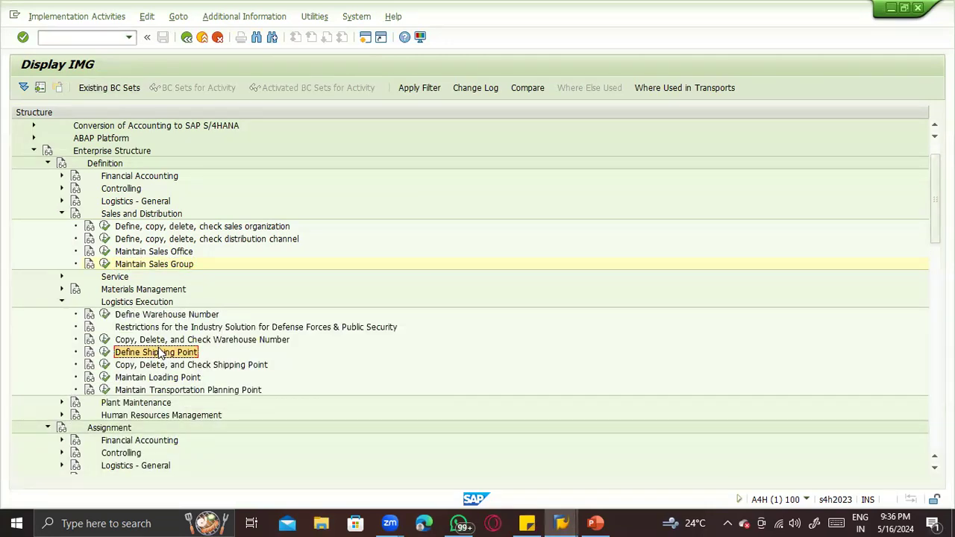
pyautogui.click(61, 302)
# Assign sales organization ZTST to company code ZTST and save the assignment in the proposed customizing request.
pyautogui.click(167, 403)
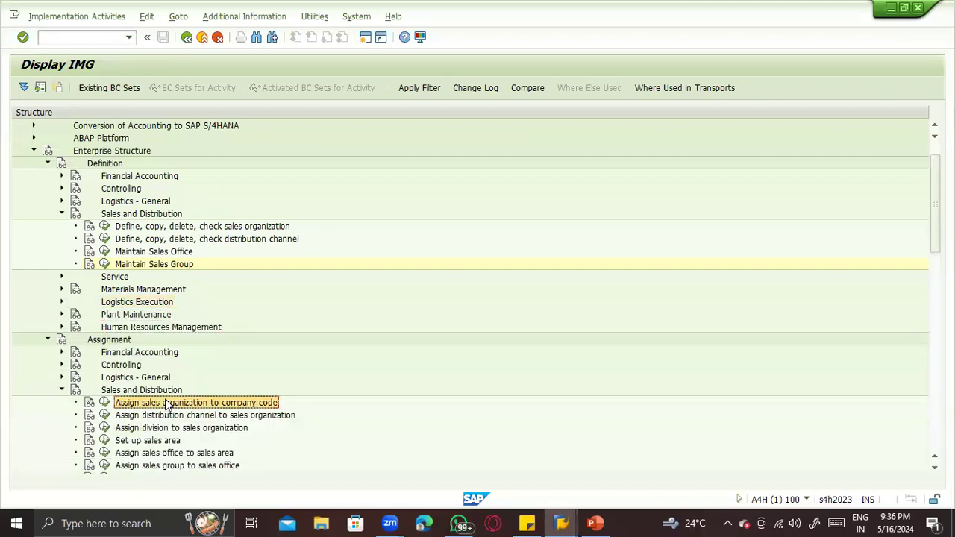
pyautogui.click(105, 403)
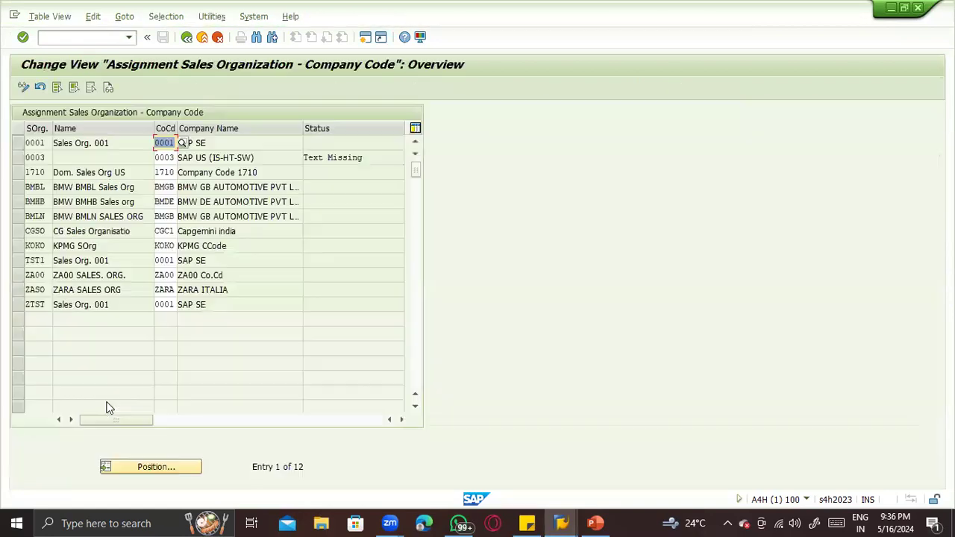
pyautogui.doubleClick(42, 306)
pyautogui.press('BackSpace')
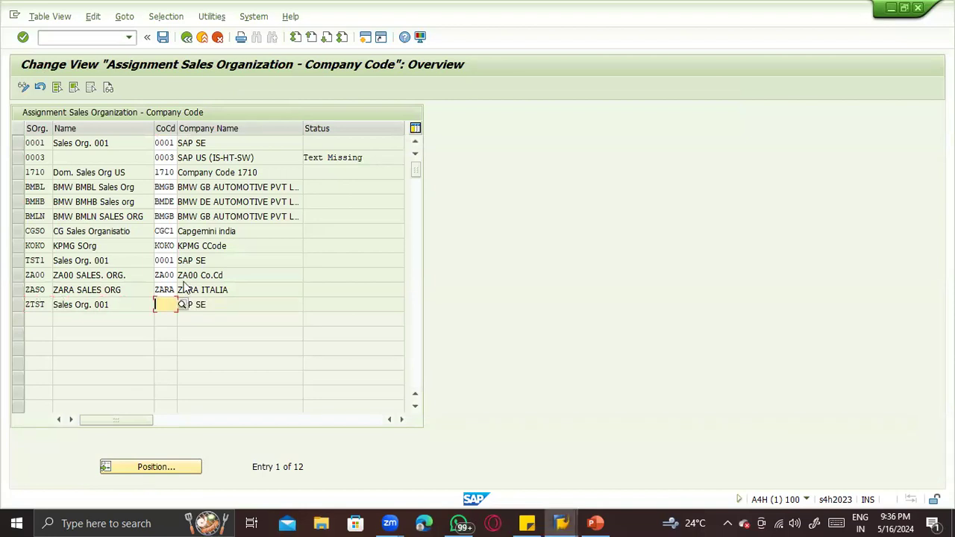
pyautogui.write('ZTST')
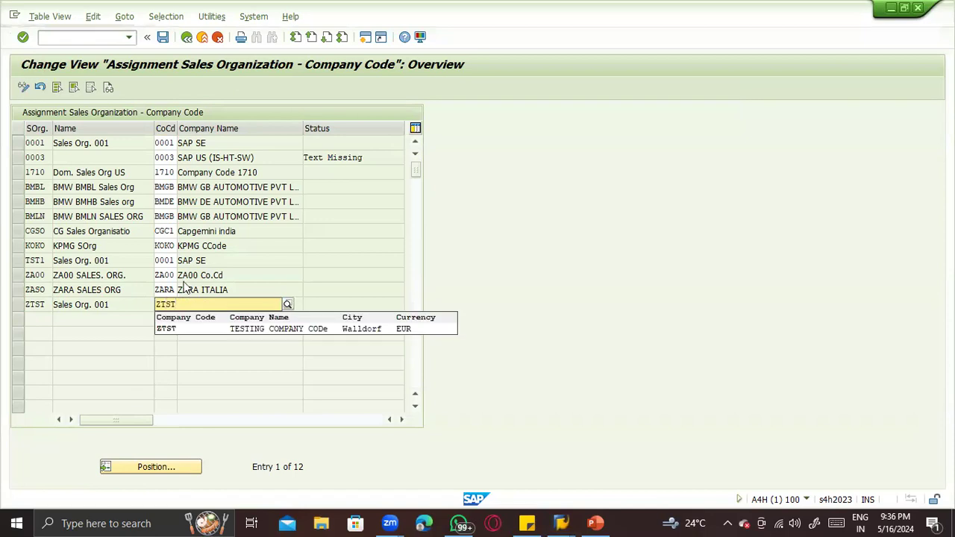
pyautogui.click(177, 328)
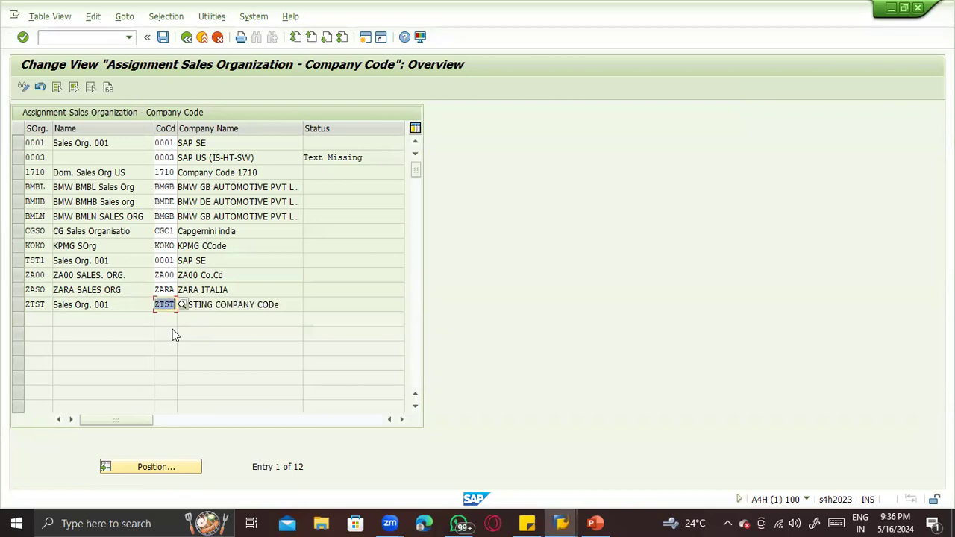
pyautogui.hotkey('ctrl', 's')
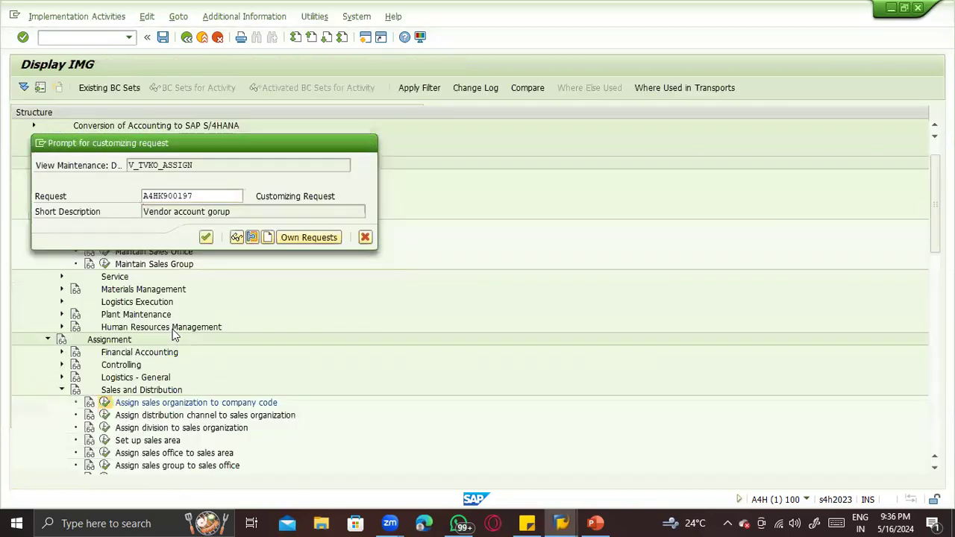
pyautogui.press('Return')
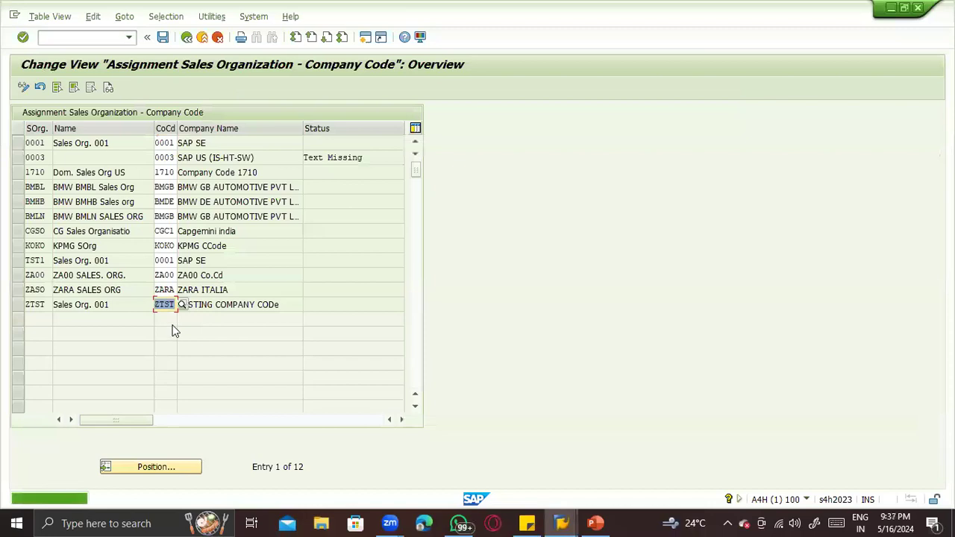
# Try to change the company code assigned to sales organization TST1, and restore it to 0001.
pyautogui.click(170, 275)
pyautogui.click(165, 260)
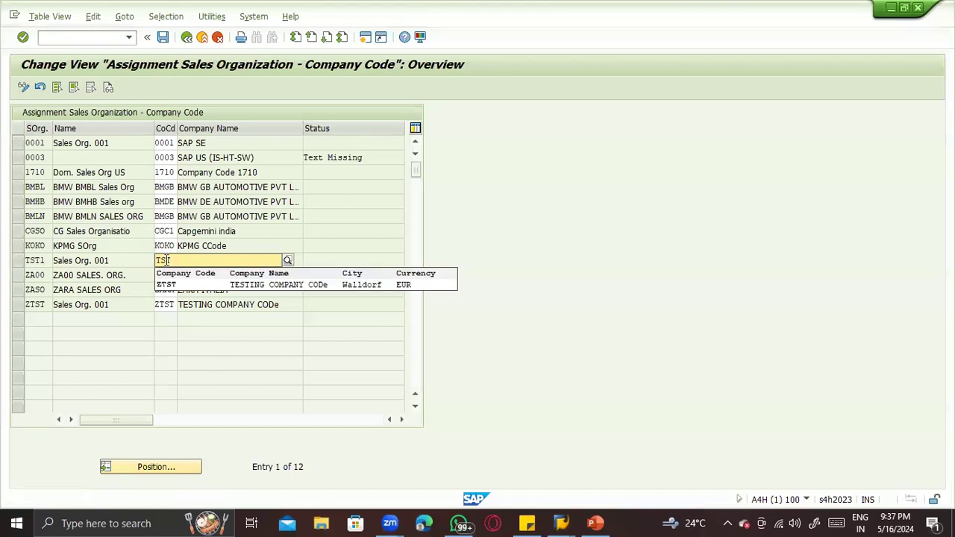
pyautogui.press('BackSpace')
pyautogui.press('BackSpace')
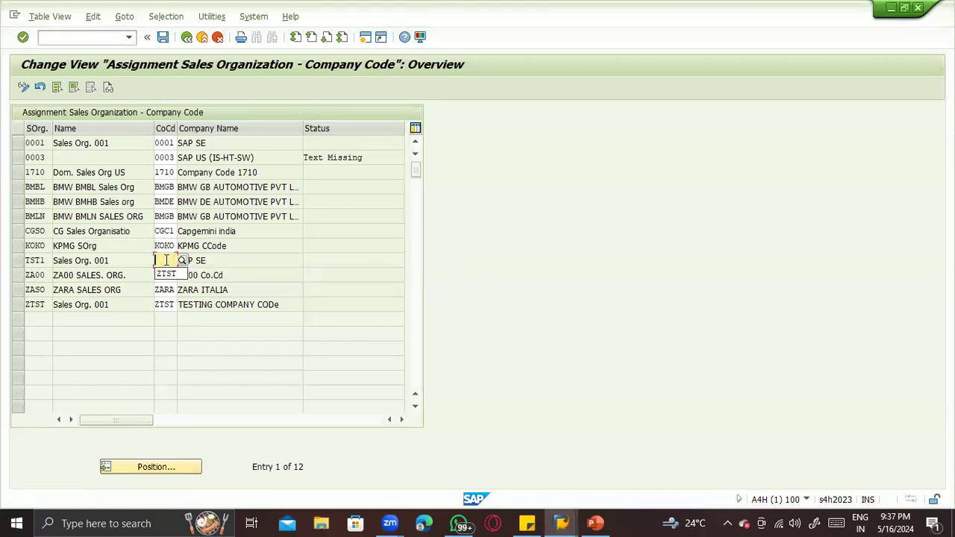
pyautogui.press('Return')
pyautogui.click(163, 260)
pyautogui.write('0001')
pyautogui.press('Return')
# Save the sales organization assignments and return to the Implementation Guide.
pyautogui.hotkey('ctrl', 's')
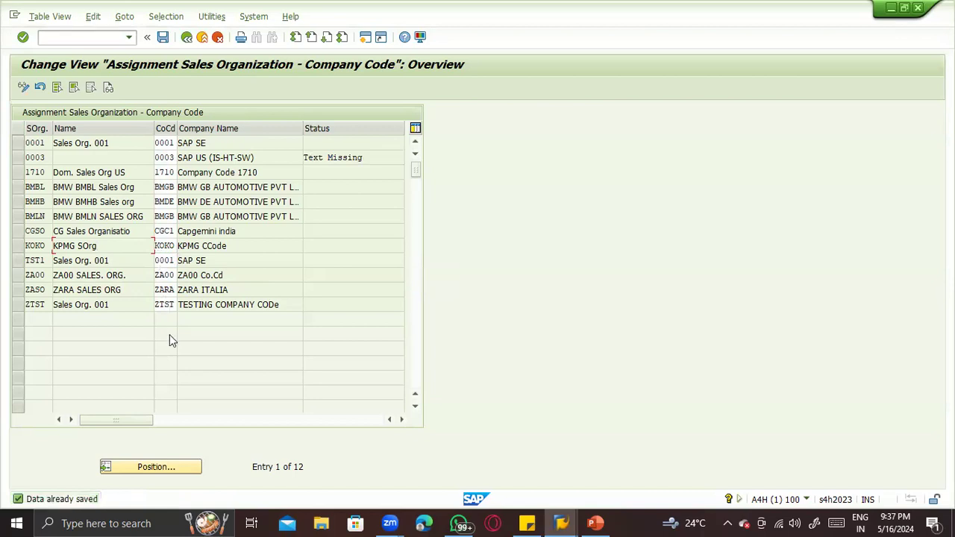
pyautogui.click(163, 304)
pyautogui.press('F3')
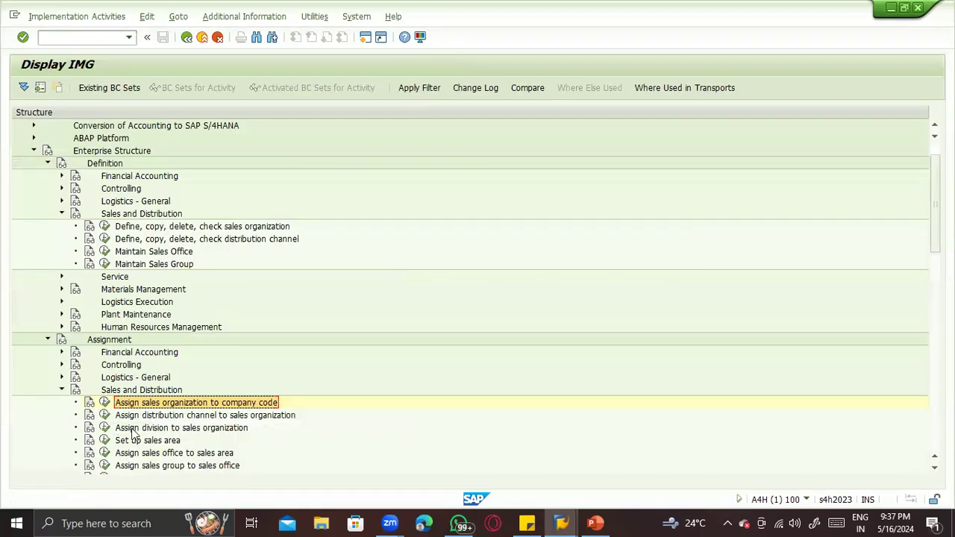
# Open the distribution channel to sales organization assignments and position the list on sales organization ZTST.
pyautogui.click(105, 415)
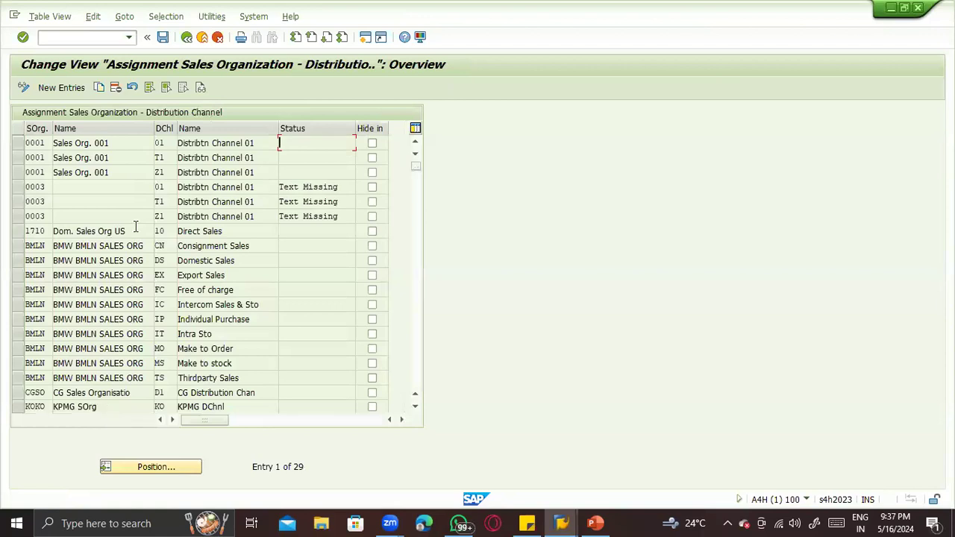
pyautogui.click(168, 463)
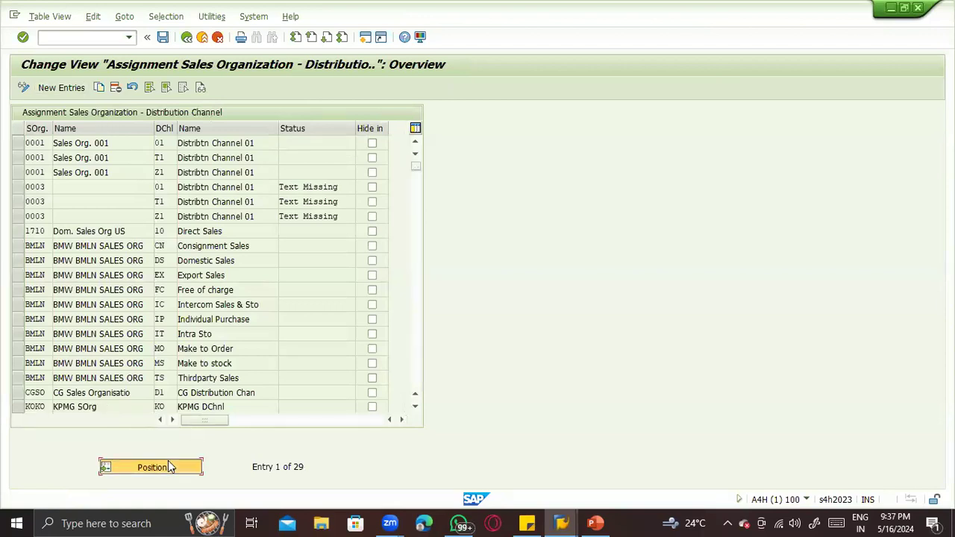
pyautogui.write('ZTST')
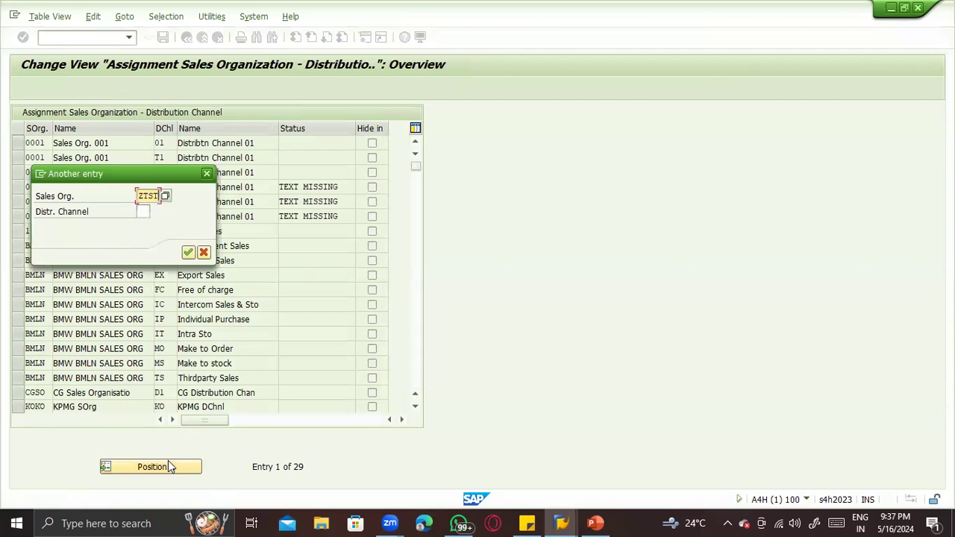
pyautogui.press('Return')
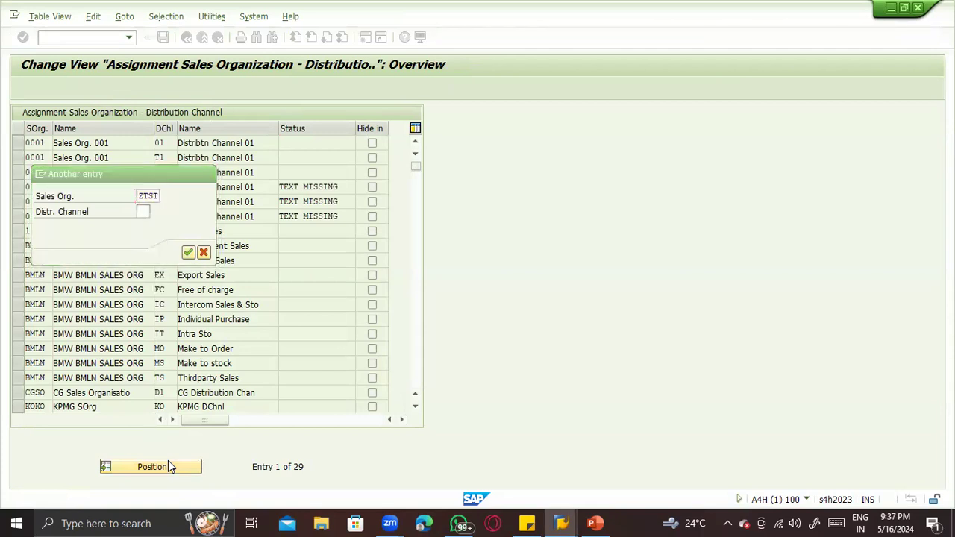
pyautogui.click(164, 143)
pyautogui.click(165, 158)
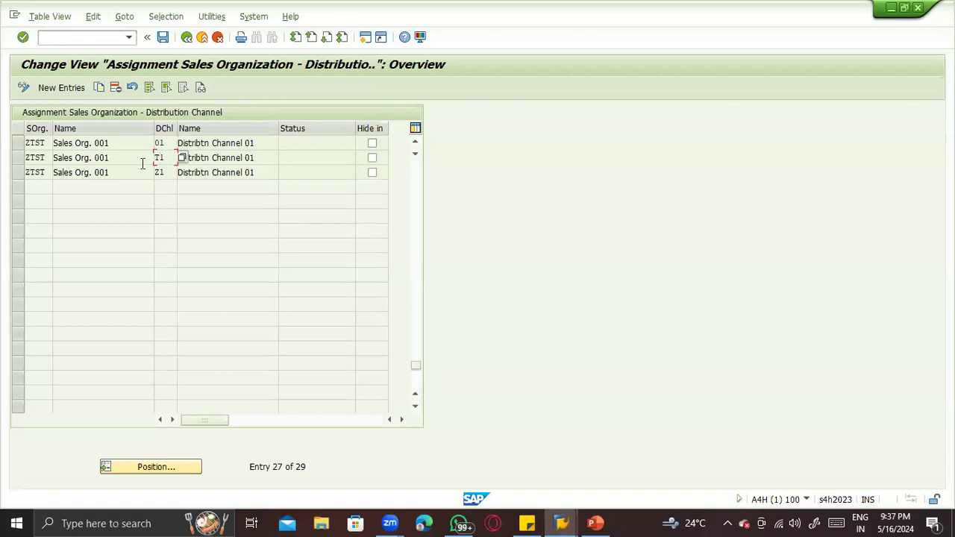
# Delete the assignments of distribution channels 01 and T1 to ZTST, save in the proposed customizing request, and return to the Implementation Guide.
pyautogui.click(18, 157)
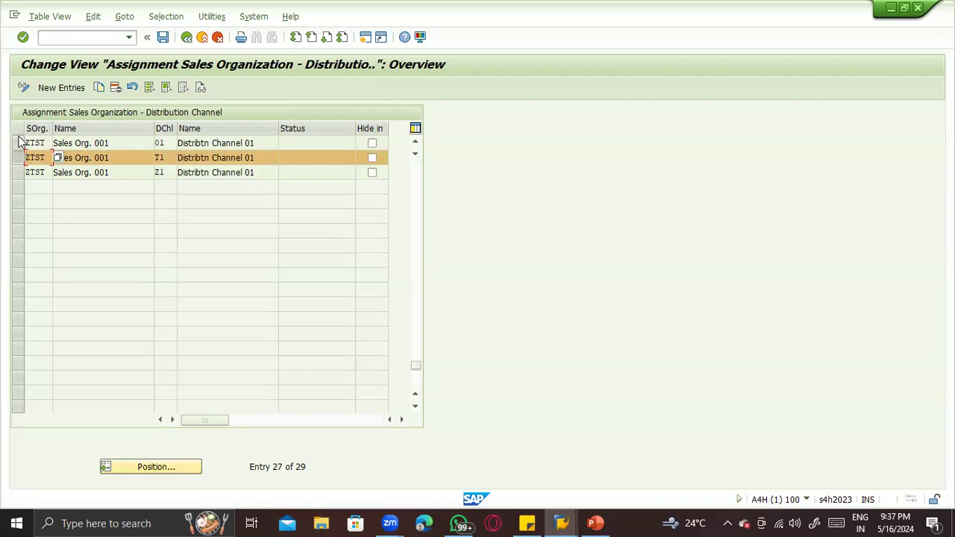
pyautogui.click(20, 141)
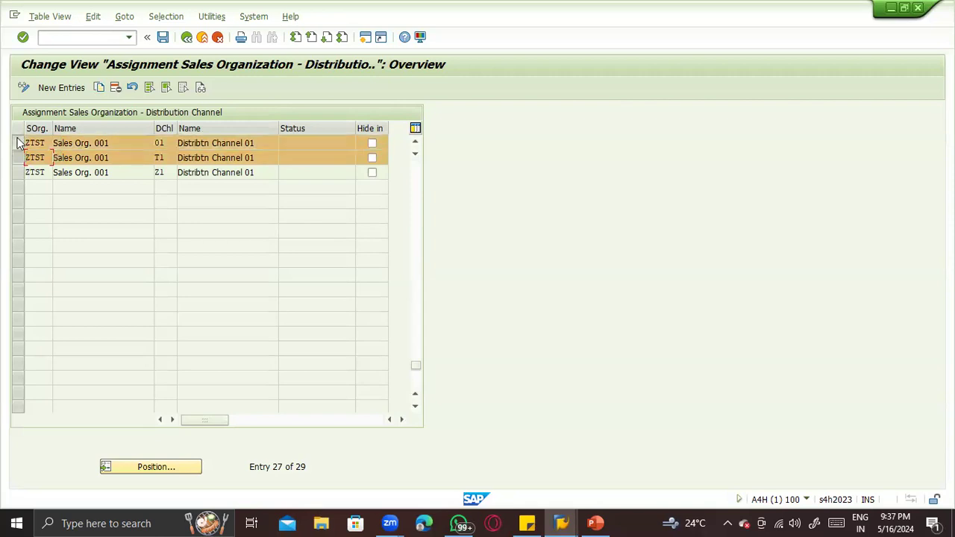
pyautogui.click(114, 90)
pyautogui.click(128, 147)
pyautogui.hotkey('ctrl', 's')
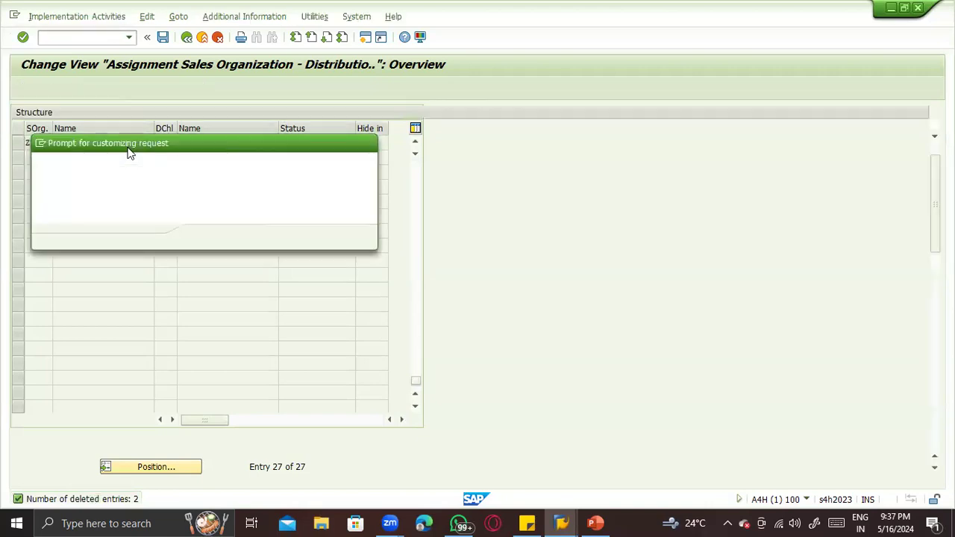
pyautogui.press('Return')
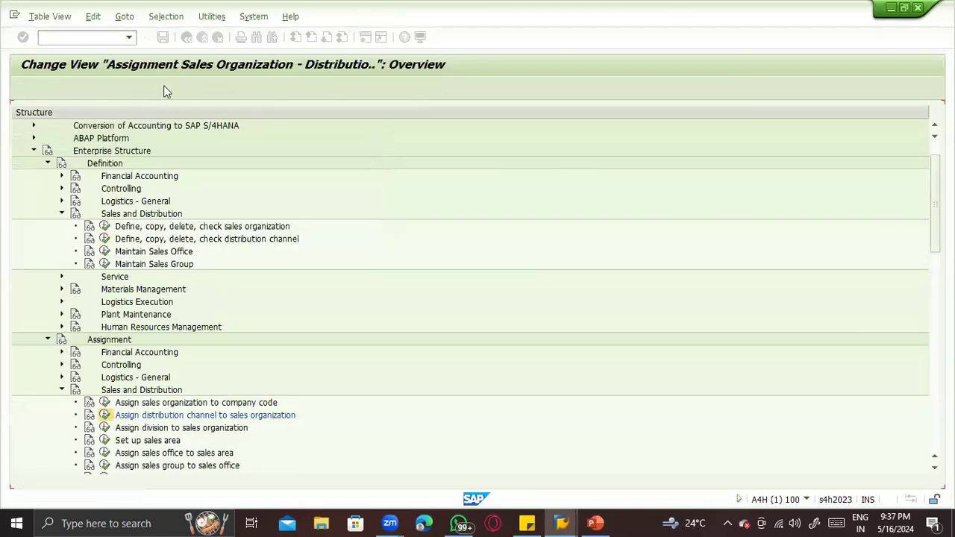
pyautogui.press('F3')
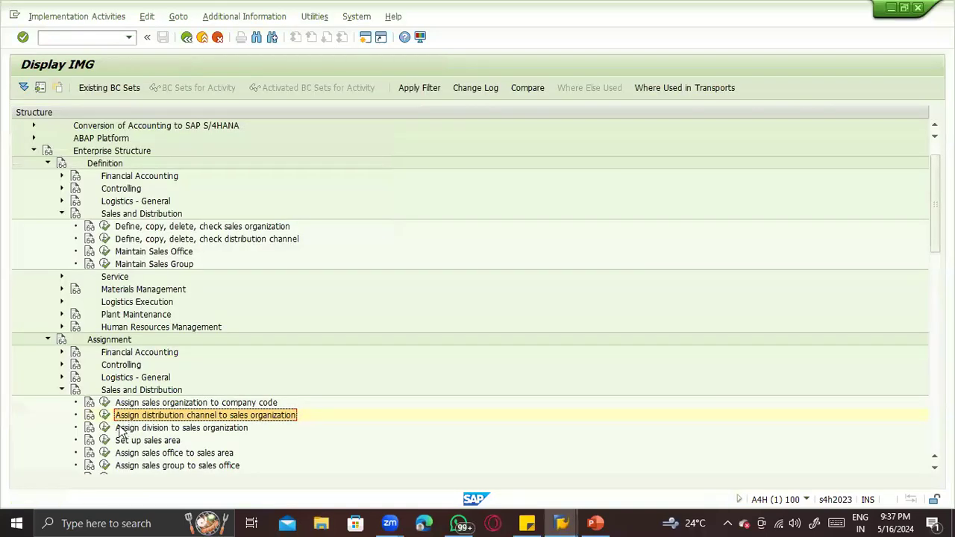
# Check which division is assigned to sales organization ZTST, and return to the Implementation Guide.
pyautogui.click(106, 428)
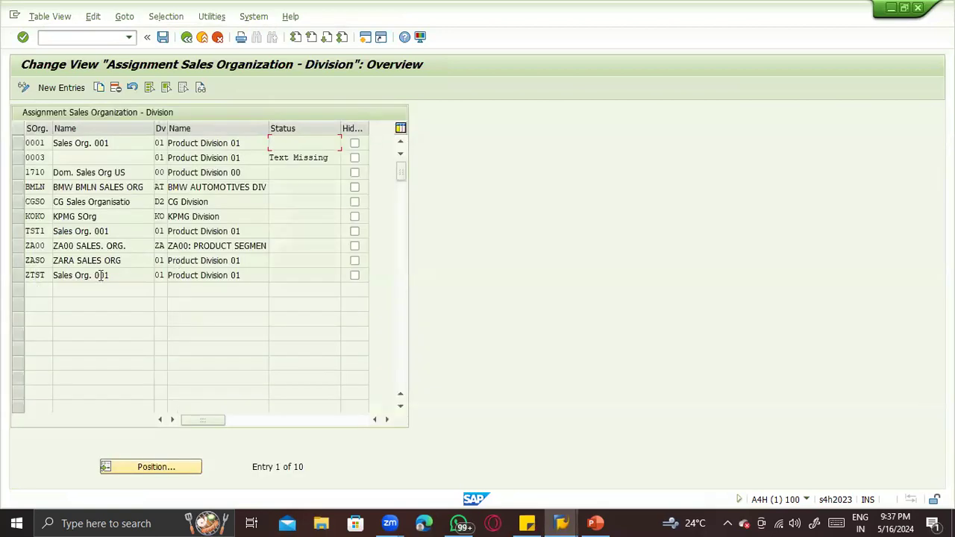
pyautogui.click(160, 143)
pyautogui.click(136, 275)
pyautogui.click(208, 272)
pyautogui.press('F3')
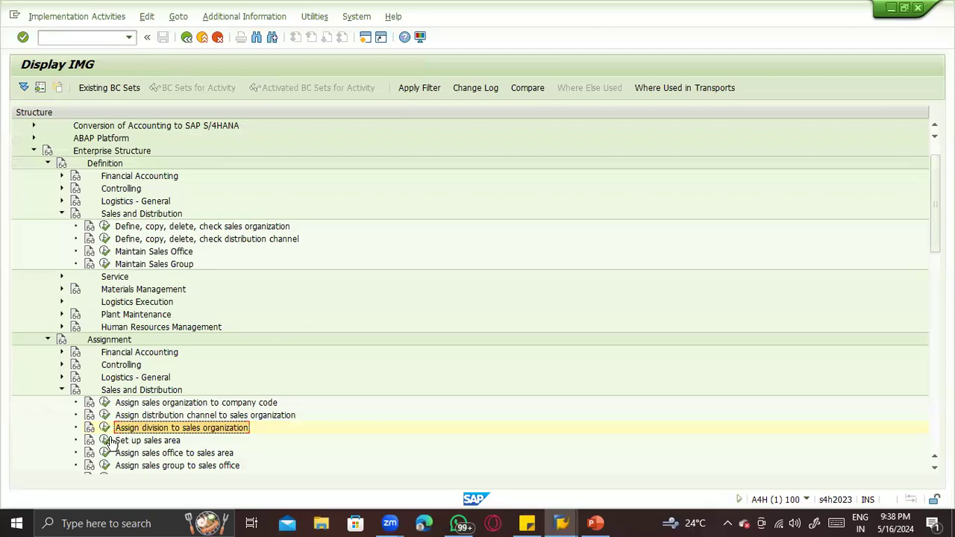
# Open the sales area setup and position the list on sales organization ZTST's distribution channel Z1 entry.
pyautogui.click(104, 440)
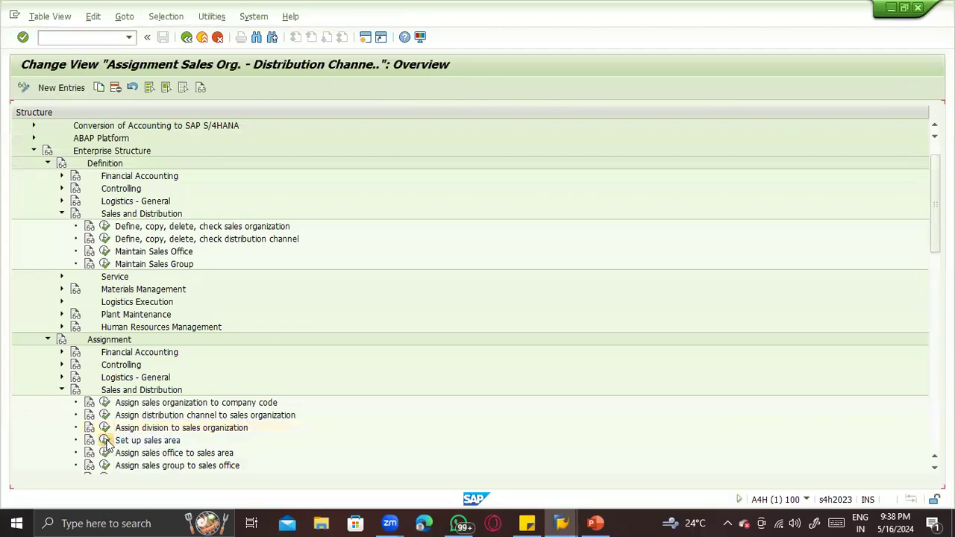
pyautogui.click(153, 467)
pyautogui.write('ZTST')
pyautogui.press('Tab')
pyautogui.write('ZT')
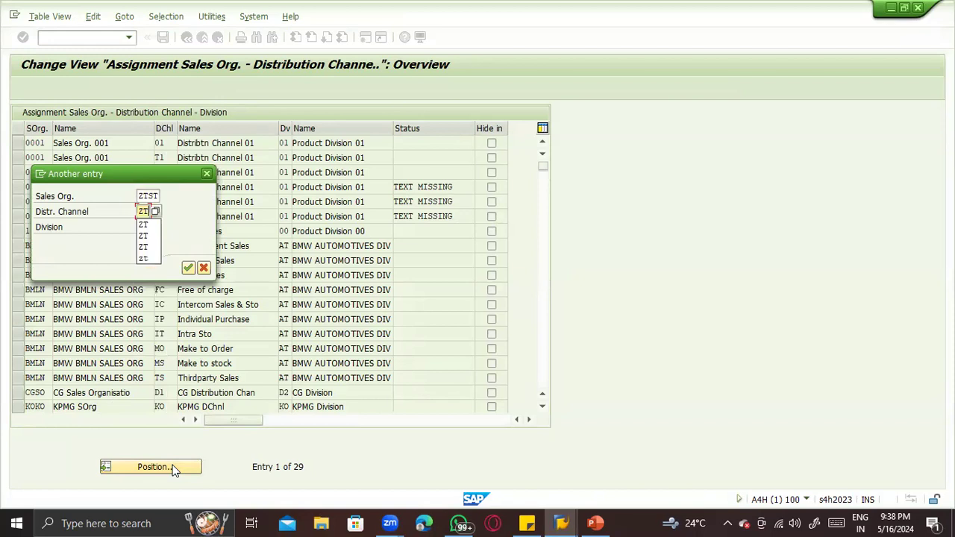
pyautogui.press('BackSpace')
pyautogui.press('BackSpace')
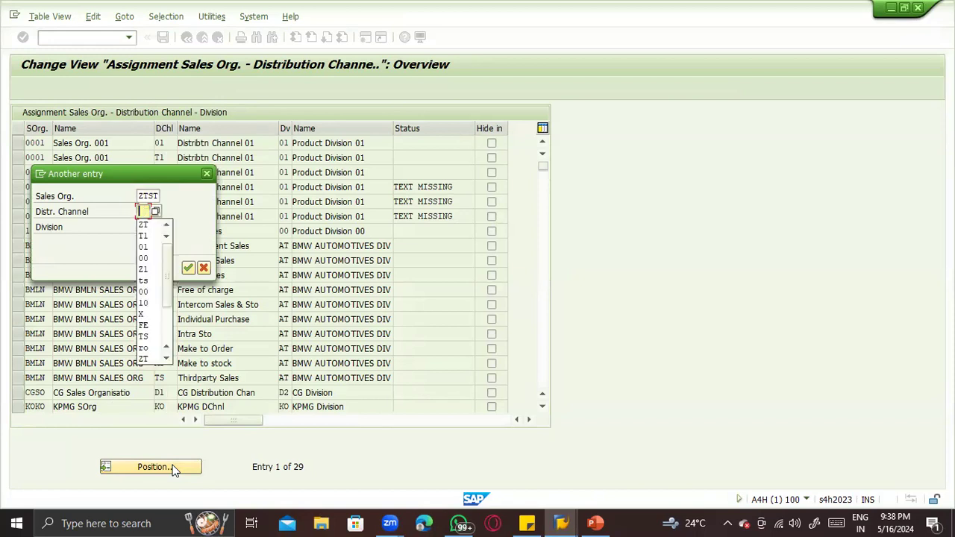
pyautogui.write('Z')
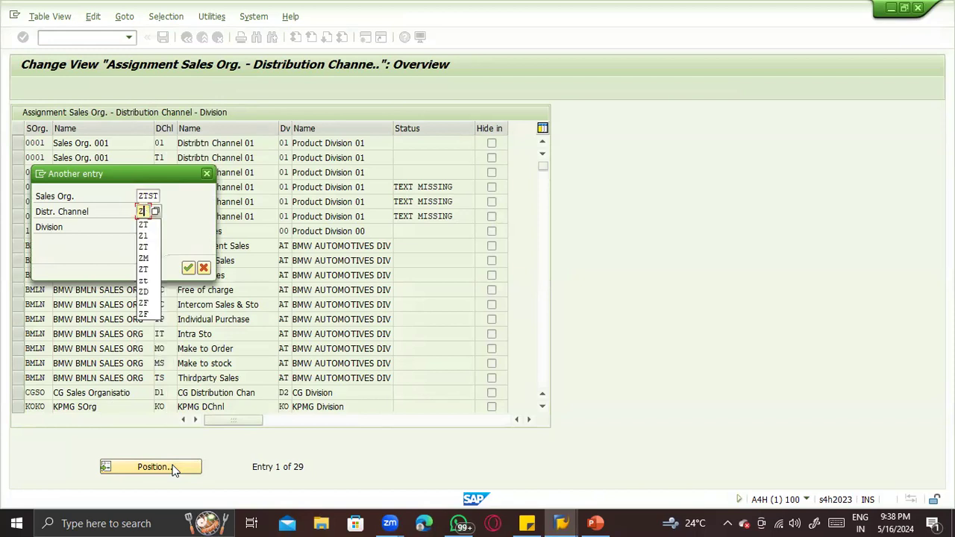
pyautogui.press('Return')
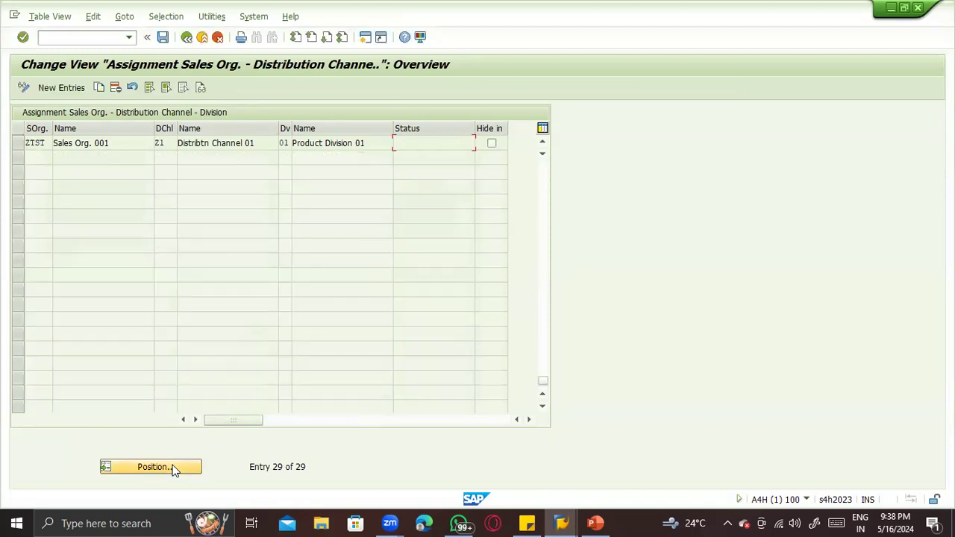
# Review the sales organization, distribution channel and division of the ZTST sales area, and return to the Implementation Guide.
pyautogui.click(42, 147)
pyautogui.click(159, 142)
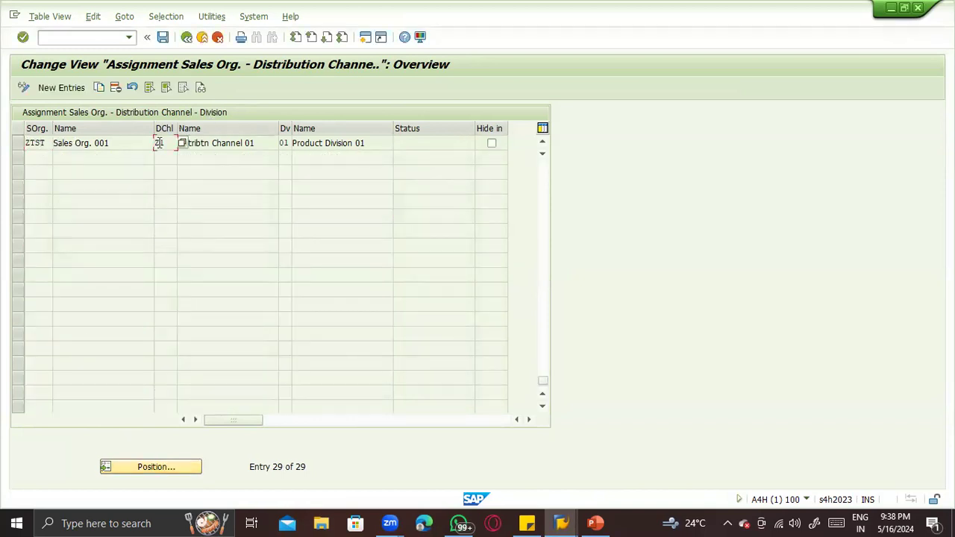
pyautogui.click(325, 143)
pyautogui.click(186, 36)
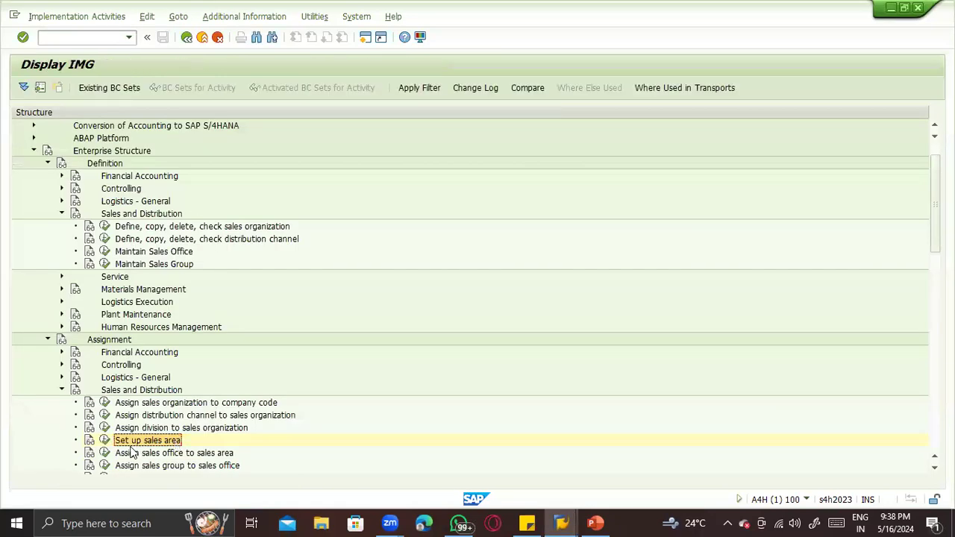
# Open the sales office to sales area assignments and examine the distribution channel and sales office in the ZTST entries.
pyautogui.click(105, 453)
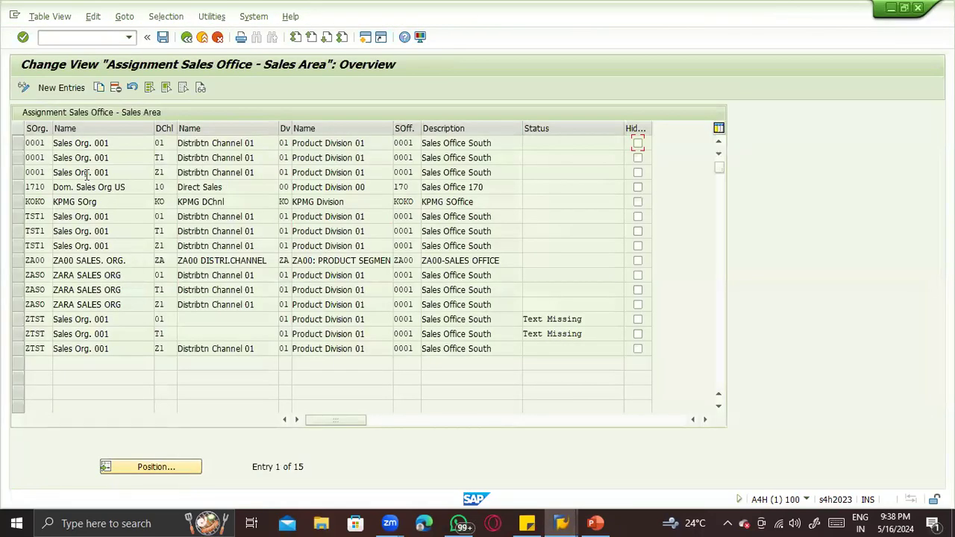
pyautogui.click(42, 348)
pyautogui.press('BackSpace')
pyautogui.write('T')
pyautogui.click(161, 348)
pyautogui.click(404, 345)
# Delete the ZTST sales office assignments for distribution channels 01, T1 and Z1, and save the deletion in the proposed customizing request.
pyautogui.click(21, 348)
pyautogui.moveTo(21, 348); pyautogui.dragTo(17, 320)
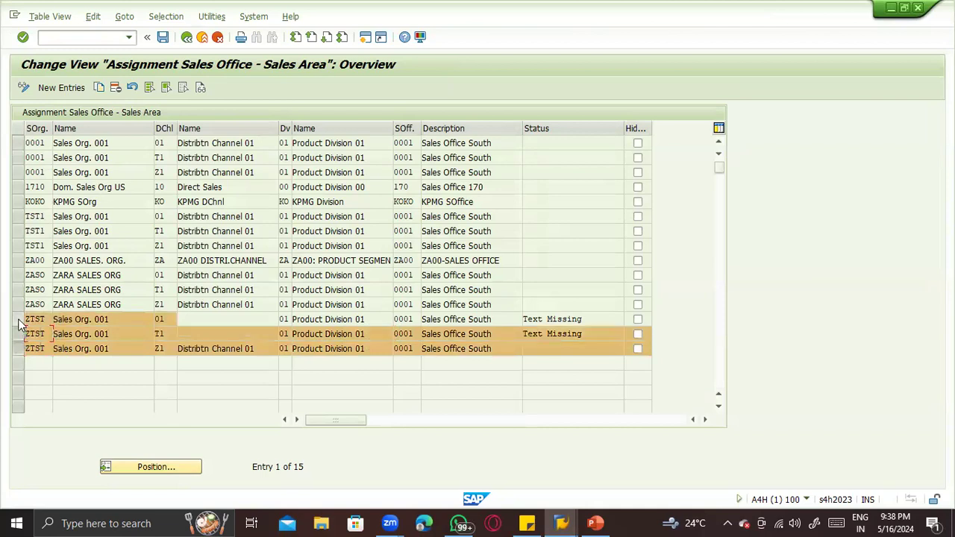
pyautogui.click(116, 87)
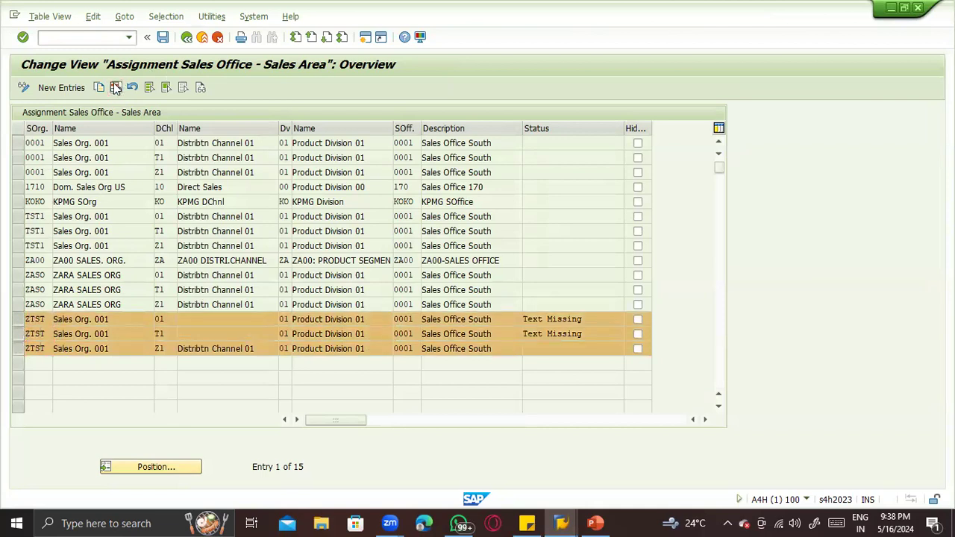
pyautogui.hotkey('ctrl', 's')
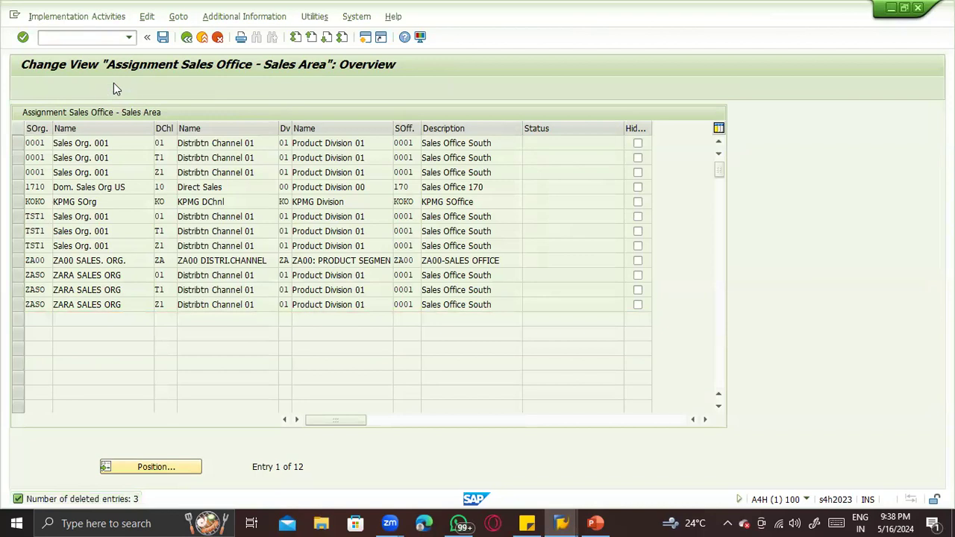
pyautogui.press('Return')
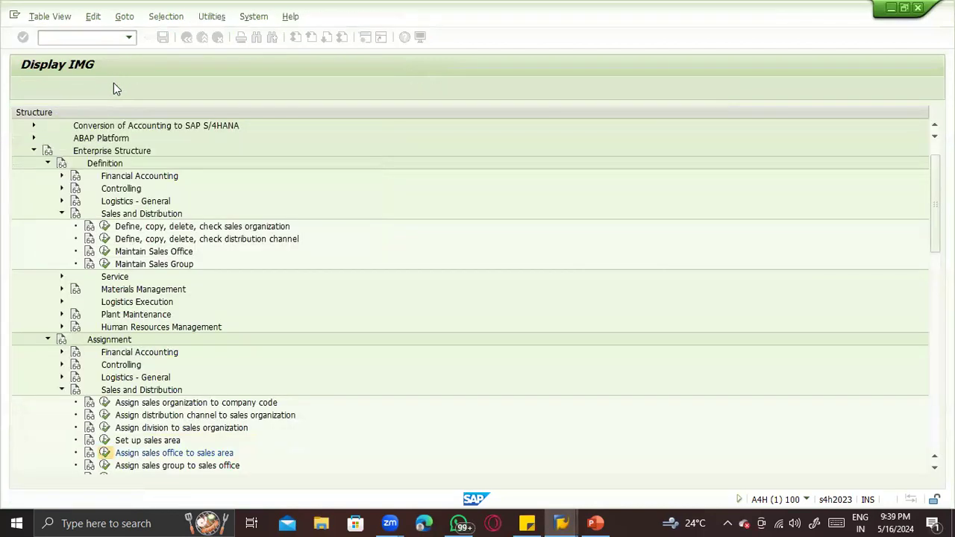
# Create a new sales office assignment entry for sales organization ZTST, distribution channel Z1 and division 01.
pyautogui.click(67, 91)
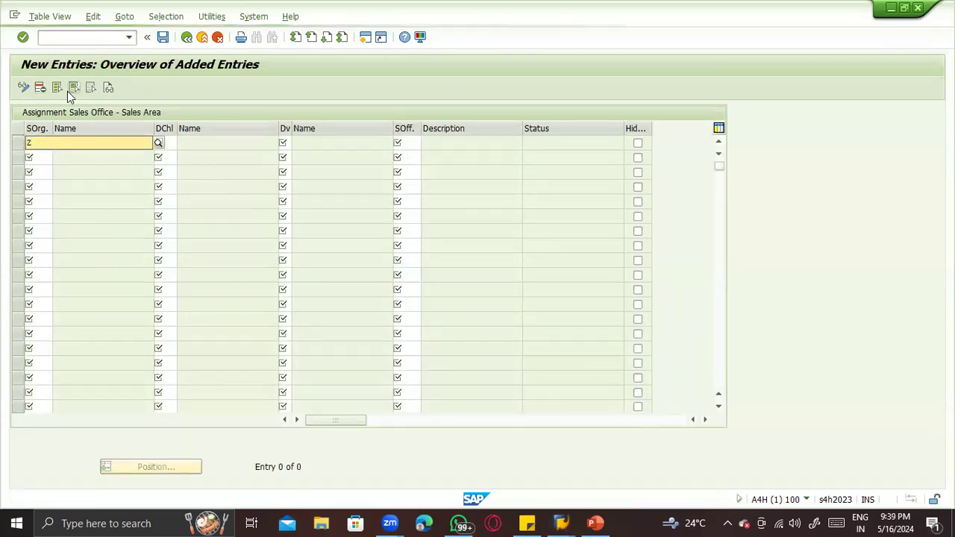
pyautogui.write('ZTST')
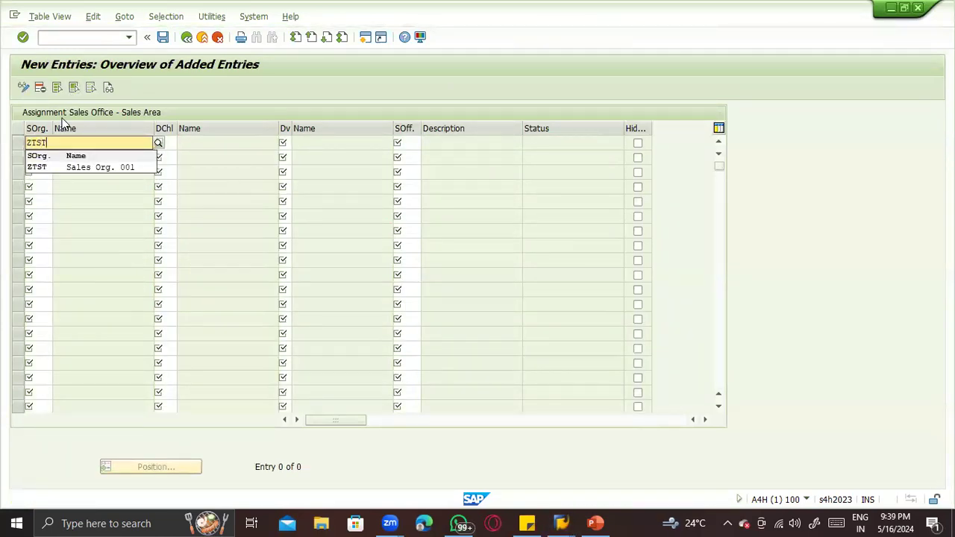
pyautogui.click(59, 167)
pyautogui.press('Tab')
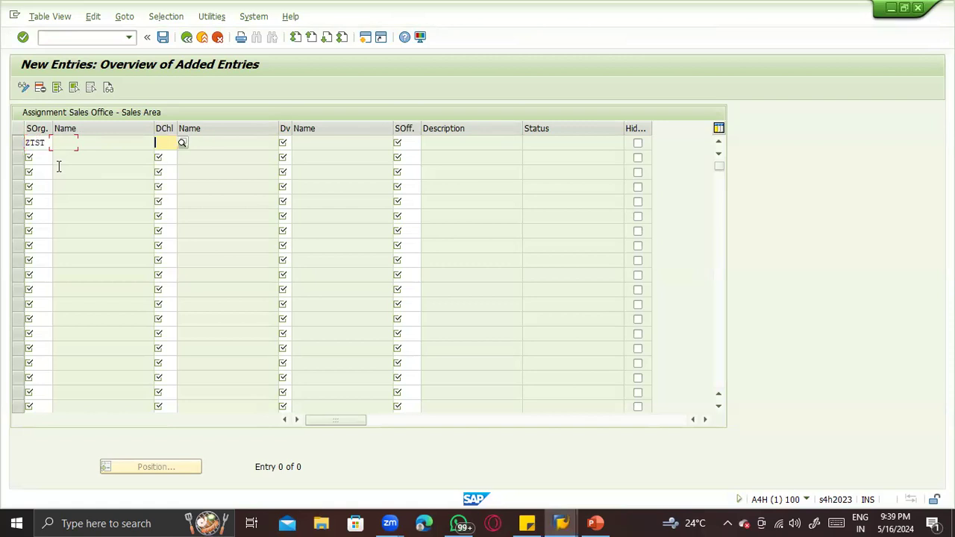
pyautogui.write('Z1')
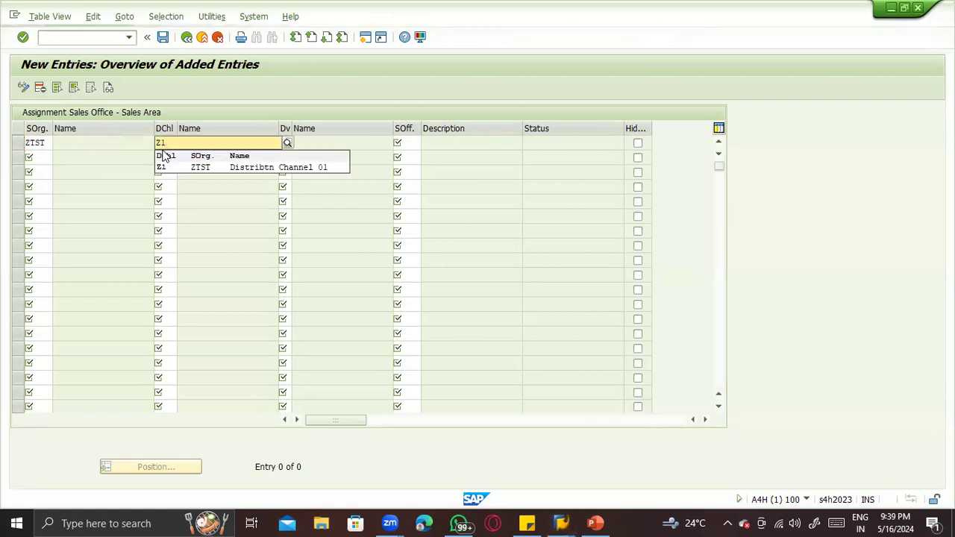
pyautogui.click(170, 165)
pyautogui.press('Tab')
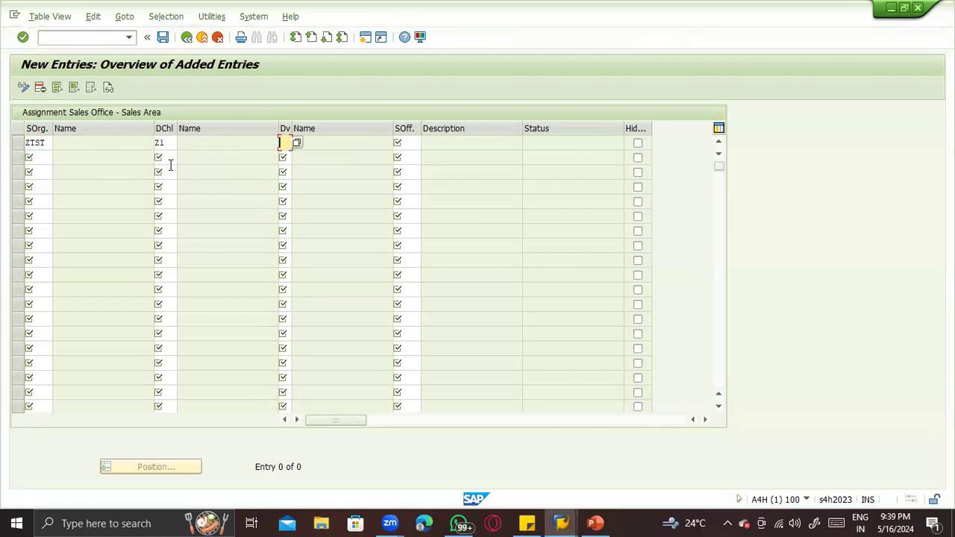
pyautogui.press('Tab')
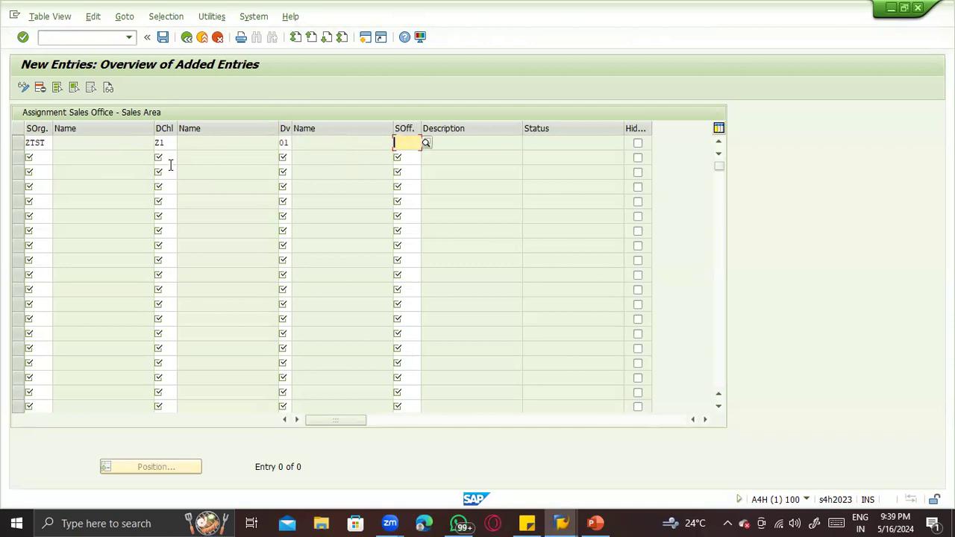
# Assign sales office ZTST to the new sales area entry, save it, and return to the Implementation Guide.
pyautogui.write('ZTST')
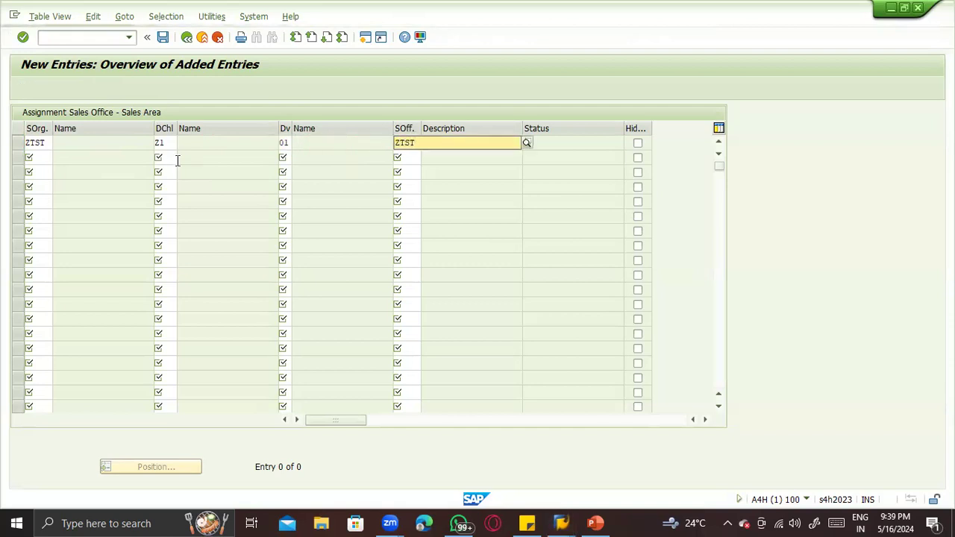
pyautogui.click(421, 167)
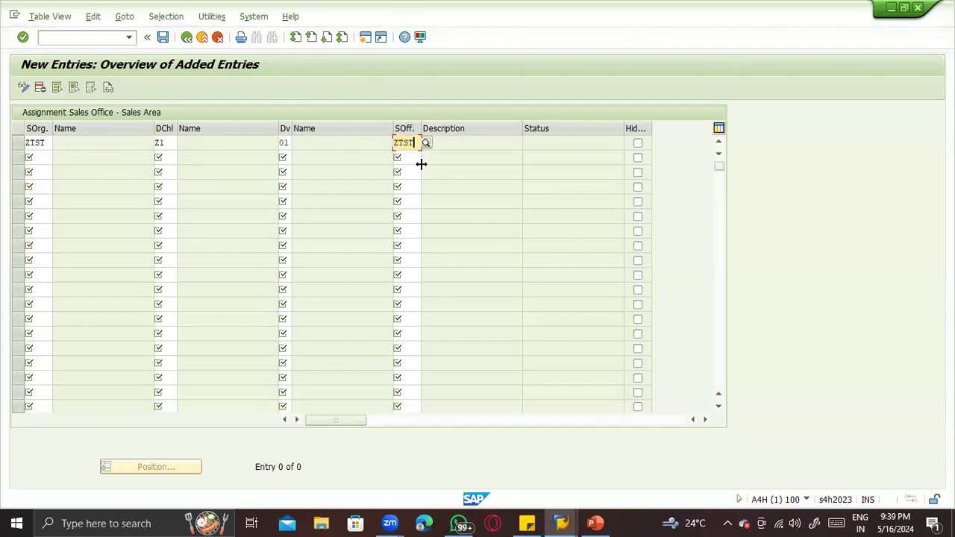
pyautogui.press('Return')
pyautogui.hotkey('ctrl', 's')
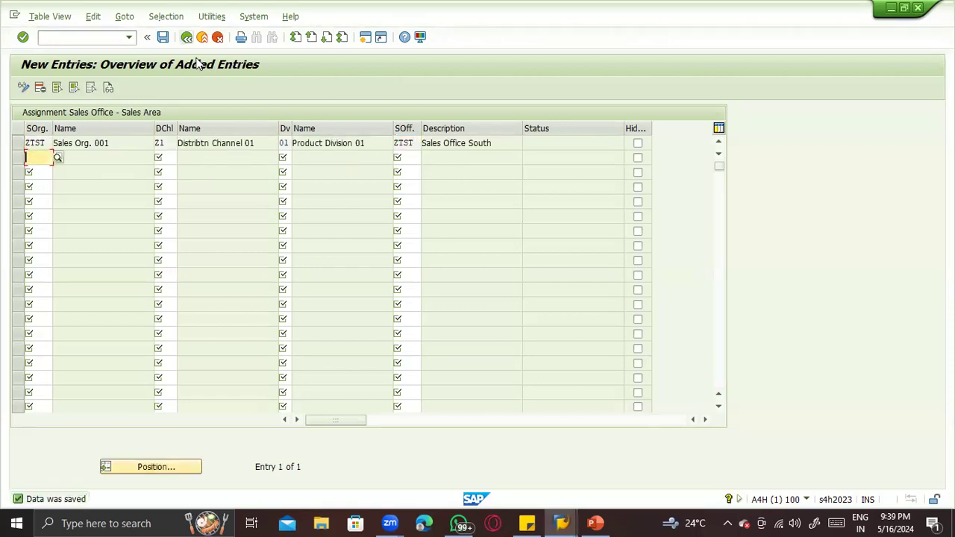
pyautogui.click(187, 37)
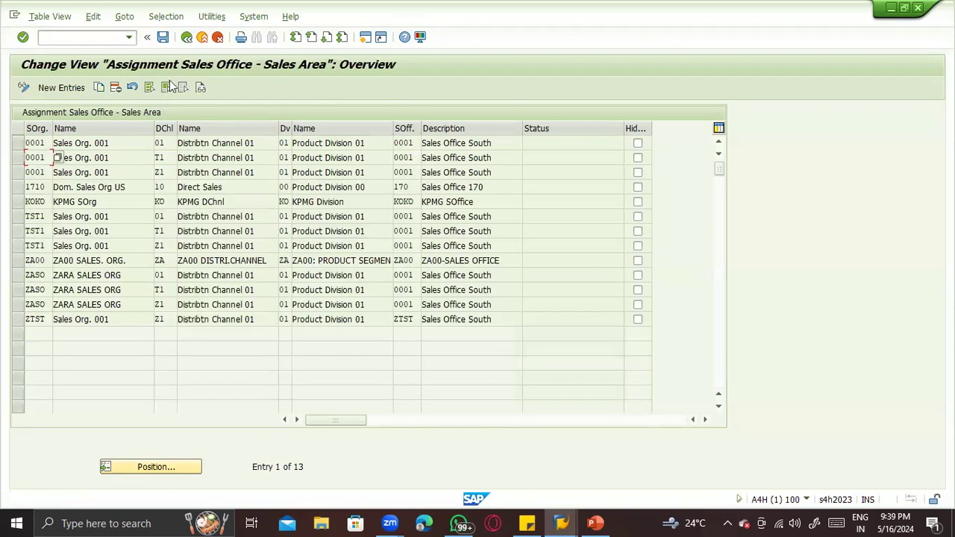
pyautogui.press('F3')
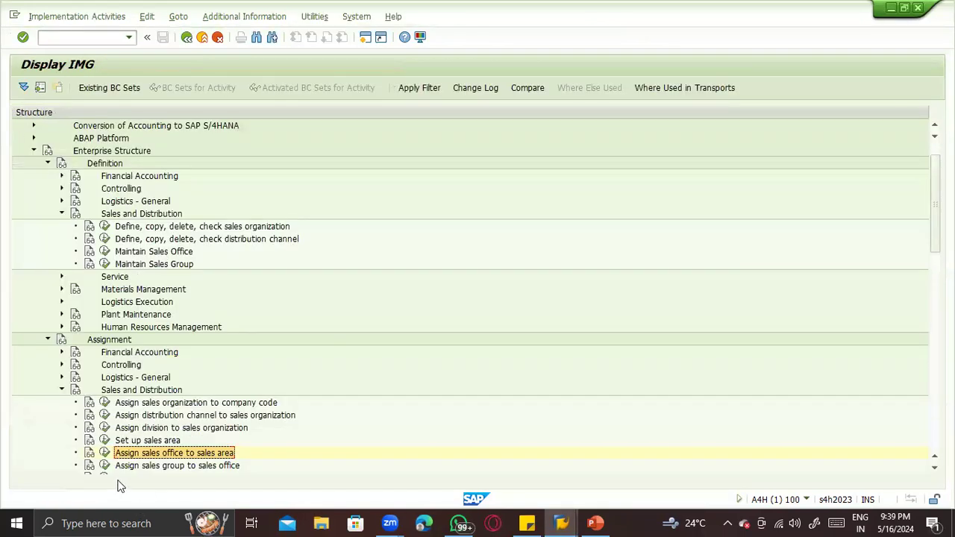
# Open the sales group to sales office assignments and create a new entry assigning sales group ZTS to sales office ZTST.
pyautogui.click(105, 466)
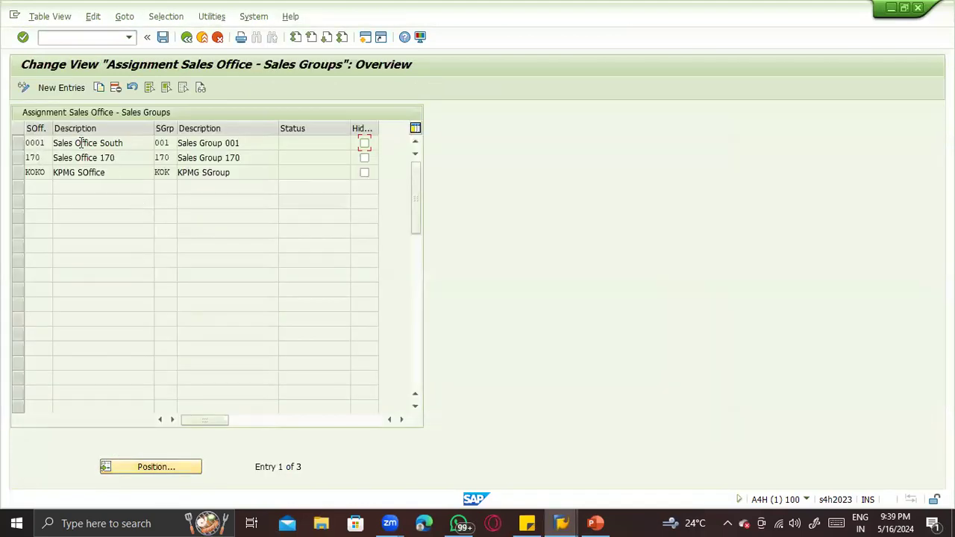
pyautogui.click(52, 92)
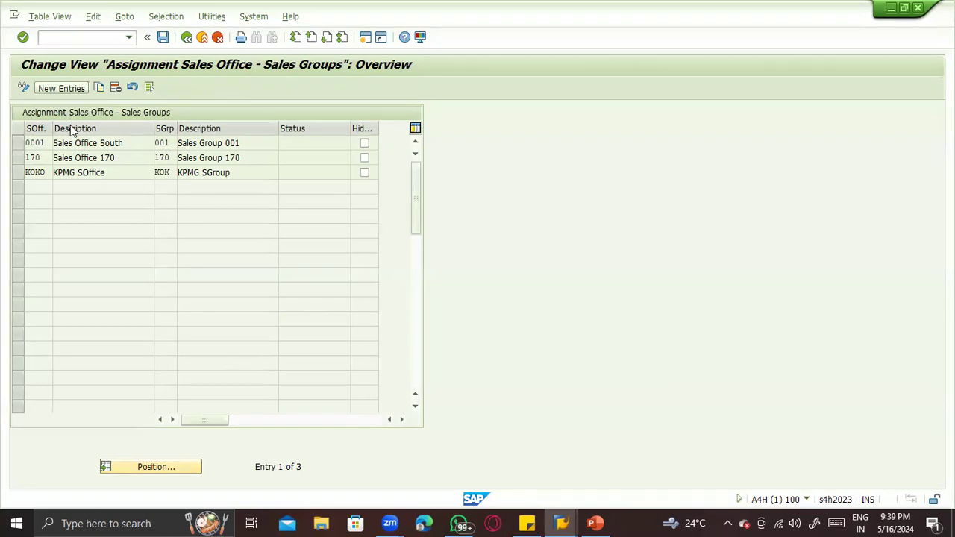
pyautogui.write('ZTST')
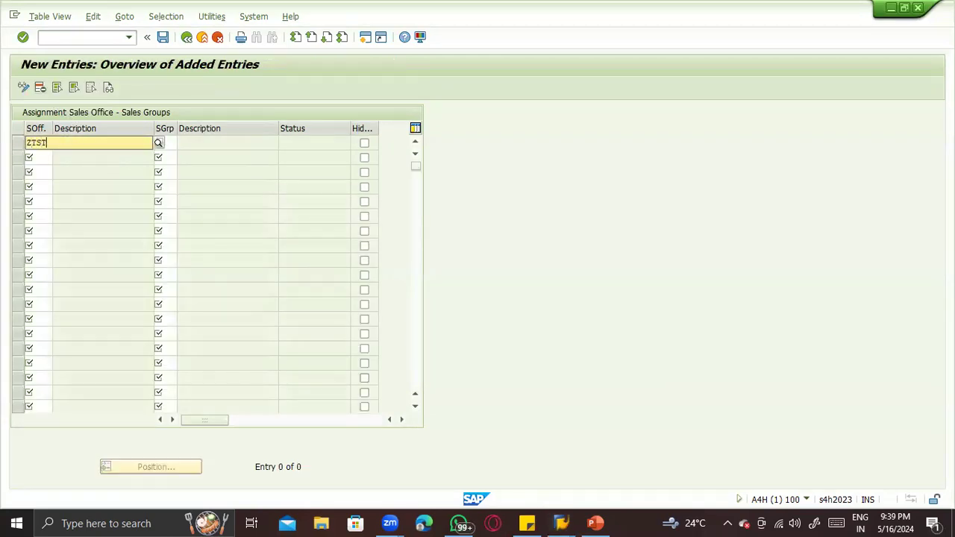
pyautogui.click(41, 168)
pyautogui.press('Tab')
pyautogui.write('ZT')
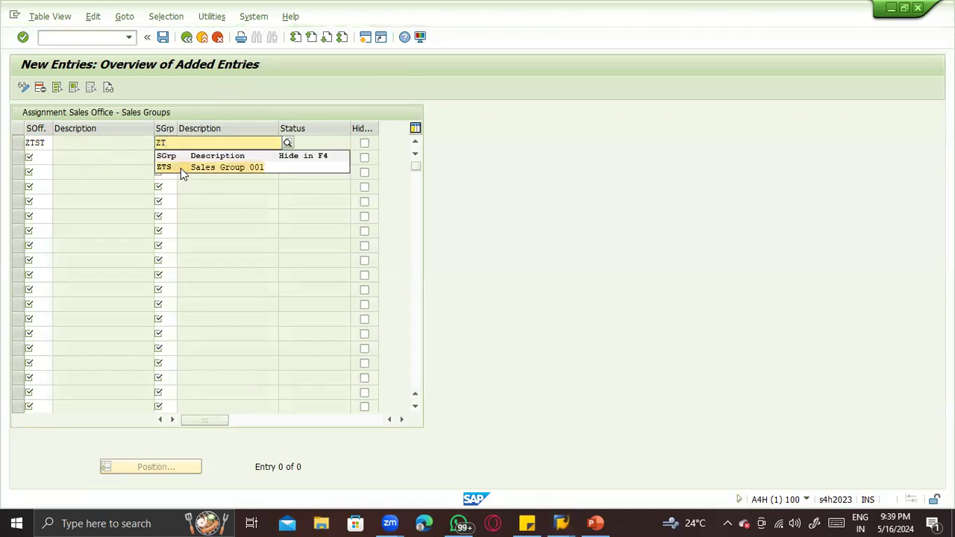
pyautogui.click(181, 168)
pyautogui.press('Return')
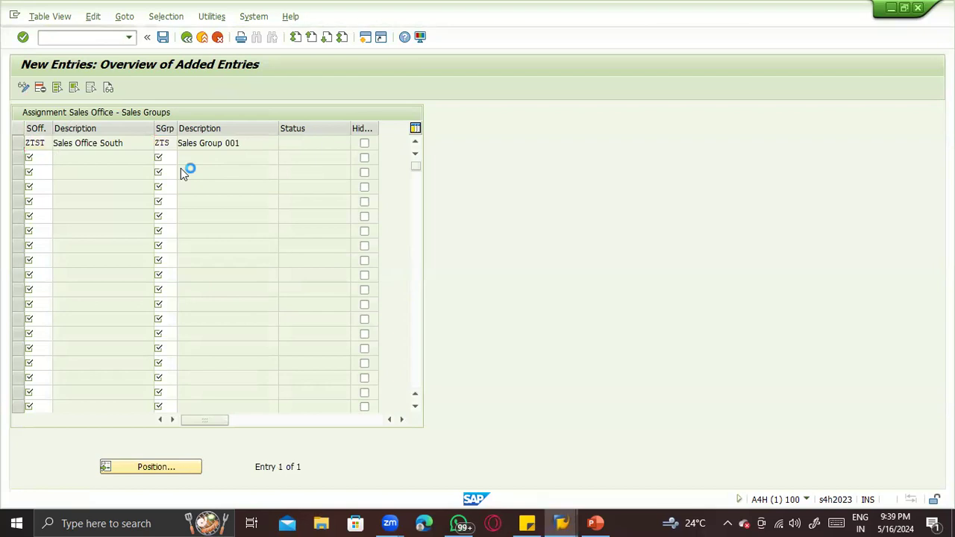
# Save the sales group assignment in the proposed customizing request and return to the Implementation Guide.
pyautogui.hotkey('ctrl', 's')
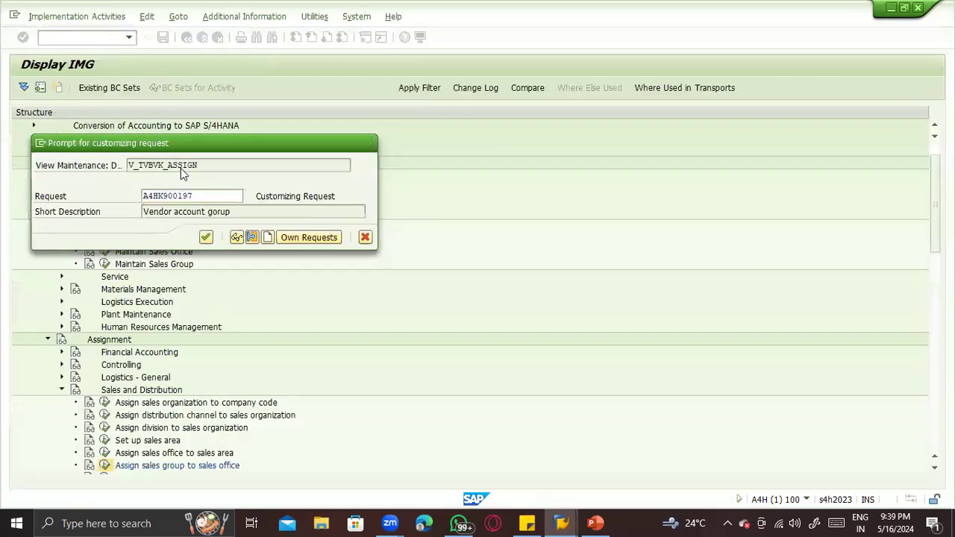
pyautogui.press('Return')
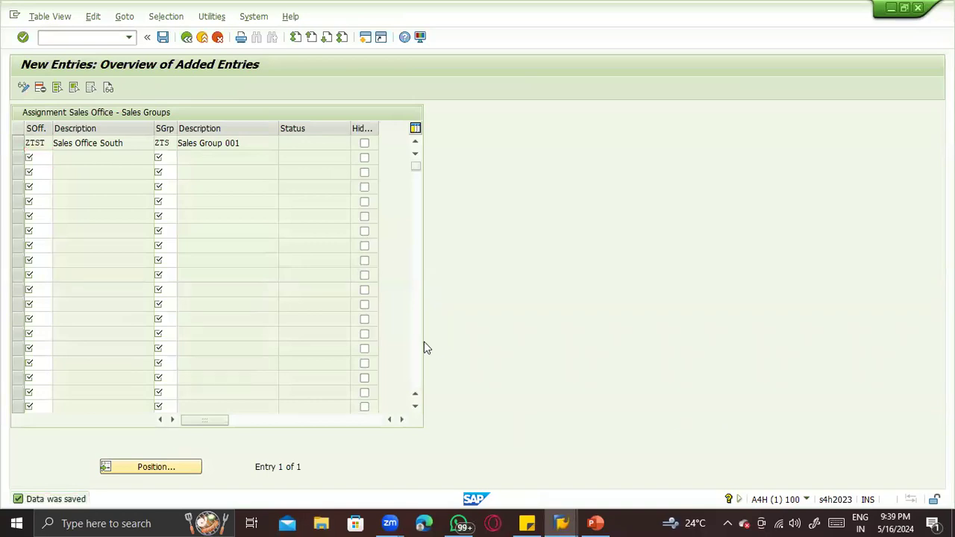
pyautogui.press('F3')
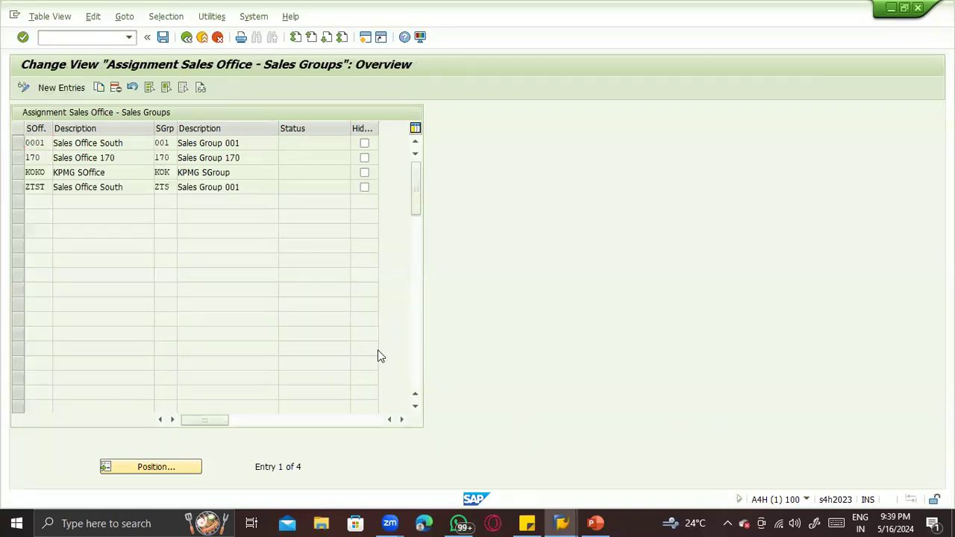
pyautogui.press('F3')
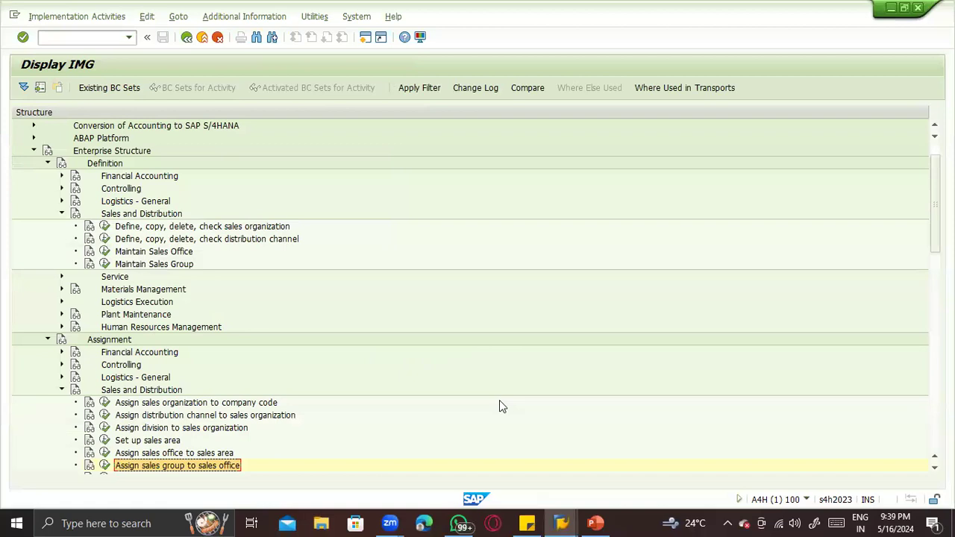
# Open the sales organization, distribution channel and plant assignments and jump to the entries for sales organization ZTST and distribution channel Z1.
pyautogui.press('Down')
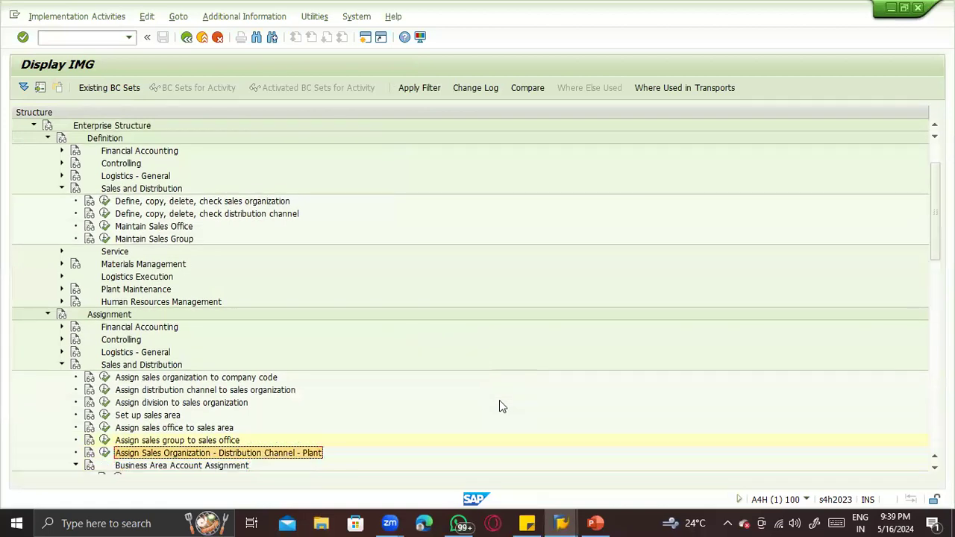
pyautogui.click(105, 453)
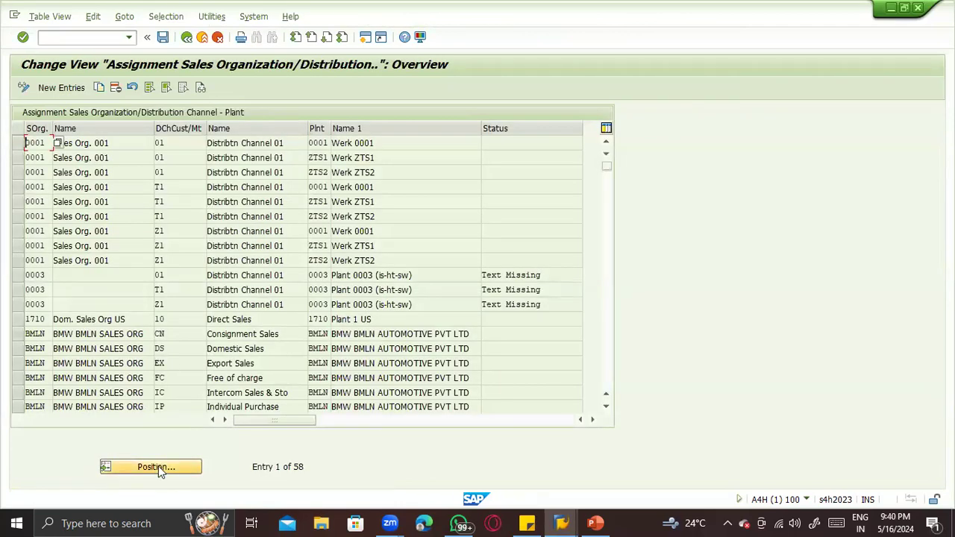
pyautogui.click(158, 466)
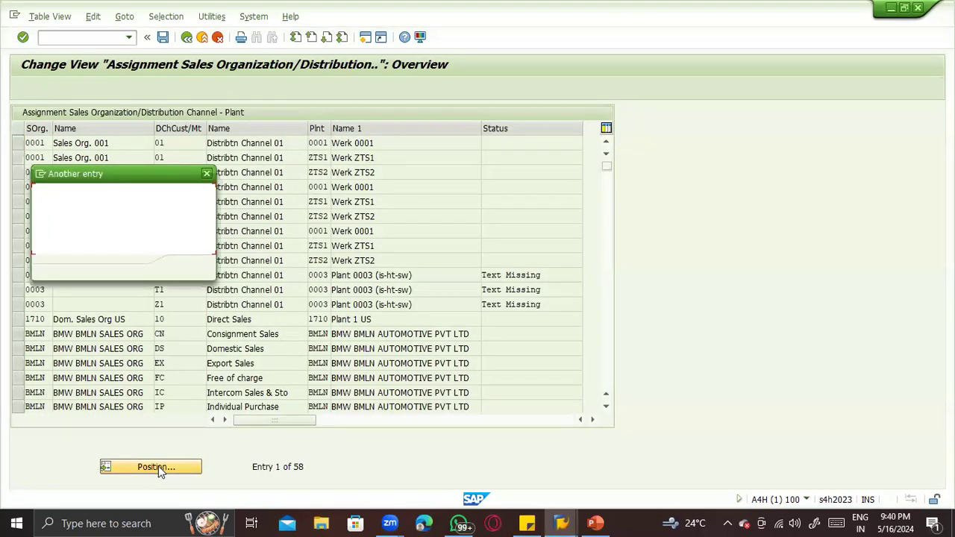
pyautogui.write('ZTS1')
pyautogui.press('Tab')
pyautogui.write('Z1')
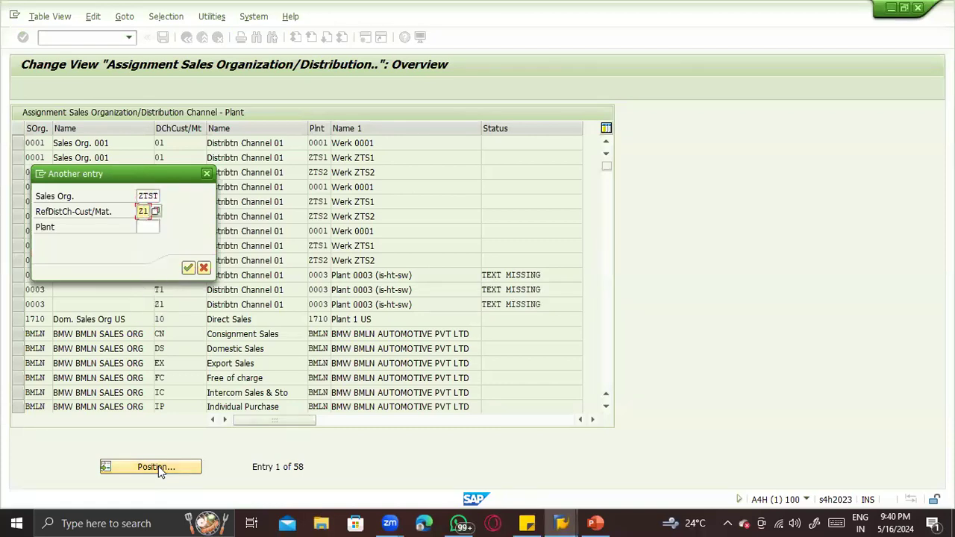
pyautogui.press('Return')
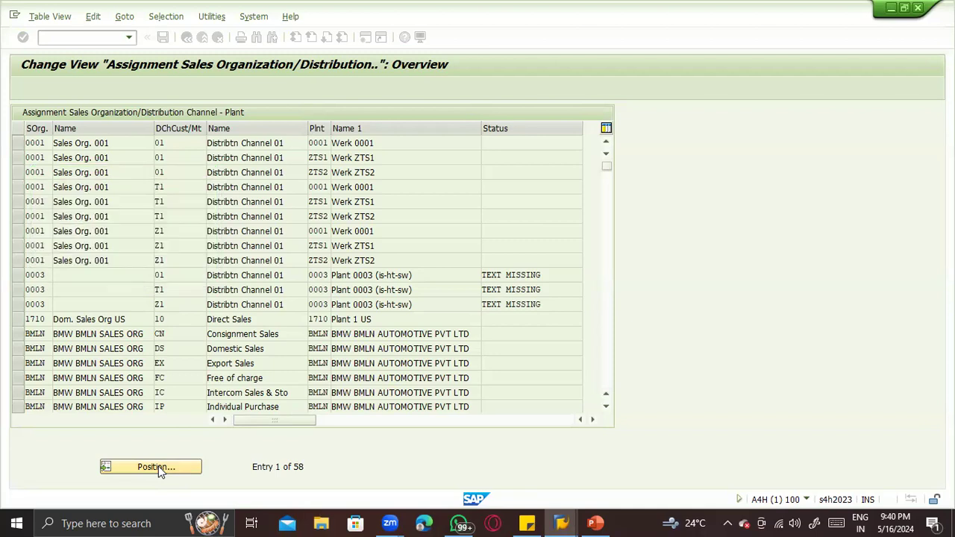
# Examine the plants assigned to sales organization ZTST with distribution channel Z1, and return to the Implementation Guide.
pyautogui.click(172, 142)
pyautogui.click(318, 142)
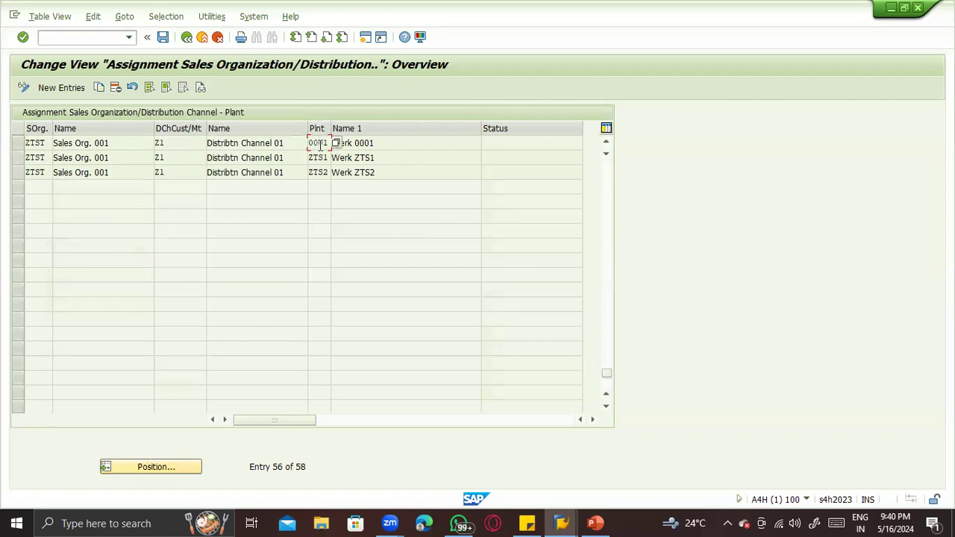
pyautogui.click(320, 157)
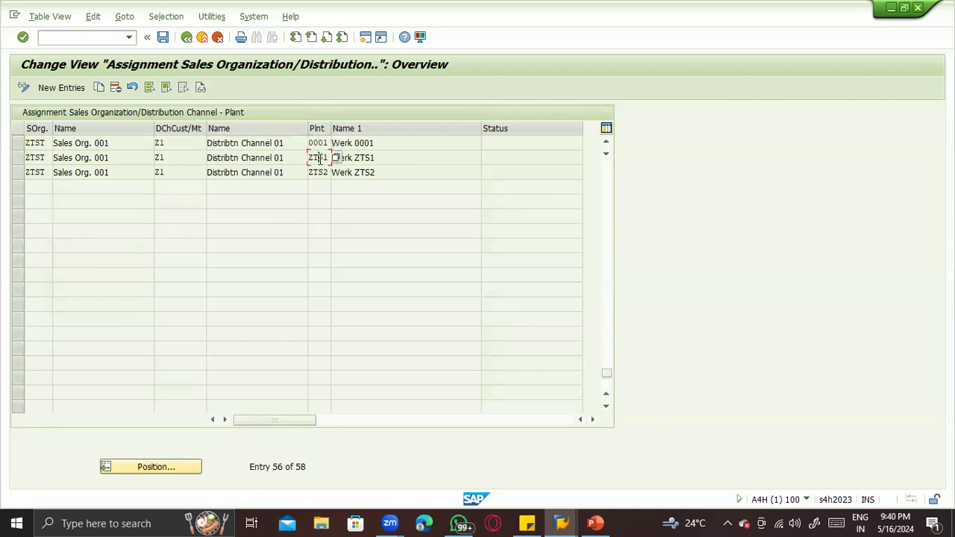
pyautogui.click(18, 157)
pyautogui.click(321, 157)
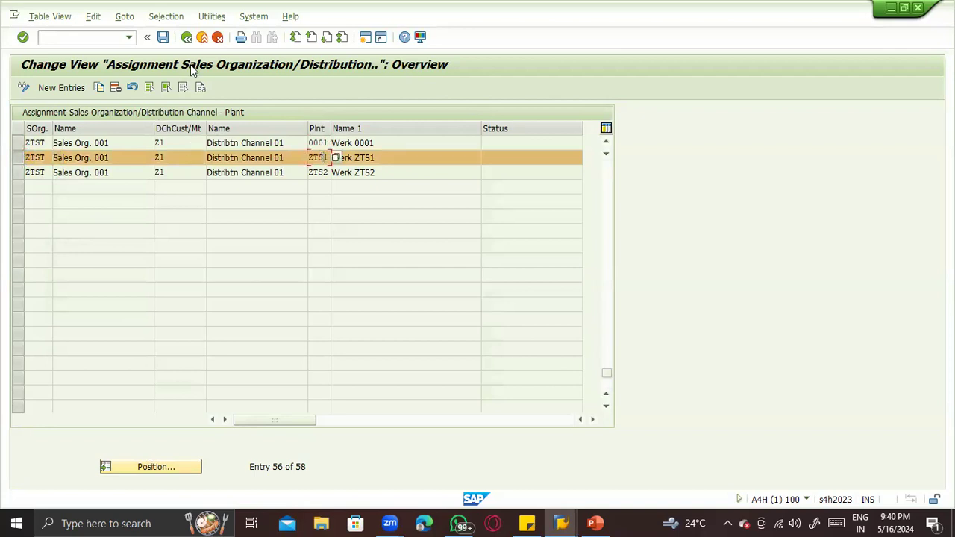
pyautogui.press('F3')
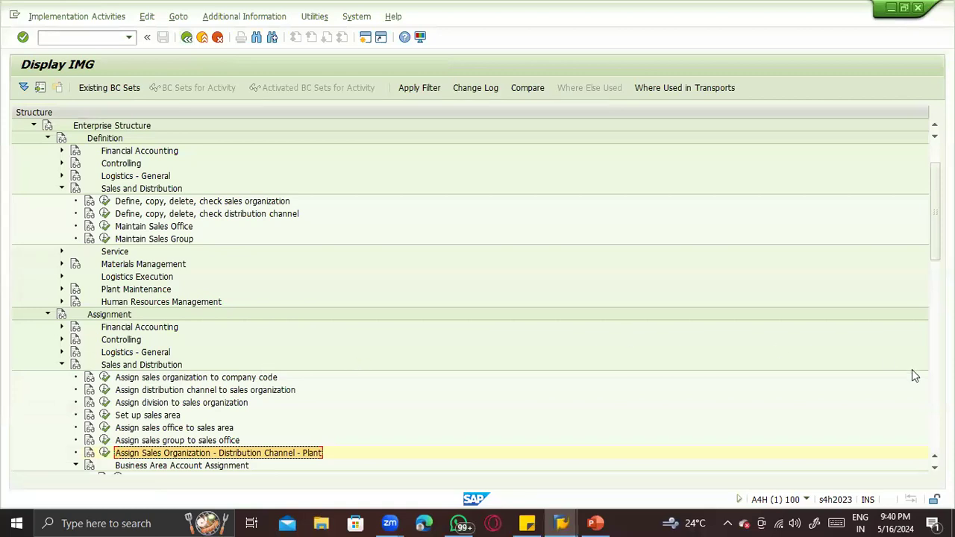
# Open the shipping point definitions under Logistics Execution in the enterprise structure, examine shipping point 0001, and return to the Implementation Guide.
pyautogui.click(933, 467)
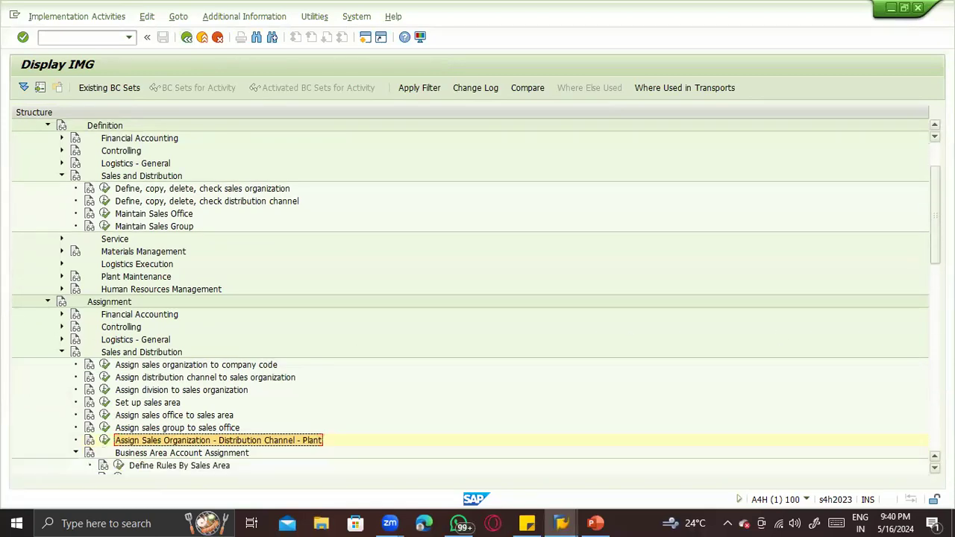
pyautogui.click(933, 468)
pyautogui.click(934, 468)
pyautogui.click(934, 468)
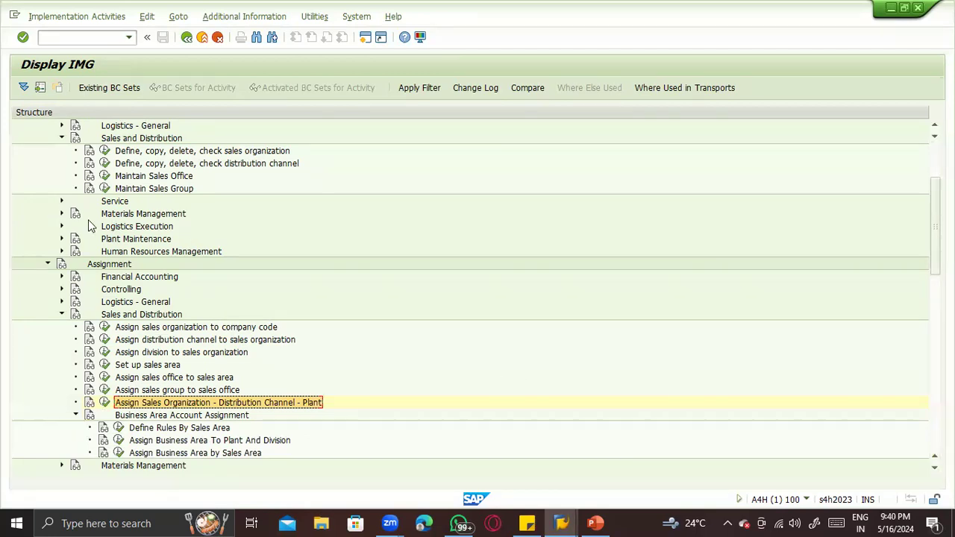
pyautogui.click(61, 226)
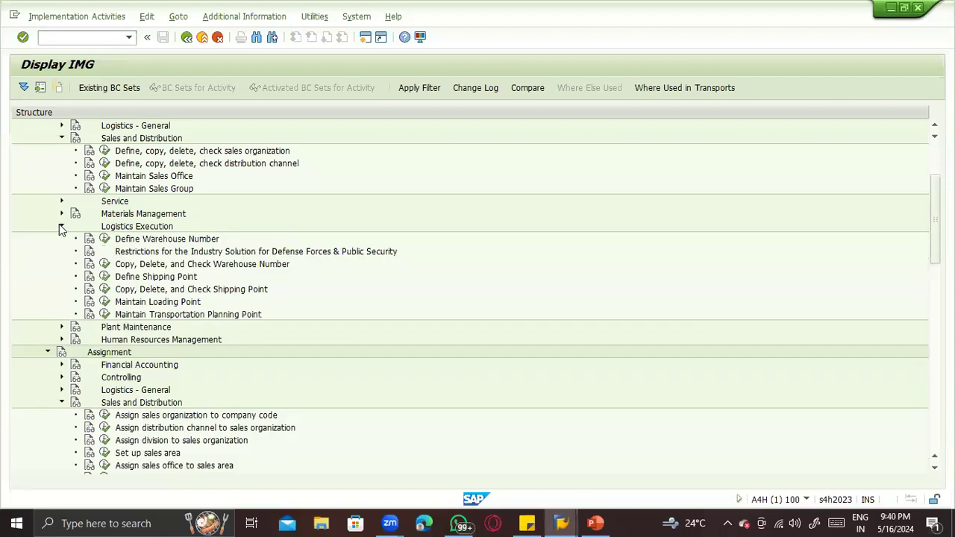
pyautogui.click(105, 277)
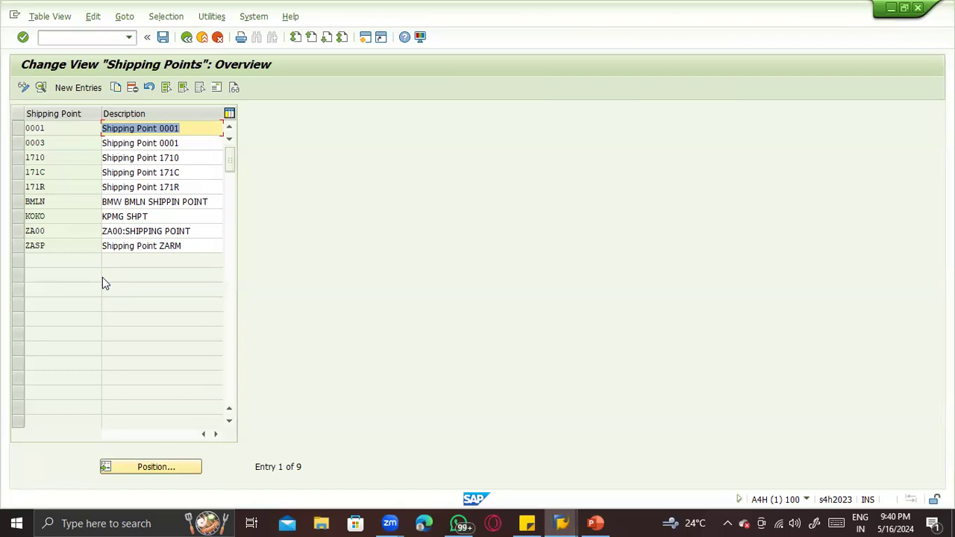
pyautogui.click(19, 131)
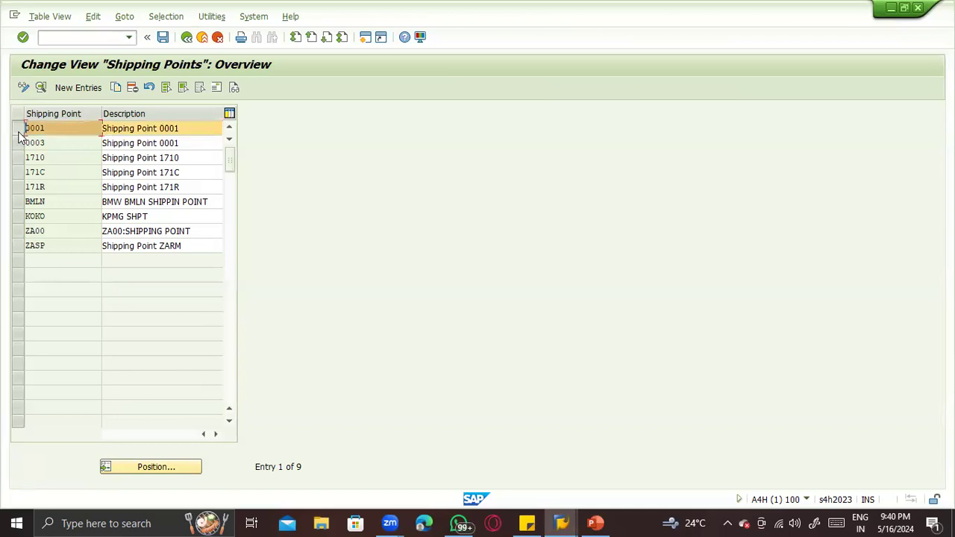
pyautogui.click(187, 36)
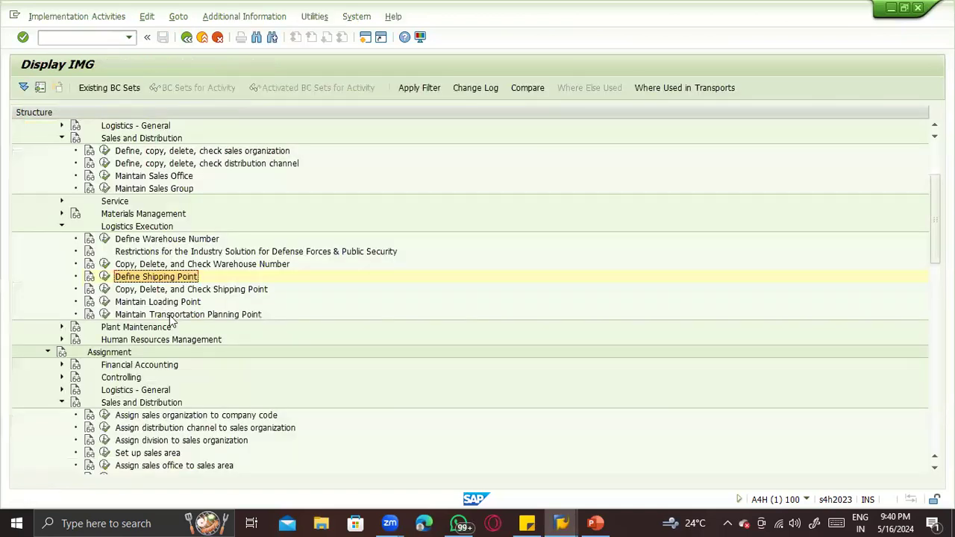
# Copy shipping point 0001 to new shipping point ZTST with the shipping point copy function, accepting the prompts for the customizing request.
pyautogui.click(104, 289)
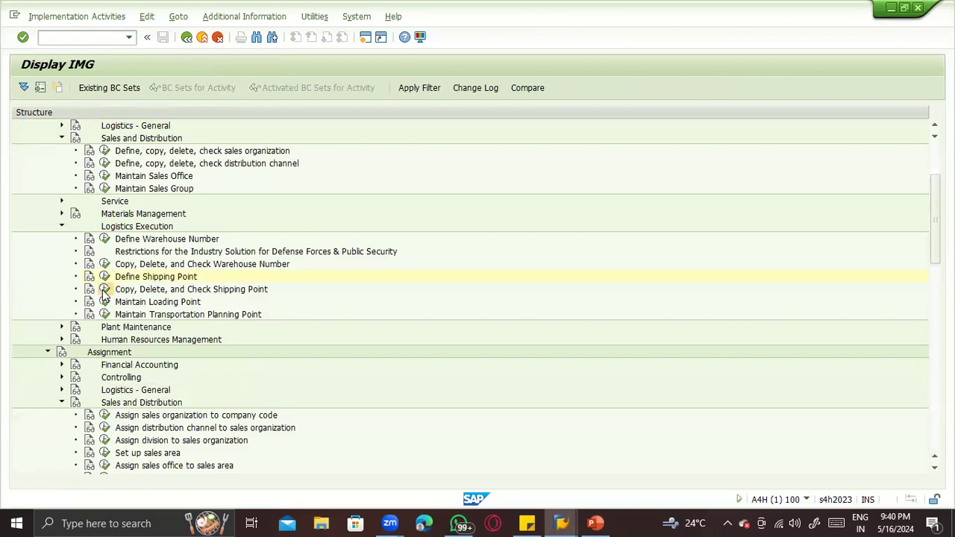
pyautogui.click(40, 88)
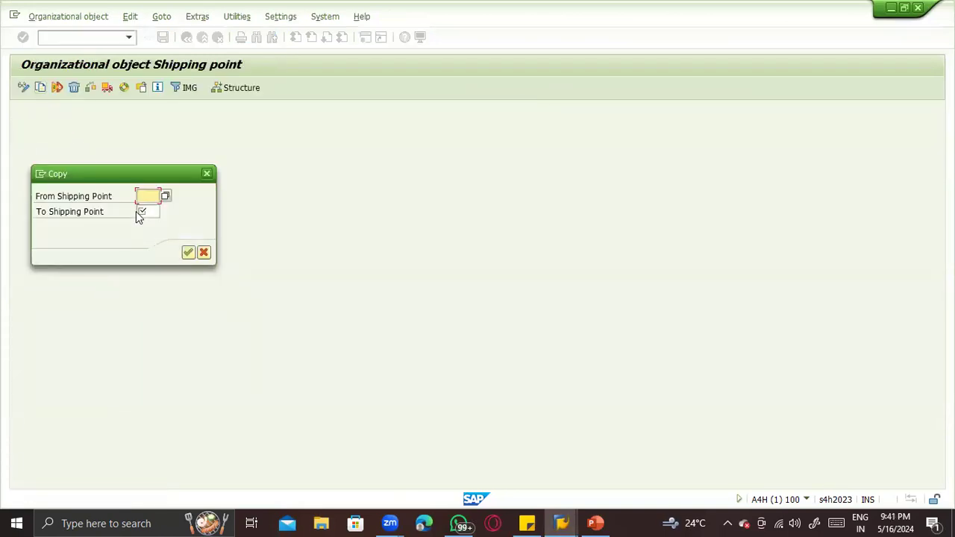
pyautogui.write('1')
pyautogui.click(139, 215)
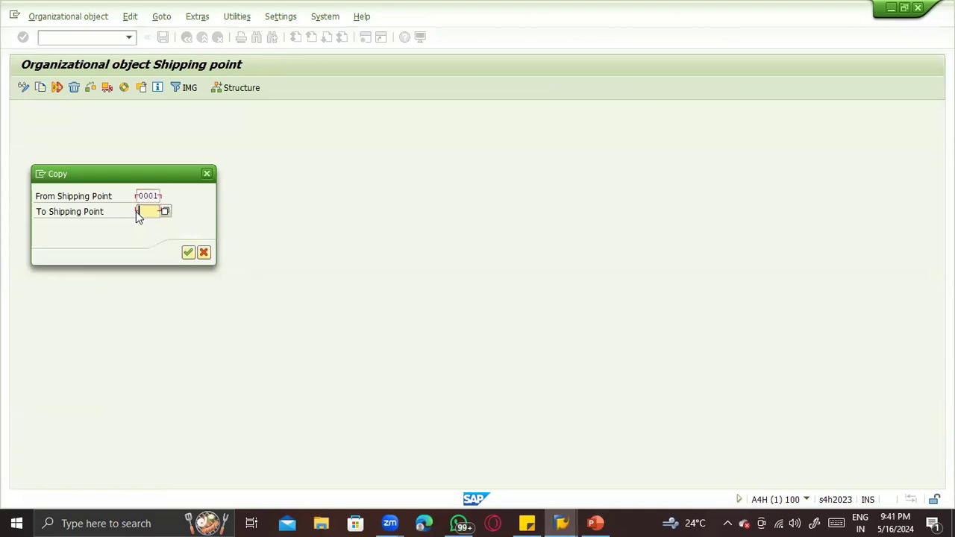
pyautogui.write('ZTS')
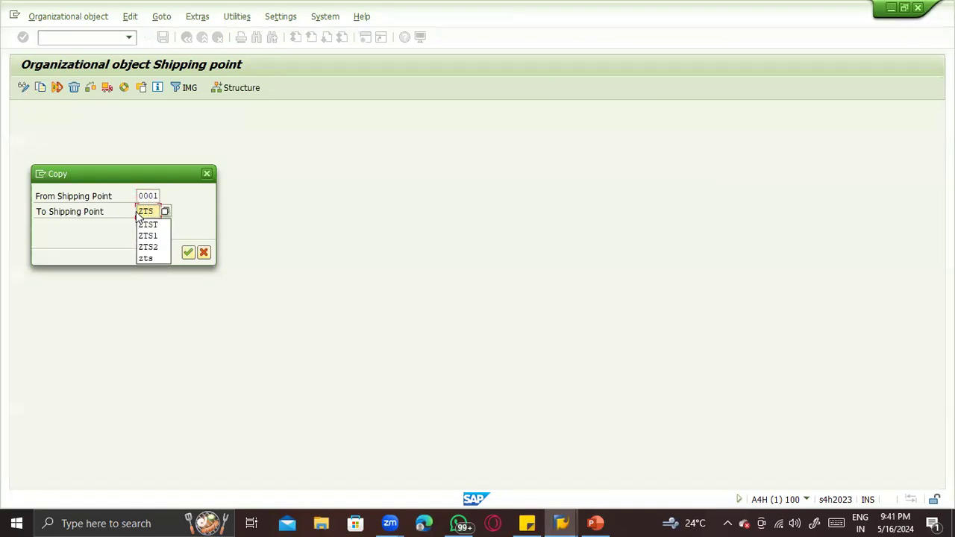
pyautogui.write('T')
pyautogui.press('Return')
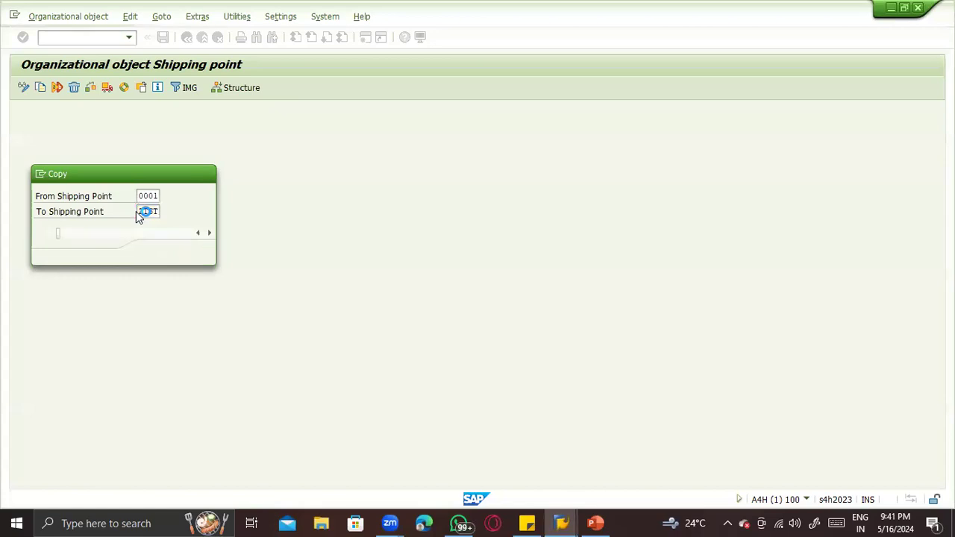
pyautogui.press('Return')
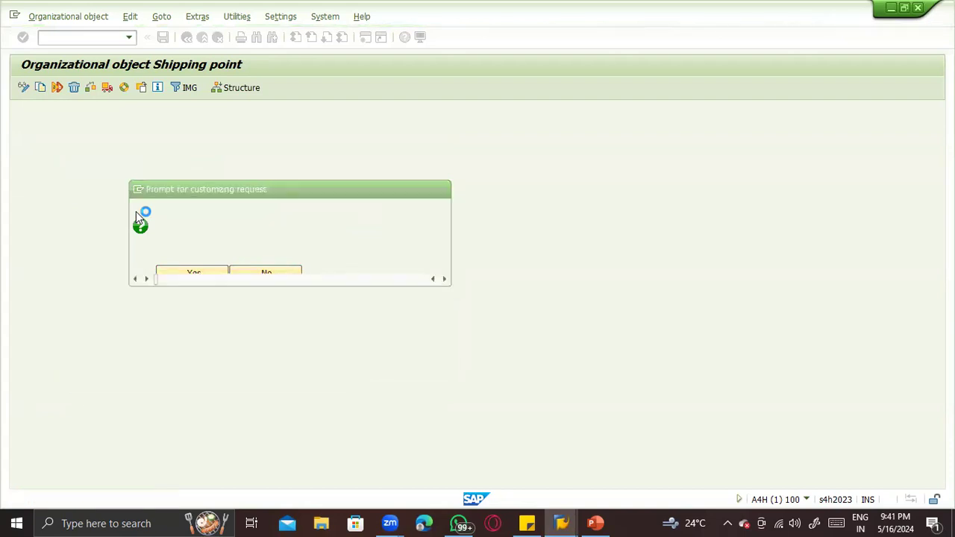
pyautogui.press('Return')
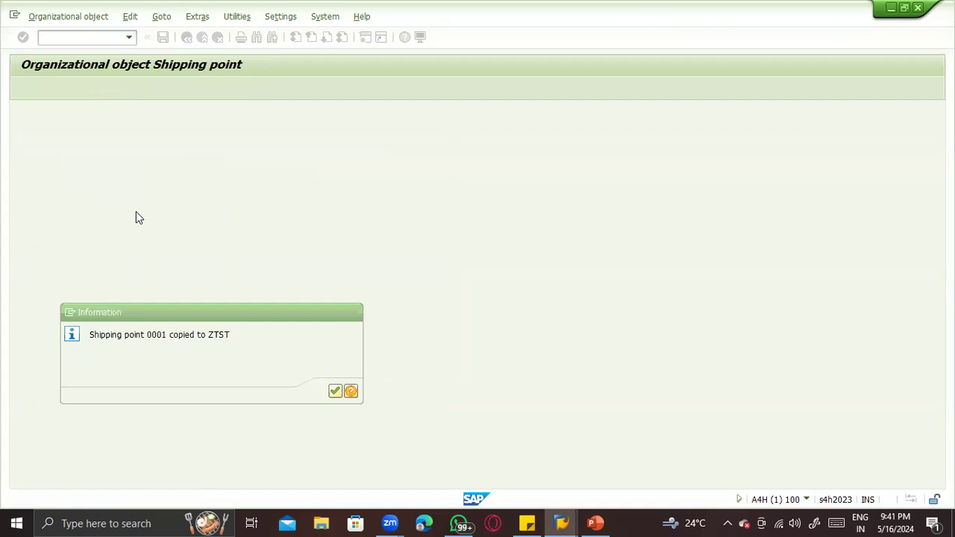
pyautogui.press('Return')
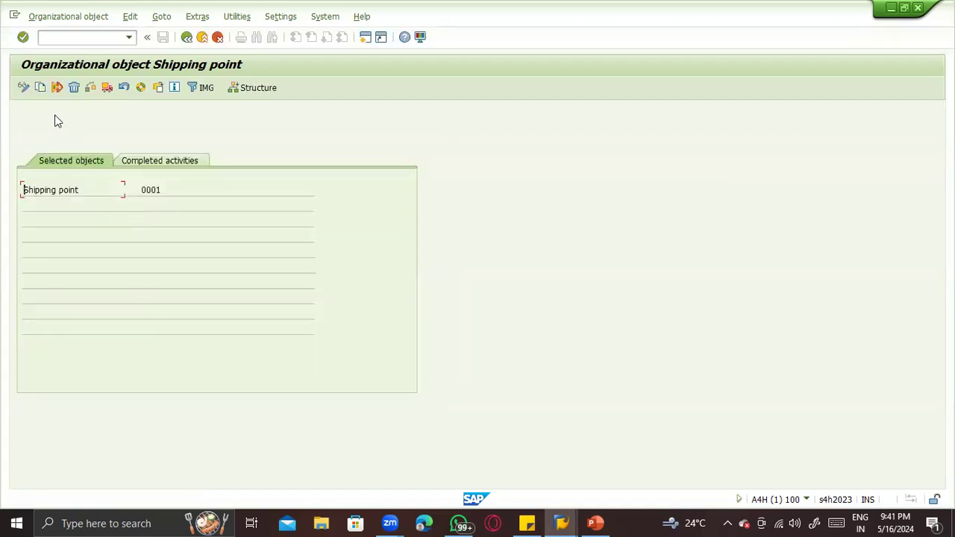
# Copy shipping point 0001 to new shipping point TST1, accepting the number range transport and the customizing request.
pyautogui.click(40, 87)
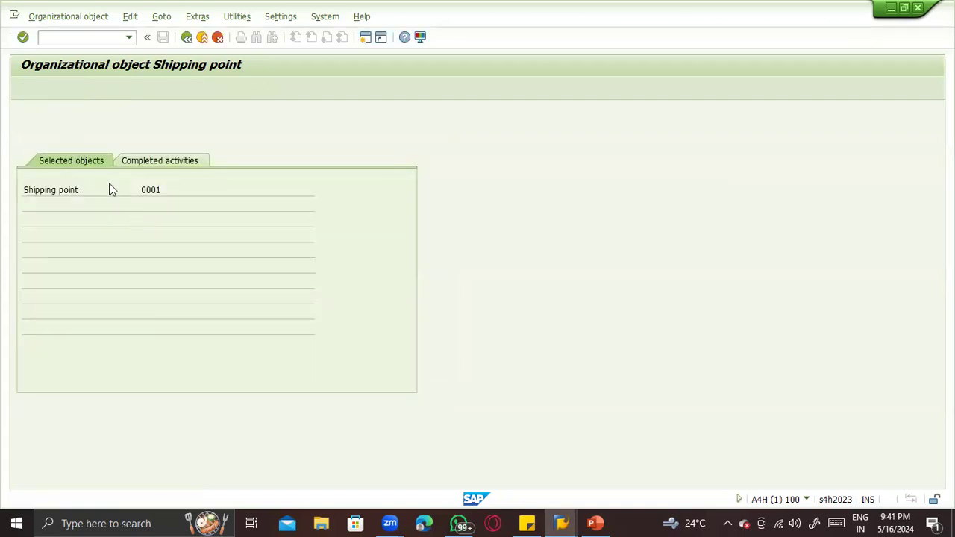
pyautogui.press('Down')
pyautogui.press('Down')
pyautogui.press('Down')
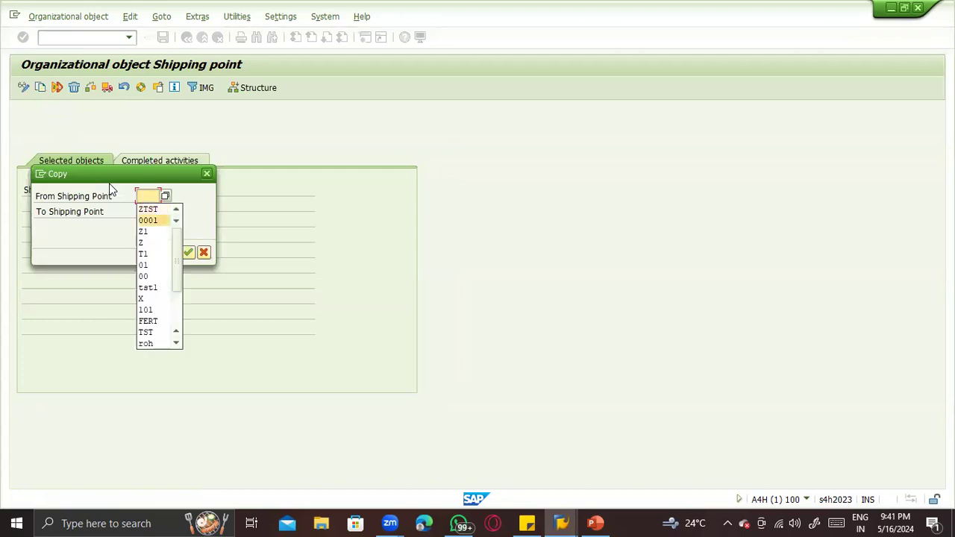
pyautogui.press('Tab')
pyautogui.press('Down')
pyautogui.press('Down')
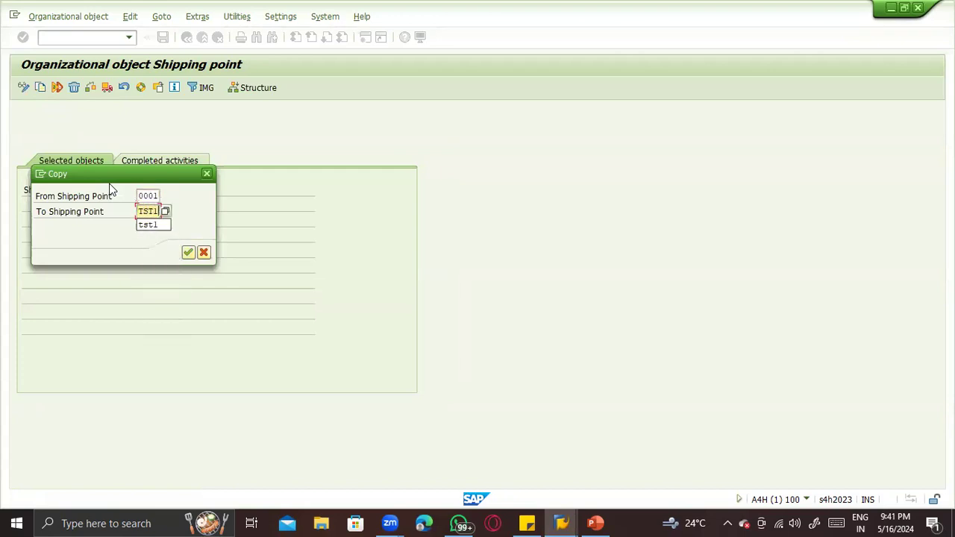
pyautogui.press('Return')
pyautogui.press('Return')
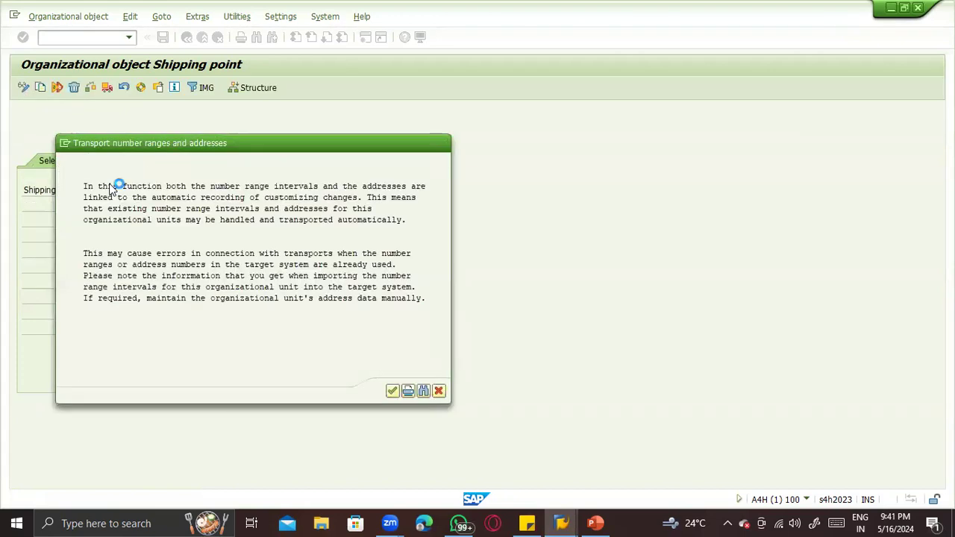
pyautogui.press('Return')
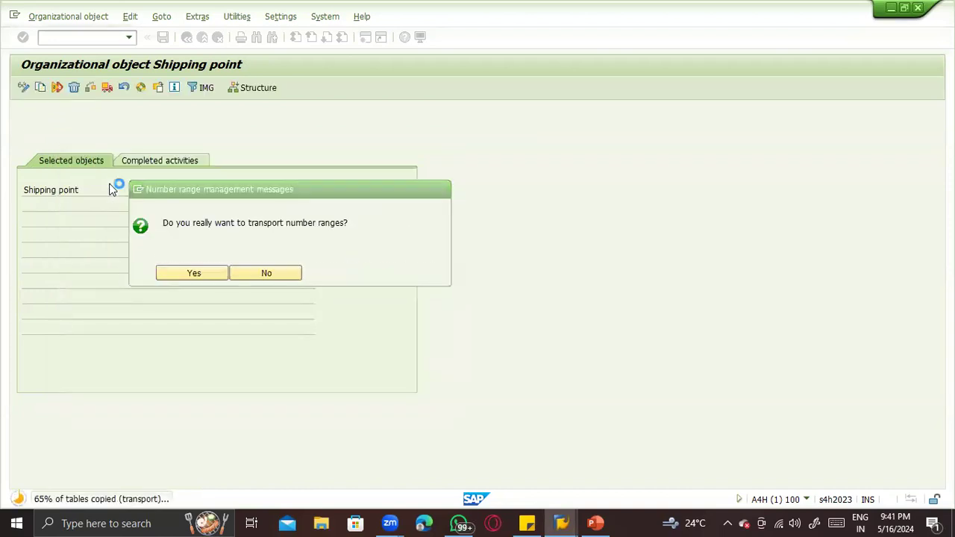
pyautogui.press('Return')
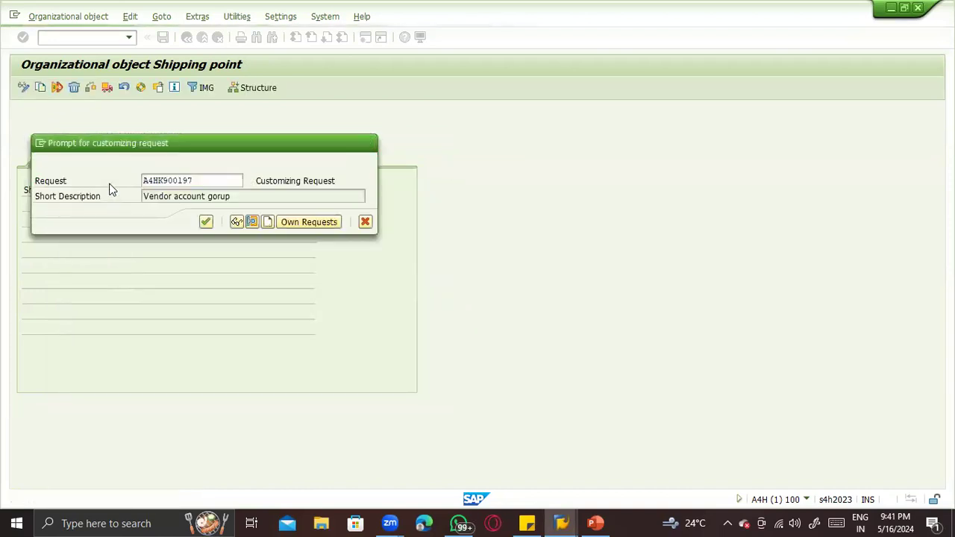
pyautogui.press('Return')
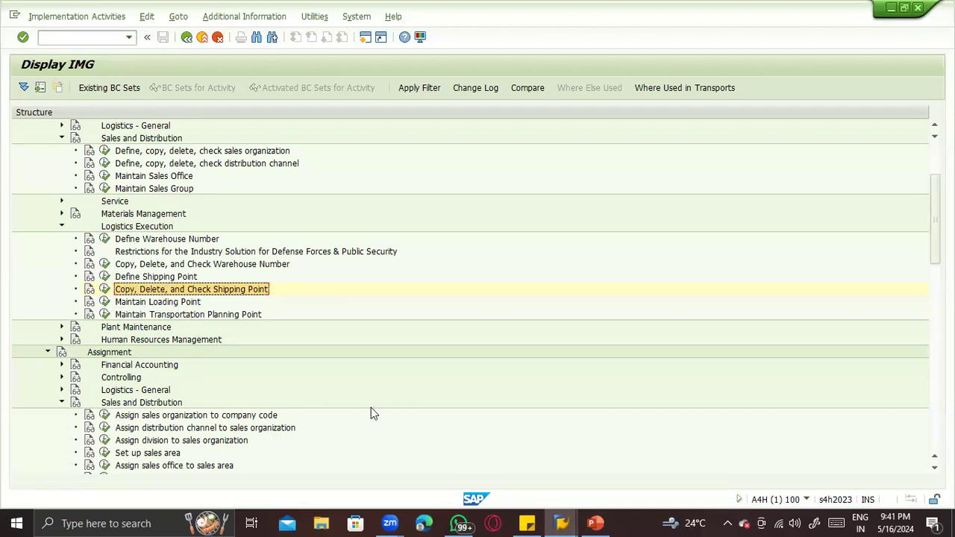
# Open the shipping point to plant assignment under Logistics Execution in the enterprise structure's assignment section.
pyautogui.click(62, 403)
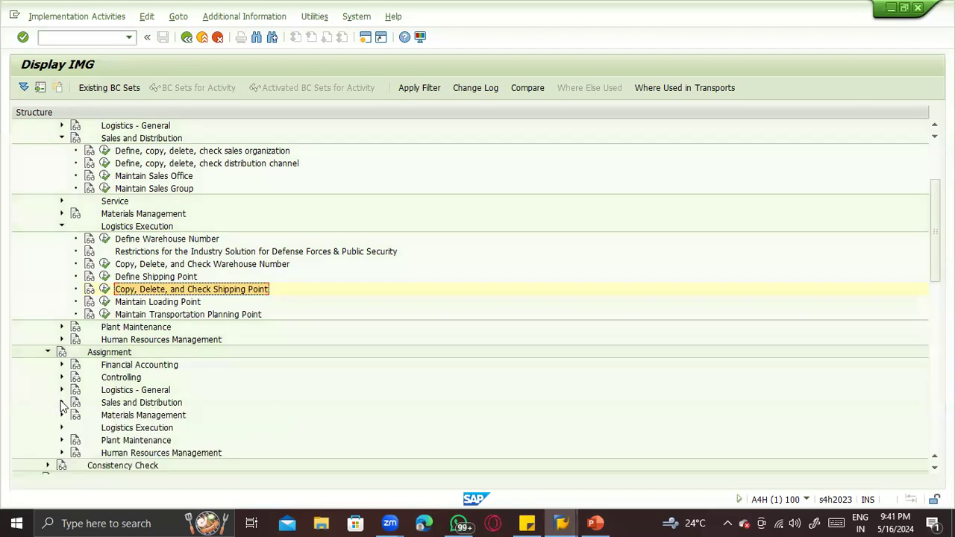
pyautogui.click(62, 416)
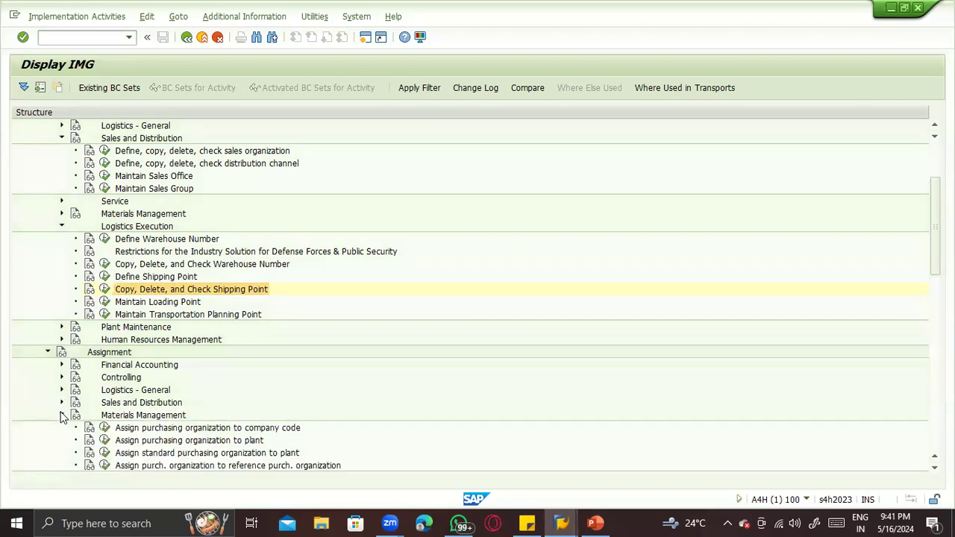
pyautogui.click(62, 415)
pyautogui.click(61, 427)
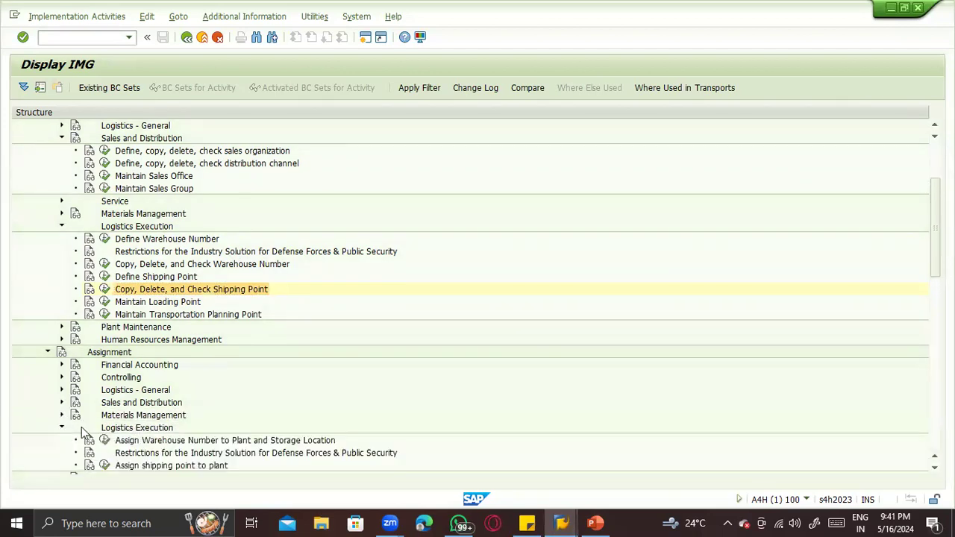
pyautogui.click(105, 465)
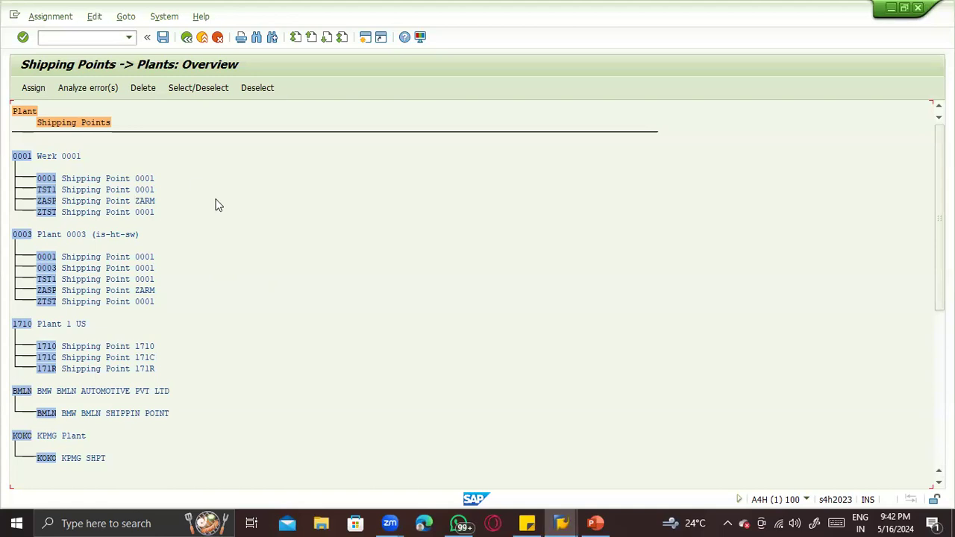
# Search the overview for shipping point ZTST and examine the shipping points assigned to plants ZTS1 and ZTS2.
pyautogui.hotkey('ctrl', 'f')
pyautogui.write('ZTST')
pyautogui.press('Return')
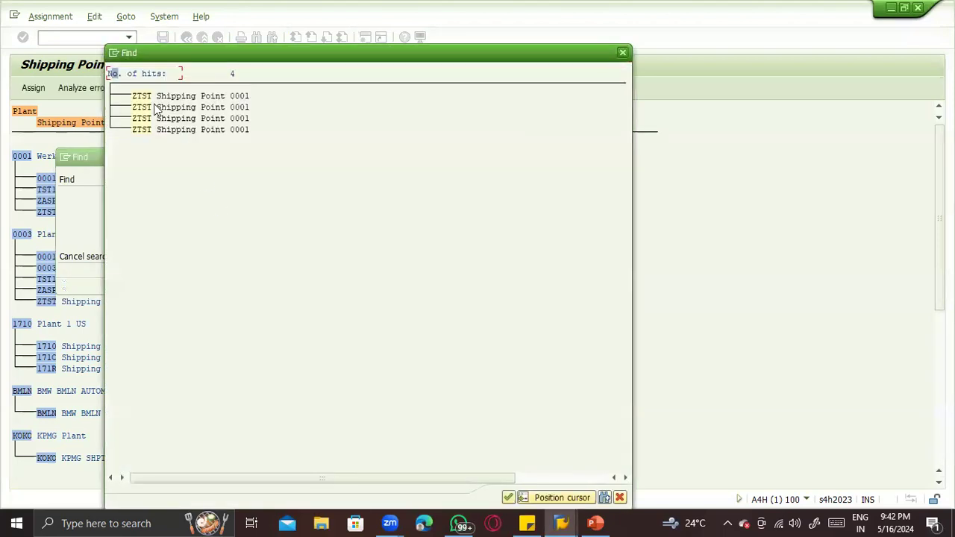
pyautogui.doubleClick(140, 97)
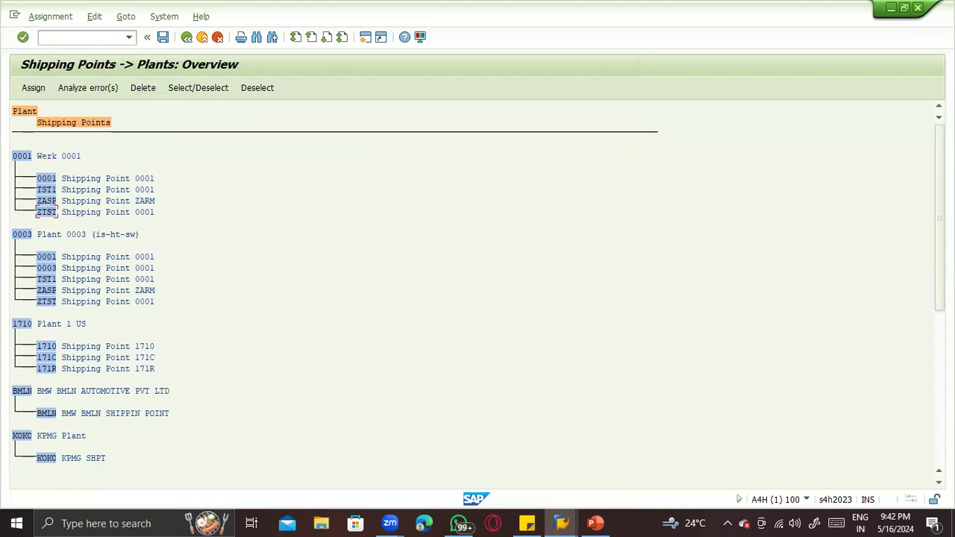
pyautogui.click(939, 388)
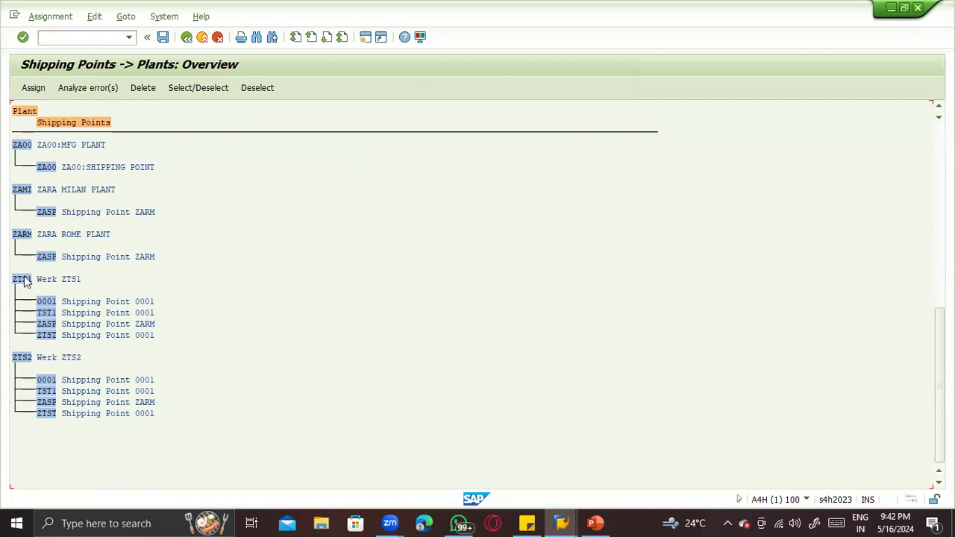
# Try to delete the assignments of shipping points ZASP and TST1 from plant ZTS1.
pyautogui.click(51, 336)
pyautogui.click(150, 95)
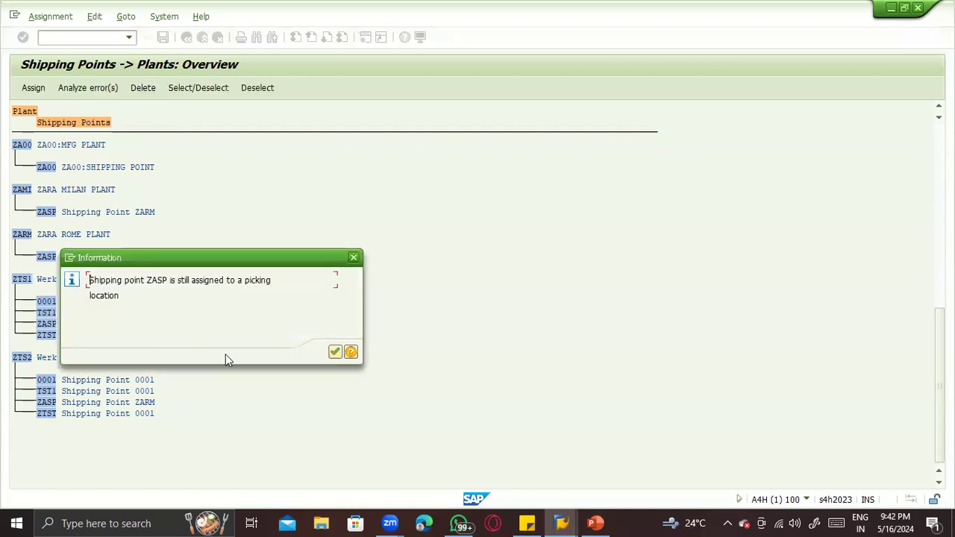
pyautogui.press('Return')
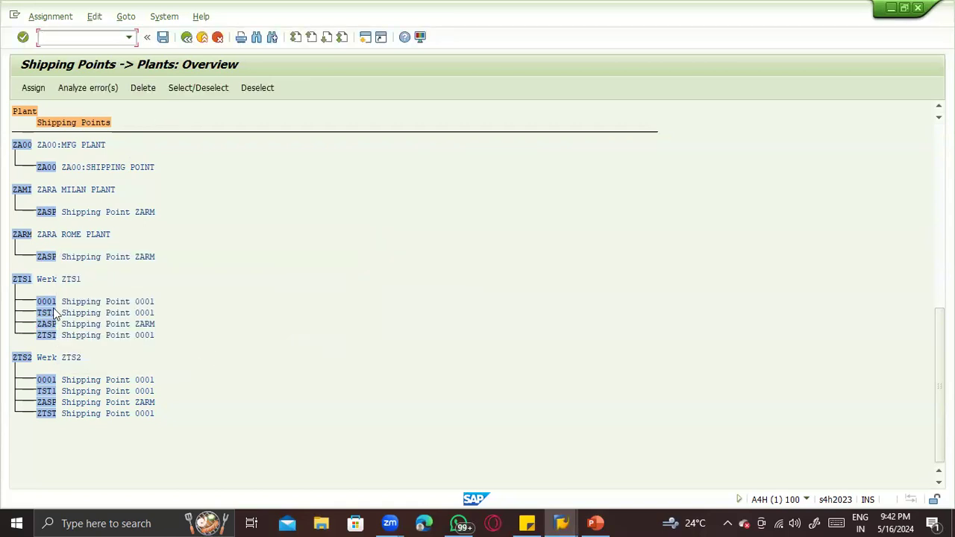
pyautogui.click(50, 313)
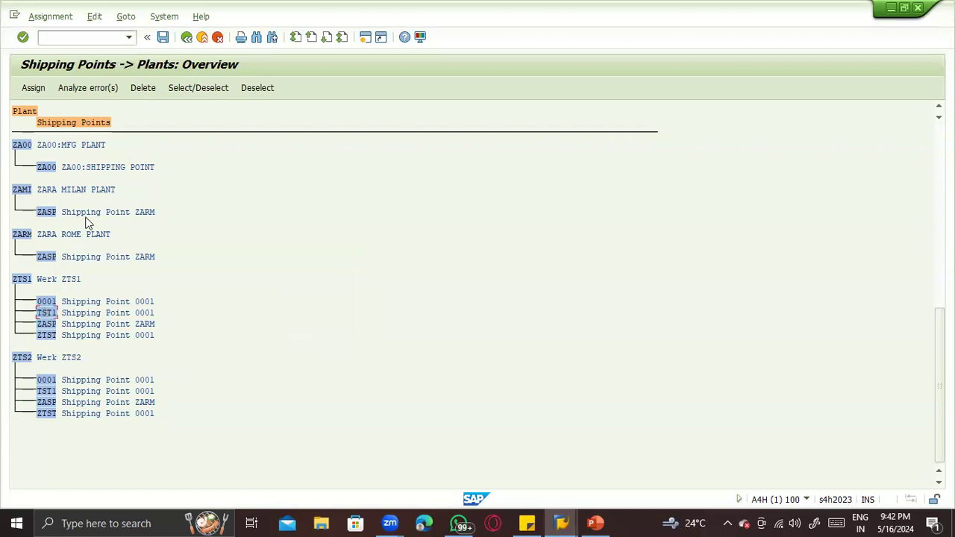
pyautogui.click(140, 91)
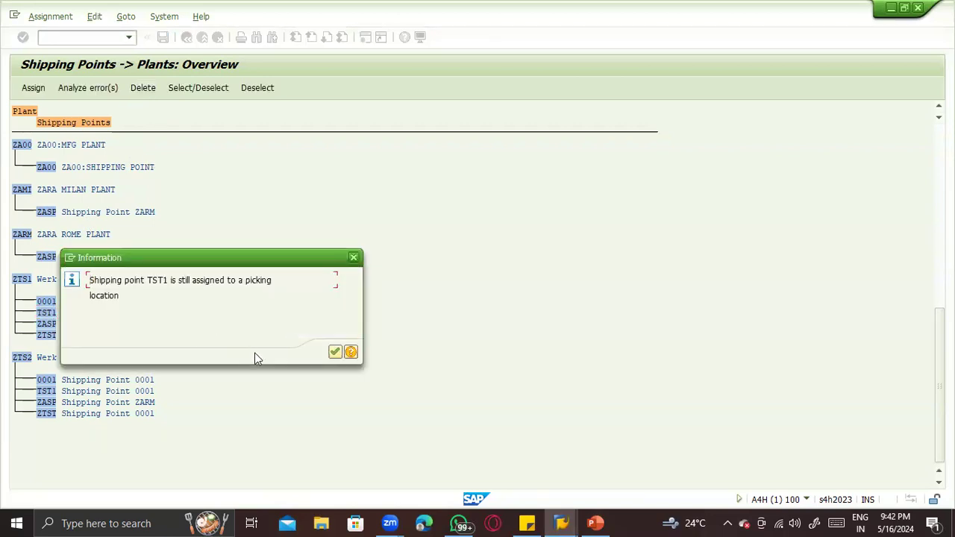
pyautogui.click(334, 351)
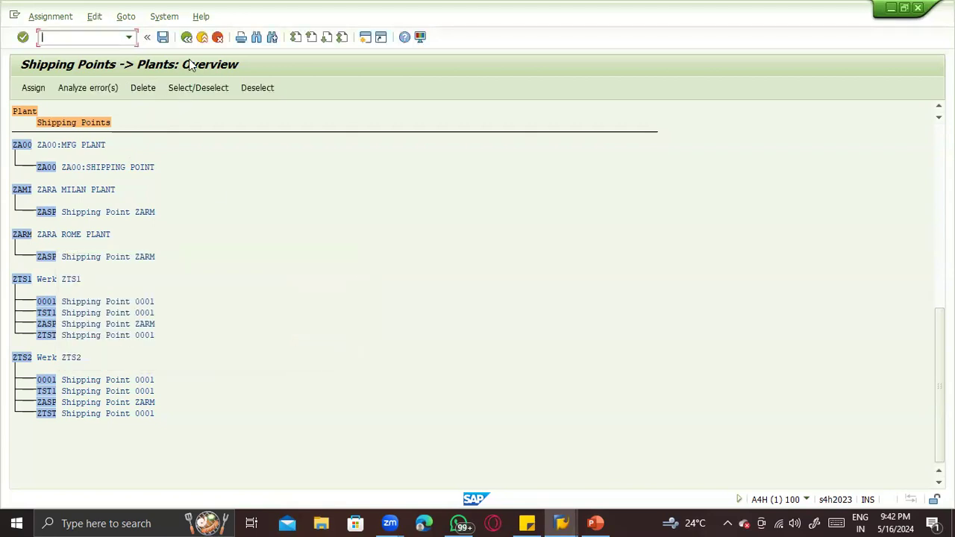
# Leave the shipping point to plant overview, saving the assignments and accepting the customizing request.
pyautogui.press('F3')
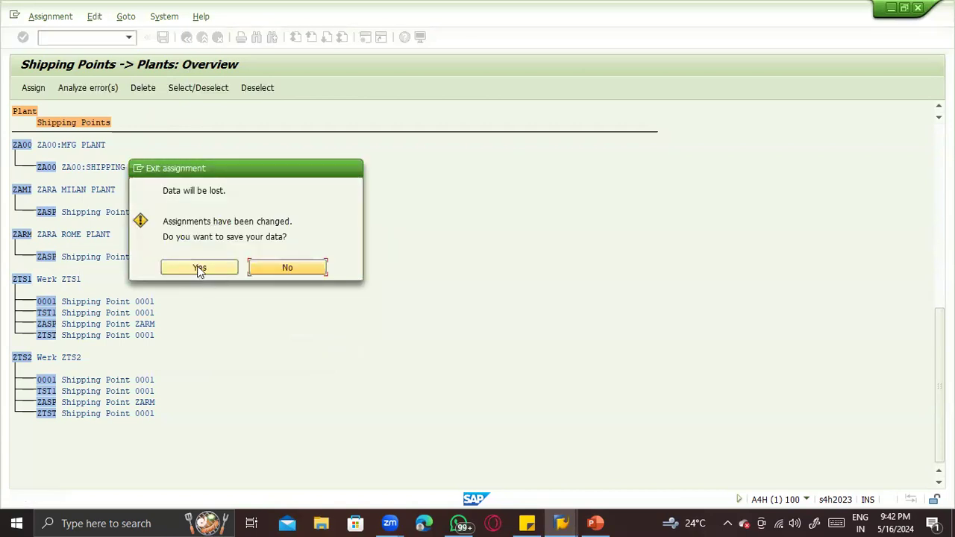
pyautogui.click(198, 267)
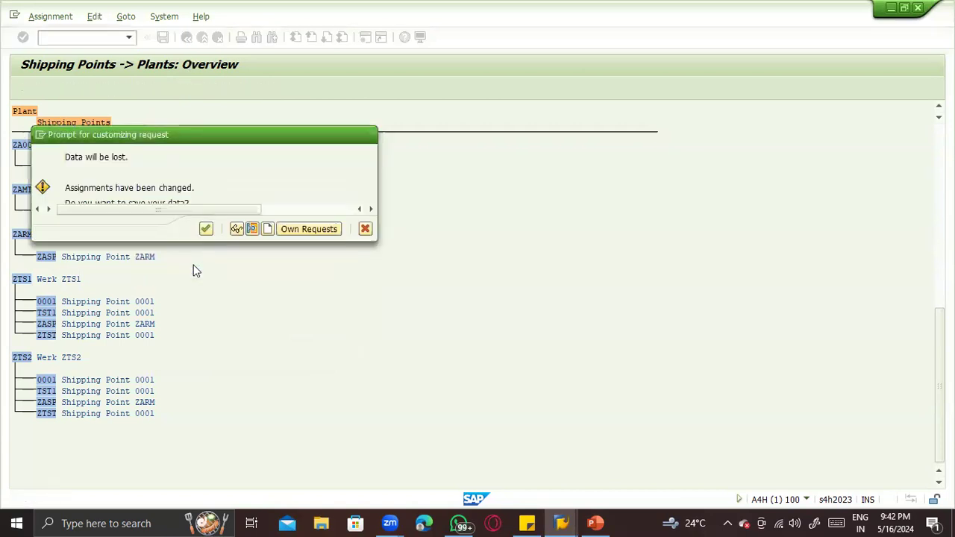
pyautogui.click(209, 230)
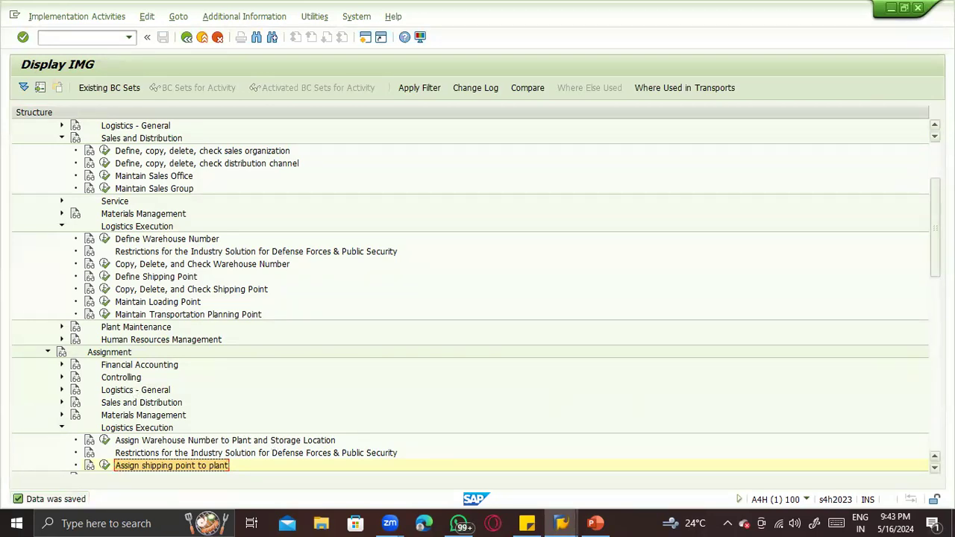
# Look through the Sales and Distribution and Logistics - General assignment activities and the Materials Management definition activities in the enterprise structure.
pyautogui.scroll(-3, 331, 329)
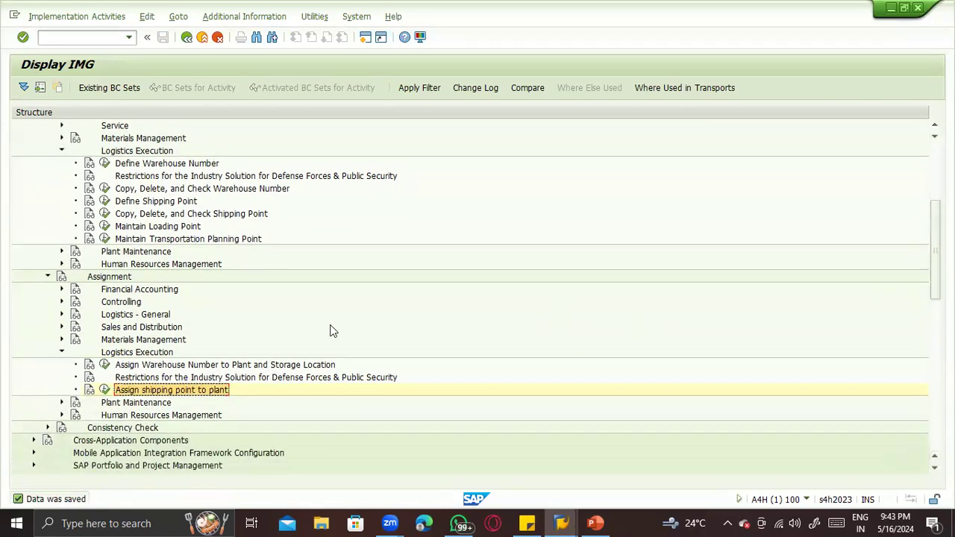
pyautogui.click(61, 326)
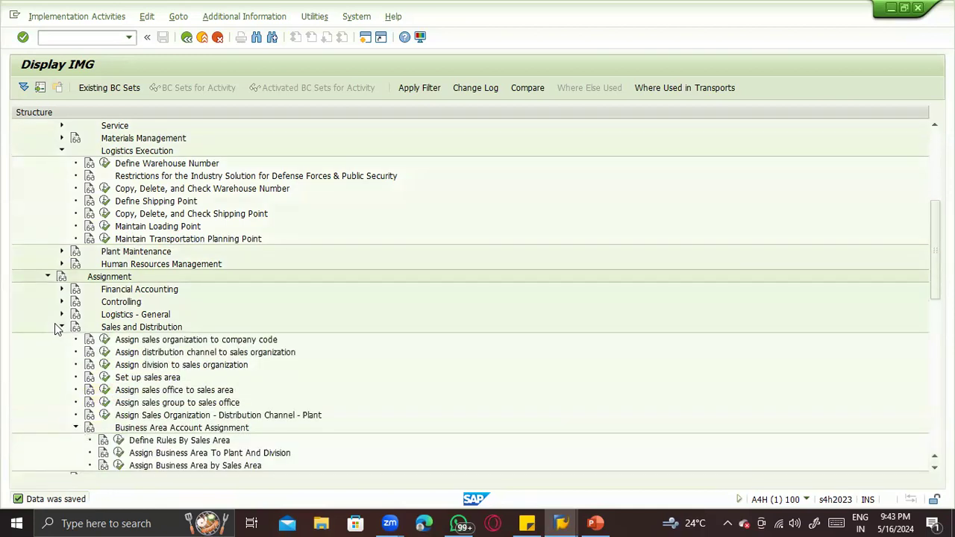
pyautogui.click(61, 327)
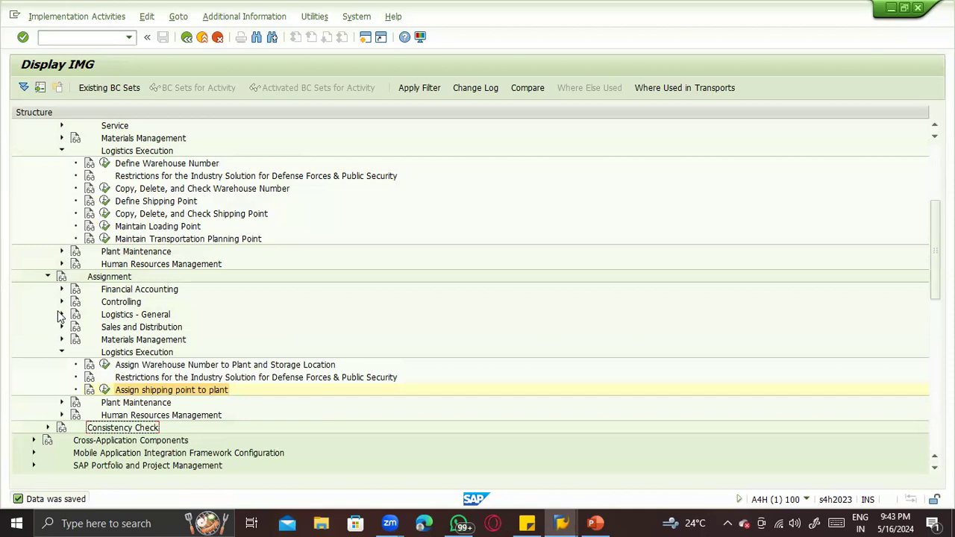
pyautogui.click(62, 314)
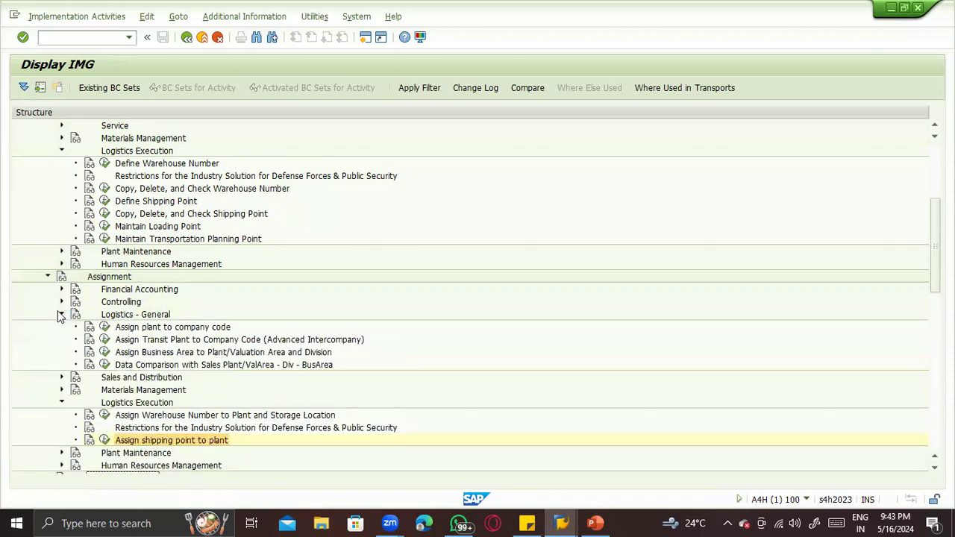
pyautogui.click(61, 314)
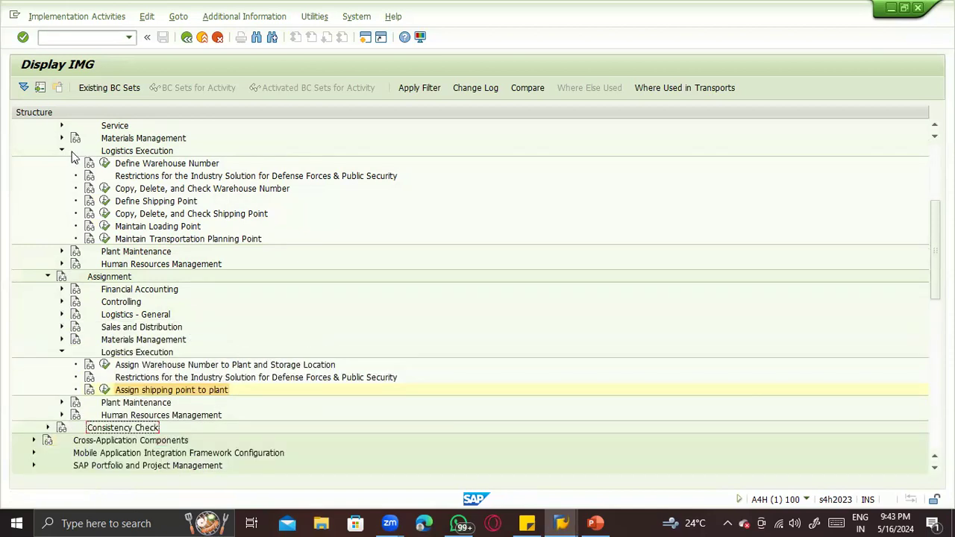
pyautogui.click(61, 151)
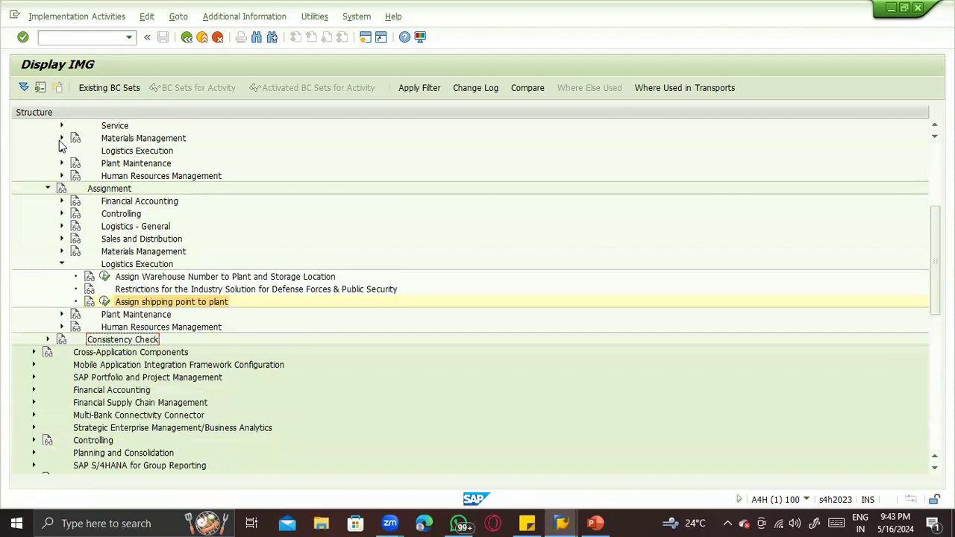
pyautogui.click(61, 138)
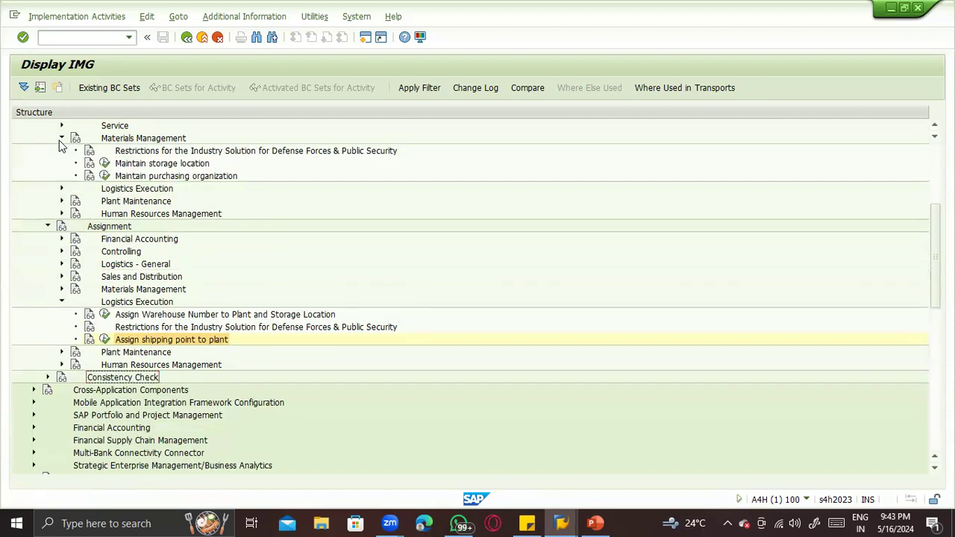
pyautogui.click(61, 138)
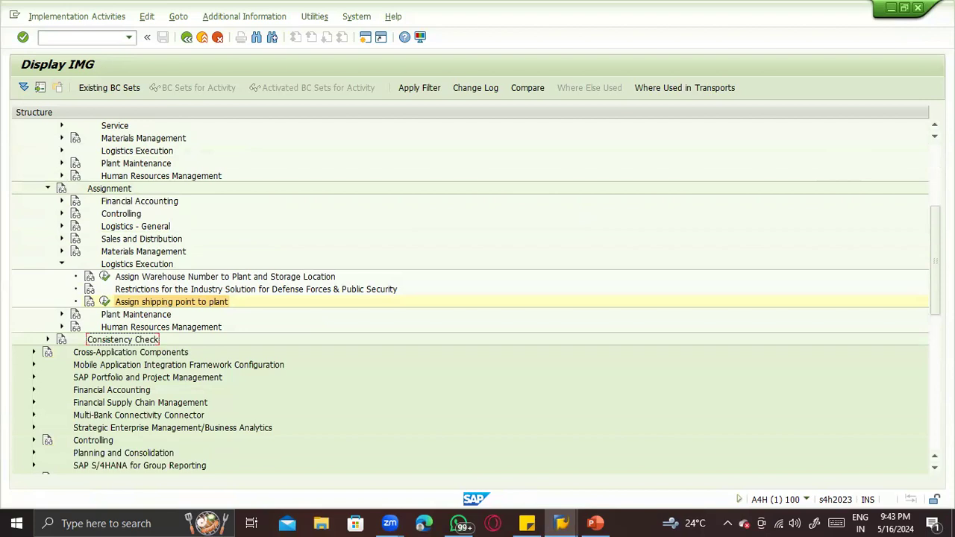
# Open the location definitions under Logistics - General in the enterprise structure, also expanding the Logistics - General assignment activities.
pyautogui.scroll(5, 266, 277)
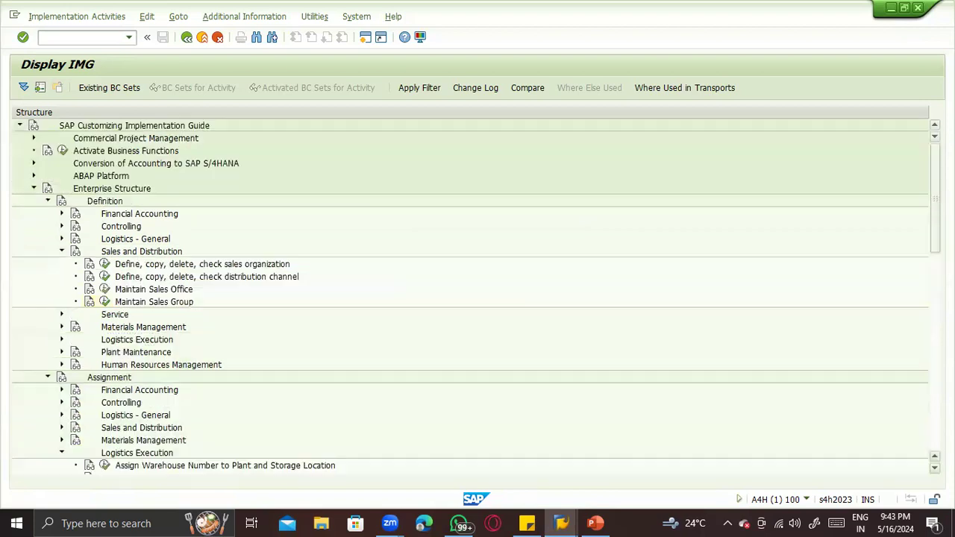
pyautogui.click(62, 253)
pyautogui.click(62, 240)
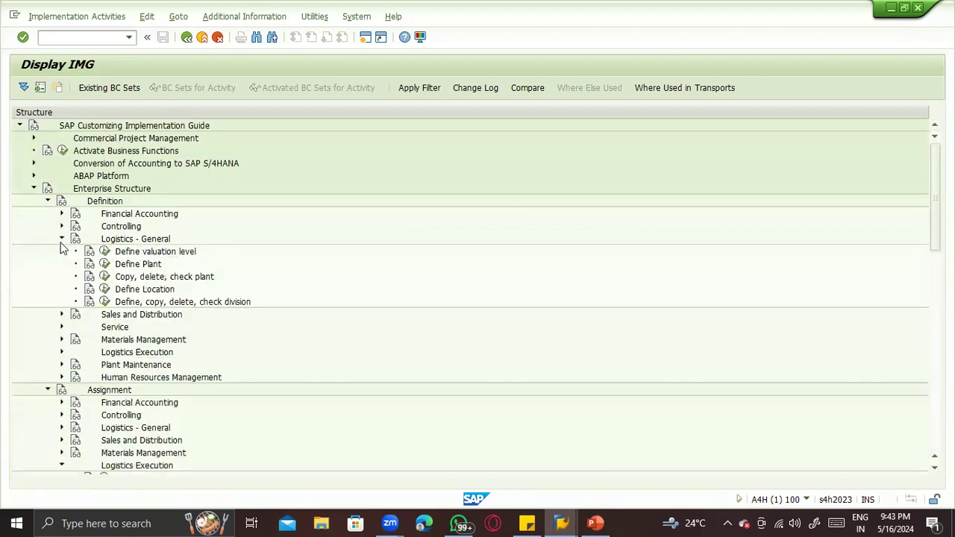
pyautogui.click(155, 292)
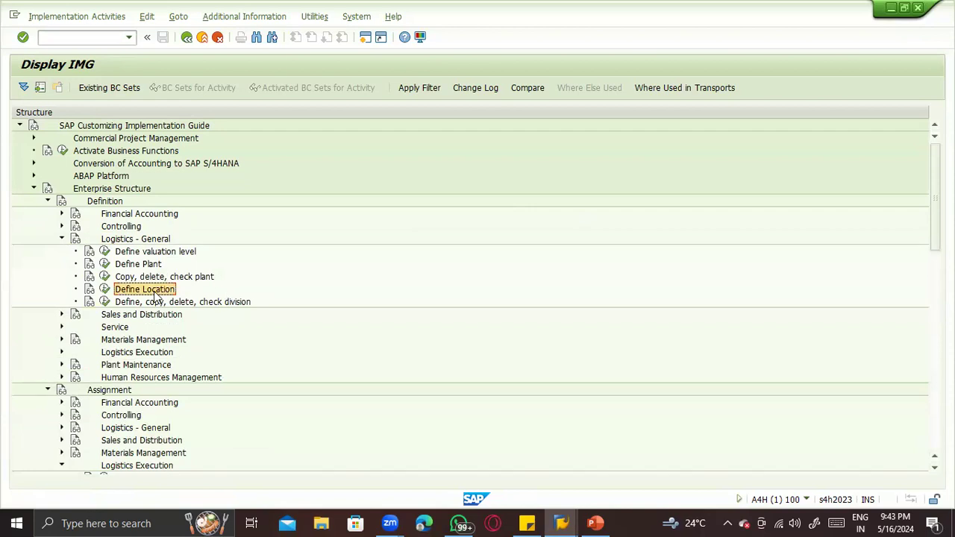
pyautogui.click(63, 429)
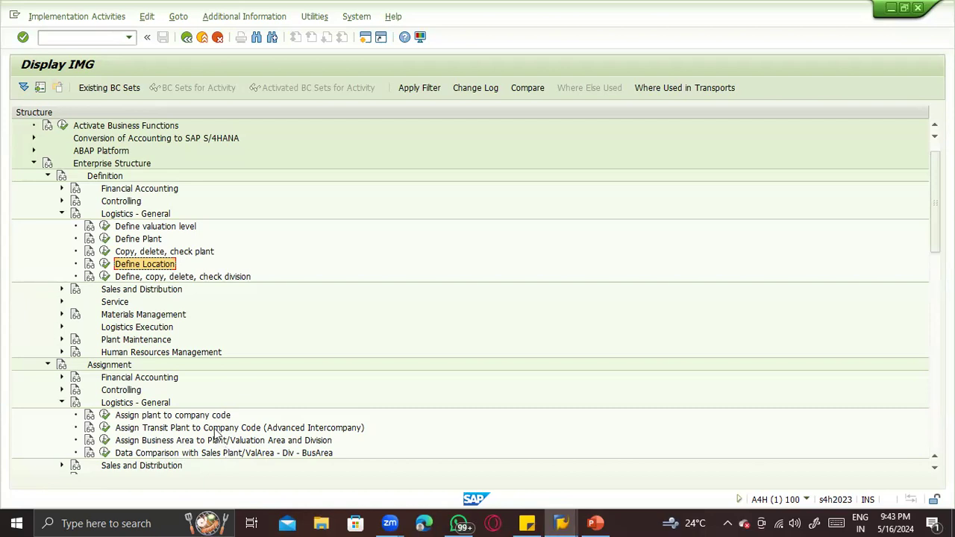
pyautogui.click(106, 265)
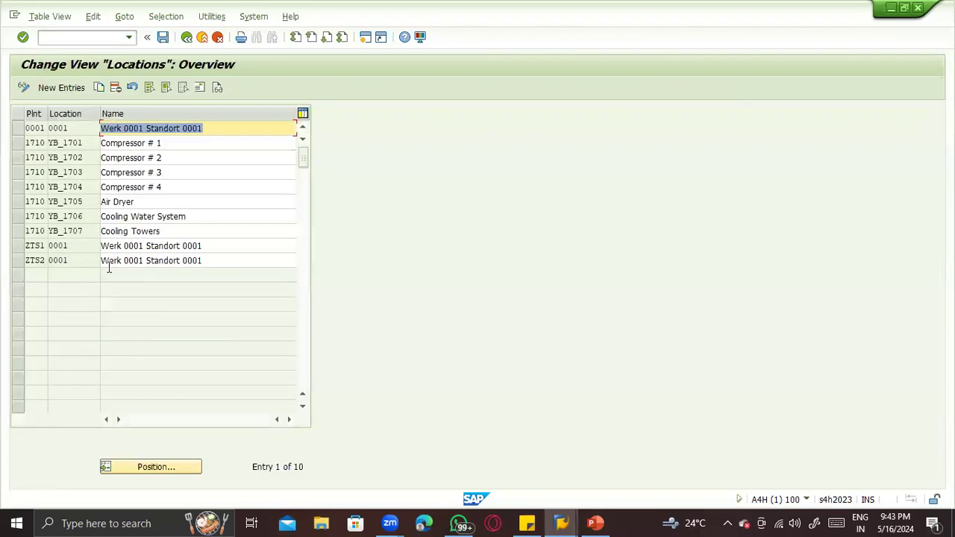
# Delete location 0001 of plants ZTS1 and ZTS2, save with the proposed customizing request and leave the locations overview.
pyautogui.click(18, 250)
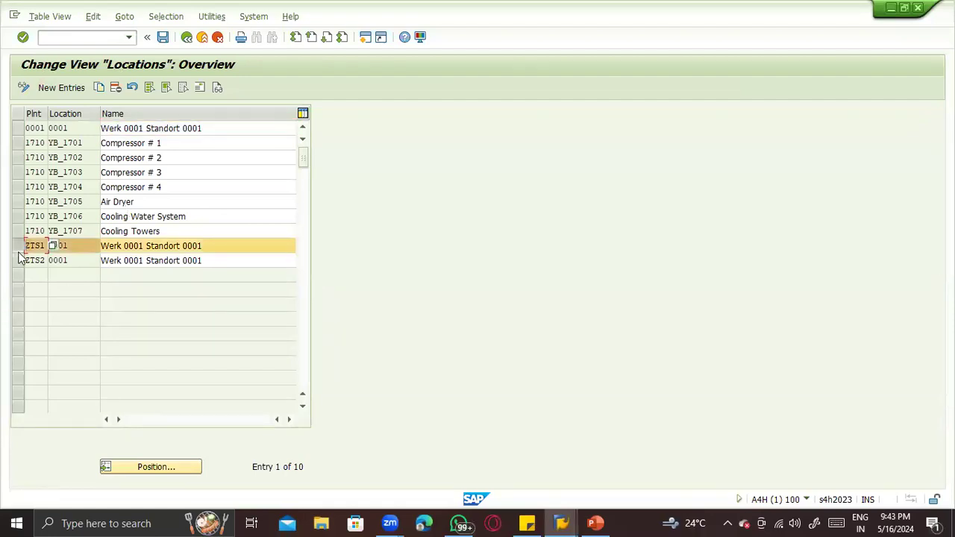
pyautogui.click(18, 261)
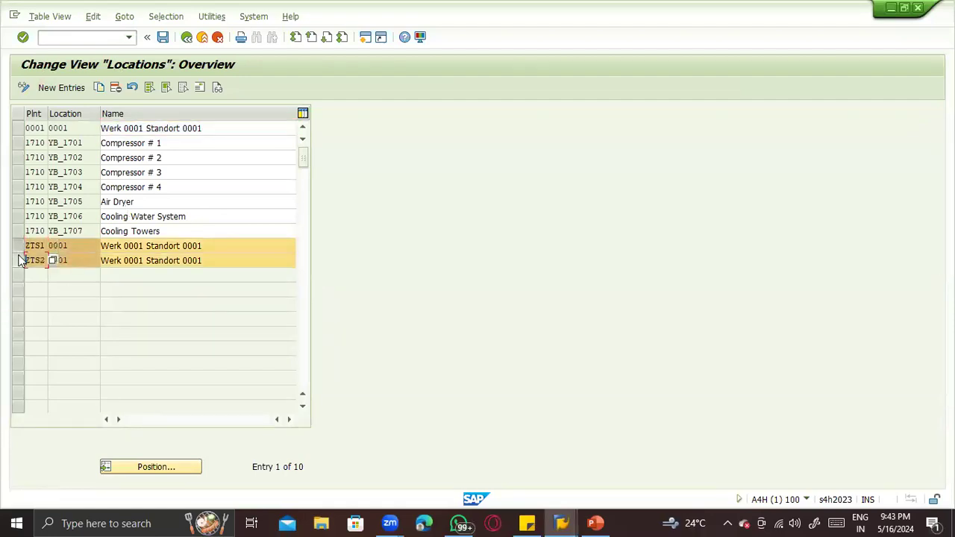
pyautogui.click(113, 88)
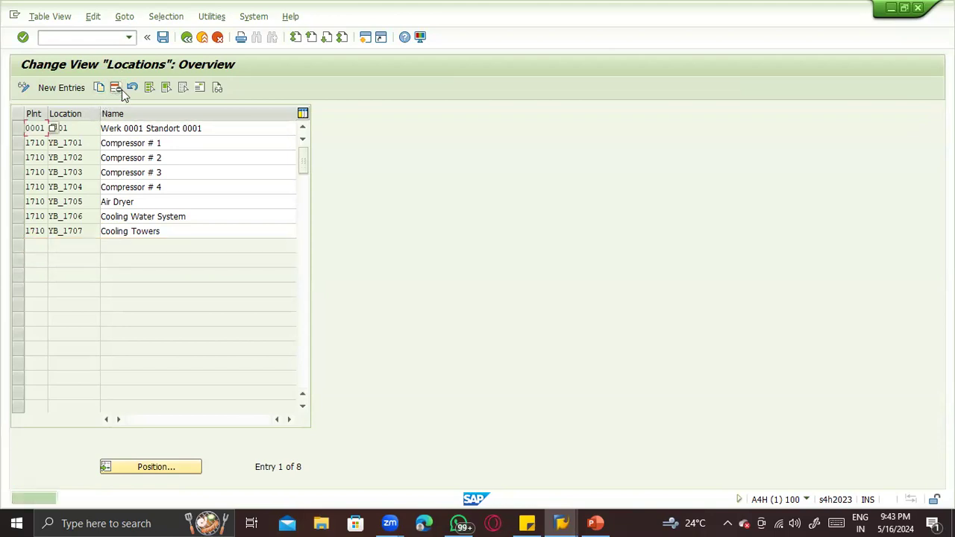
pyautogui.hotkey('ctrl', 's')
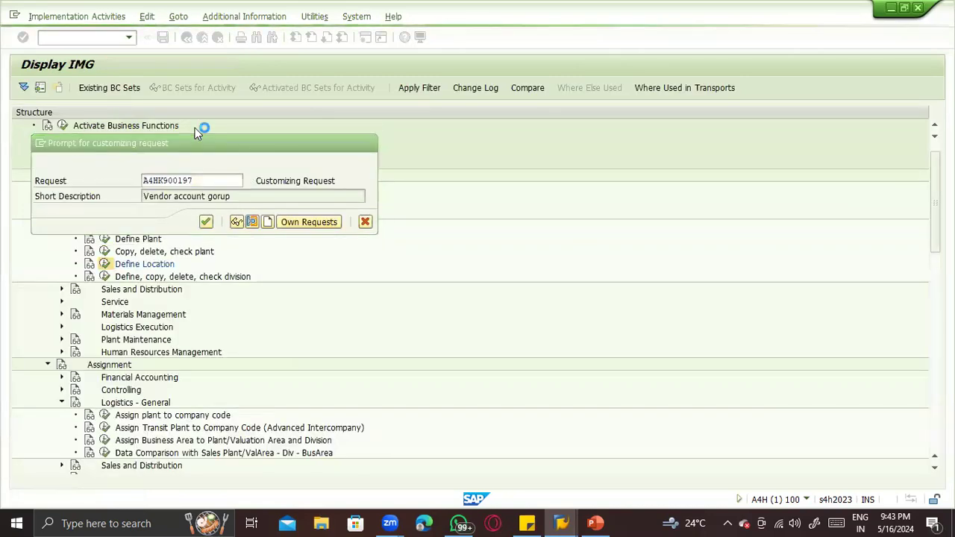
pyautogui.press('Return')
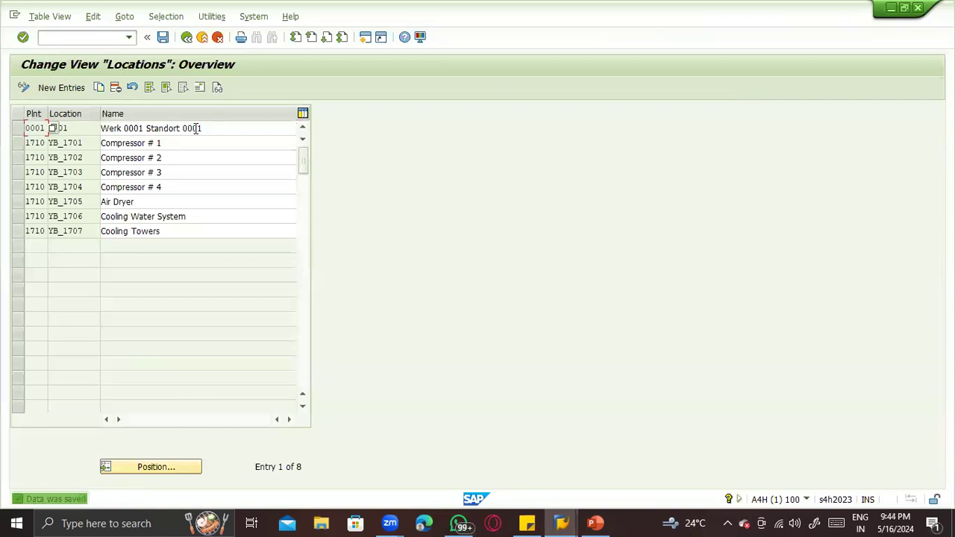
pyautogui.click(186, 37)
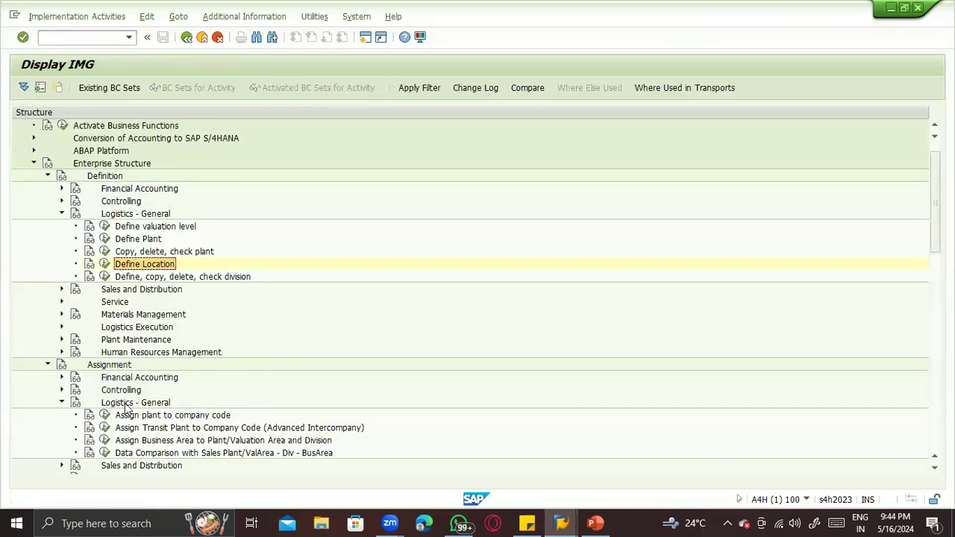
# Open the shipping point to plant assignment under Logistics Execution and try to delete shipping point ZASP from plant ZTS1.
pyautogui.click(61, 402)
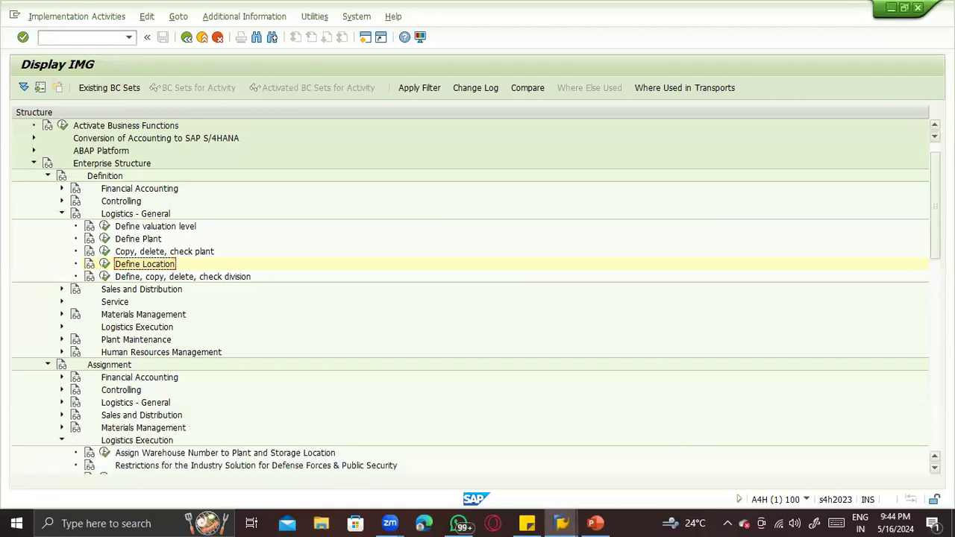
pyautogui.scroll(-2, 701, 440)
pyautogui.scroll(-3, 476, 295)
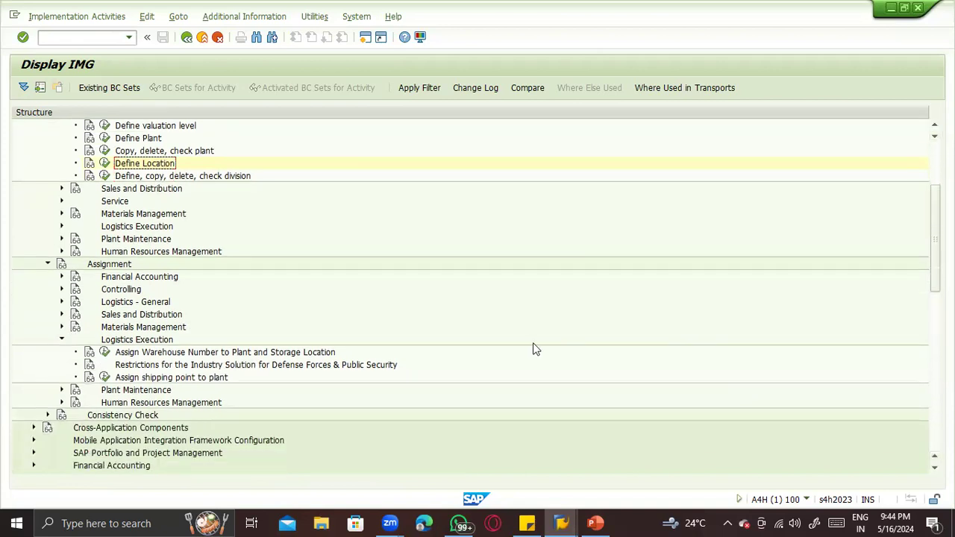
pyautogui.click(105, 377)
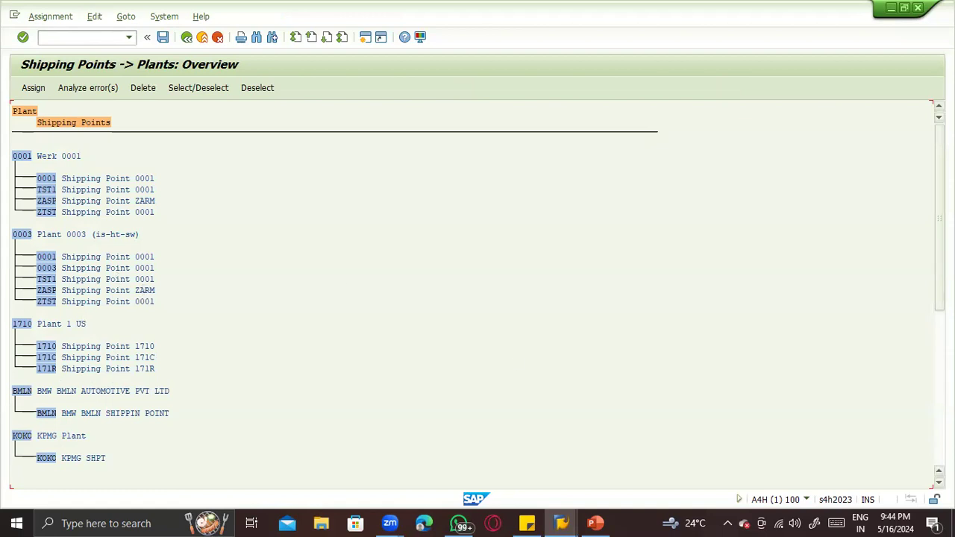
pyautogui.scroll(-10, 477, 291)
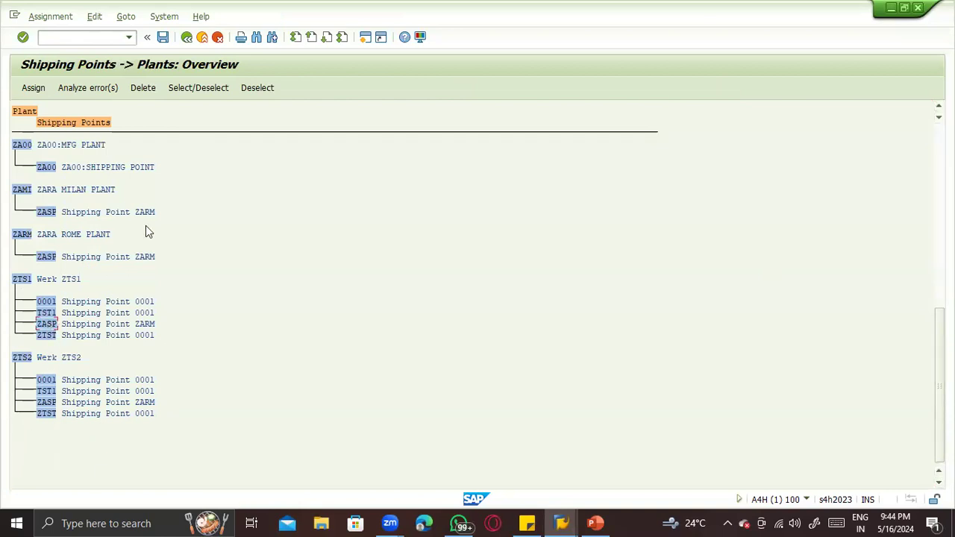
pyautogui.click(143, 91)
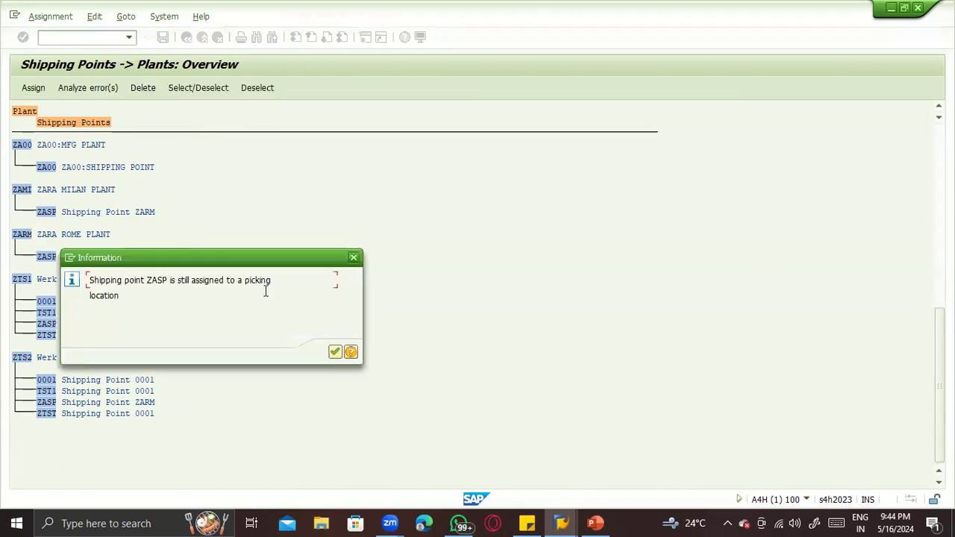
# Follow the Customizing link in the message's help text and open the Assign Picking Locations activity under Shipping.
pyautogui.click(350, 352)
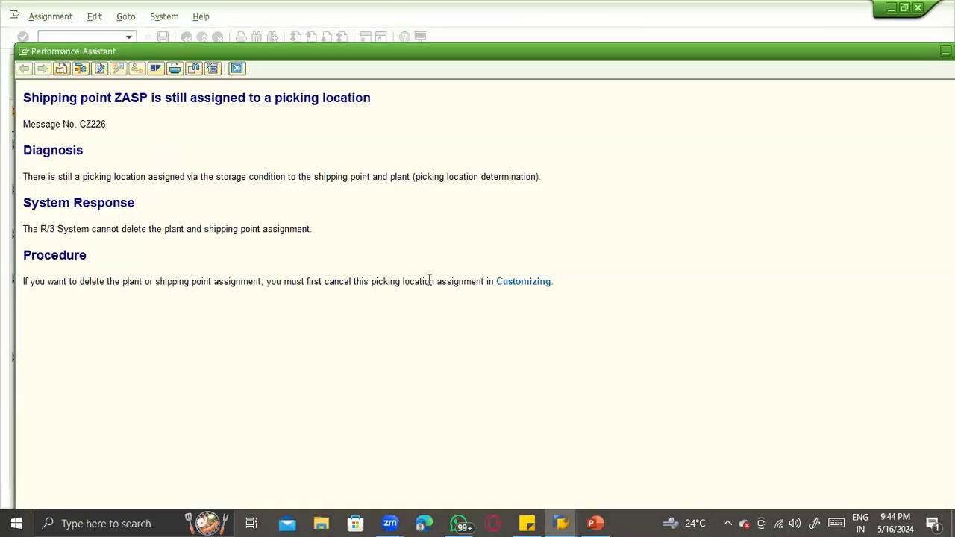
pyautogui.click(523, 281)
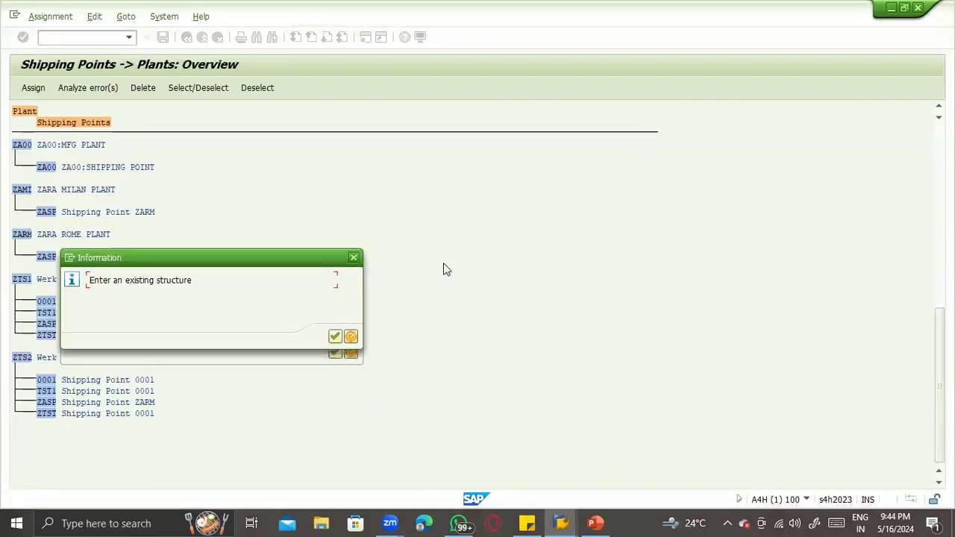
pyautogui.click(335, 337)
pyautogui.click(335, 337)
pyautogui.press('F3')
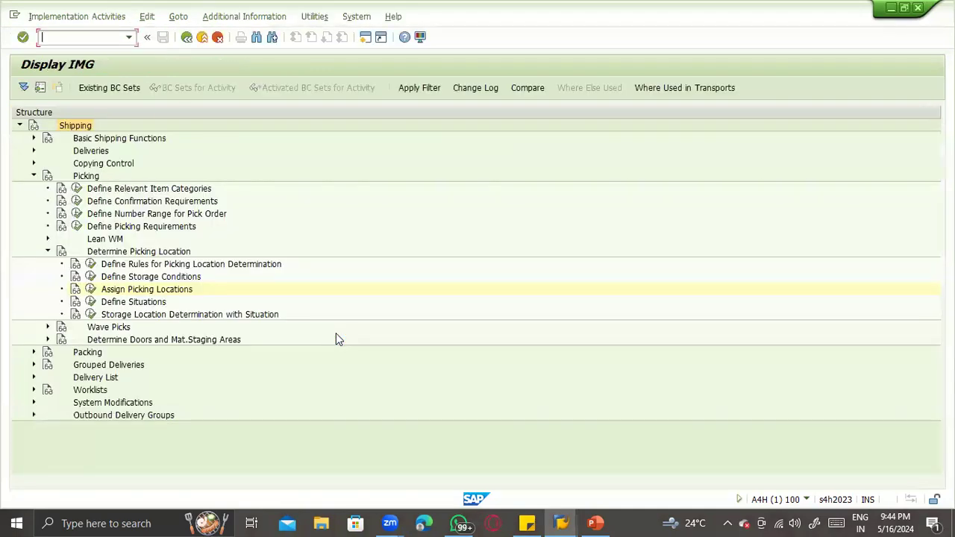
pyautogui.click(91, 291)
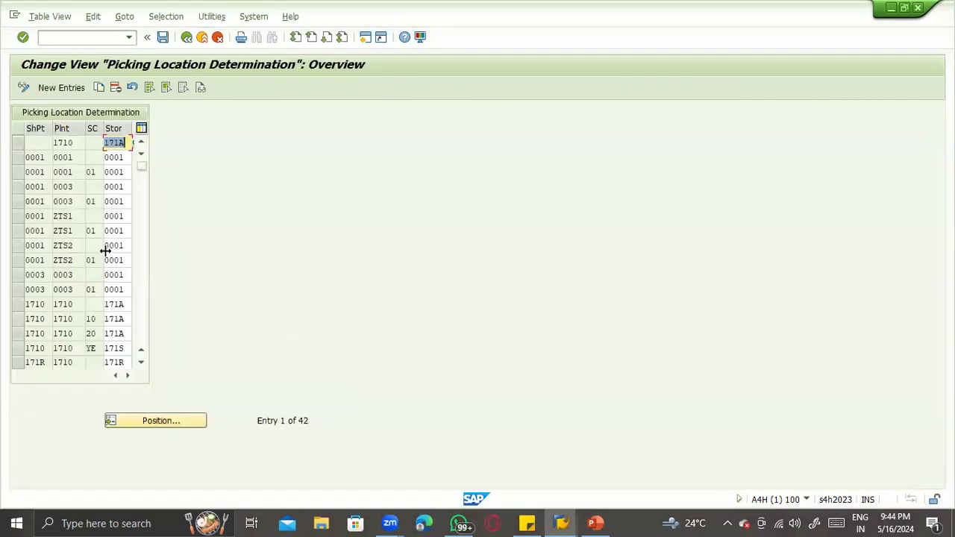
# Delete shipping point ZTST's picking location entries for plants 0001 and 0003, and save with the proposed customizing request.
pyautogui.click(177, 421)
pyautogui.write('ZTS1')
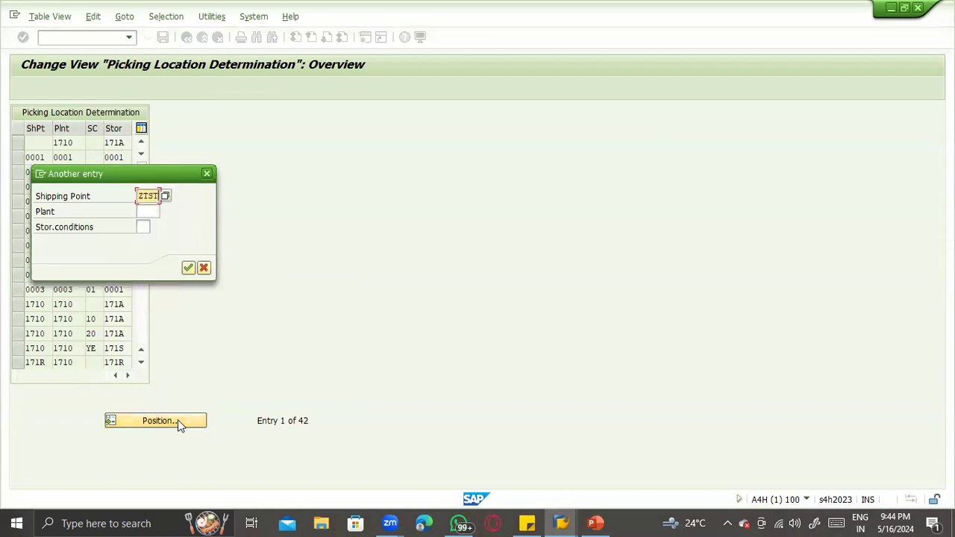
pyautogui.press('Return')
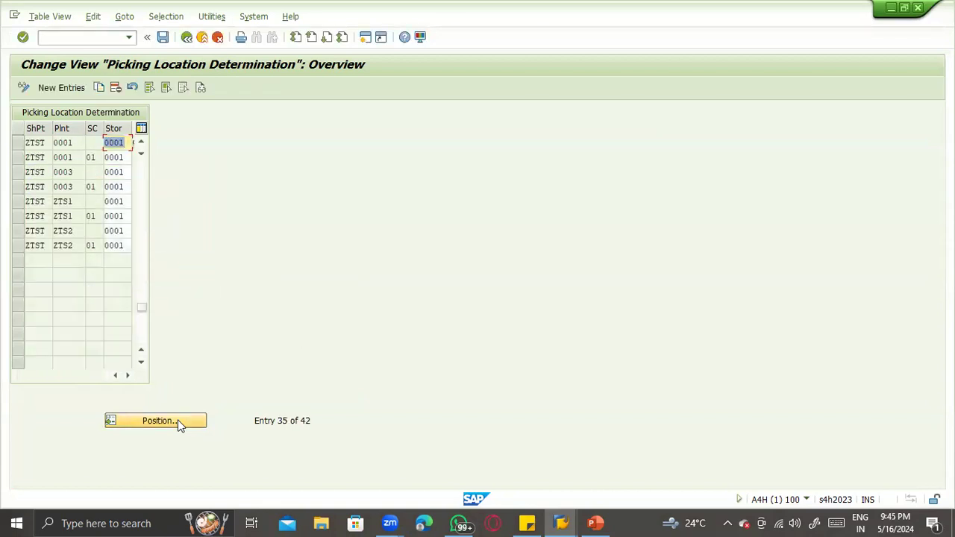
pyautogui.click(77, 202)
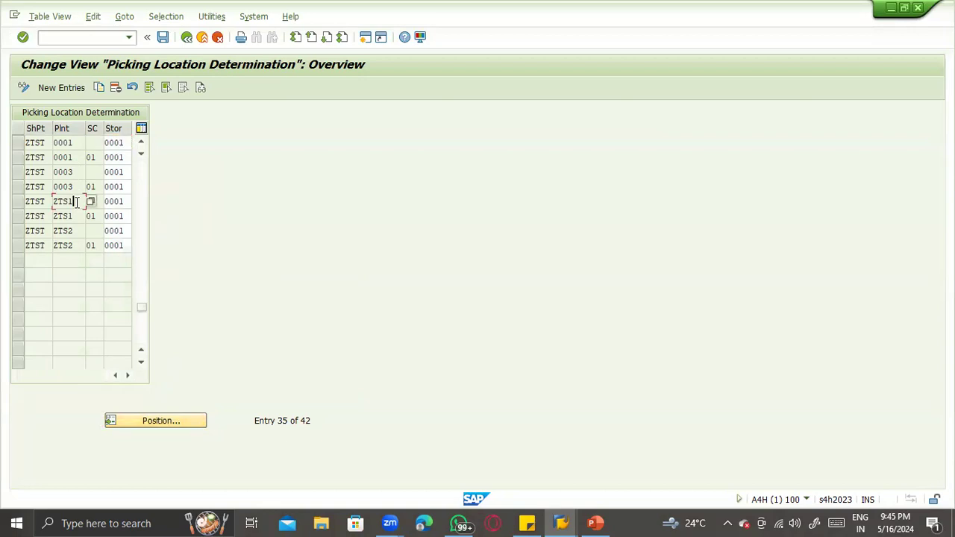
pyautogui.click(75, 216)
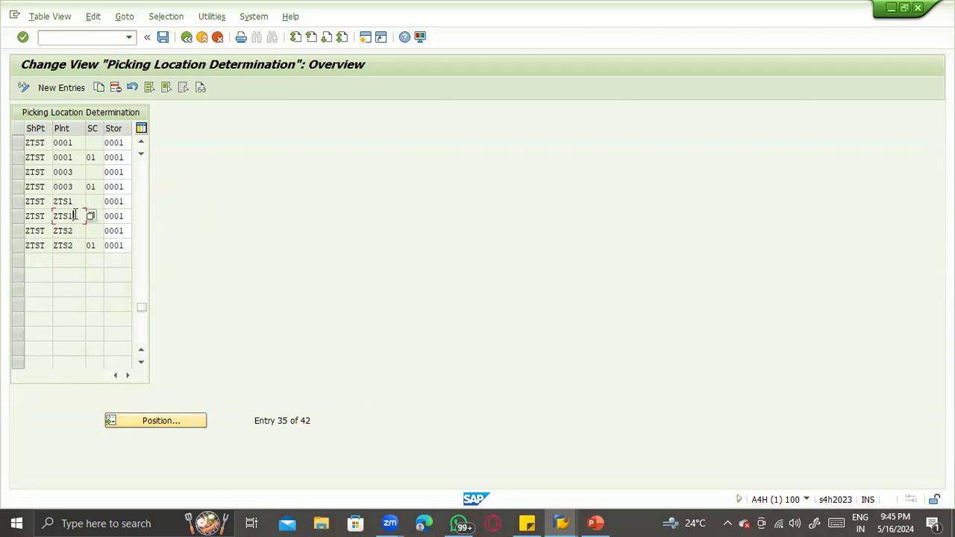
pyautogui.click(19, 182)
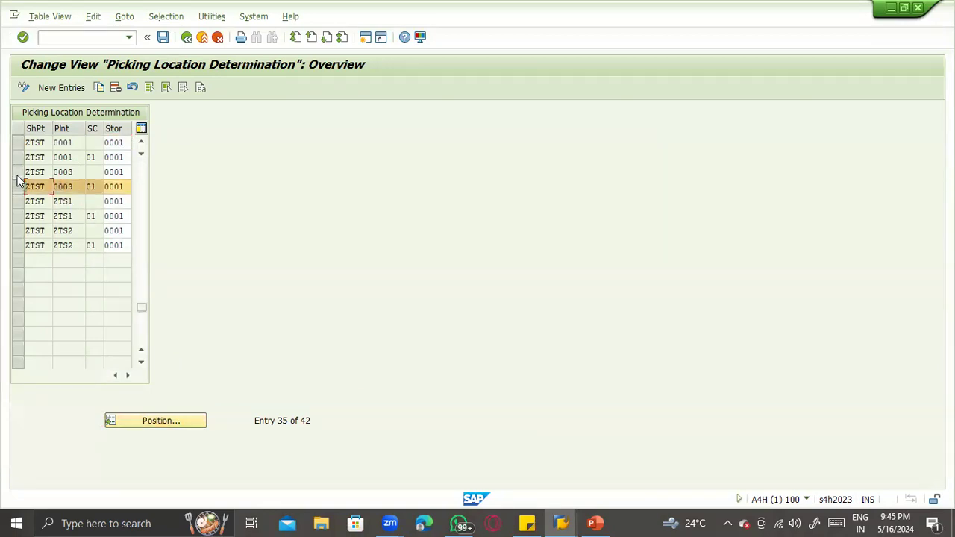
pyautogui.click(19, 171)
pyautogui.click(19, 158)
pyautogui.click(19, 142)
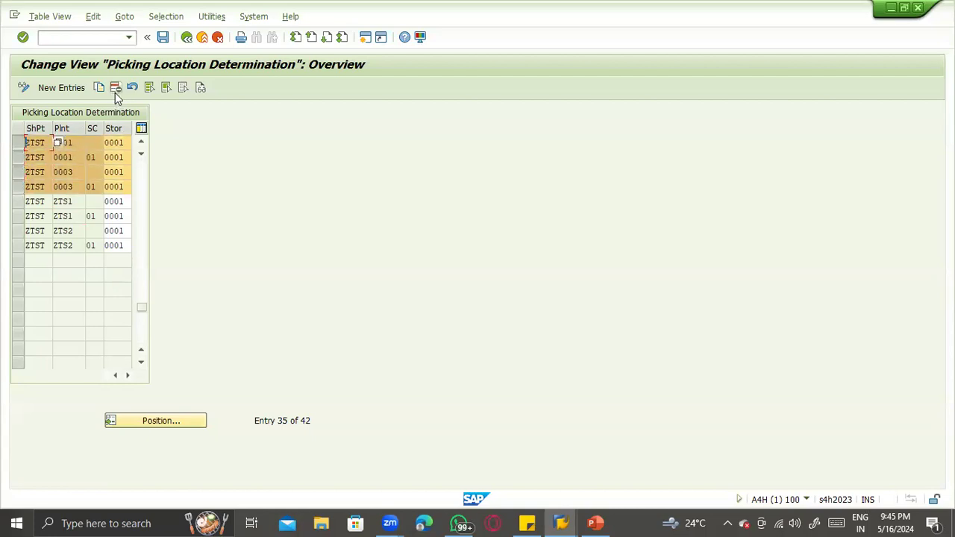
pyautogui.click(115, 89)
pyautogui.hotkey('ctrl', 's')
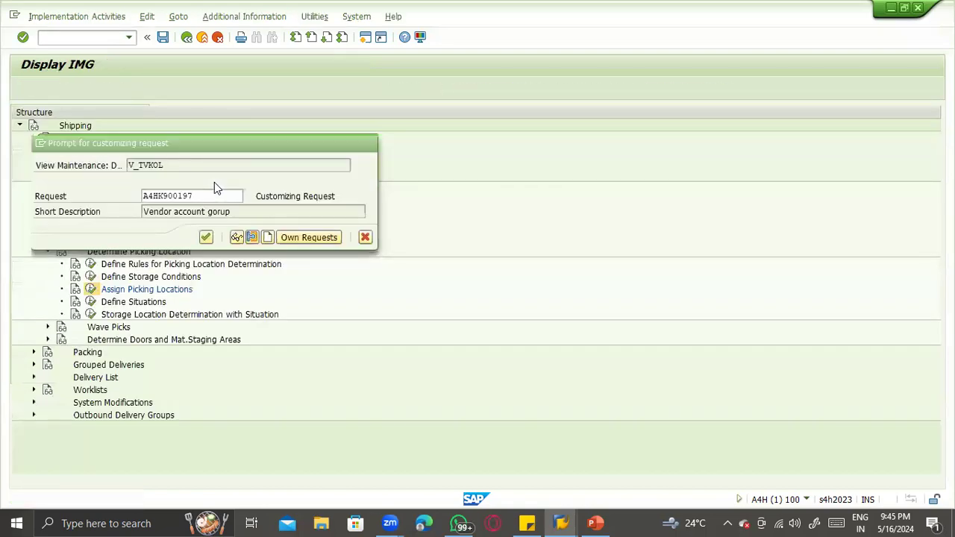
pyautogui.press('Return')
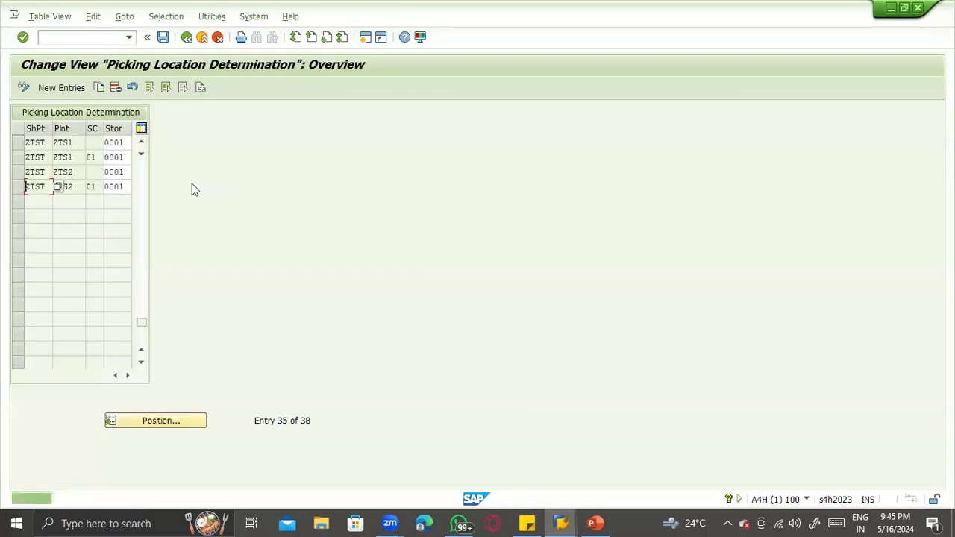
# Delete shipping point TST1's picking location entries for plants ZTS1 and ZTS2.
pyautogui.click(64, 142)
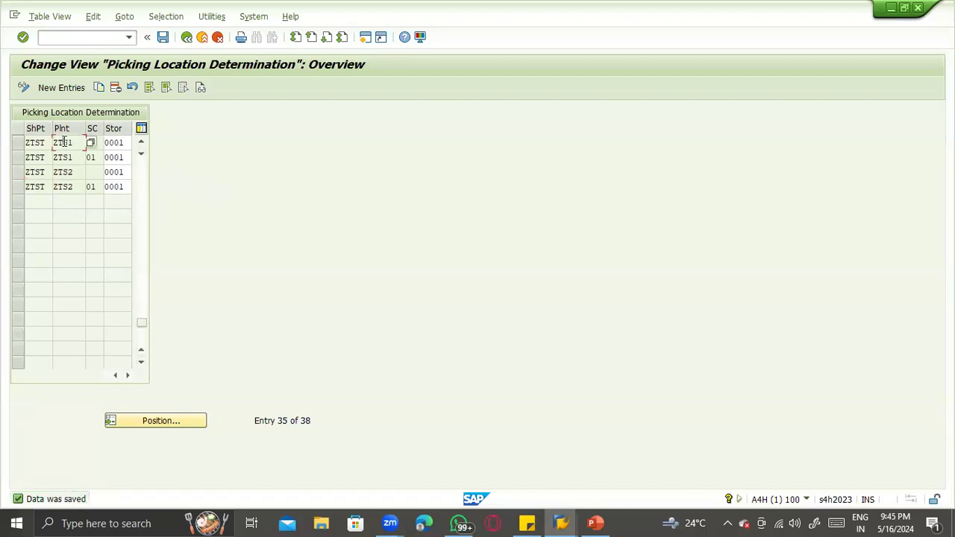
pyautogui.click(144, 172)
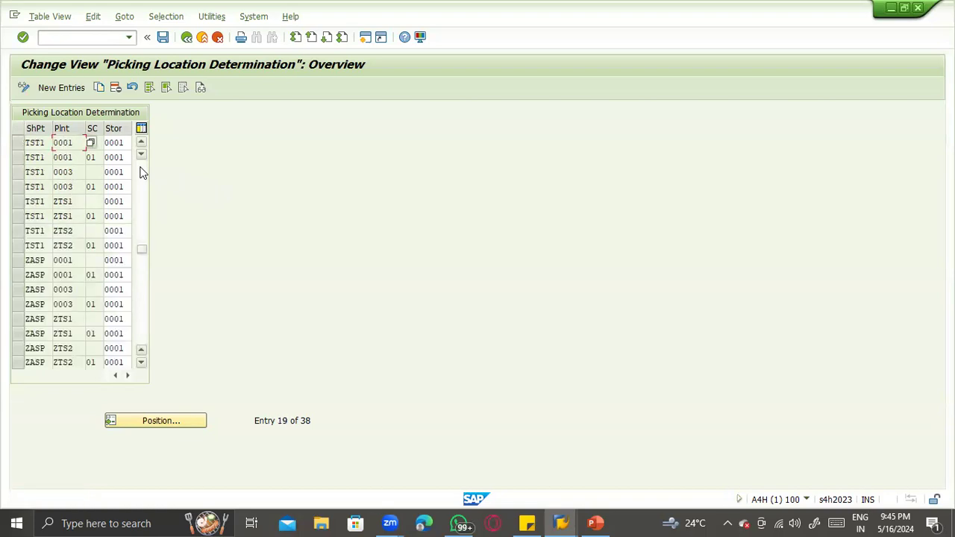
pyautogui.click(21, 204)
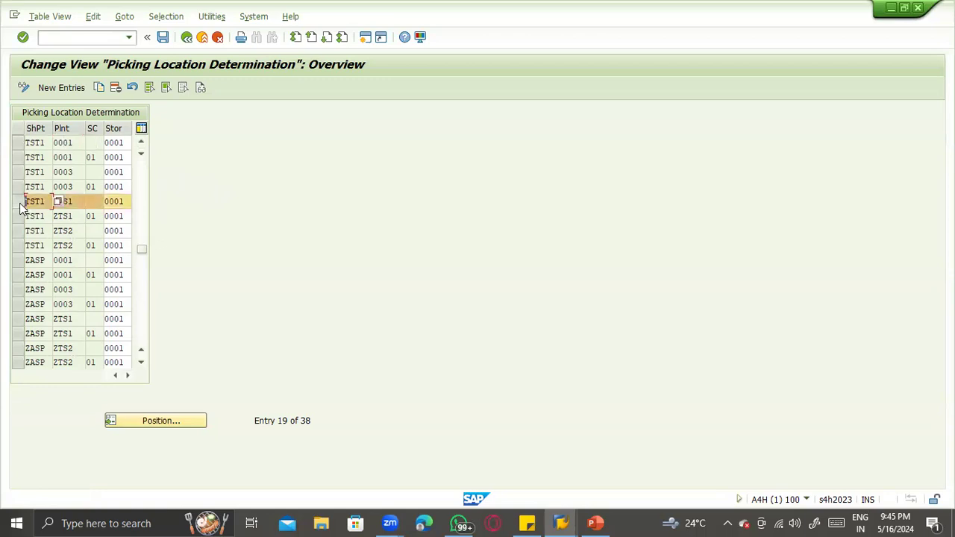
pyautogui.click(20, 231)
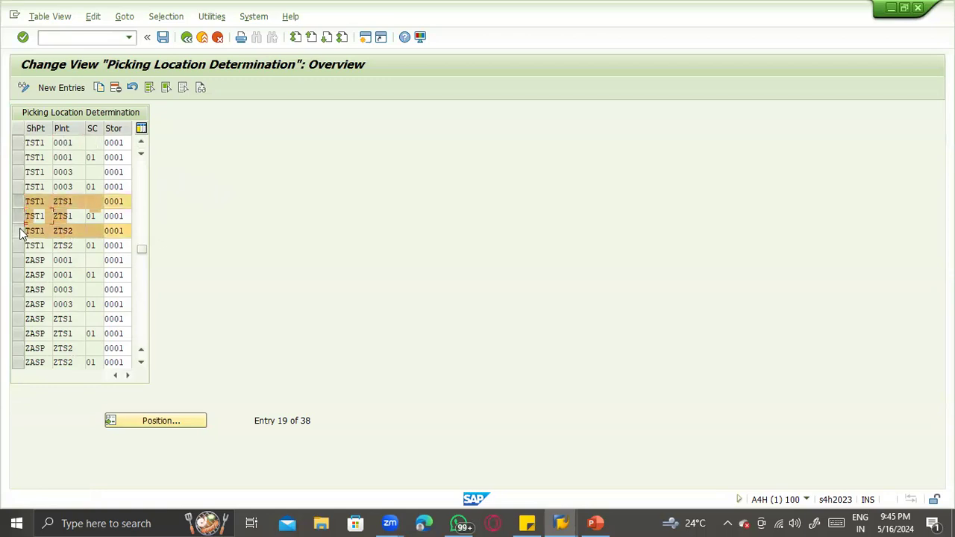
pyautogui.click(20, 236)
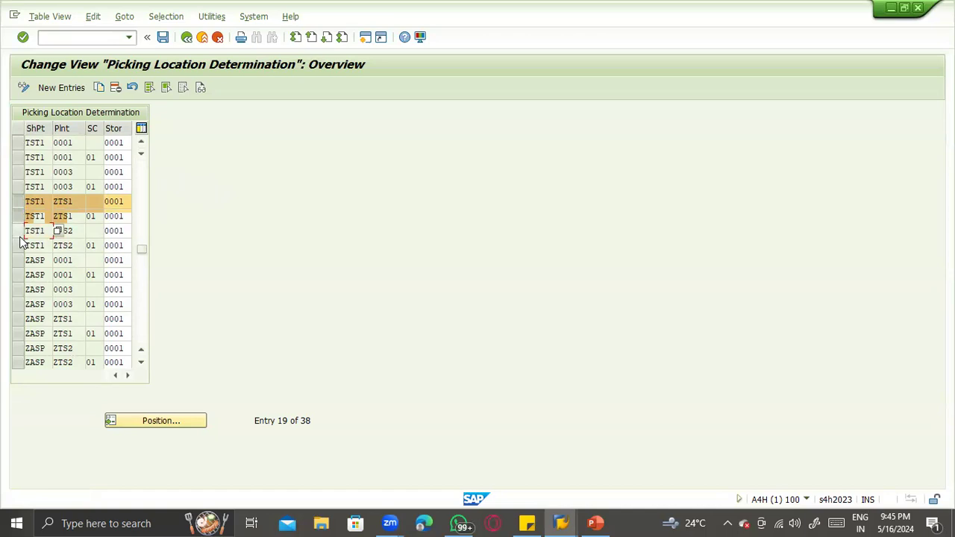
pyautogui.click(20, 236)
pyautogui.click(20, 246)
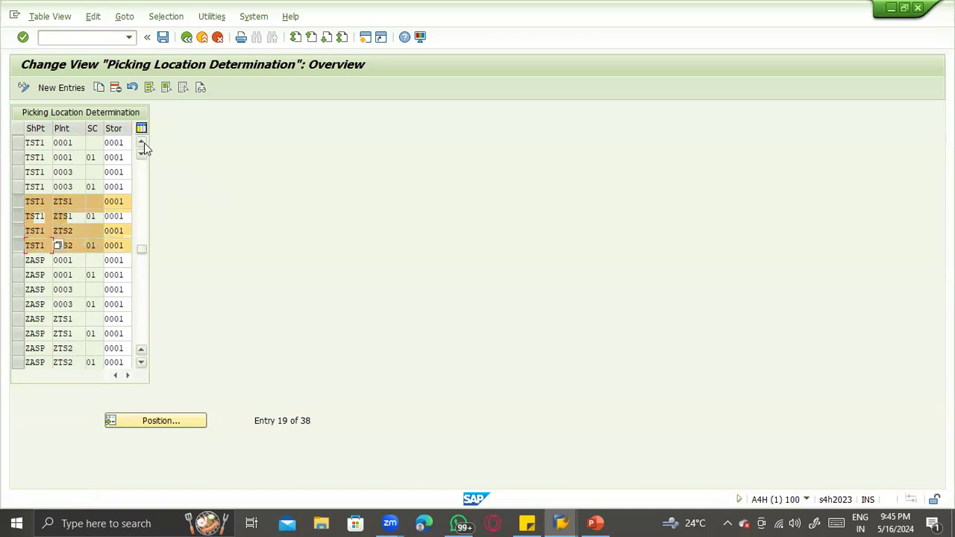
pyautogui.click(120, 88)
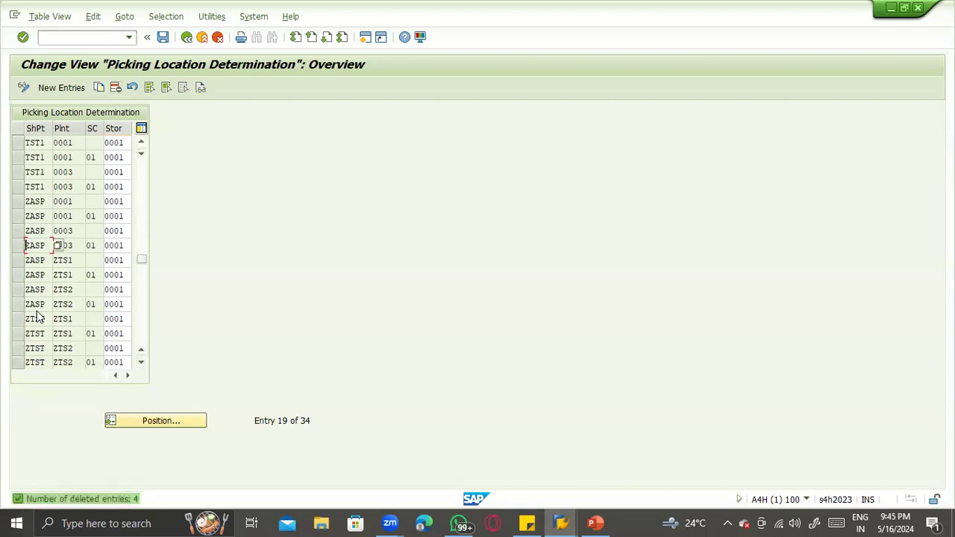
# Delete shipping point ZASP's picking location entries for plants ZTS1 and ZTS2.
pyautogui.click(19, 304)
pyautogui.click(20, 290)
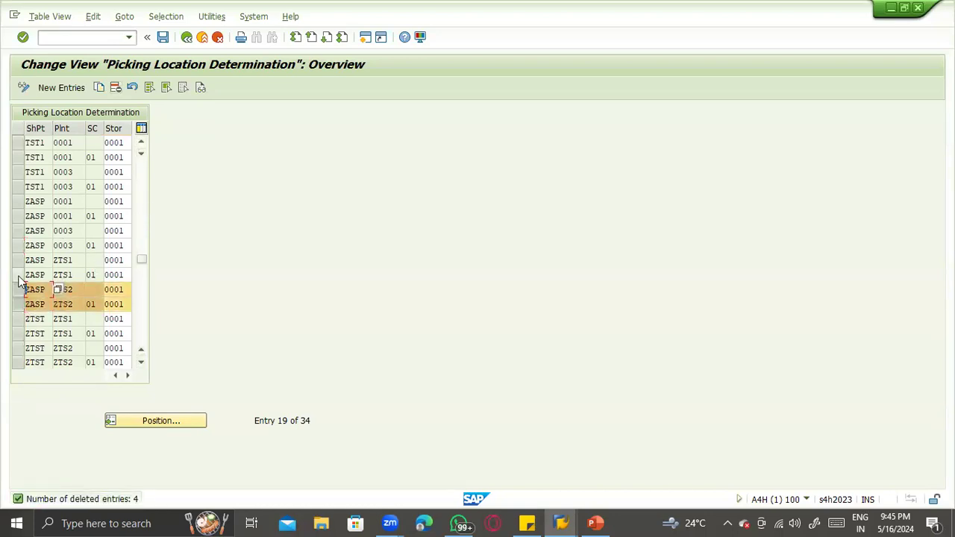
pyautogui.click(19, 275)
pyautogui.click(19, 260)
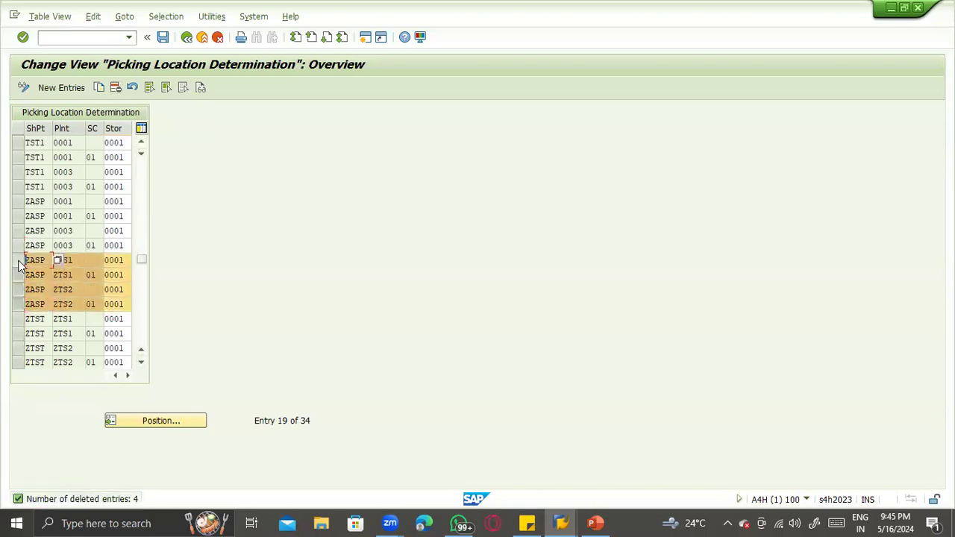
pyautogui.click(115, 87)
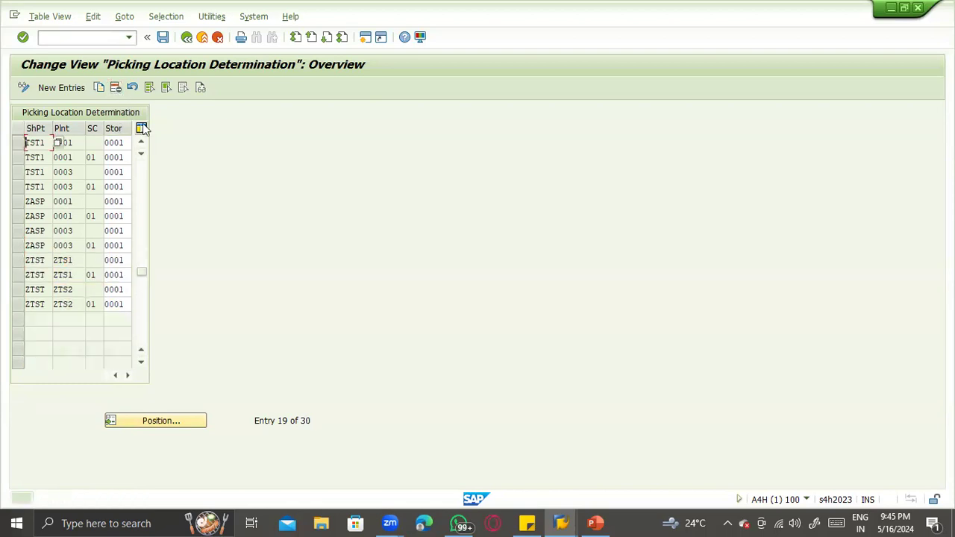
# Delete shipping point 0001's picking location entries for plants ZTS1 and ZTS2, and save the changes.
pyautogui.click(141, 175)
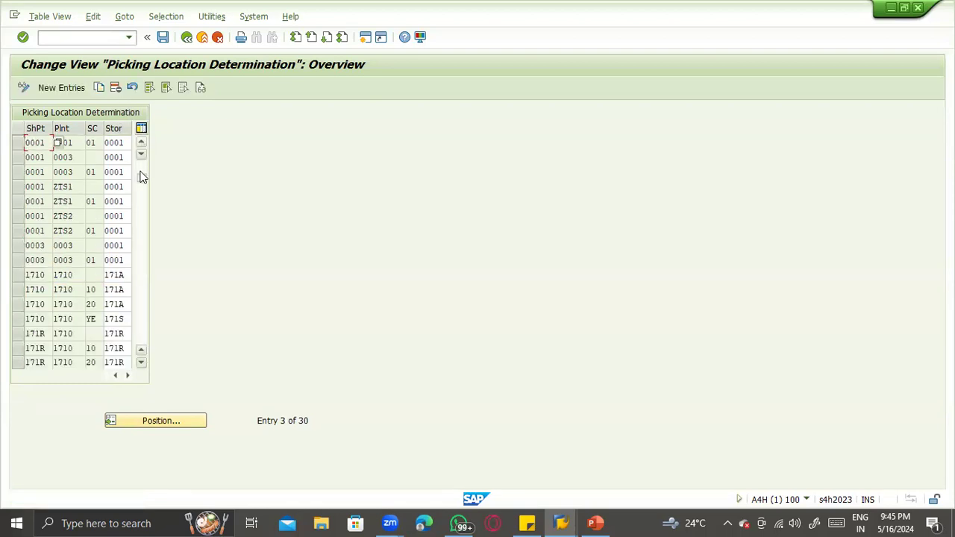
pyautogui.click(18, 187)
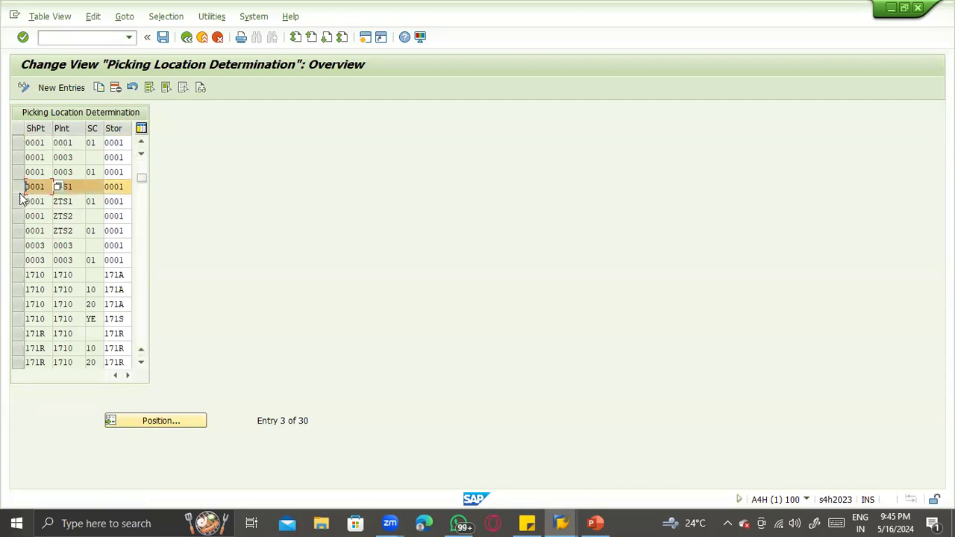
pyautogui.click(20, 204)
pyautogui.click(21, 217)
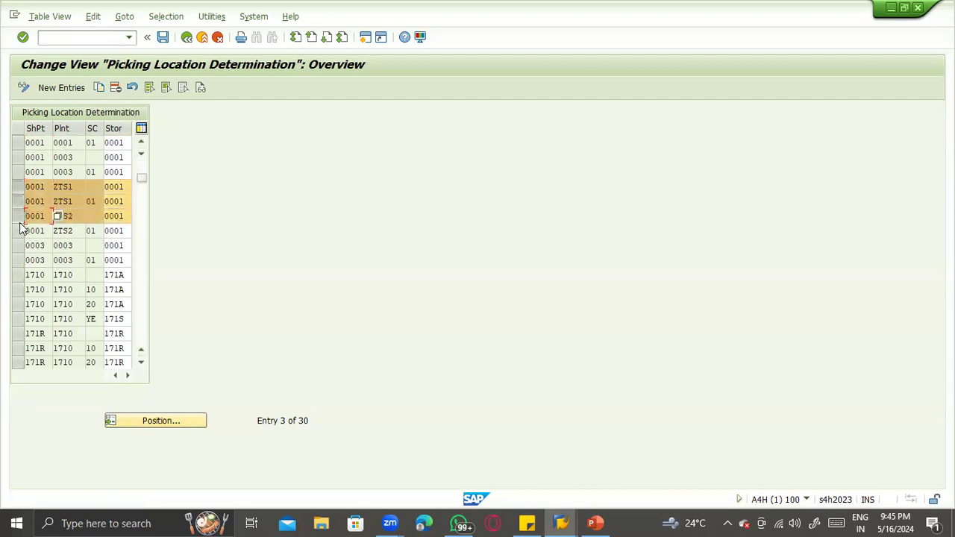
pyautogui.click(20, 231)
pyautogui.click(116, 87)
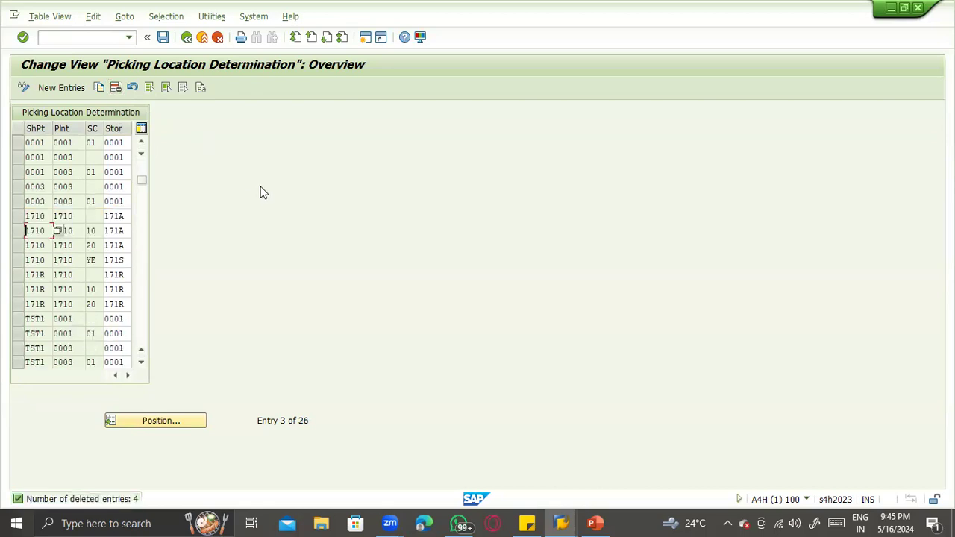
pyautogui.hotkey('ctrl', 's')
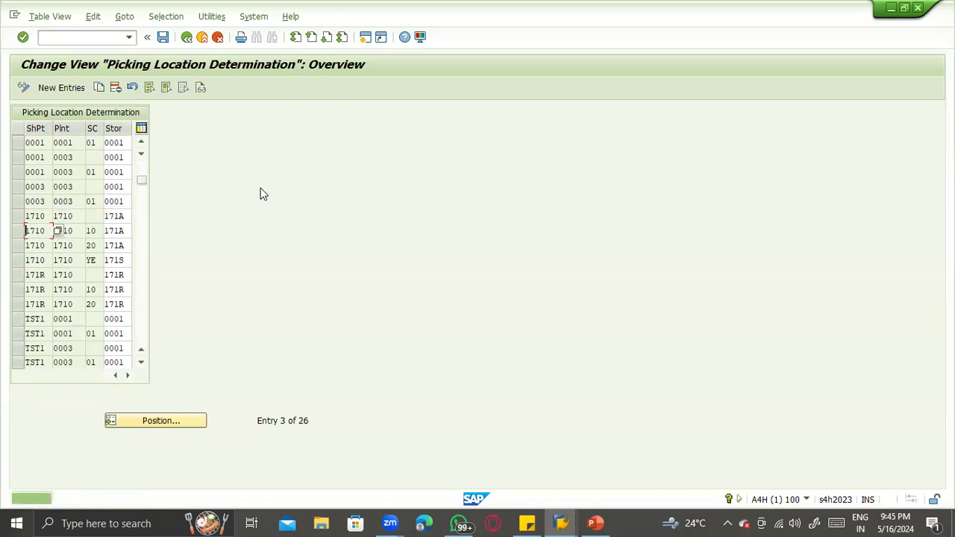
# Check the remaining picking location entries and return to the overview of shipping points assigned to plants.
pyautogui.click(137, 290)
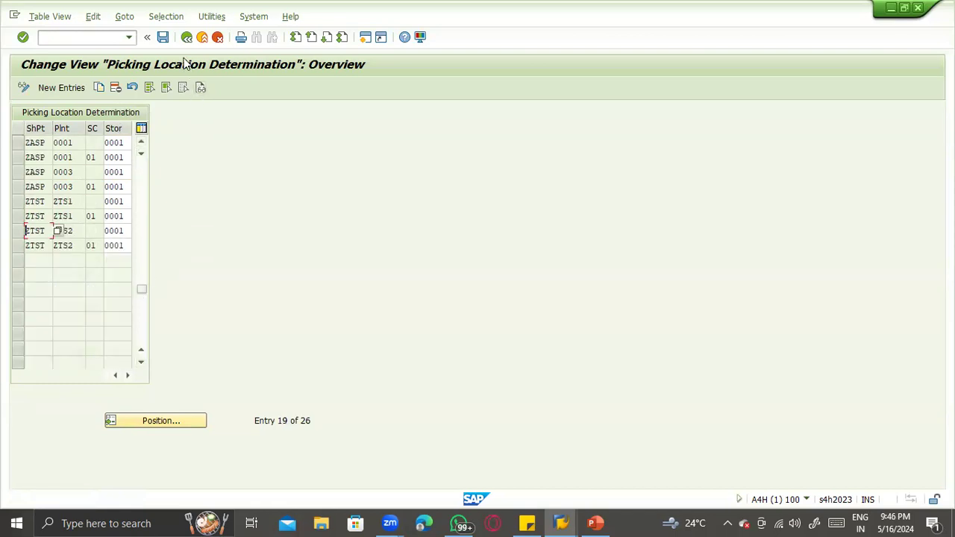
pyautogui.click(187, 37)
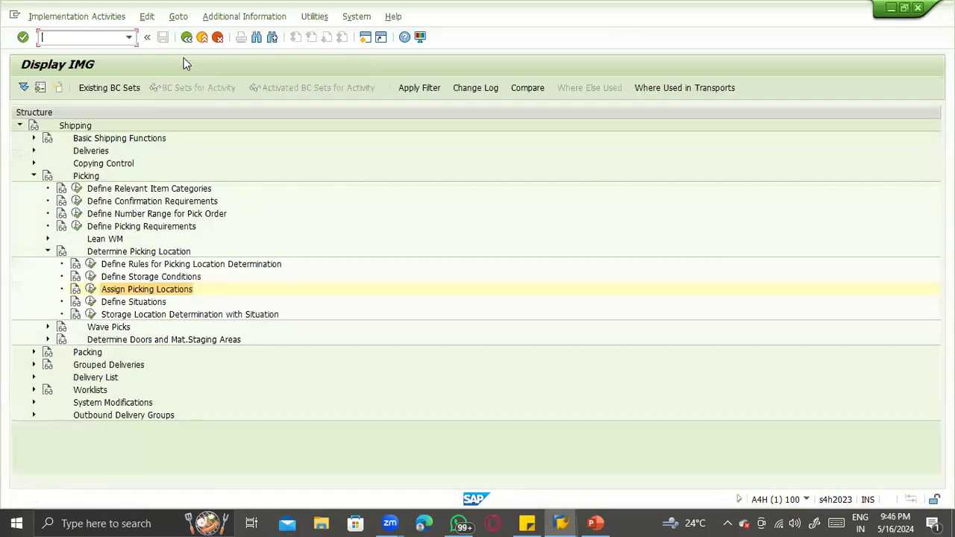
pyautogui.click(186, 37)
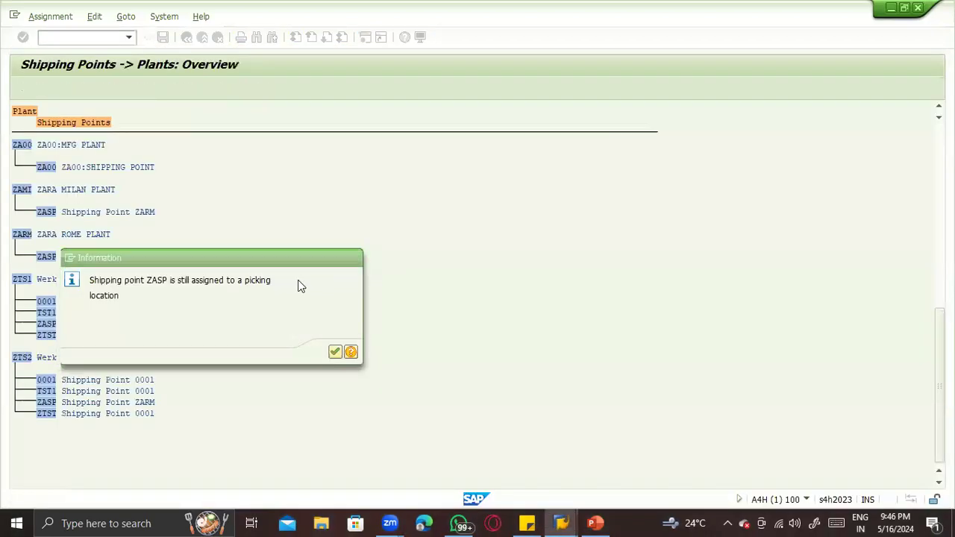
pyautogui.press('Return')
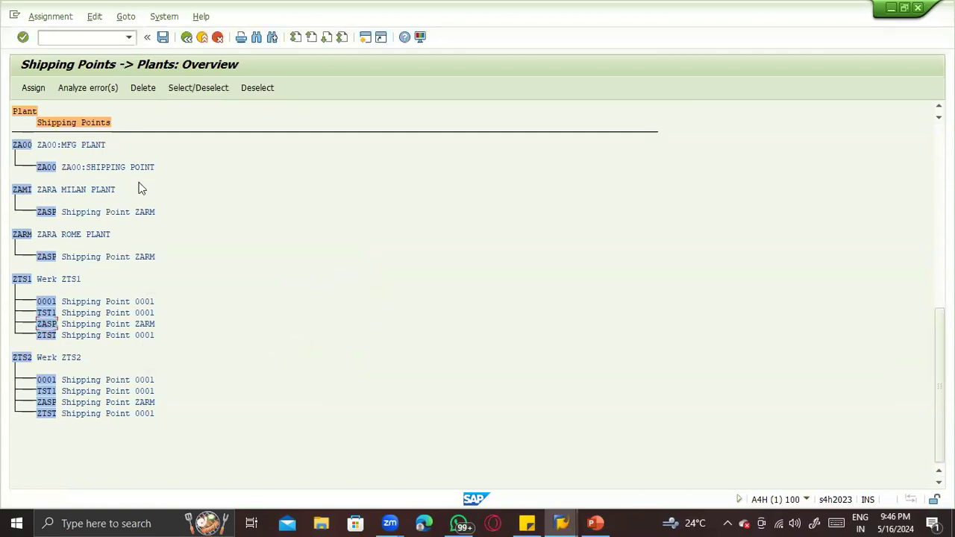
# Try to delete the assignments of shipping points ZASP and 0001 to plant ZTS1.
pyautogui.click(149, 90)
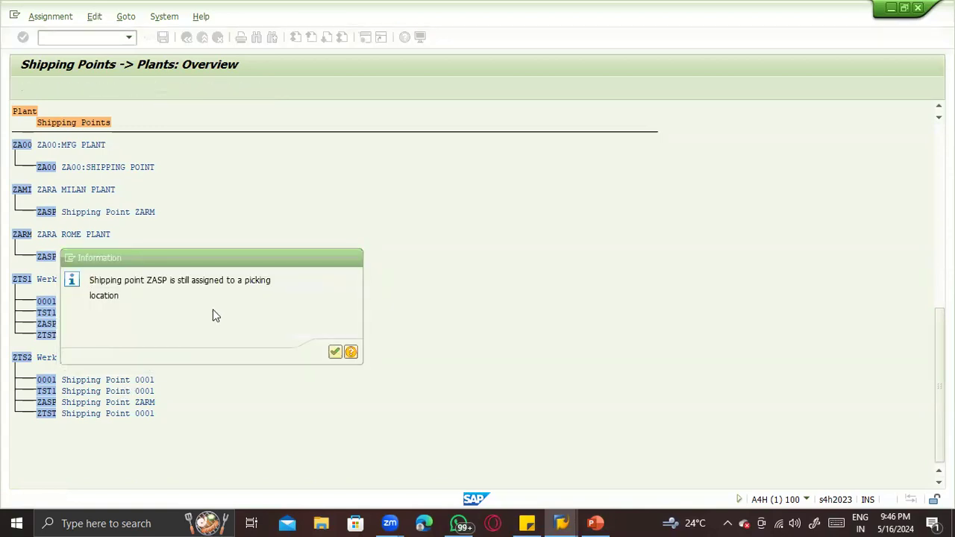
pyautogui.press('Return')
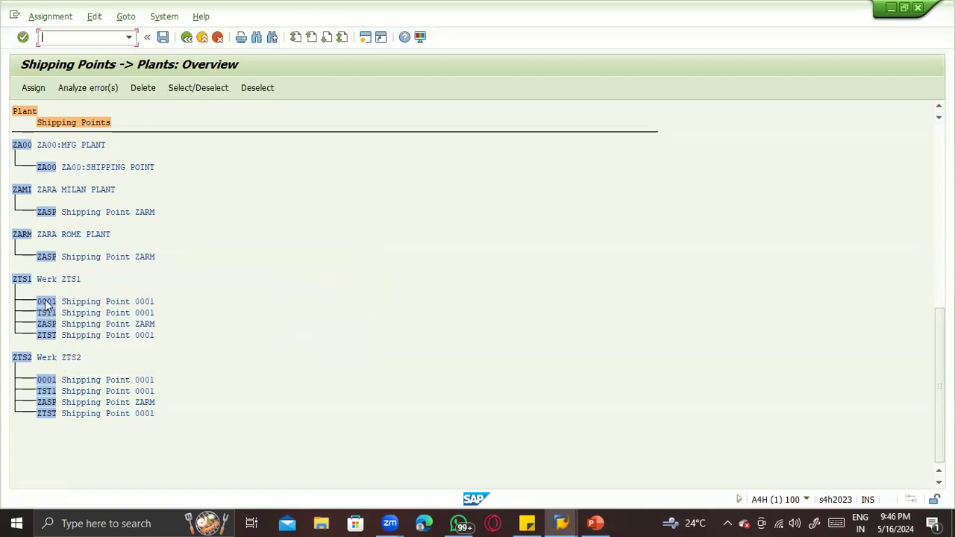
pyautogui.click(143, 89)
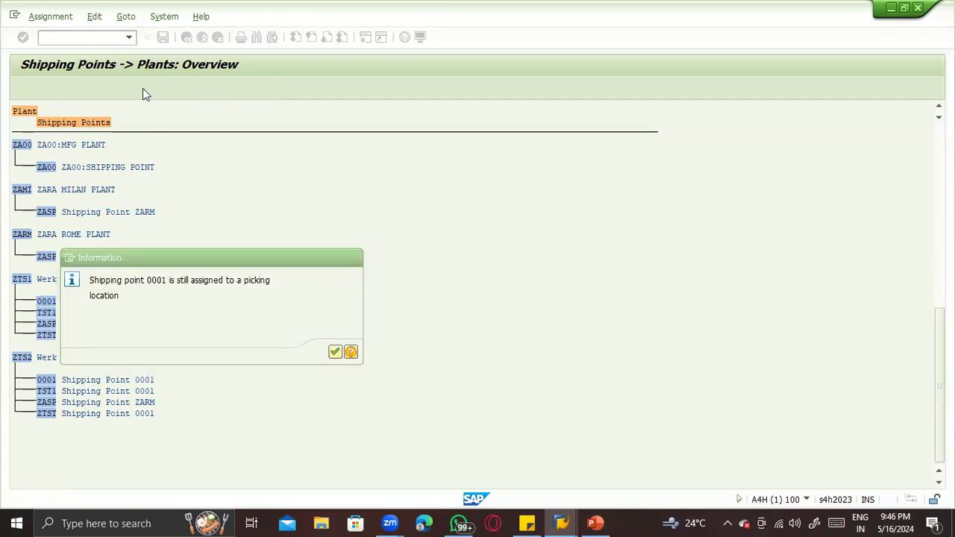
pyautogui.press('Return')
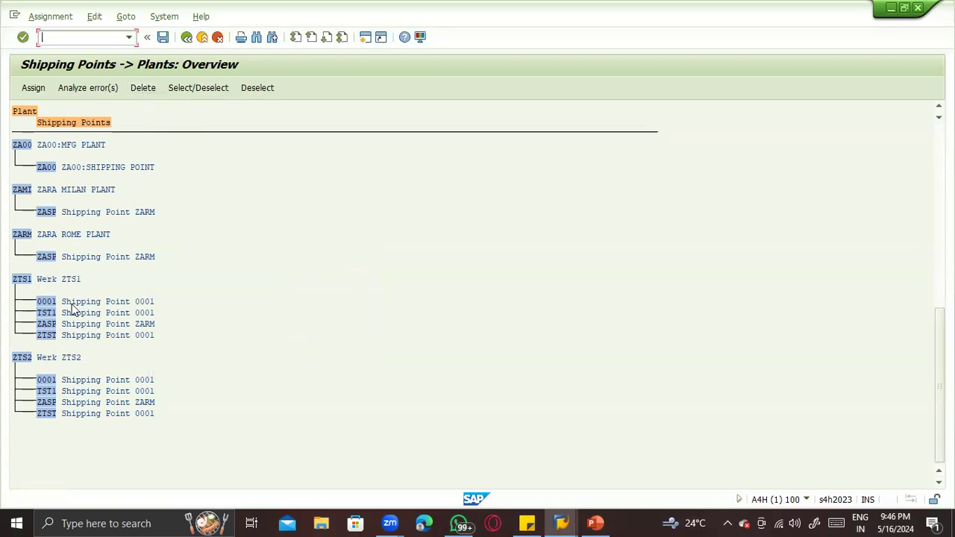
# Retry deleting ZASP's assignment to plant ZTS1 and follow the message help's Customizing link to open Assign Picking Locations.
pyautogui.doubleClick(47, 326)
pyautogui.click(147, 89)
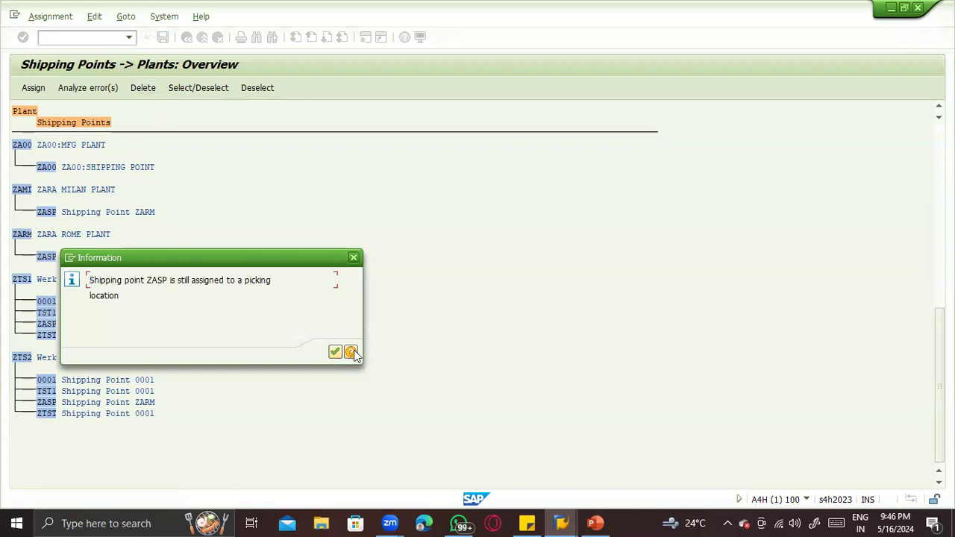
pyautogui.click(351, 352)
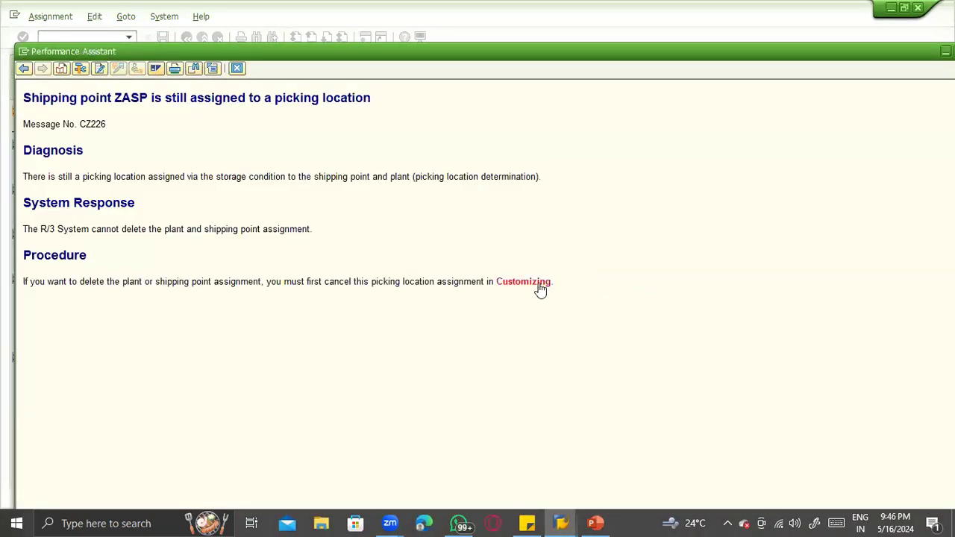
pyautogui.click(540, 285)
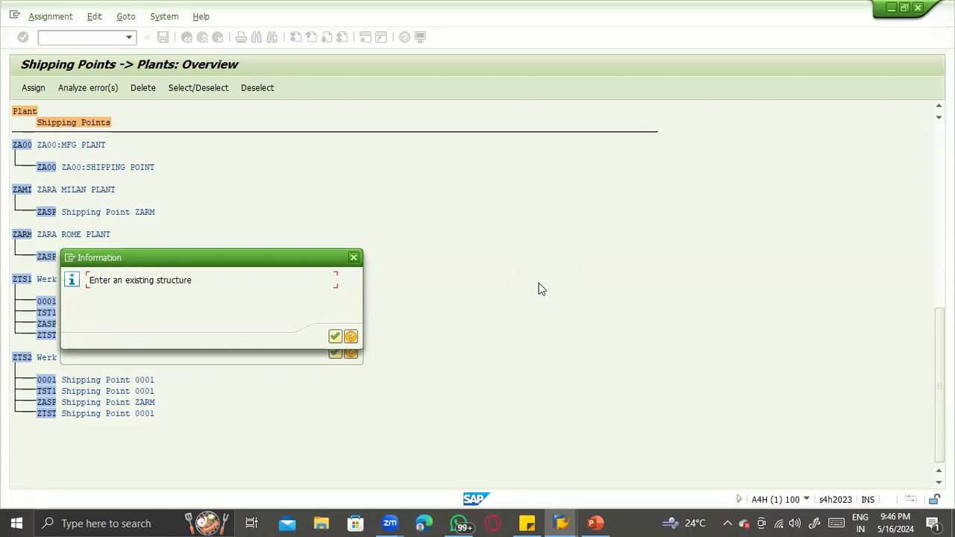
pyautogui.press('Return')
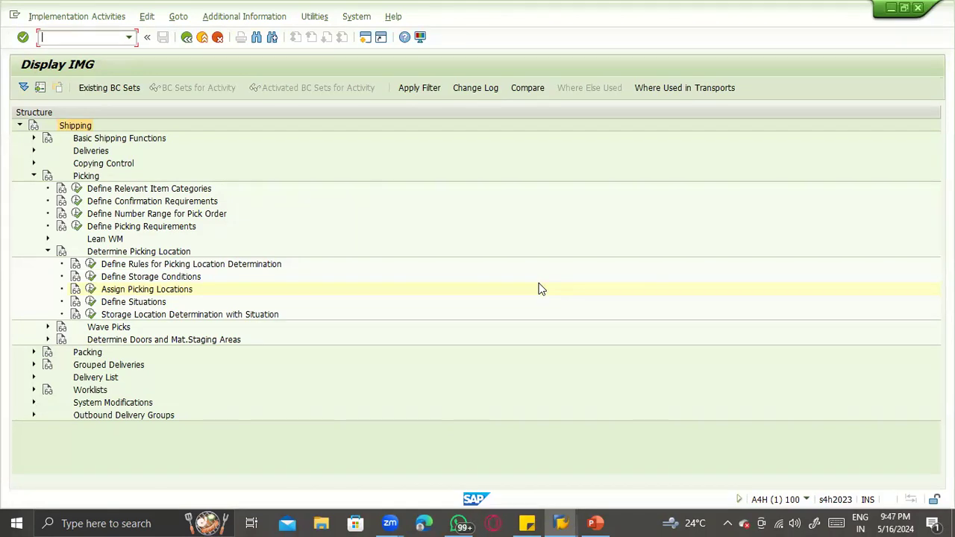
pyautogui.click(91, 289)
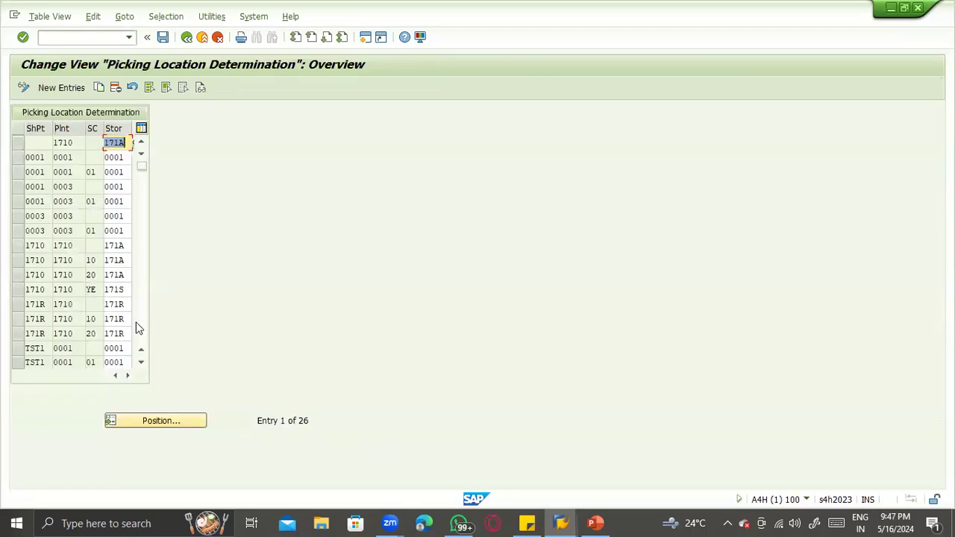
# Delete shipping point ZASP's picking location entries for plants 0001 and 0003, and save with the proposed customizing request.
pyautogui.click(141, 324)
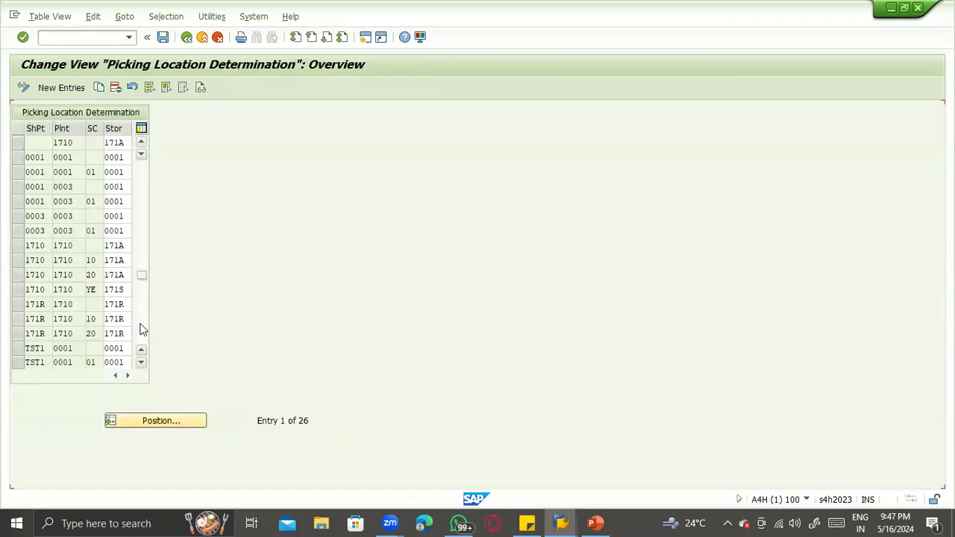
pyautogui.click(141, 328)
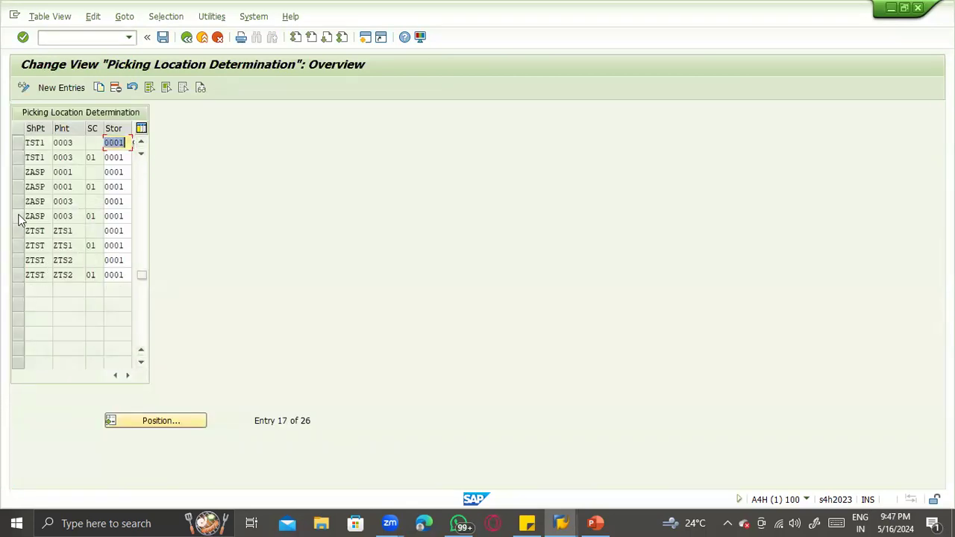
pyautogui.moveTo(21, 216); pyautogui.dragTo(21, 172)
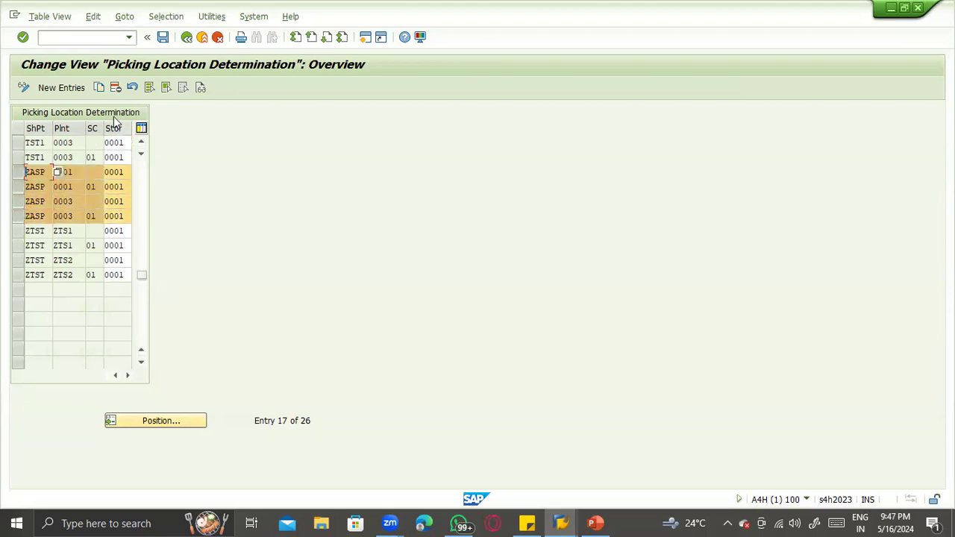
pyautogui.click(115, 88)
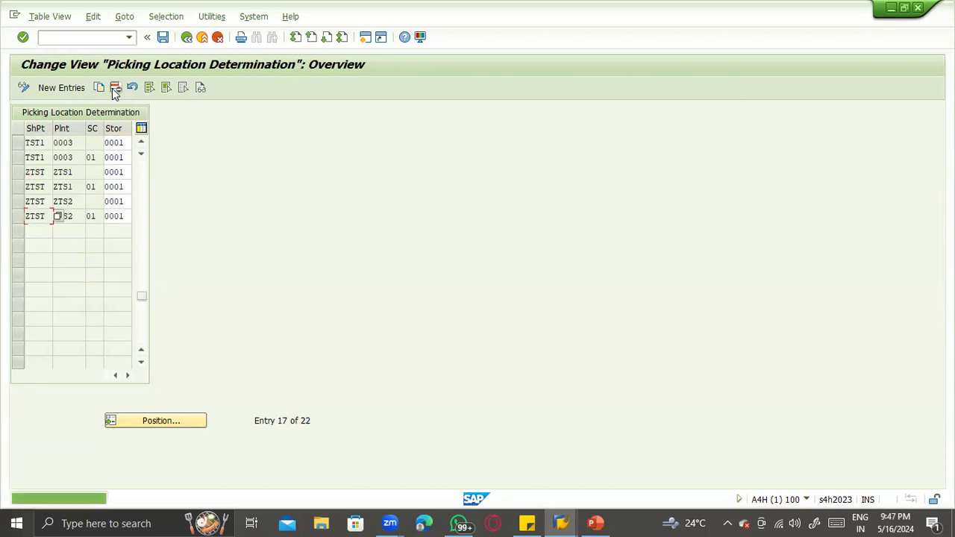
pyautogui.press('F3')
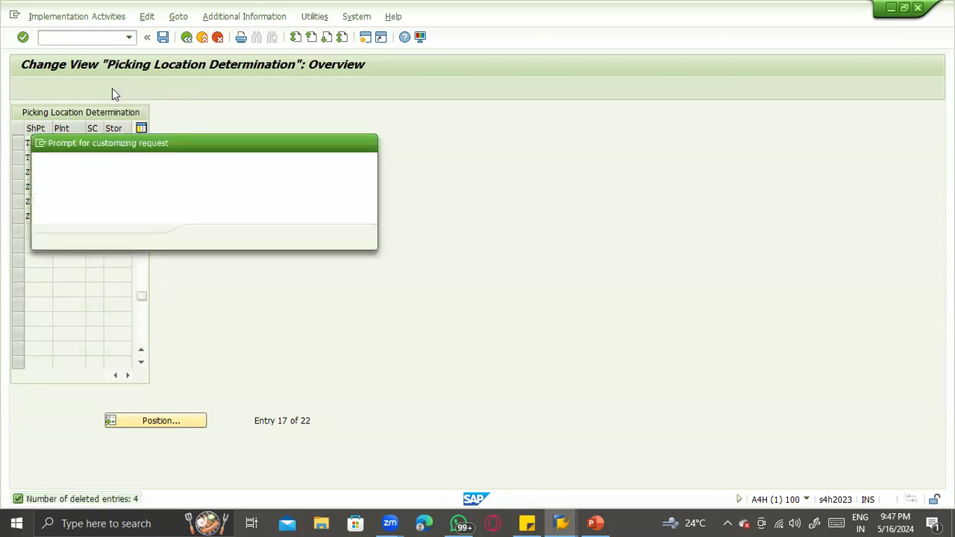
pyautogui.press('Return')
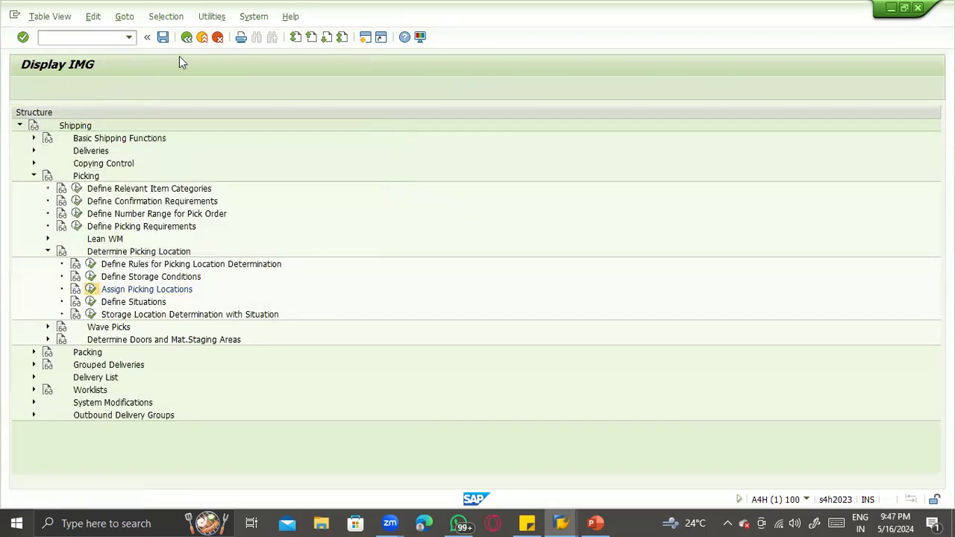
# Leave the picking location customizing, close the message, and return to the overview of shipping points assigned to plants.
pyautogui.press('F3')
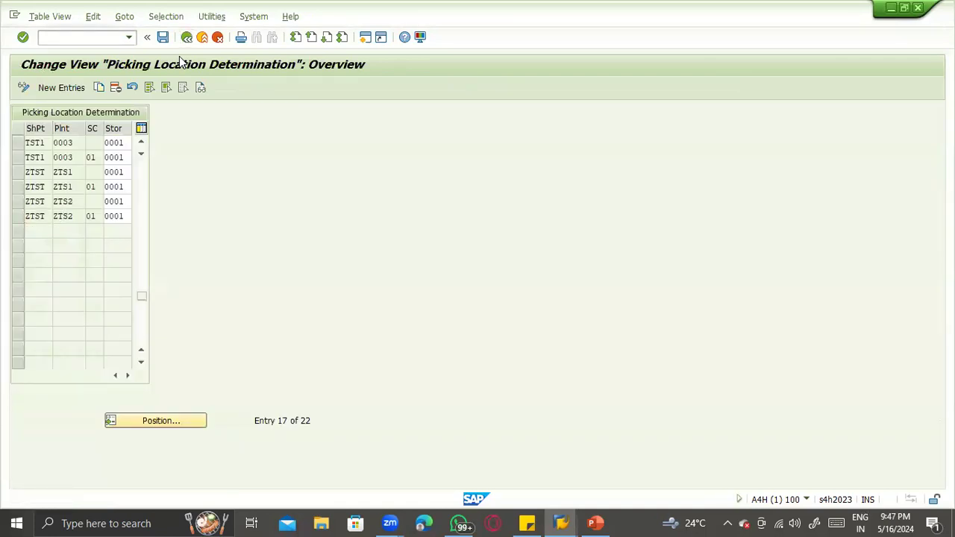
pyautogui.press('F3')
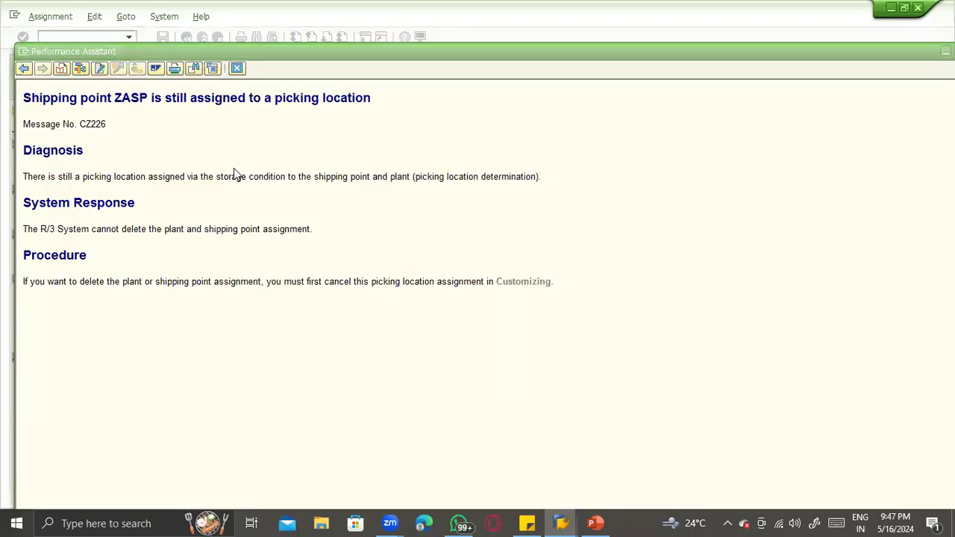
pyautogui.press('Escape')
pyautogui.doubleClick(148, 277)
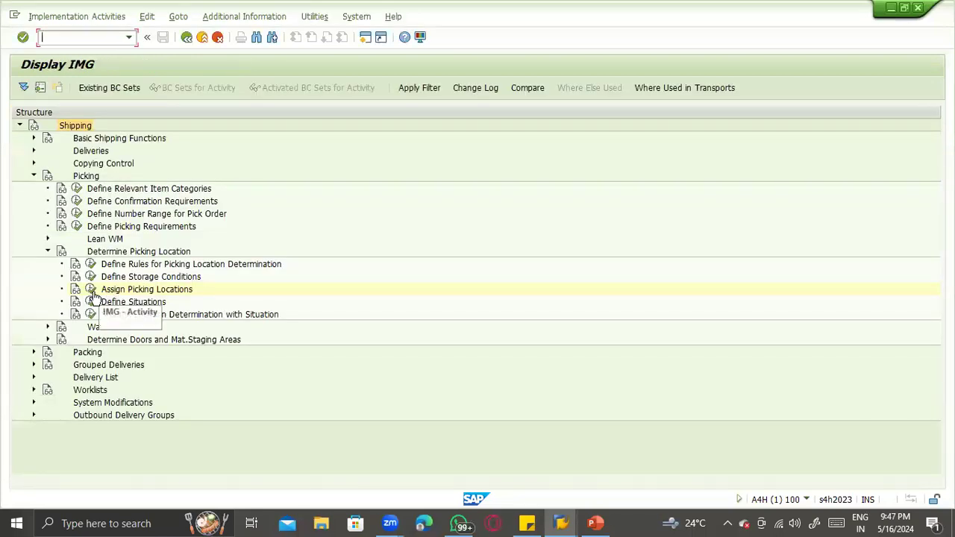
pyautogui.click(91, 291)
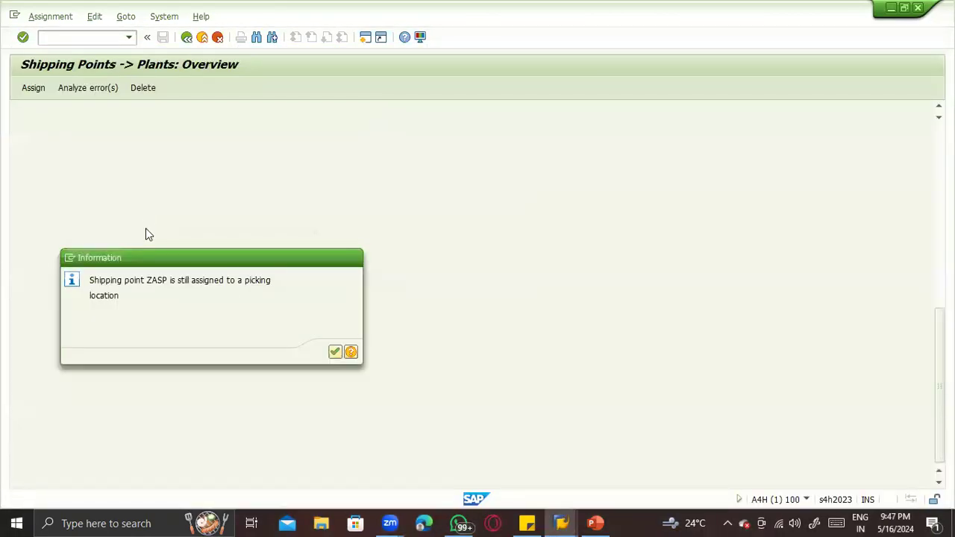
pyautogui.click(354, 256)
# Try to delete shipping point ZASP's assignment to plant ZTS1 and save with the proposed customizing request.
pyautogui.click(48, 325)
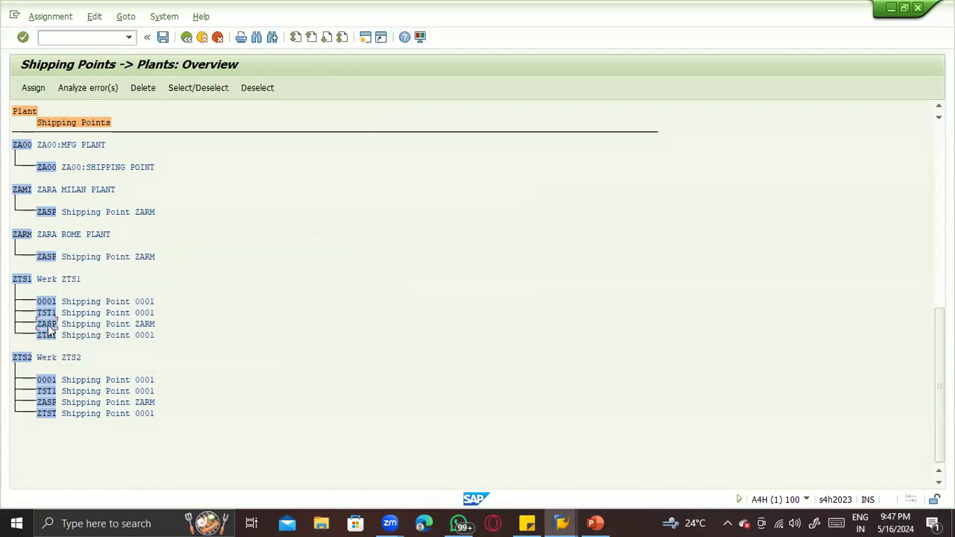
pyautogui.click(144, 89)
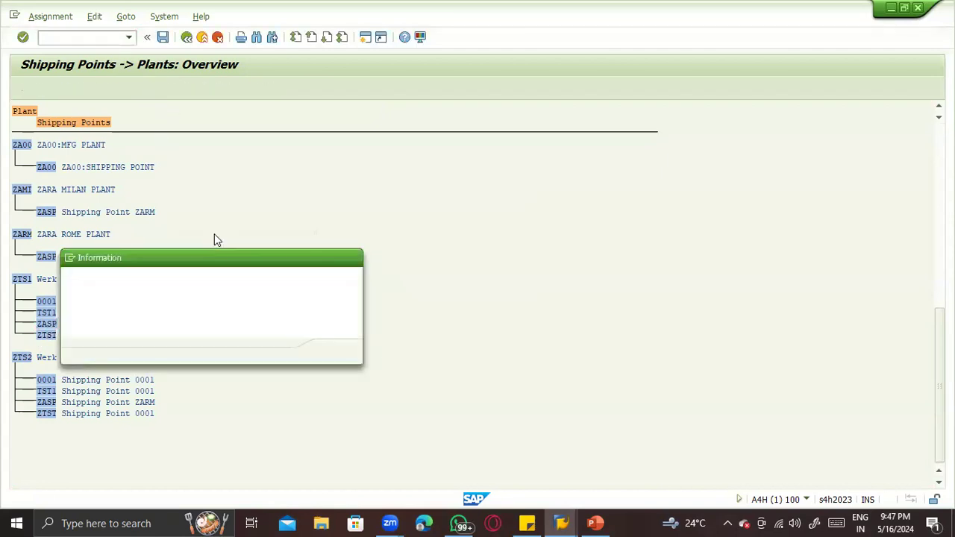
pyautogui.press('Return')
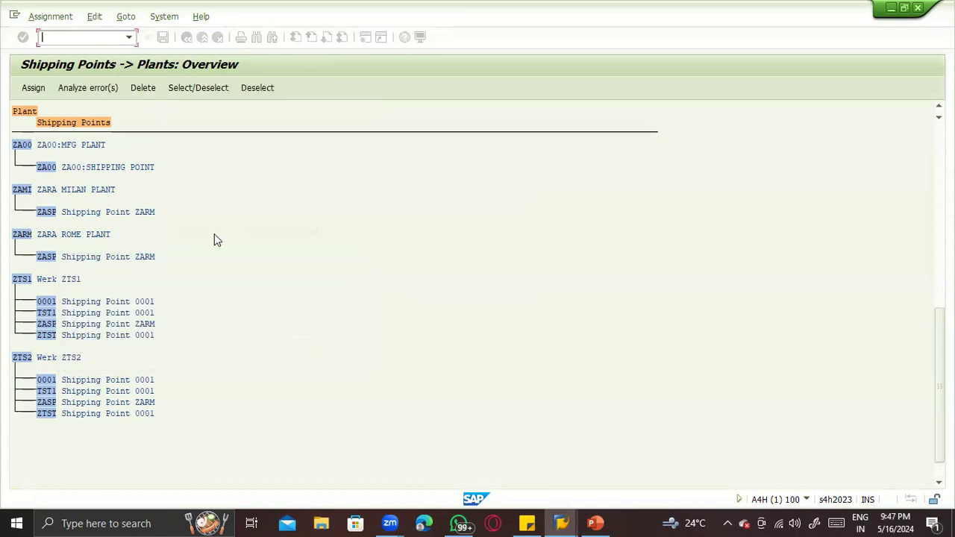
pyautogui.hotkey('ctrl', 's')
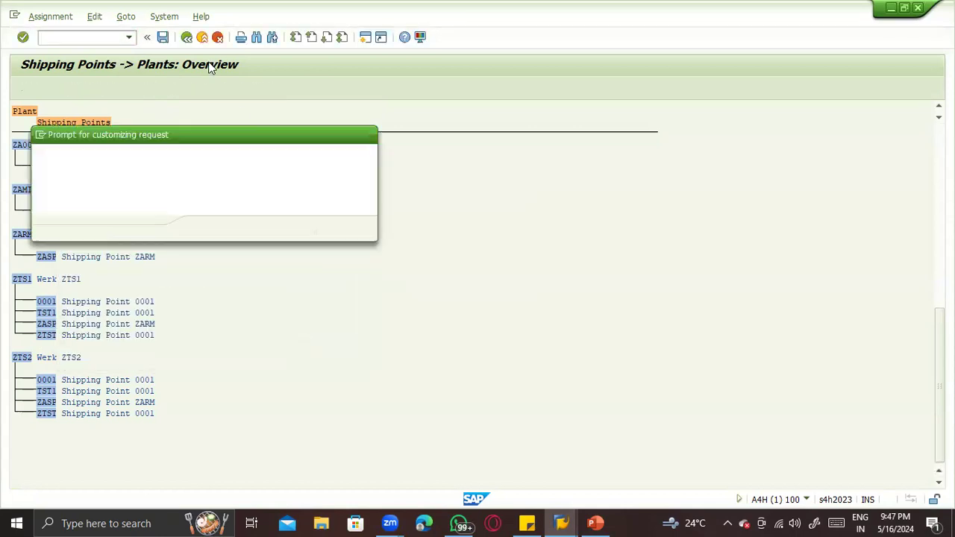
pyautogui.press('Return')
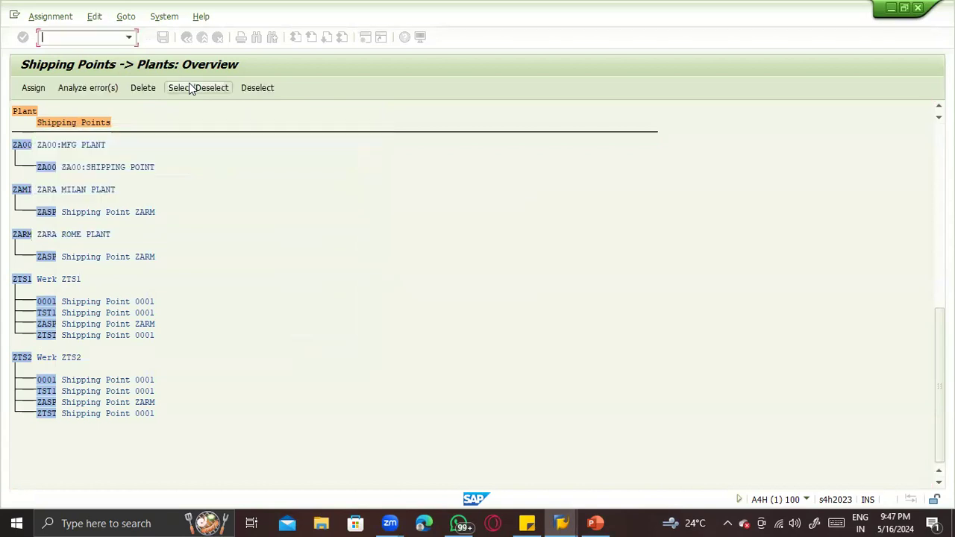
# Try to delete shipping point ZASP's assignment to plant ZTS2 and save.
pyautogui.click(46, 403)
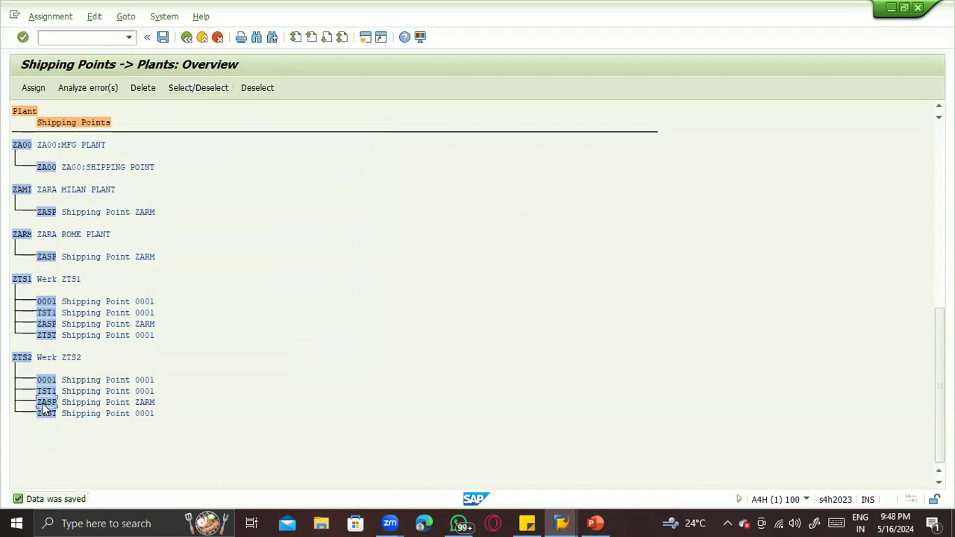
pyautogui.click(143, 88)
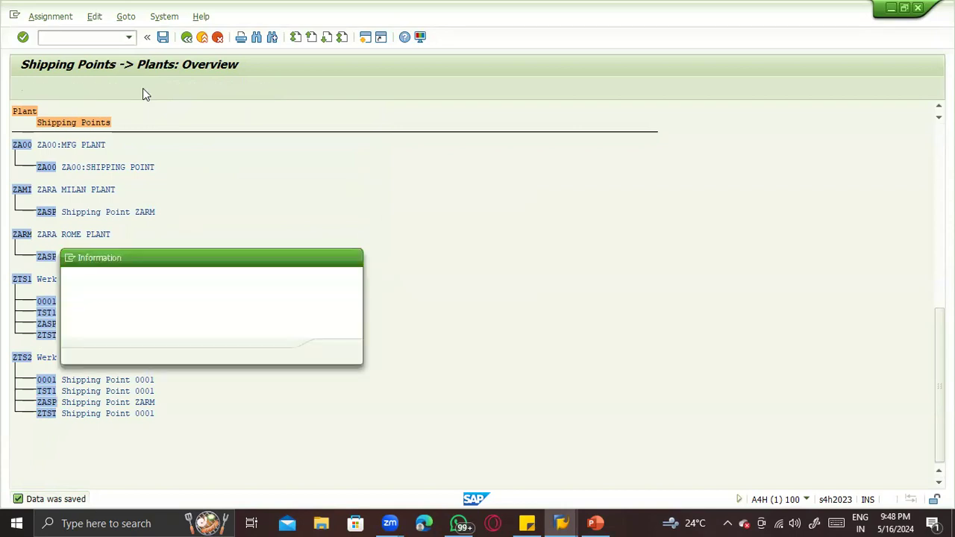
pyautogui.press('Return')
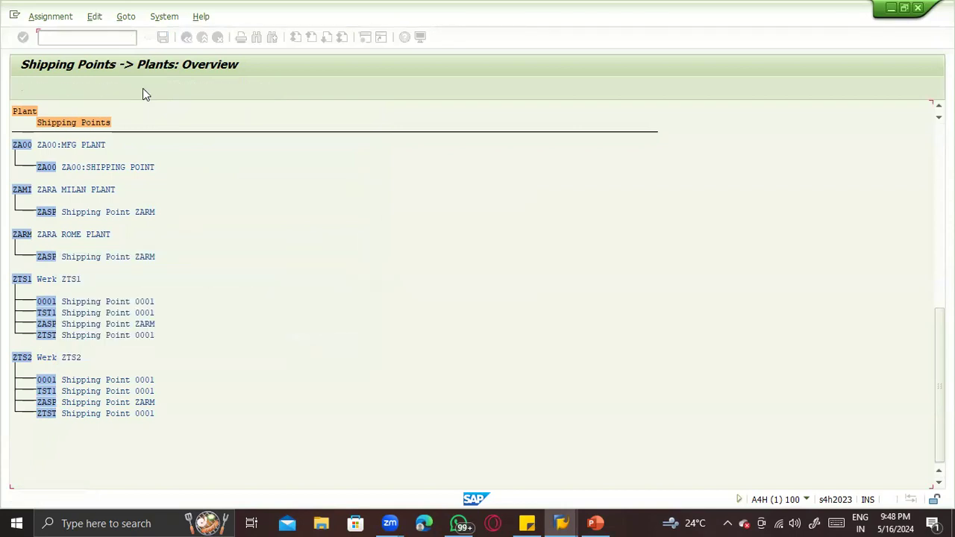
pyautogui.hotkey('ctrl', 's')
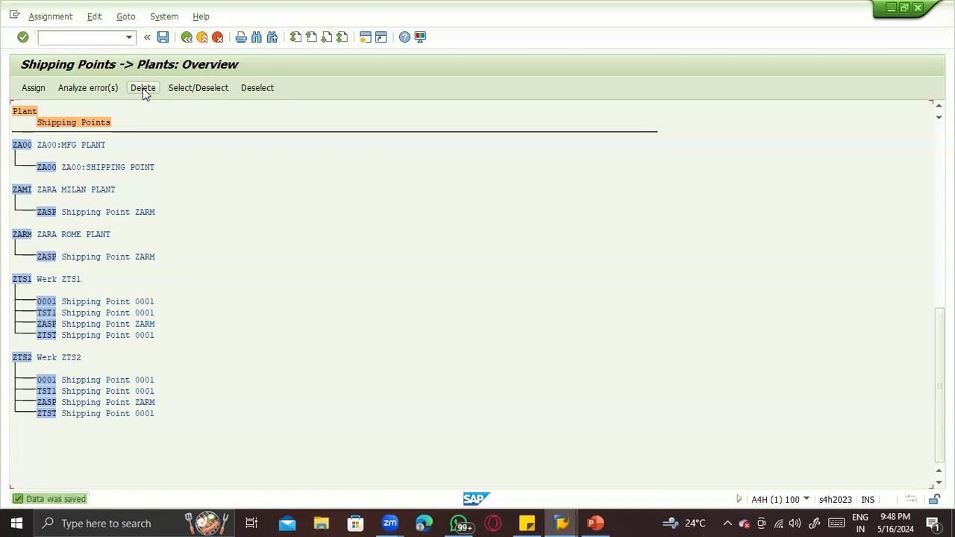
pyautogui.click(22, 281)
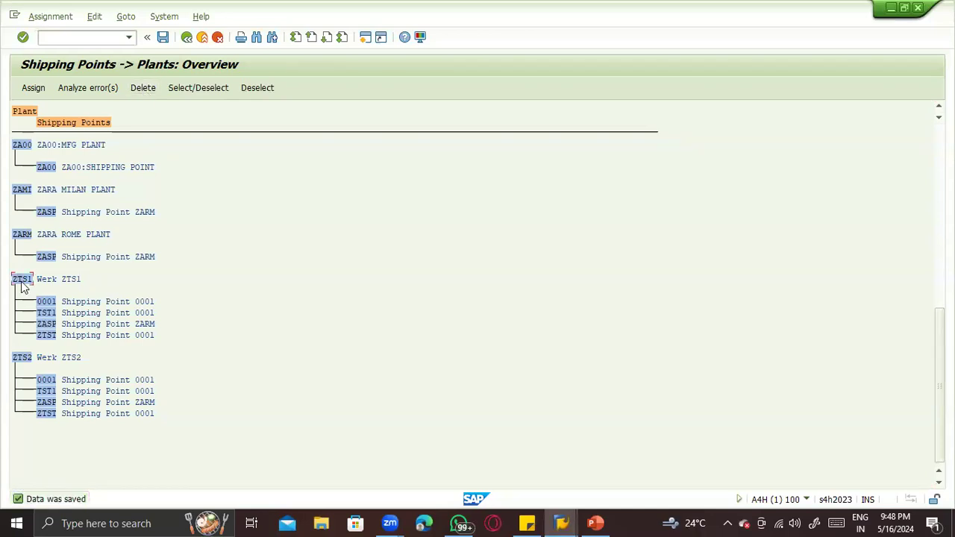
pyautogui.click(37, 88)
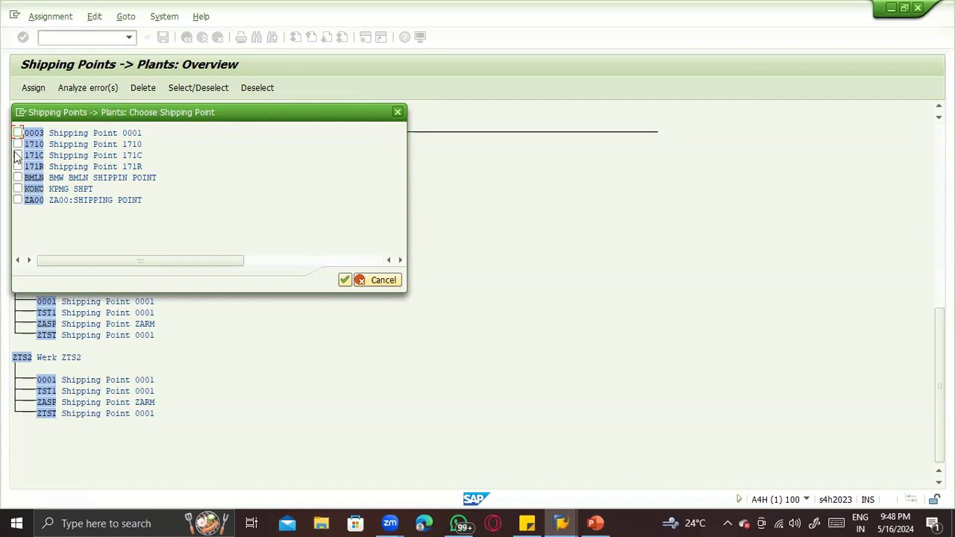
pyautogui.click(398, 114)
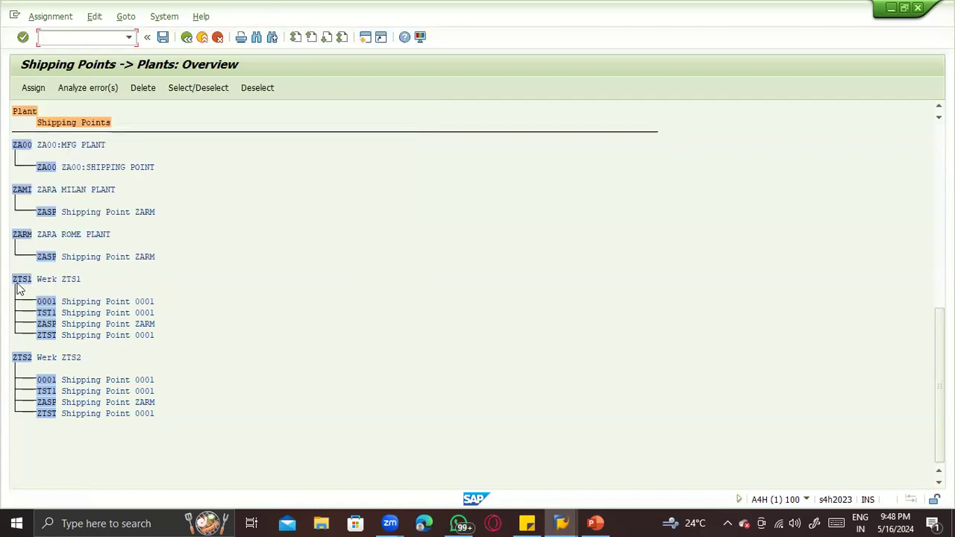
# Compare the shipping points assigned to plant 0001 and try again to delete ZASP's assignment to plant ZTS1.
pyautogui.click(47, 335)
pyautogui.moveTo(939, 373); pyautogui.dragTo(939, 185)
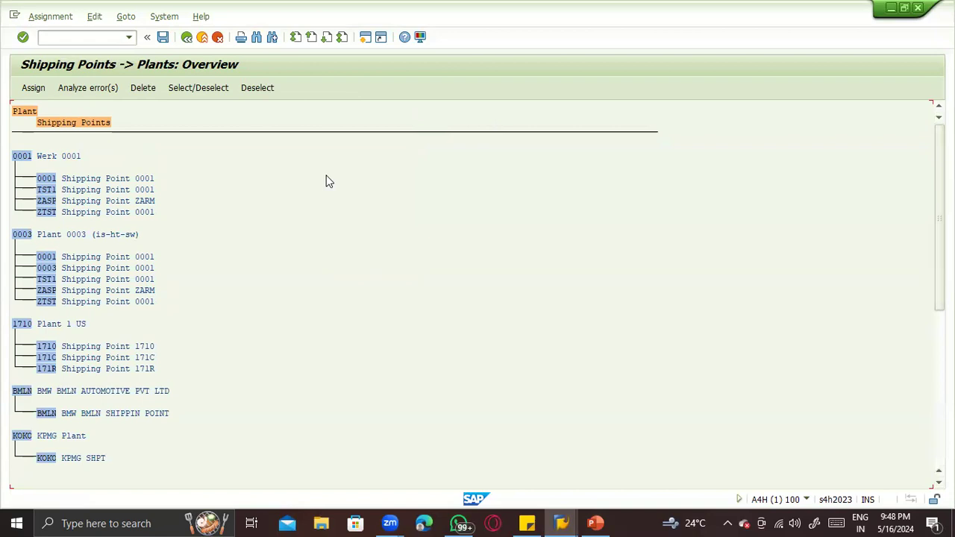
pyautogui.click(42, 189)
pyautogui.click(42, 212)
pyautogui.scroll(-10, 217, 322)
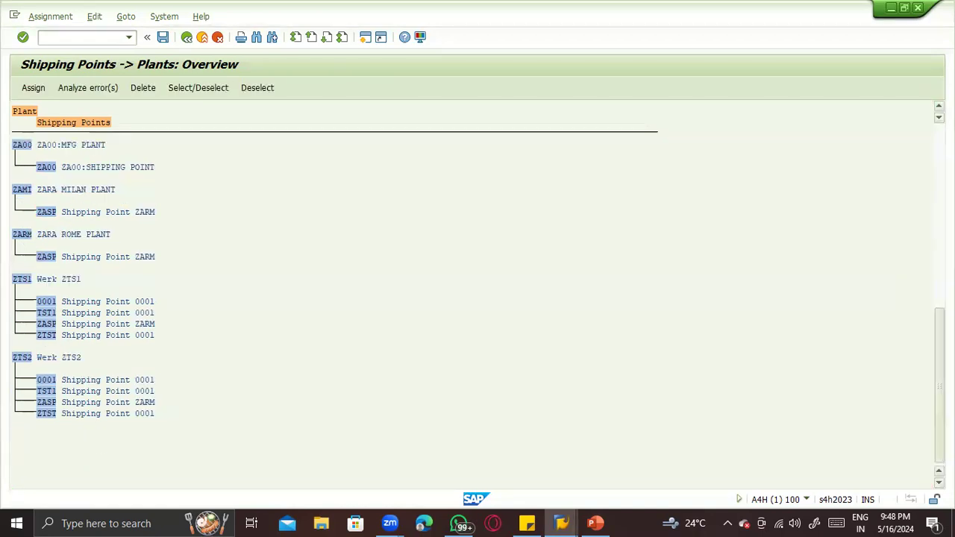
pyautogui.click(97, 324)
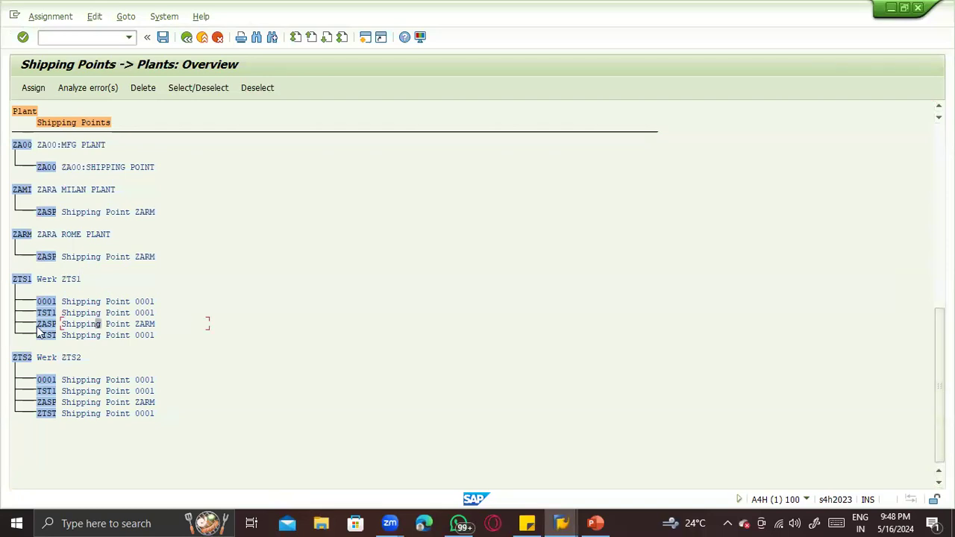
pyautogui.click(50, 325)
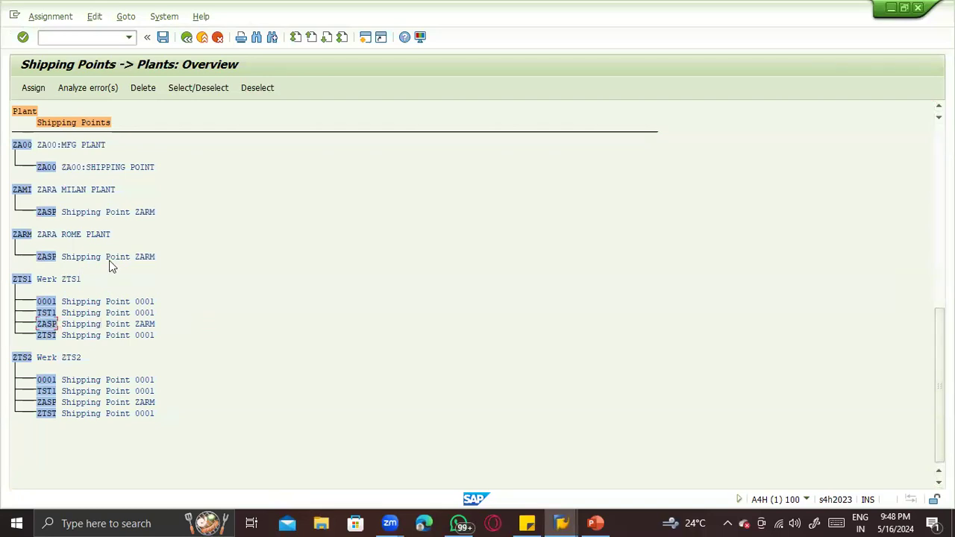
pyautogui.click(144, 88)
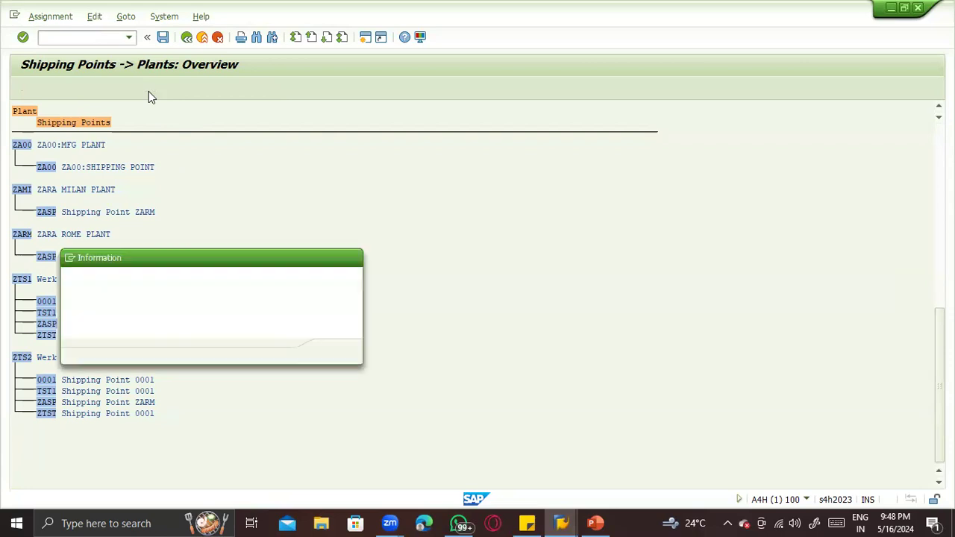
pyautogui.press('Return')
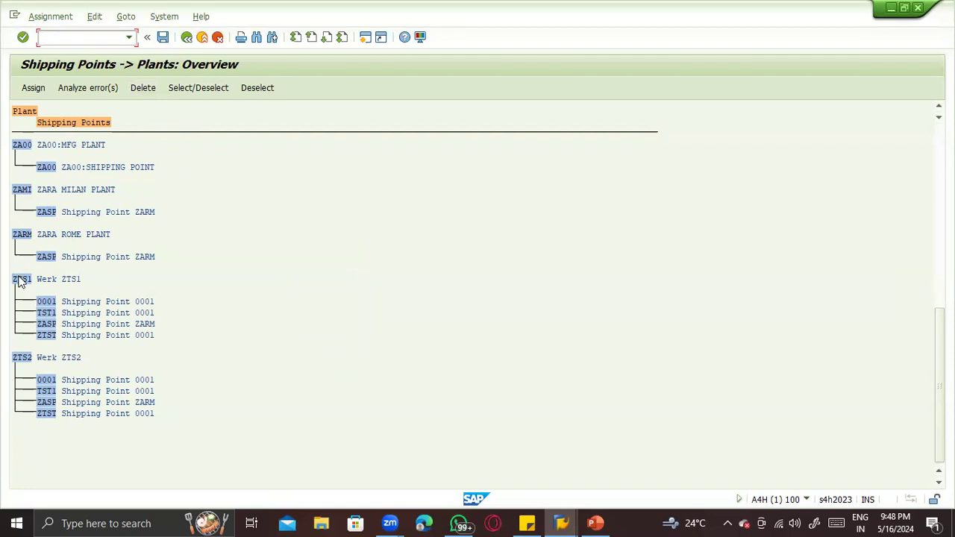
# Leave the overview of shipping points assigned to plants and save the changed assignments.
pyautogui.click(46, 335)
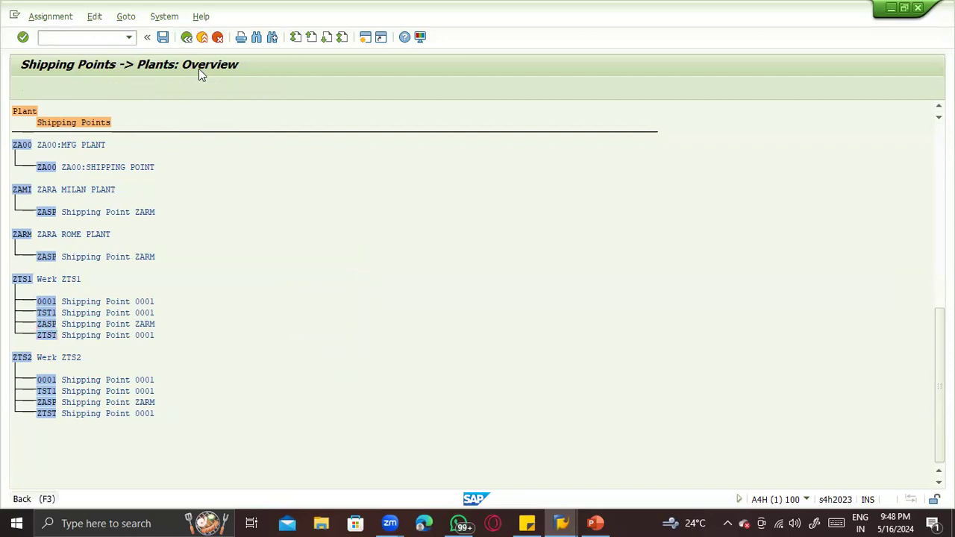
pyautogui.press('F3')
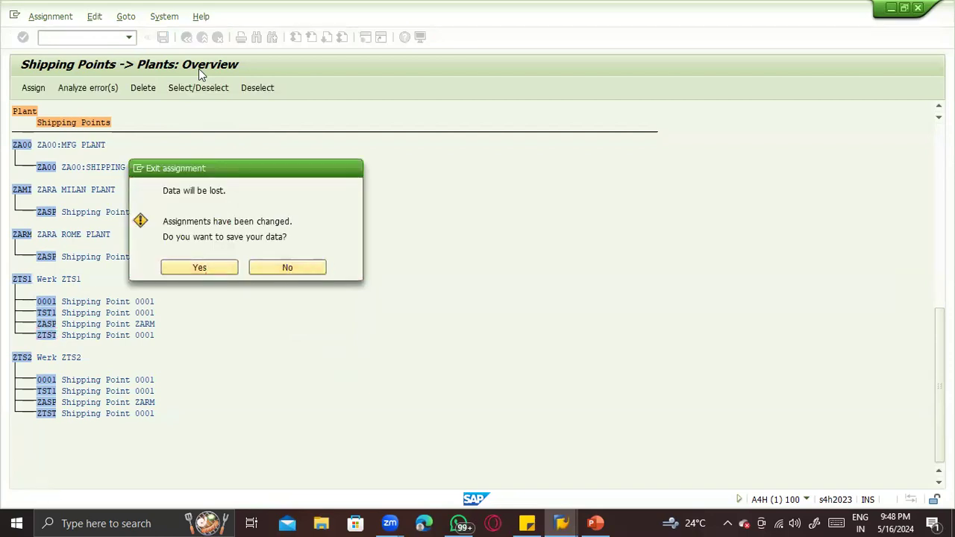
pyautogui.press('Left')
pyautogui.press('Return')
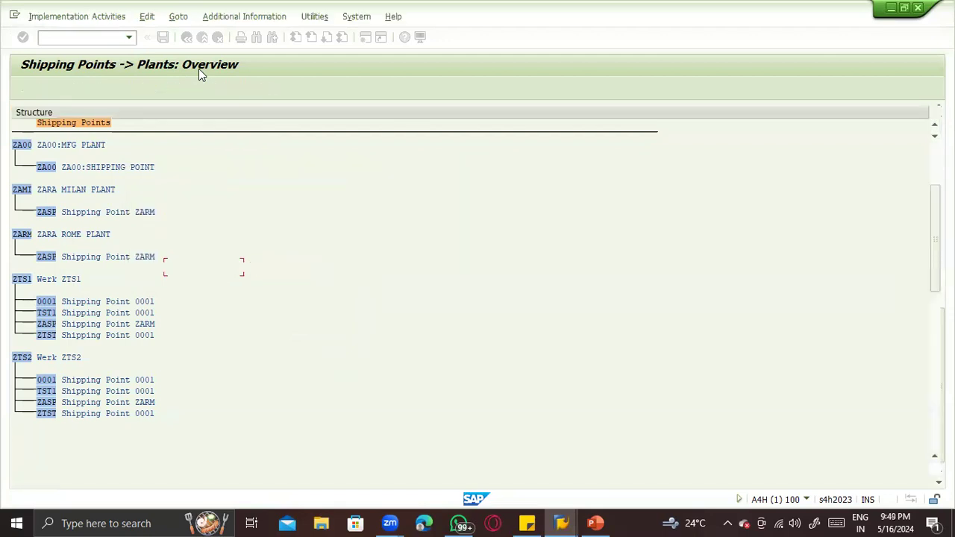
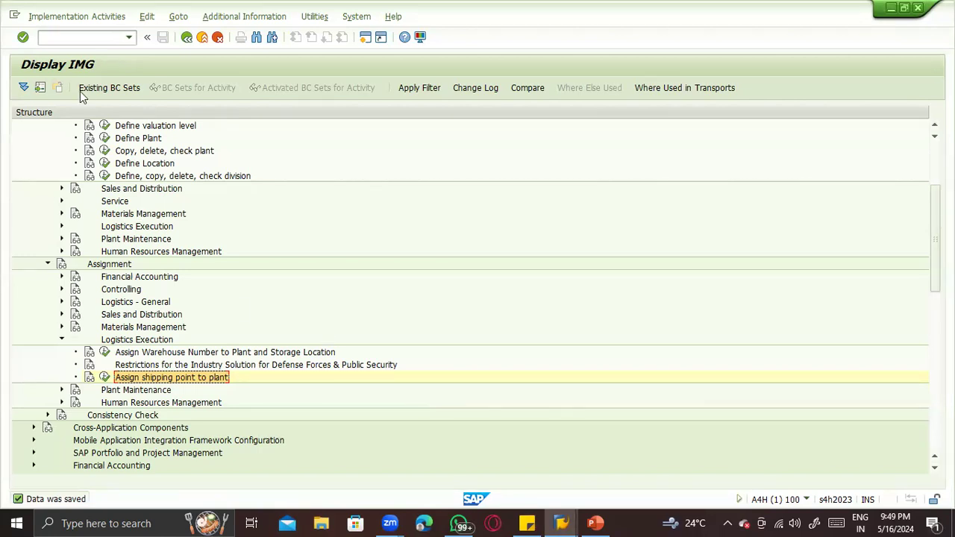
# Open the Create Material transaction MM01 in a new session.
pyautogui.click(45, 35)
pyautogui.write('/omm01')
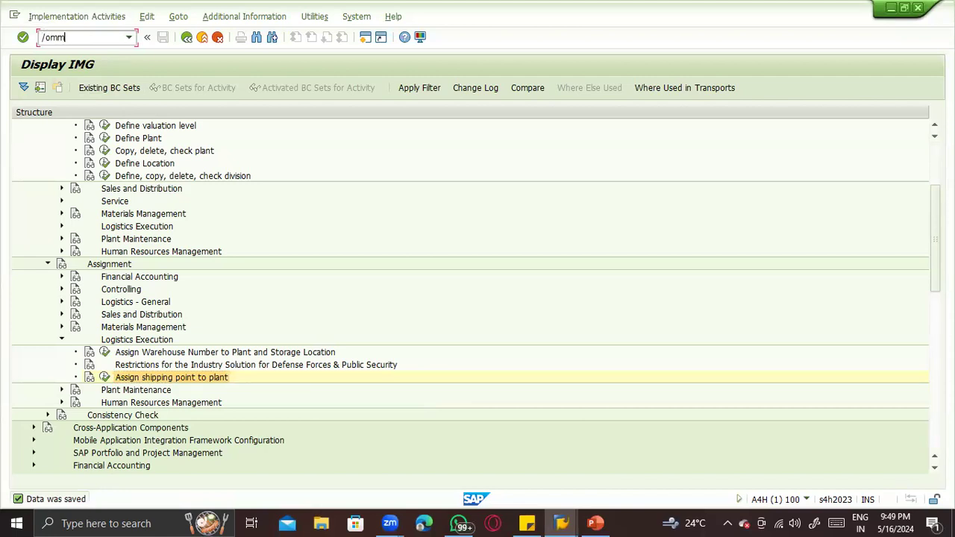
pyautogui.press('Return')
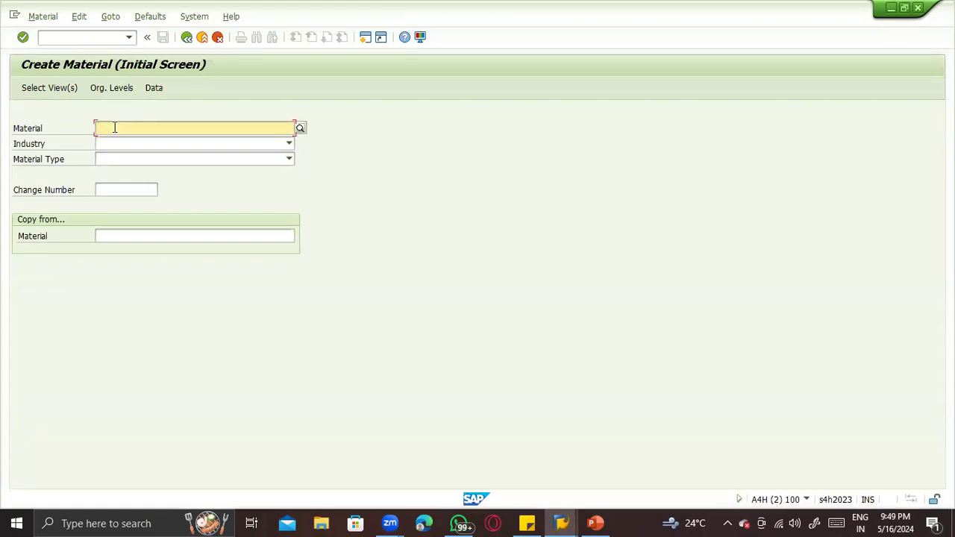
pyautogui.click(114, 128)
pyautogui.press('Down')
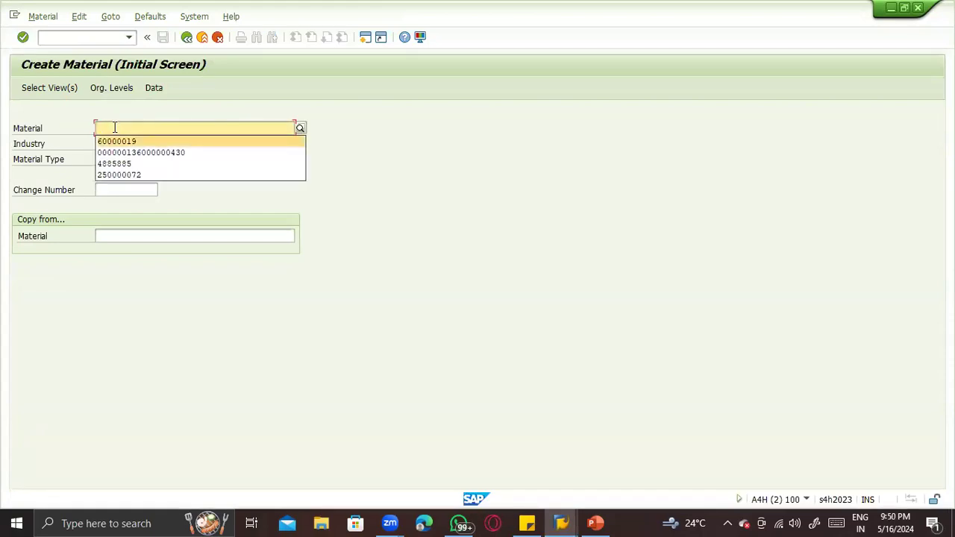
pyautogui.press('Return')
pyautogui.press('Return')
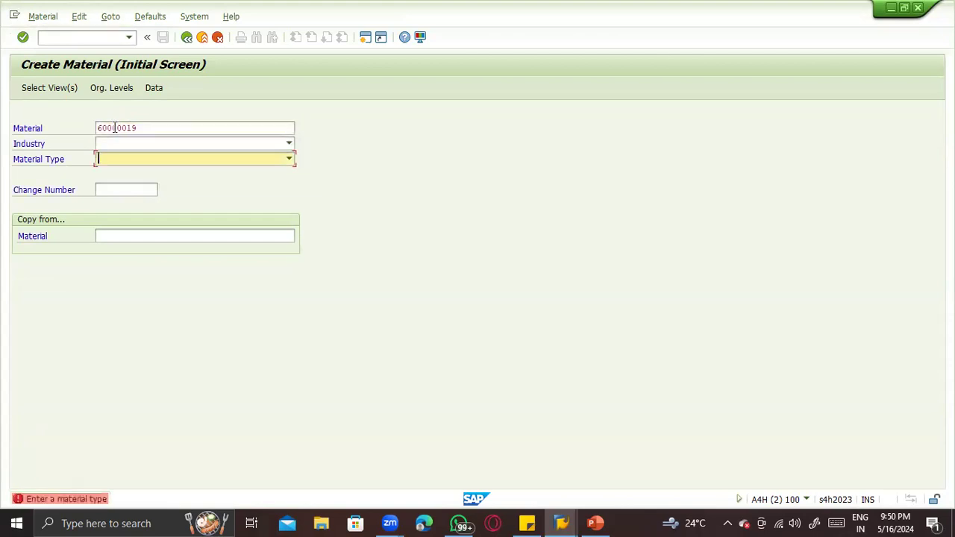
pyautogui.hotkey('shift', 'Tab')
pyautogui.hotkey('shift', 'Tab')
pyautogui.press('BackSpace')
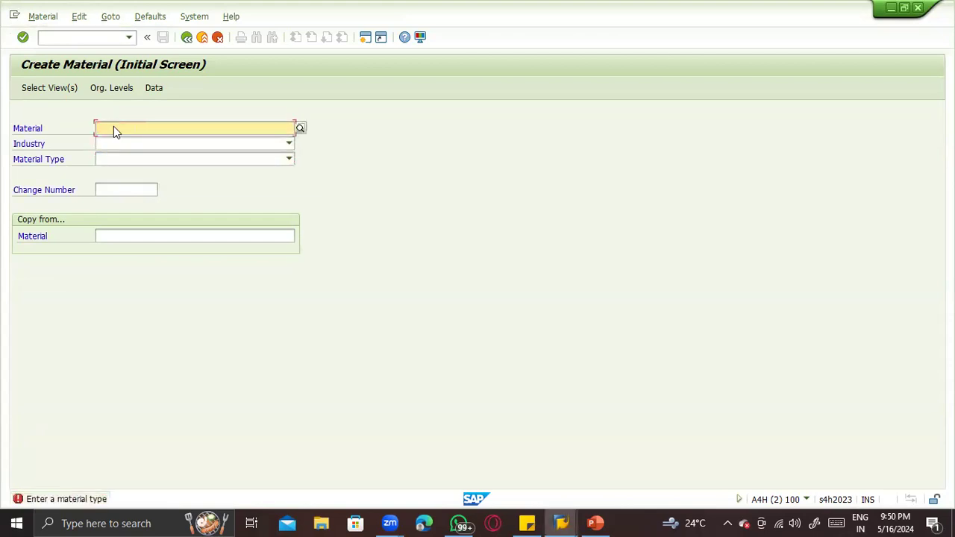
pyautogui.press('Down')
pyautogui.press('Down')
pyautogui.press('Return')
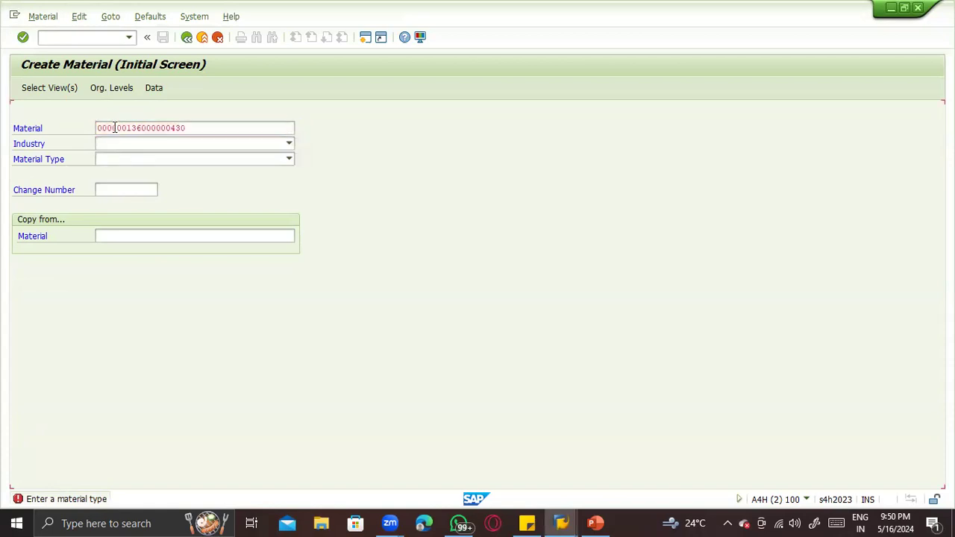
pyautogui.press('Return')
pyautogui.hotkey('shift', 'Tab')
pyautogui.hotkey('shift', 'Tab')
pyautogui.press('BackSpace')
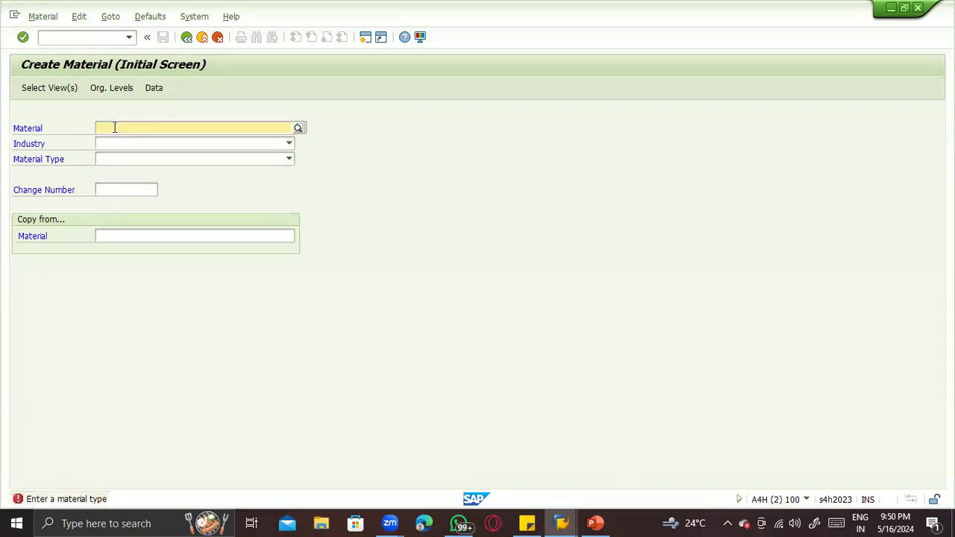
pyautogui.press('Down')
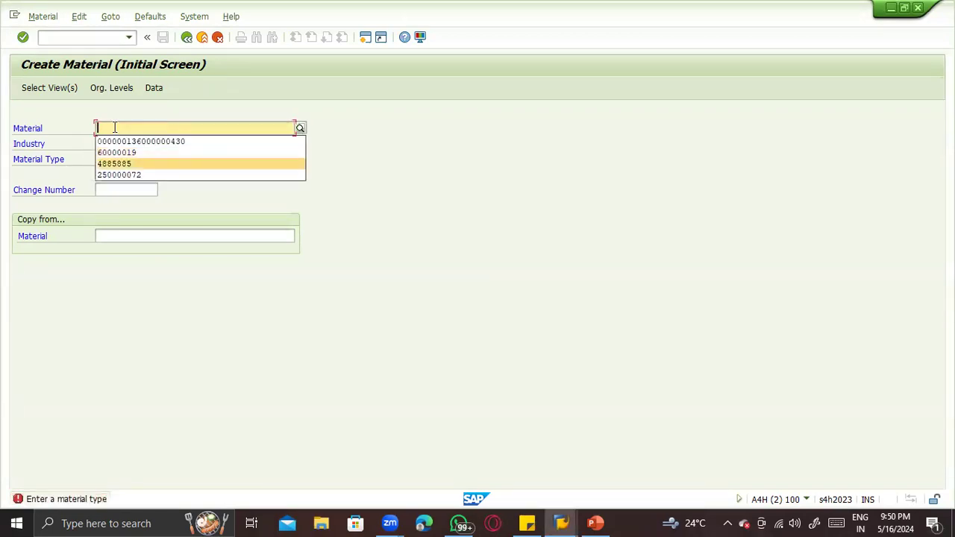
pyautogui.press('Return')
pyautogui.press('Return')
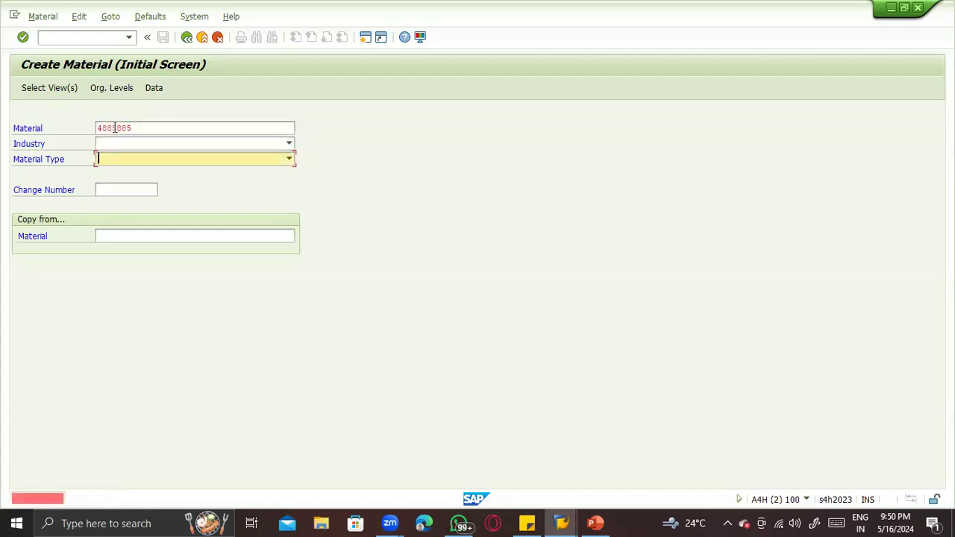
pyautogui.hotkey('shift', 'Tab')
pyautogui.hotkey('shift', 'Tab')
pyautogui.press('BackSpace')
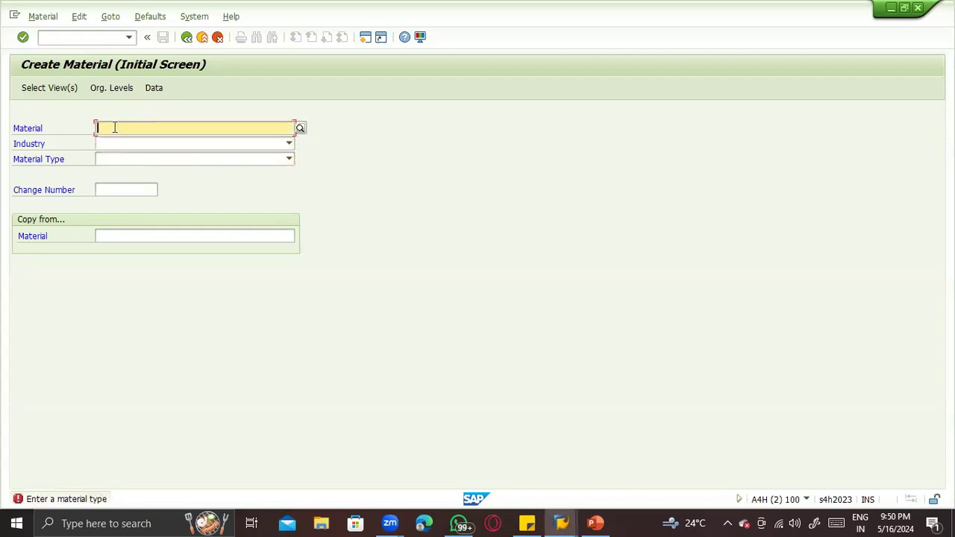
pyautogui.press('Down')
pyautogui.press('Down')
pyautogui.press('Down')
pyautogui.press('Down')
pyautogui.press('Return')
pyautogui.press('Return')
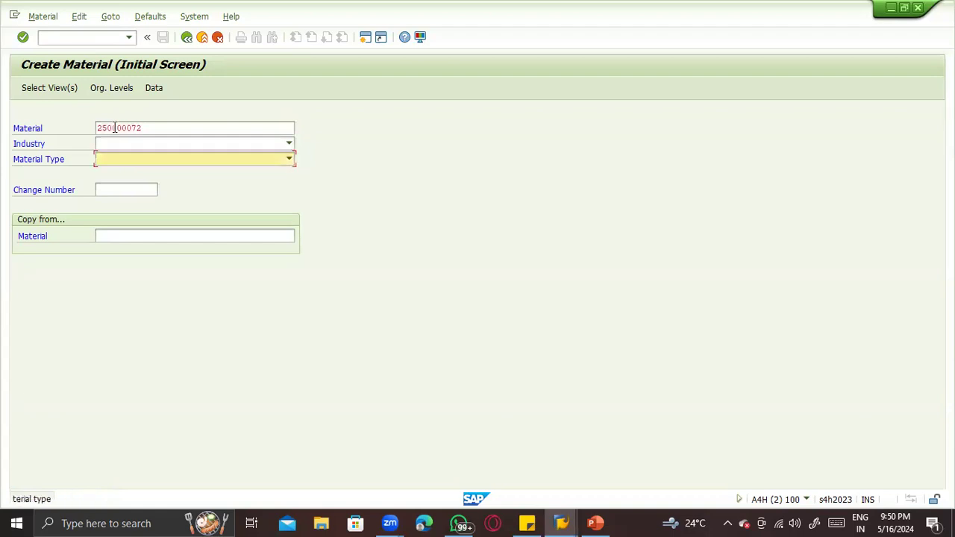
pyautogui.hotkey('shift', 'Tab')
pyautogui.hotkey('shift', 'Tab')
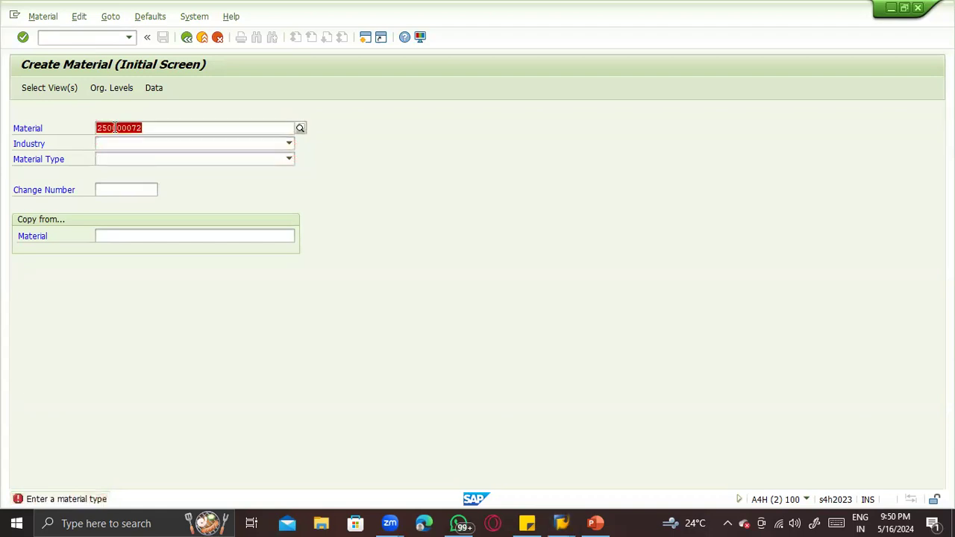
pyautogui.press('BackSpace')
# Set the industry to M Mechanical engineering and the material type to ZTST, leaving the material number empty.
pyautogui.press('Tab')
pyautogui.write('m')
pyautogui.press('Tab')
pyautogui.write('z')
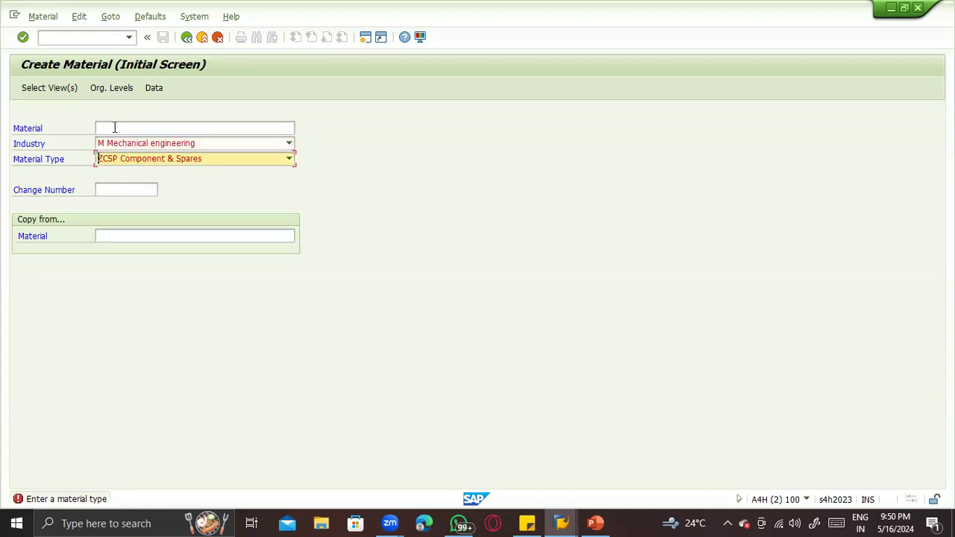
pyautogui.press('Right')
pyautogui.write('t')
pyautogui.click(114, 127)
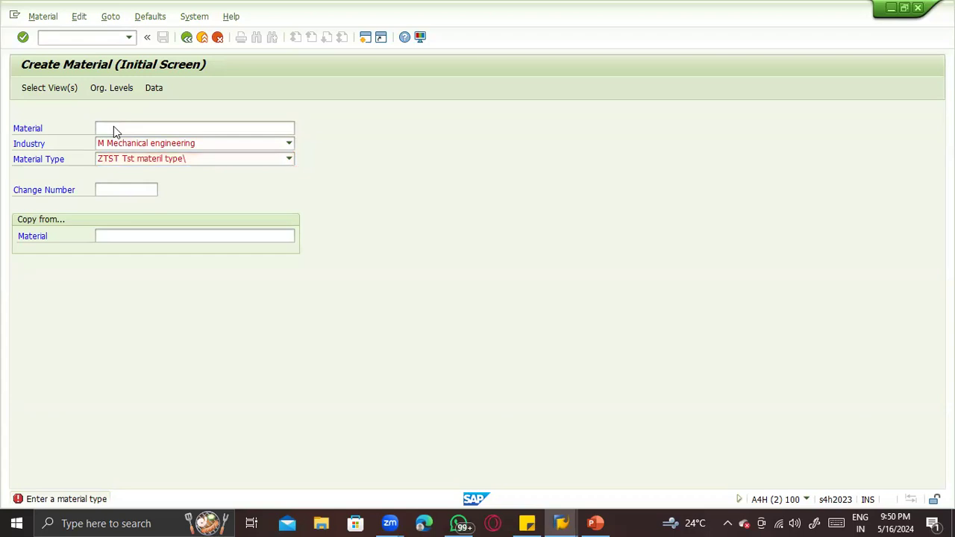
# Open the view selection and choose Basic Data 1, Sales Org. Data 1, Sales Org. Data 2, Sales General/Plant Data and Purchasing.
pyautogui.press('Return')
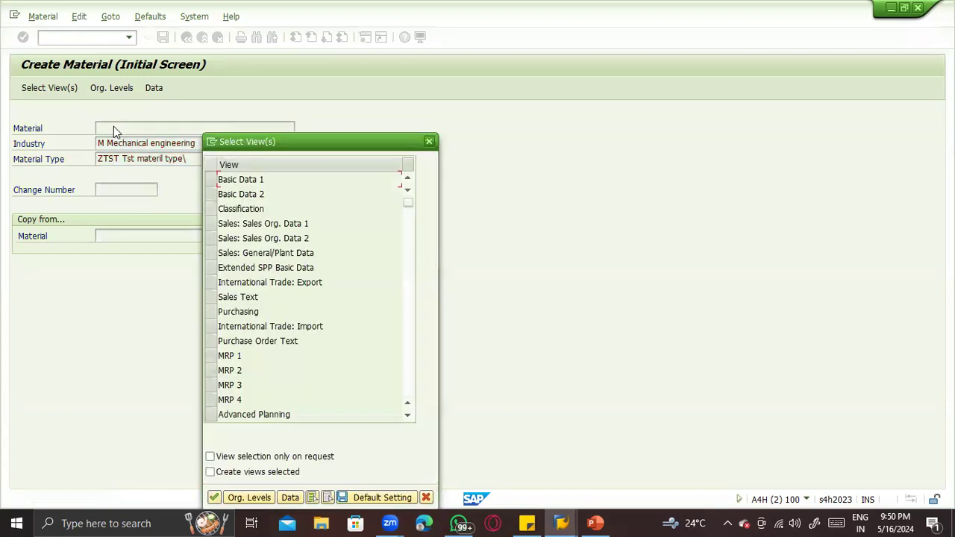
pyautogui.click(212, 181)
pyautogui.click(211, 224)
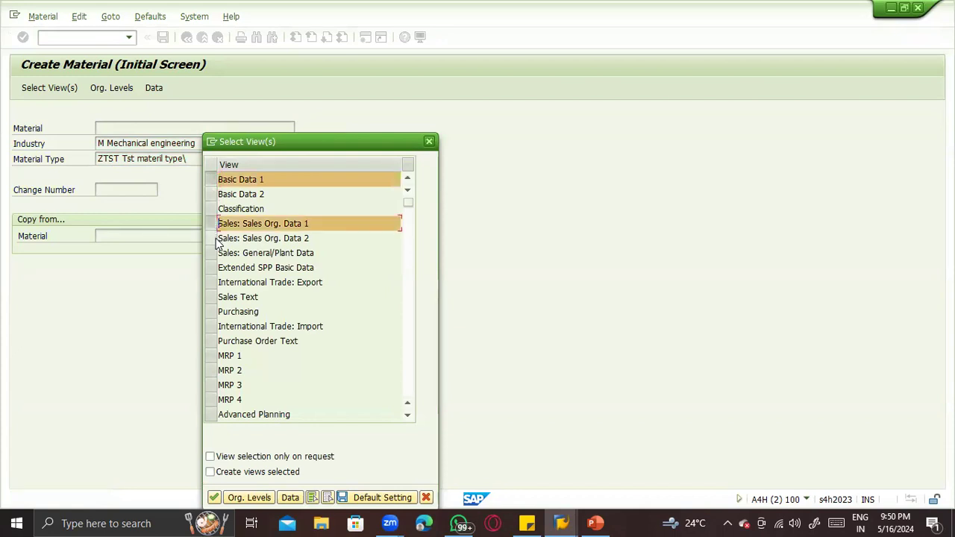
pyautogui.click(211, 238)
pyautogui.click(213, 253)
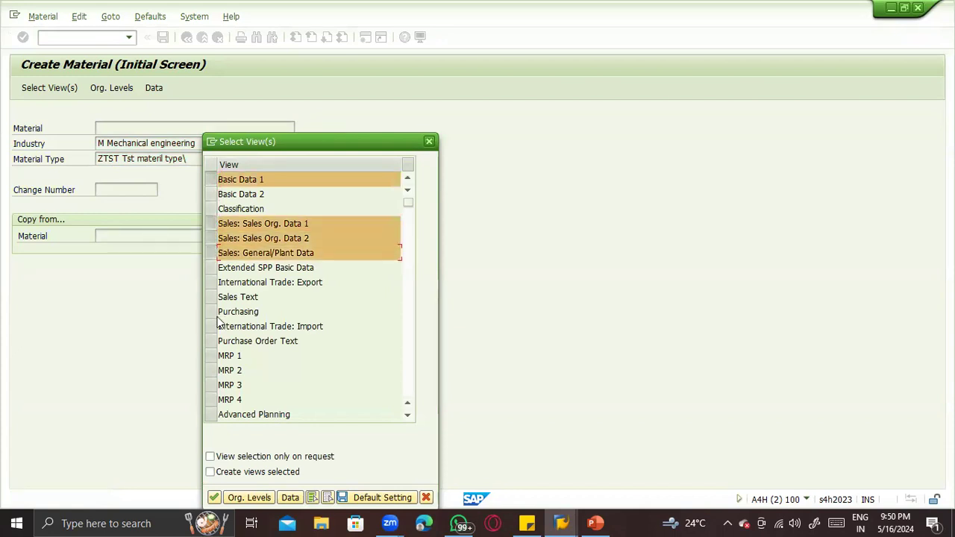
pyautogui.click(214, 312)
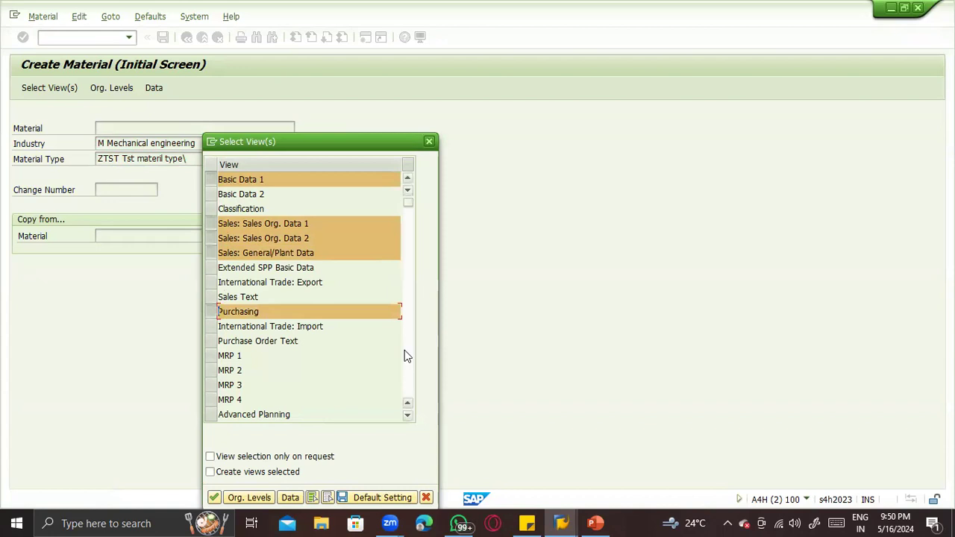
# Add General Plant Data / Storage 1 and 2 and Accounting 1 and 2 to the chosen views and confirm the selection.
pyautogui.click(404, 350)
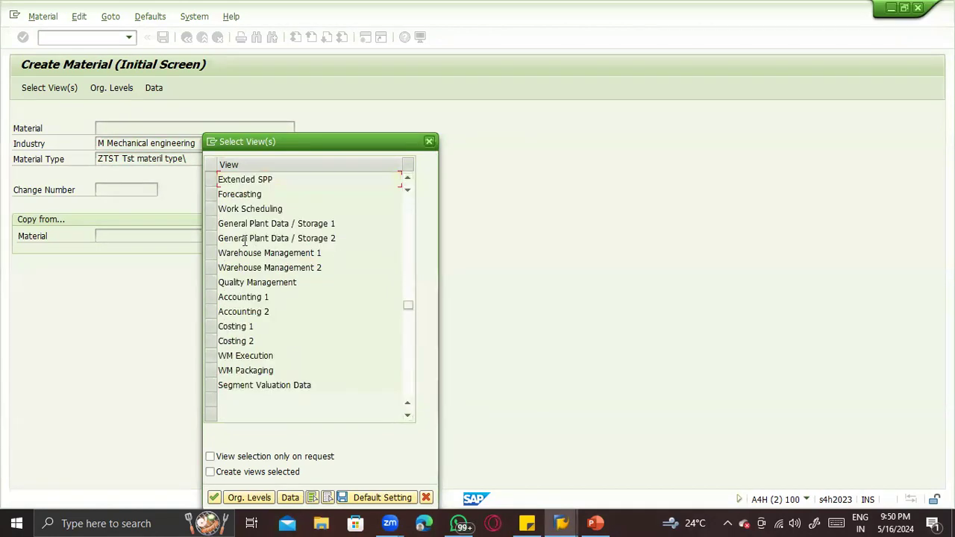
pyautogui.click(211, 223)
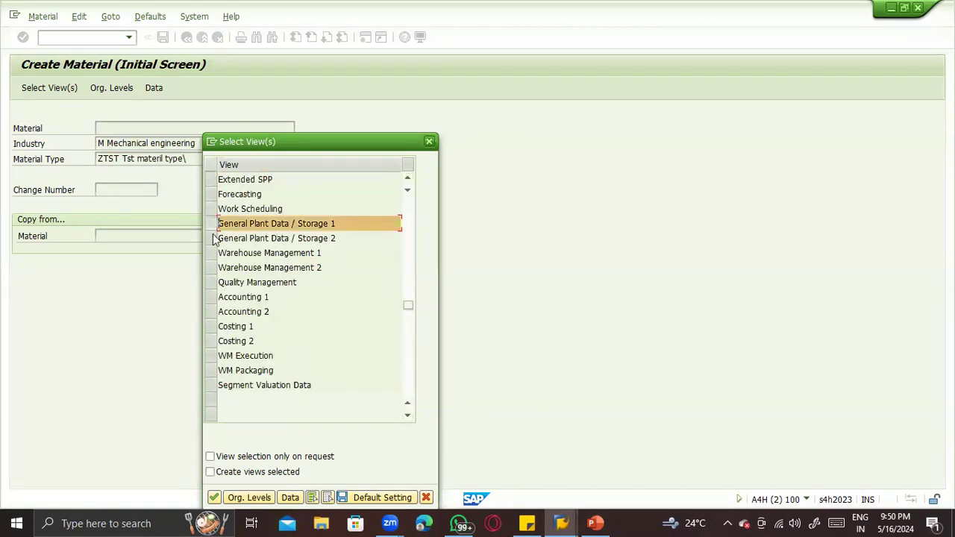
pyautogui.click(212, 297)
pyautogui.click(211, 312)
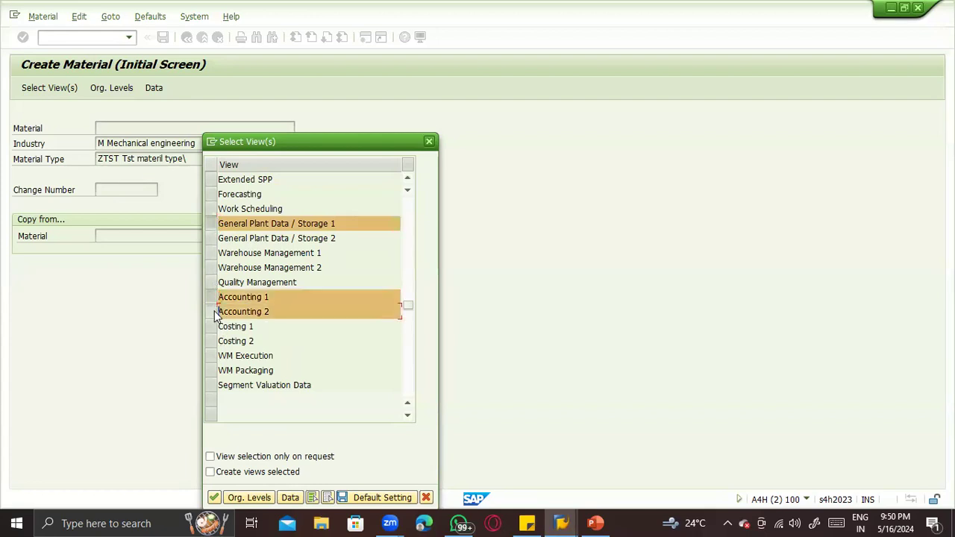
pyautogui.click(212, 238)
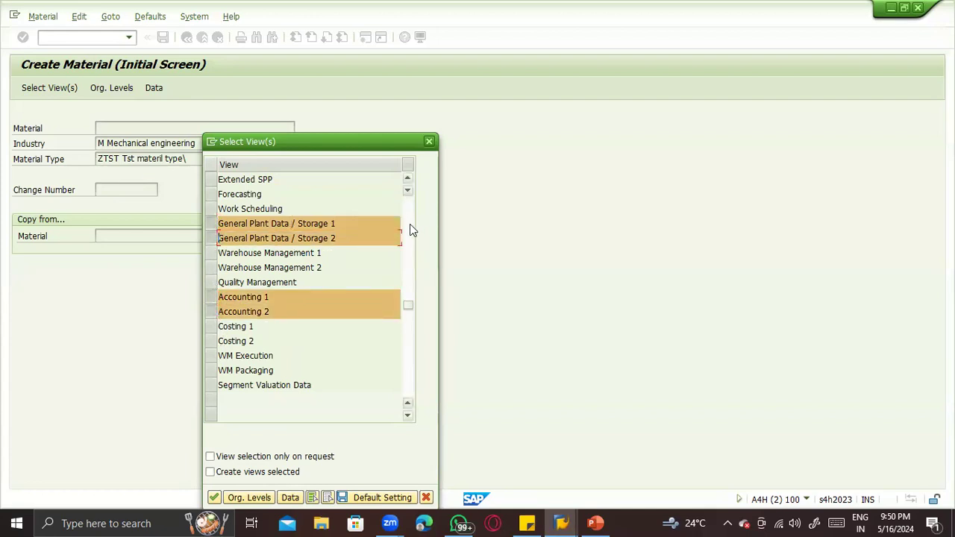
pyautogui.click(409, 224)
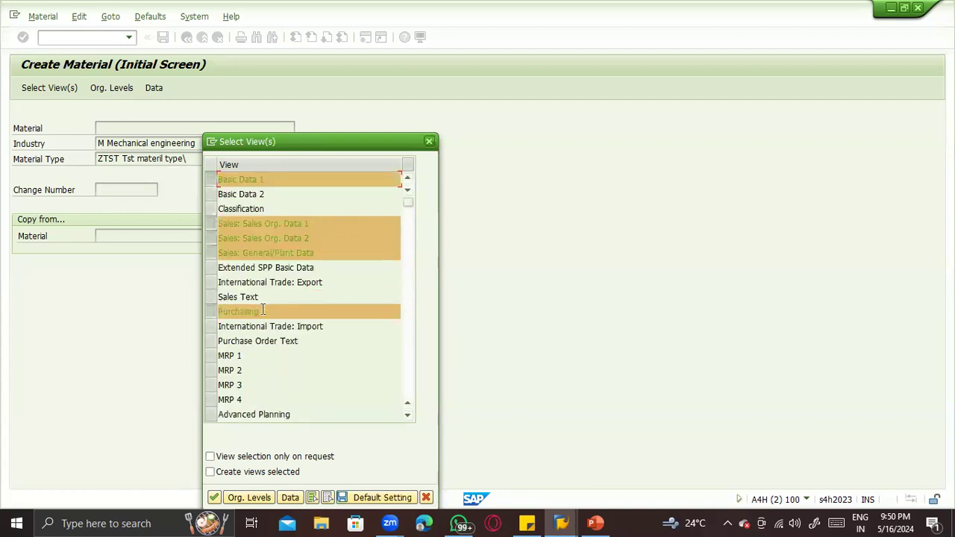
pyautogui.press('Return')
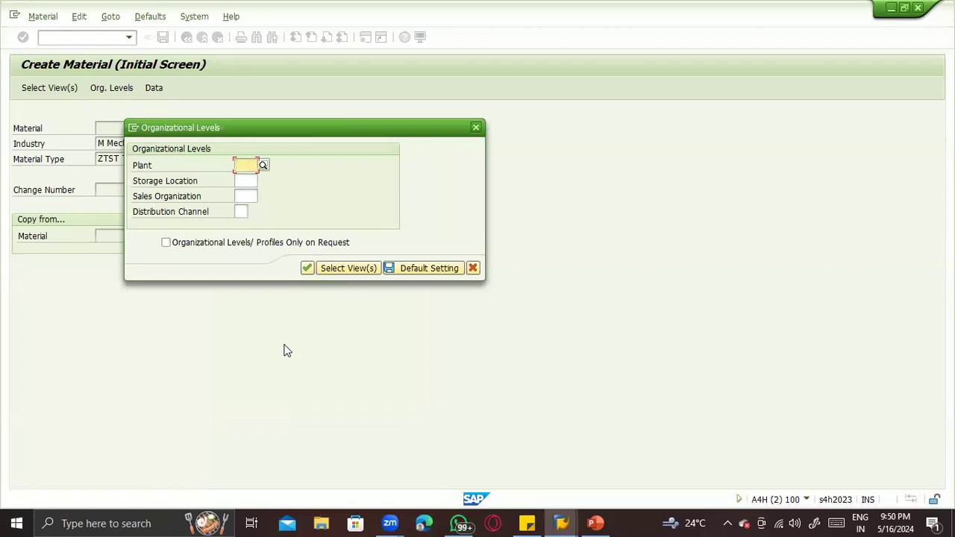
pyautogui.write('zts')
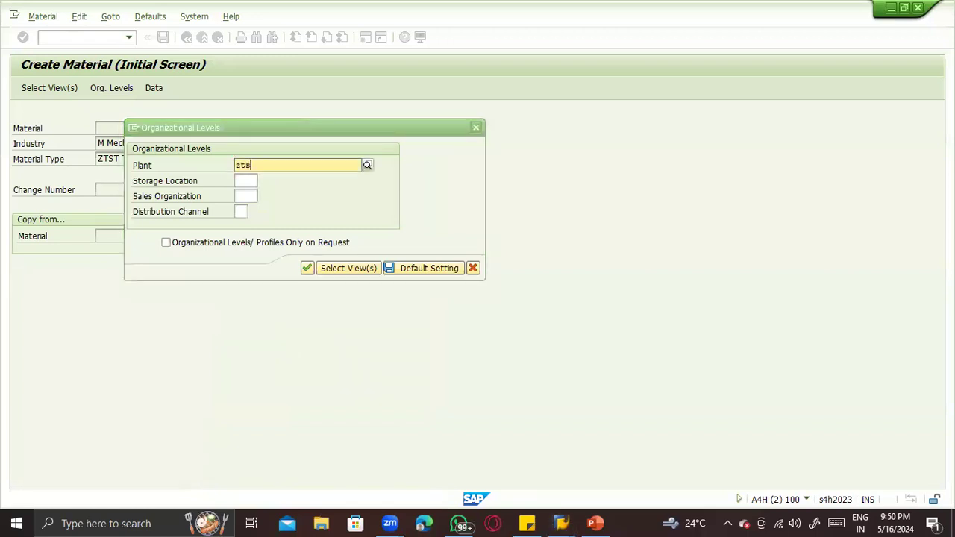
pyautogui.press('BackSpace')
pyautogui.press('BackSpace')
pyautogui.press('BackSpace')
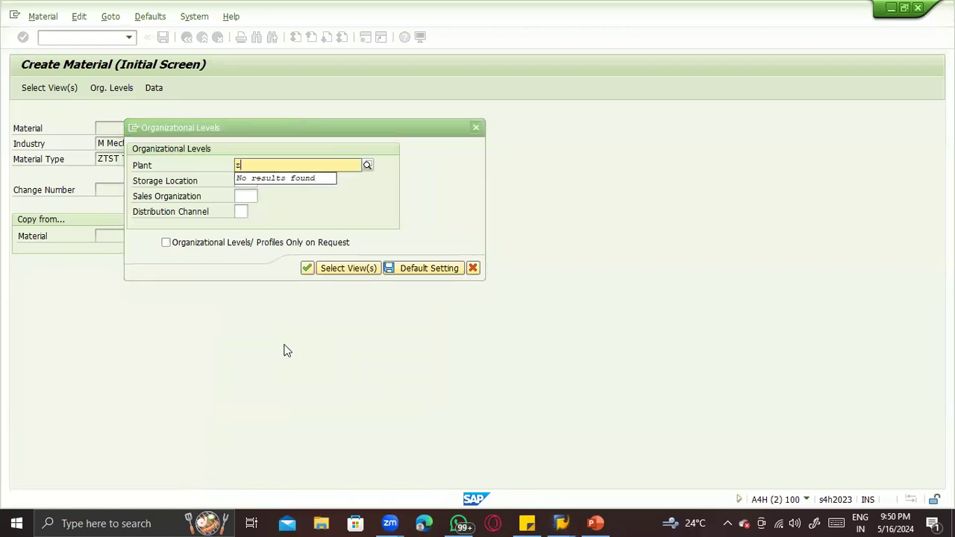
pyautogui.write('tst1=')
pyautogui.press('BackSpace')
pyautogui.press('BackSpace')
pyautogui.press('BackSpace')
pyautogui.press('BackSpace')
pyautogui.press('BackSpace')
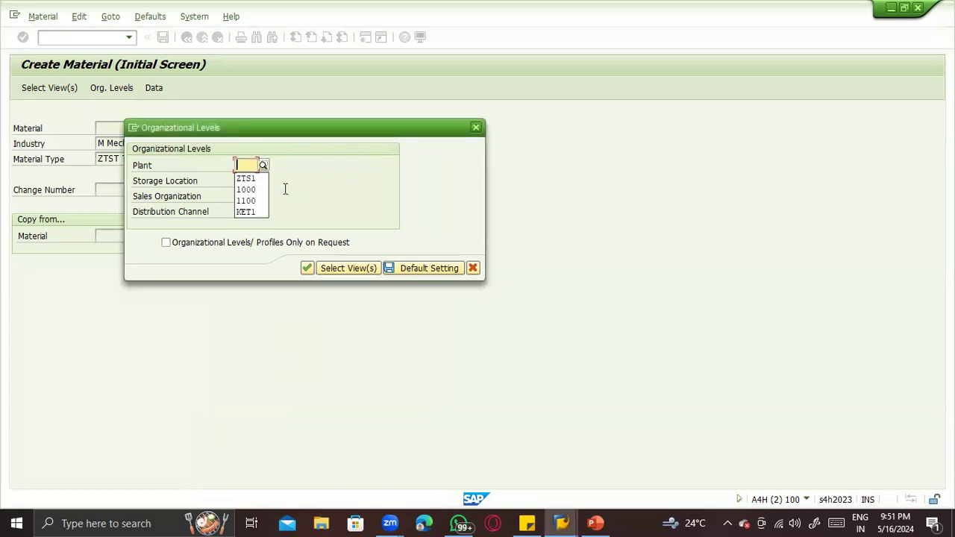
# Set both the plant and the storage location to ZTS1 in the organizational levels.
pyautogui.write('ZTS1')
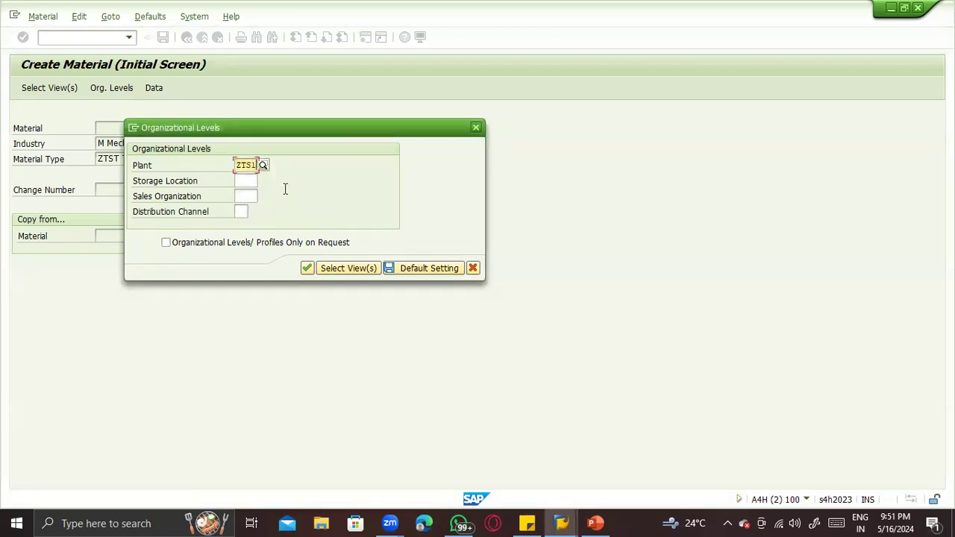
pyautogui.press('Tab')
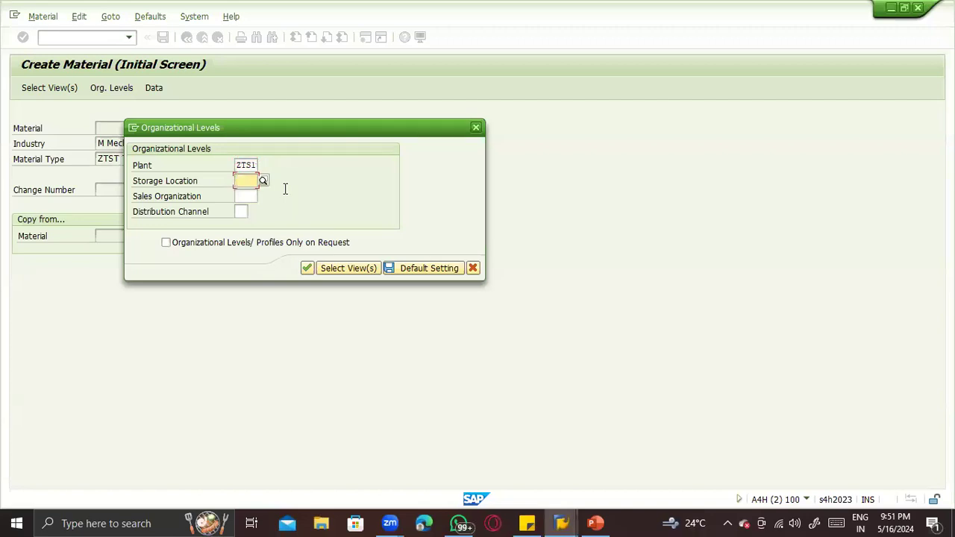
pyautogui.write('ZTS')
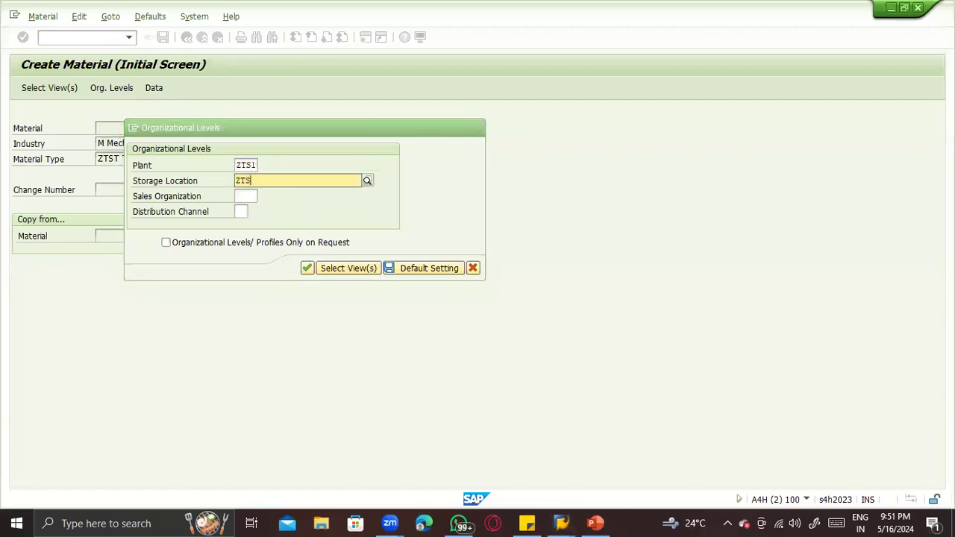
pyautogui.click(285, 195)
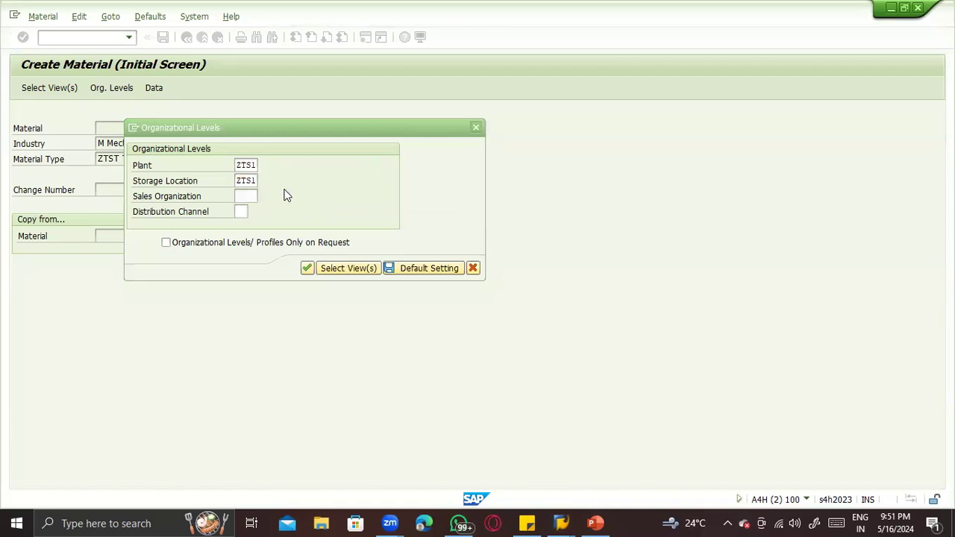
pyautogui.press('Tab')
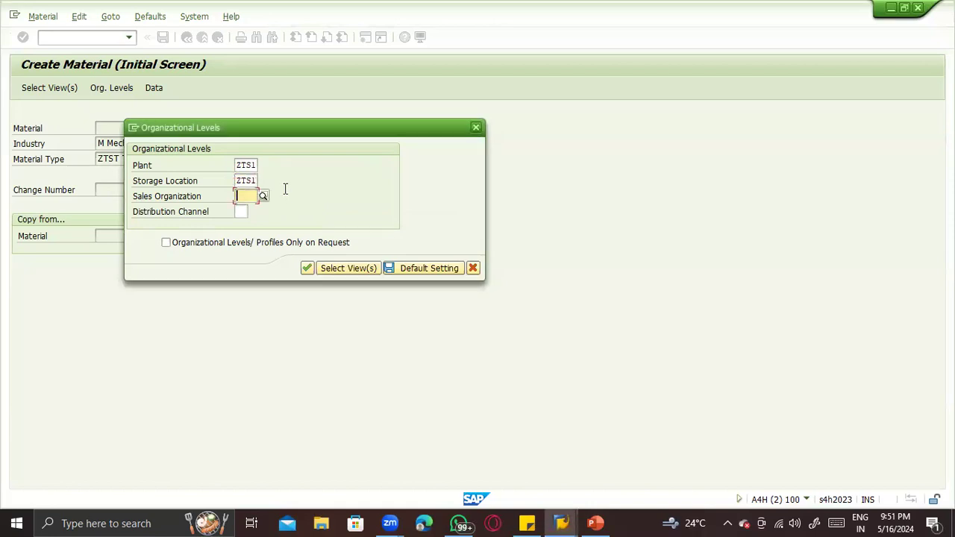
# Set the sales organization to ZTST and the distribution channel to Z1 in the organizational levels.
pyautogui.write('ZTST')
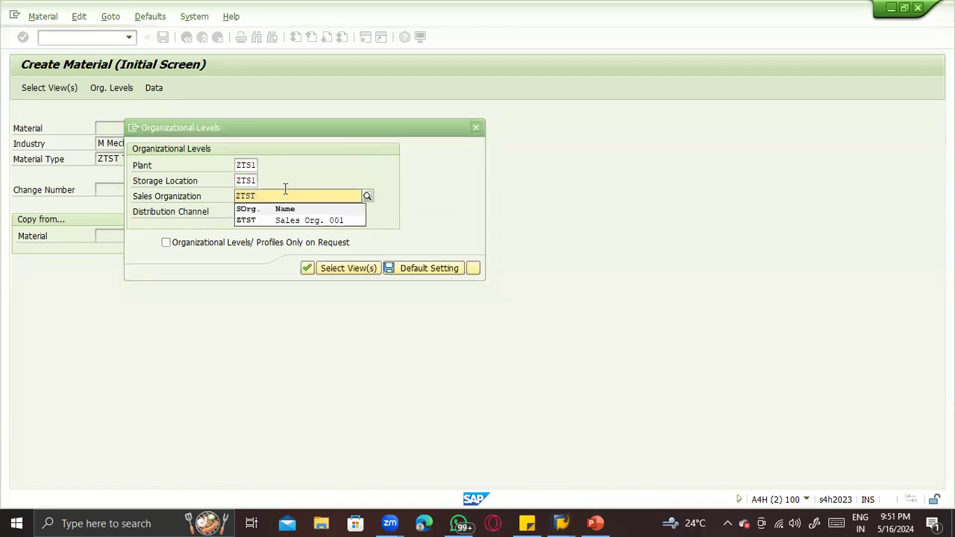
pyautogui.press('Down')
pyautogui.press('Return')
pyautogui.press('Tab')
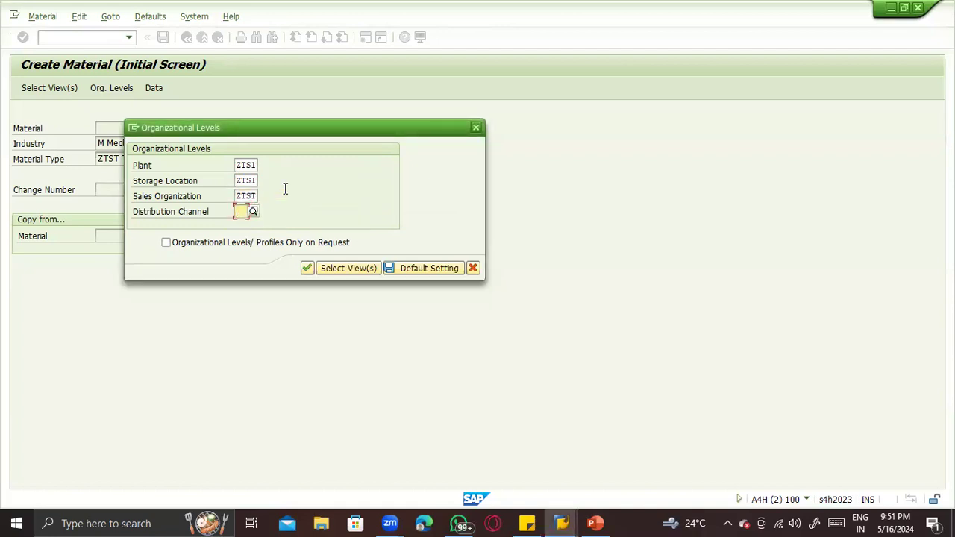
pyautogui.write('Z1')
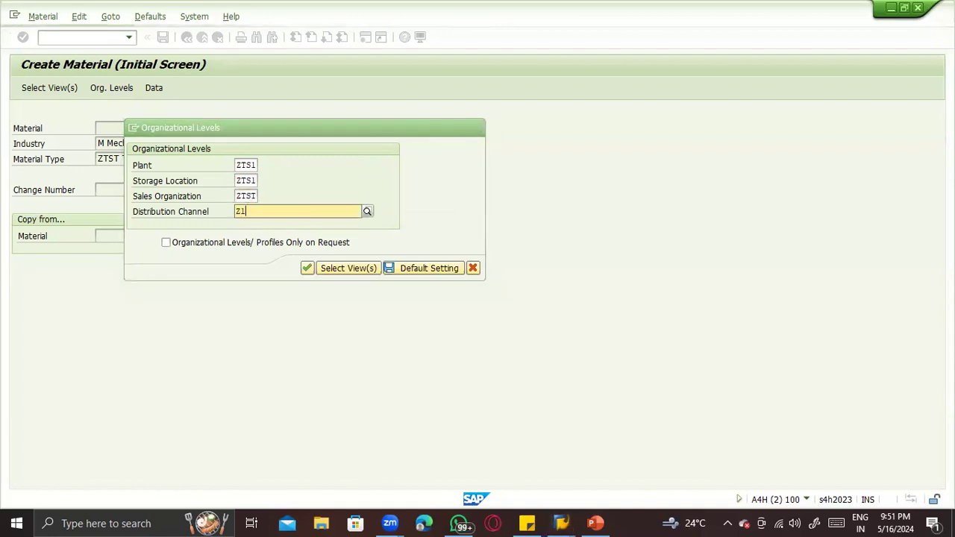
pyautogui.press('Down')
pyautogui.press('Return')
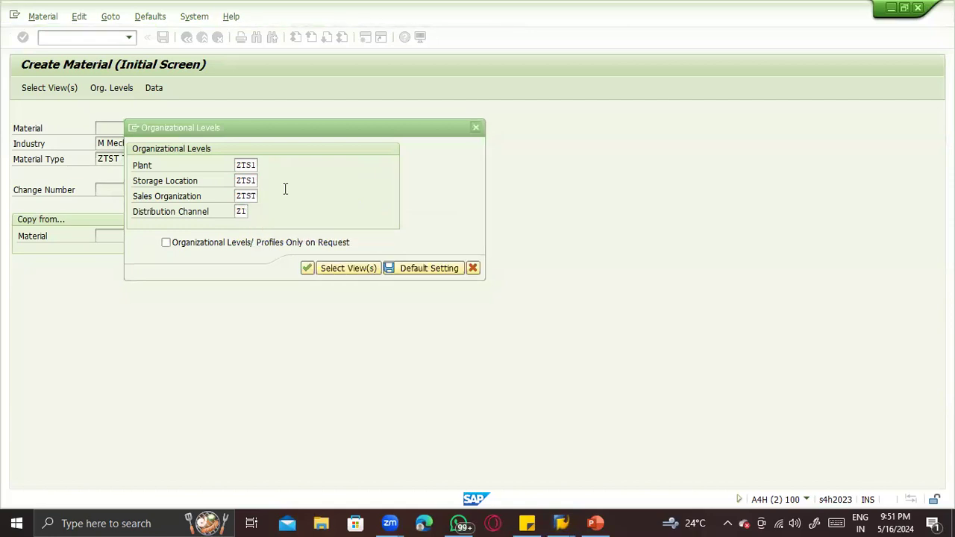
# Submit the organizational levels, read the detailed explanation of the sales area error and close it.
pyautogui.press('Return')
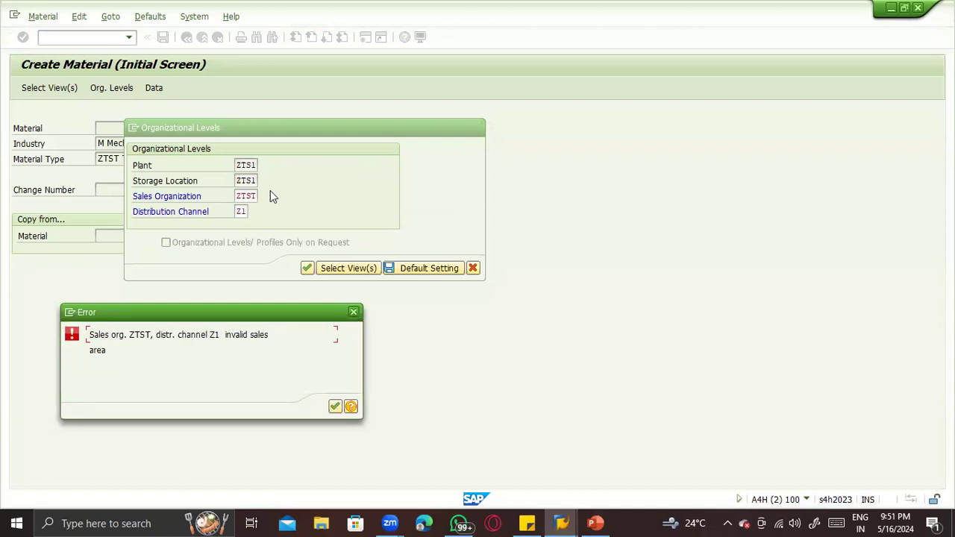
pyautogui.click(350, 407)
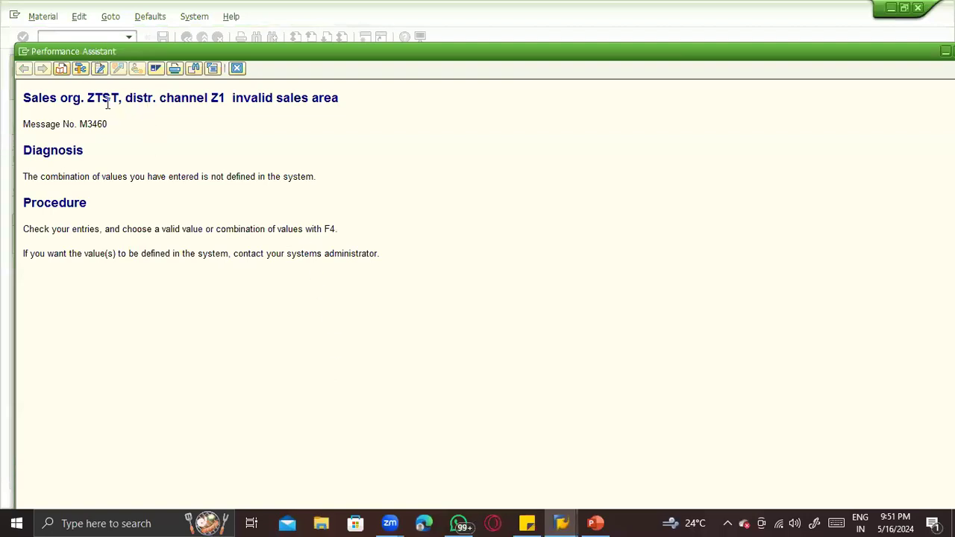
pyautogui.press('Escape')
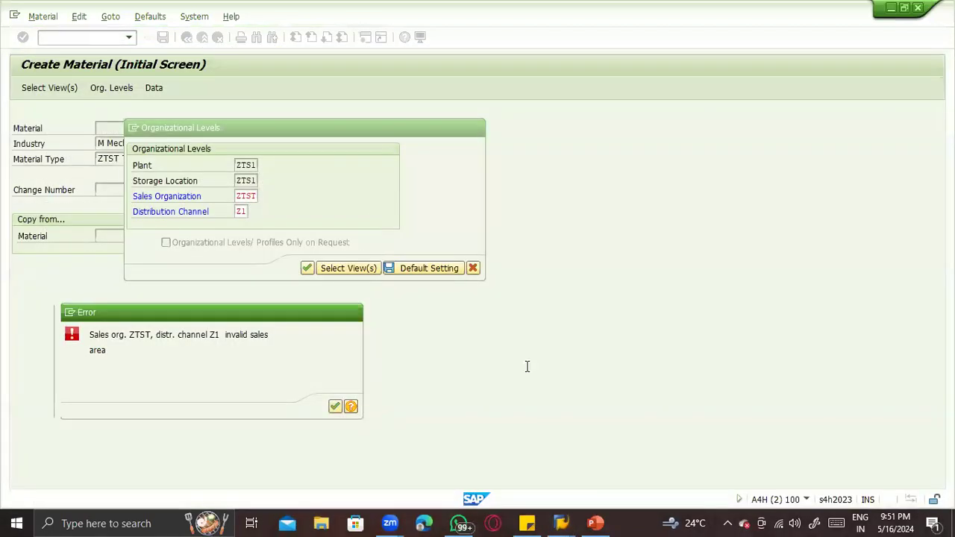
# Switch to the Display IMG session and open Set up sales area under the Sales and Distribution assignments.
pyautogui.click(563, 522)
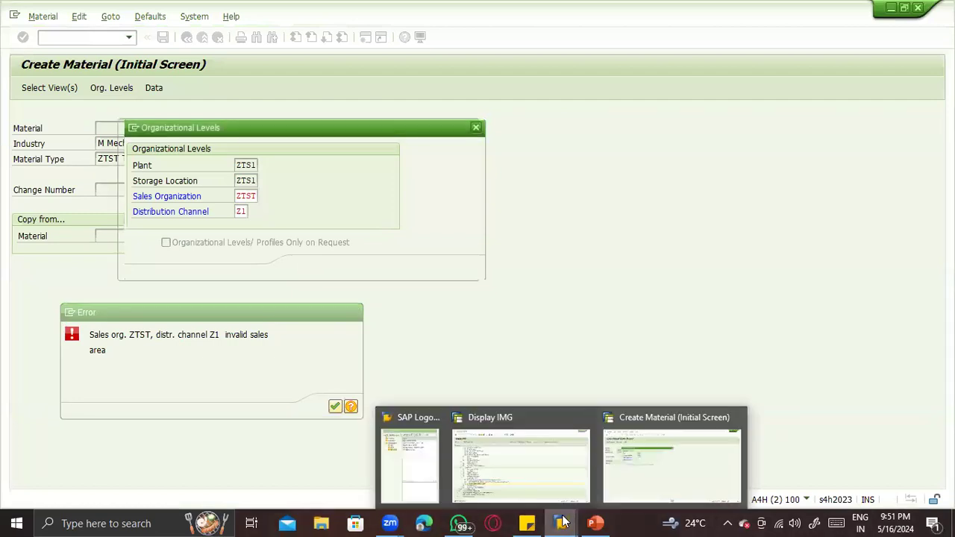
pyautogui.click(556, 489)
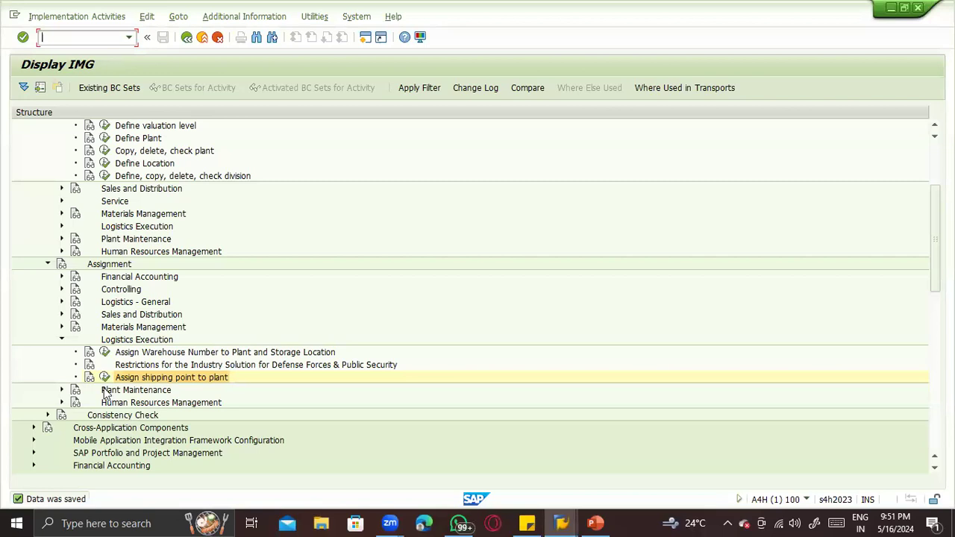
pyautogui.click(62, 188)
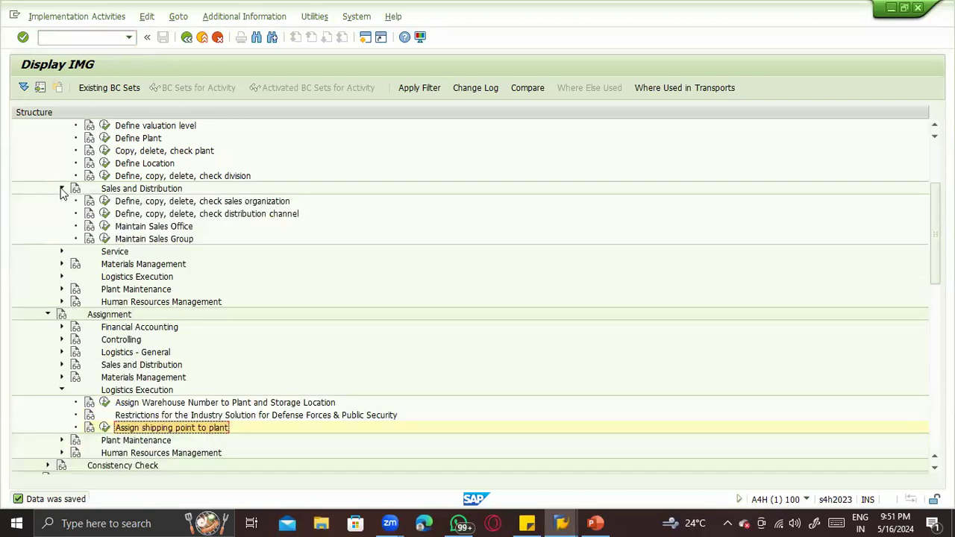
pyautogui.click(63, 365)
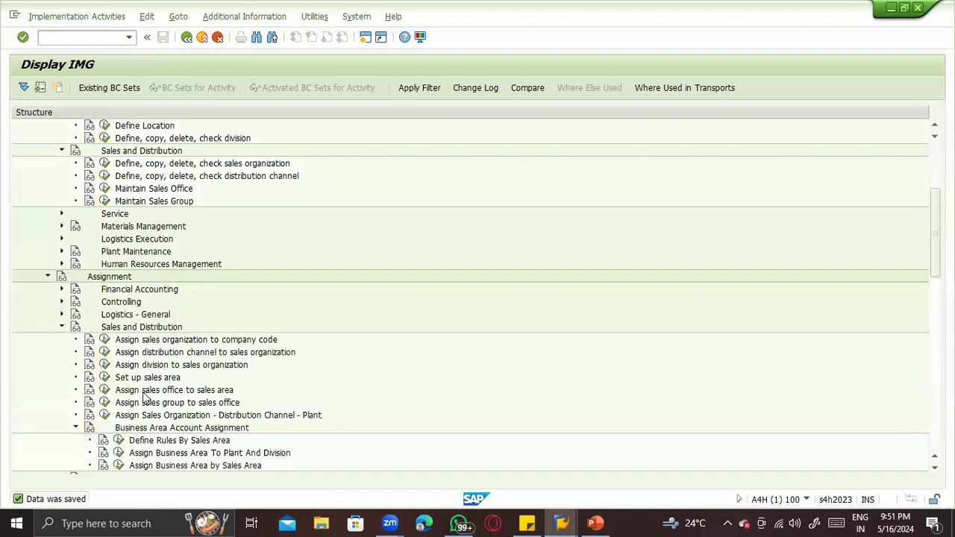
pyautogui.click(105, 377)
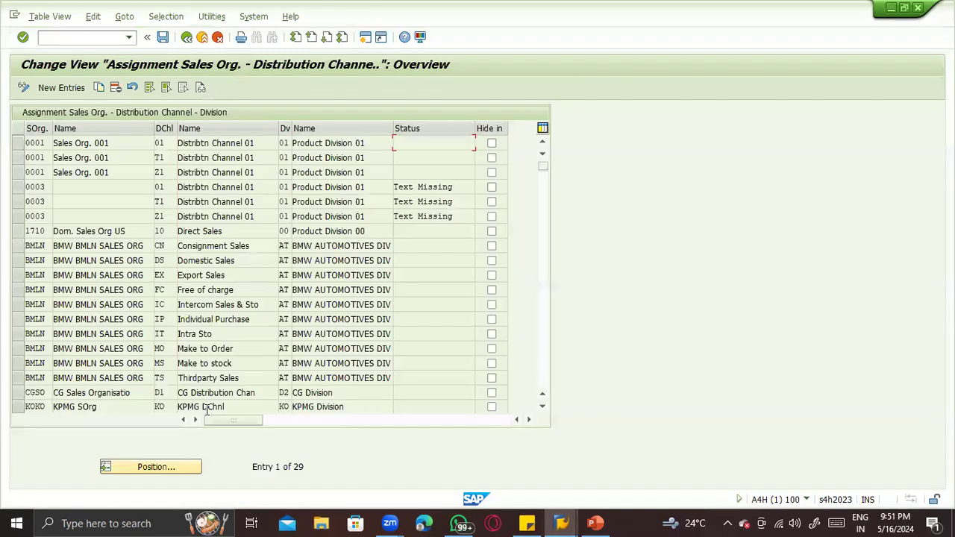
# Find the sales area entry for sales organization ZTST and distribution channel Z1, leaving the division empty.
pyautogui.click(157, 466)
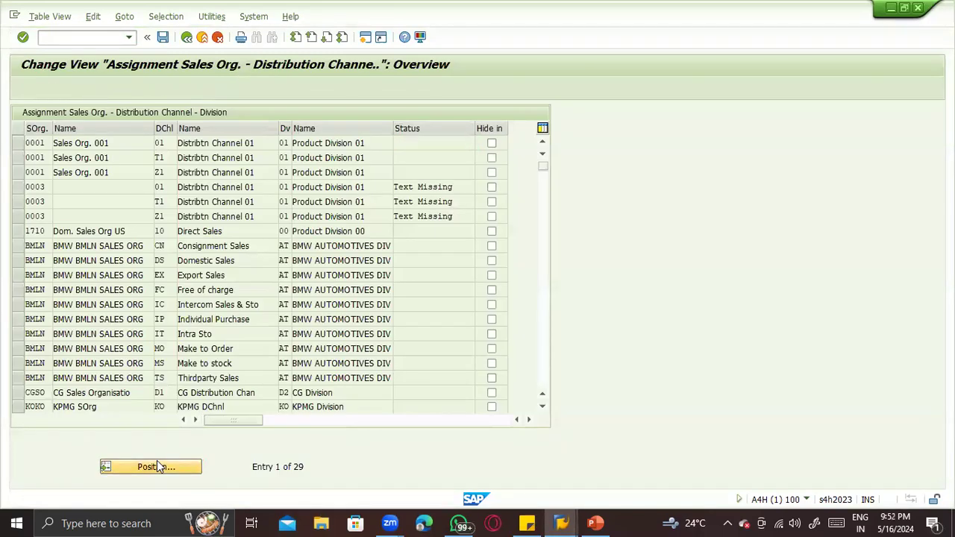
pyautogui.write('zts')
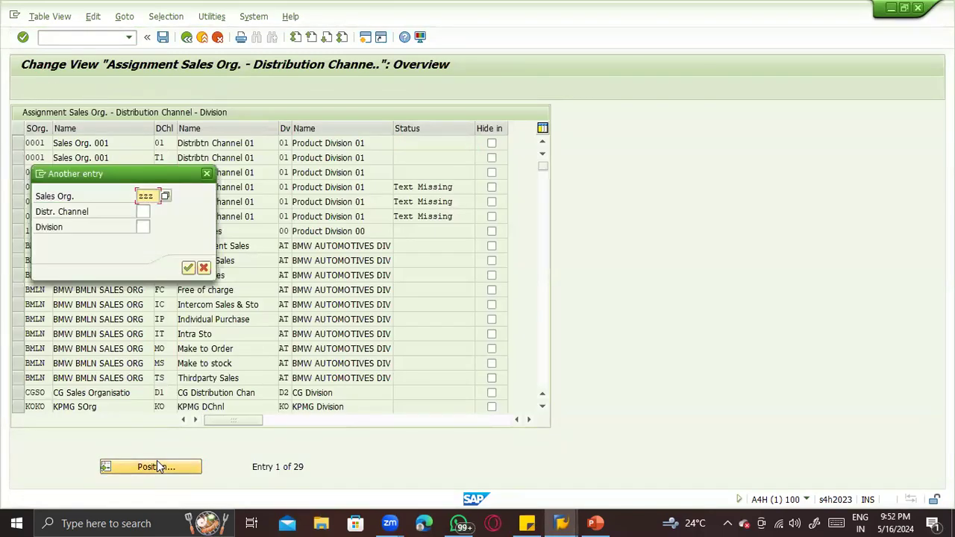
pyautogui.press('BackSpace')
pyautogui.press('Tab')
pyautogui.write('Z1')
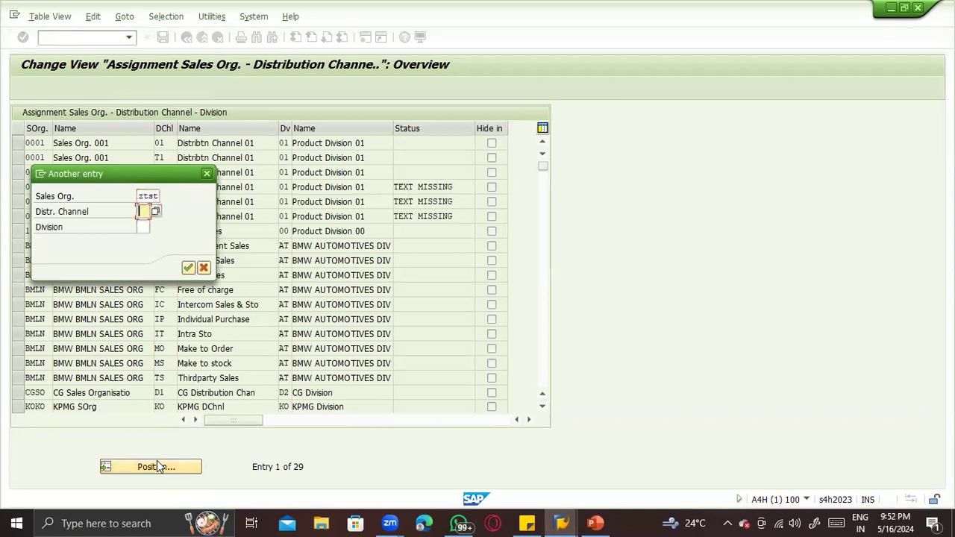
pyautogui.press('Tab')
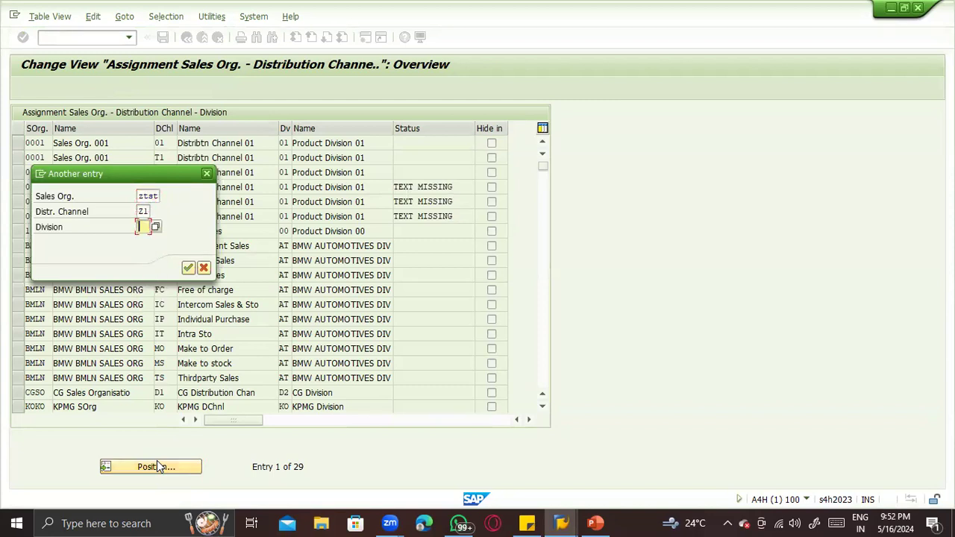
pyautogui.press('Return')
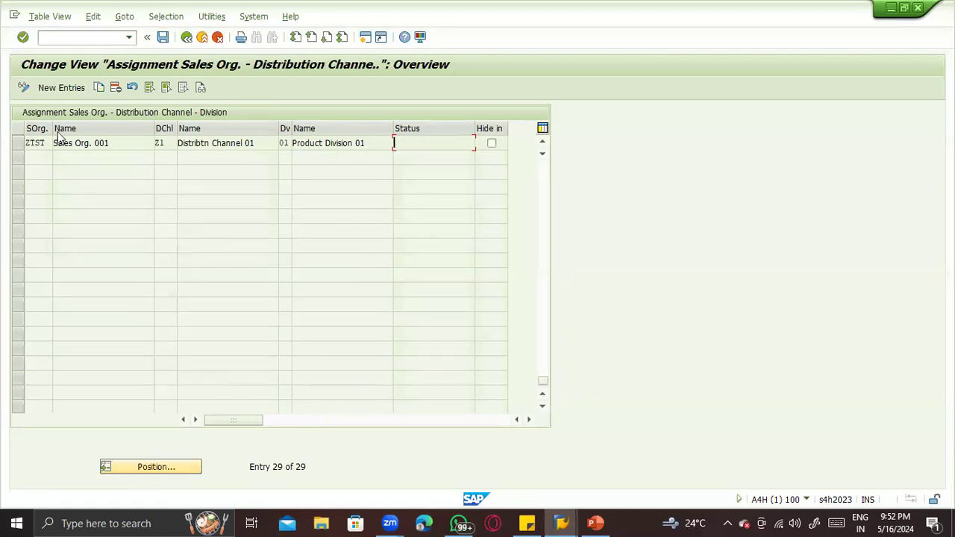
# Try to add a sales area entry for sales organization ZTST, distribution channel Z1 and division 01, and discard the unsaved entry.
pyautogui.click(57, 88)
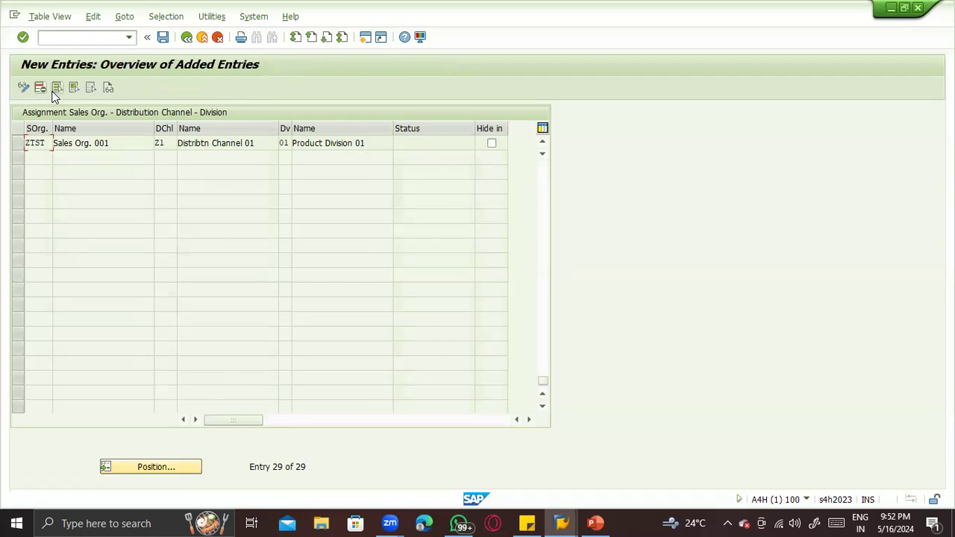
pyautogui.write('ZTS')
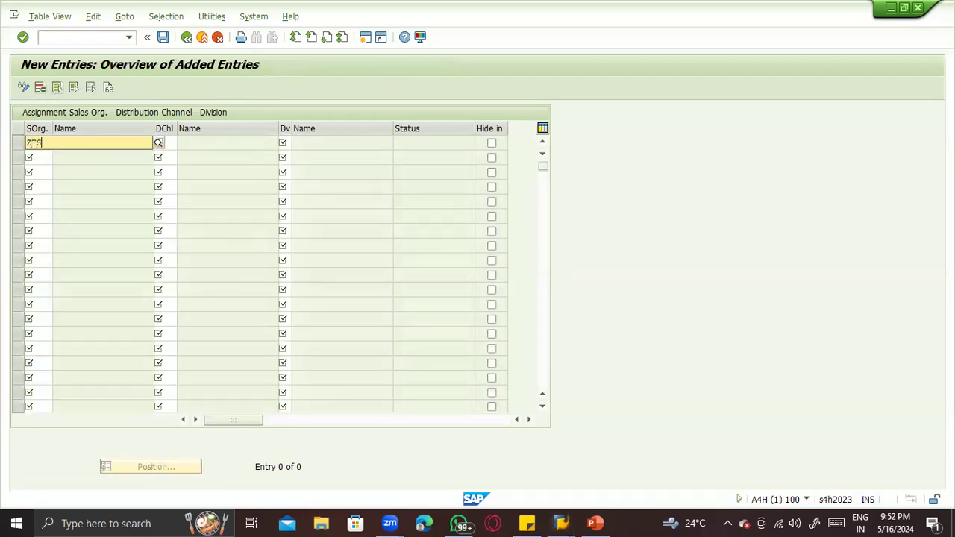
pyautogui.write('T')
pyautogui.press('Down')
pyautogui.press('Return')
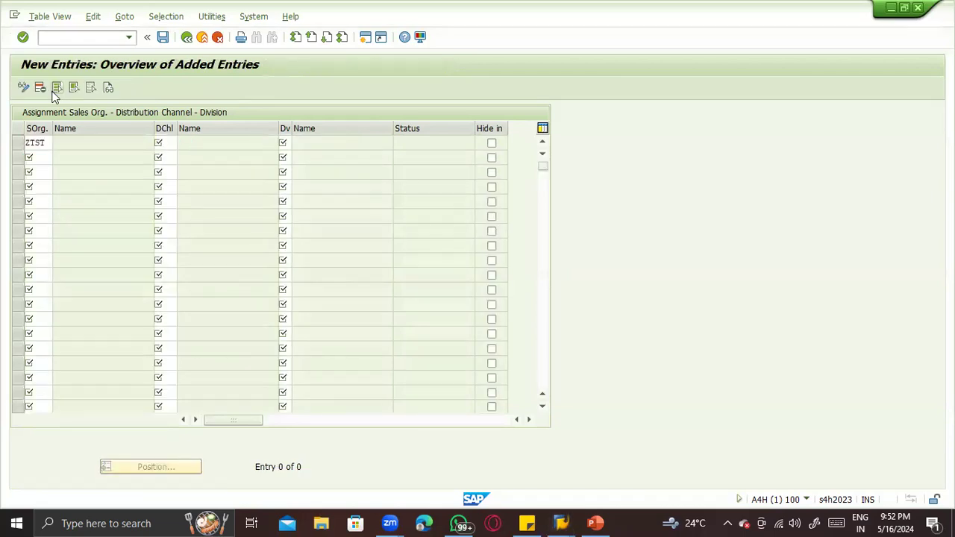
pyautogui.press('Tab')
pyautogui.write('Z')
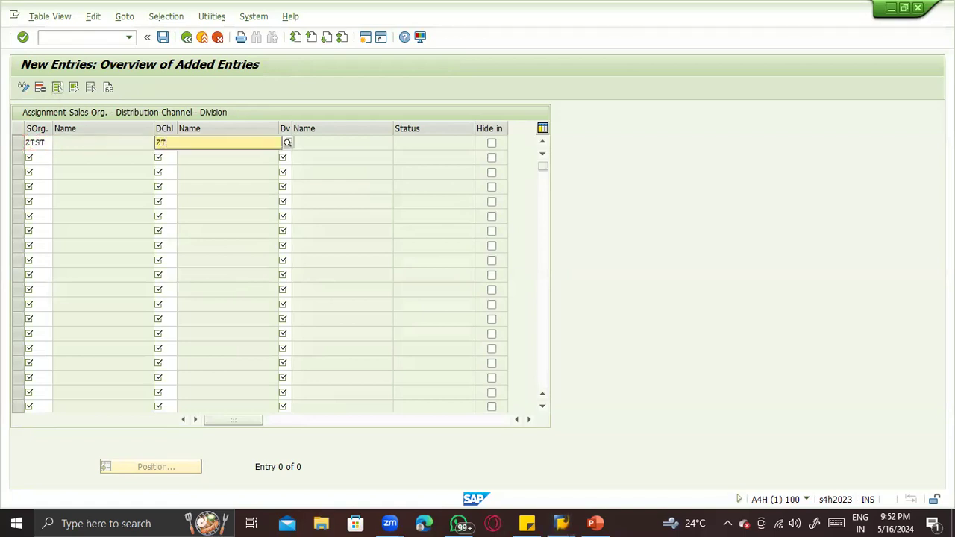
pyautogui.write('1')
pyautogui.press('Down')
pyautogui.press('Return')
pyautogui.press('Tab')
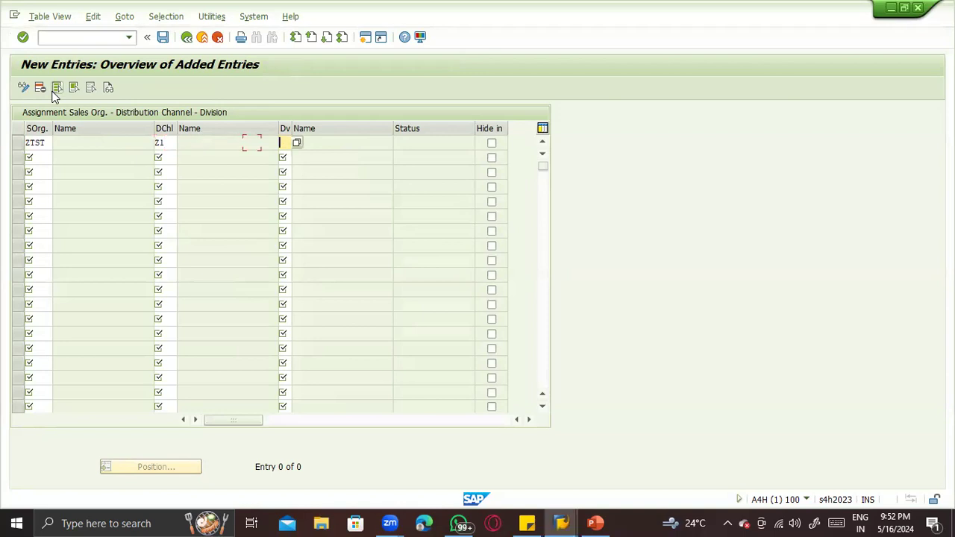
pyautogui.press('Return')
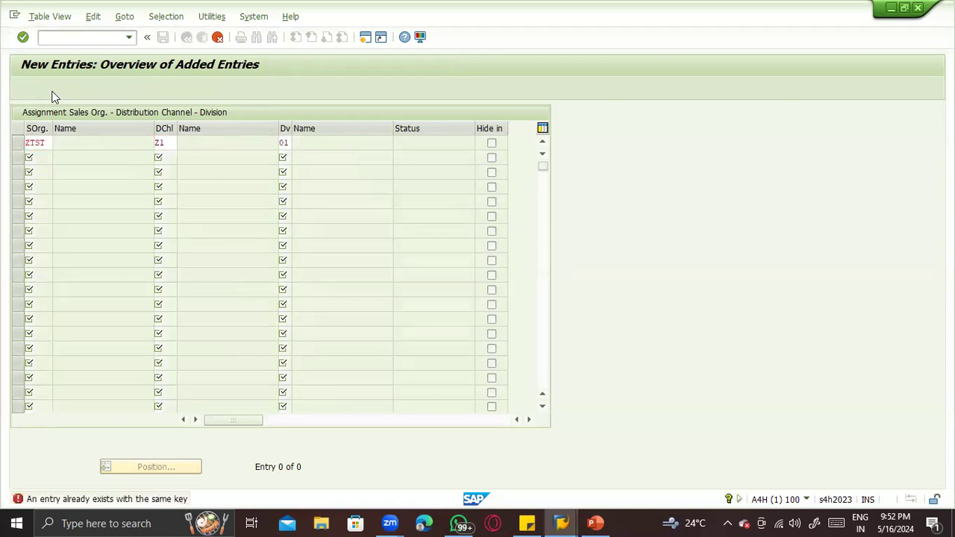
pyautogui.press('F12')
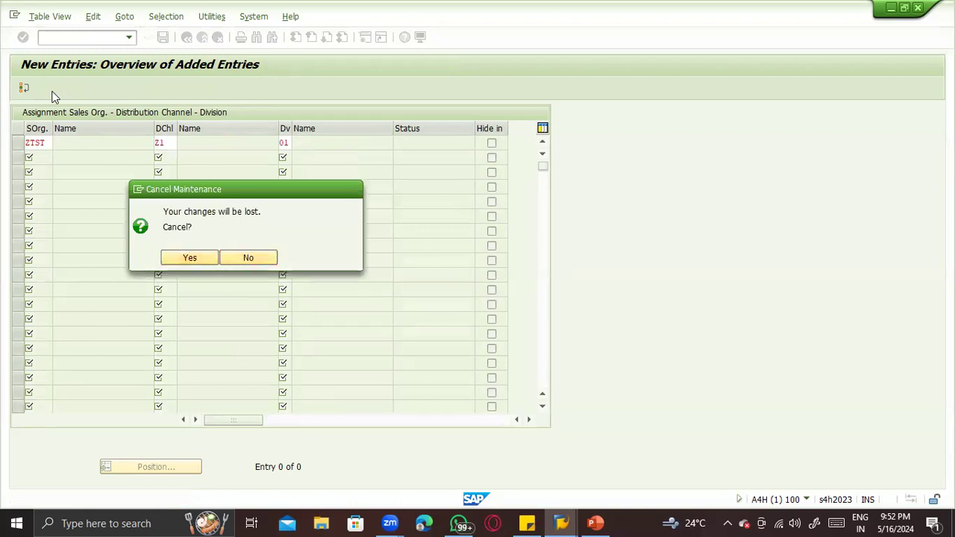
pyautogui.press('Return')
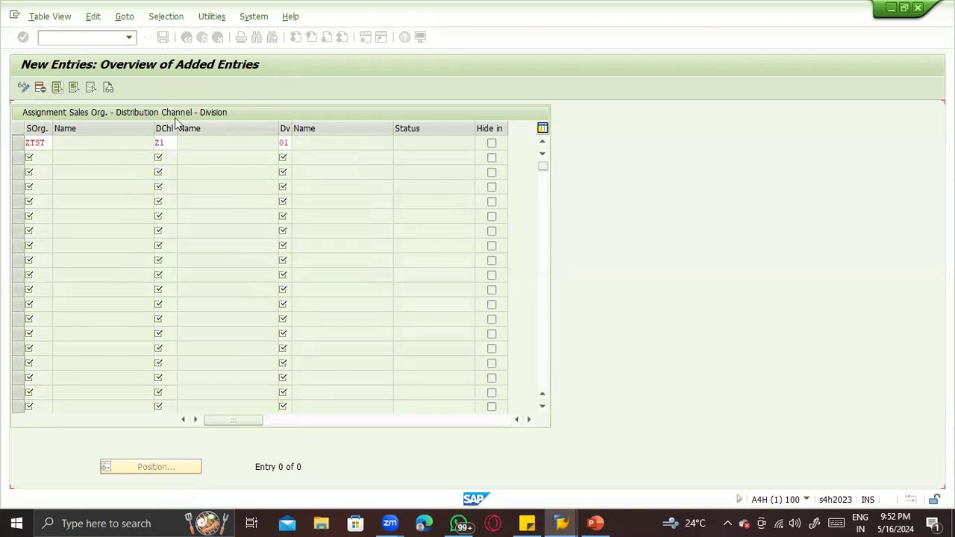
pyautogui.press('F3')
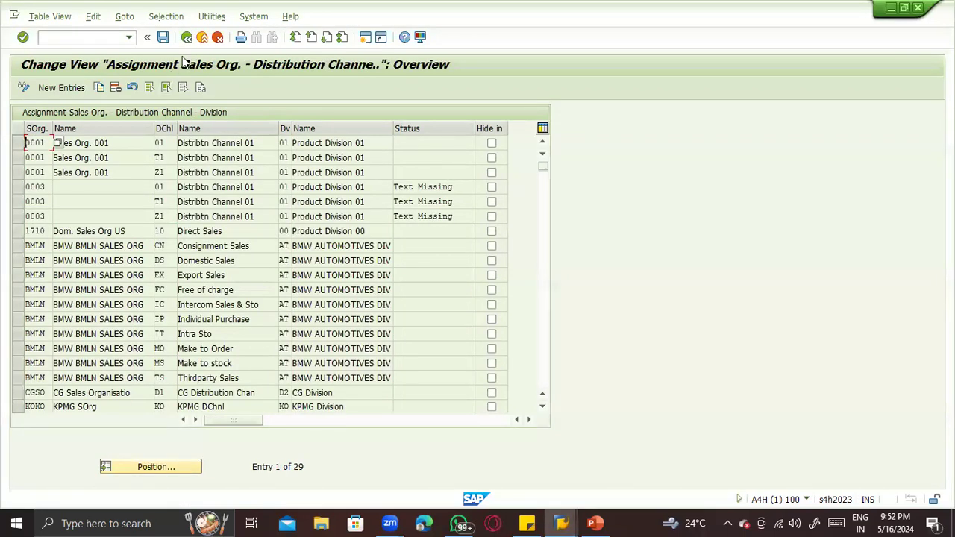
# Look up the plant assignments for sales organization ZTST and distribution channel Z1 in Assign Sales Organization - Distribution Channel - Plant.
pyautogui.press('F3')
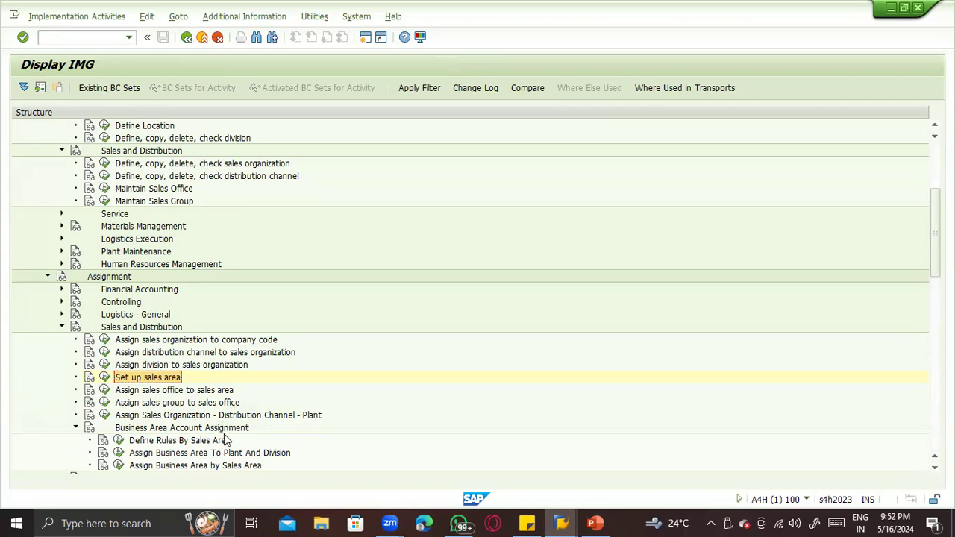
pyautogui.click(105, 415)
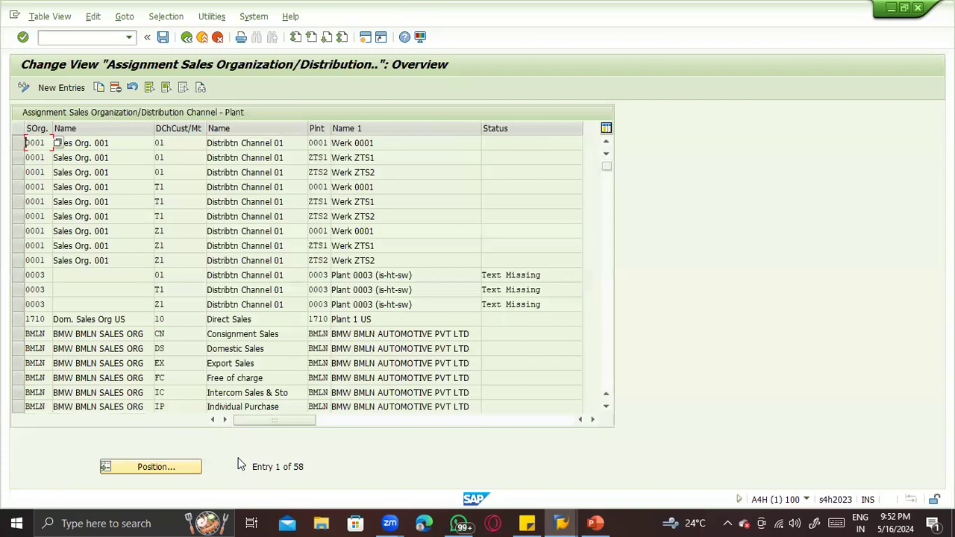
pyautogui.click(183, 460)
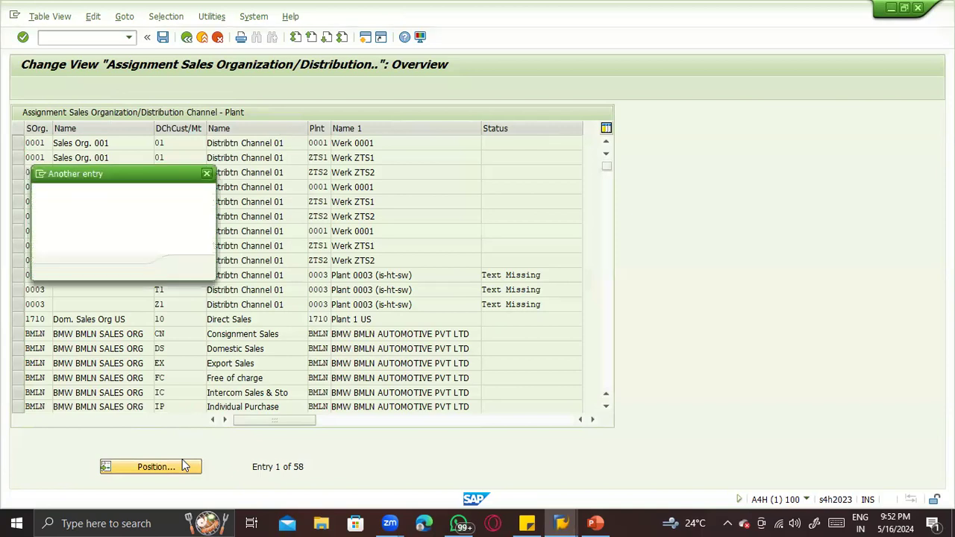
pyautogui.write('Ztst')
pyautogui.press('Tab')
pyautogui.write('Z1')
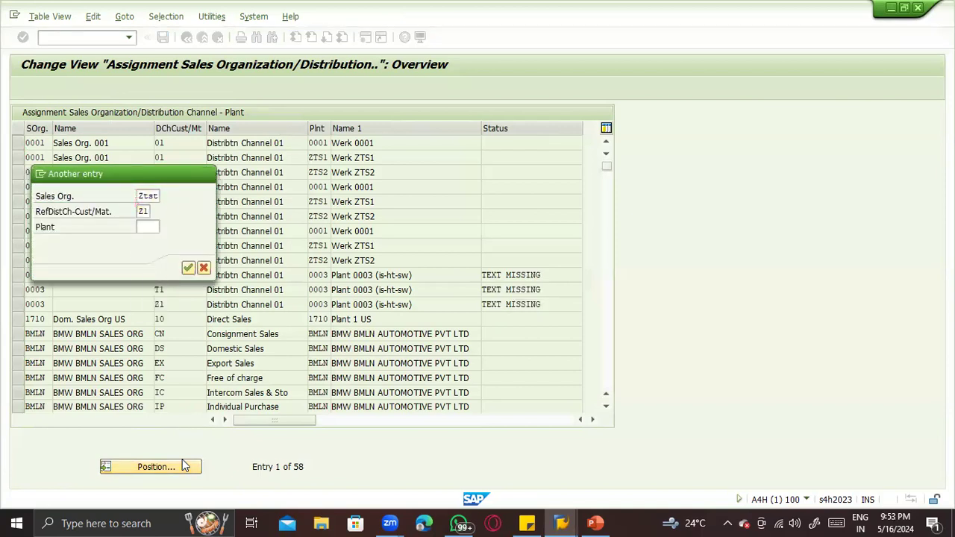
pyautogui.press('Return')
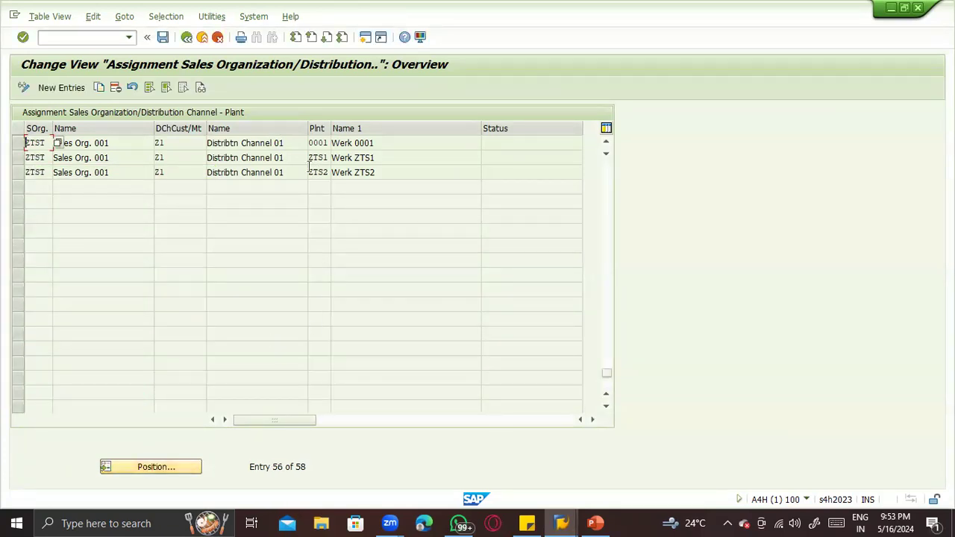
pyautogui.click(186, 36)
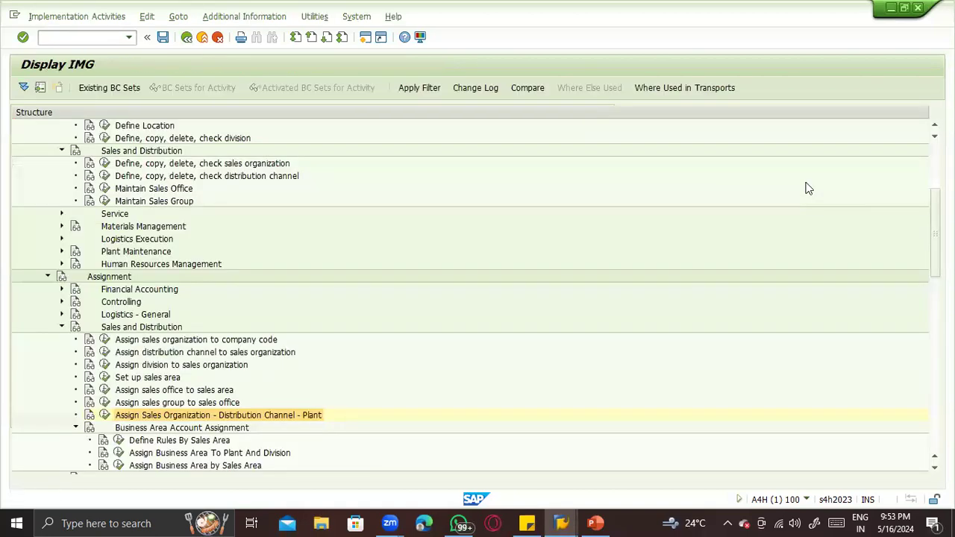
# Open Define Common Distribution Channels under the Sales and Distribution master data in the IMG.
pyautogui.scroll(-9, 477, 298)
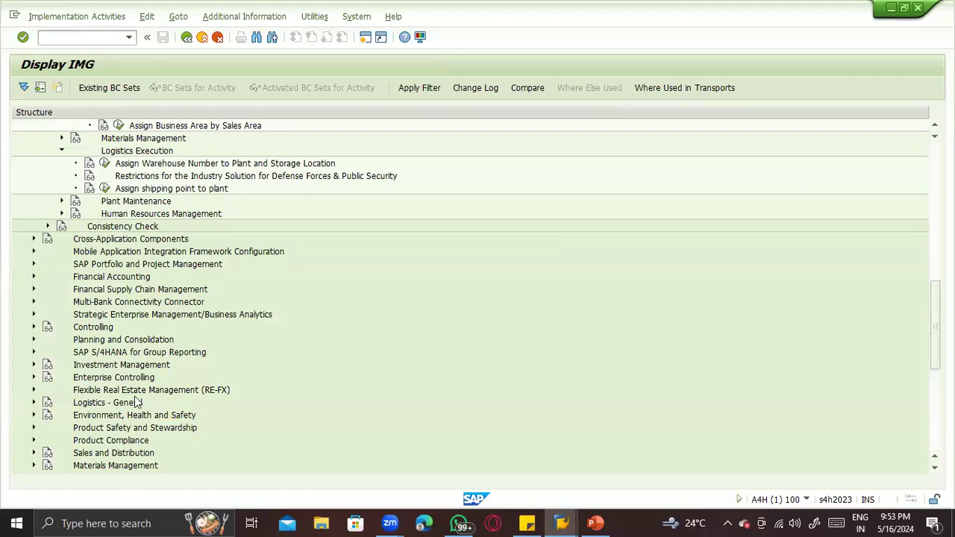
pyautogui.click(33, 454)
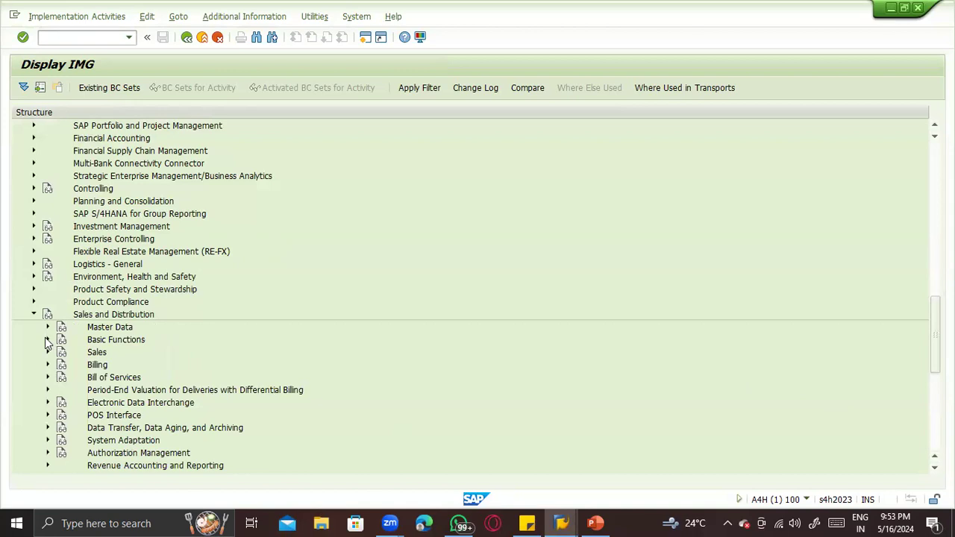
pyautogui.click(45, 329)
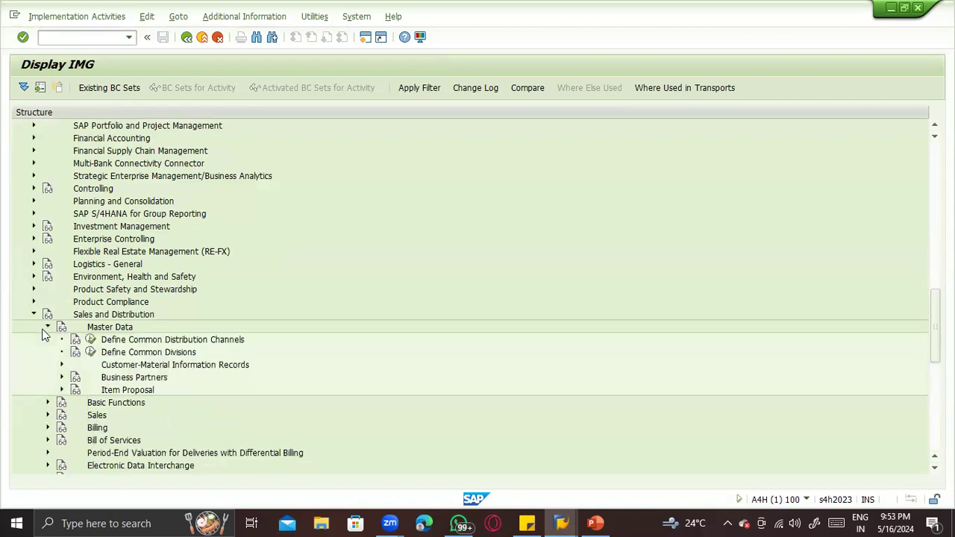
pyautogui.click(90, 341)
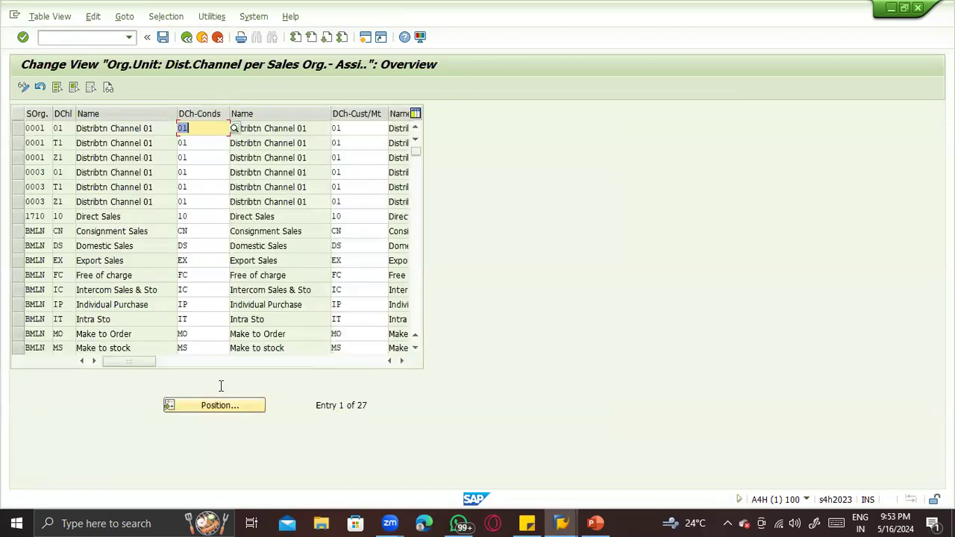
# Find the entry for sales organization ZTST, examine its reference channels for conditions and customer/material data, and return to the IMG.
pyautogui.click(198, 403)
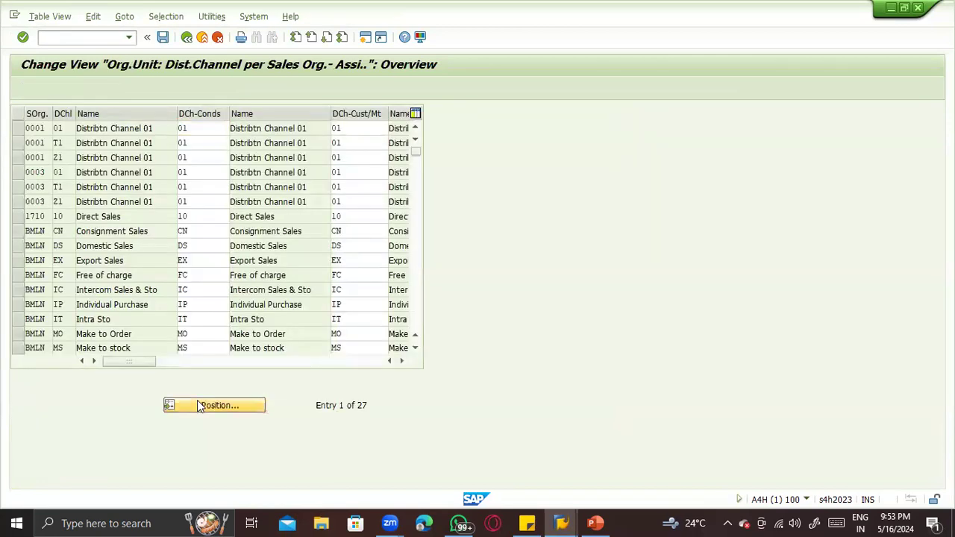
pyautogui.write('ZTS')
pyautogui.press('Return')
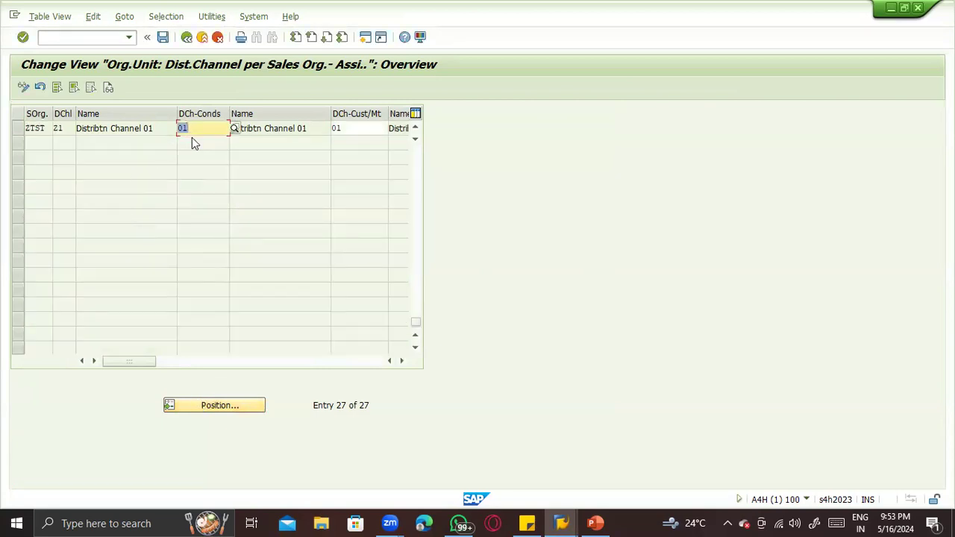
pyautogui.press('Tab')
pyautogui.press('Tab')
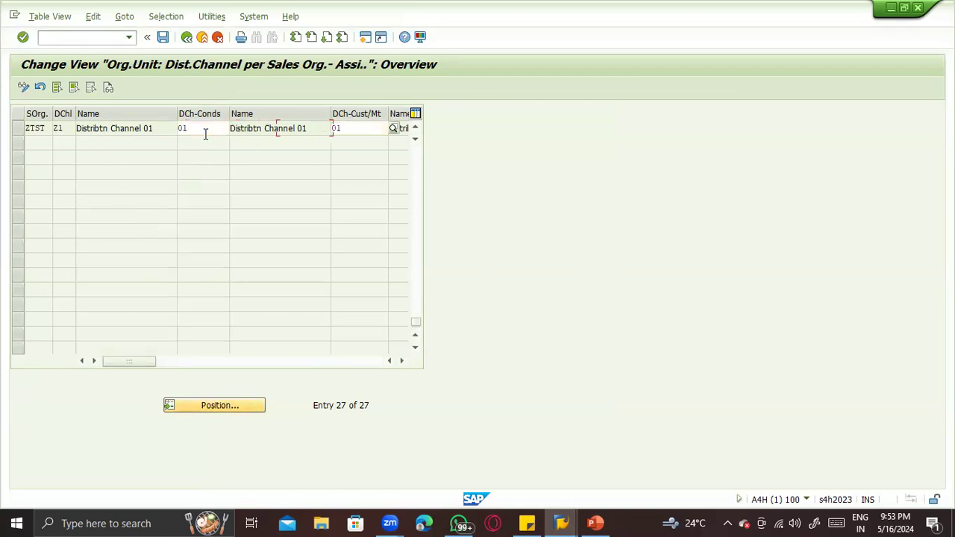
pyautogui.click(175, 367)
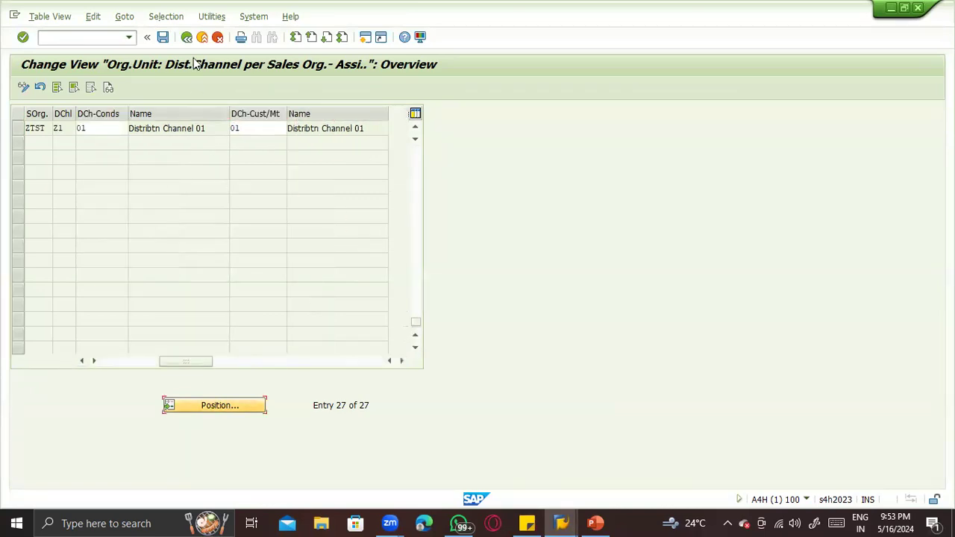
pyautogui.click(186, 37)
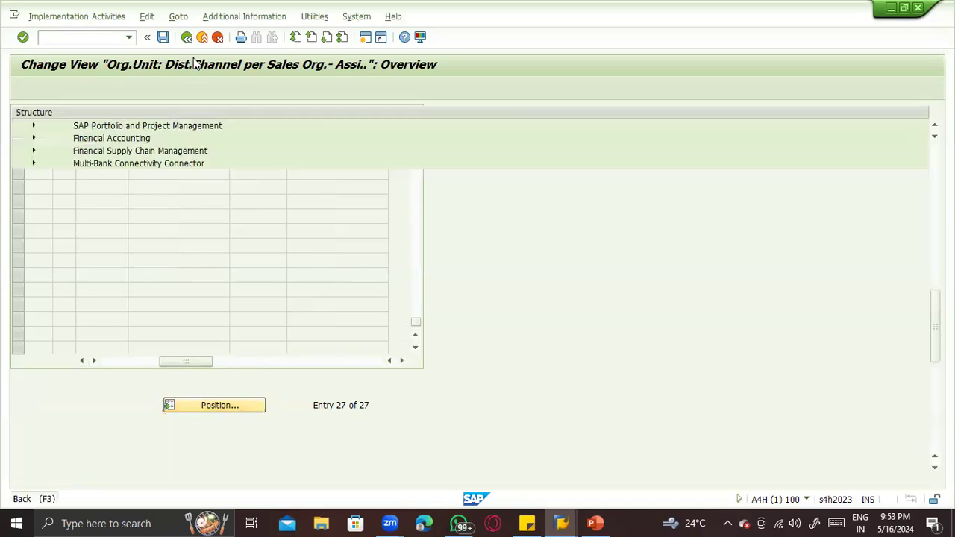
# Open Define Common Divisions, check the reference divisions of sales organization ZTST and return to the IMG.
pyautogui.click(91, 352)
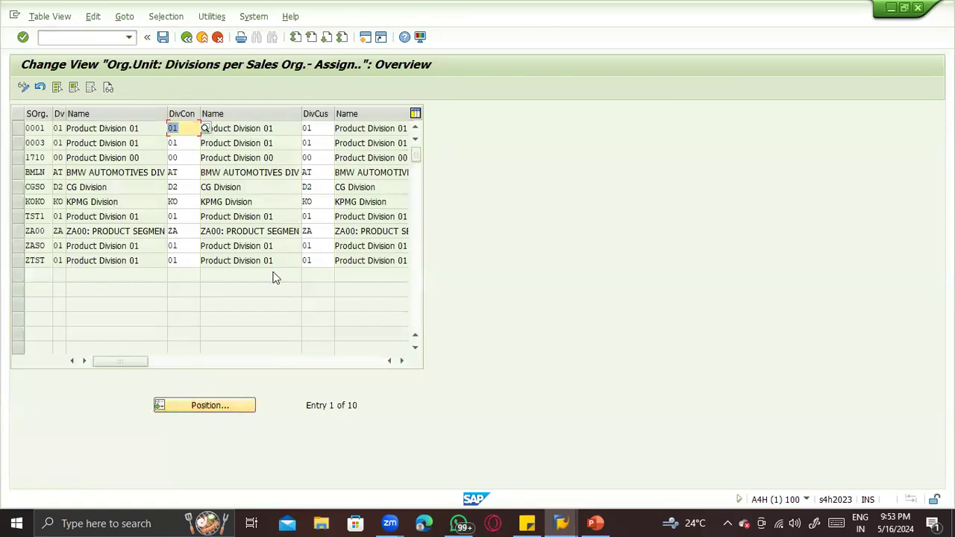
pyautogui.click(187, 37)
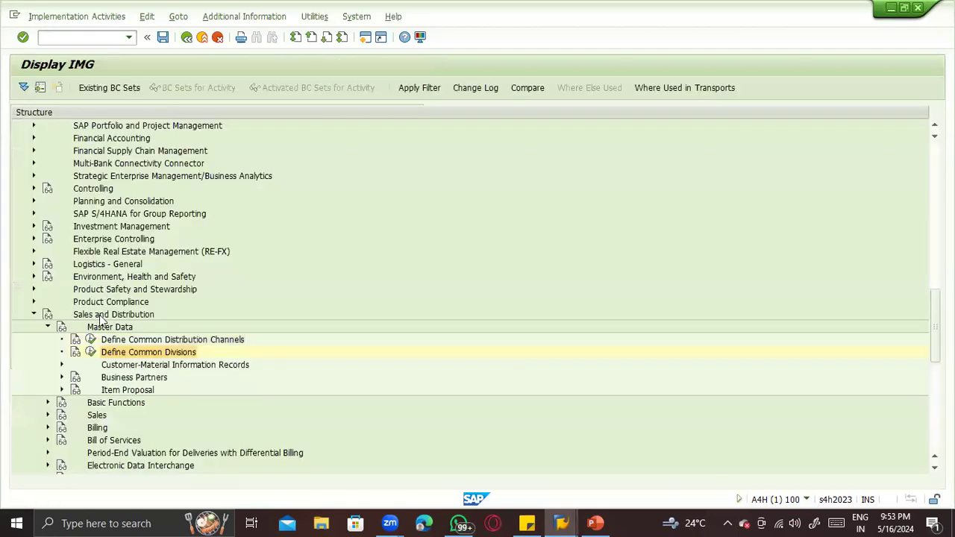
# Reopen Define Common Distribution Channels and start looking up the ZTST entry.
pyautogui.click(91, 340)
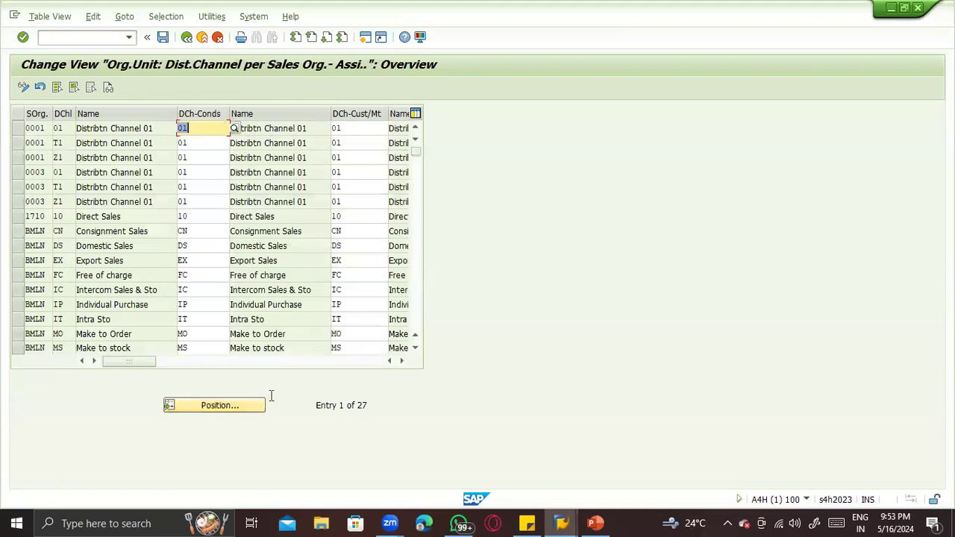
pyautogui.click(234, 409)
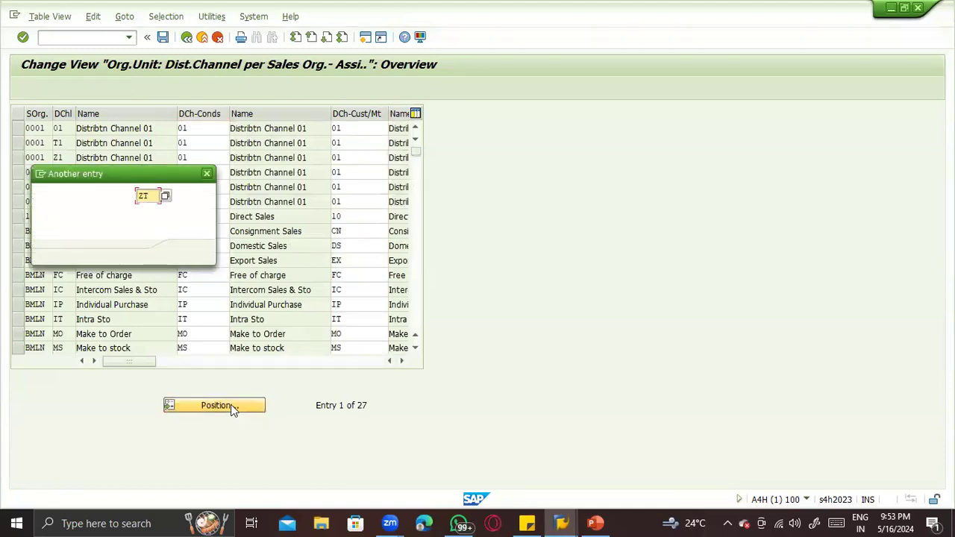
# Position the list at sales organization ZTST and set its Z1 distribution channel's DCh-Conds value to Z1.
pyautogui.write('ZTST')
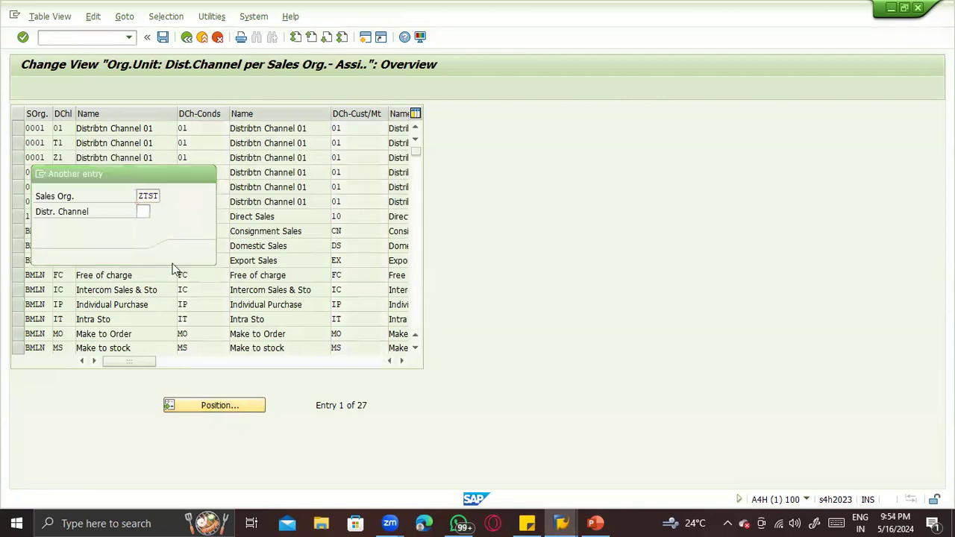
pyautogui.press('Return')
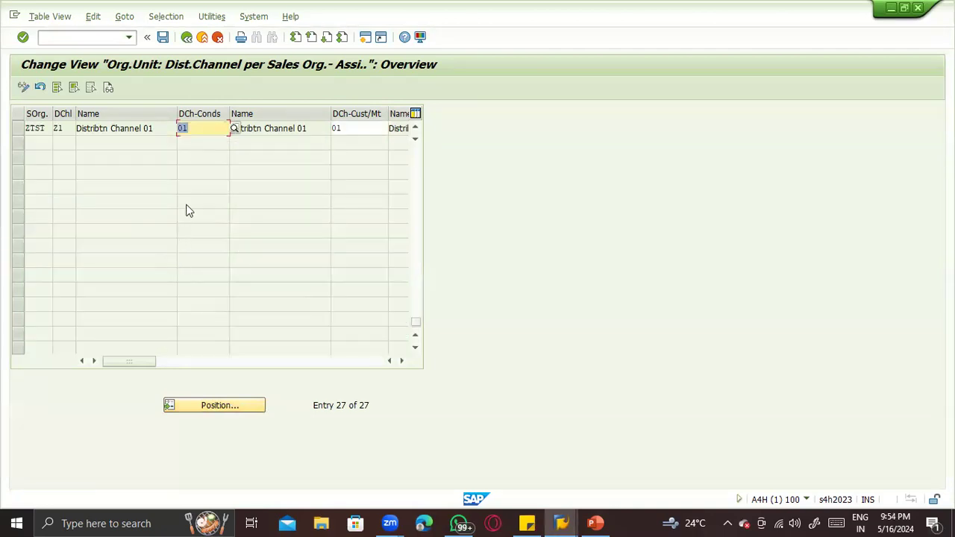
pyautogui.press('Delete')
pyautogui.write('Z1')
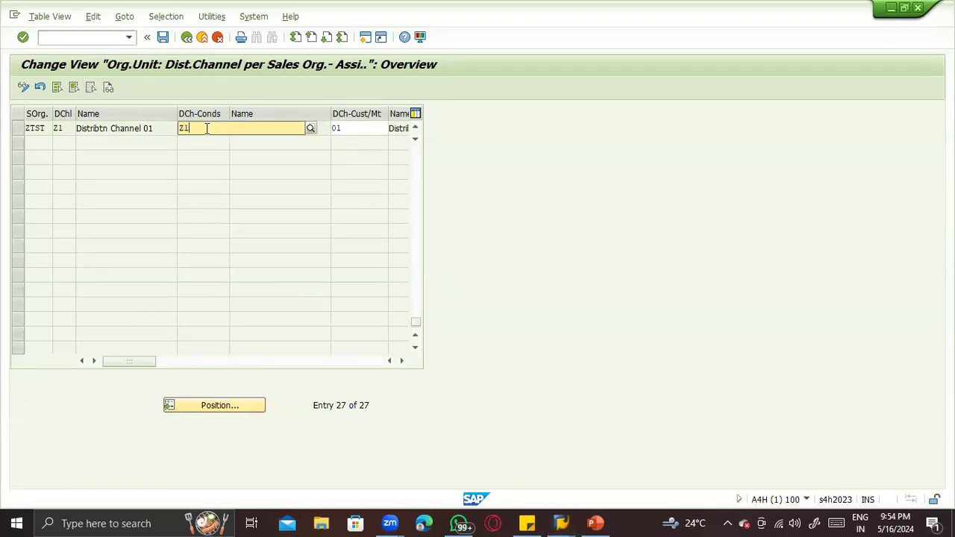
pyautogui.press('Return')
pyautogui.click(207, 130)
pyautogui.doubleClick(206, 128)
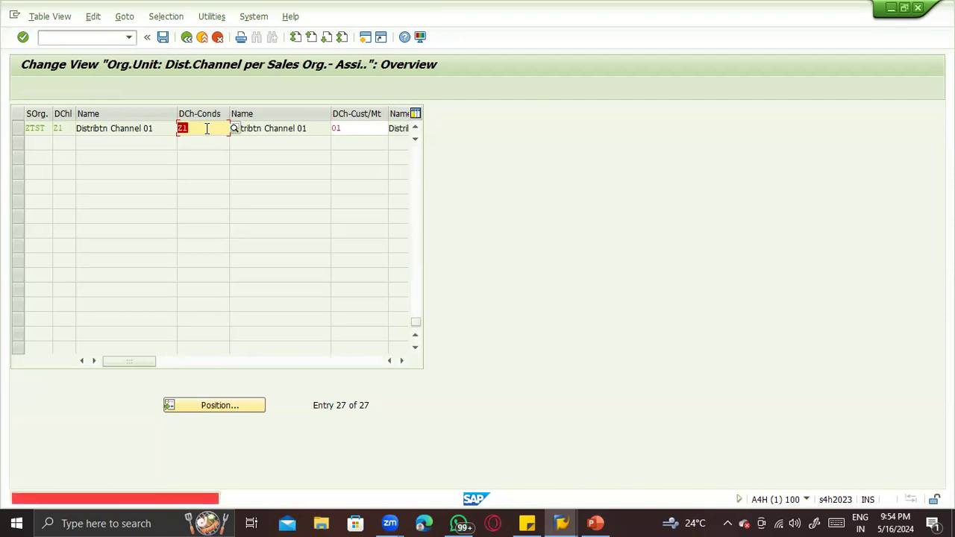
pyautogui.press('Return')
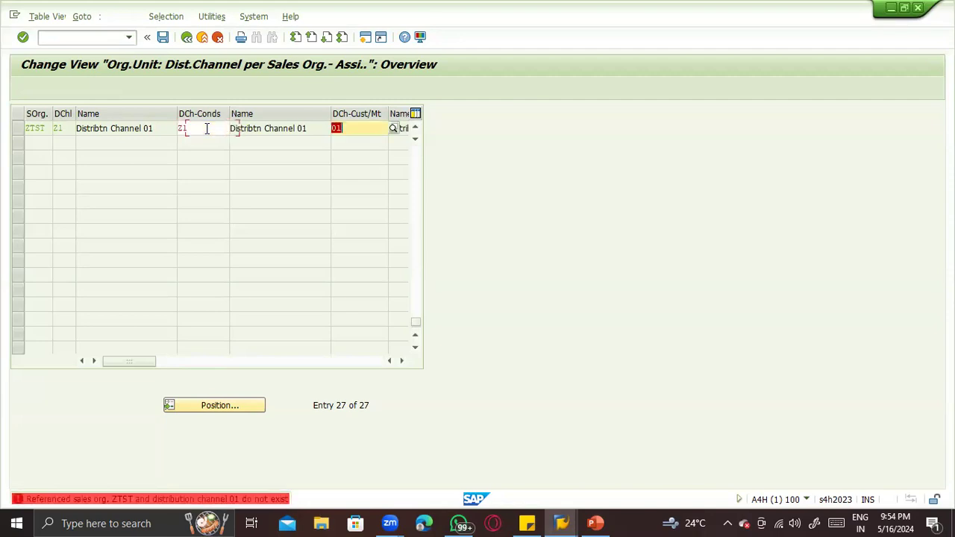
# Set DCh-Cust/Mt to Z1 for the ZTST entry and save it under customizing request A4HK900197, returning to the IMG.
pyautogui.write('Z1')
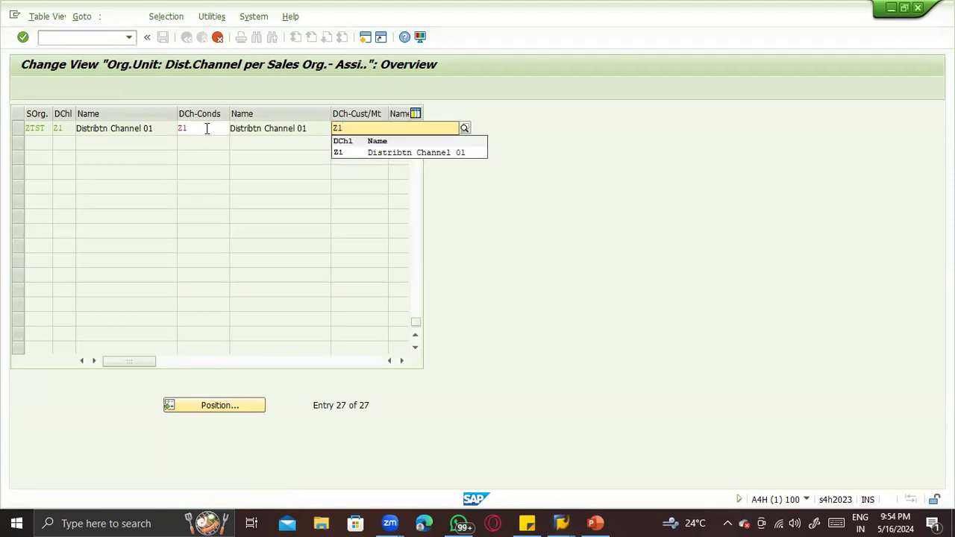
pyautogui.press('Down')
pyautogui.press('Return')
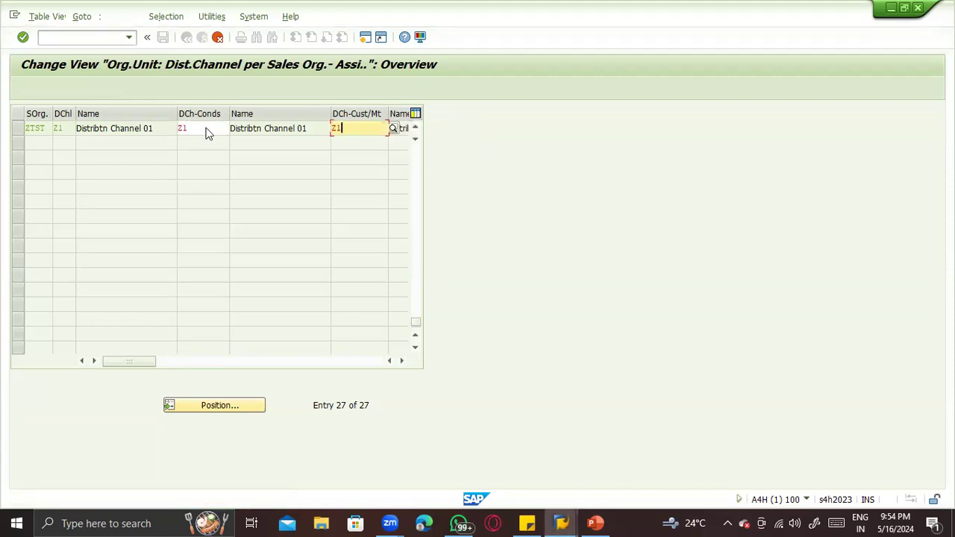
pyautogui.press('Return')
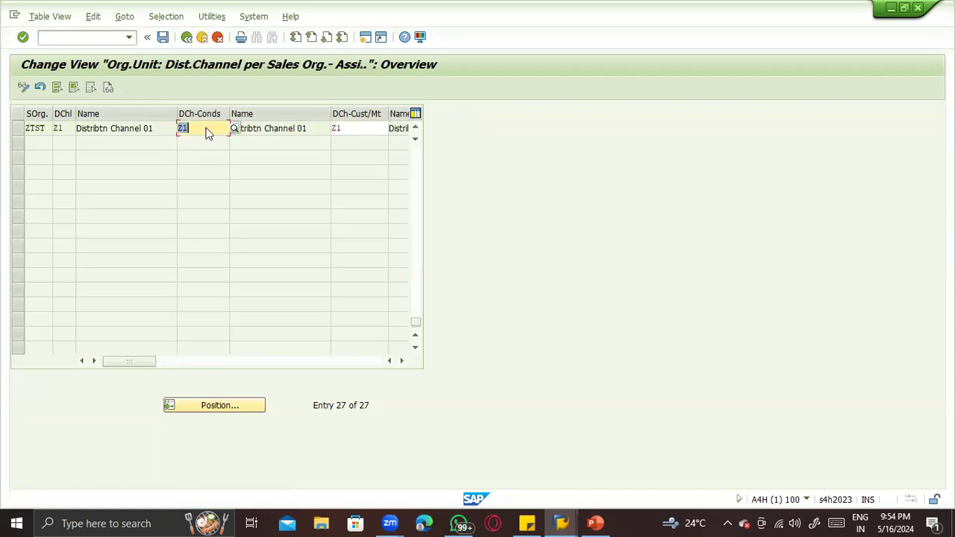
pyautogui.hotkey('ctrl', 's')
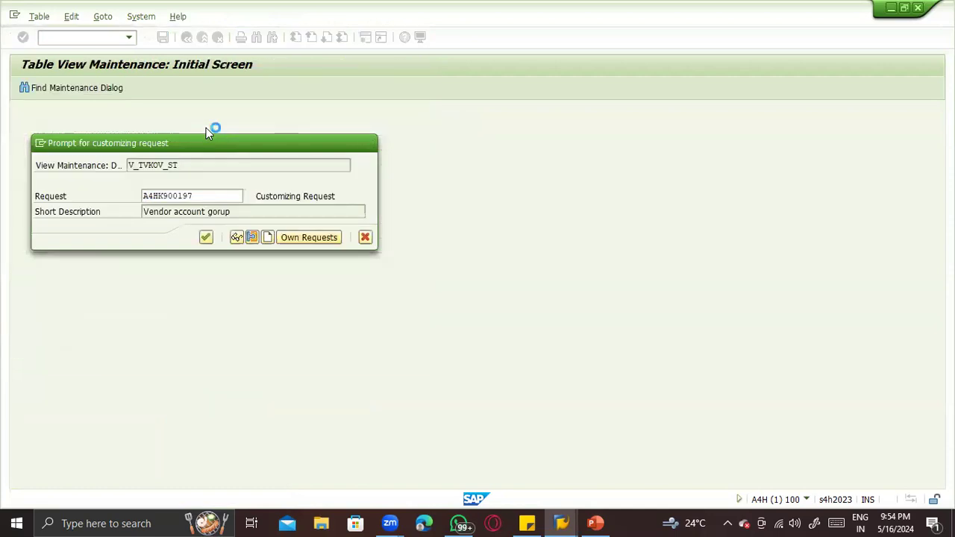
pyautogui.press('Return')
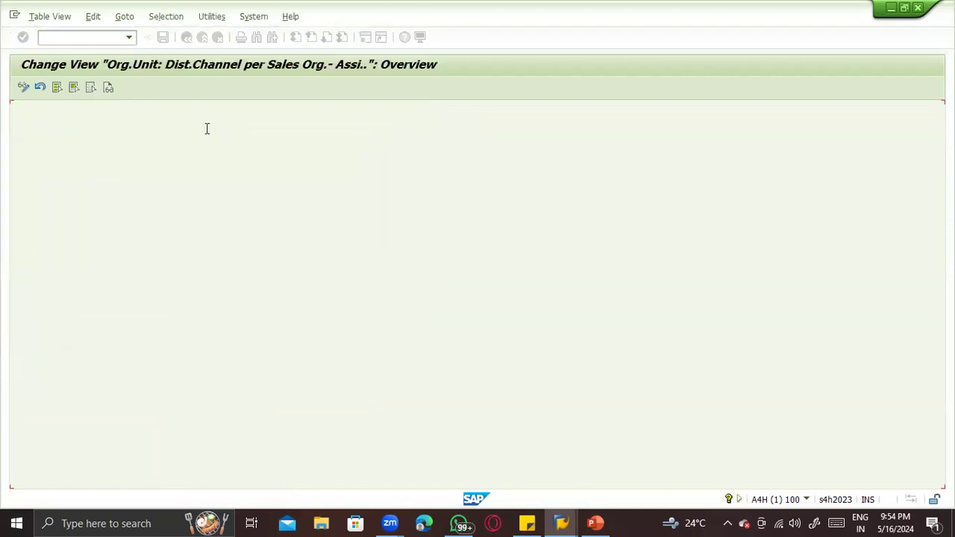
pyautogui.press('F3')
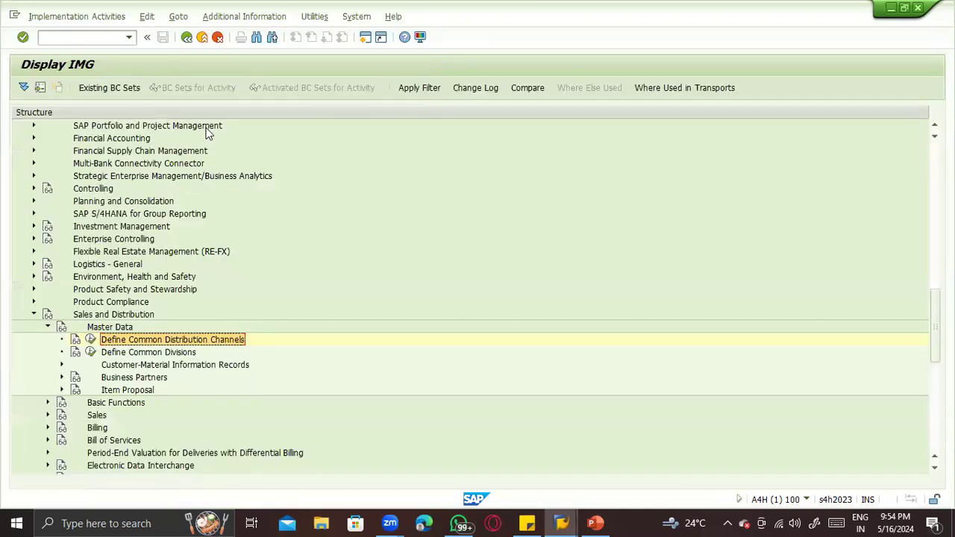
# Look through the Master Data and Basic Functions branches under Sales and Distribution, then collapse both.
pyautogui.click(62, 365)
pyautogui.click(63, 365)
pyautogui.click(62, 377)
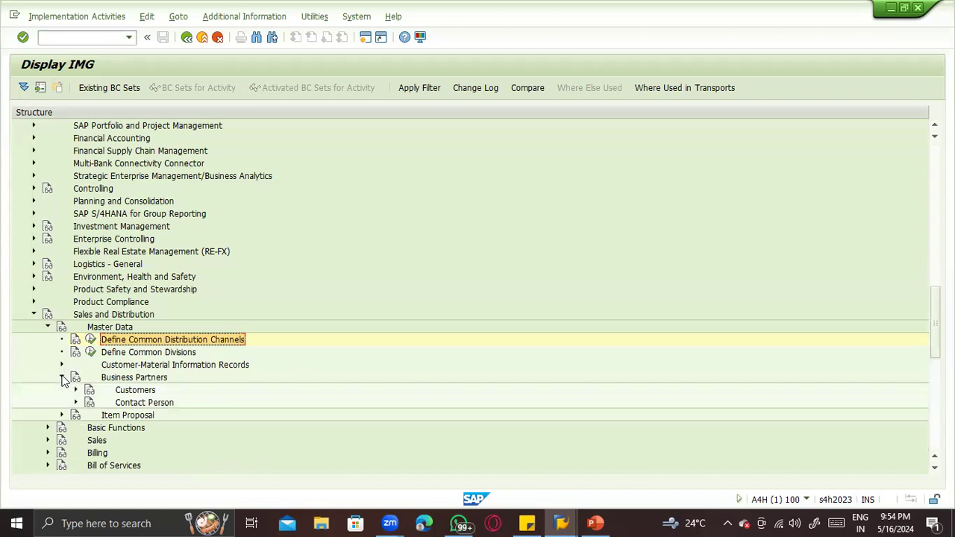
pyautogui.click(62, 377)
pyautogui.click(47, 328)
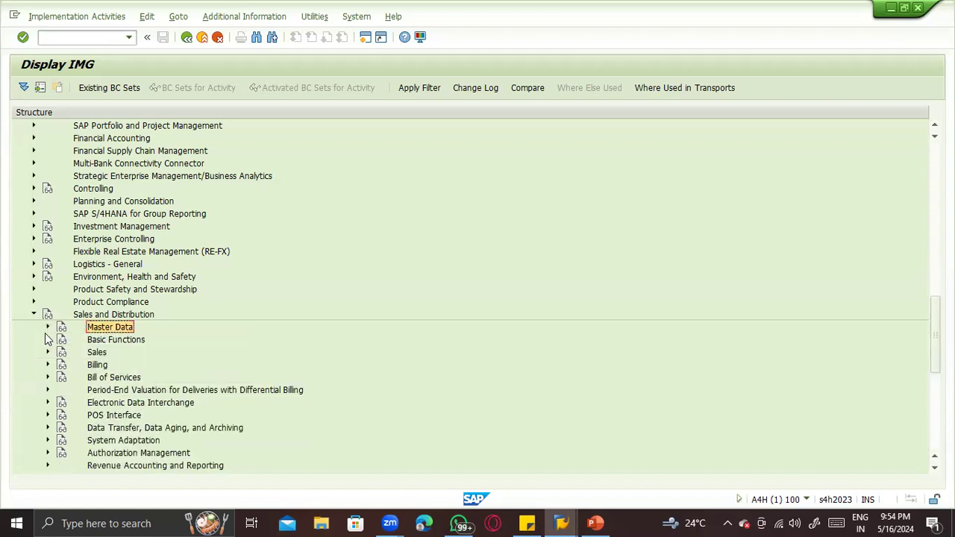
pyautogui.click(47, 339)
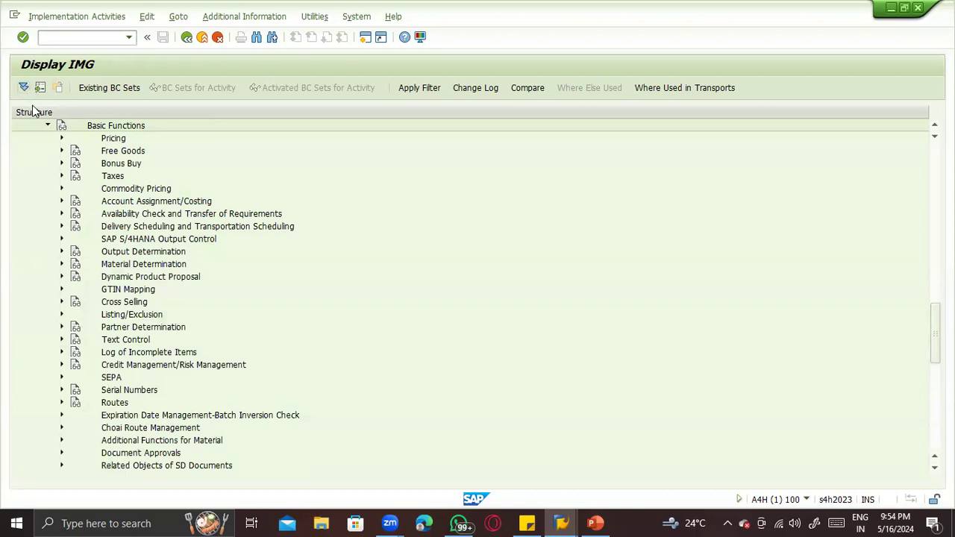
pyautogui.click(45, 126)
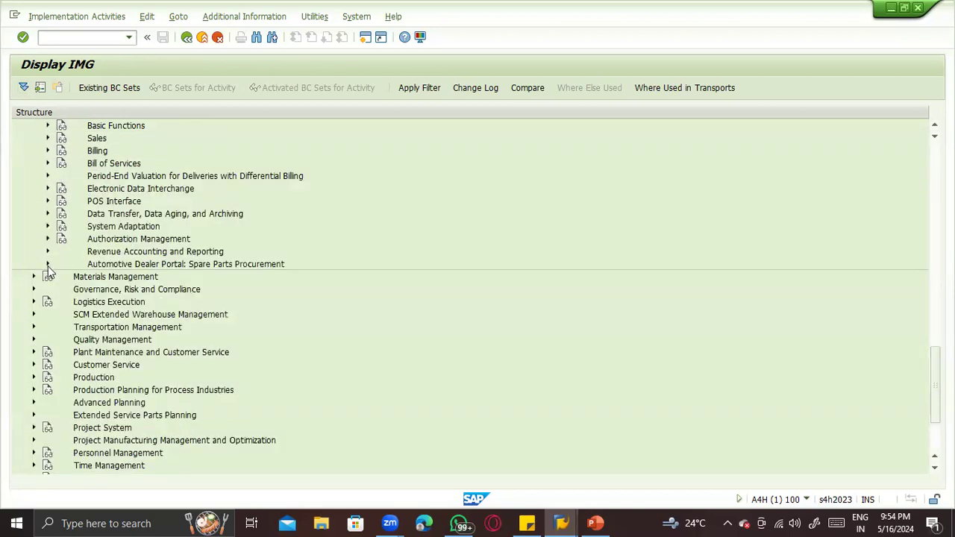
# Browse to Sales Document Header under Sales and view the assignment of sales document types and sales organizations to order reasons.
pyautogui.click(47, 138)
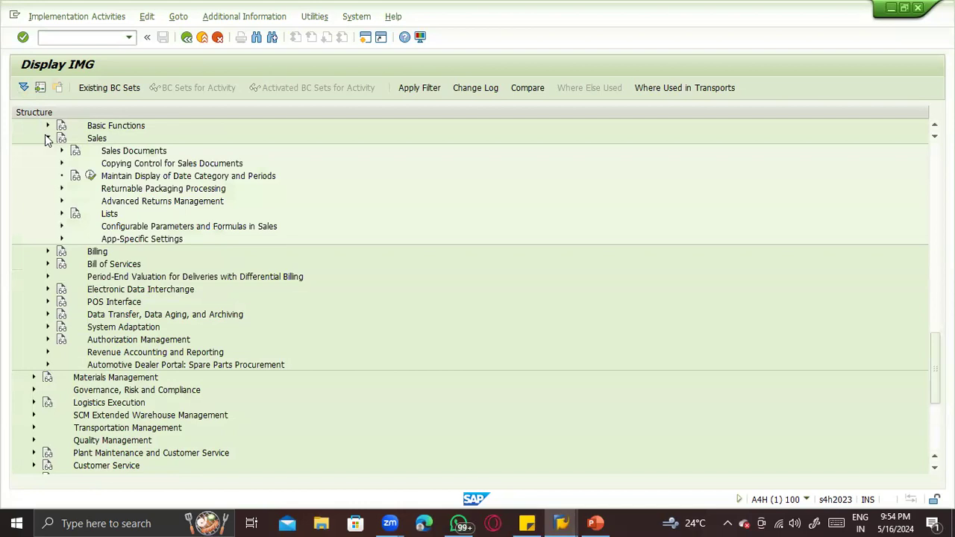
pyautogui.click(61, 152)
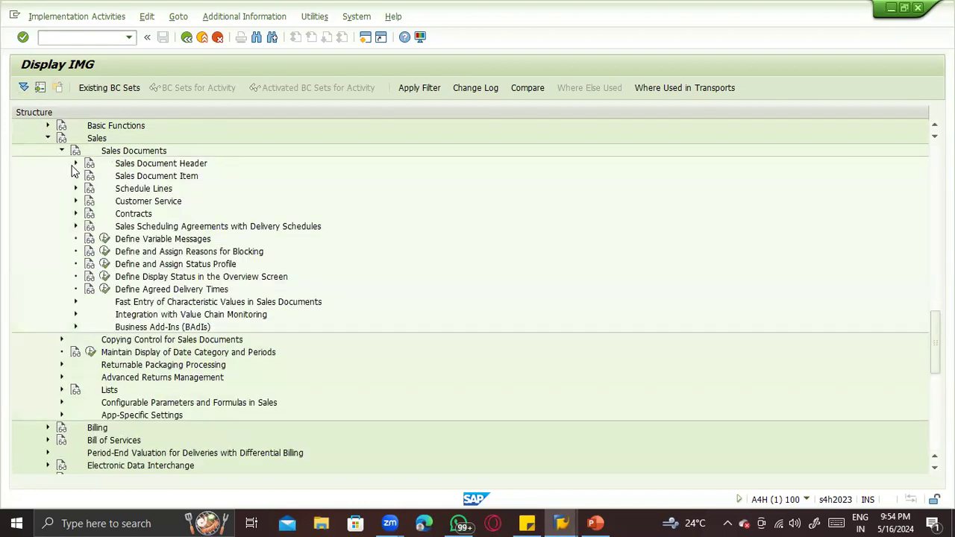
pyautogui.click(75, 163)
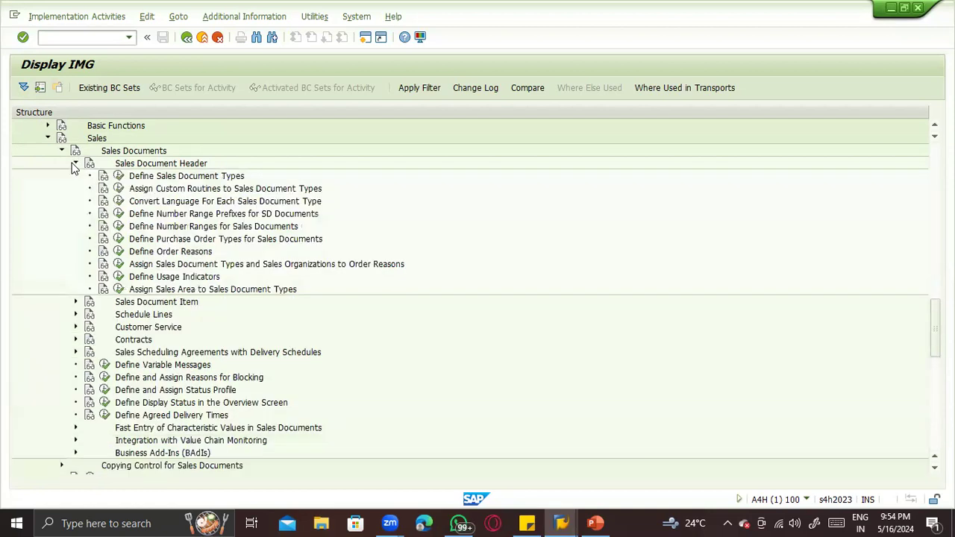
pyautogui.click(74, 163)
pyautogui.click(74, 164)
pyautogui.click(120, 264)
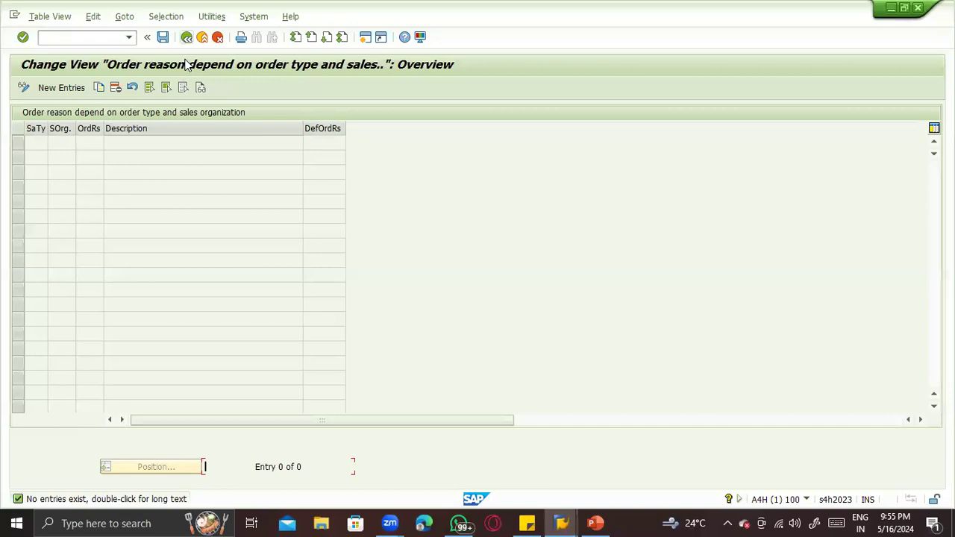
pyautogui.click(186, 37)
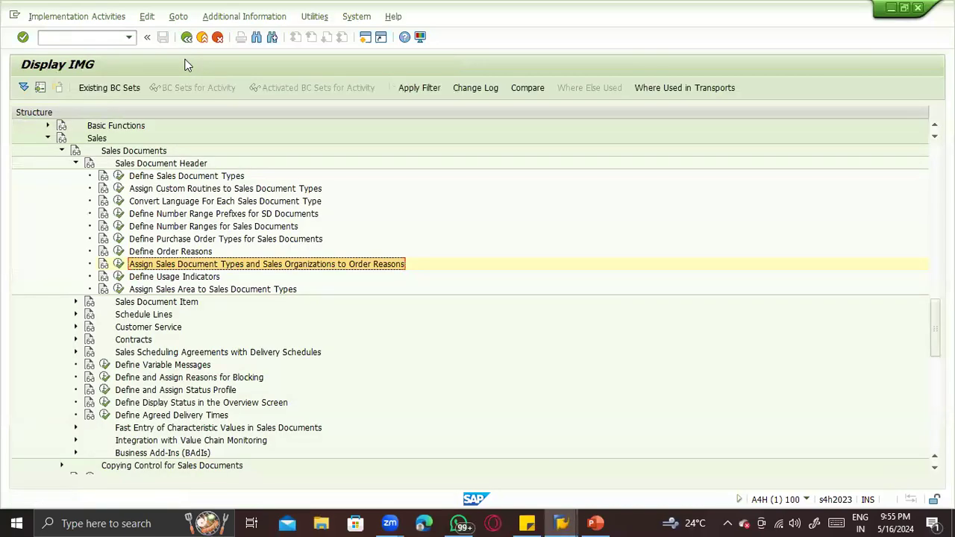
# Check the Sales Document Item branch and collapse the Sales Documents node.
pyautogui.click(75, 163)
pyautogui.click(75, 177)
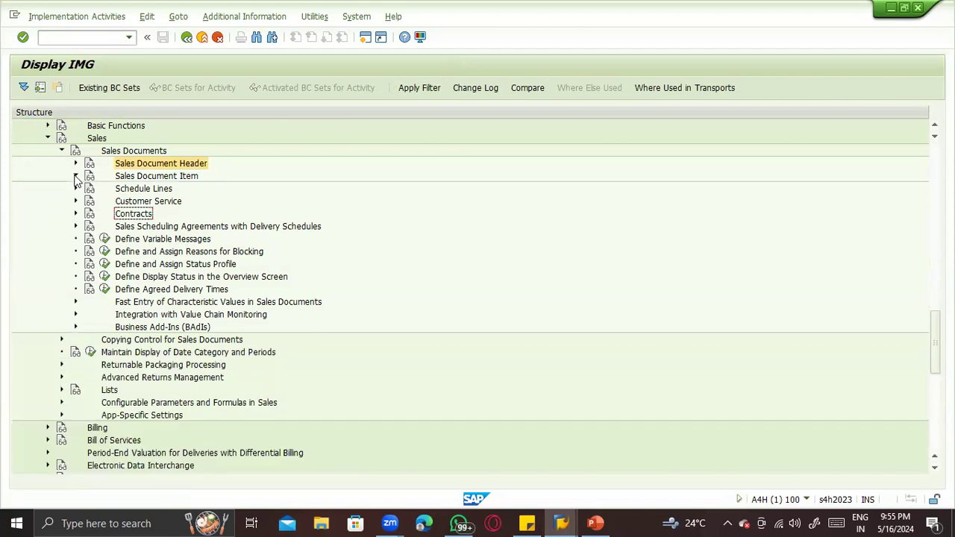
pyautogui.click(76, 177)
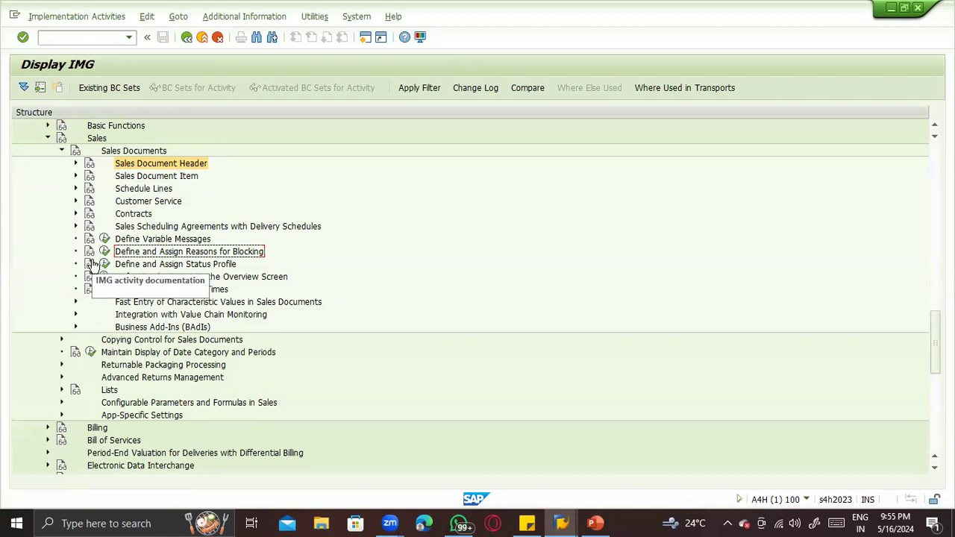
pyautogui.click(61, 151)
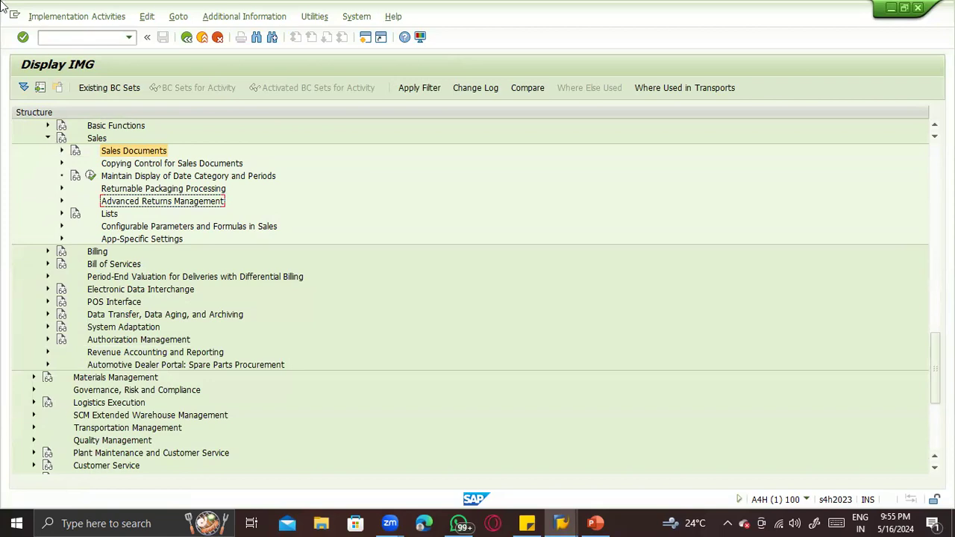
pyautogui.click(73, 12)
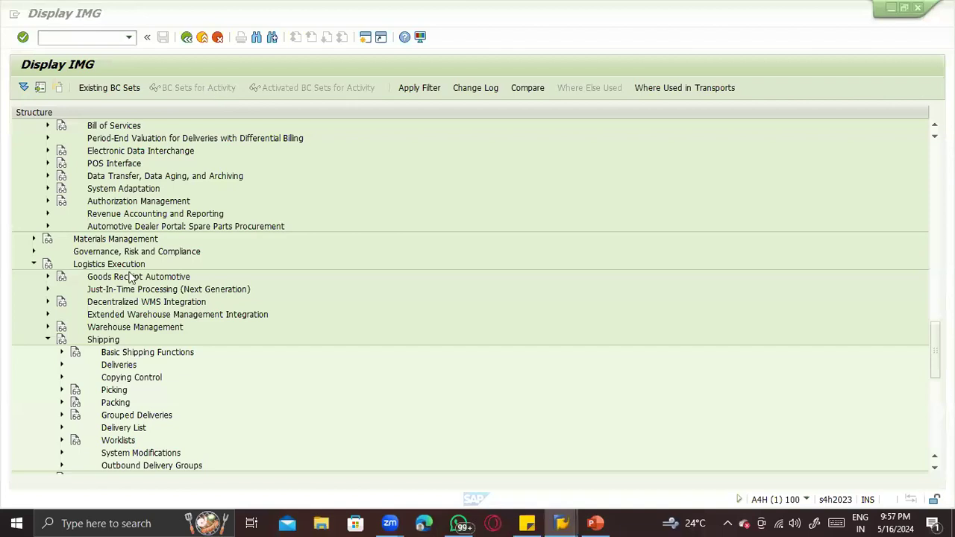
# Open the Assign Shipping Points activity within Shipping Point and Goods Receiving Point Determination under Basic Shipping Functions.
pyautogui.click(61, 353)
pyautogui.click(61, 353)
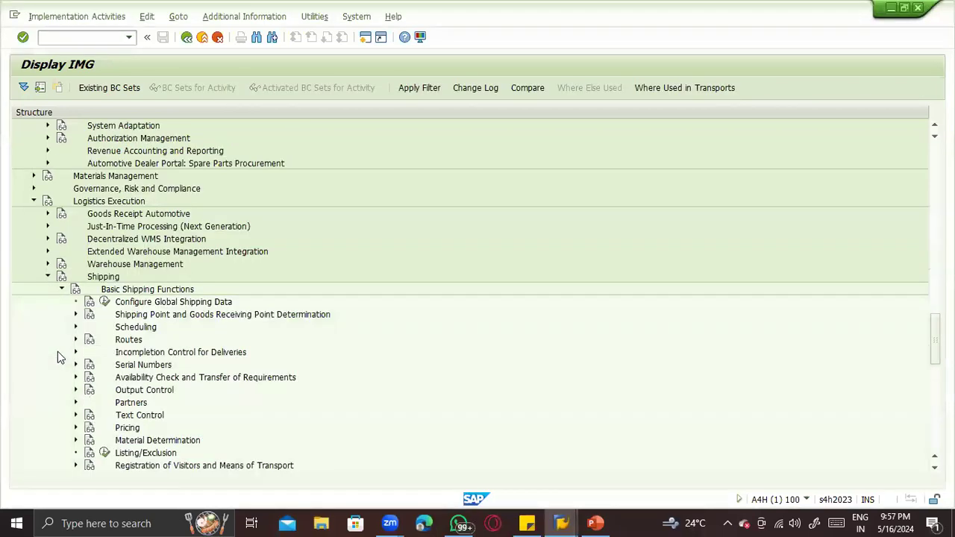
pyautogui.click(75, 314)
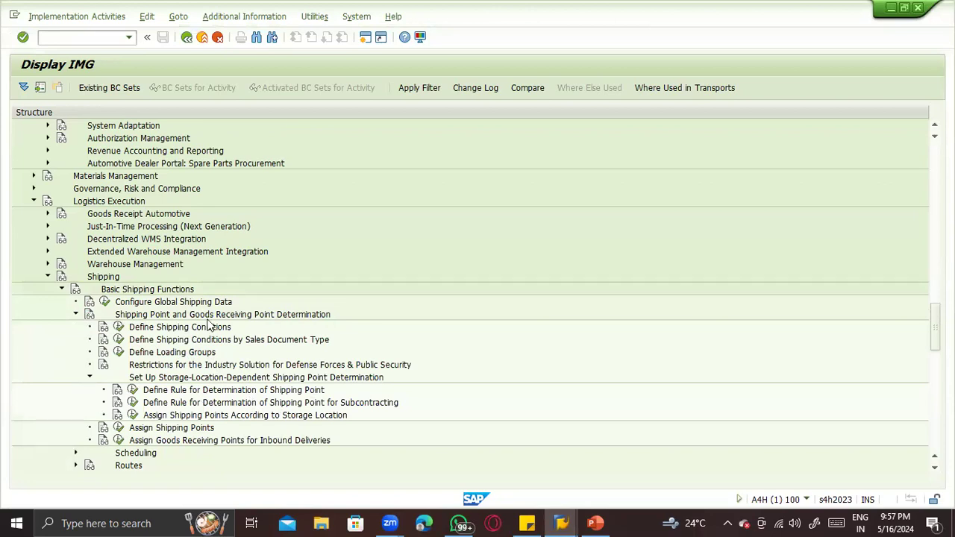
pyautogui.click(119, 427)
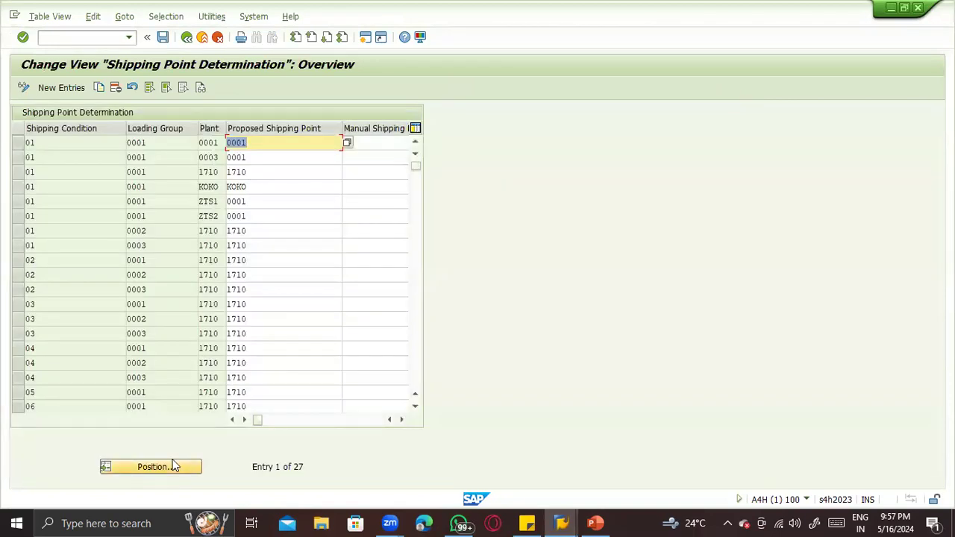
# Position the shipping point determination list at shipping condition 01, loading group 0001, plant ZTS1.
pyautogui.click(167, 462)
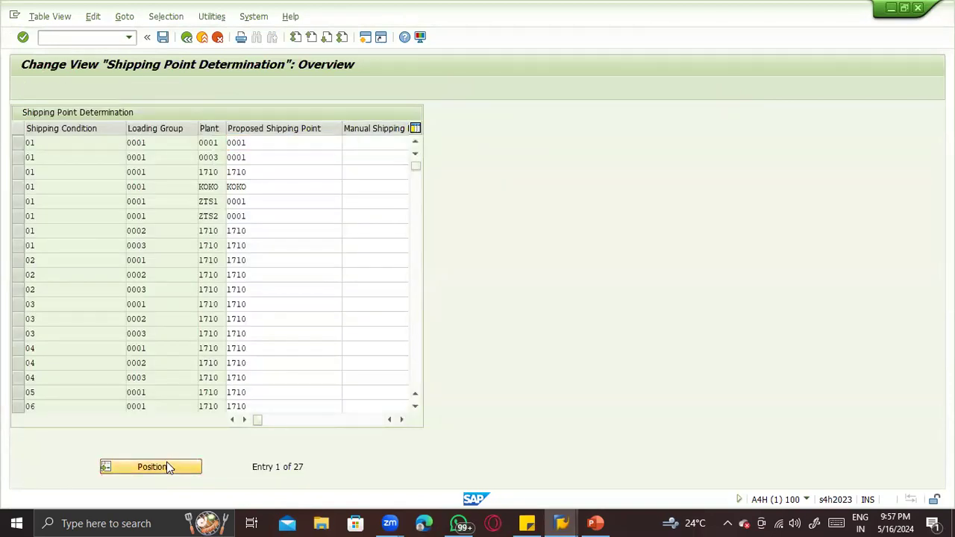
pyautogui.write('01')
pyautogui.press('Tab')
pyautogui.write('01')
pyautogui.press('BackSpace')
pyautogui.write('001')
pyautogui.press('Tab')
pyautogui.write('zts')
pyautogui.press('Return')
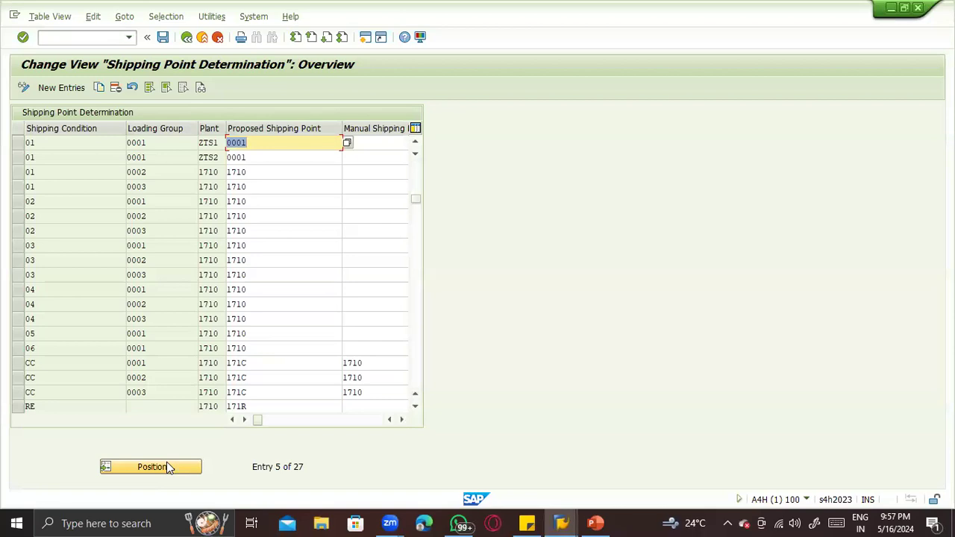
# Set the proposed shipping point to ZTST for plants ZTS1 and ZTS2 and save under customizing request A4HK900197.
pyautogui.press('Delete')
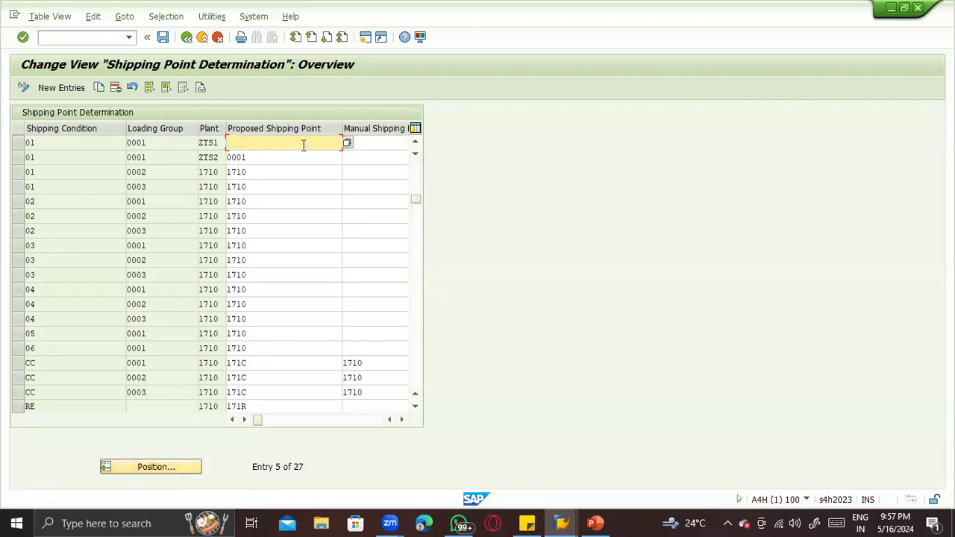
pyautogui.write('ZTST')
pyautogui.press('Down')
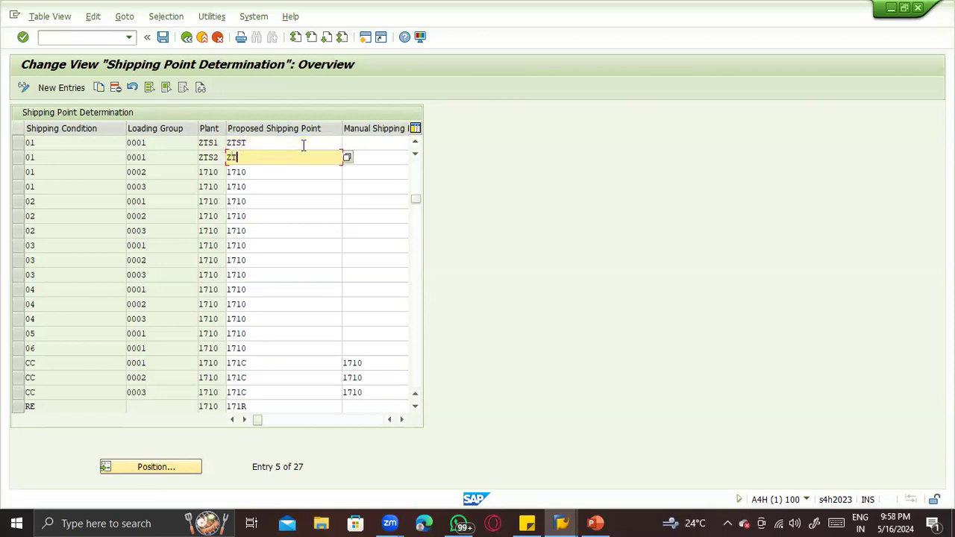
pyautogui.press('Return')
pyautogui.hotkey('ctrl', 's')
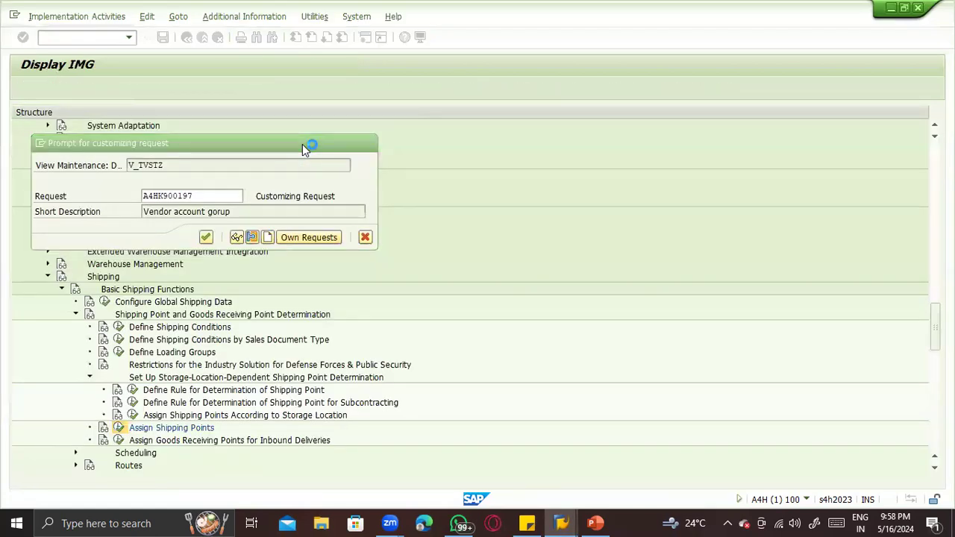
pyautogui.press('Return')
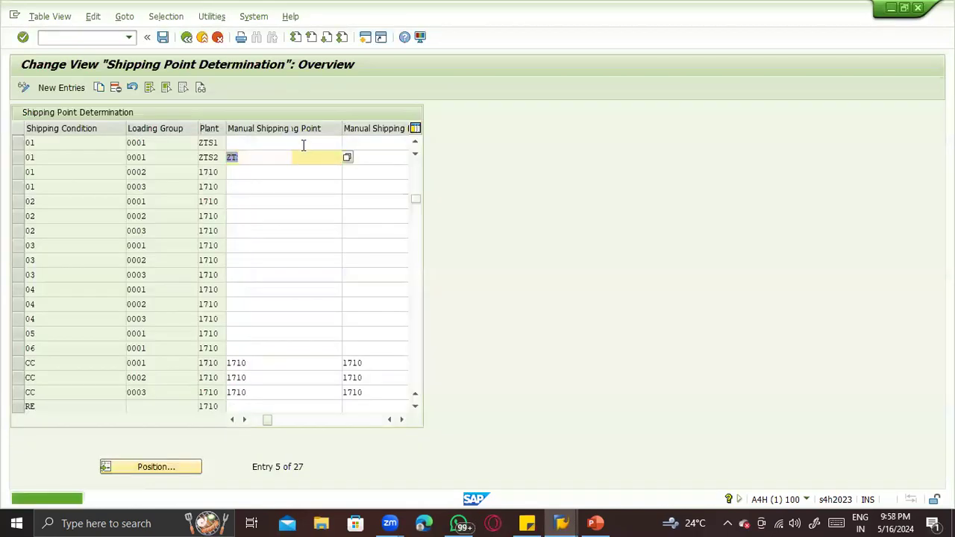
pyautogui.hotkey('shift', 'Tab')
pyautogui.hotkey('shift', 'Tab')
pyautogui.hotkey('shift', 'Tab')
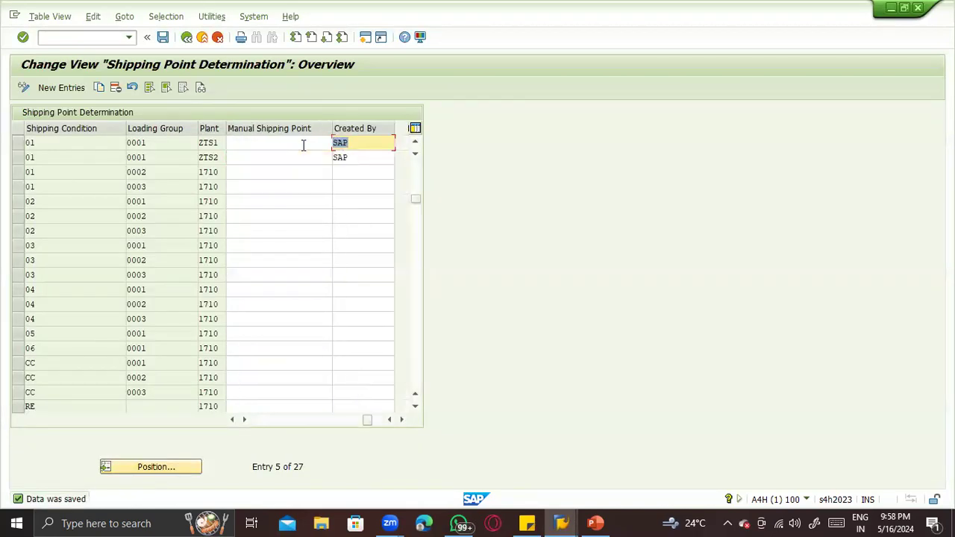
pyautogui.press('Tab')
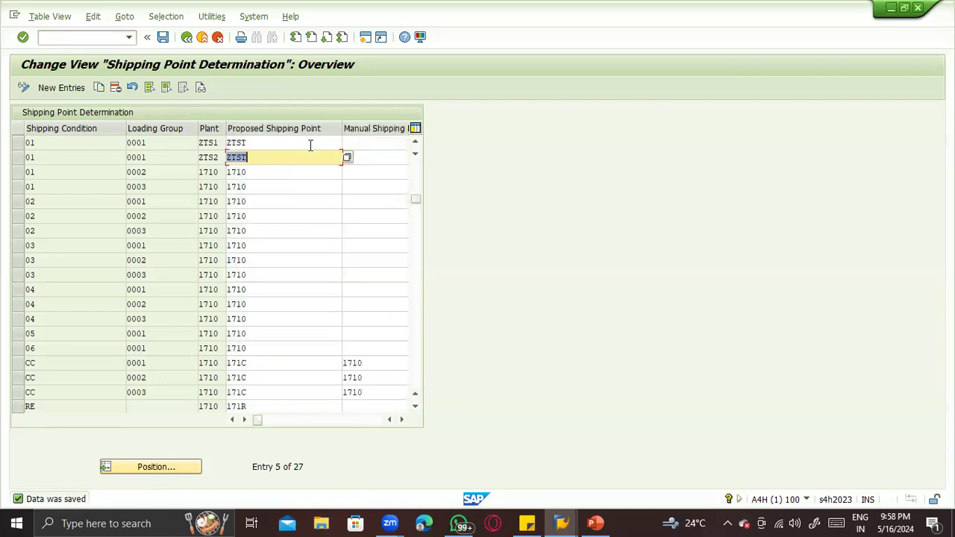
# Save the shipping point determination and view the Assign Goods Receiving Points for Inbound Deliveries activity.
pyautogui.hotkey('ctrl', 's')
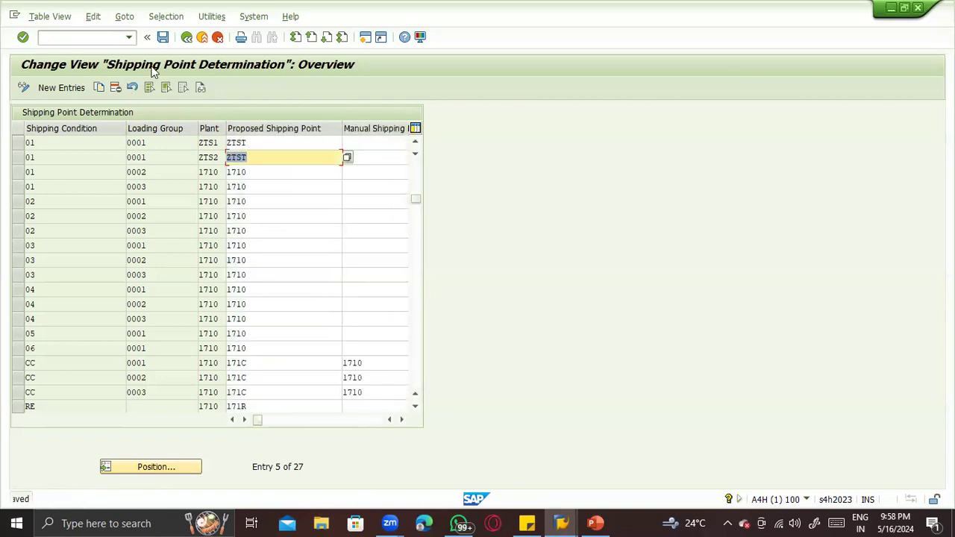
pyautogui.press('F3')
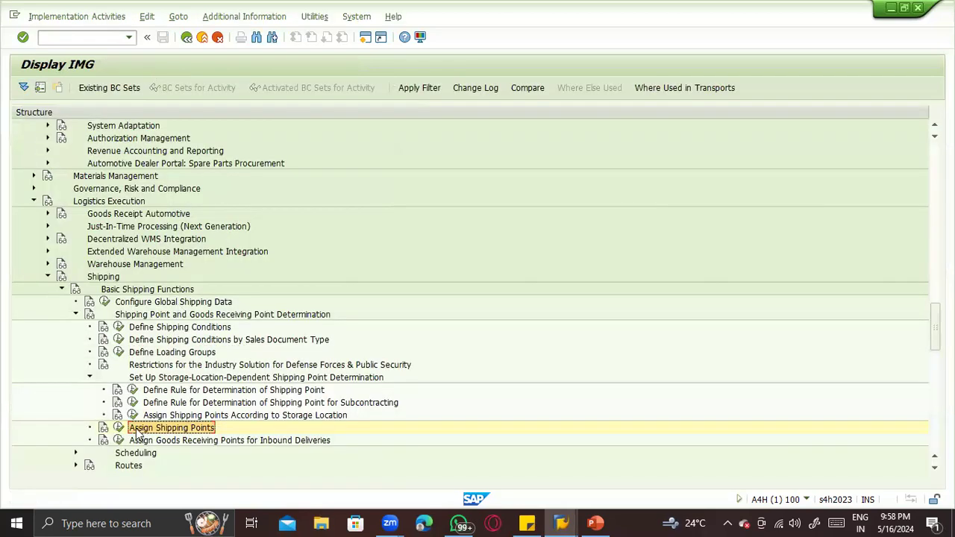
pyautogui.click(119, 440)
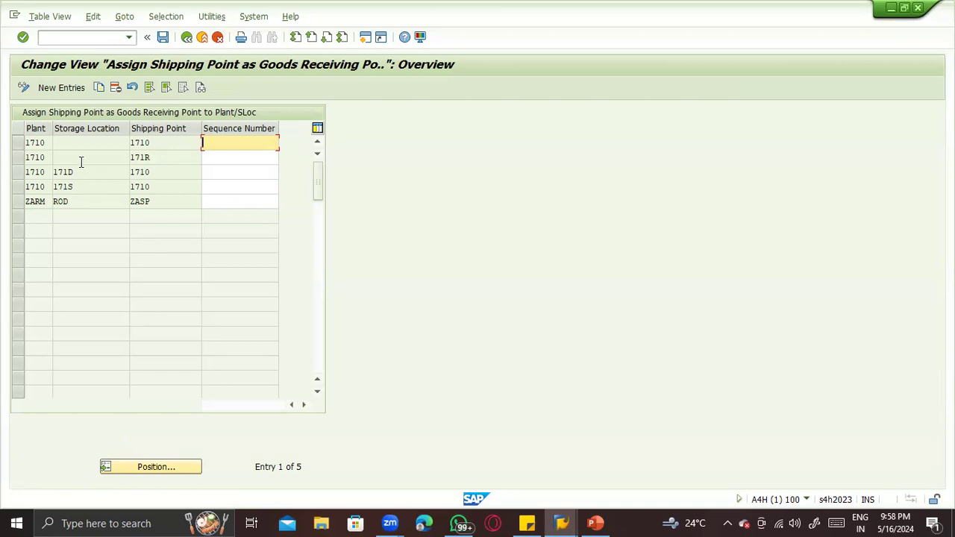
pyautogui.press('F3')
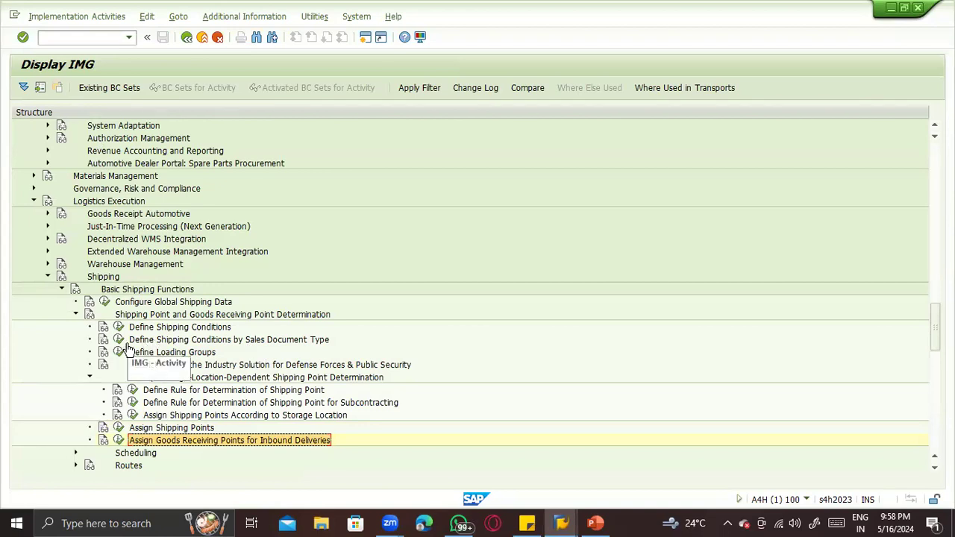
# Check the Deliveries and Copying Control branches under Shipping, then collapse the Shipping node.
pyautogui.click(76, 314)
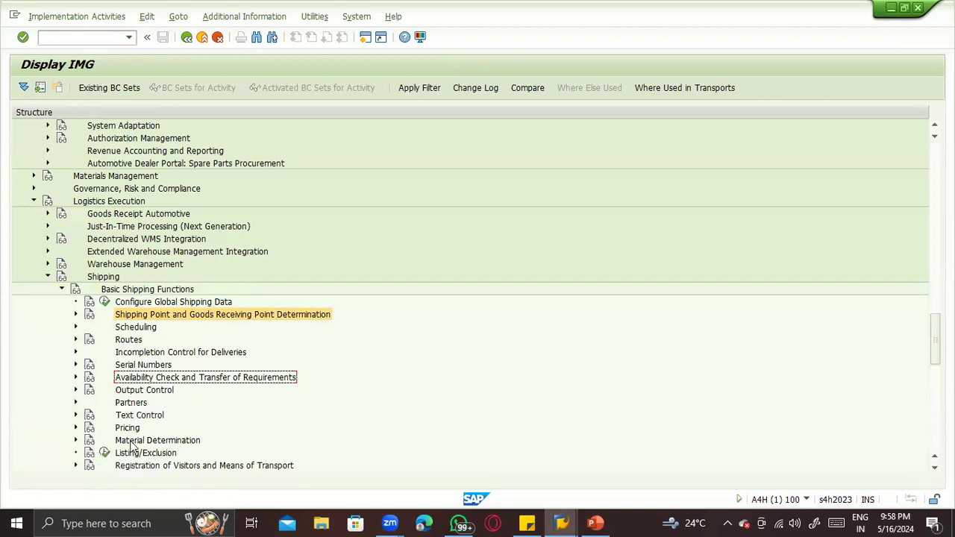
pyautogui.click(61, 290)
pyautogui.click(61, 301)
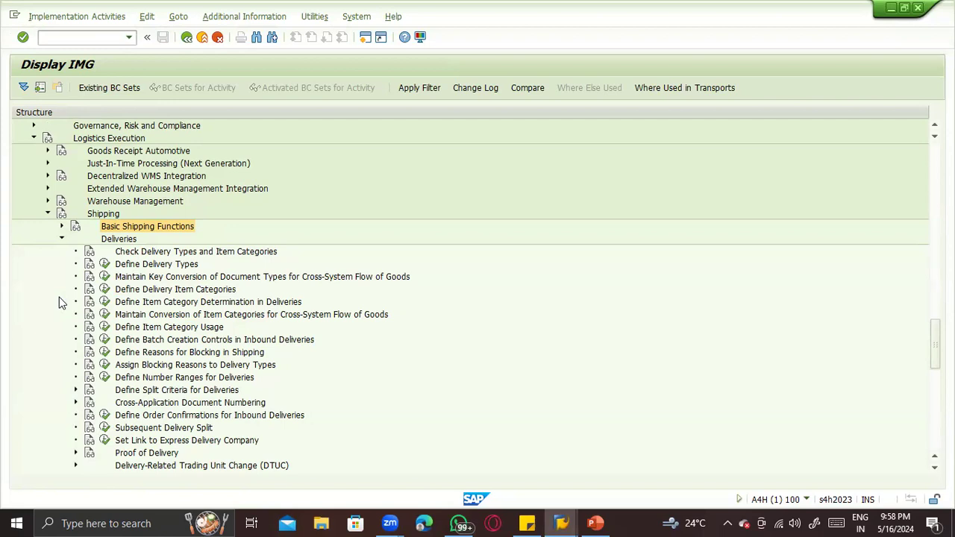
pyautogui.click(62, 239)
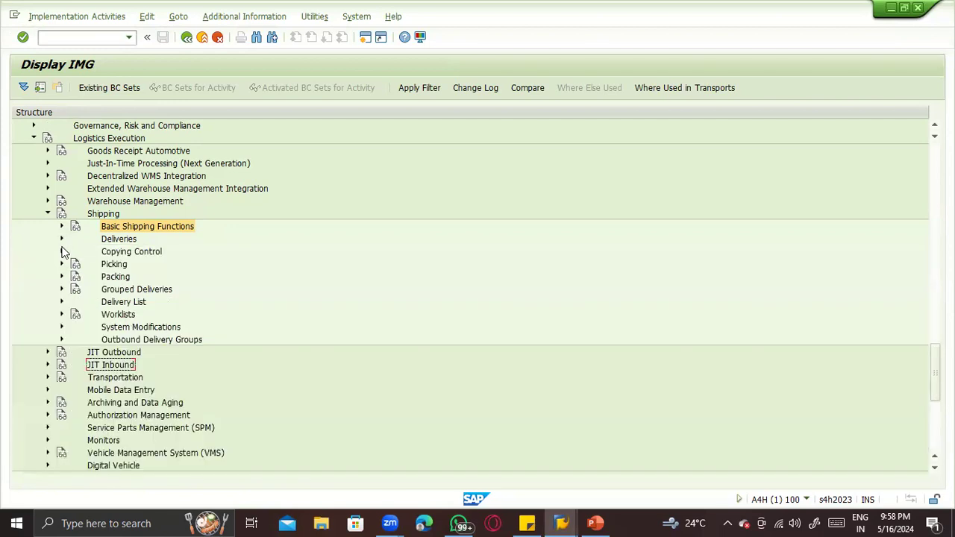
pyautogui.click(62, 251)
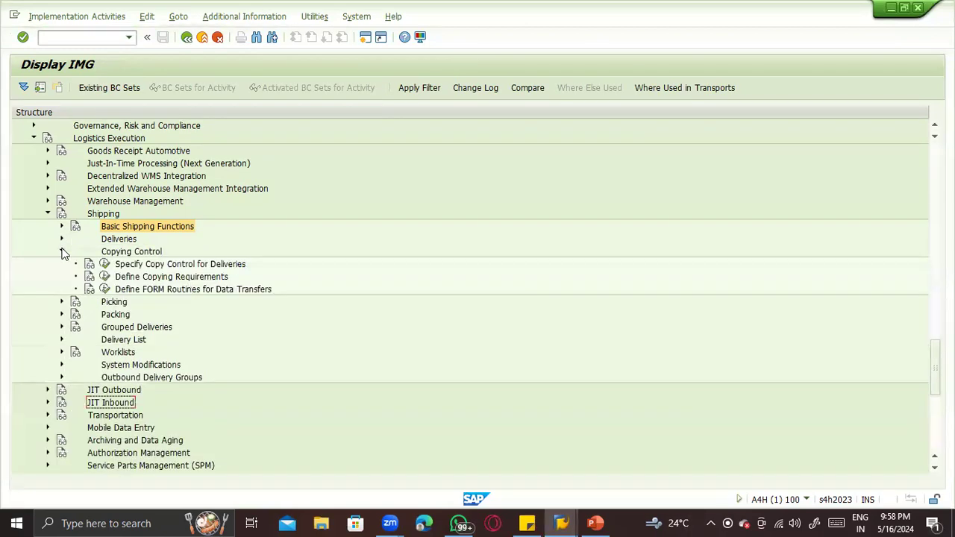
pyautogui.click(48, 214)
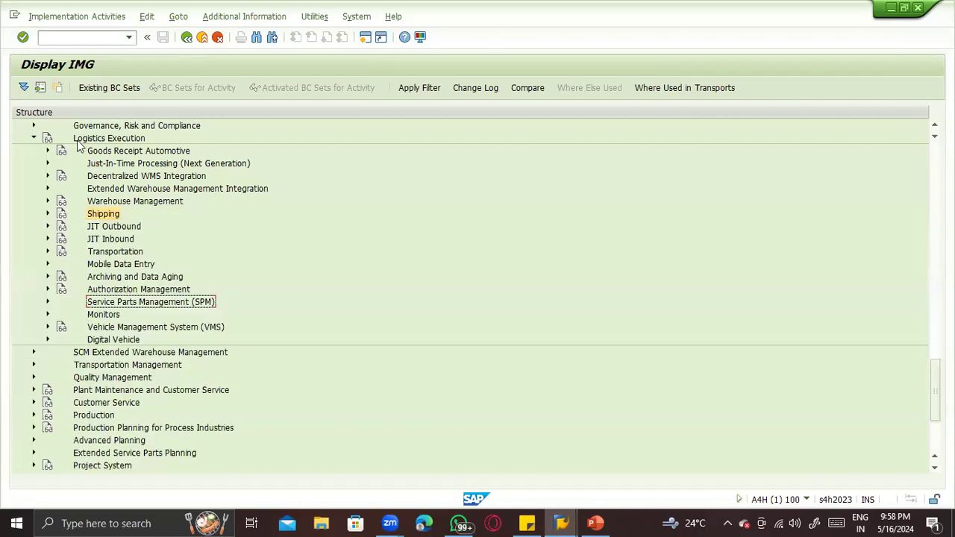
# Start transaction MM01 and proceed to the view selection for industry Mechanical engineering and material type ZTST.
pyautogui.click(55, 37)
pyautogui.write('/nmm01')
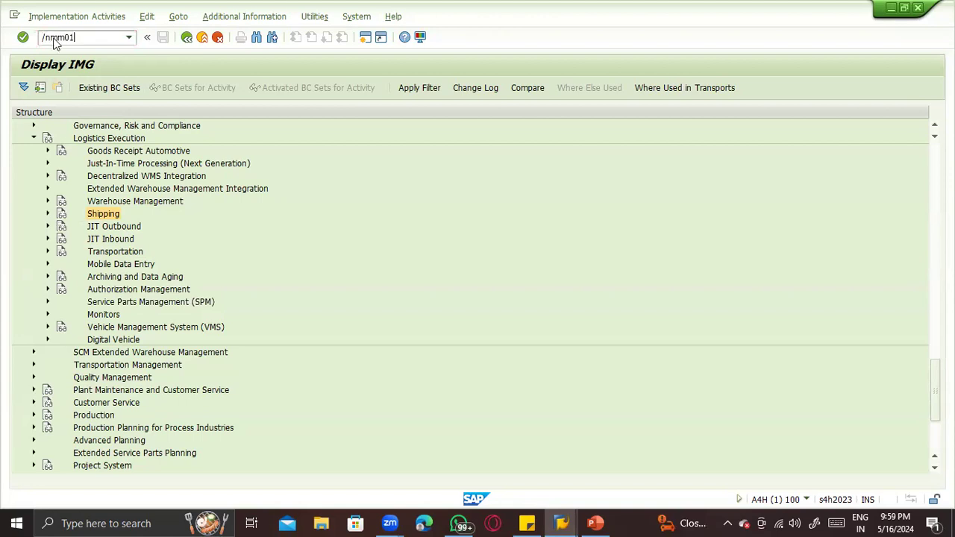
pyautogui.press('Return')
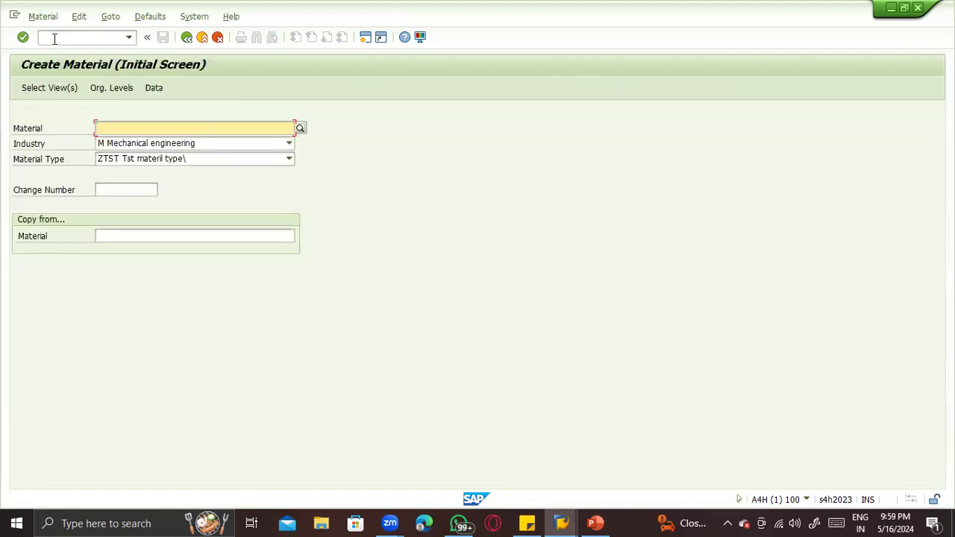
pyautogui.press('Return')
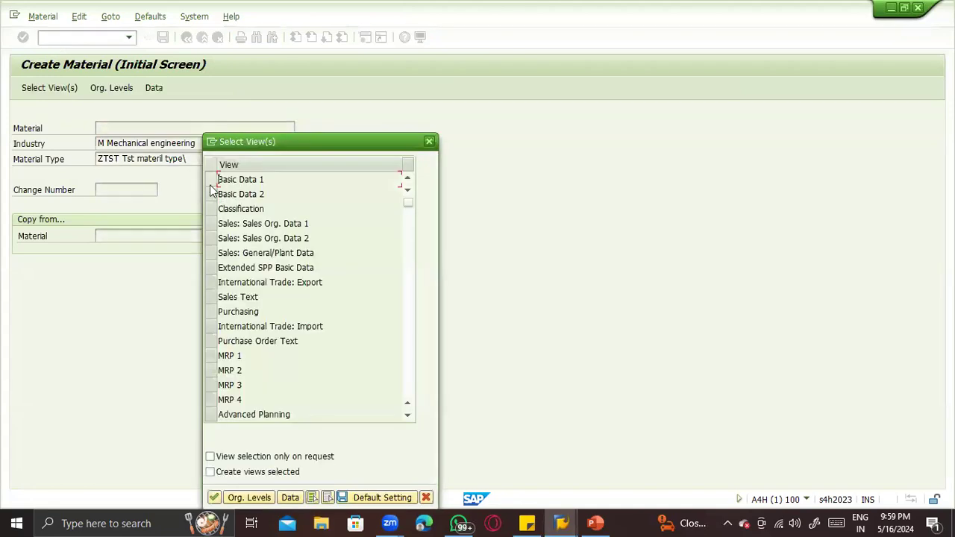
# Select the views Basic Data 1, Sales Org. Data 1 and 2, Sales General/Plant Data, Purchasing, General Plant Data/Storage 1 and 2, and Accounting 1 and 2.
pyautogui.click(211, 176)
pyautogui.click(209, 224)
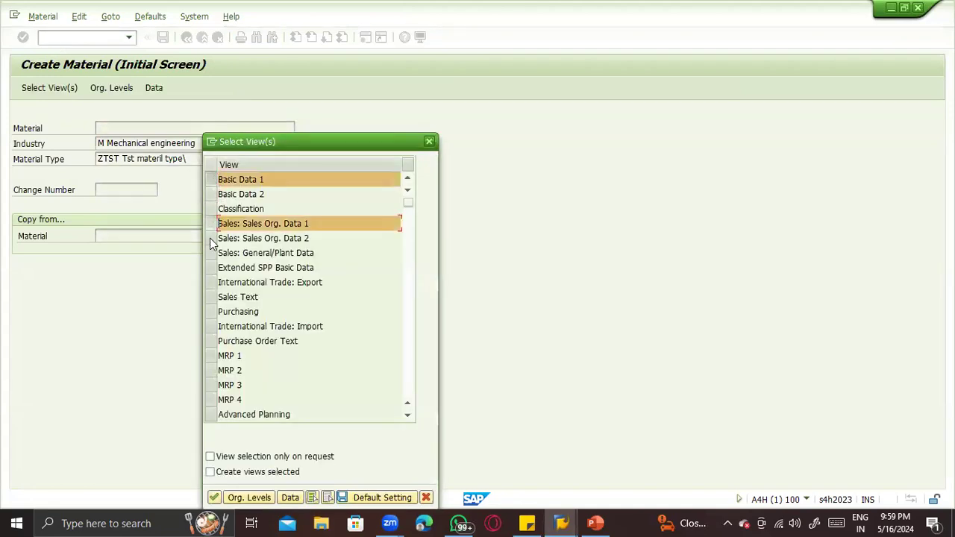
pyautogui.click(211, 241)
pyautogui.click(211, 253)
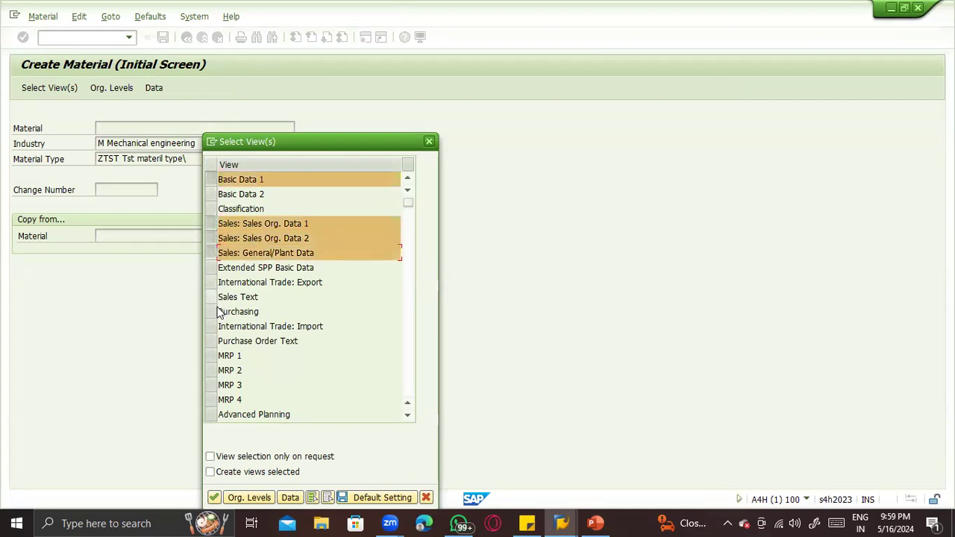
pyautogui.click(213, 311)
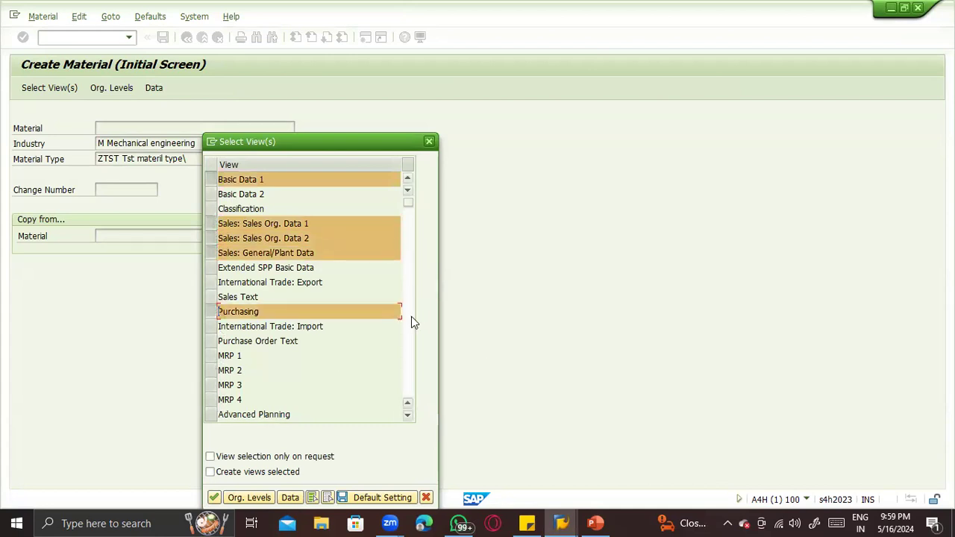
pyautogui.scroll(-5, 411, 316)
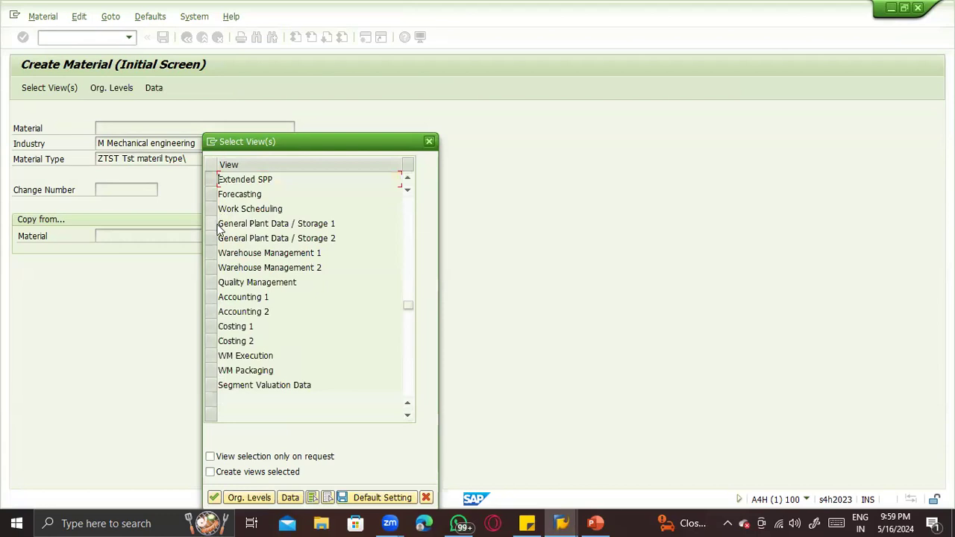
pyautogui.click(211, 223)
pyautogui.click(213, 239)
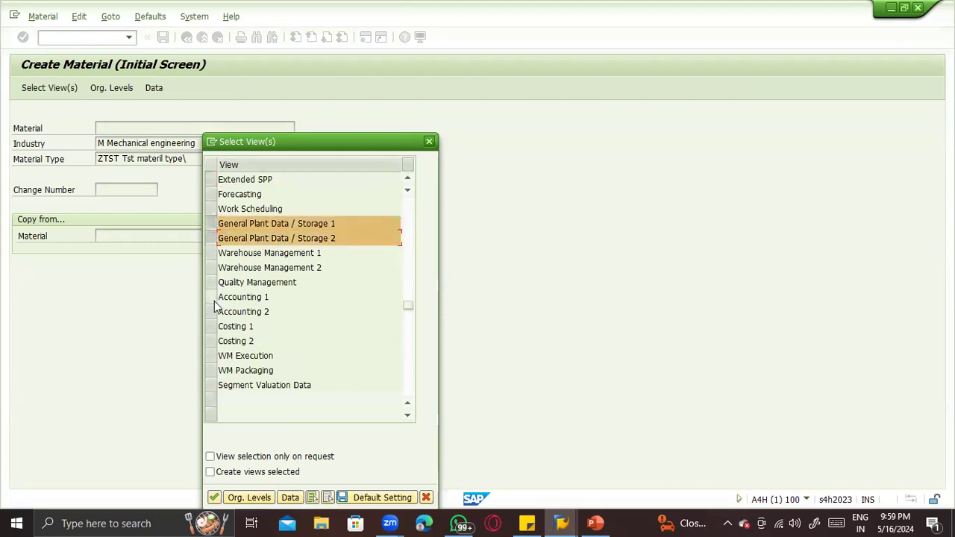
pyautogui.click(213, 312)
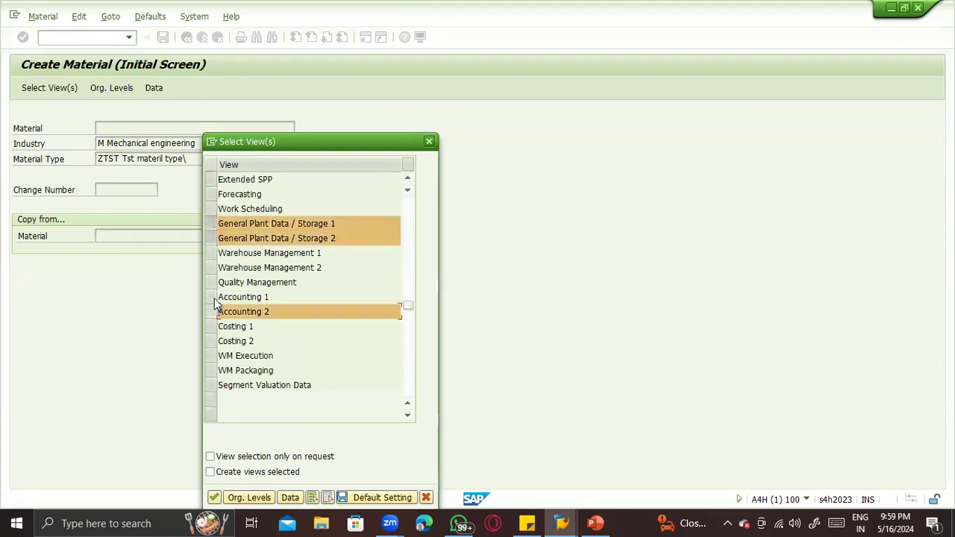
pyautogui.click(213, 297)
pyautogui.press('Return')
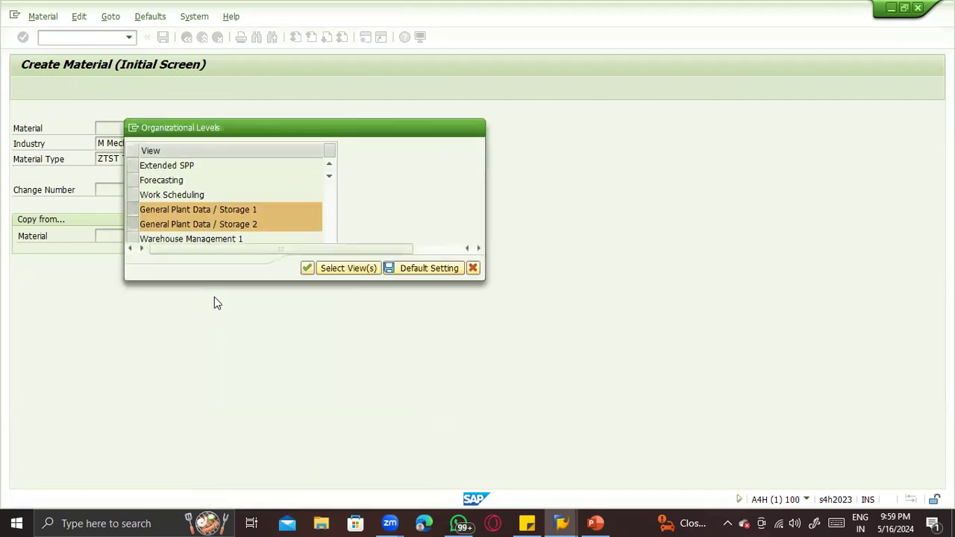
# Set the plant and the storage location in the organizational levels to ZTS1.
pyautogui.press('space')
pyautogui.press('Down')
pyautogui.press('Return')
pyautogui.press('Tab')
pyautogui.press('space')
pyautogui.press('Down')
pyautogui.press('Return')
# Set sales organization ZTST and distribution channel Z1, and confirm the organizational levels.
pyautogui.press('Tab')
pyautogui.press('space')
pyautogui.press('Tab')
pyautogui.hotkey('shift', 'Tab')
pyautogui.press('space')
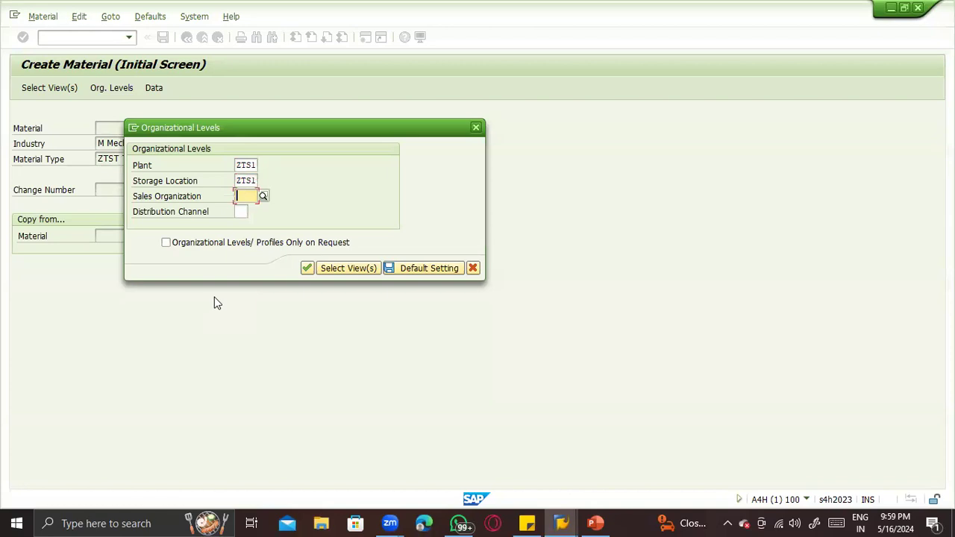
pyautogui.write('ZTST')
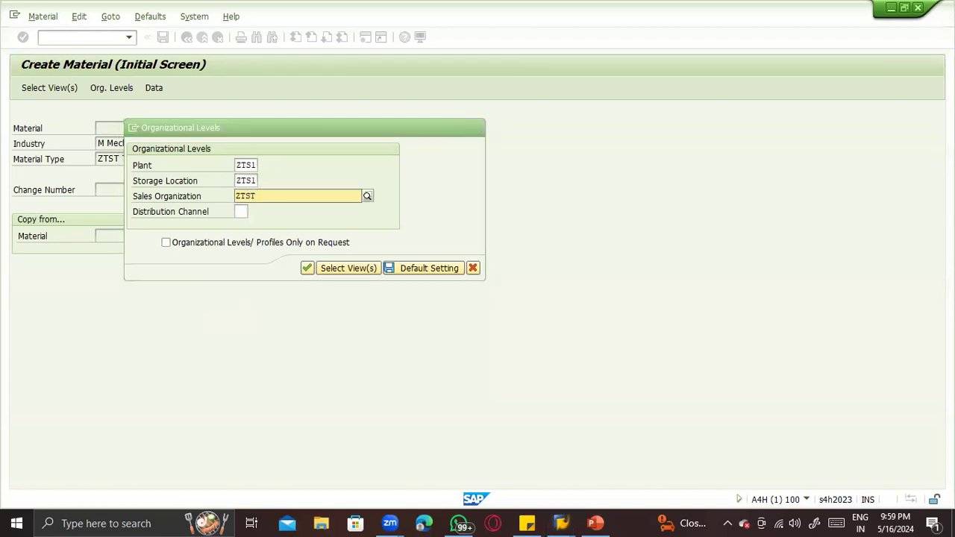
pyautogui.press('Down')
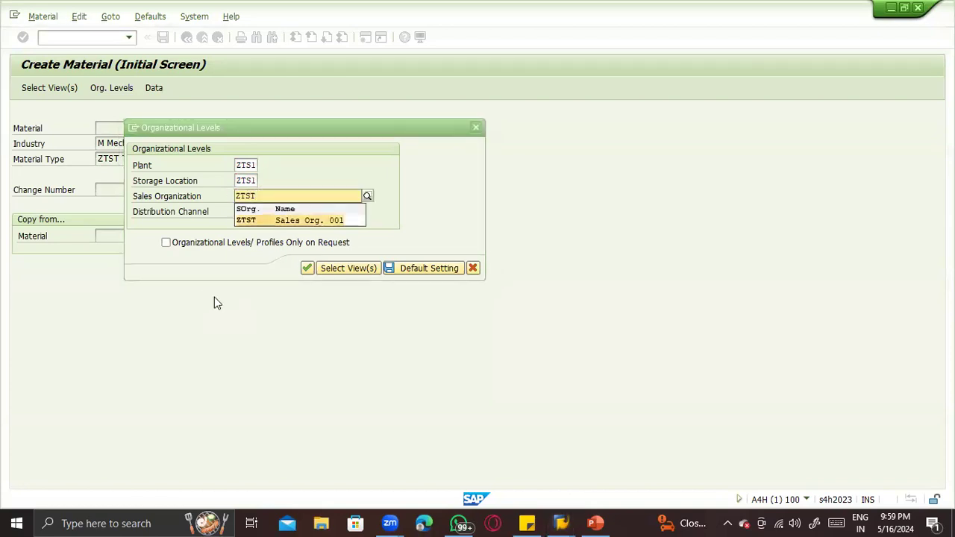
pyautogui.press('Return')
pyautogui.press('Tab')
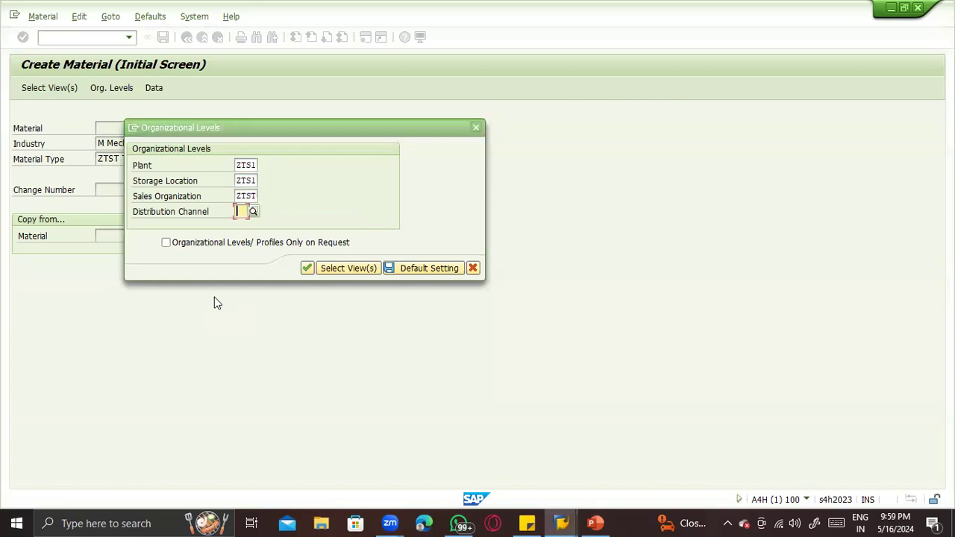
pyautogui.write('ZT')
pyautogui.press('Return')
pyautogui.write('Z1')
pyautogui.press('Return')
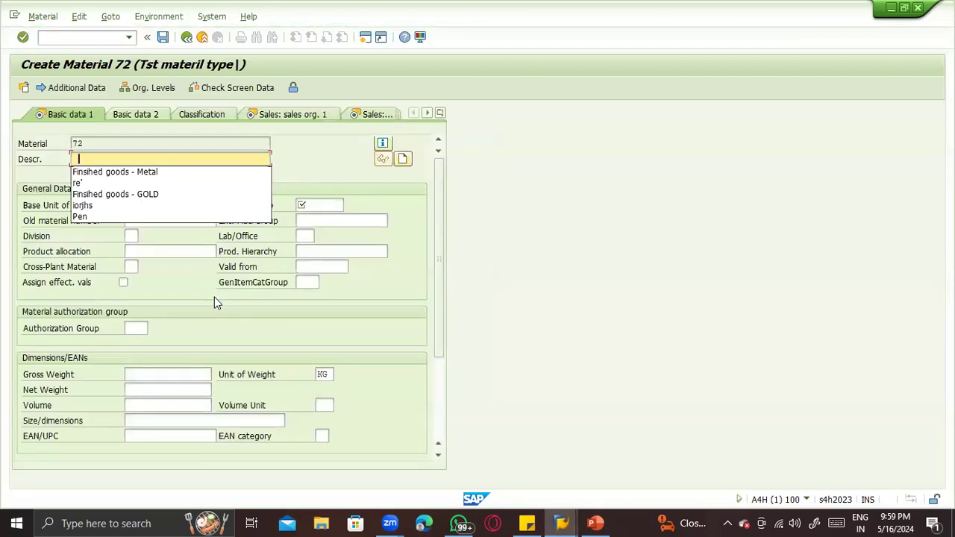
# Describe the material as STO Test material with base unit EA and material group 0801, and continue to the first sales organization view.
pyautogui.press('BackSpace')
pyautogui.write('STO Test m')
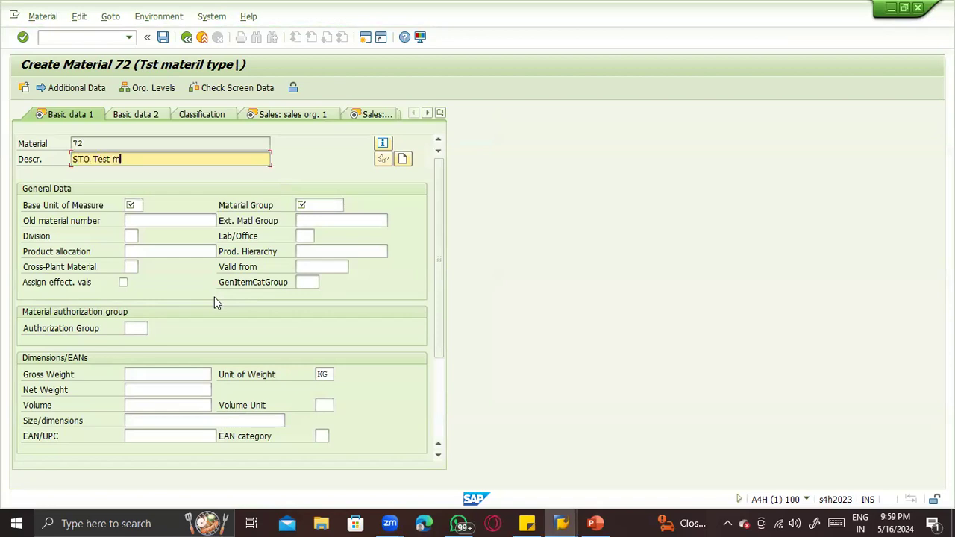
pyautogui.write('aterial')
pyautogui.press('Return')
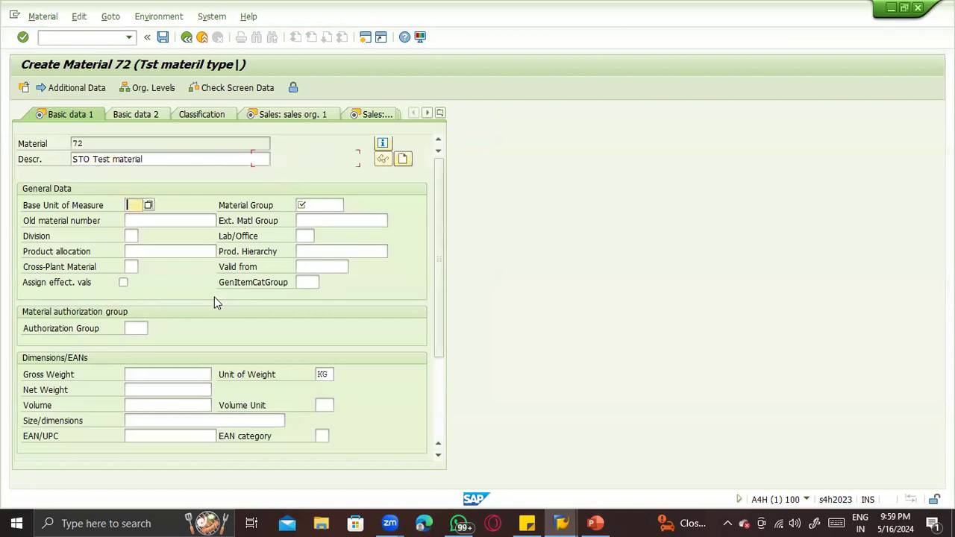
pyautogui.write('EA')
pyautogui.press('Tab')
pyautogui.write('0')
pyautogui.press('Down')
pyautogui.press('Return')
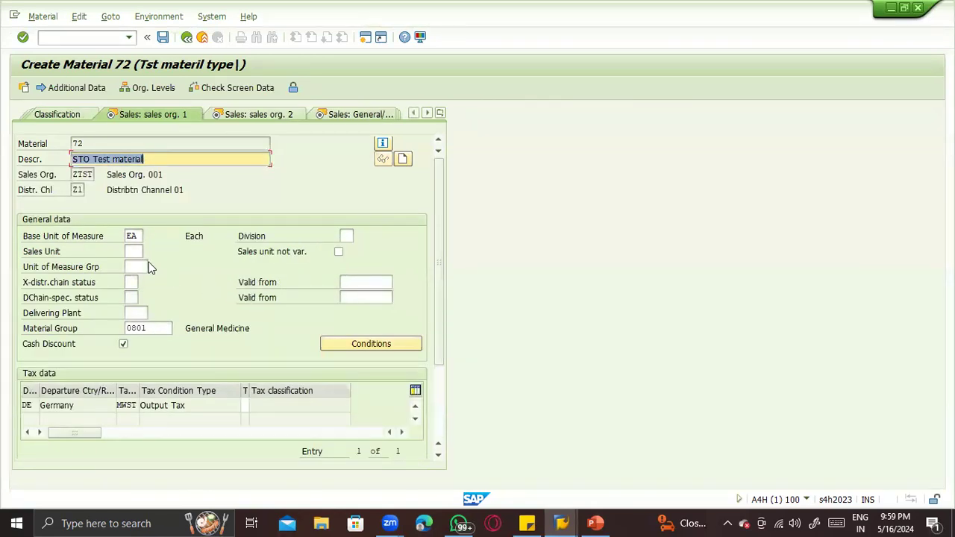
# Assign the material to division 01, Product Division 01, in the sales general data.
pyautogui.click(351, 234)
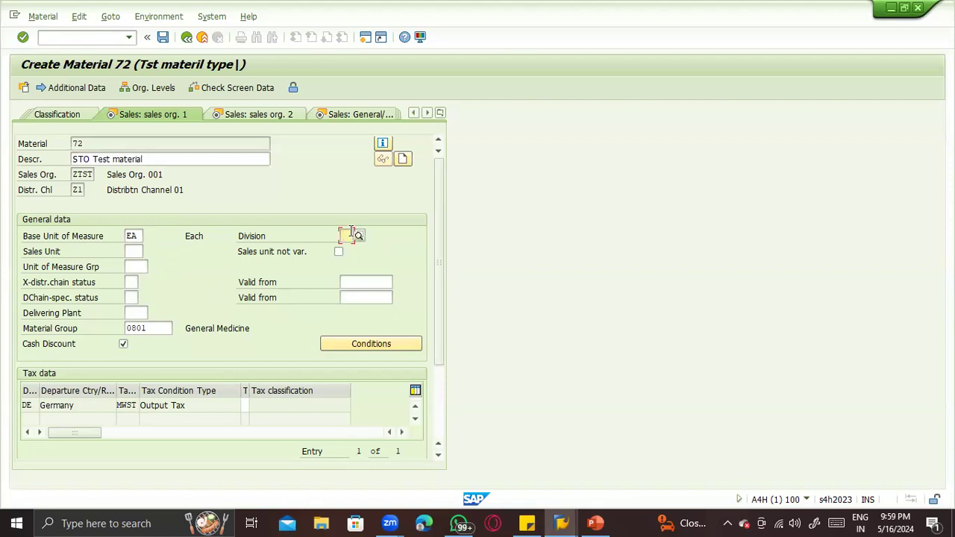
pyautogui.write('01')
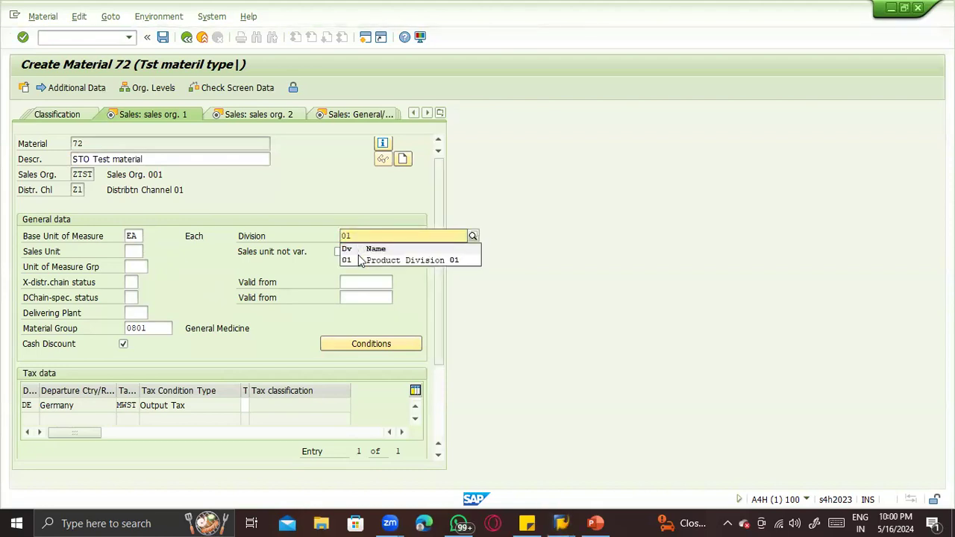
pyautogui.click(358, 260)
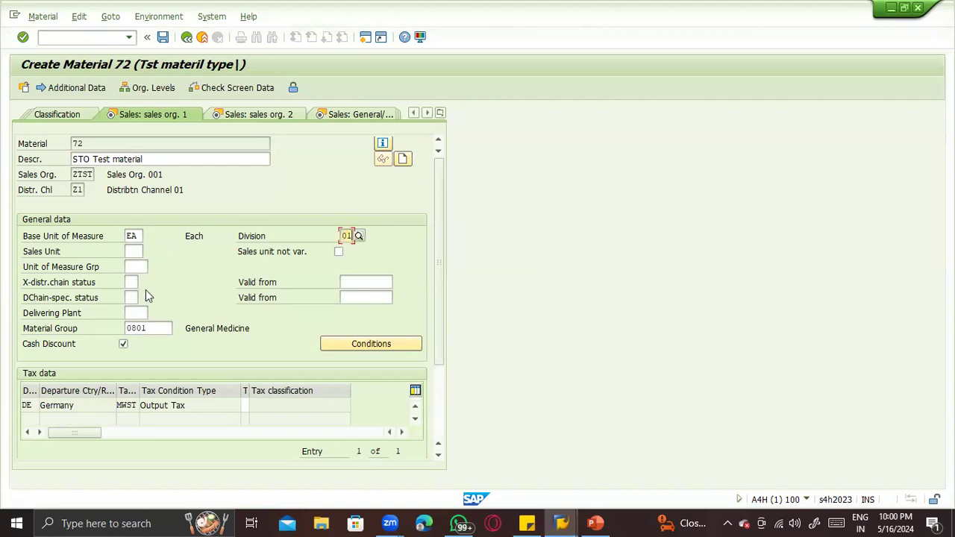
pyautogui.click(137, 312)
pyautogui.write('ZTS')
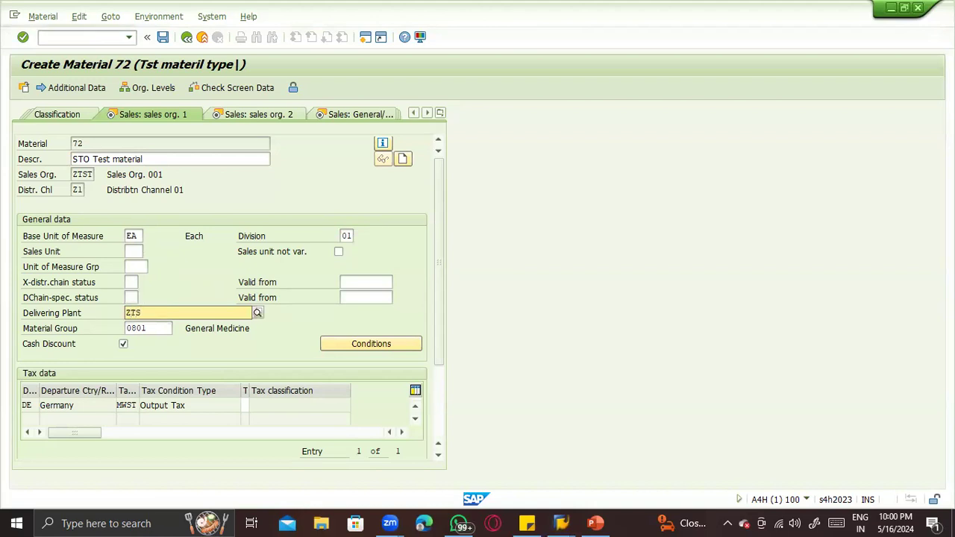
pyautogui.write('1')
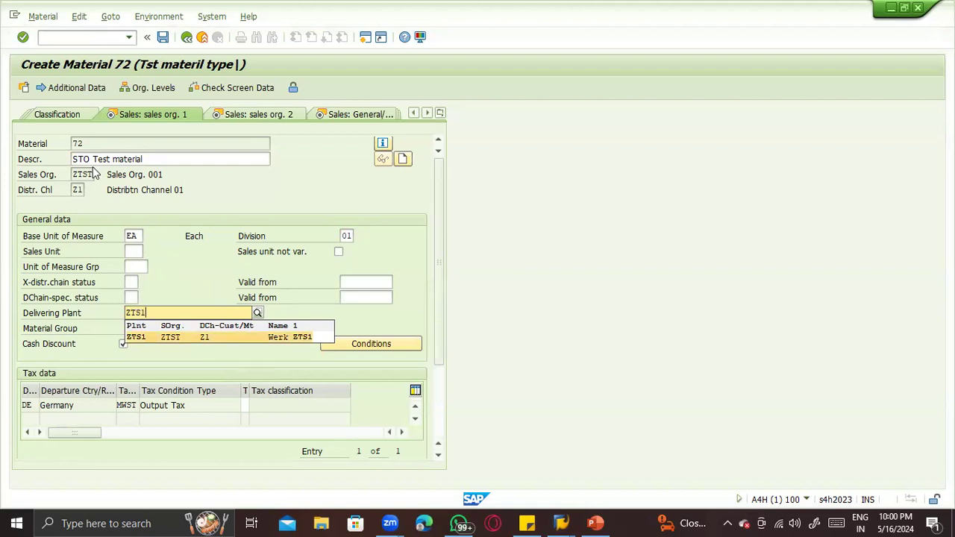
pyautogui.press('BackSpace')
pyautogui.press('BackSpace')
pyautogui.press('BackSpace')
pyautogui.press('BackSpace')
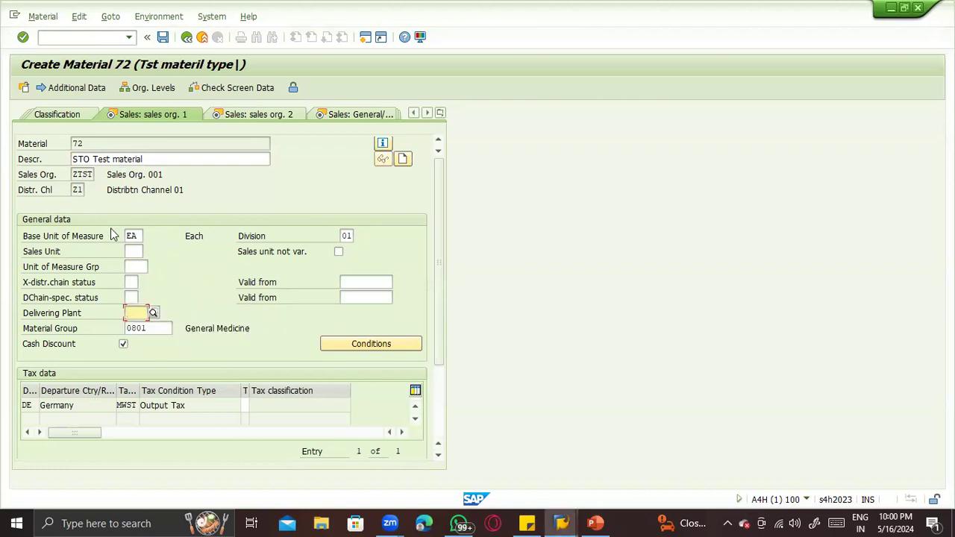
# Set the tax classification of output tax MWST for Germany to 1 and continue to the second sales organization view.
pyautogui.press('Tab')
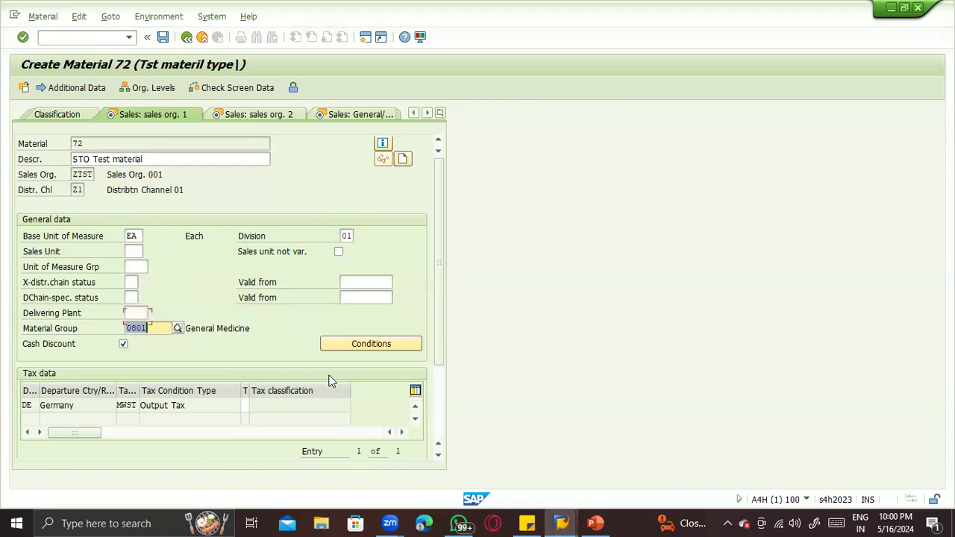
pyautogui.press('Tab')
pyautogui.press('Tab')
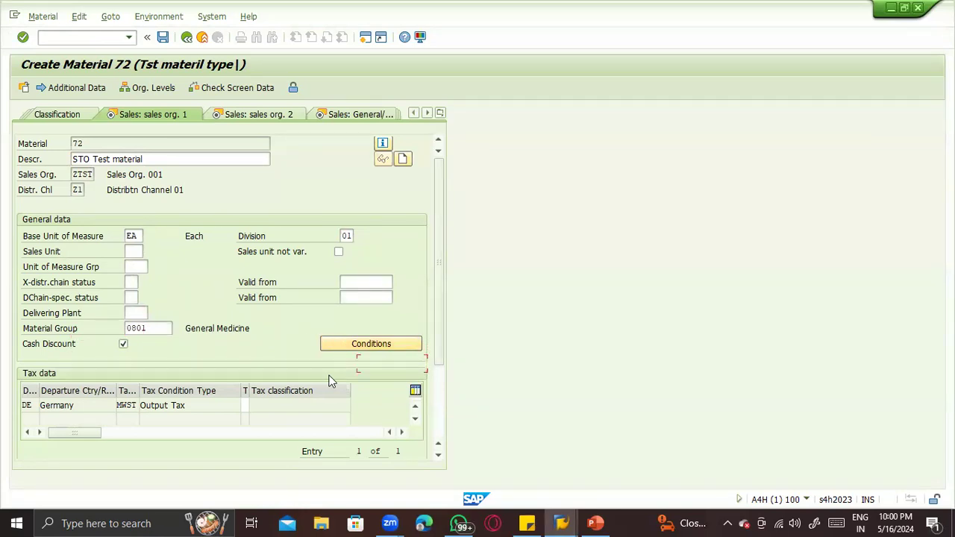
pyautogui.write('1')
pyautogui.press('Return')
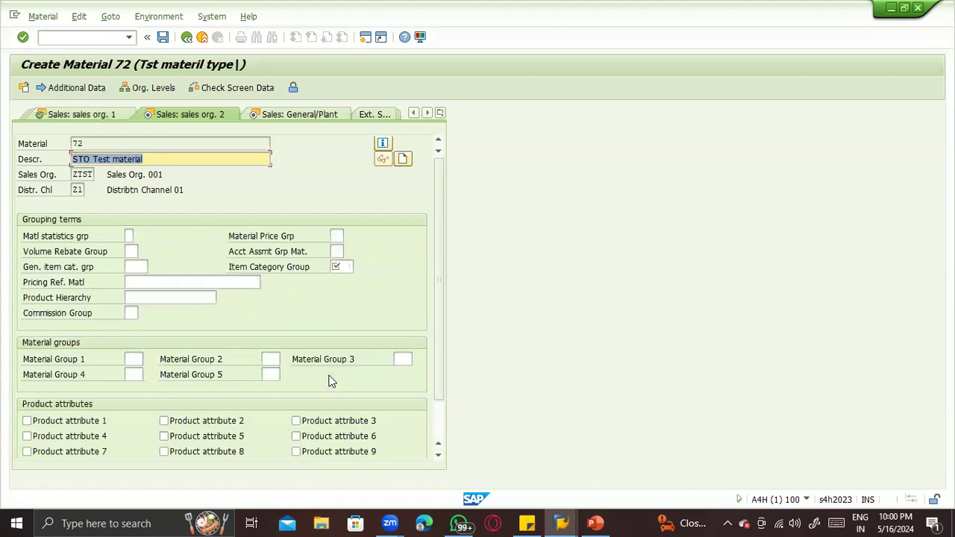
# Set both the general item category group and the item category group to NORM and continue to the sales general/plant view.
pyautogui.press('Tab')
pyautogui.press('Tab')
pyautogui.press('Tab')
pyautogui.press('Tab')
pyautogui.press('Tab')
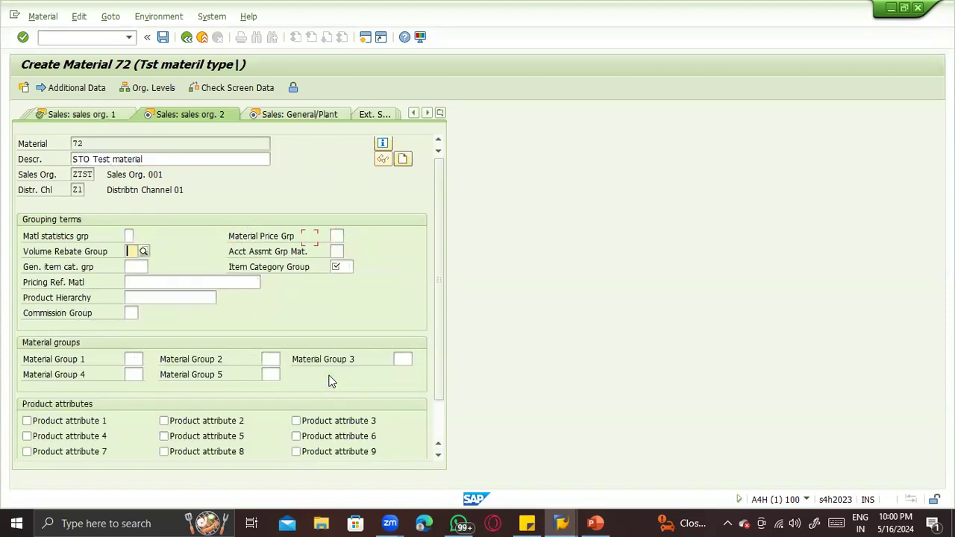
pyautogui.write('NORM')
pyautogui.press('Tab')
pyautogui.write('NORM')
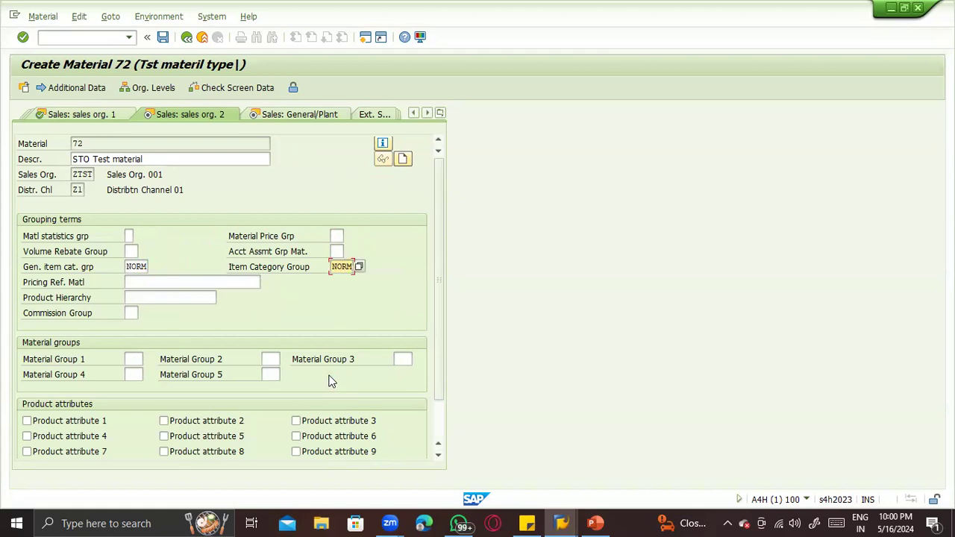
pyautogui.press('Return')
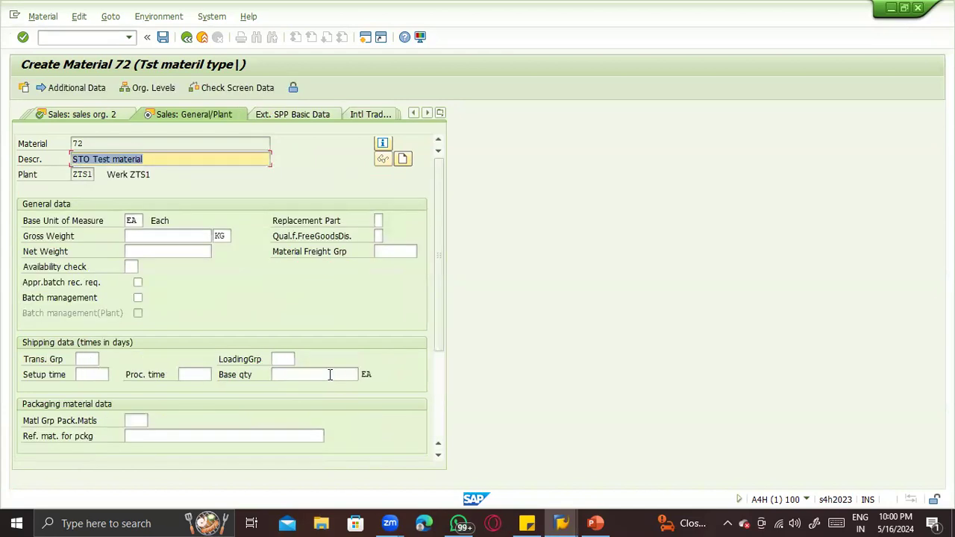
# Set the transportation group and the loading group to 0001 in the shipping data.
pyautogui.click(86, 359)
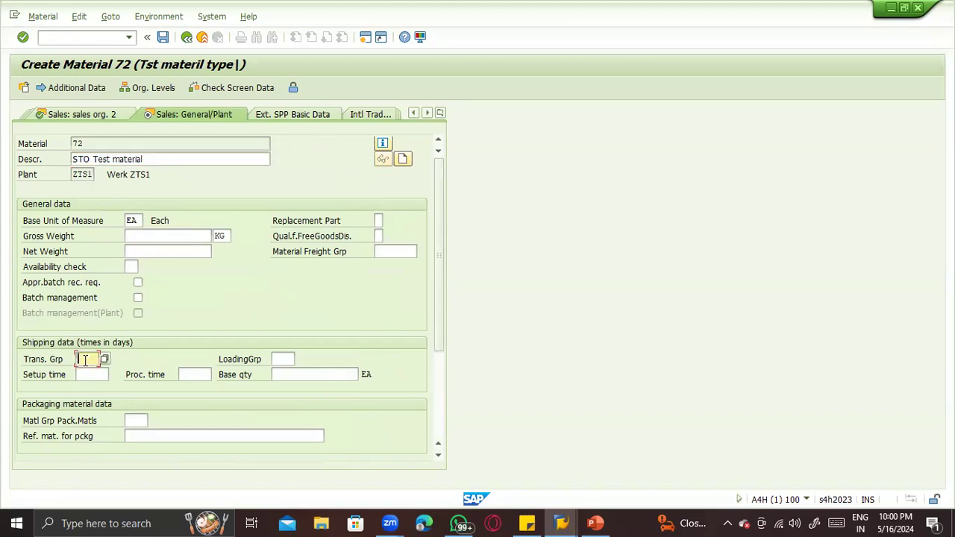
pyautogui.write('0001')
pyautogui.press('Tab')
pyautogui.write('0001')
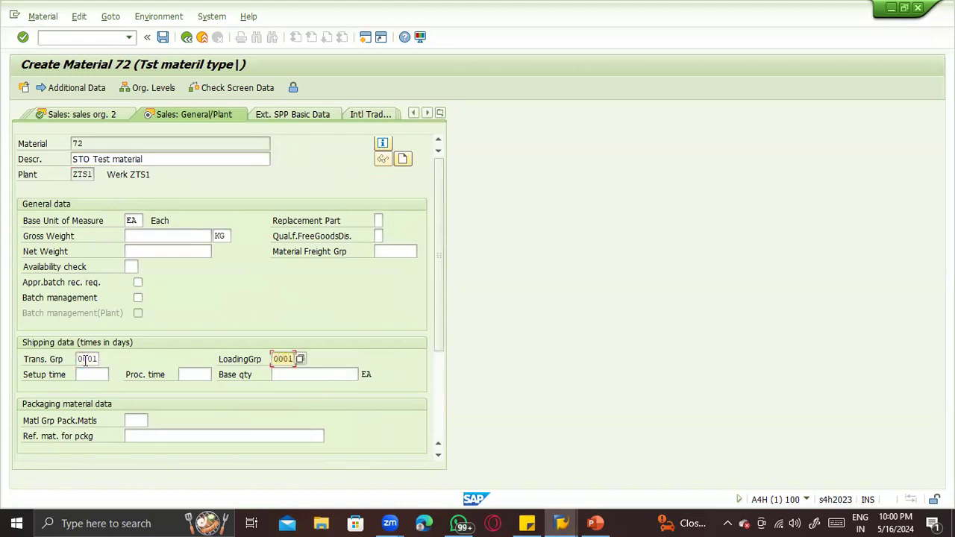
# Assign profit center SAP-DUMMY in the general plant parameters and continue to the purchasing view.
pyautogui.press('Return')
pyautogui.press('Down')
pyautogui.press('Return')
pyautogui.press('Return')
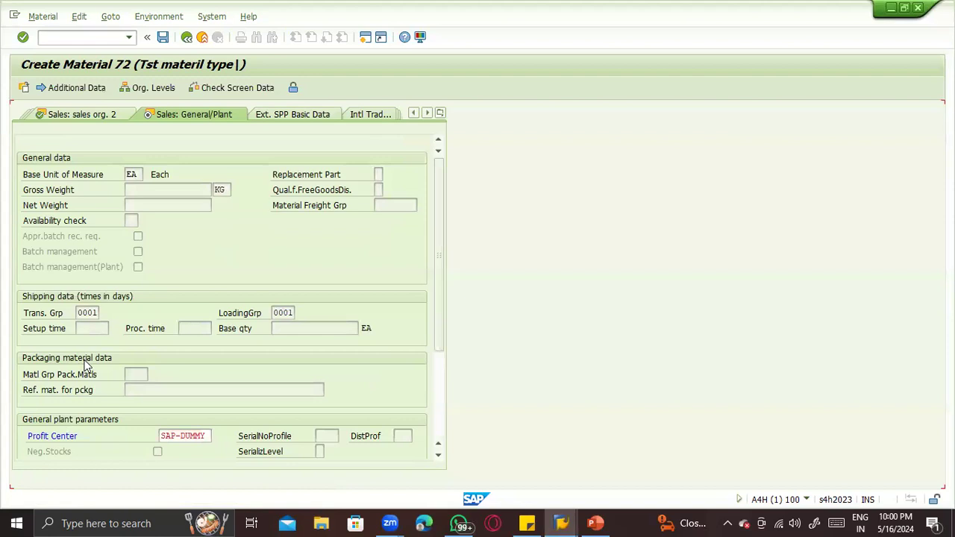
pyautogui.press('Return')
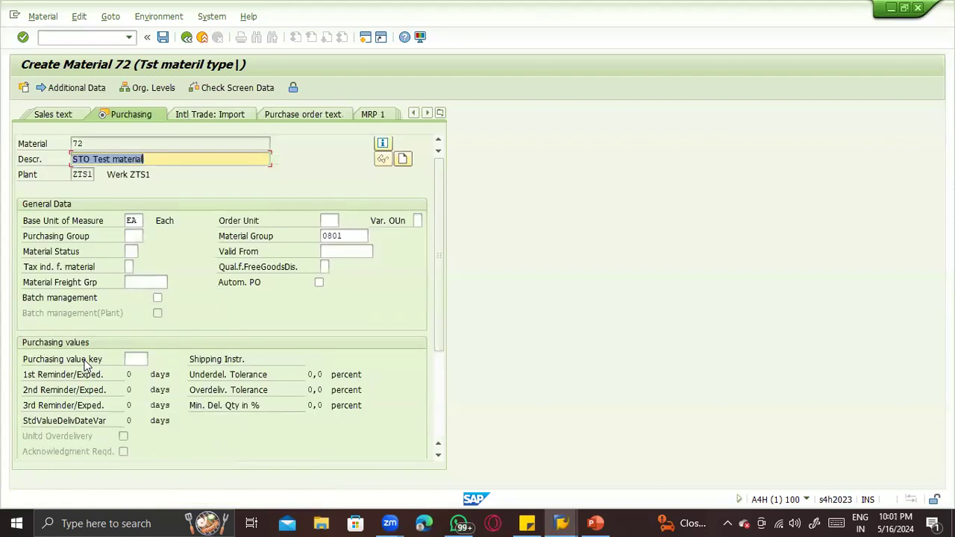
# Accept the purchasing and both plant storage views without entries and continue to the first accounting view.
pyautogui.press('Return')
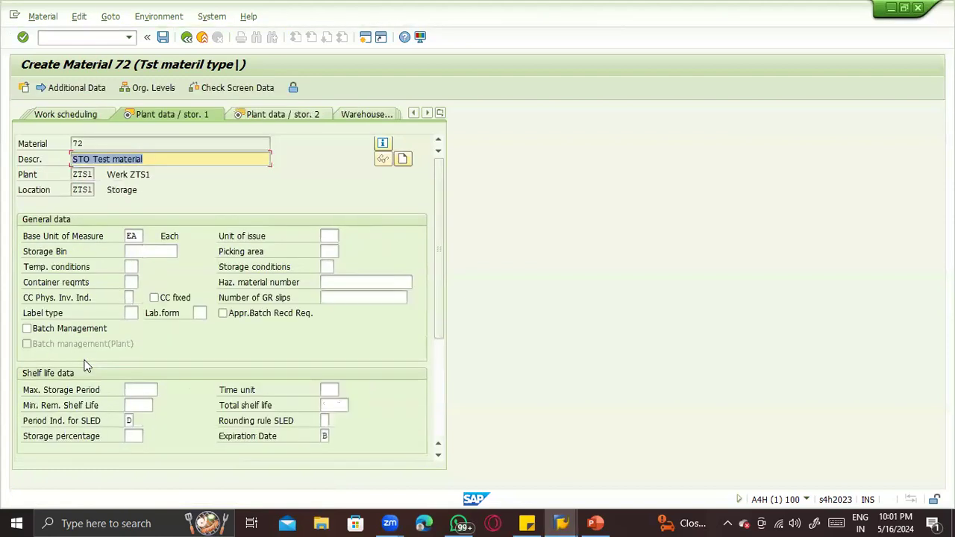
pyautogui.press('Return')
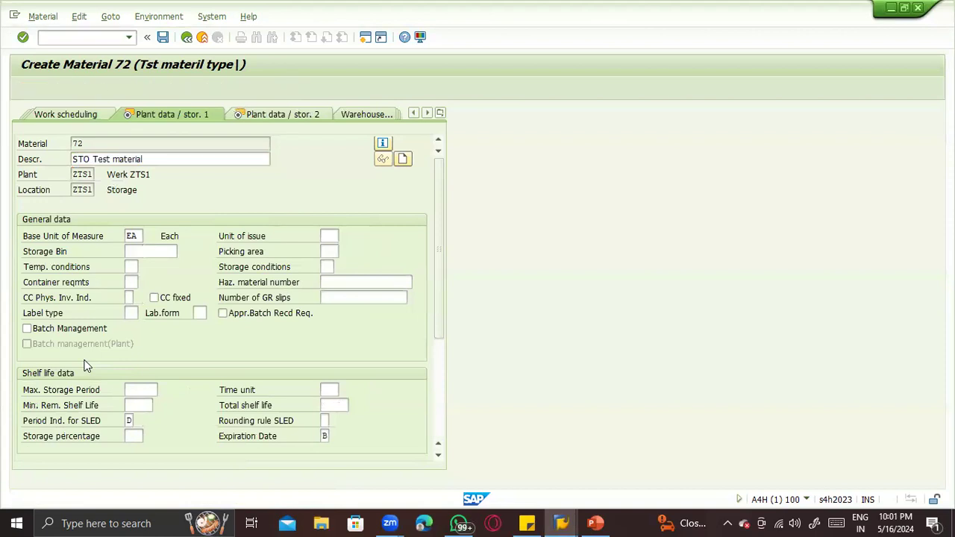
pyautogui.press('Return')
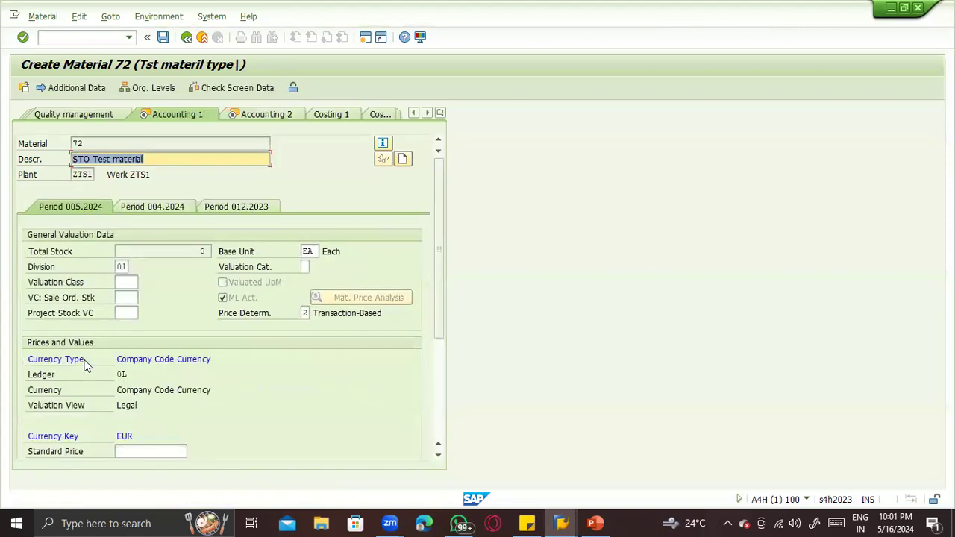
# Set the valuation class to TST1 and the standard price to 100 EUR in the first accounting view.
pyautogui.click(127, 281)
pyautogui.press('space')
pyautogui.press('Down')
pyautogui.press('Return')
pyautogui.press('Return')
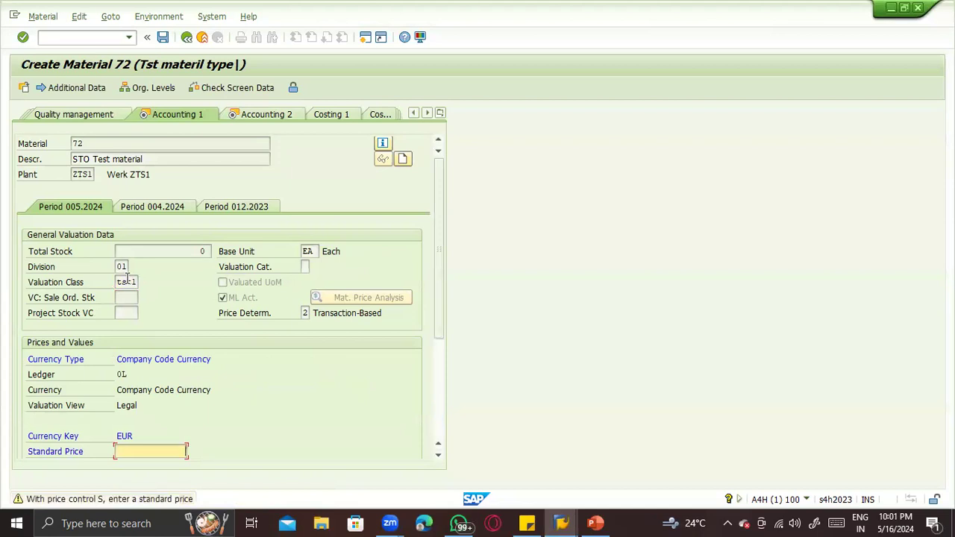
pyautogui.write('100')
pyautogui.press('Return')
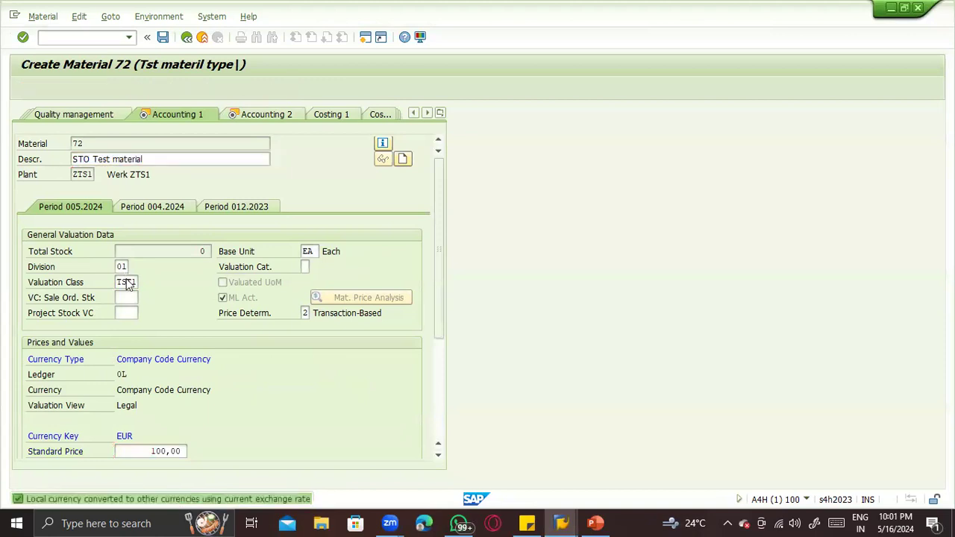
# Accept the second accounting view without entries and save the new material.
pyautogui.press('Return')
pyautogui.press('Return')
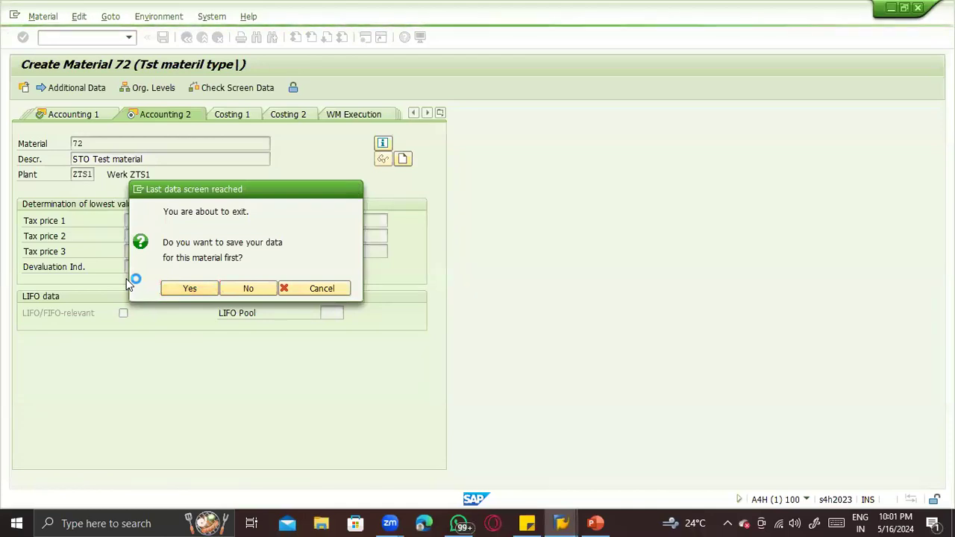
pyautogui.press('Return')
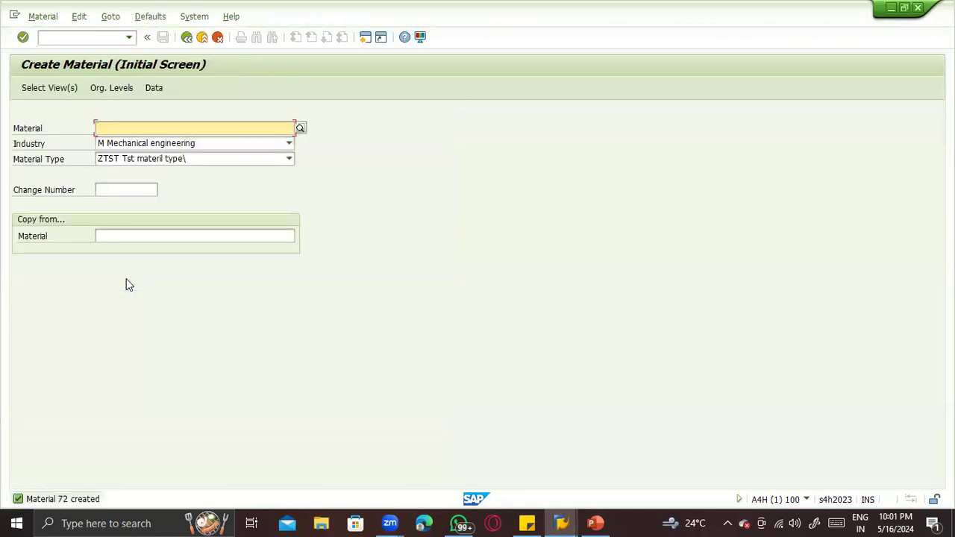
# Start extending material 72 and select the views Sales Org. Data 1 and 2, Sales General/Plant Data and Purchasing.
pyautogui.write('72')
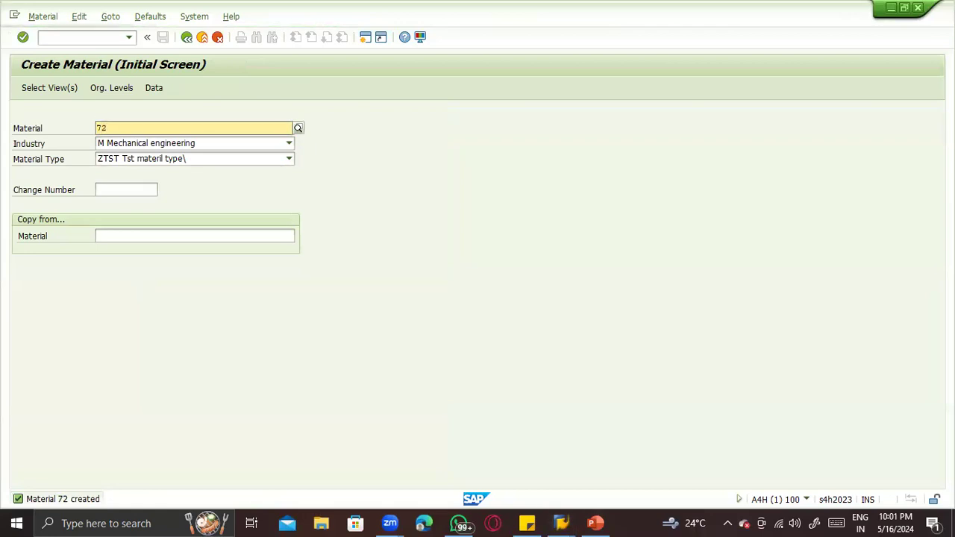
pyautogui.press('Return')
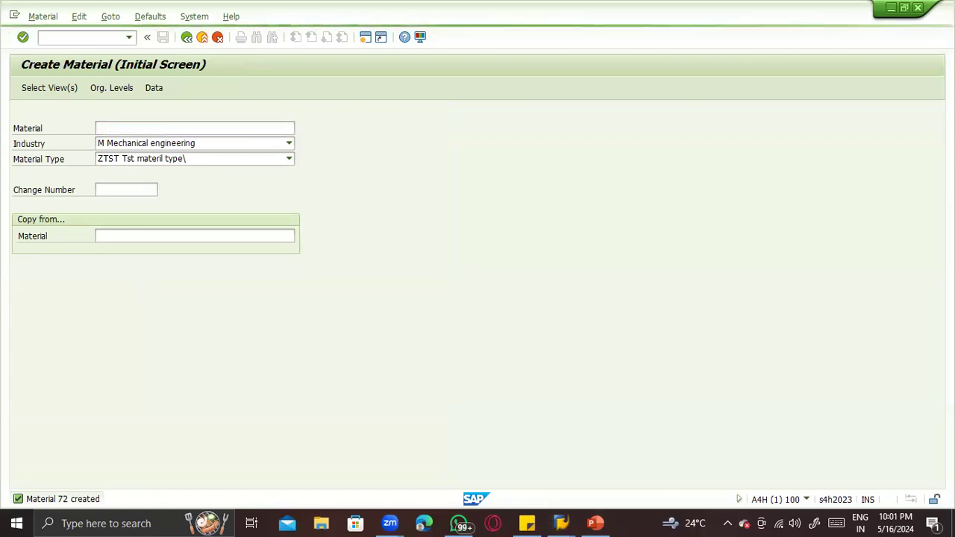
pyautogui.press('Return')
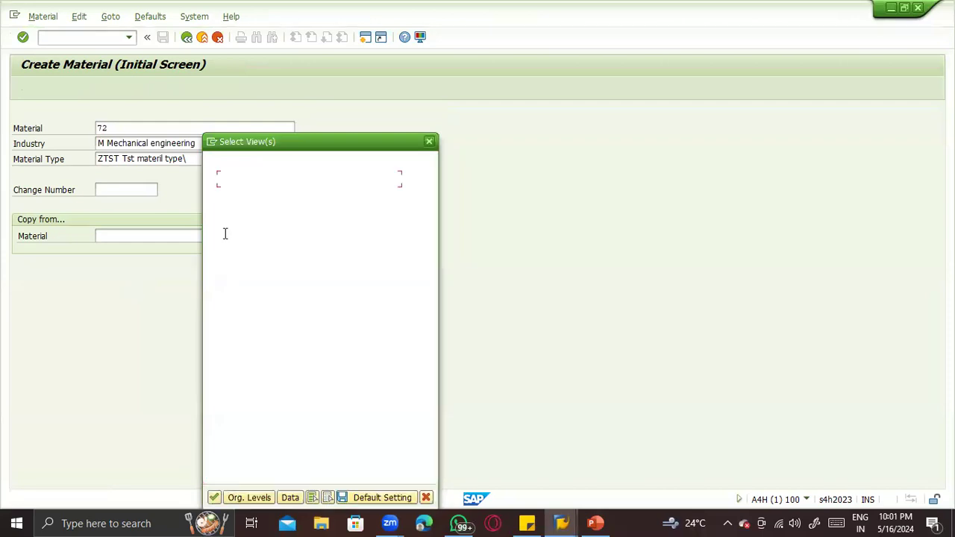
pyautogui.click(210, 179)
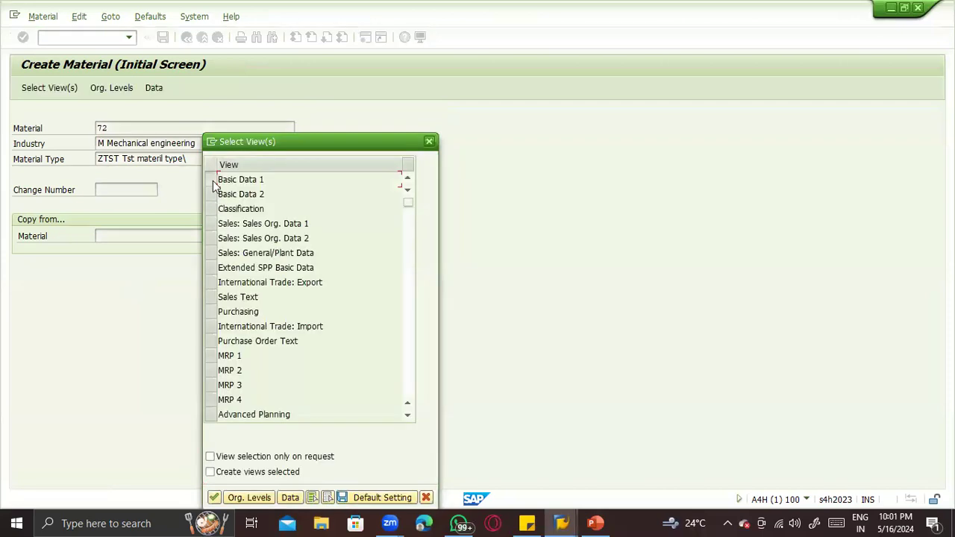
pyautogui.click(210, 224)
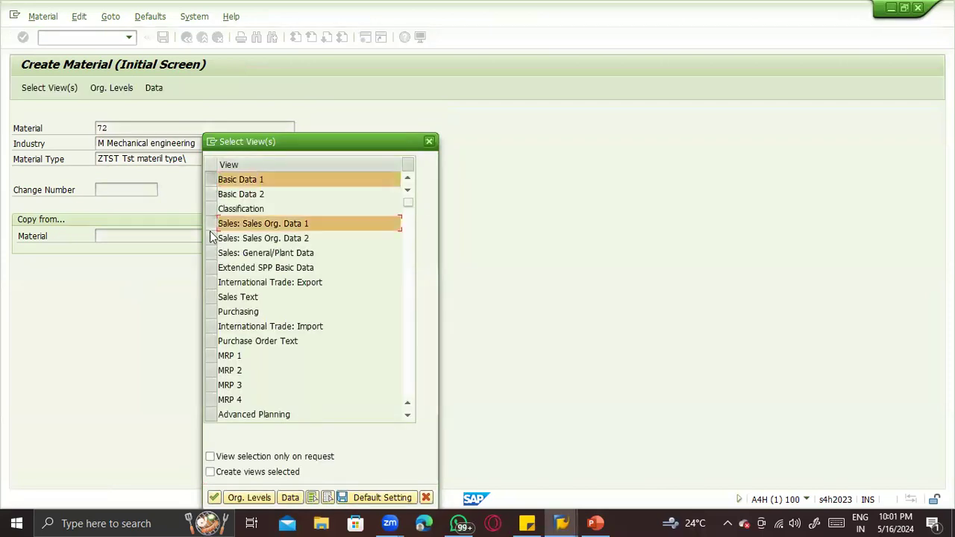
pyautogui.click(209, 237)
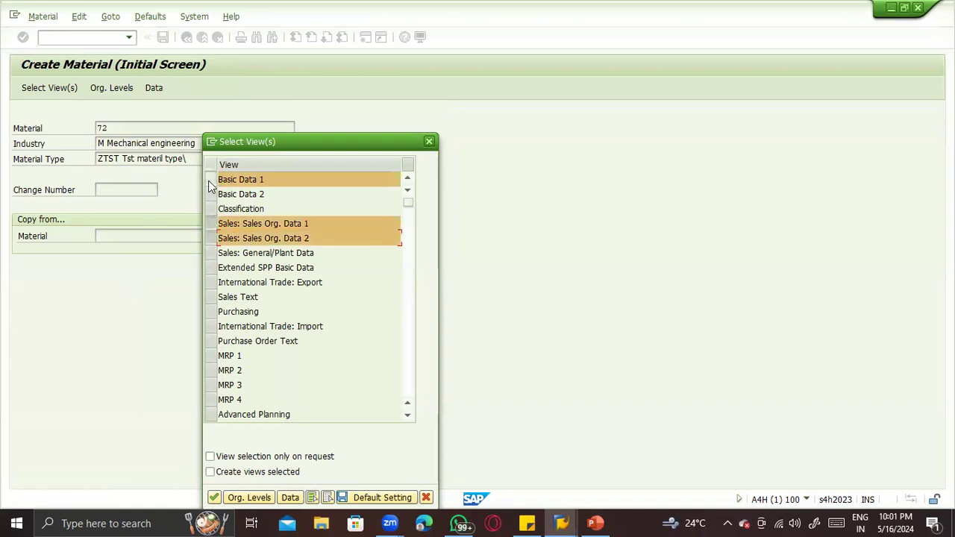
pyautogui.click(210, 179)
pyautogui.click(211, 253)
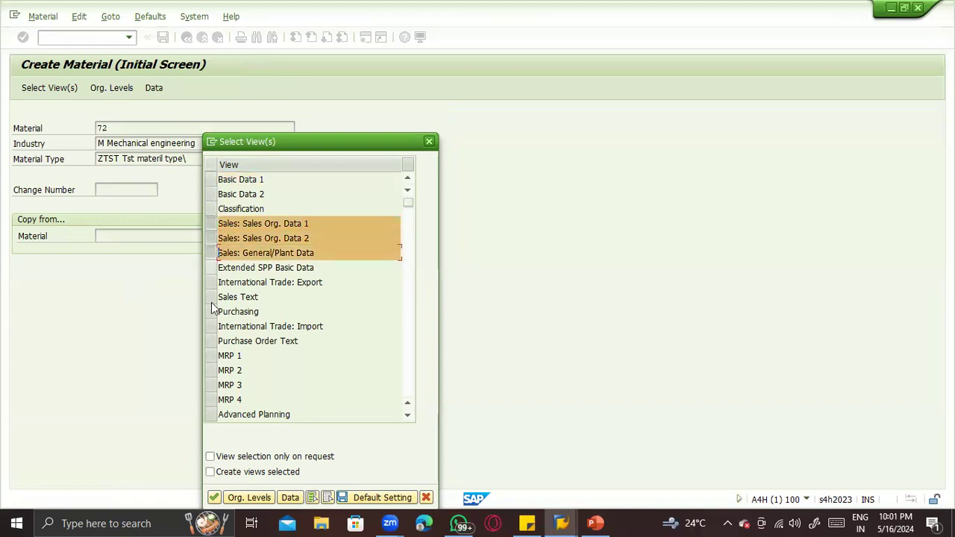
pyautogui.click(211, 311)
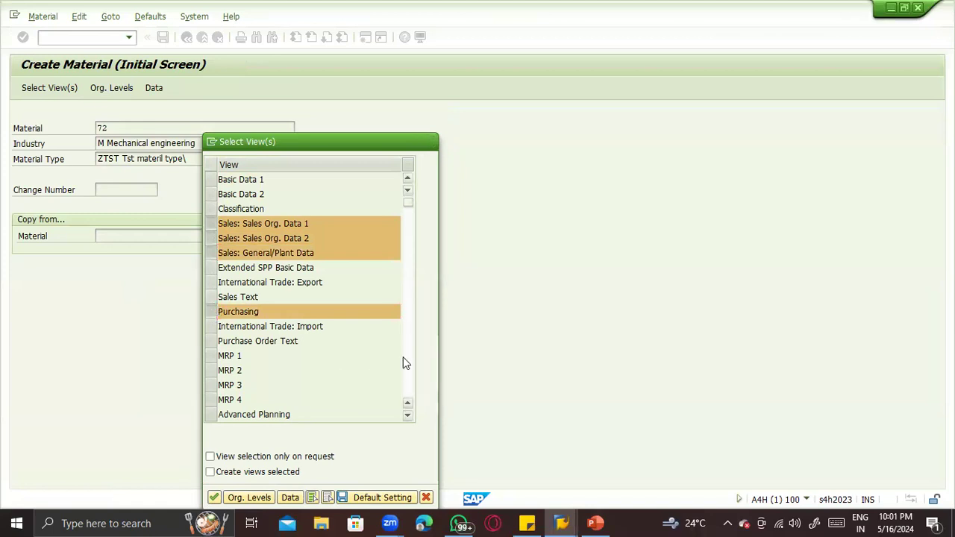
# Add the views General Plant Data / Storage 1 and 2 and Accounting 1 and 2, and confirm the view selection.
pyautogui.scroll(-5, 403, 356)
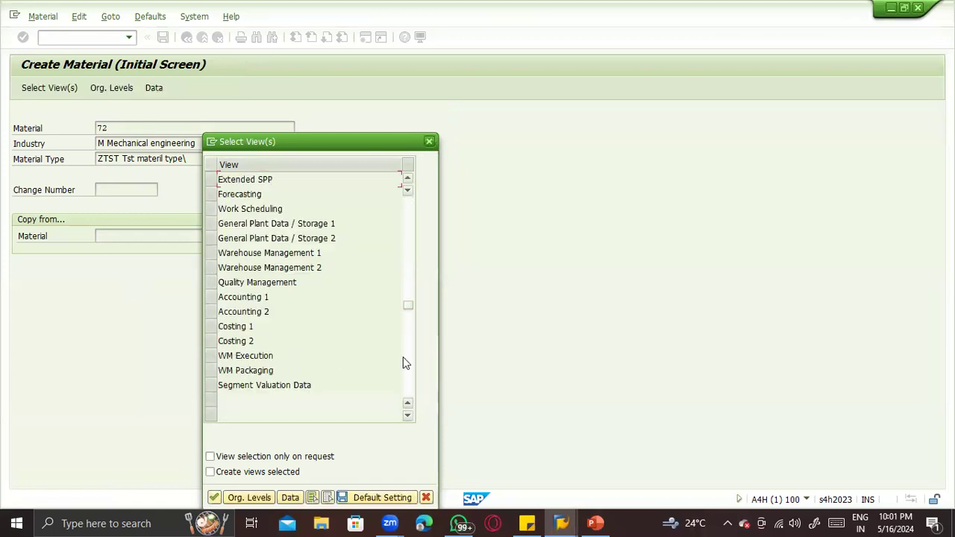
pyautogui.click(211, 224)
pyautogui.click(211, 238)
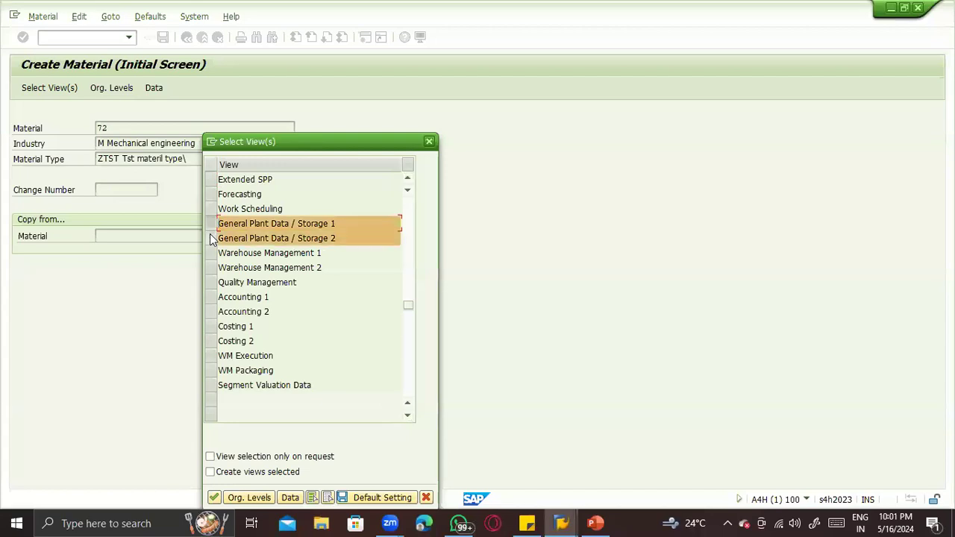
pyautogui.click(211, 297)
pyautogui.click(212, 311)
pyautogui.press('Return')
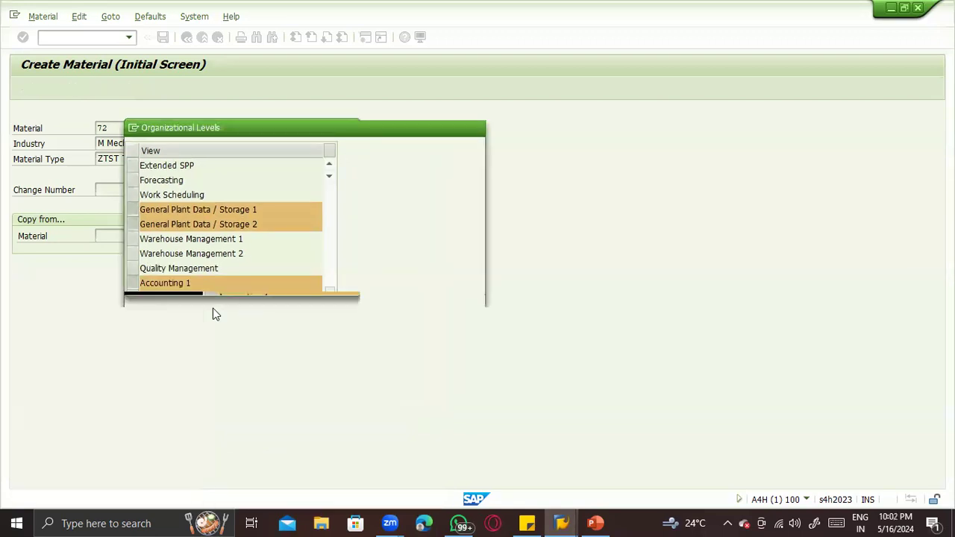
pyautogui.press('Down')
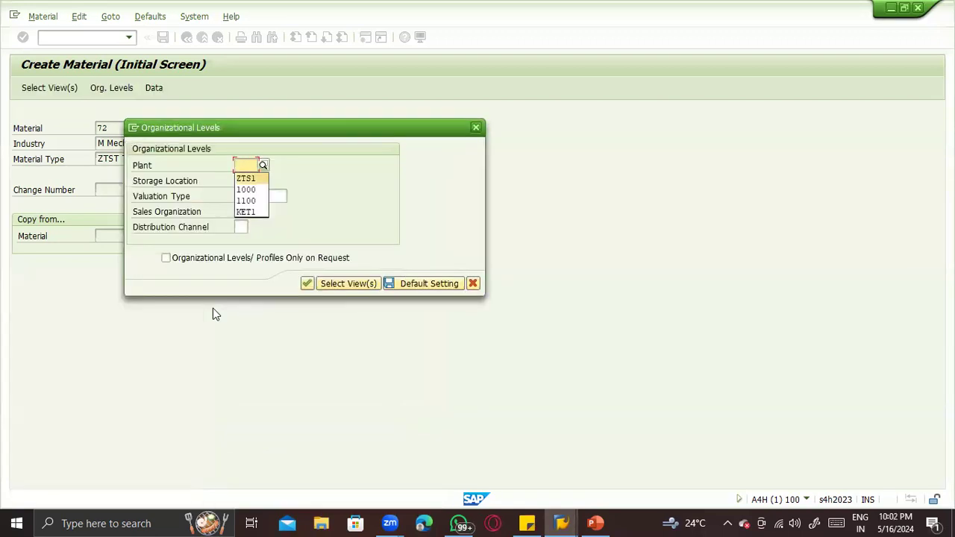
pyautogui.write('\\')
pyautogui.press('BackSpace')
pyautogui.press('BackSpace')
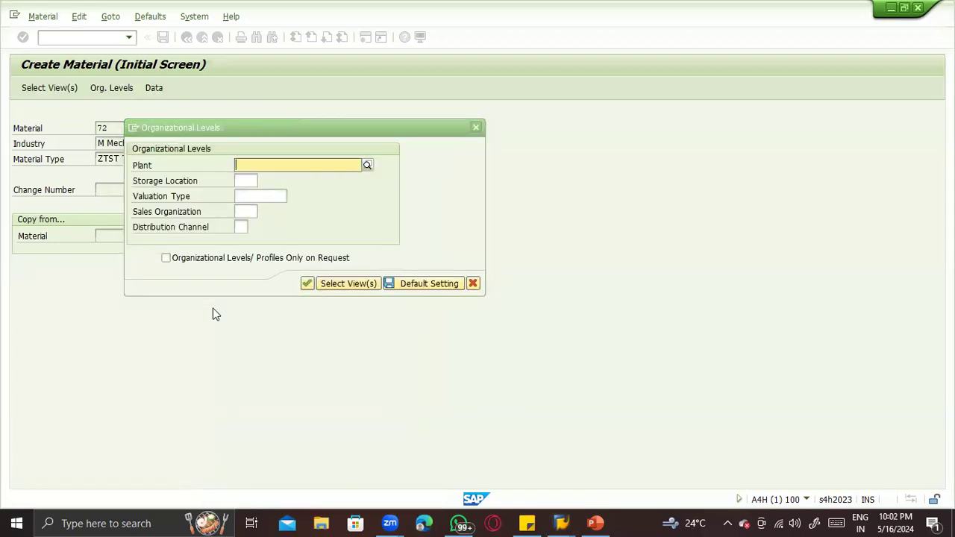
pyautogui.press('Return')
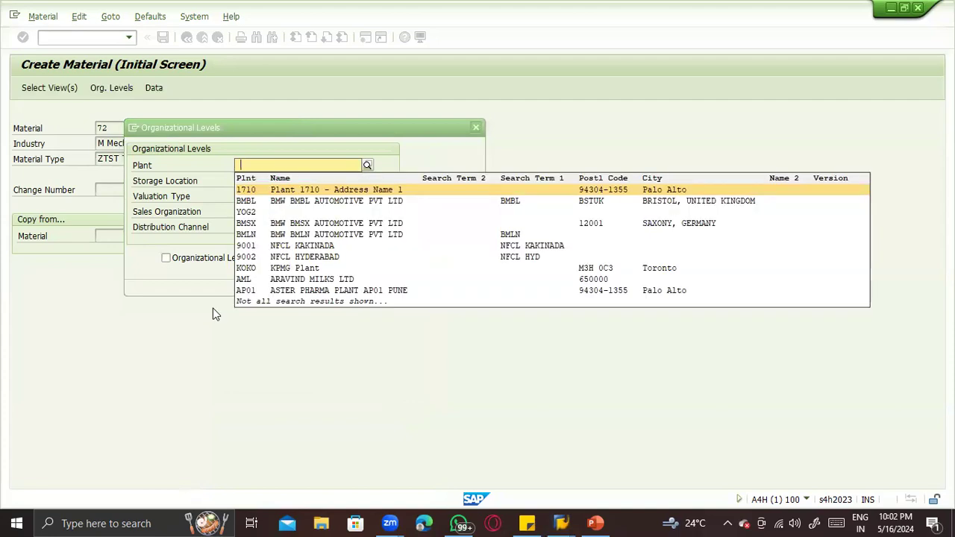
pyautogui.press('Escape')
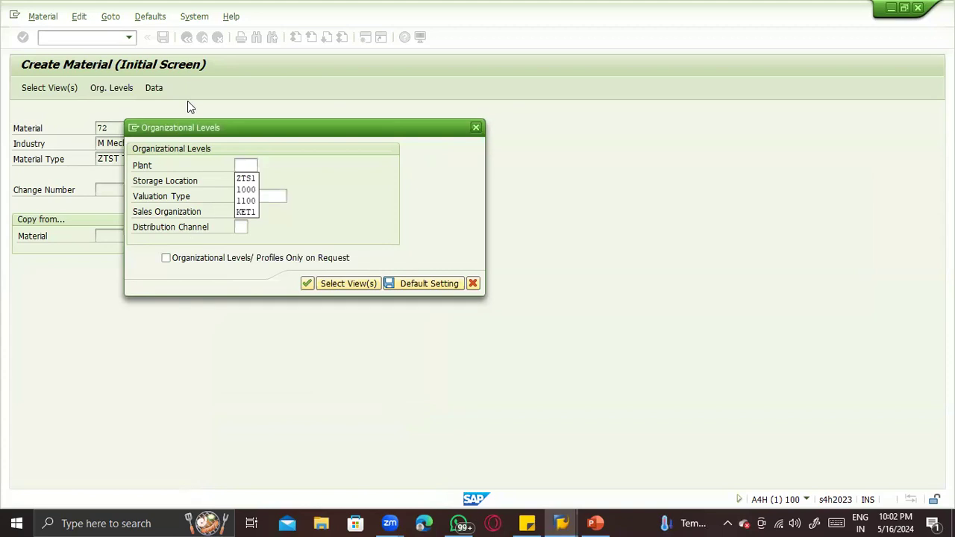
# Try to set the plant in the organizational levels to ZTS2, and clear the entry again.
pyautogui.click(236, 164)
pyautogui.write('ZTS2')
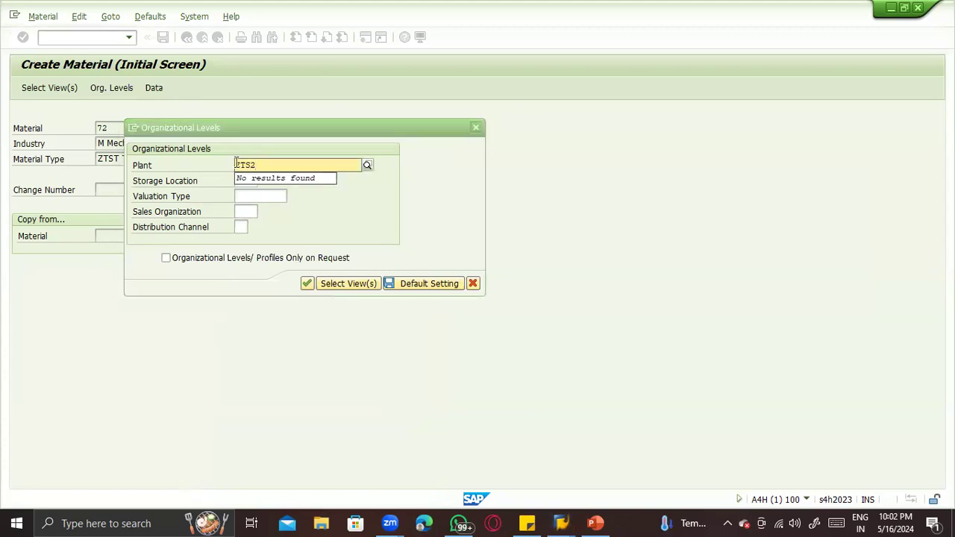
pyautogui.press('BackSpace')
pyautogui.press('BackSpace')
pyautogui.press('BackSpace')
pyautogui.press('BackSpace')
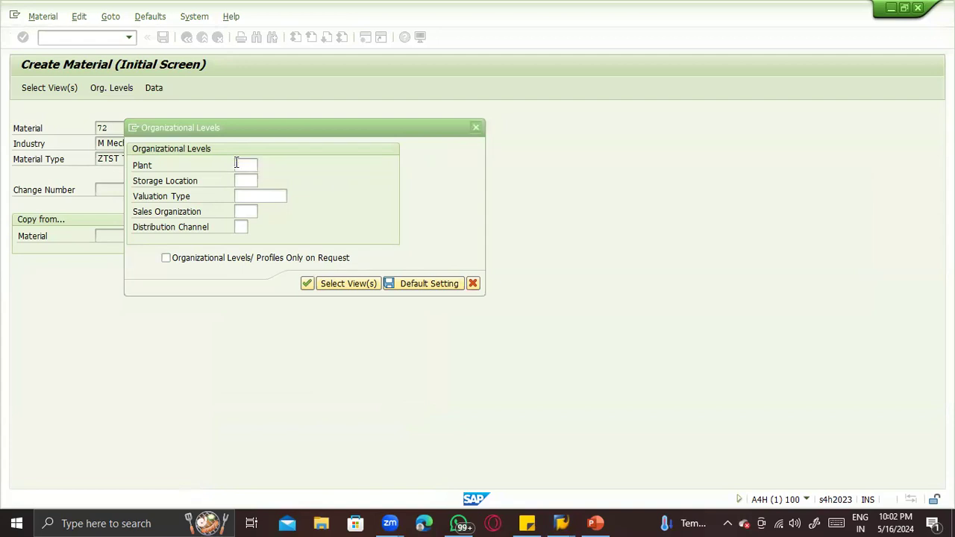
# Set the plant in the organizational levels to ZTS2.
pyautogui.click(237, 165)
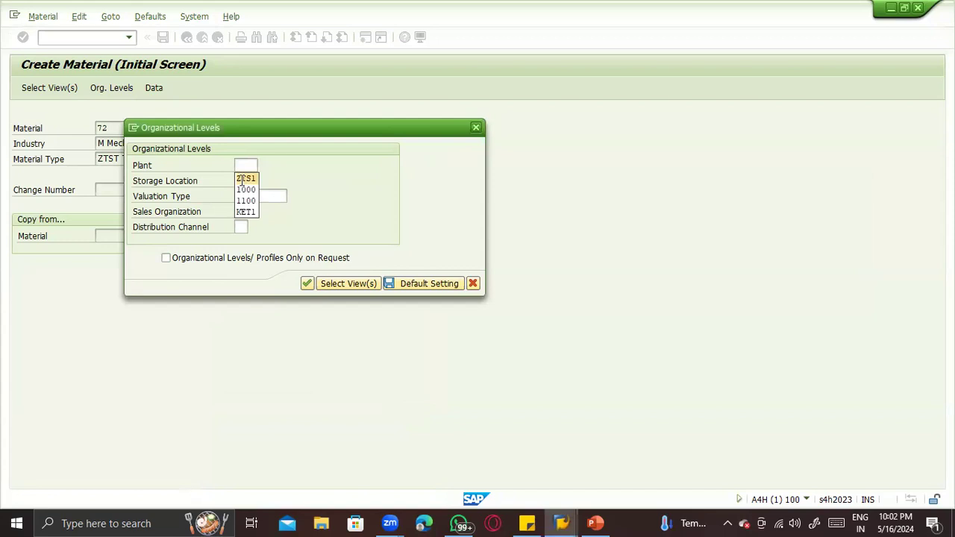
pyautogui.click(242, 180)
pyautogui.click(253, 167)
pyautogui.press('BackSpace')
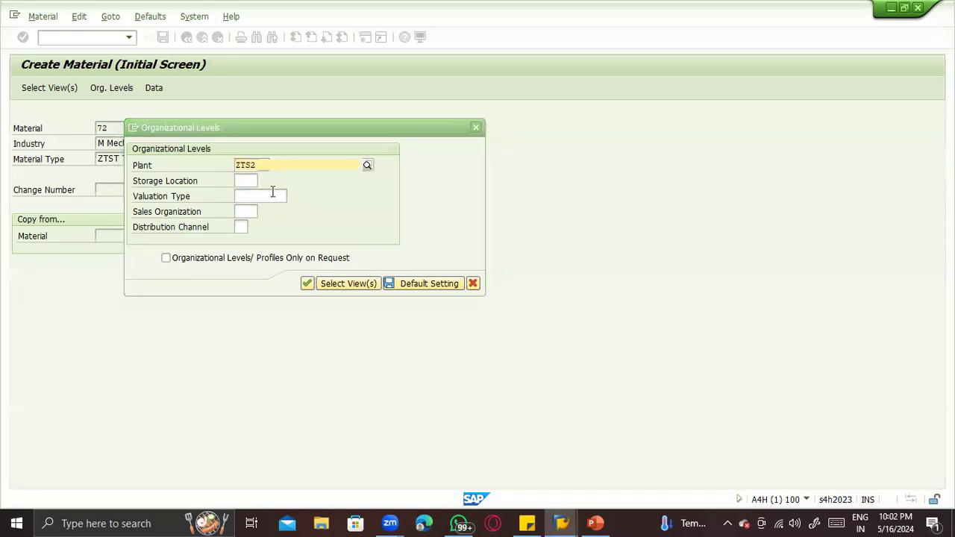
pyautogui.write('2')
pyautogui.press('Tab')
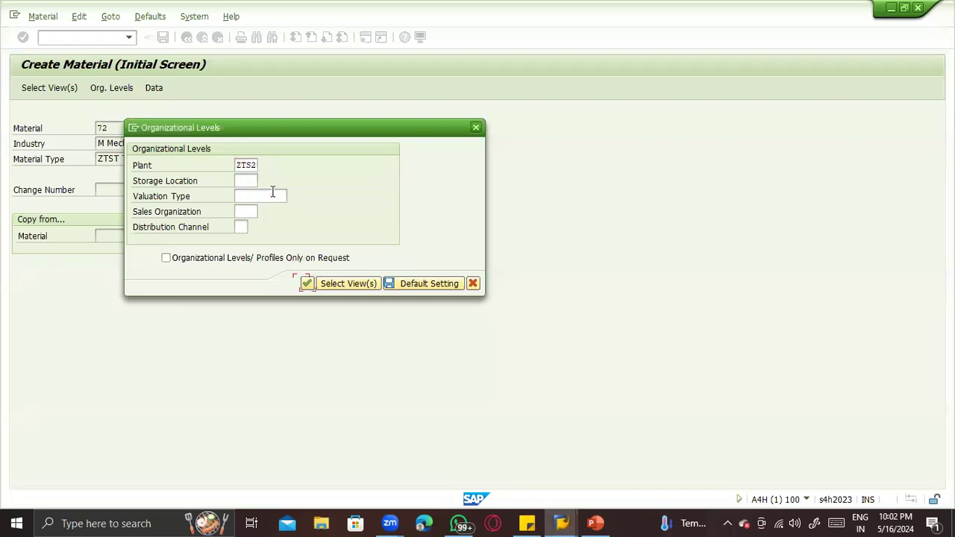
# Set the storage location in the organizational levels to ZTS2.
pyautogui.hotkey('shift', 'Tab')
pyautogui.hotkey('shift', 'Tab')
pyautogui.hotkey('shift', 'Tab')
pyautogui.hotkey('shift', 'Tab')
pyautogui.write('ZTS2')
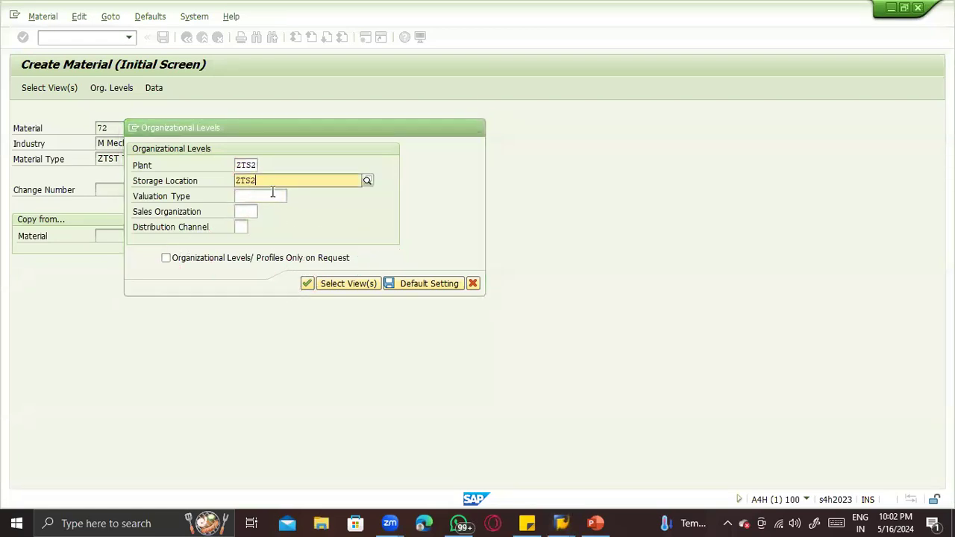
pyautogui.press('Down')
pyautogui.press('Return')
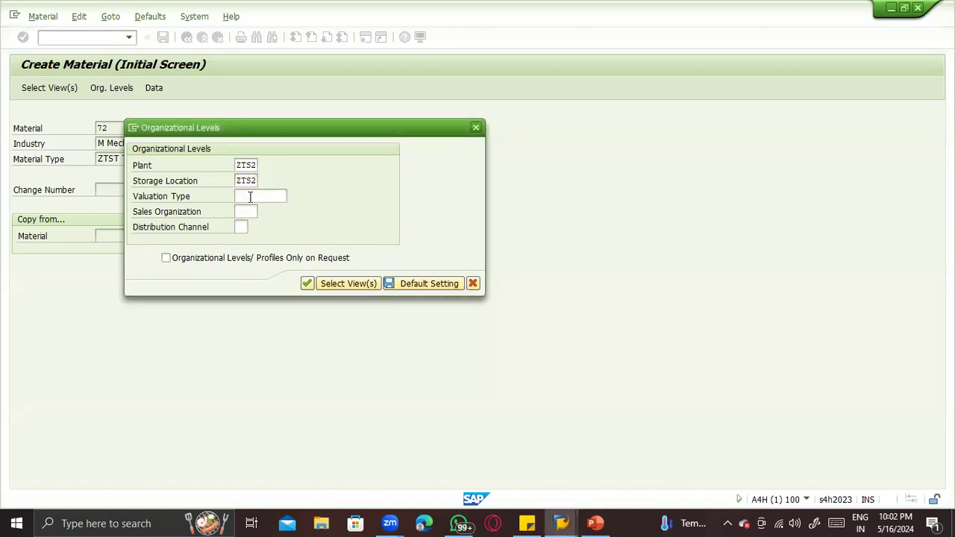
# Set sales organization ZTST and distribution channel Z1, and confirm the organizational levels.
pyautogui.click(244, 211)
pyautogui.press('Return')
pyautogui.press('Tab')
pyautogui.press('Down')
pyautogui.press('Return')
pyautogui.press('Return')
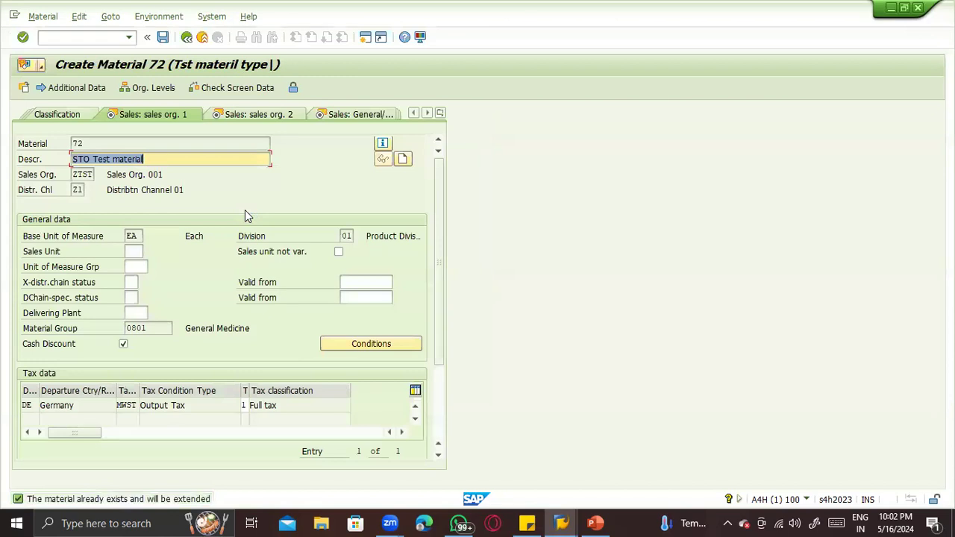
# Accept the Sales Org. 1 and Sales Org. 2 views of material 72 without entries.
pyautogui.press('Return')
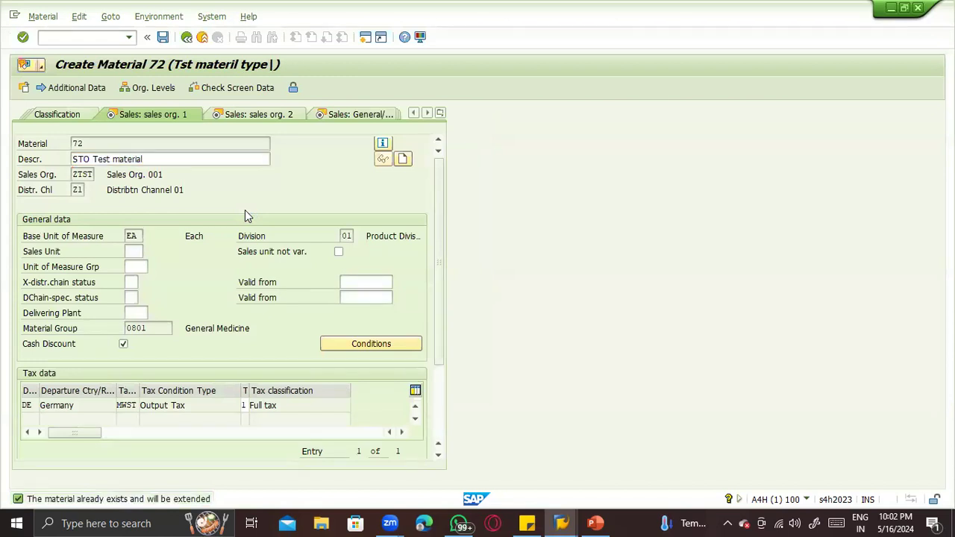
pyautogui.press('Return')
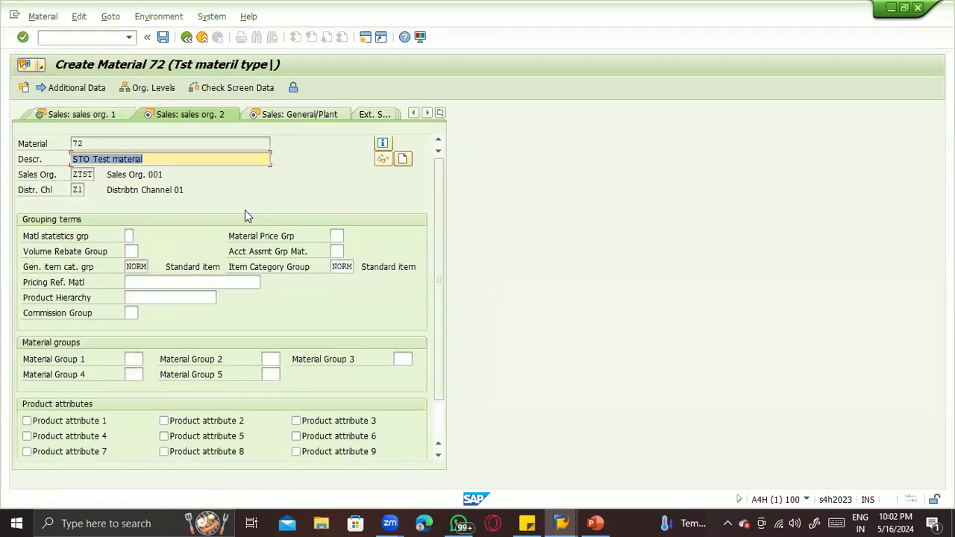
pyautogui.press('Return')
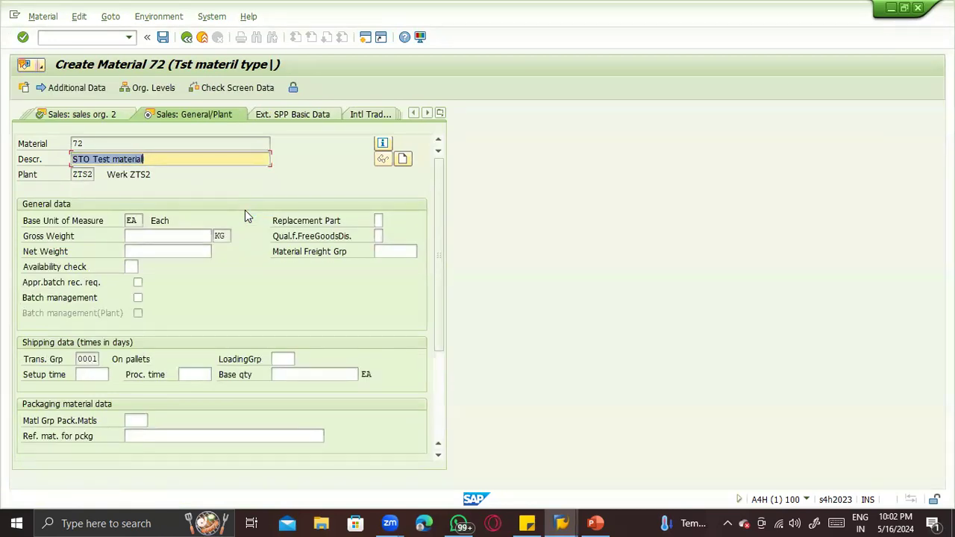
# Assign profit center SAP-DUMMY in the Sales: General/Plant view for plant ZTS2 and accept the view.
pyautogui.press('Return')
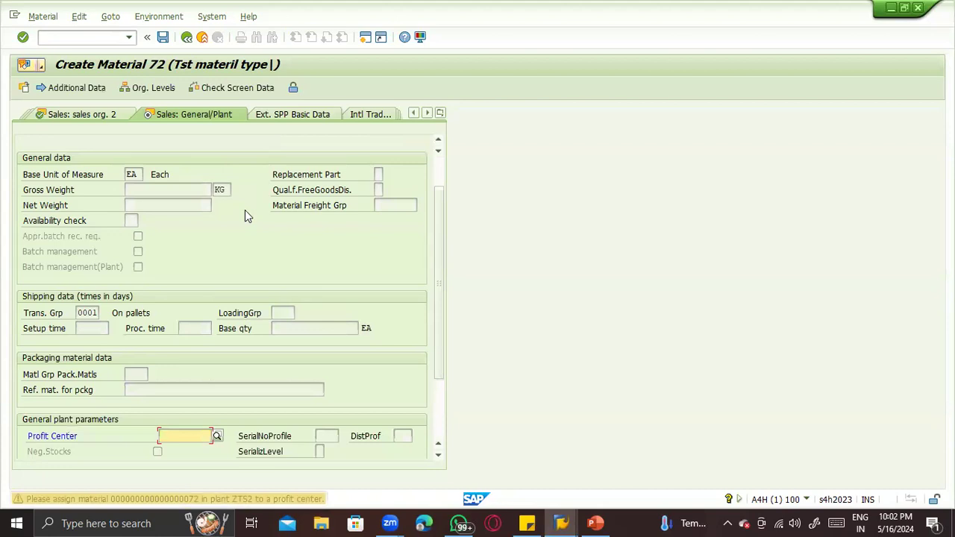
pyautogui.press('Down')
pyautogui.press('Return')
pyautogui.press('Return')
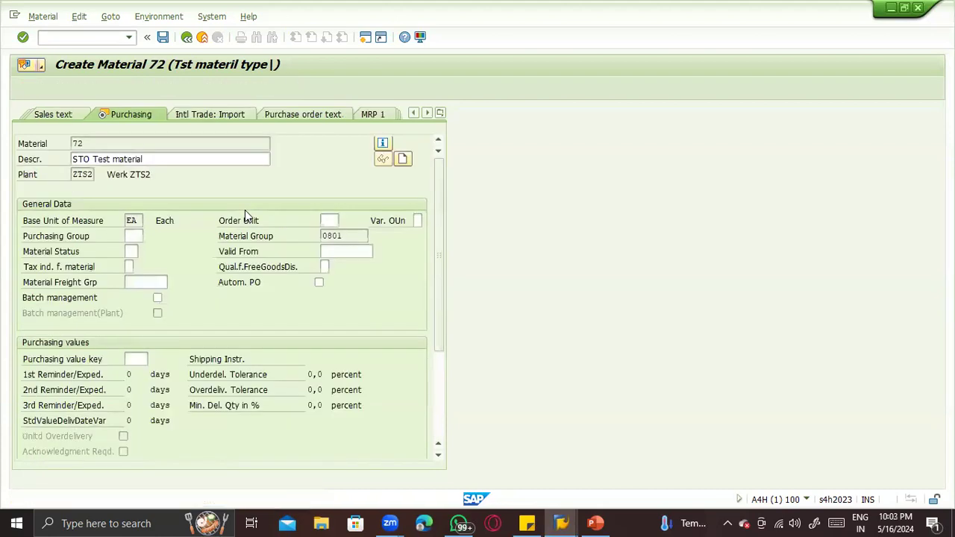
# Accept the Purchasing view and both plant data/storage views without further entries.
pyautogui.press('Return')
pyautogui.press('Return')
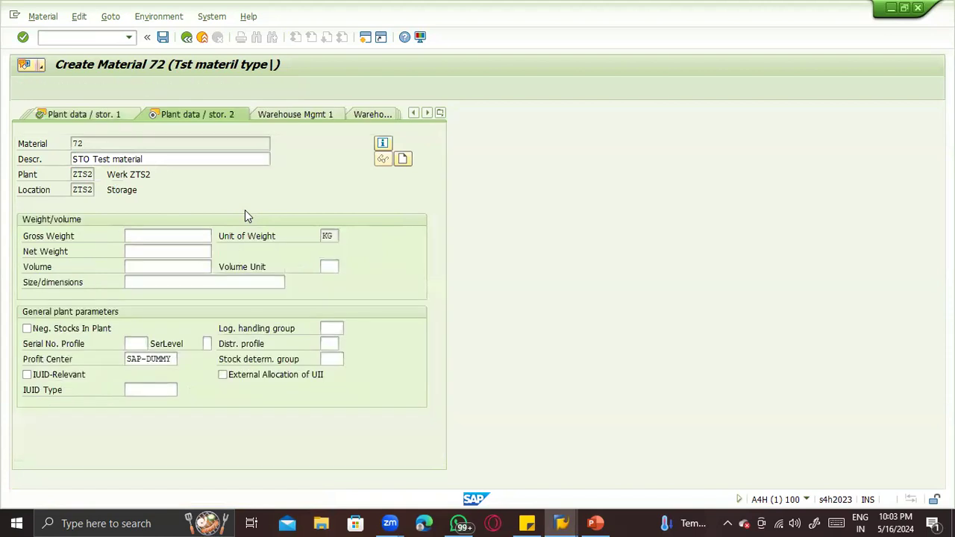
pyautogui.press('Return')
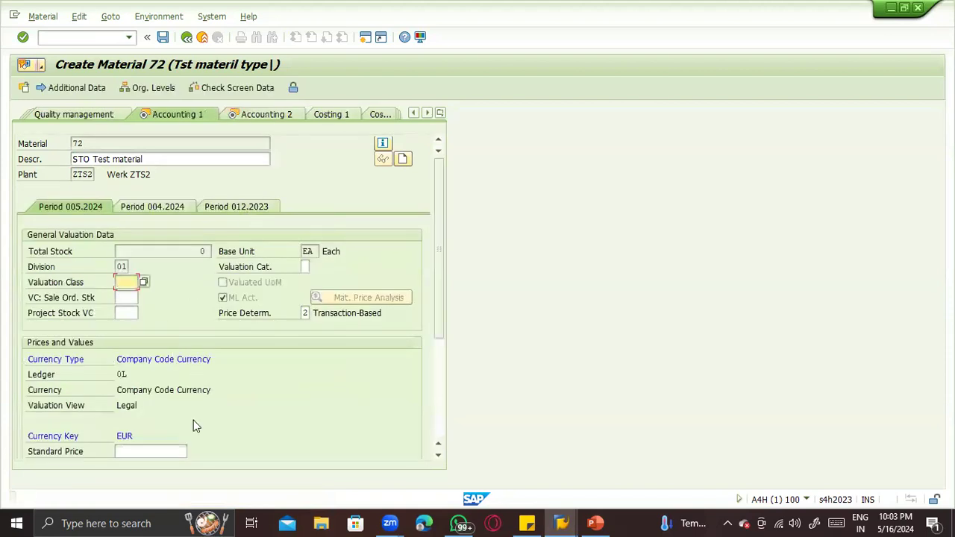
# Set the standard price in the Accounting 1 view to 120 EUR.
pyautogui.click(159, 452)
pyautogui.click(160, 453)
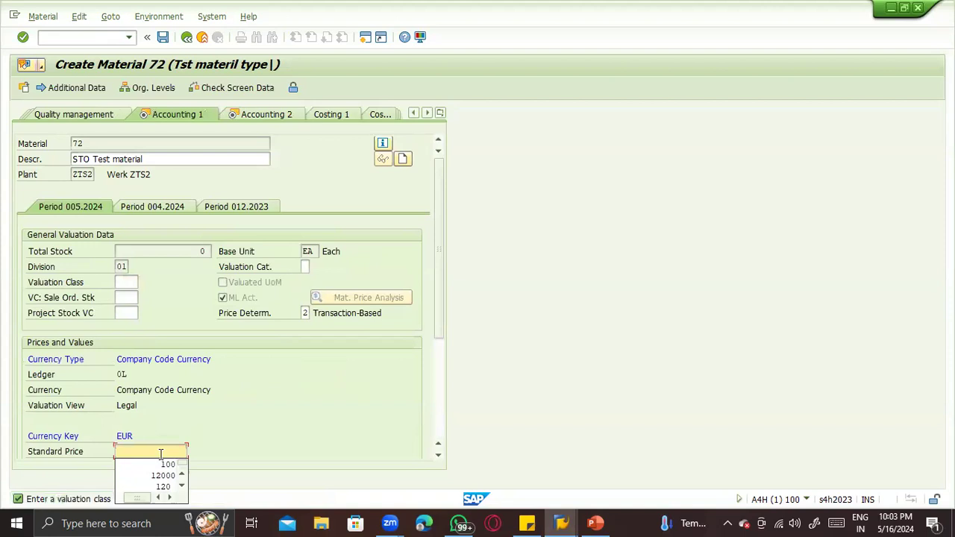
pyautogui.write('120')
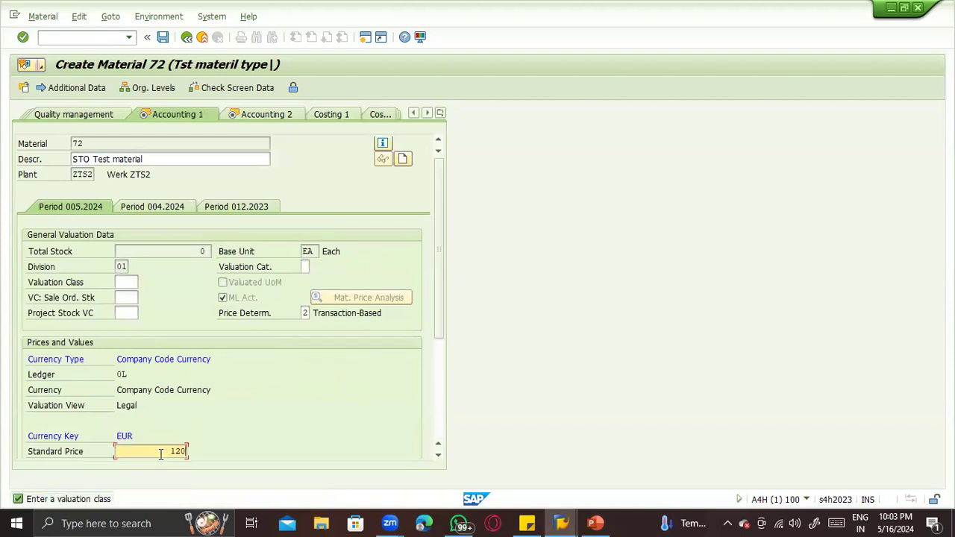
pyautogui.click(127, 284)
pyautogui.click(127, 284)
pyautogui.click(127, 295)
pyautogui.press('Return')
pyautogui.press('BackSpace')
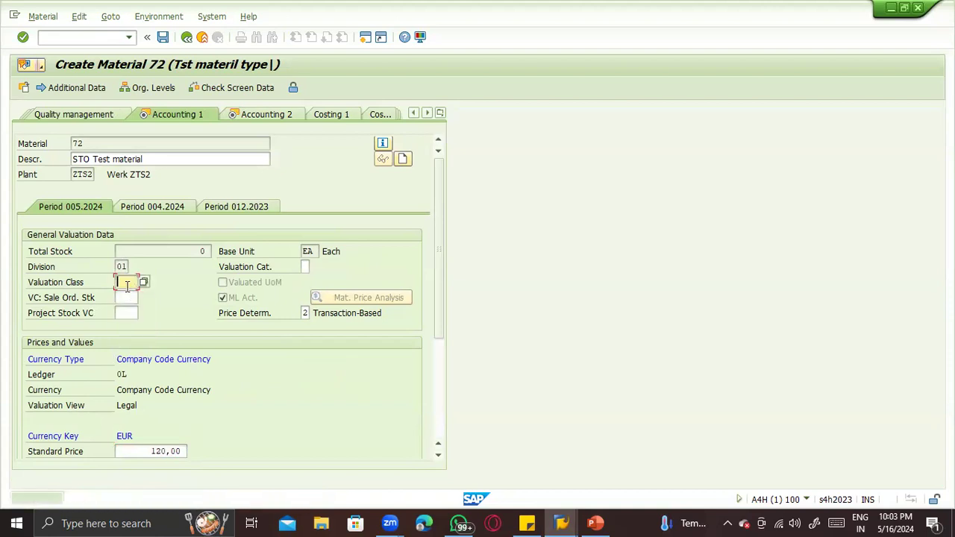
pyautogui.click(127, 284)
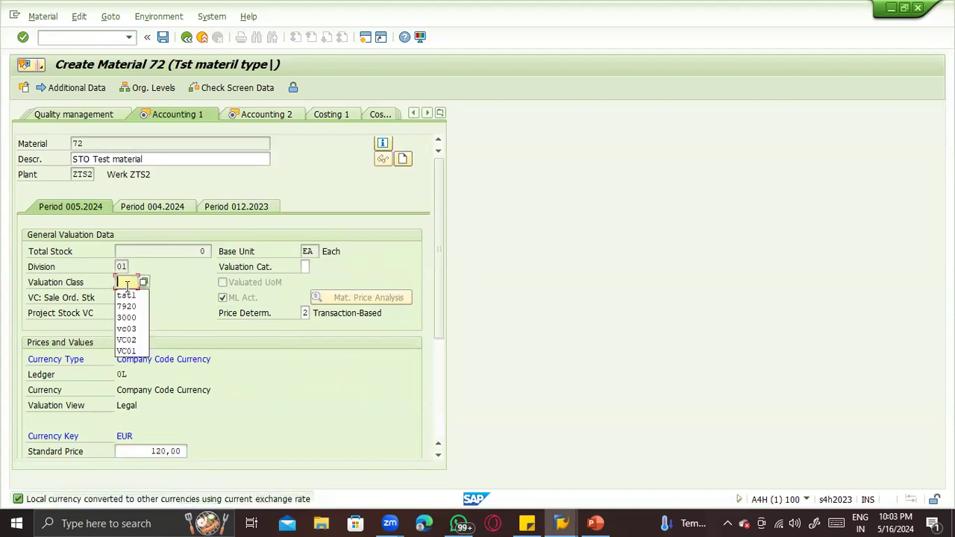
pyautogui.write('ZT')
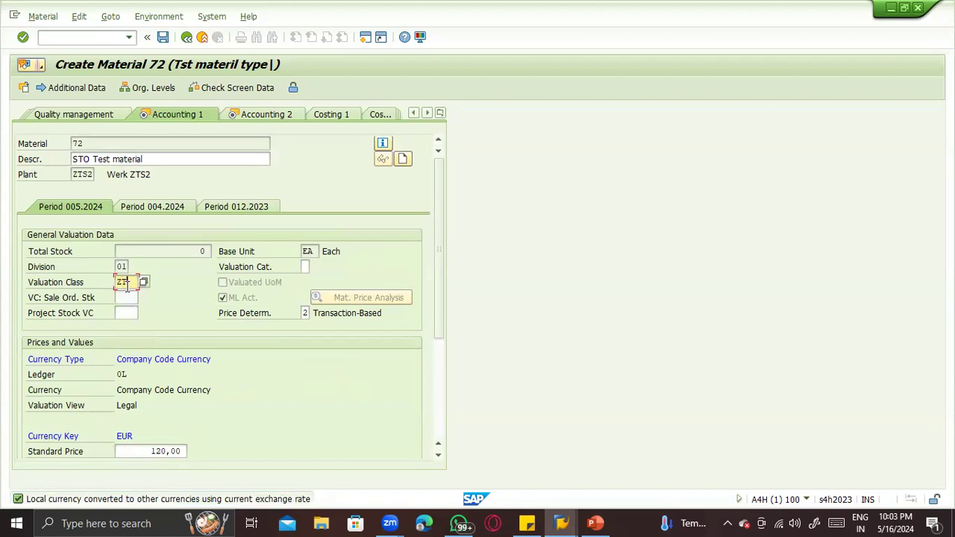
pyautogui.press('BackSpace')
pyautogui.press('BackSpace')
# Set the valuation class in the Accounting 1 view to TST1.
pyautogui.click(127, 285)
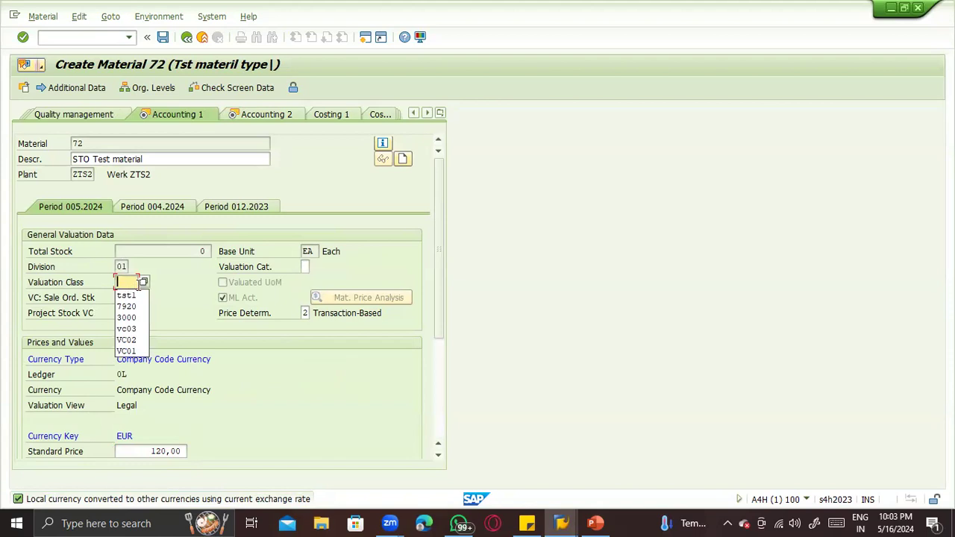
pyautogui.write('T')
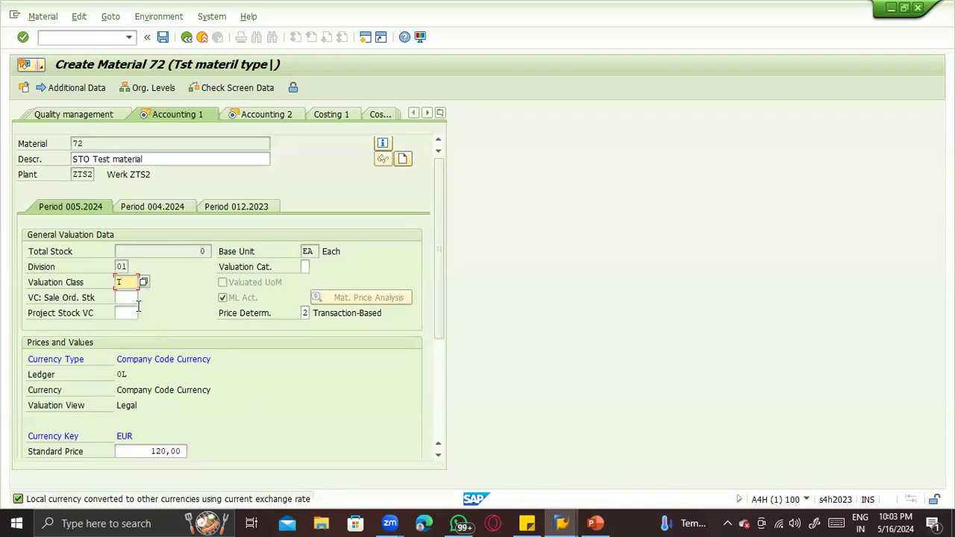
pyautogui.write('ST1')
# Accept both accounting views and save the extension of material 72 to plant ZTS2.
pyautogui.press('Return')
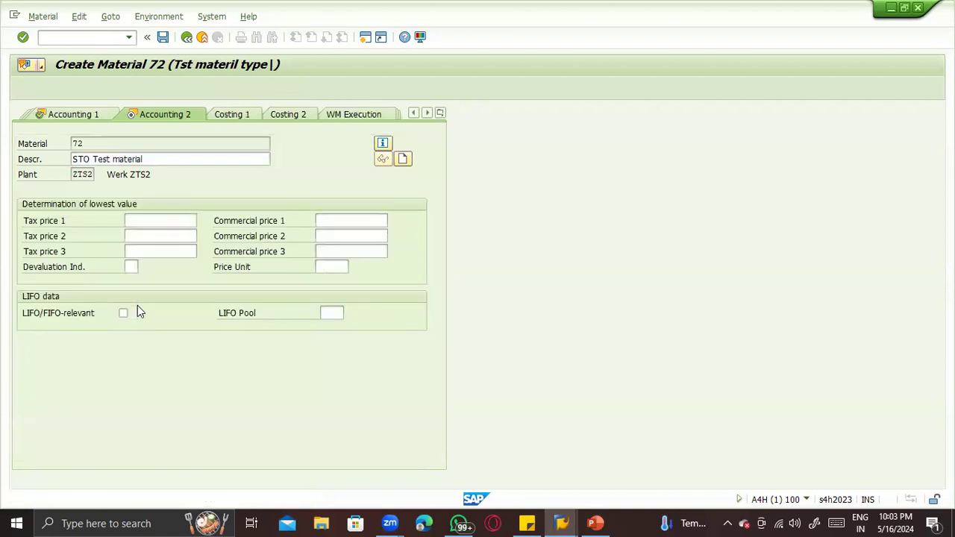
pyautogui.press('Return')
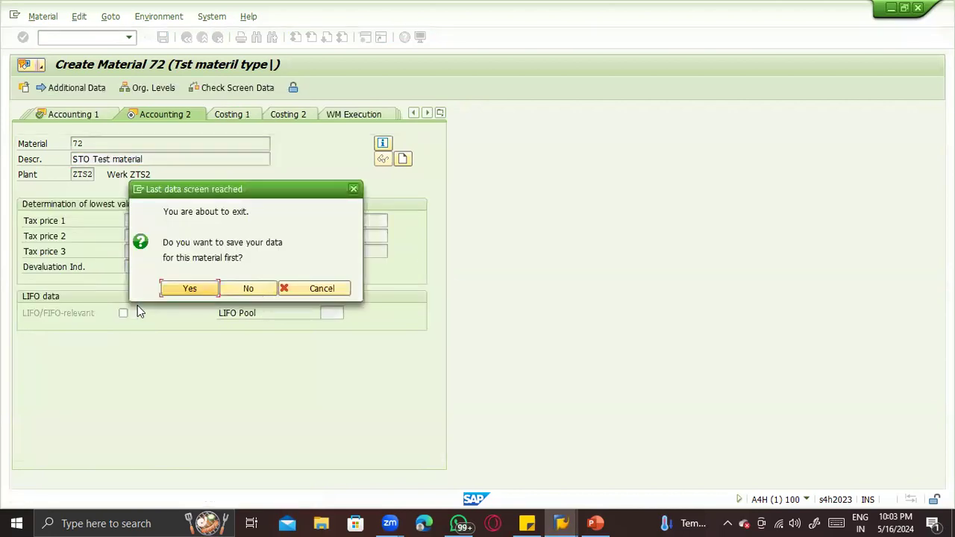
pyautogui.press('Return')
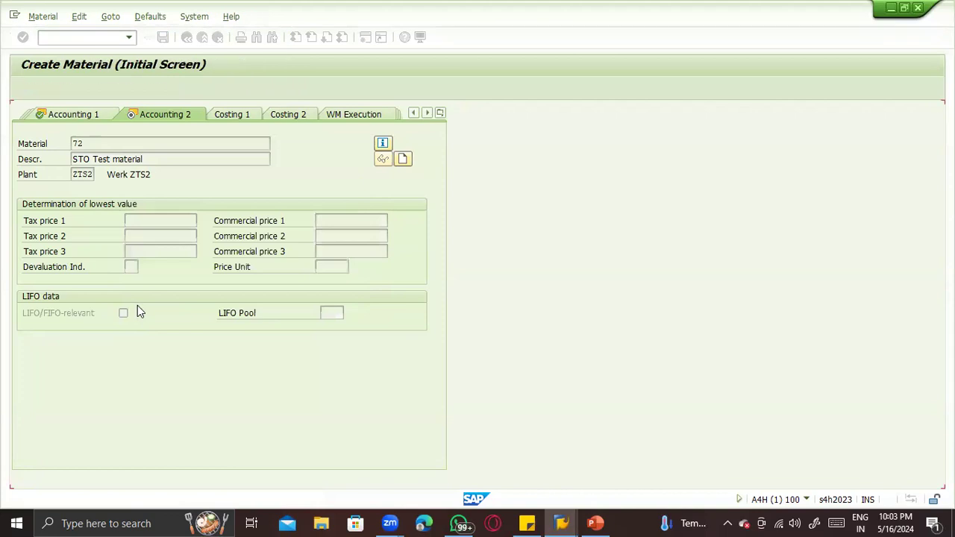
# Run the materials list MM60 for material 72 to check its plant entries, and return to the SAP start screen.
pyautogui.click(57, 40)
pyautogui.write('/nmm60')
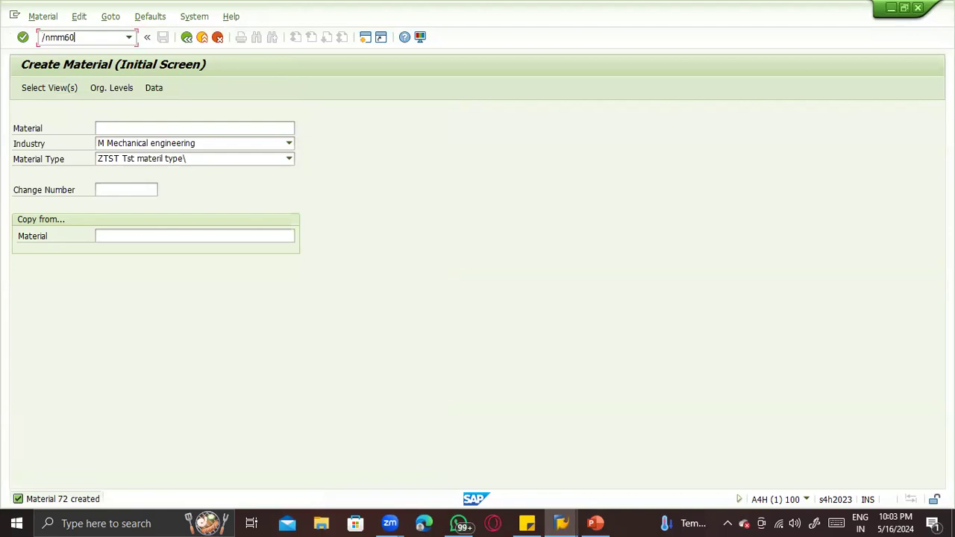
pyautogui.press('Return')
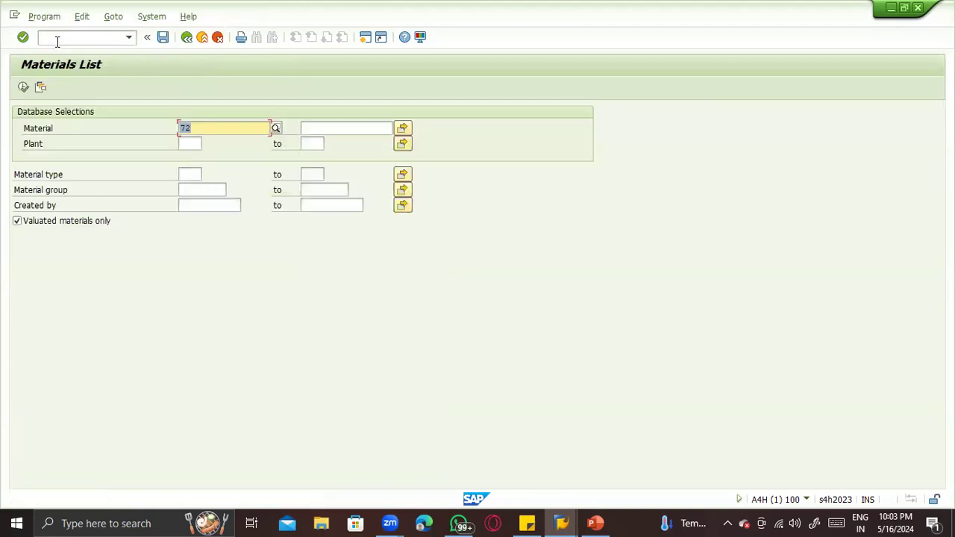
pyautogui.click(23, 87)
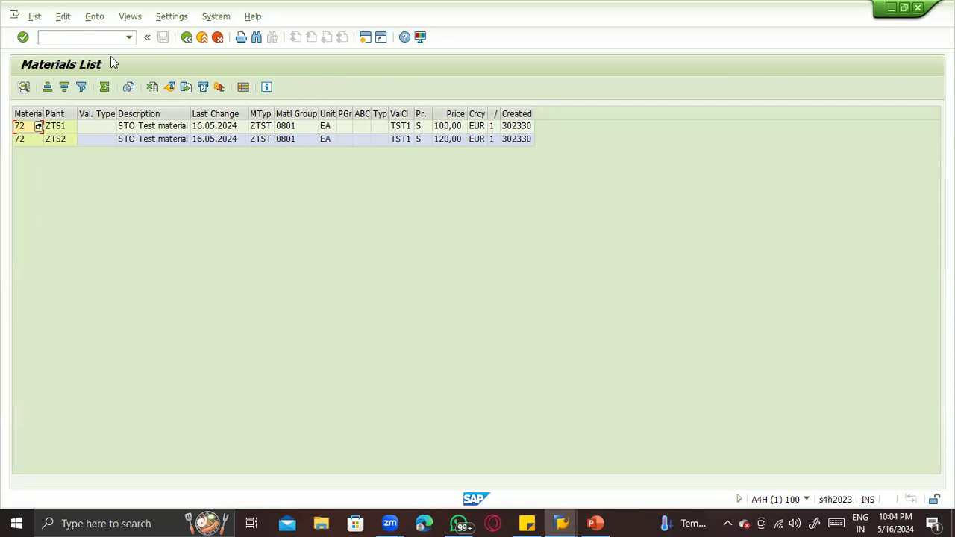
pyautogui.press('F3')
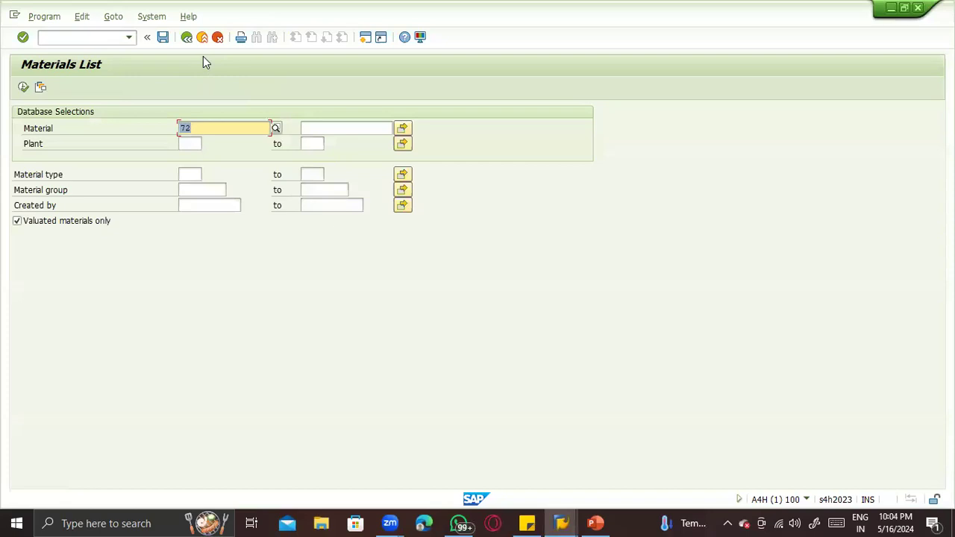
pyautogui.press('F3')
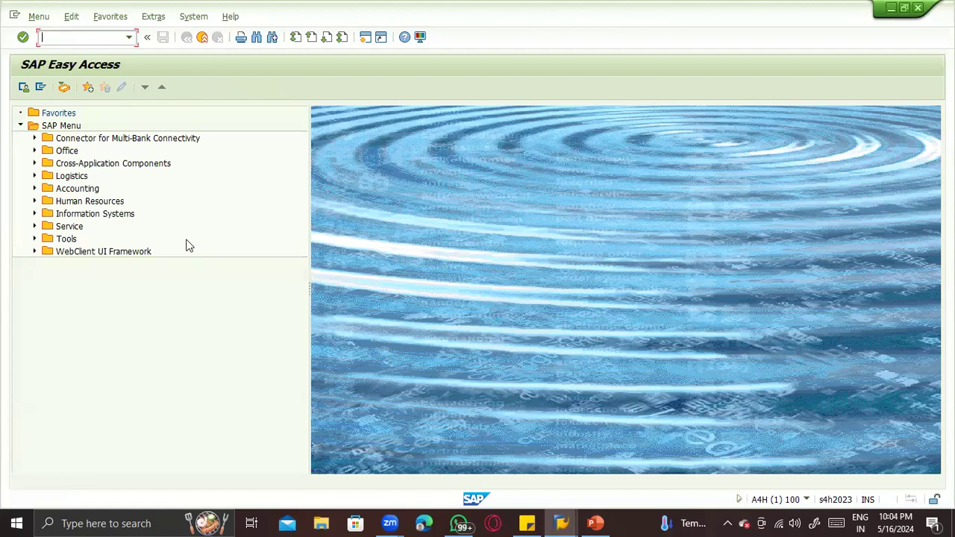
# Switch to the PowerPoint presentation and review the Customer Master record item in the Configuration list.
pyautogui.click(603, 516)
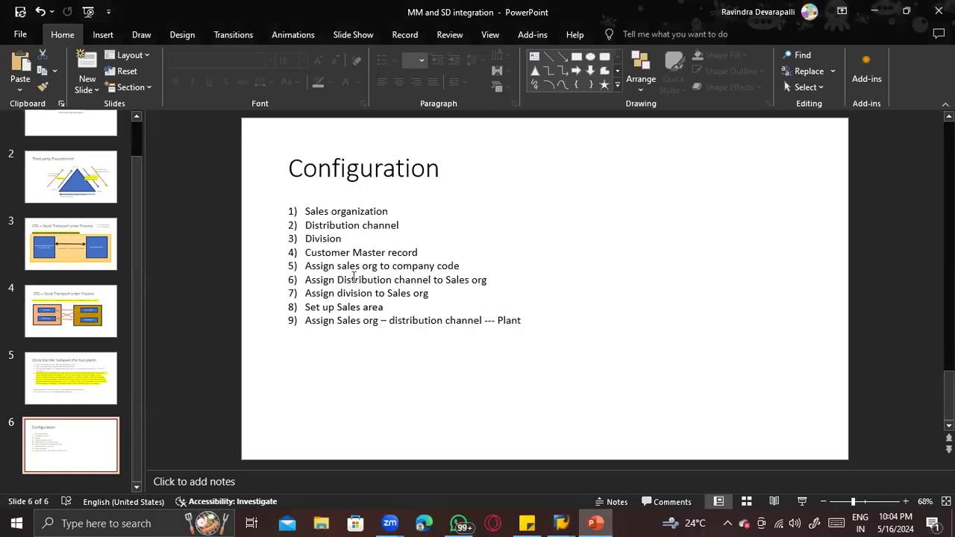
pyautogui.click(426, 253)
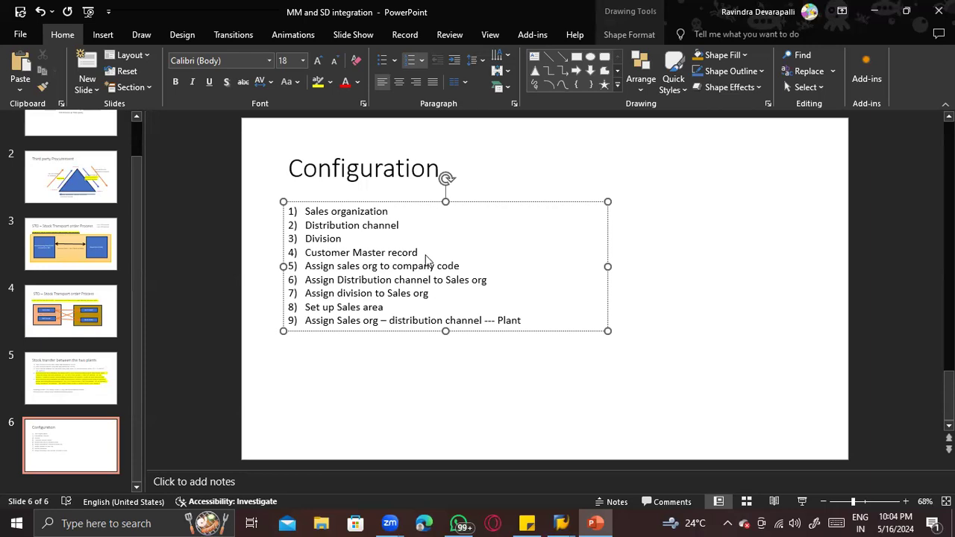
# Switch back to SAP and start transaction BP to maintain business partners.
pyautogui.hotkey('alt', 'Tab')
pyautogui.rightClick(47, 36)
pyautogui.press('p')
pyautogui.press('BackSpace')
pyautogui.press('BackSpace')
pyautogui.press('BackSpace')
pyautogui.press('BackSpace')
pyautogui.press('BackSpace')
pyautogui.press('BackSpace')
pyautogui.press('BackSpace')
pyautogui.press('BackSpace')
pyautogui.press('BackSpace')
pyautogui.press('BackSpace')
pyautogui.press('BackSpace')
pyautogui.write('VP')
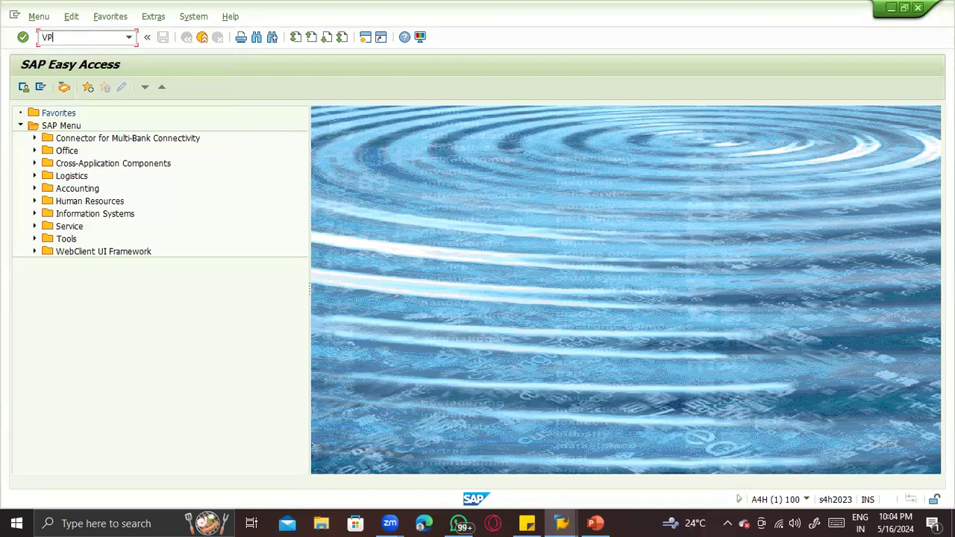
pyautogui.press('Return')
pyautogui.write('BP')
pyautogui.press('Return')
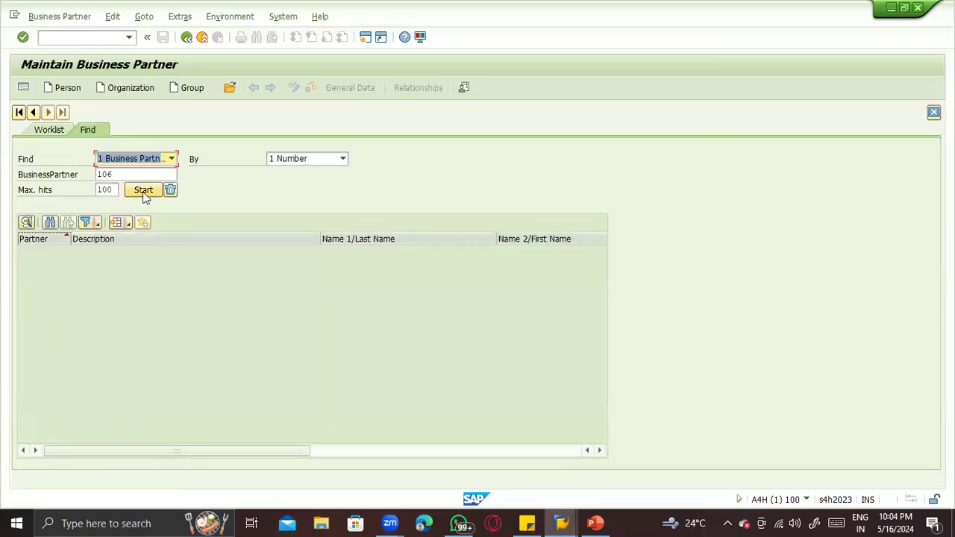
# Start creating a business partner of type organization in the role FLCU00 Customer (Fin.Accounting).
pyautogui.click(131, 90)
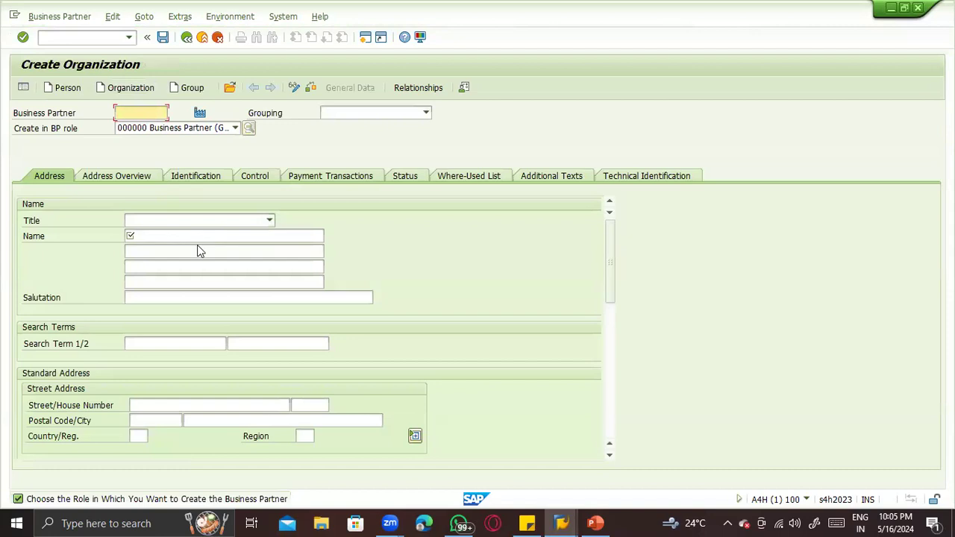
pyautogui.click(141, 131)
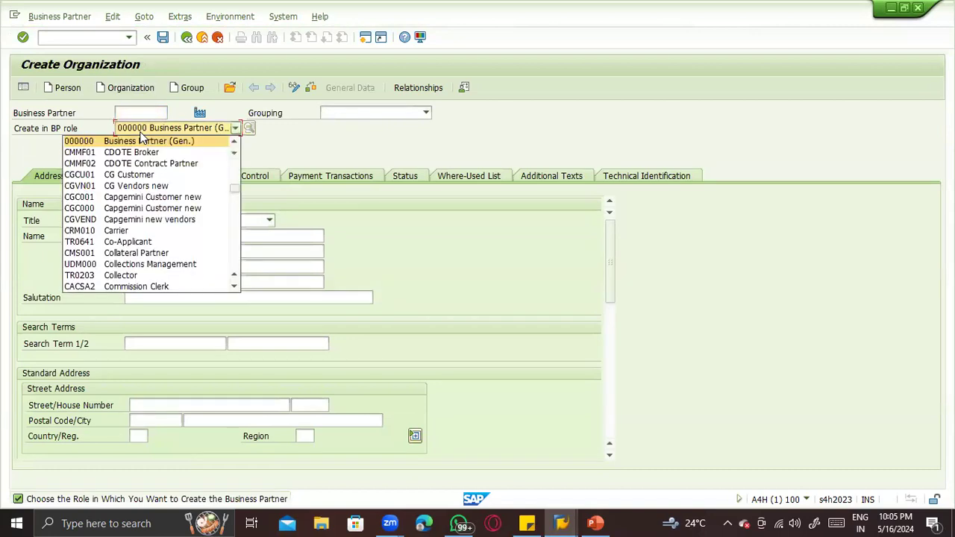
pyautogui.write('flv')
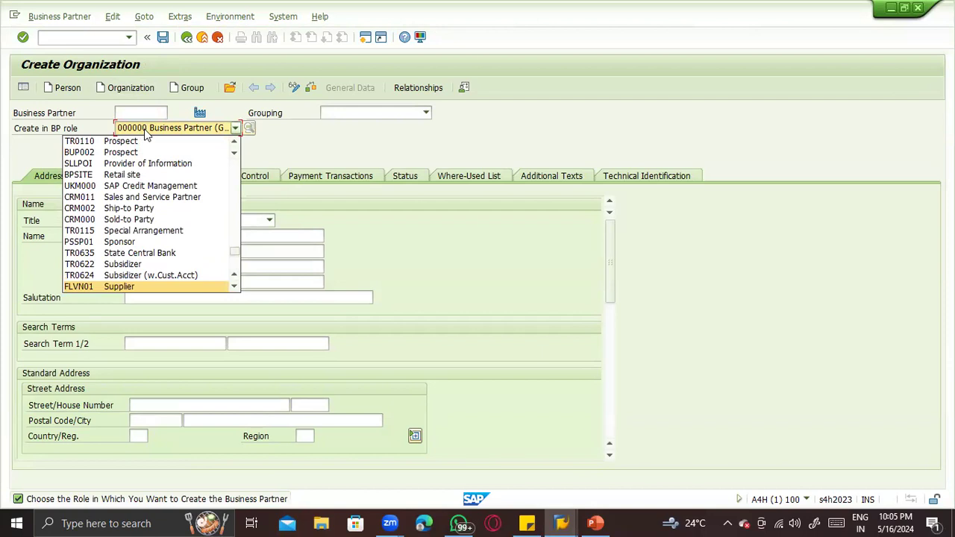
pyautogui.press('BackSpace')
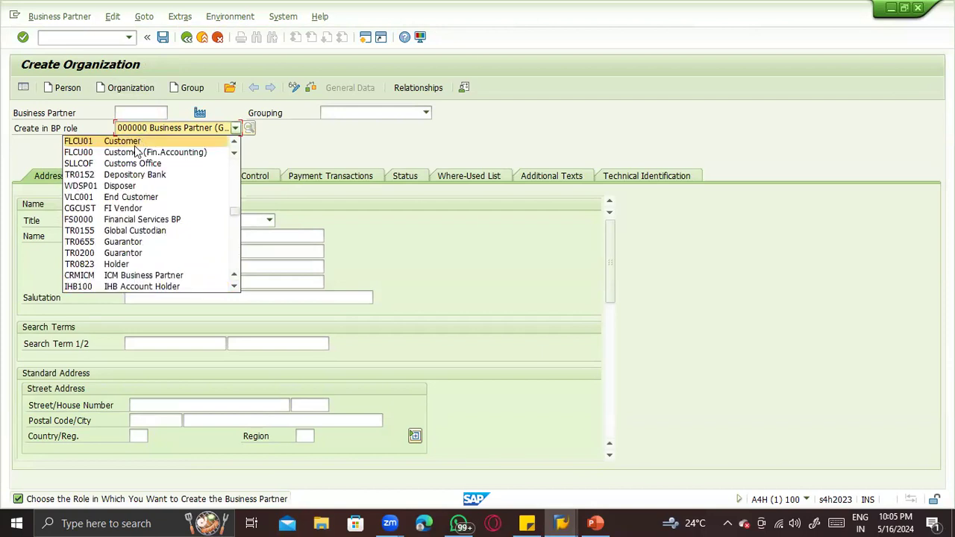
pyautogui.click(133, 152)
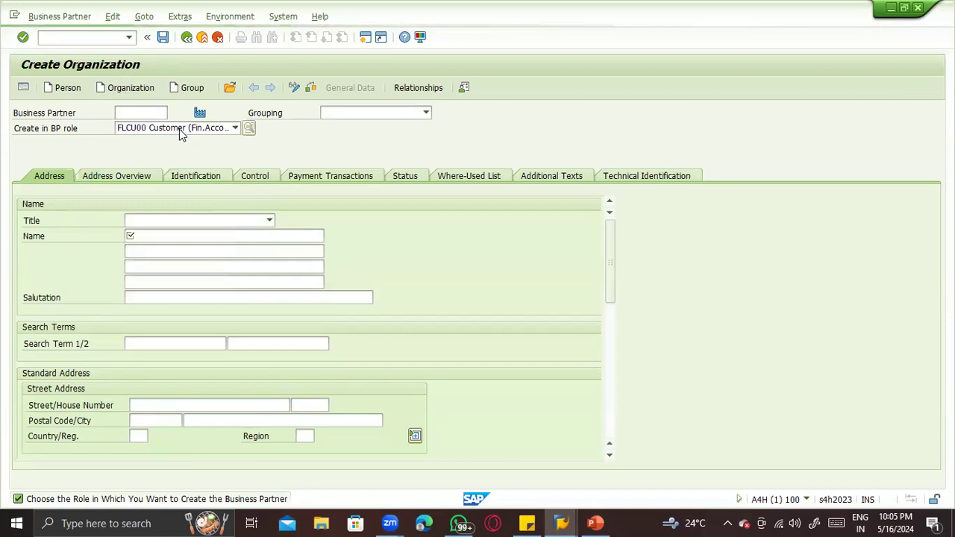
# Set the new business partner's grouping to ZTST SA Domestic BP.
pyautogui.click(376, 119)
pyautogui.press('Down')
pyautogui.press('Down')
pyautogui.press('Down')
pyautogui.press('Down')
pyautogui.press('Down')
pyautogui.press('Down')
pyautogui.press('Down')
pyautogui.press('Down')
pyautogui.press('Down')
pyautogui.press('Down')
pyautogui.press('Down')
pyautogui.press('Down')
pyautogui.press('Down')
pyautogui.press('Down')
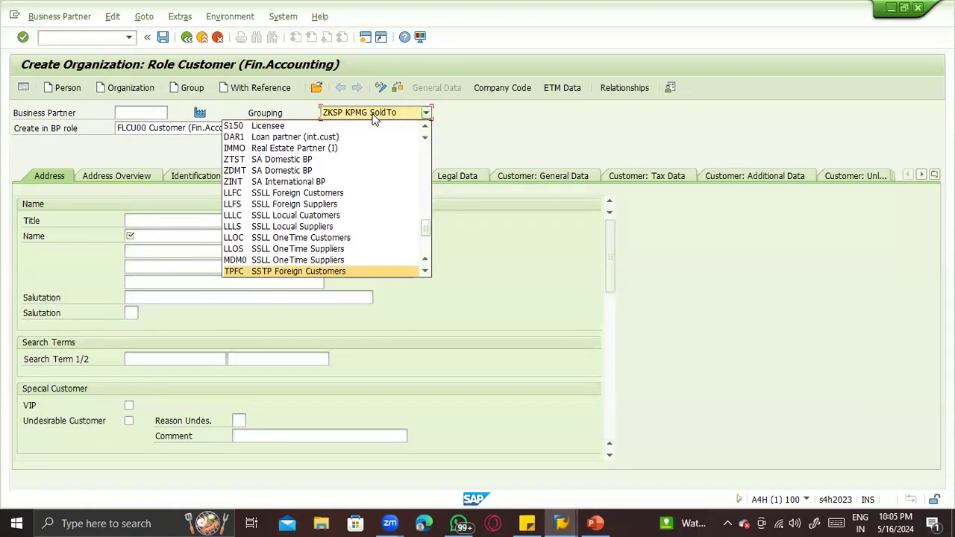
pyautogui.press('Down')
pyautogui.press('Down')
pyautogui.press('Down')
pyautogui.press('Down')
pyautogui.press('Down')
pyautogui.press('Down')
pyautogui.press('Down')
pyautogui.press('Down')
pyautogui.press('Down')
pyautogui.press('Down')
pyautogui.press('Down')
pyautogui.press('Down')
pyautogui.press('Down')
pyautogui.press('Down')
pyautogui.press('Down')
pyautogui.press('Down')
pyautogui.press('Down')
pyautogui.press('Down')
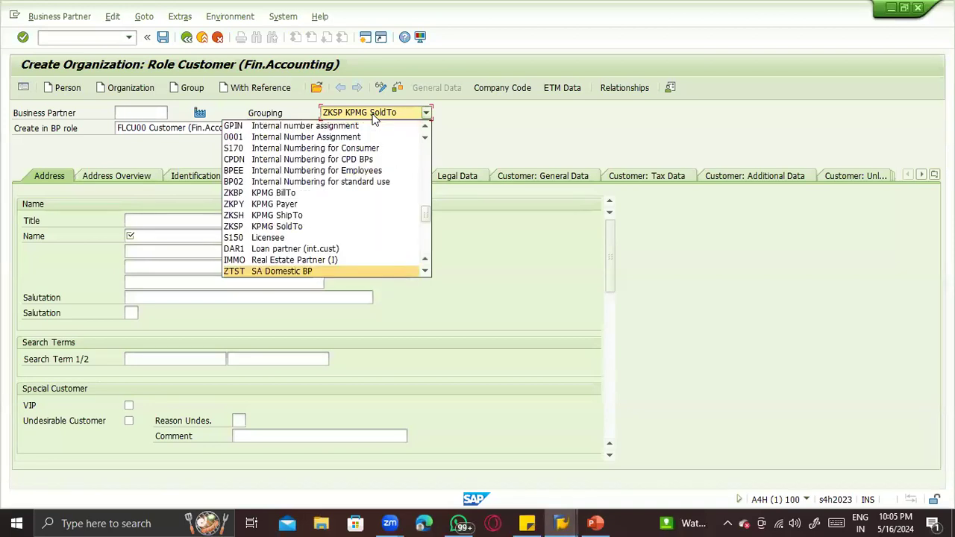
pyautogui.press('Return')
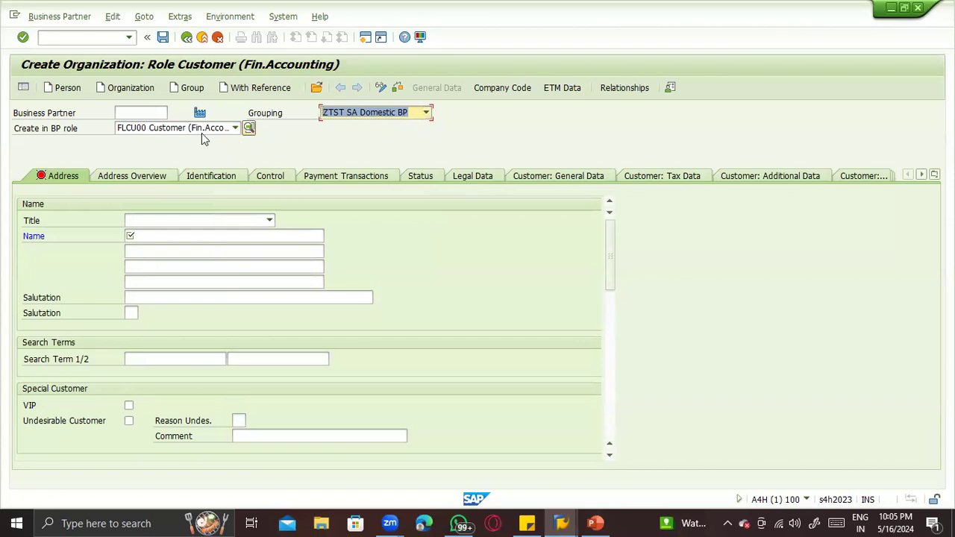
# Enter "Customer for STO" as the organization's name.
pyautogui.click(145, 235)
pyautogui.write('Cu')
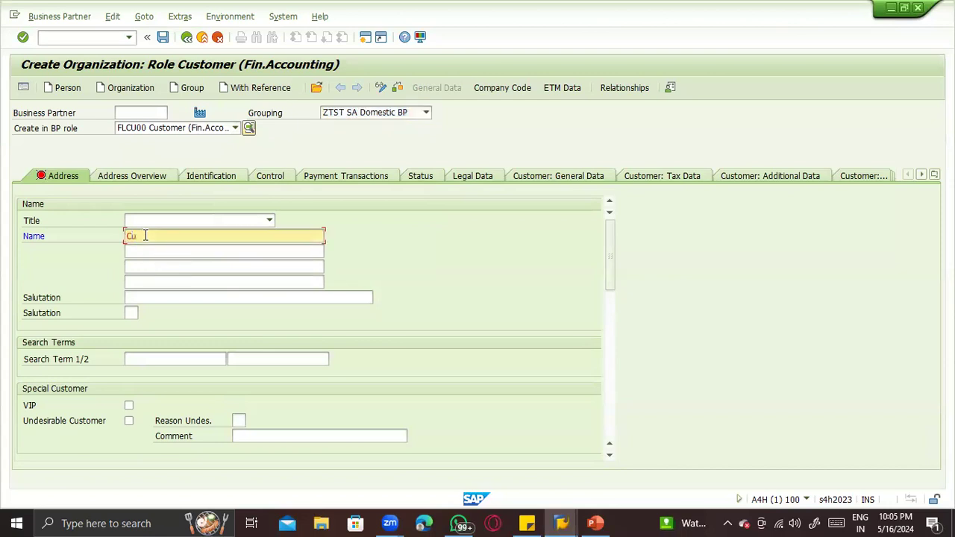
pyautogui.write('stomer for STO')
pyautogui.press('Return')
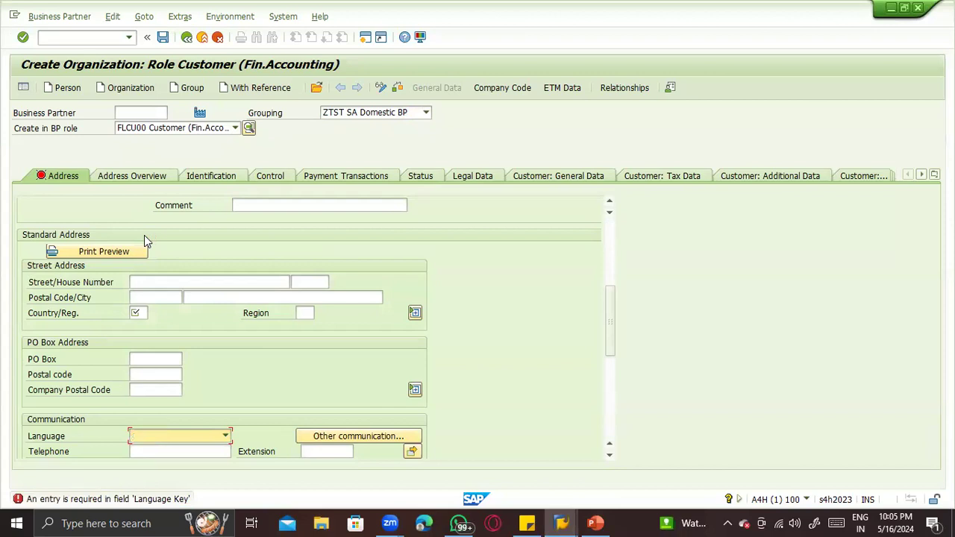
# Set the organization's language to EN English and its address country to DE.
pyautogui.write('EN')
pyautogui.press('Return')
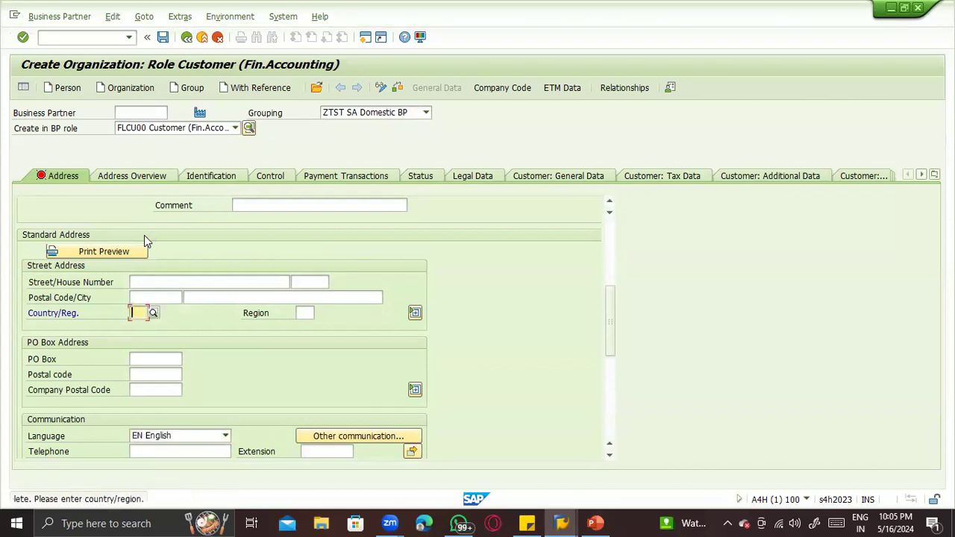
pyautogui.write('DE')
pyautogui.press('Return')
pyautogui.write('DE')
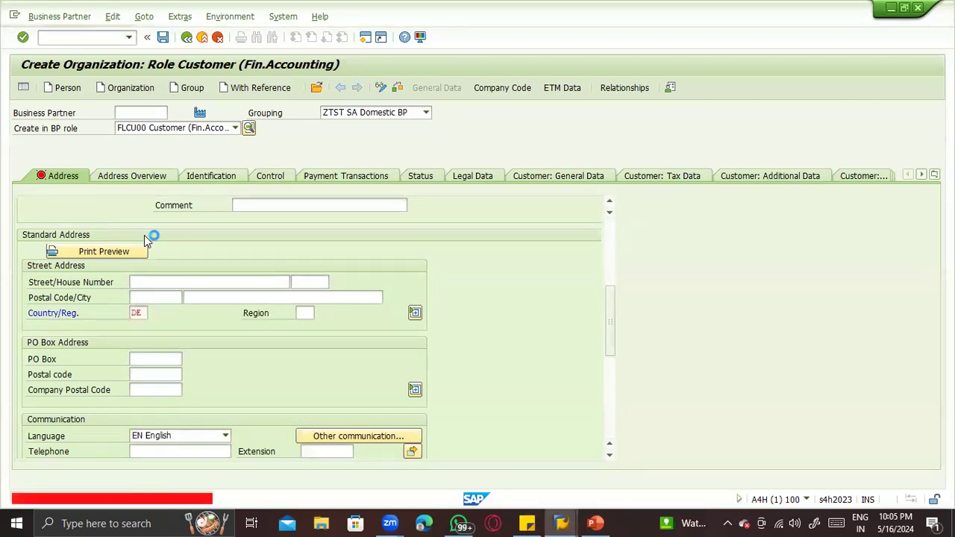
pyautogui.press('Return')
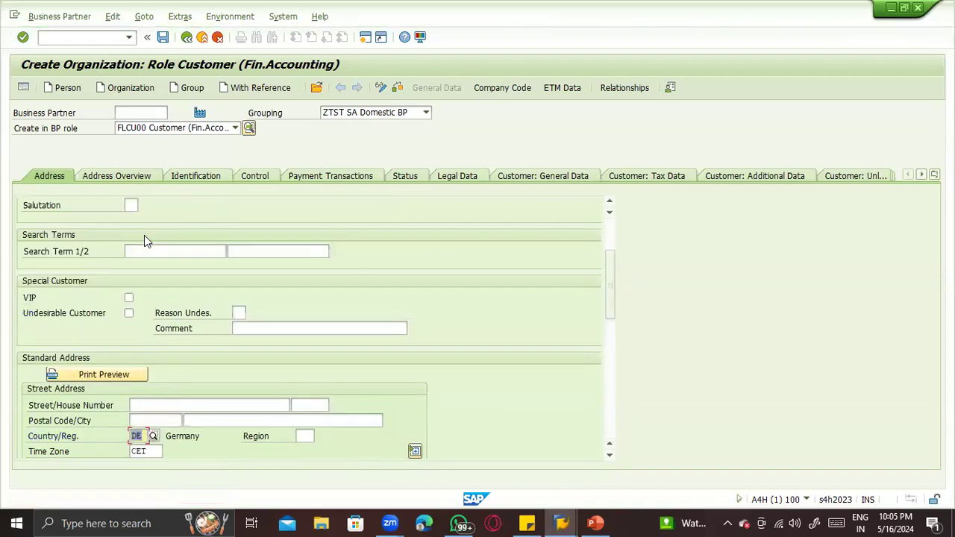
# Open the business partner's company code data and assign company code ZTST.
pyautogui.click(513, 95)
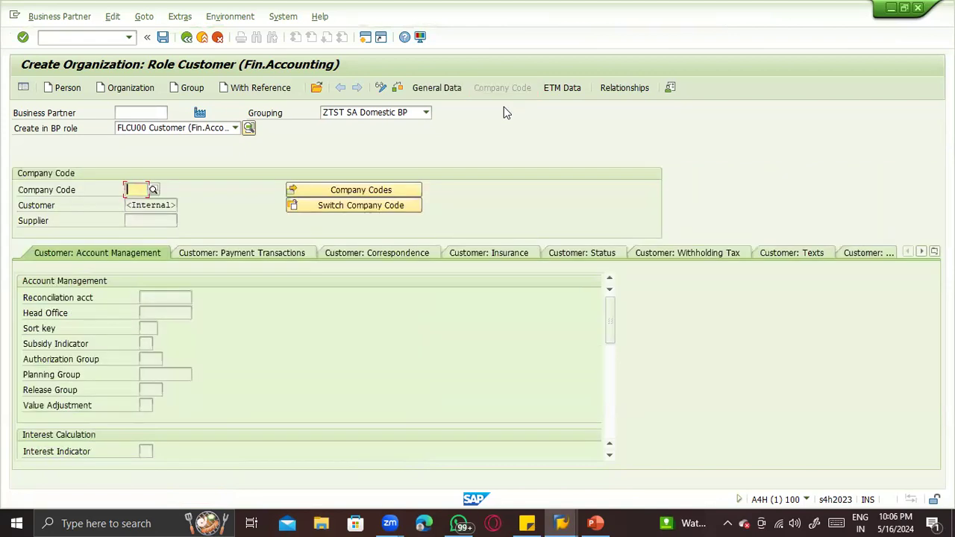
pyautogui.write('ZTST')
pyautogui.press('Return')
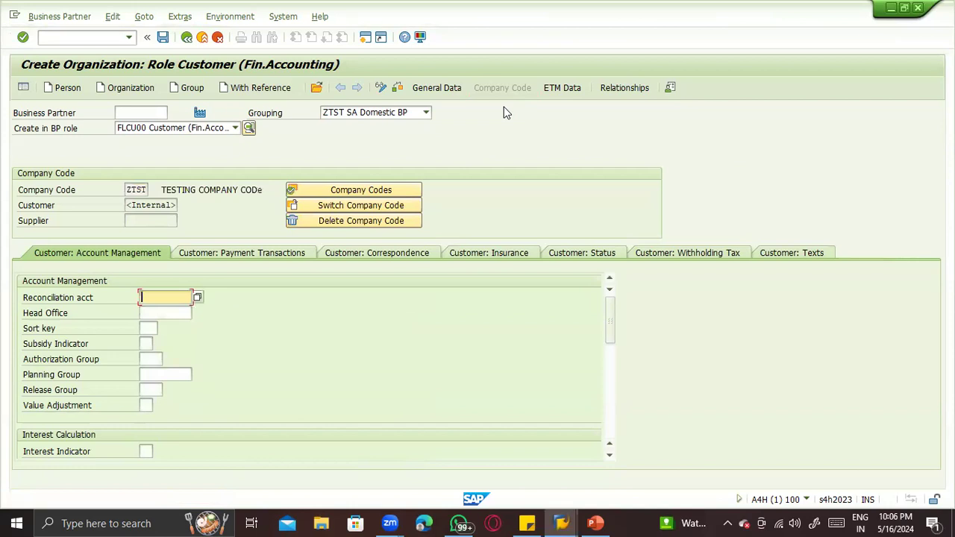
pyautogui.press('Tab')
pyautogui.press('Return')
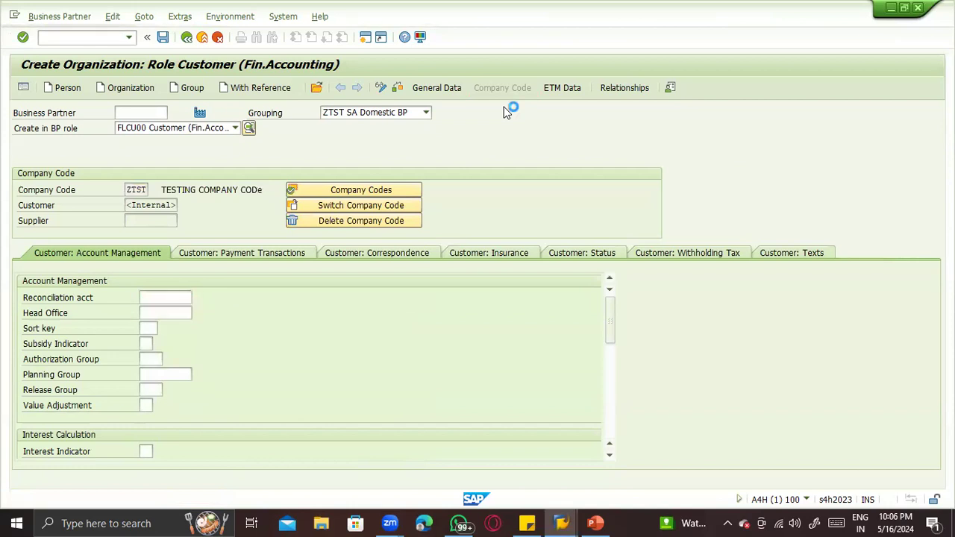
# Try reconciliation account 1891000 for the customer in company code ZTST, and clear the entry.
pyautogui.click(165, 298)
pyautogui.write('189')
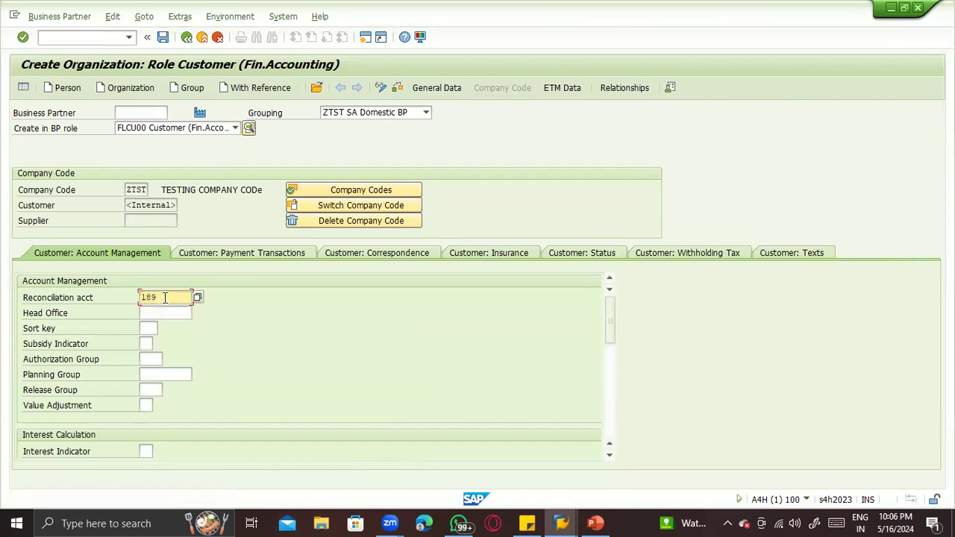
pyautogui.write('1000')
pyautogui.press('Return')
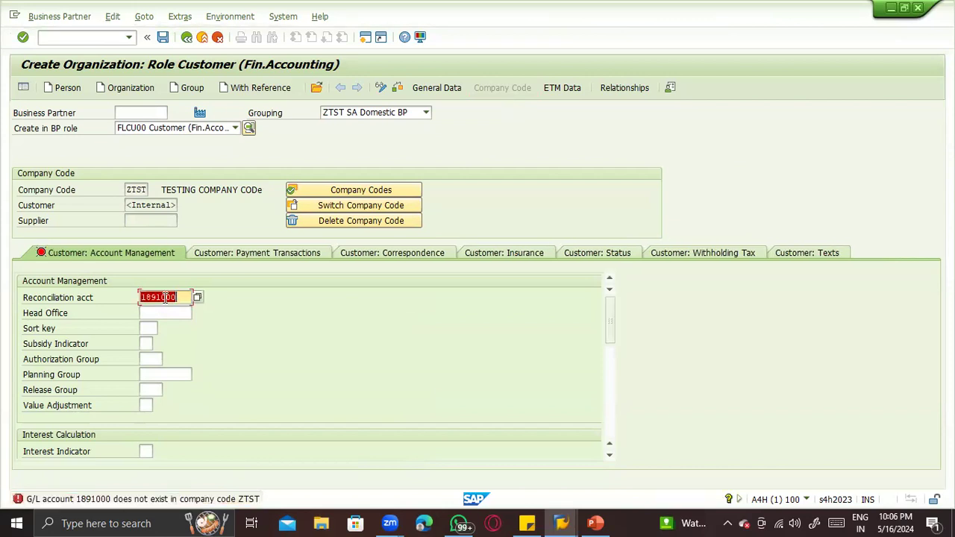
pyautogui.click(180, 297)
pyautogui.press('BackSpace')
pyautogui.press('BackSpace')
pyautogui.press('BackSpace')
pyautogui.press('BackSpace')
pyautogui.press('BackSpace')
pyautogui.press('BackSpace')
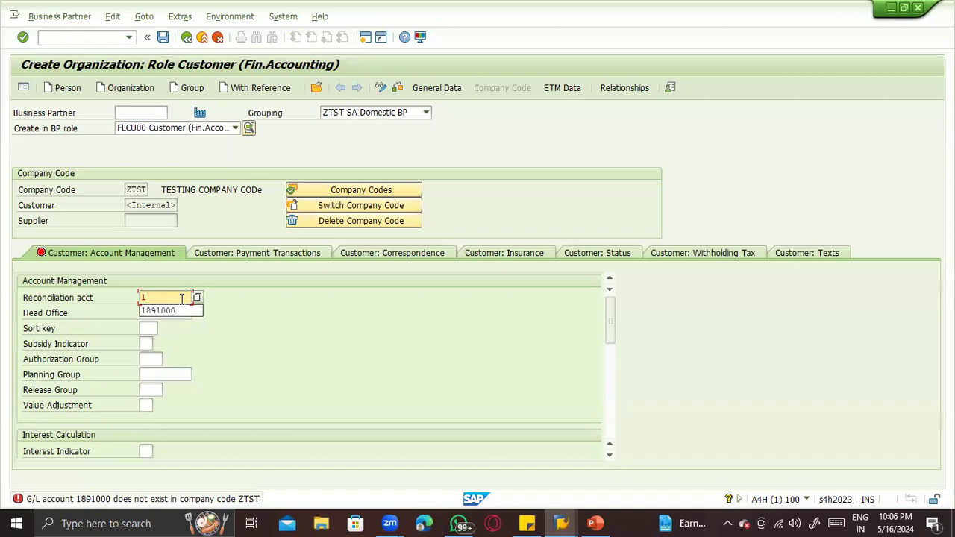
pyautogui.press('BackSpace')
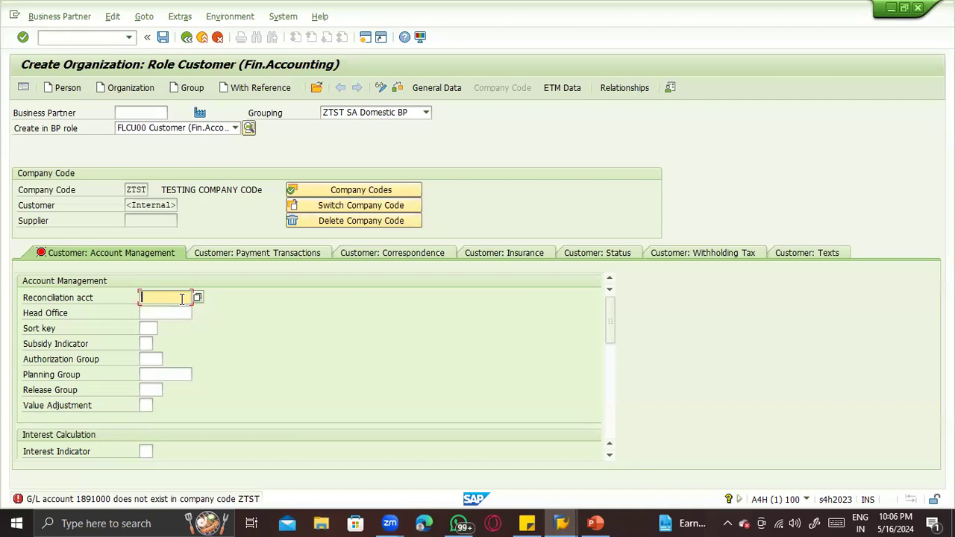
# Look up the possible entries for the customer's reconciliation account and close the list.
pyautogui.click(197, 299)
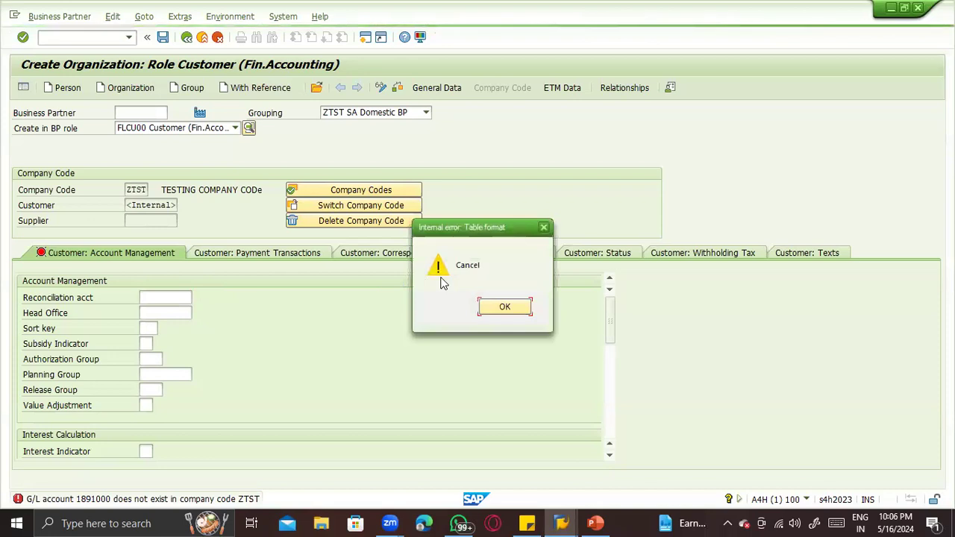
pyautogui.click(480, 301)
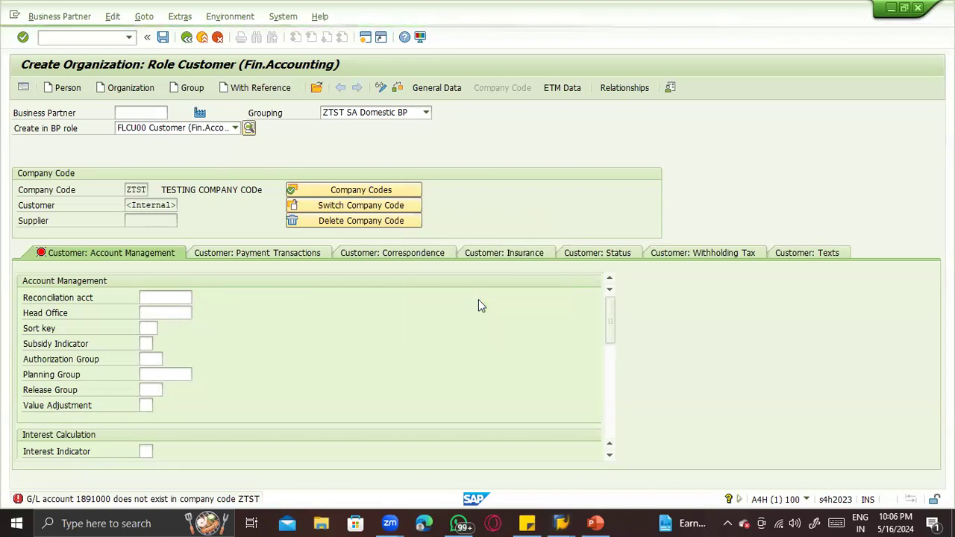
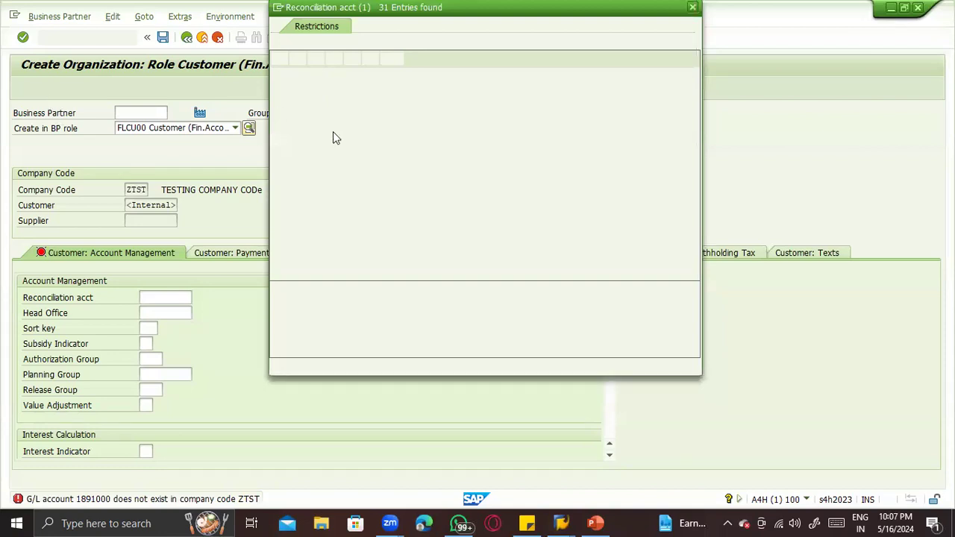
pyautogui.press('Escape')
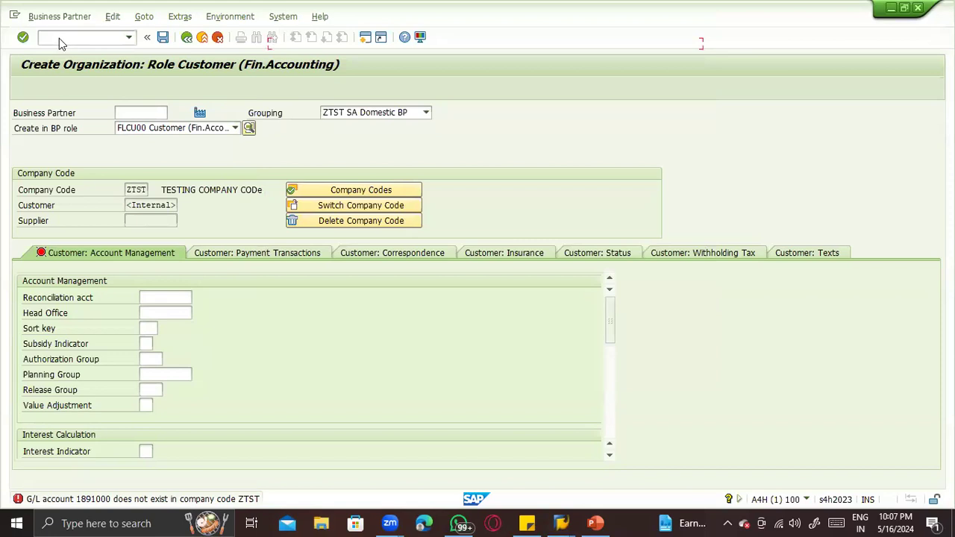
# Run SE16N in a new session and display the entries of customer master table KNB1.
pyautogui.click(71, 37)
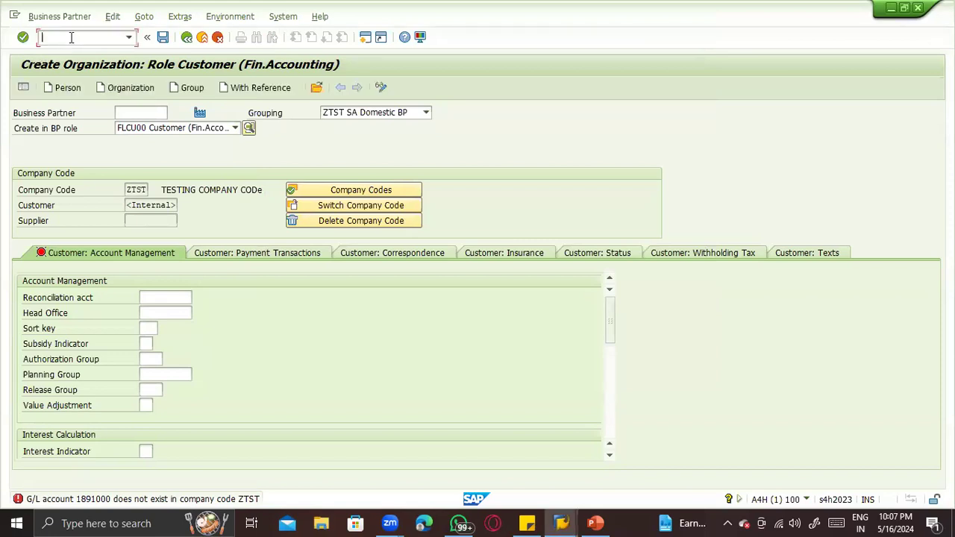
pyautogui.write('/ose16n')
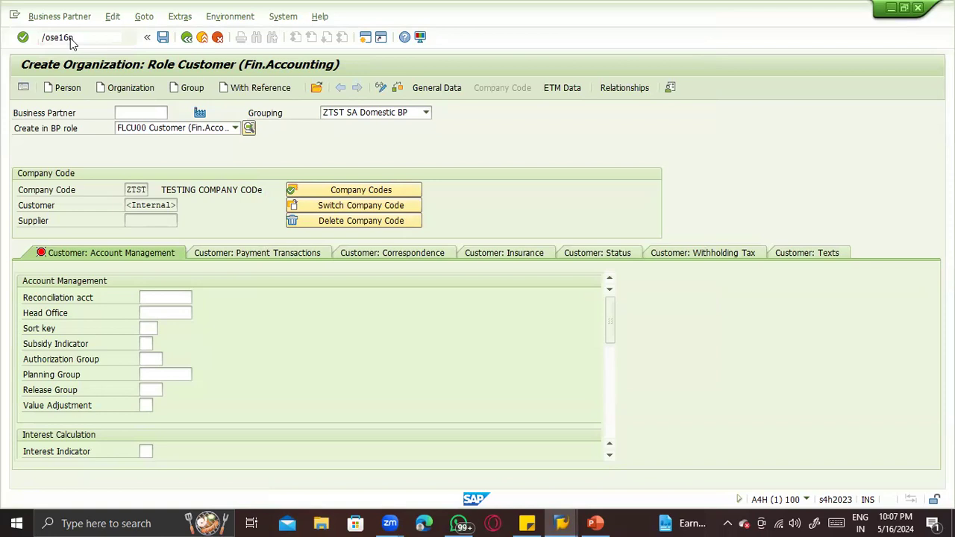
pyautogui.press('Return')
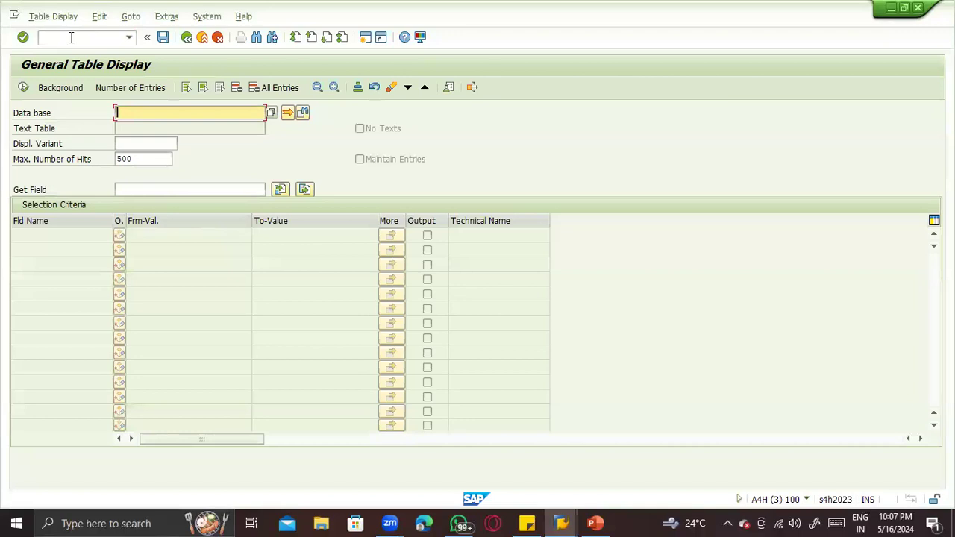
pyautogui.write('knb1')
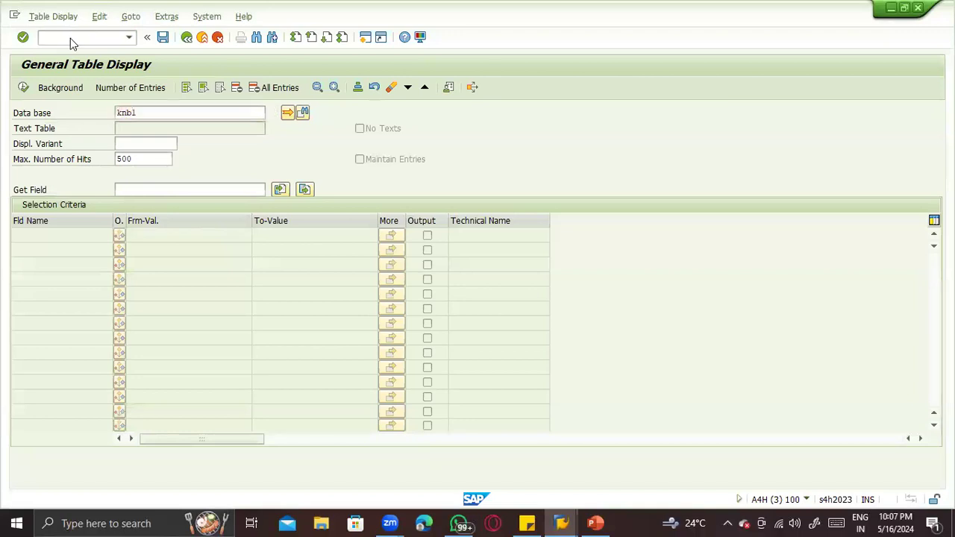
pyautogui.press('Return')
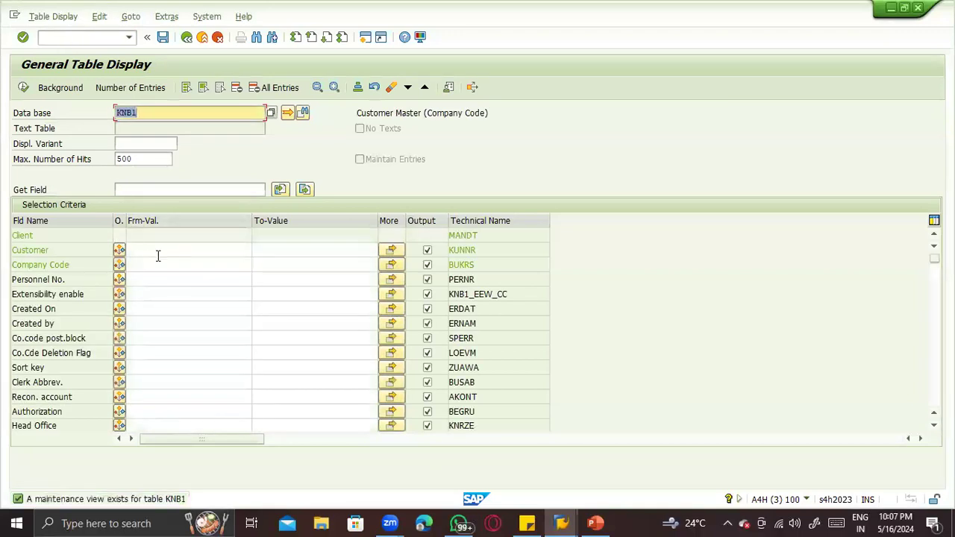
pyautogui.click(23, 88)
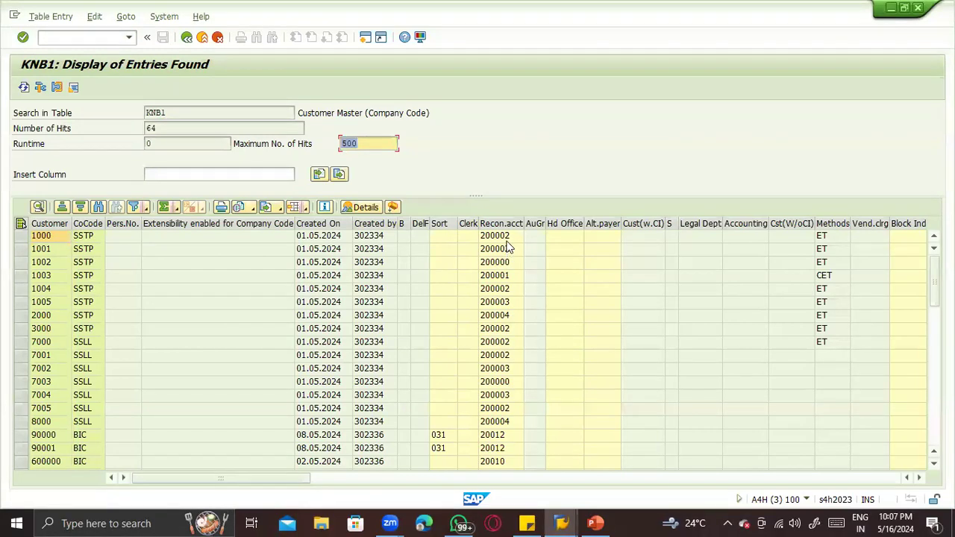
# Try reconciliation accounts 200002 and 20012 from the KNB1 entries in the new customer's account management data.
pyautogui.click(507, 240)
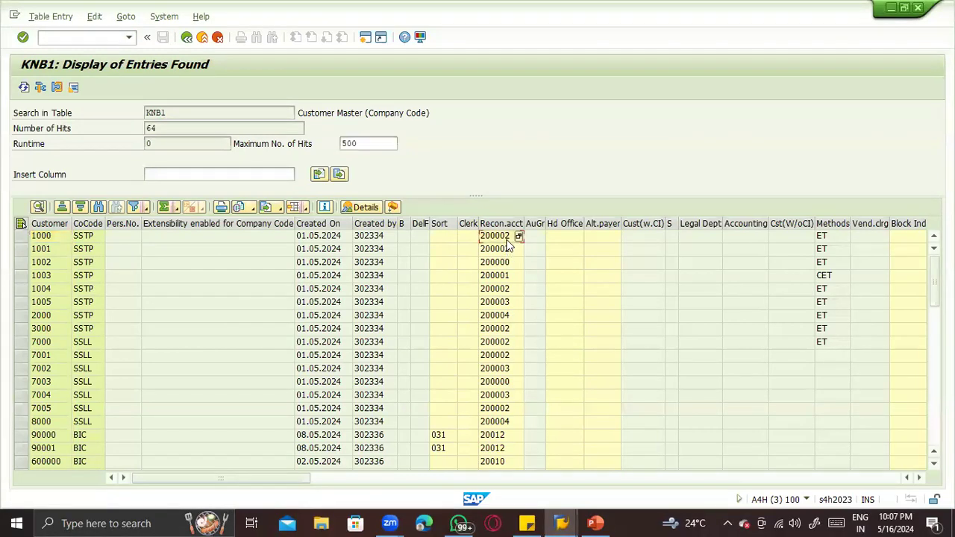
pyautogui.hotkey('alt', 'Tab')
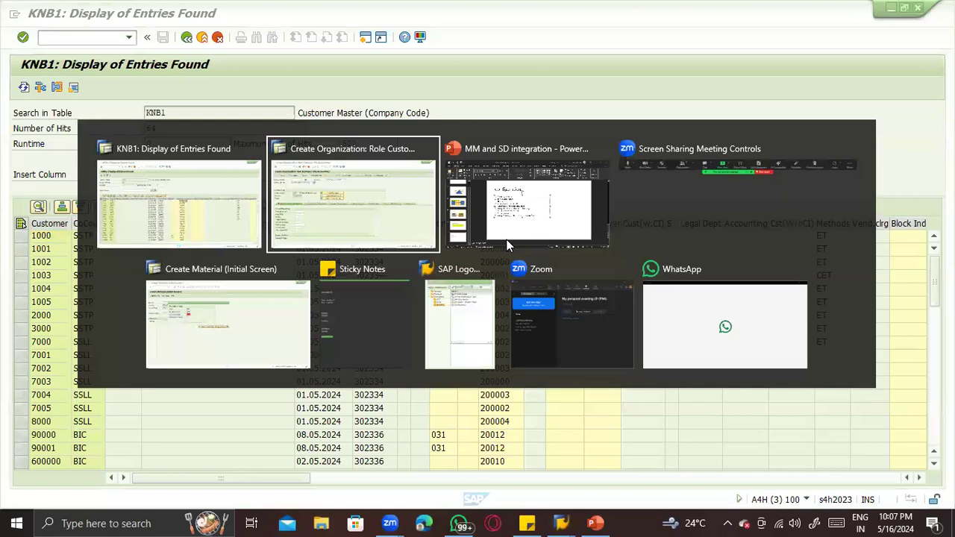
pyautogui.write('200002')
pyautogui.press('Return')
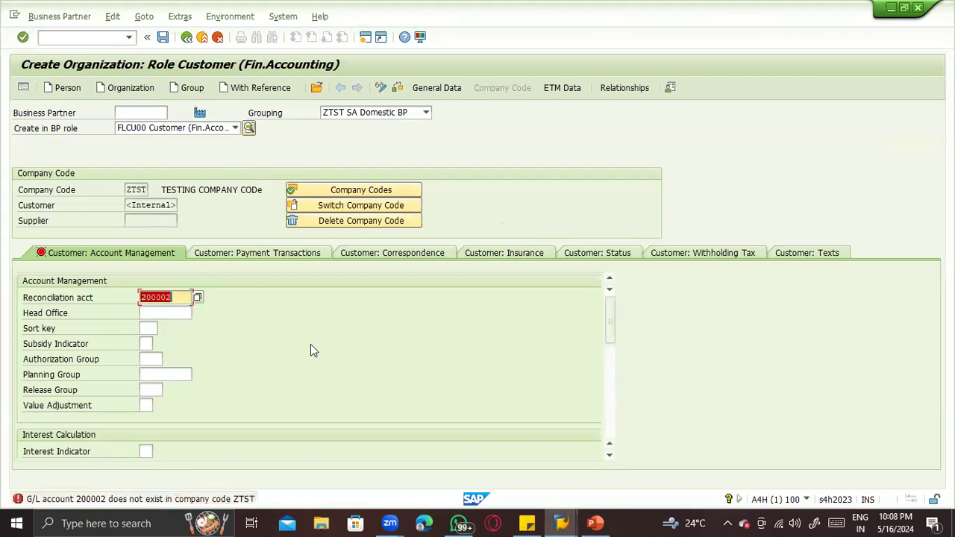
pyautogui.hotkey('alt', 'Tab')
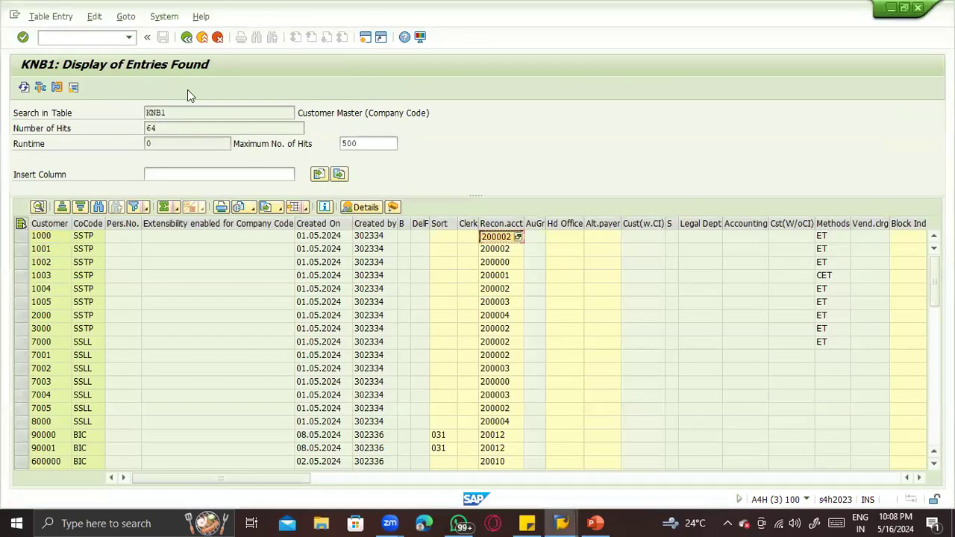
pyautogui.hotkey('alt', 'Tab')
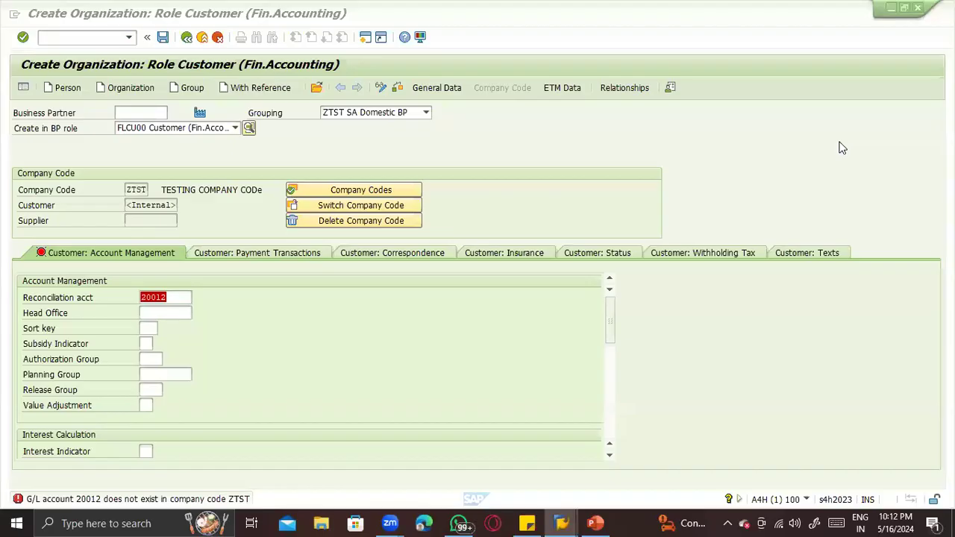
# Sort the KNB1 table entries by reconciliation account in descending order.
pyautogui.hotkey('alt', 'Tab')
pyautogui.hotkey('alt', 'Tab')
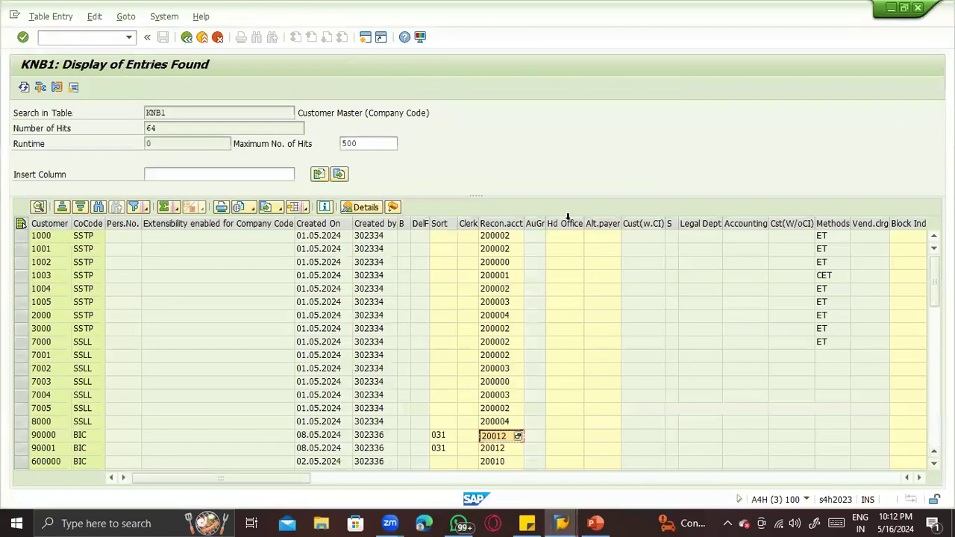
pyautogui.click(506, 224)
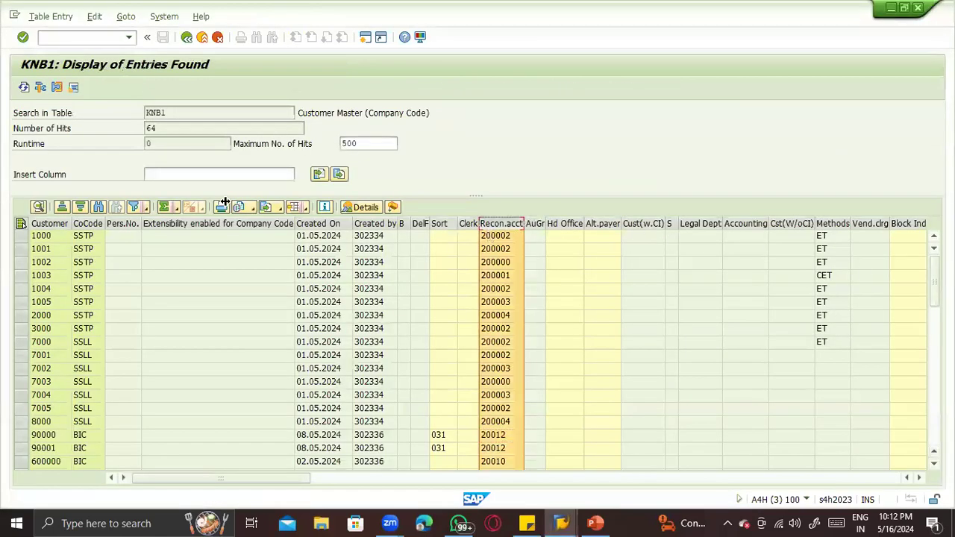
pyautogui.click(80, 207)
# Try reconciliation account 12300000 from the KNB1 entries in the new customer's account management data.
pyautogui.click(492, 236)
pyautogui.hotkey('alt', 'Tab')
pyautogui.hotkey('alt', 'Tab')
pyautogui.hotkey('alt', 'Tab')
pyautogui.write('12300000')
pyautogui.press('Return')
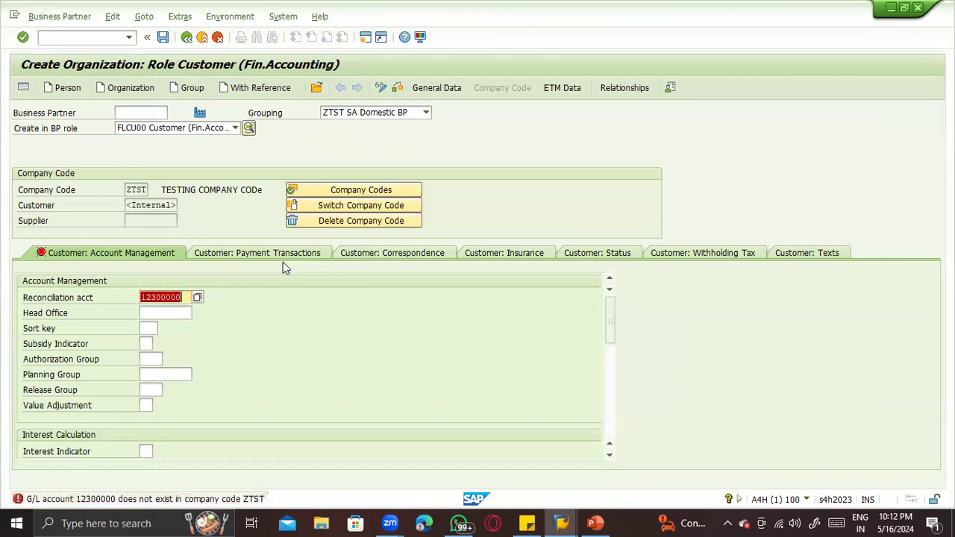
# Try reconciliation account 12120000 from the KNB1 entries for the customer in company code ZTST.
pyautogui.hotkey('alt', 'Tab')
pyautogui.hotkey('alt', 'Tab')
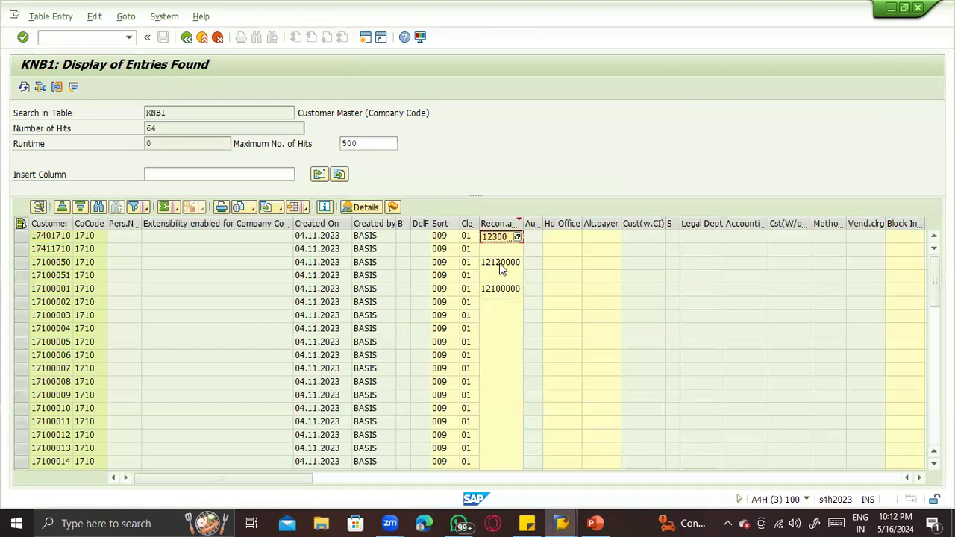
pyautogui.click(499, 265)
pyautogui.hotkey('alt', 'Tab')
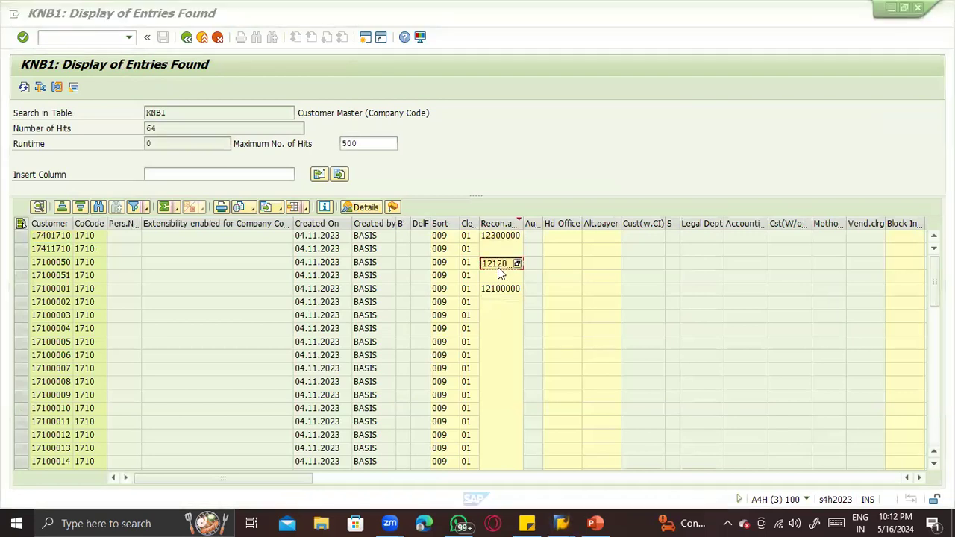
pyautogui.hotkey('alt', 'Tab')
pyautogui.hotkey('alt', 'Tab')
pyautogui.write('12120000')
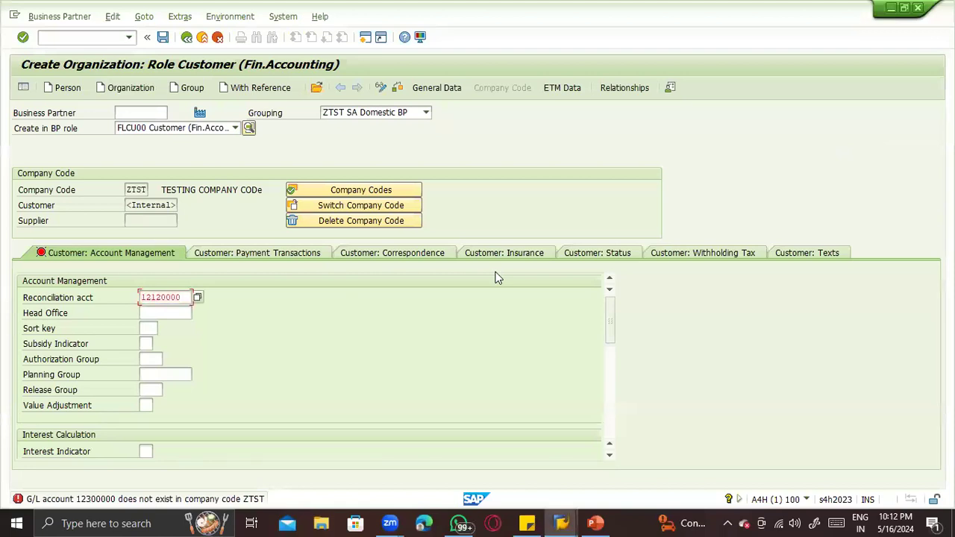
pyautogui.press('Return')
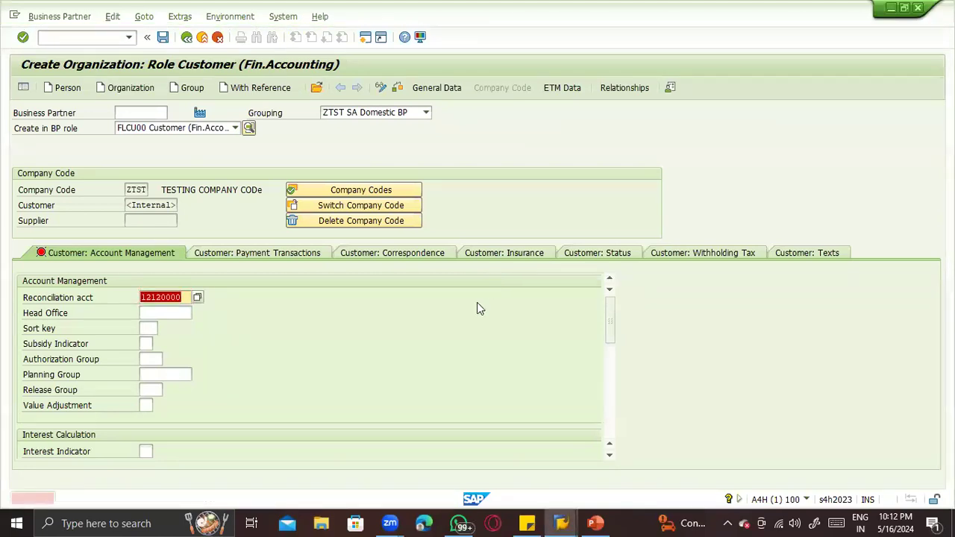
# Replace the customer's reconciliation account with 12100000 from the KNB1 entries and check it.
pyautogui.hotkey('alt', 'Tab')
pyautogui.click(496, 292)
pyautogui.click(498, 293)
pyautogui.hotkey('alt', 'Tab')
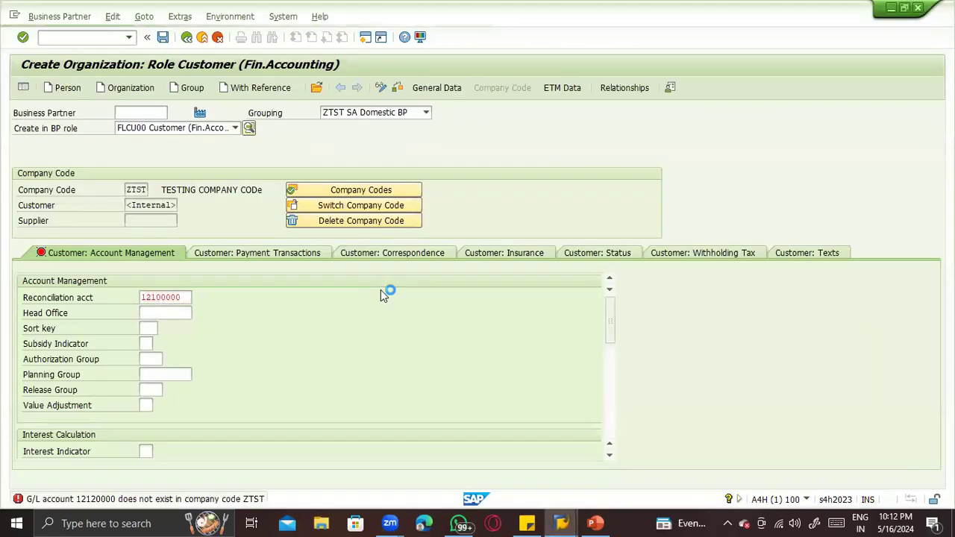
# Try reconciliation account 200144, used in company code FIEM, for the new customer.
pyautogui.hotkey('alt', 'Tab')
pyautogui.hotkey('alt', 'Tab')
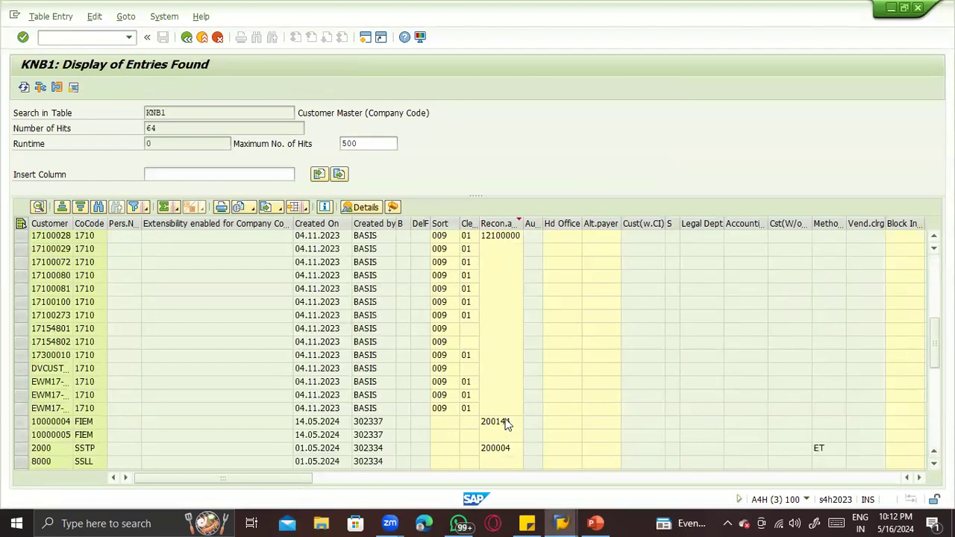
pyautogui.click(505, 423)
pyautogui.click(507, 426)
pyautogui.hotkey('alt', 'Tab')
pyautogui.write('200144')
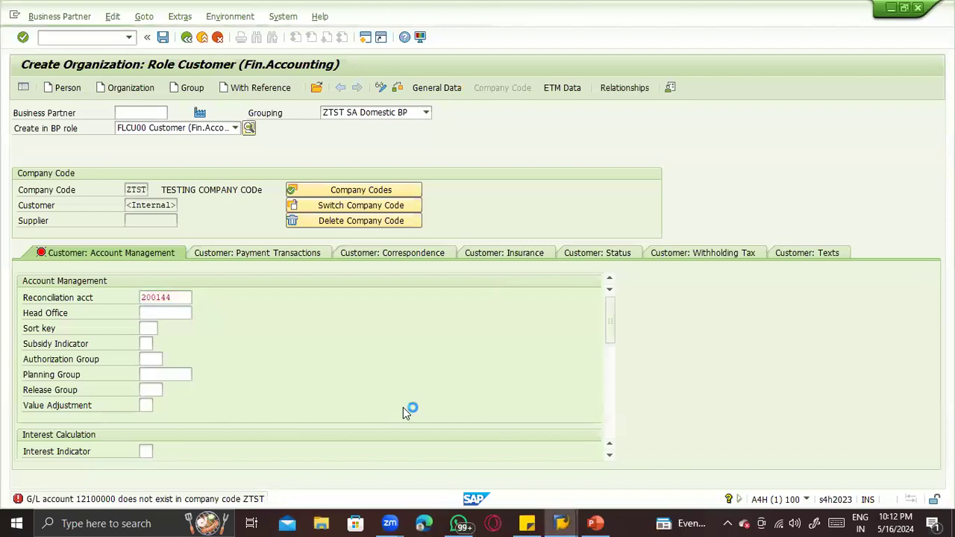
# Run transaction FS00 in a new session.
pyautogui.click(61, 40)
pyautogui.write('/ofs00')
pyautogui.press('Return')
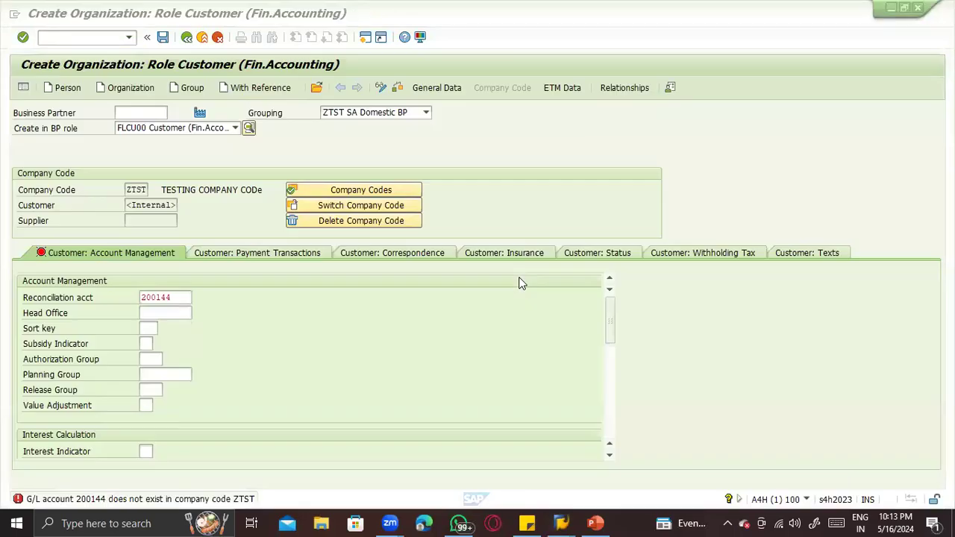
# Take reconciliation account 12100000 from KNB1 and enter it as the G/L account with company code ZTST in FS00.
pyautogui.hotkey('alt', 'Tab')
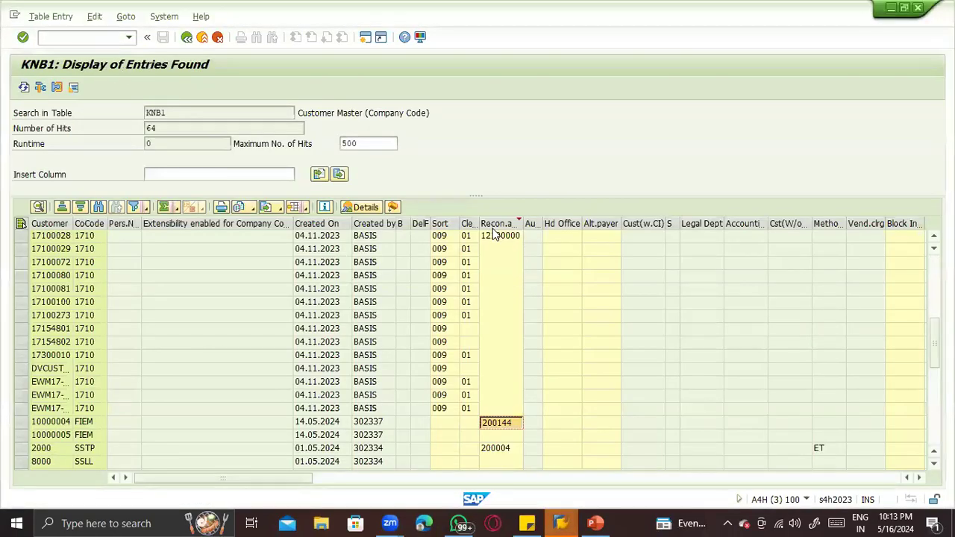
pyautogui.click(495, 226)
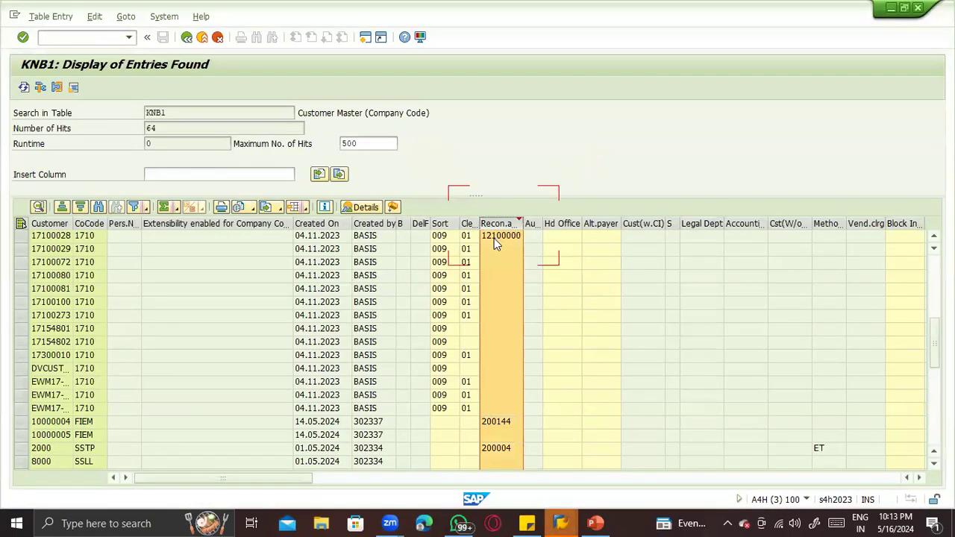
pyautogui.click(494, 237)
pyautogui.click(504, 240)
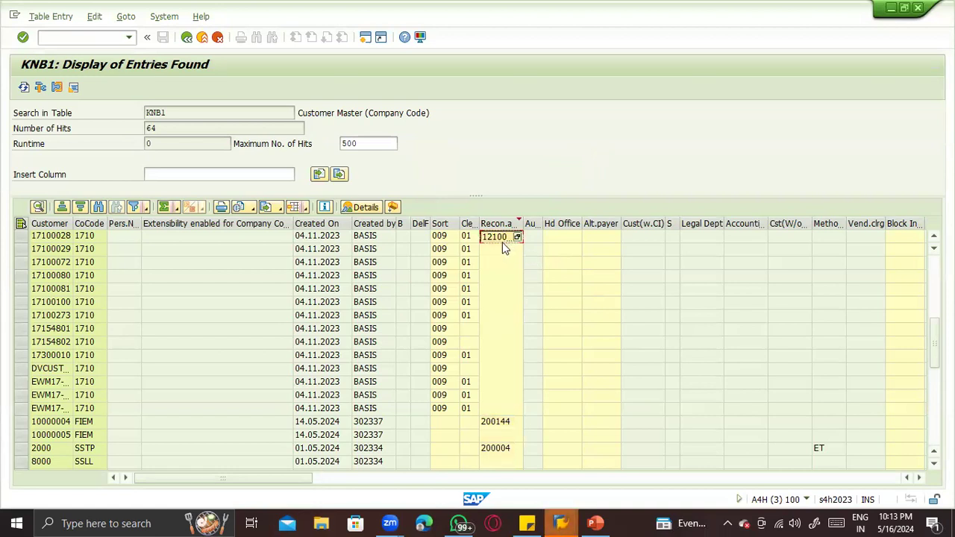
pyautogui.hotkey('alt', 'Tab')
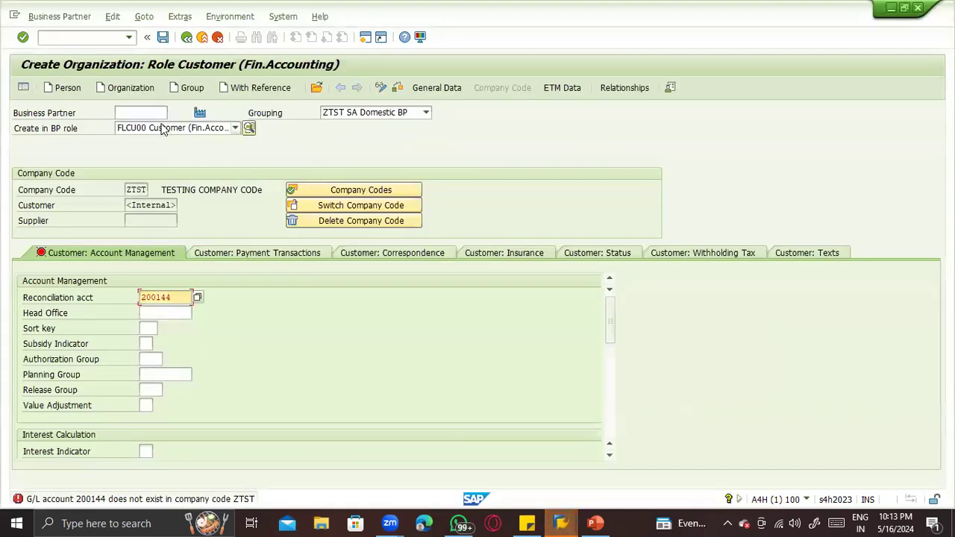
pyautogui.hotkey('alt', 'Tab')
pyautogui.click(121, 112)
pyautogui.write('12100000')
pyautogui.click(97, 128)
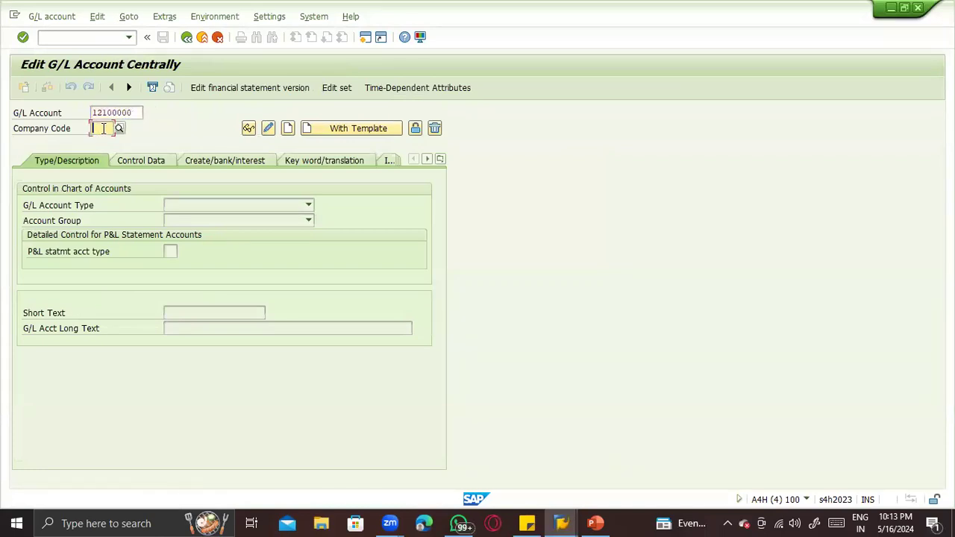
pyautogui.write('ZIST')
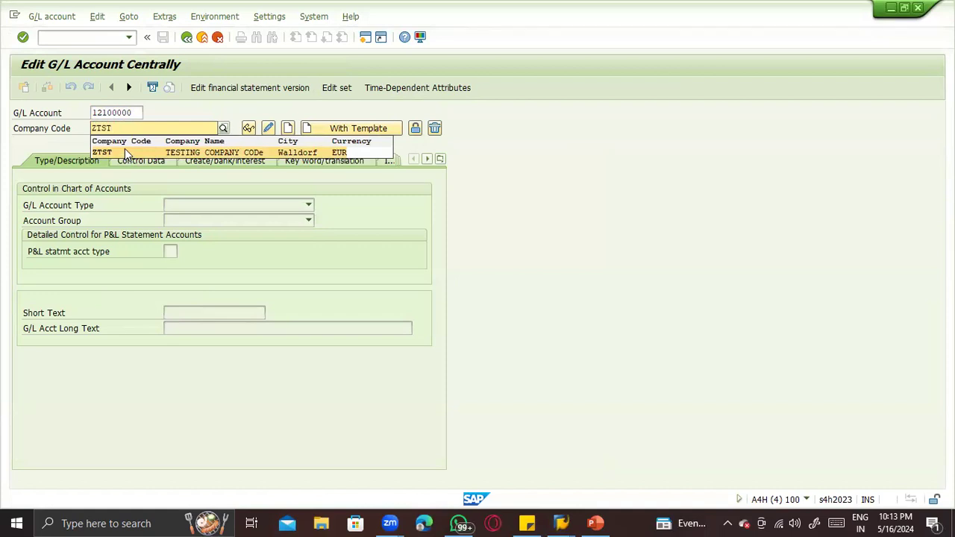
pyautogui.click(125, 151)
# Try to create the G/L account with template account 12100000 from company code 0001.
pyautogui.click(355, 129)
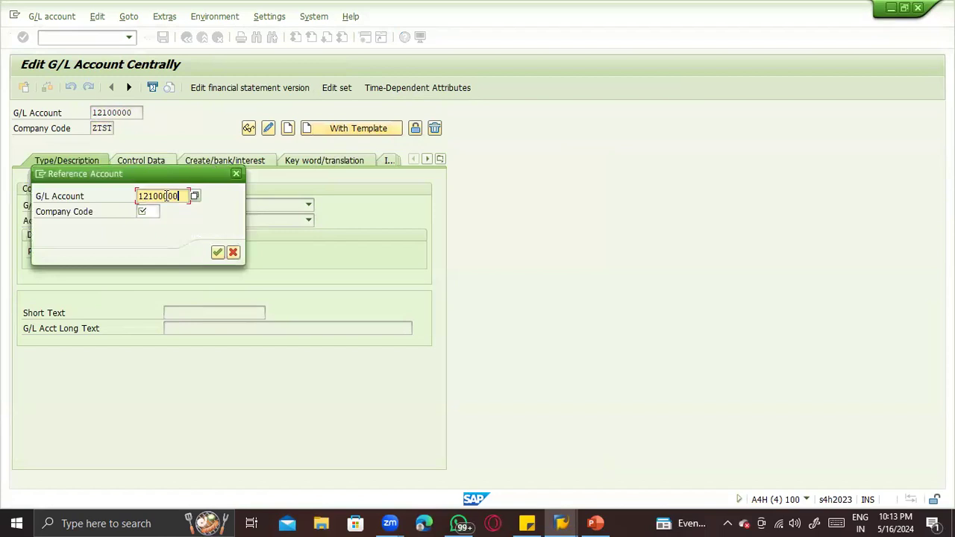
pyautogui.click(142, 213)
pyautogui.write('0001')
pyautogui.press('Return')
pyautogui.press('Return')
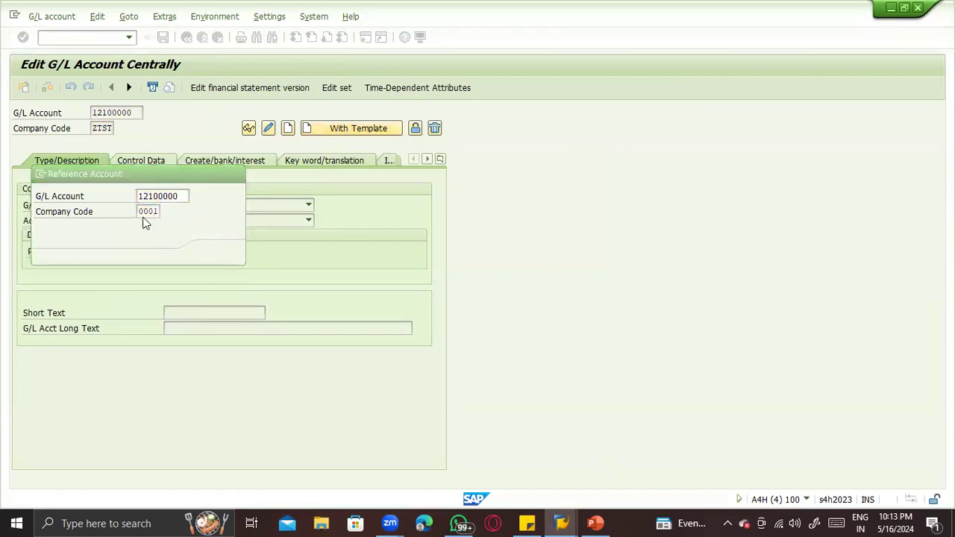
pyautogui.press('Return')
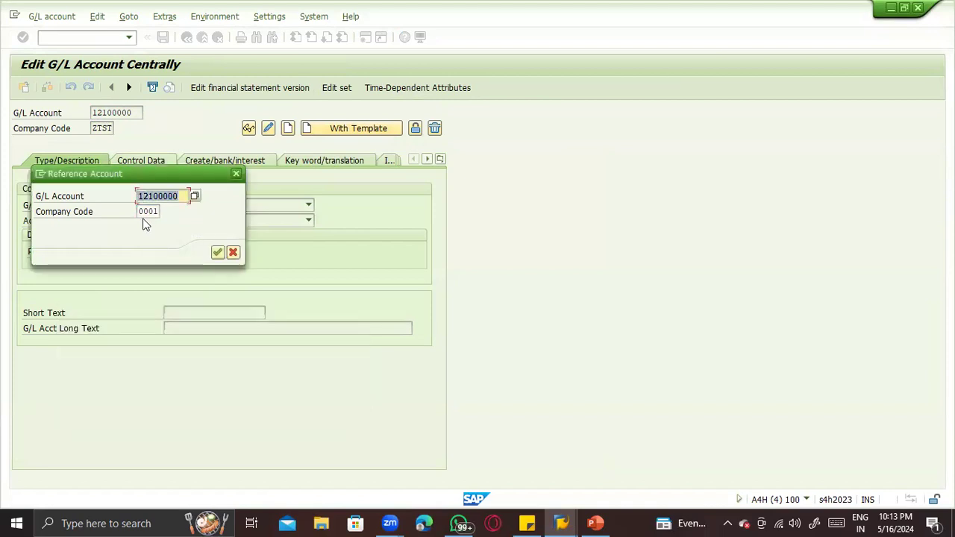
# Use company code 1710, found in KNB1, for template account 12100000 and try to save the new G/L account.
pyautogui.hotkey('alt', 'Tab')
pyautogui.hotkey('alt', 'Tab')
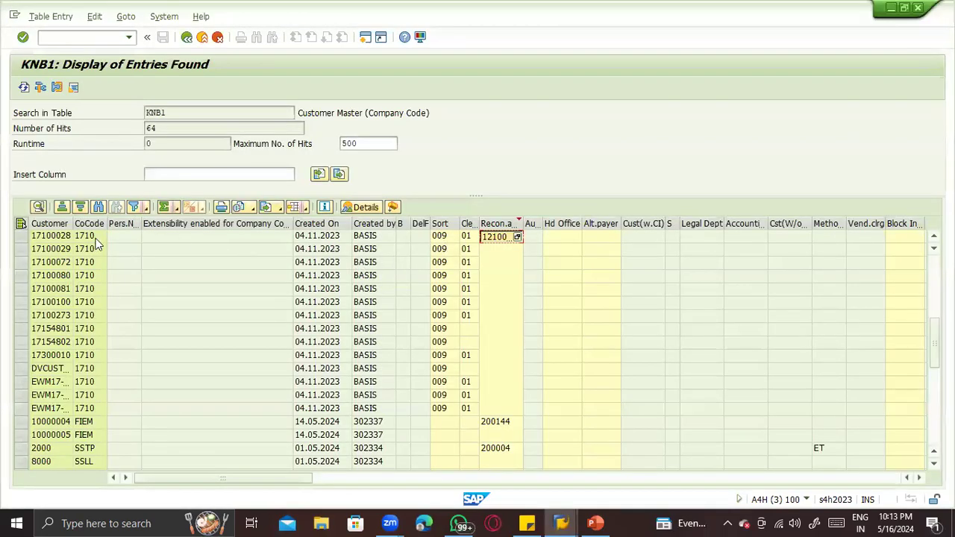
pyautogui.hotkey('alt', 'Tab')
pyautogui.press('Tab')
pyautogui.write('1710')
pyautogui.click(217, 254)
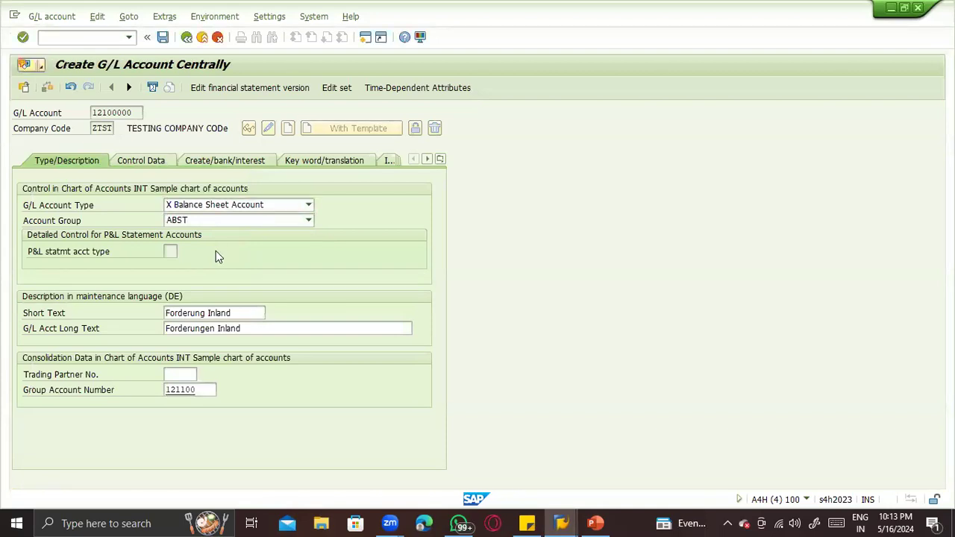
pyautogui.hotkey('ctrl', 's')
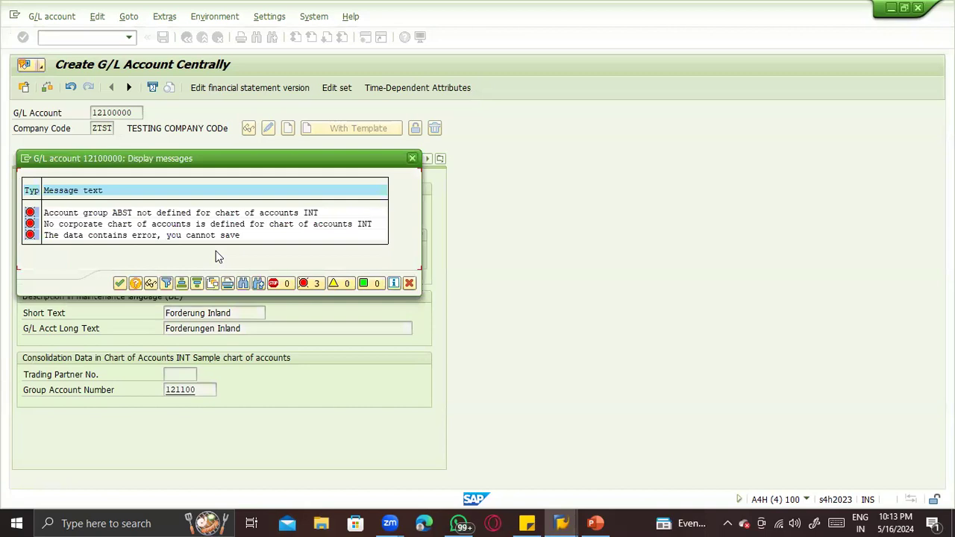
pyautogui.press('Escape')
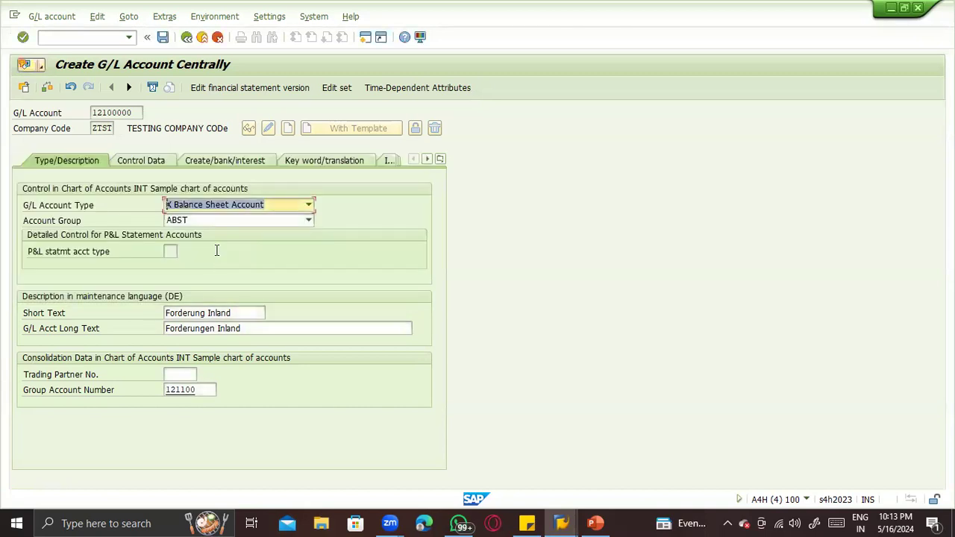
# Look through the remaining KNB1 entries and pick reconciliation account 121000 used in company code KOKO.
pyautogui.hotkey('alt', 'Tab')
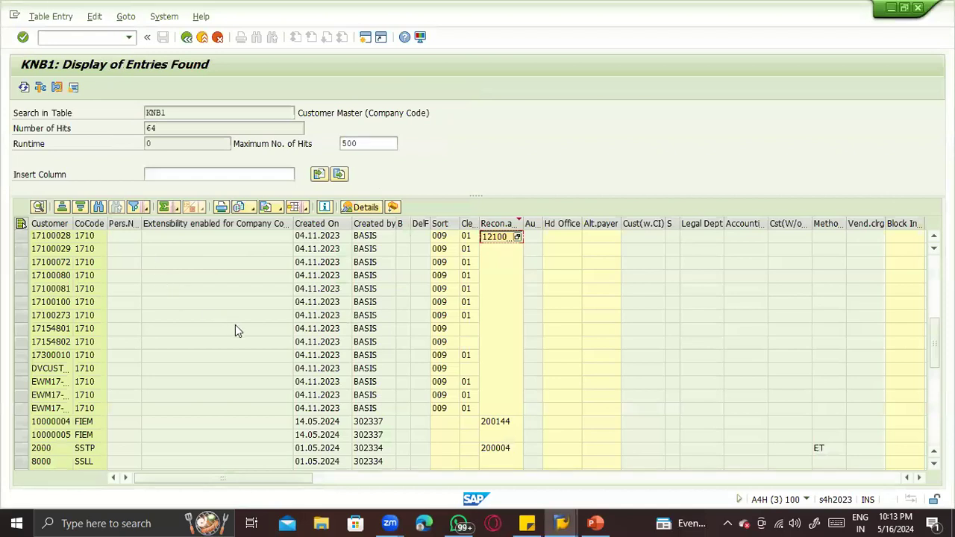
pyautogui.scroll(-10, 477, 351)
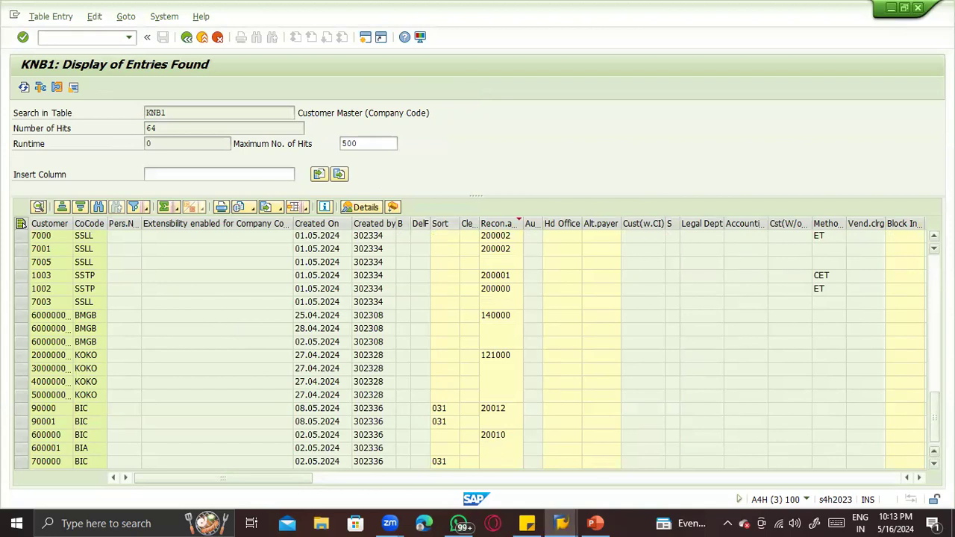
pyautogui.moveTo(934, 417)
pyautogui.mouseDown()
pyautogui.moveTo(929, 270)
pyautogui.moveTo(933, 418)
pyautogui.mouseUp()
pyautogui.click(497, 358)
pyautogui.hotkey('alt', 'Tab')
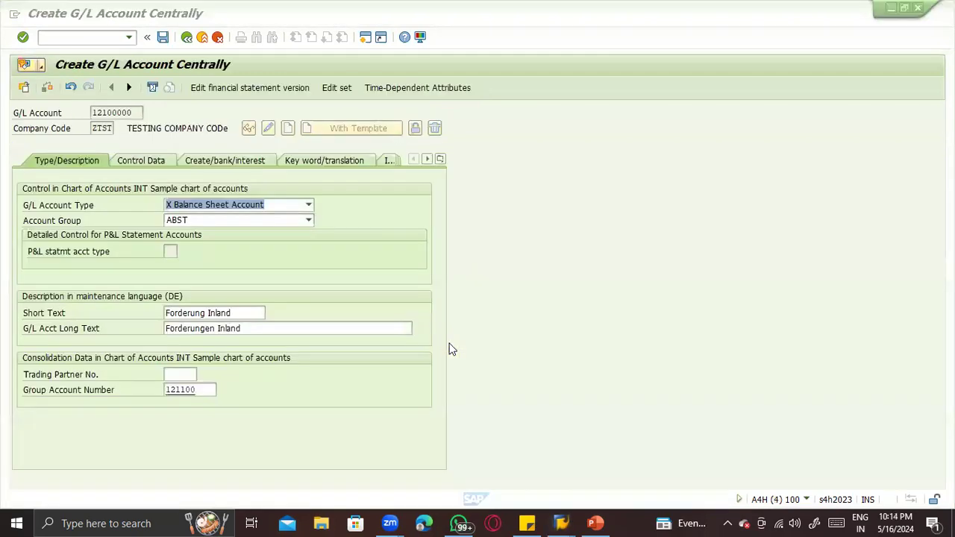
# Restart FS00 and enter G/L account 121000 for company code ZTST.
pyautogui.click(65, 37)
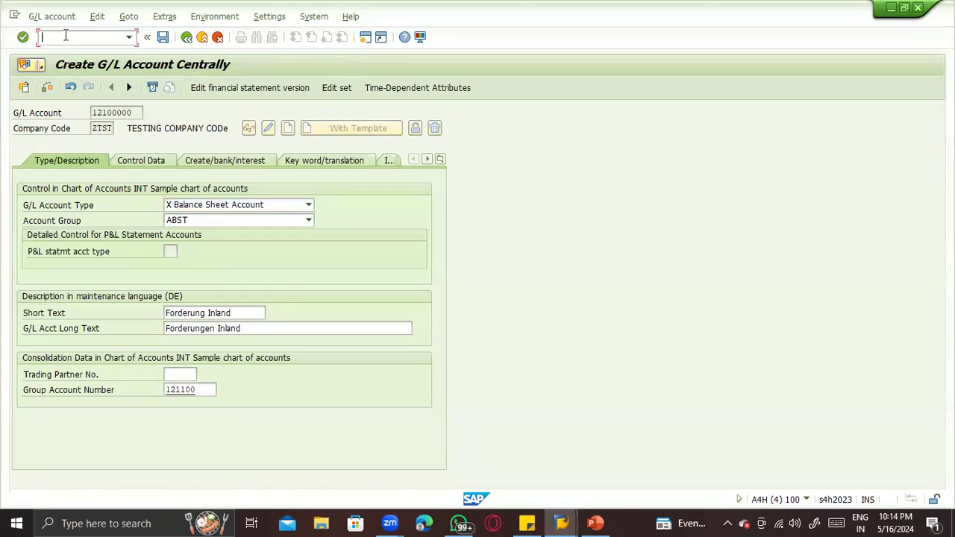
pyautogui.write('/nfs00')
pyautogui.press('Return')
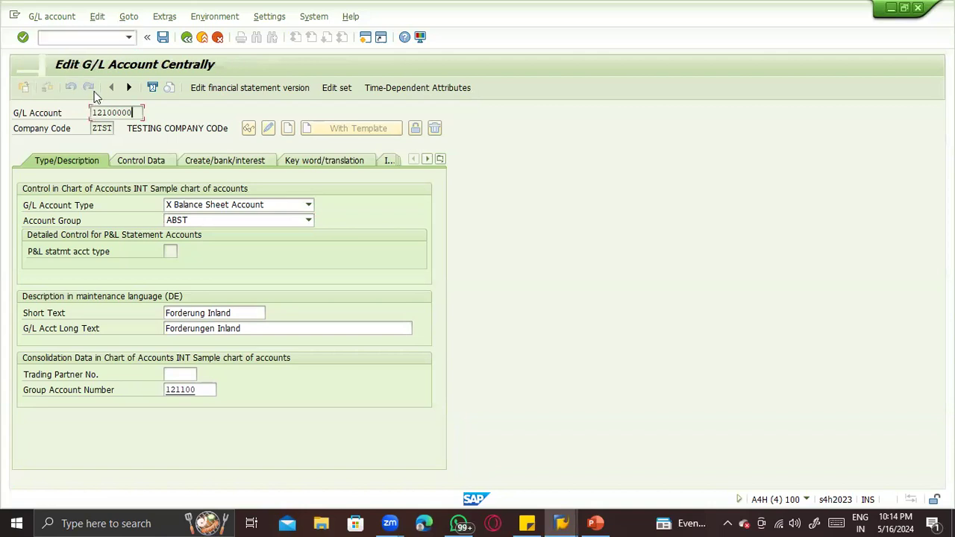
pyautogui.write('121000')
# Fill in the new G/L account from template account 121000 of the company code listed for it in KNB1.
pyautogui.click(364, 129)
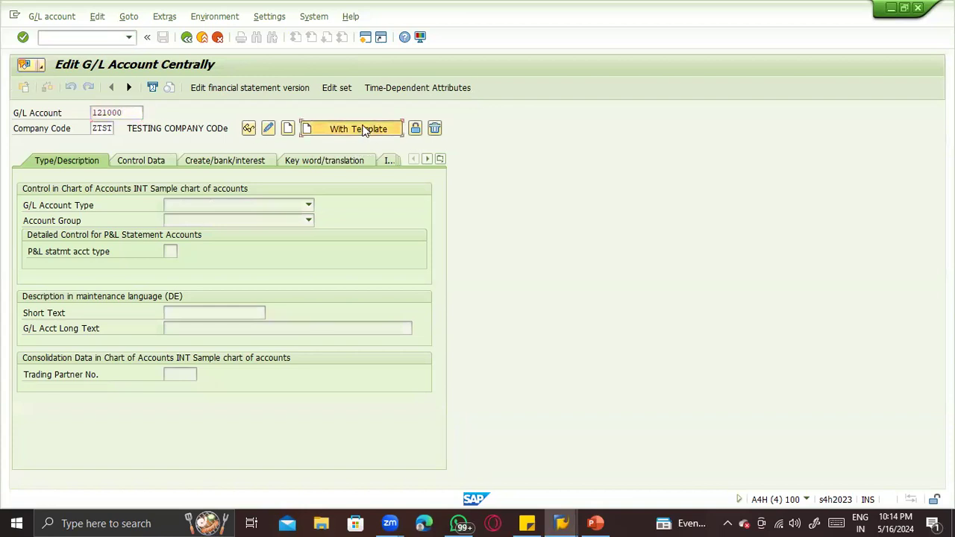
pyautogui.write('121000')
pyautogui.press('Return')
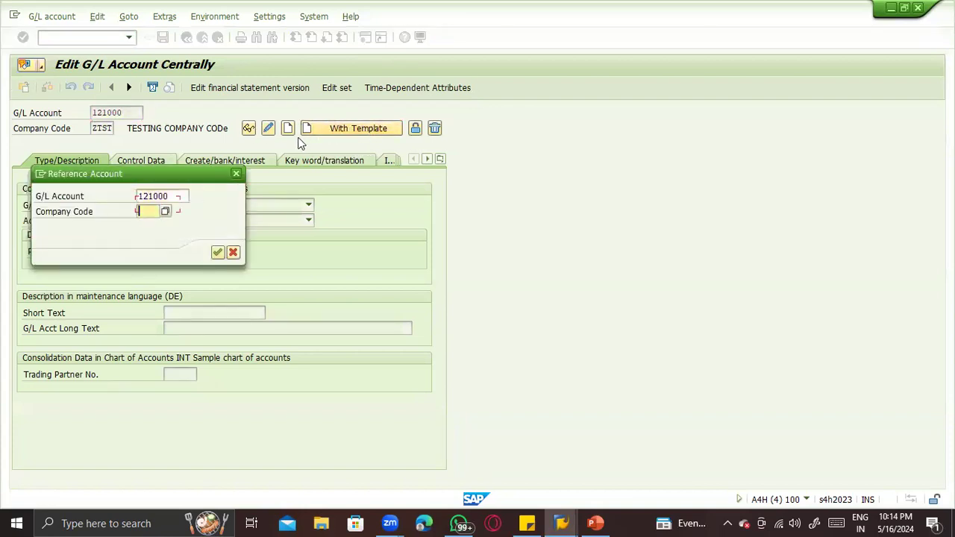
pyautogui.hotkey('alt', 'Tab')
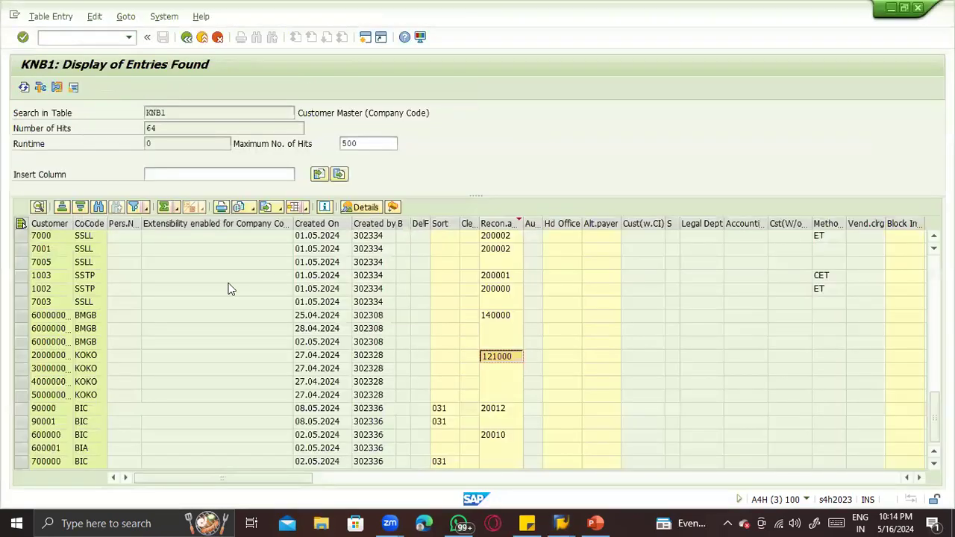
pyautogui.hotkey('alt', 'Tab')
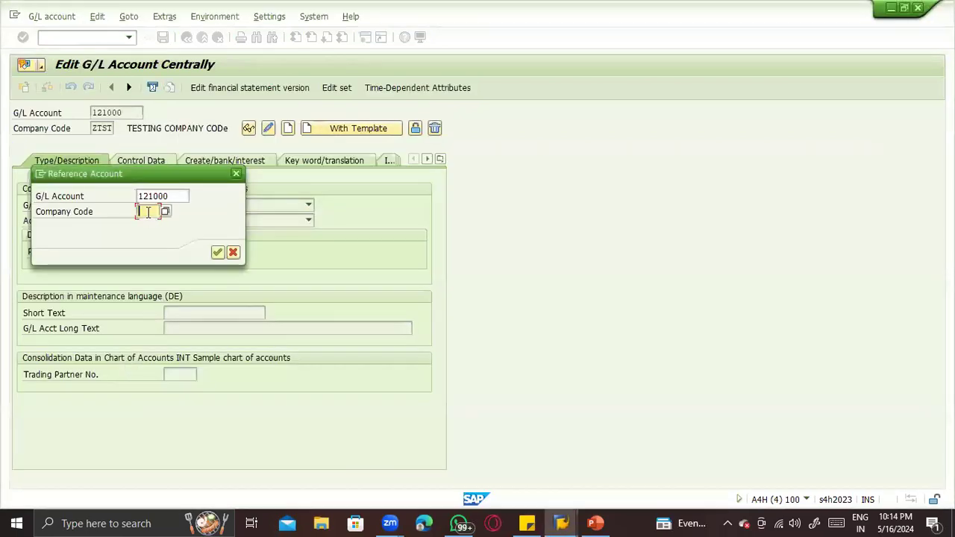
pyautogui.press('Return')
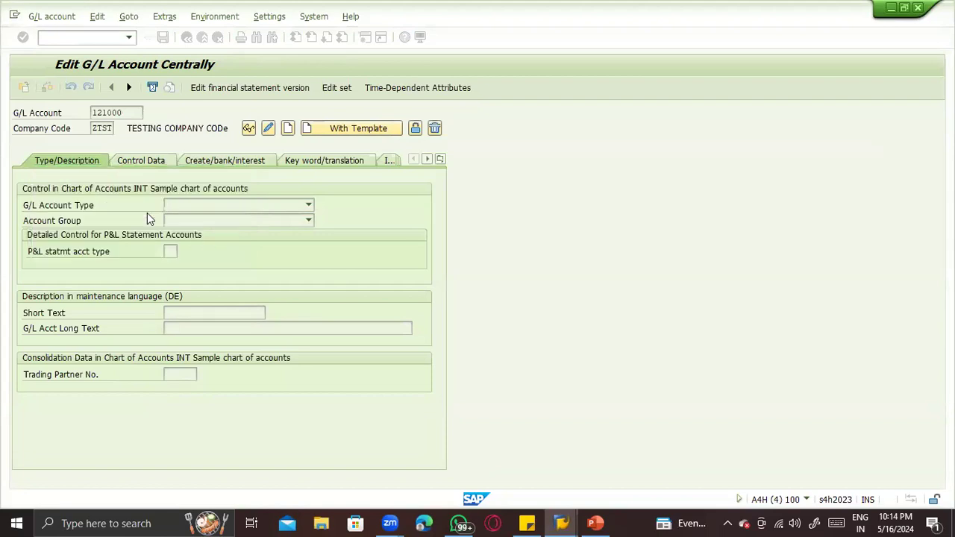
pyautogui.click(147, 213)
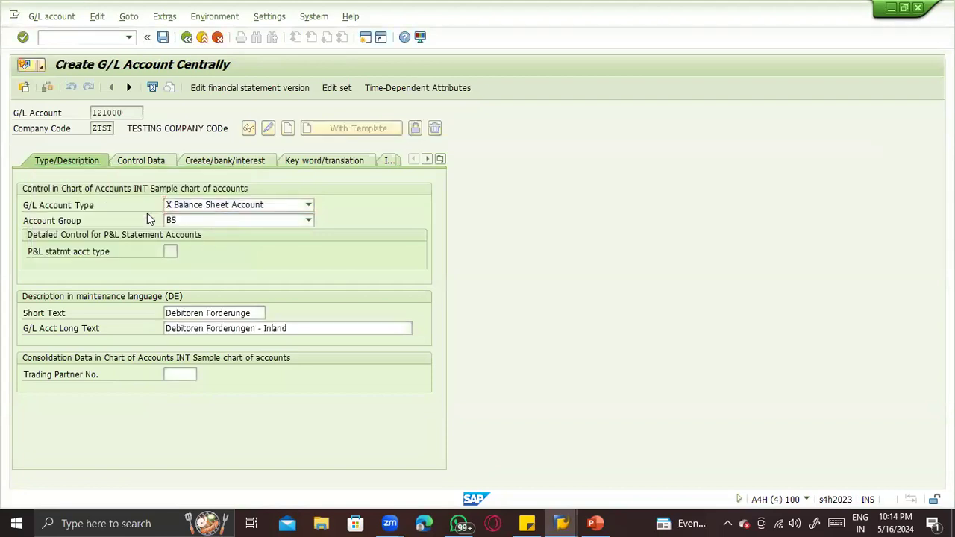
# Try to save the new G/L account 121000 for company code ZTST and dismiss the resulting messages.
pyautogui.hotkey('ctrl', 's')
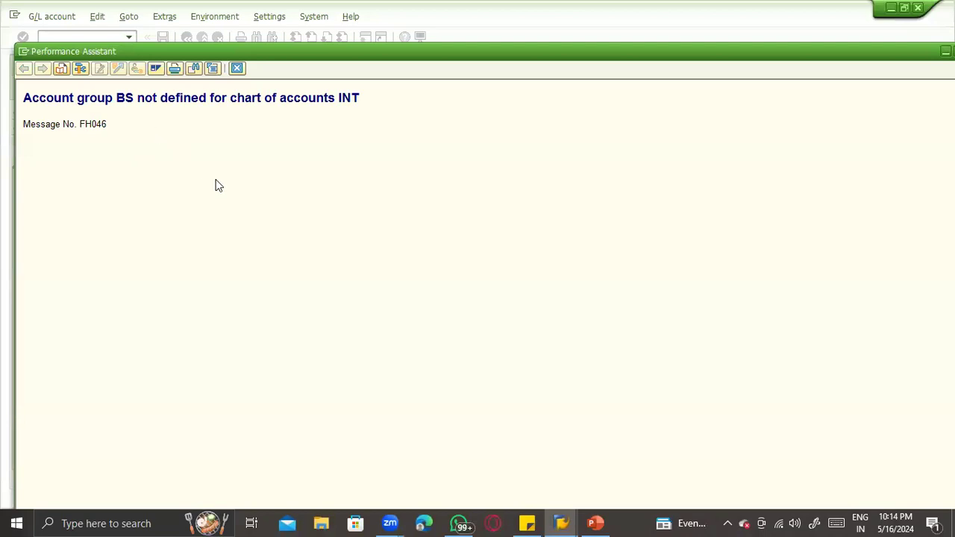
pyautogui.press('Escape')
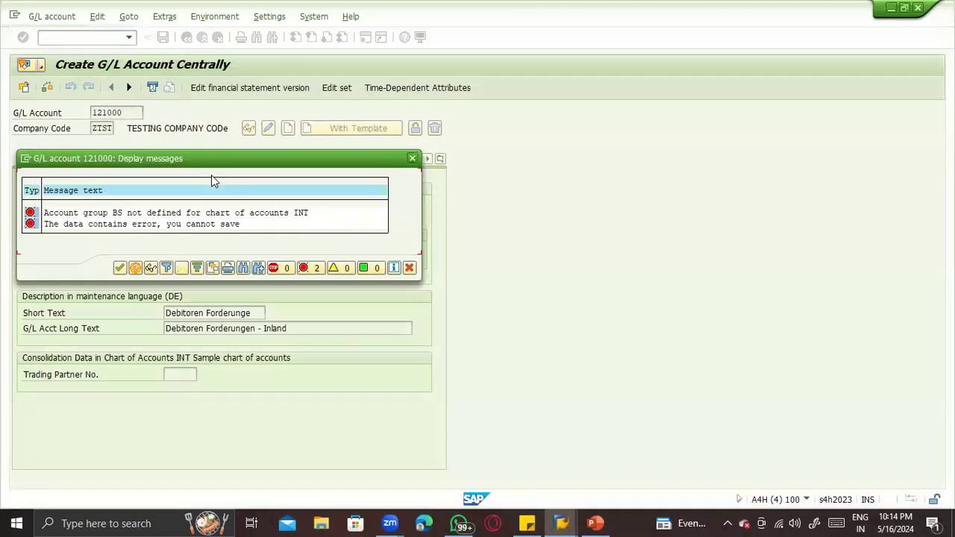
pyautogui.press('Escape')
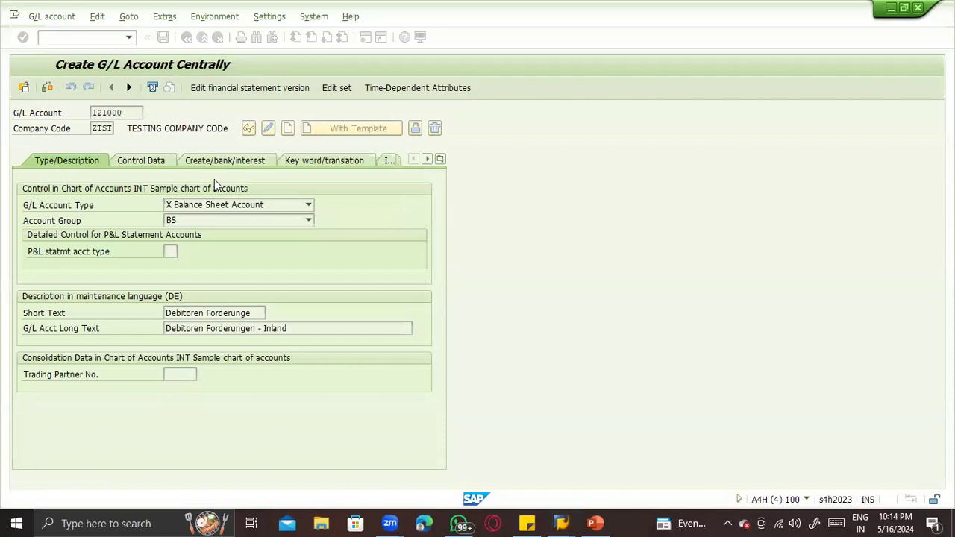
# Pick reconciliation account 20012 from the KNB1 entries and enter it in a restarted FS00 for company code ZTST.
pyautogui.hotkey('alt', 'Tab')
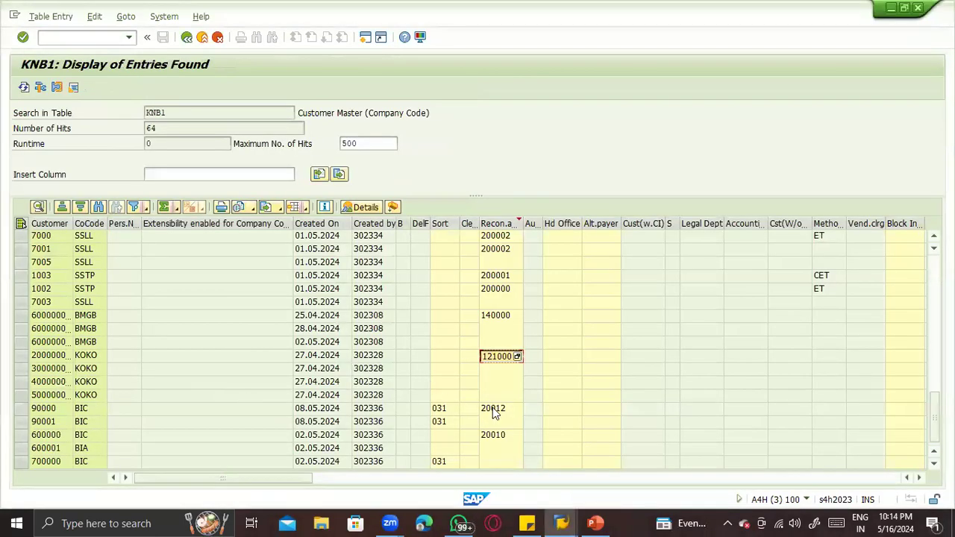
pyautogui.click(492, 410)
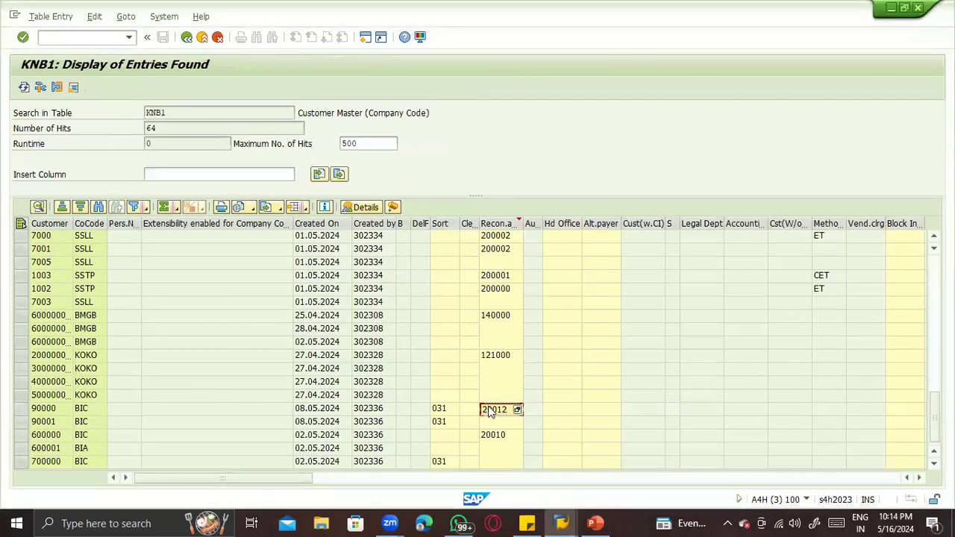
pyautogui.hotkey('alt', 'Tab')
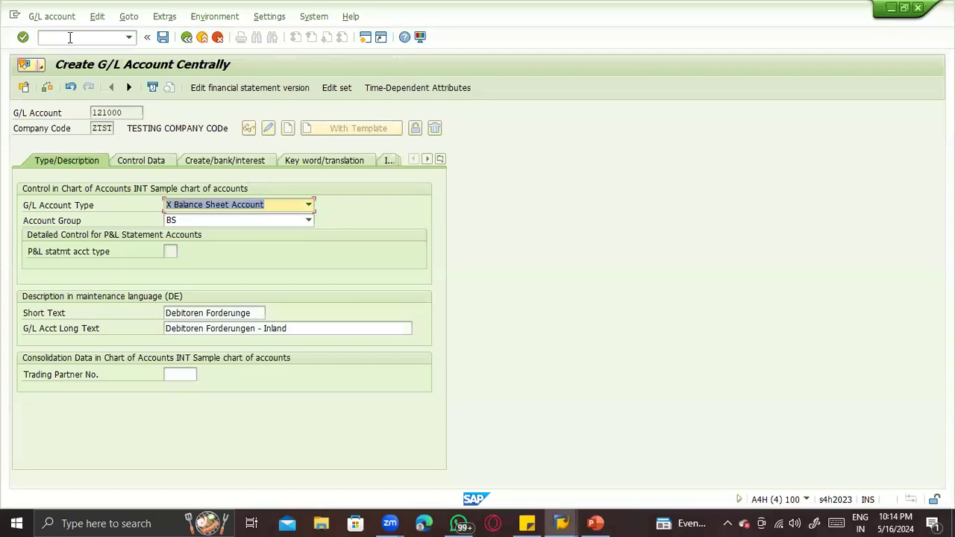
pyautogui.click(69, 37)
pyautogui.write('/')
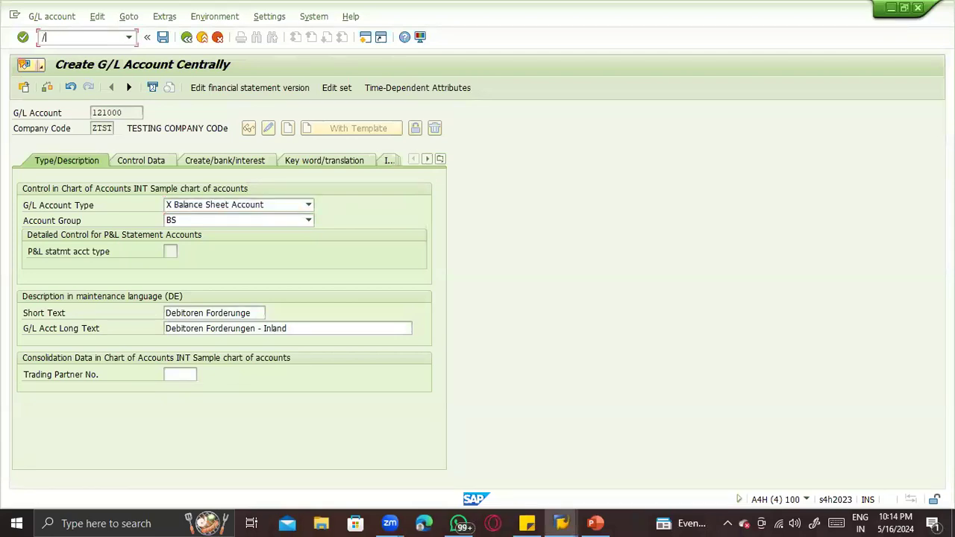
pyautogui.write('nfs')
pyautogui.press('Return')
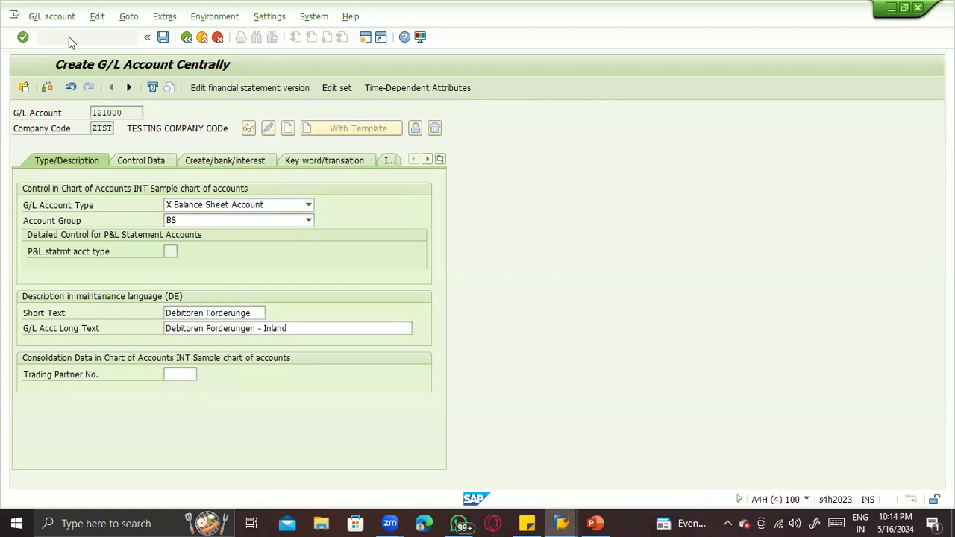
pyautogui.write('20012')
pyautogui.press('Return')
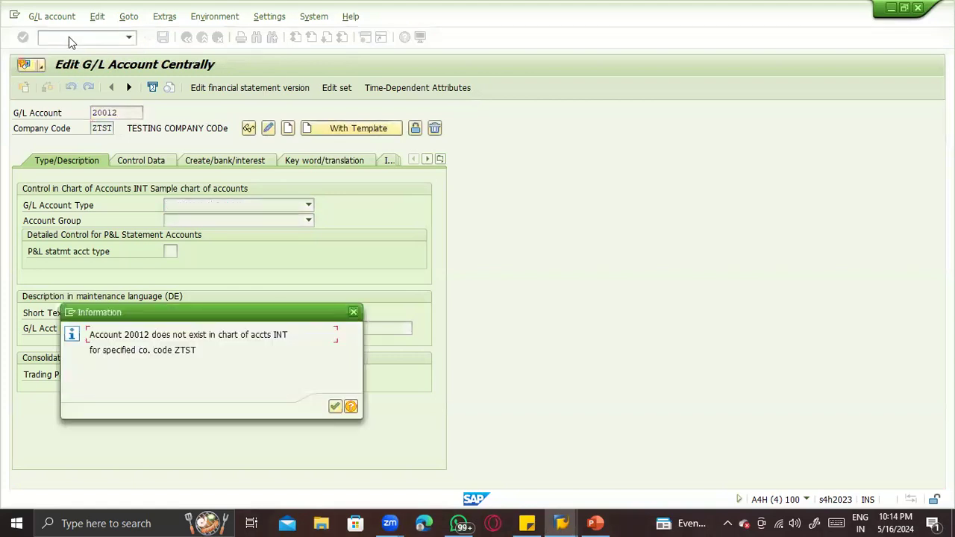
pyautogui.press('Return')
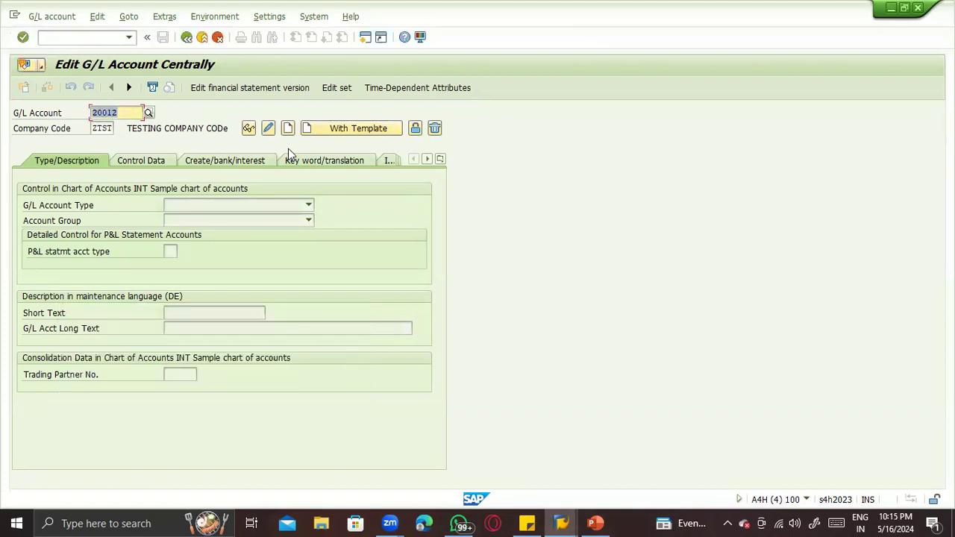
# Fill in G/L account 20012 from the template account of its company code listed in KNB1 and try to save it.
pyautogui.click(325, 135)
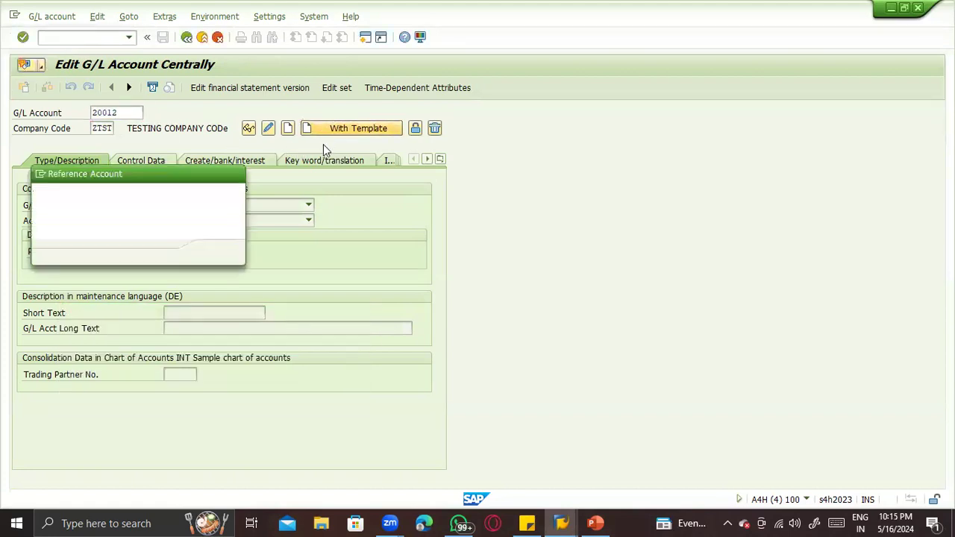
pyautogui.hotkey('alt', 'Tab')
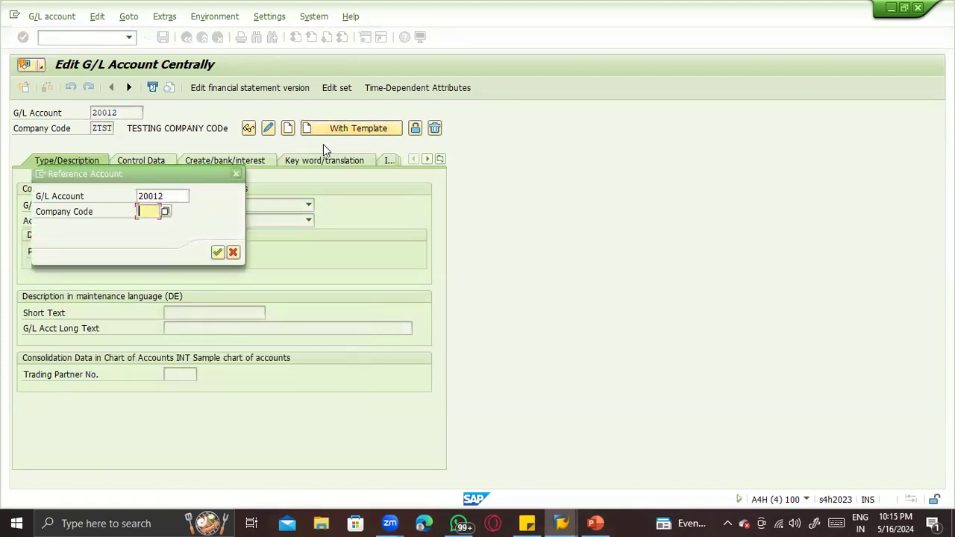
pyautogui.hotkey('alt', 'Tab')
pyautogui.click(145, 211)
pyautogui.write('B1')
pyautogui.press('Return')
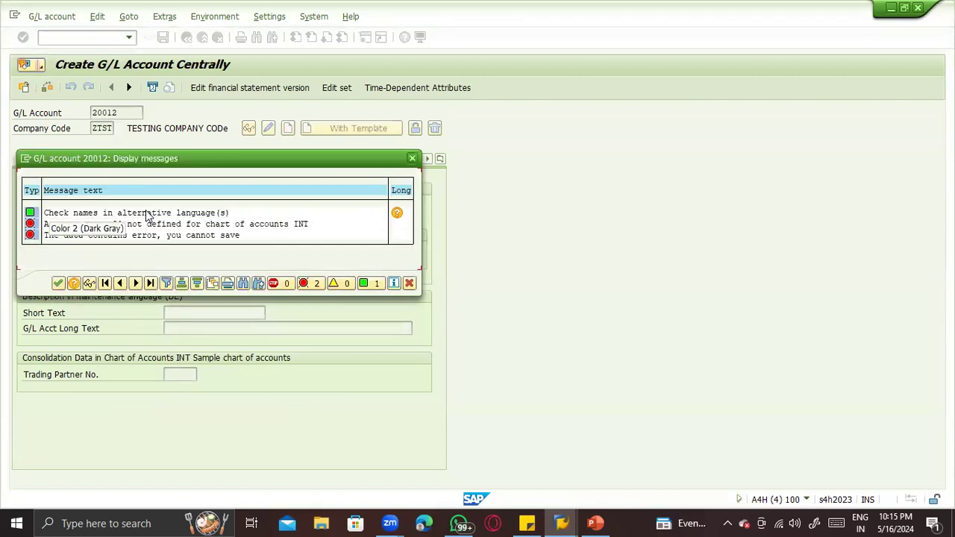
pyautogui.press('Return')
# Check the remaining reconciliation accounts in KNB1 and pick 140000, used in company code BMGB.
pyautogui.hotkey('alt', 'Tab')
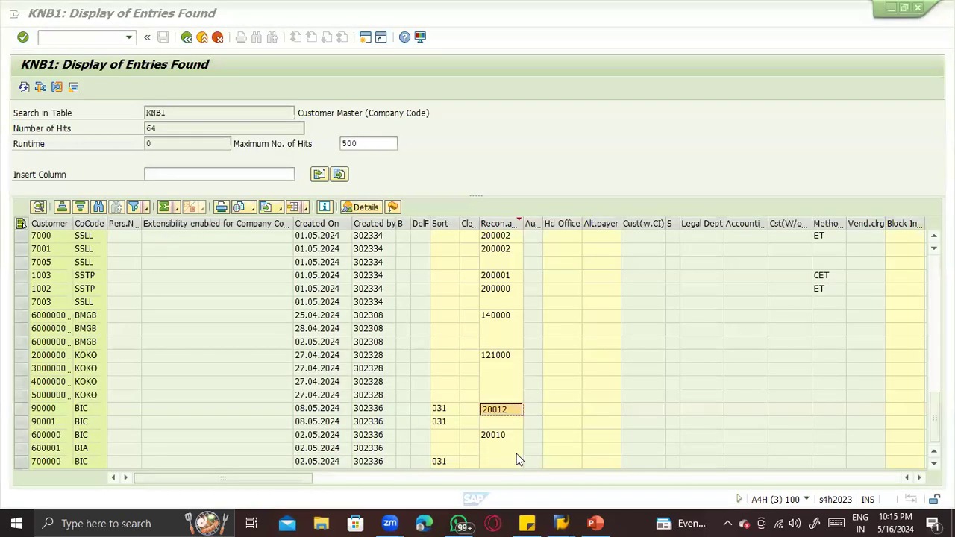
pyautogui.click(511, 436)
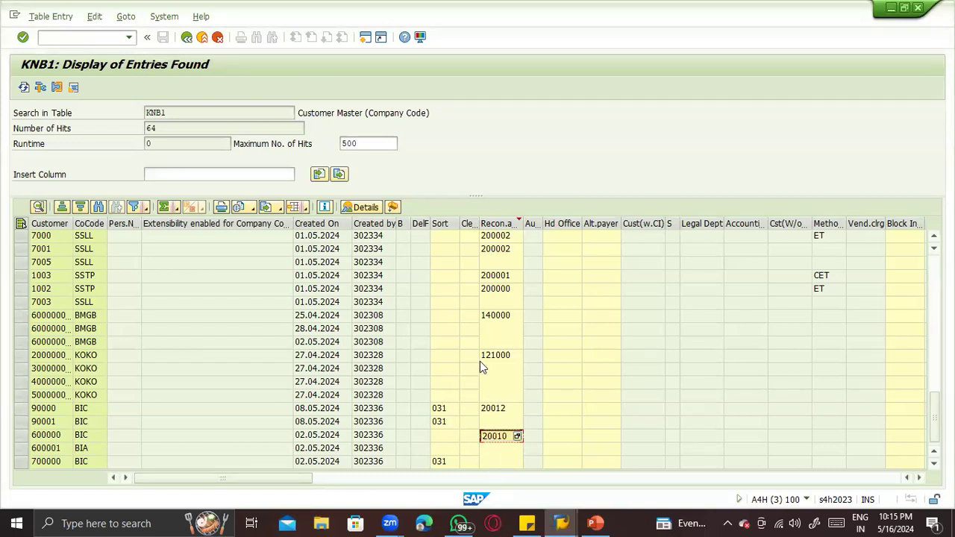
pyautogui.click(502, 315)
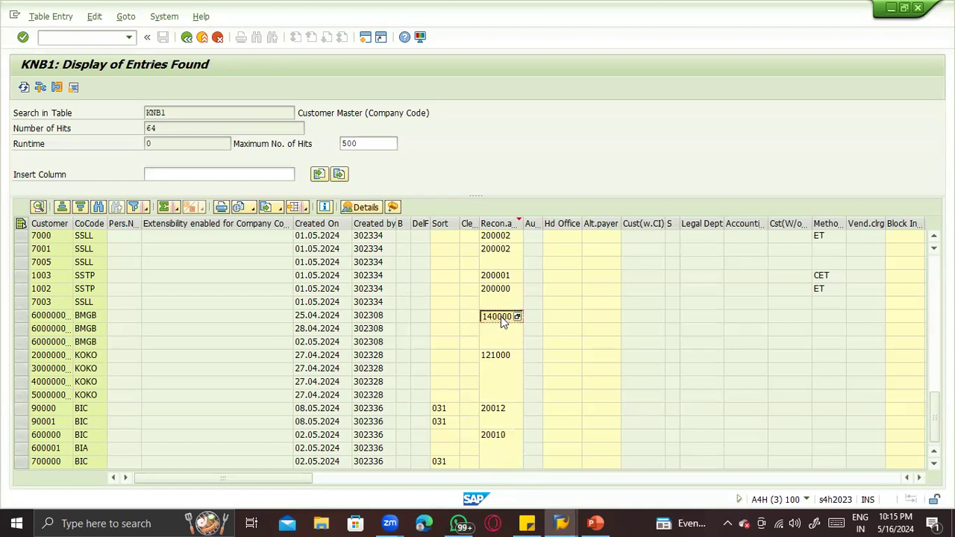
pyautogui.hotkey('alt', 'Tab')
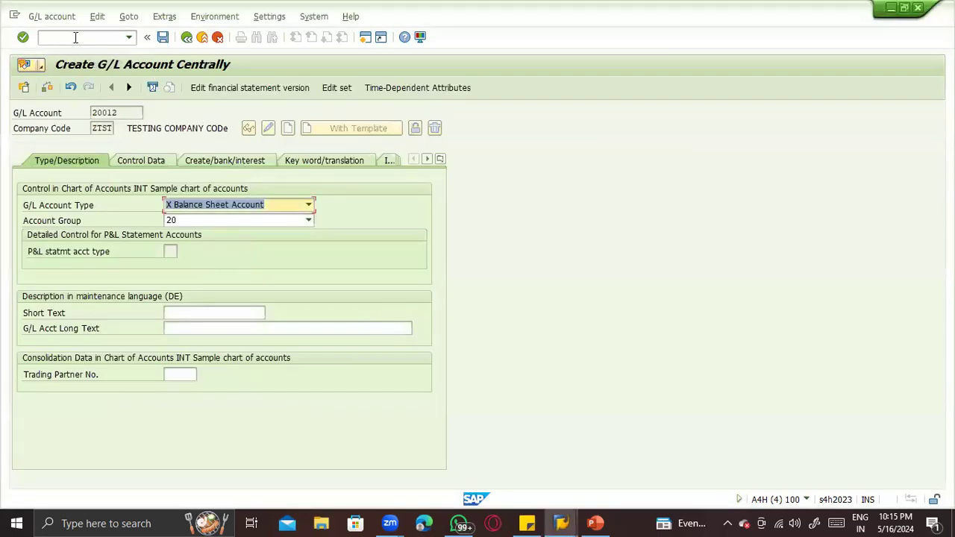
# Restart FS00, enter G/L account 140000 for company code ZTST and try to create it with a template.
pyautogui.click(75, 37)
pyautogui.write('/nf')
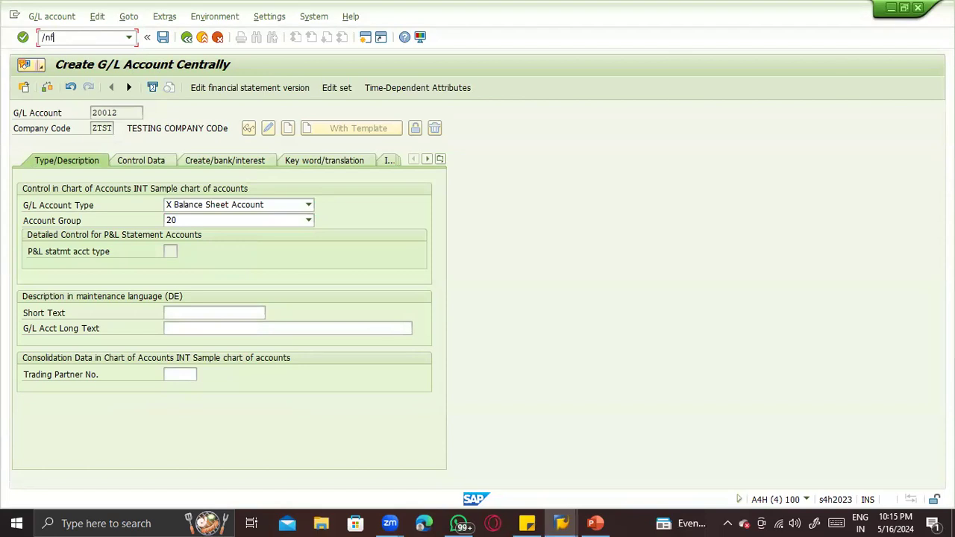
pyautogui.write('s00')
pyautogui.press('Return')
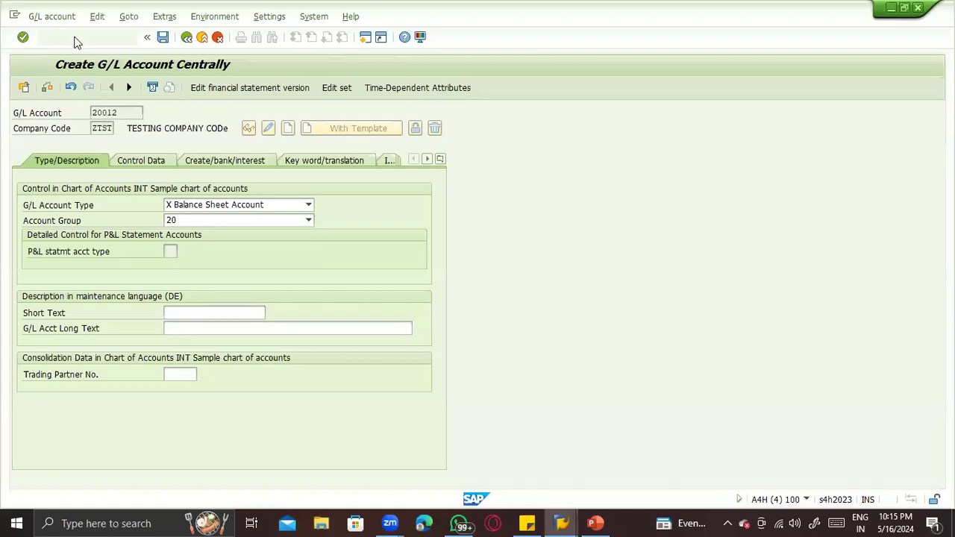
pyautogui.write('140000')
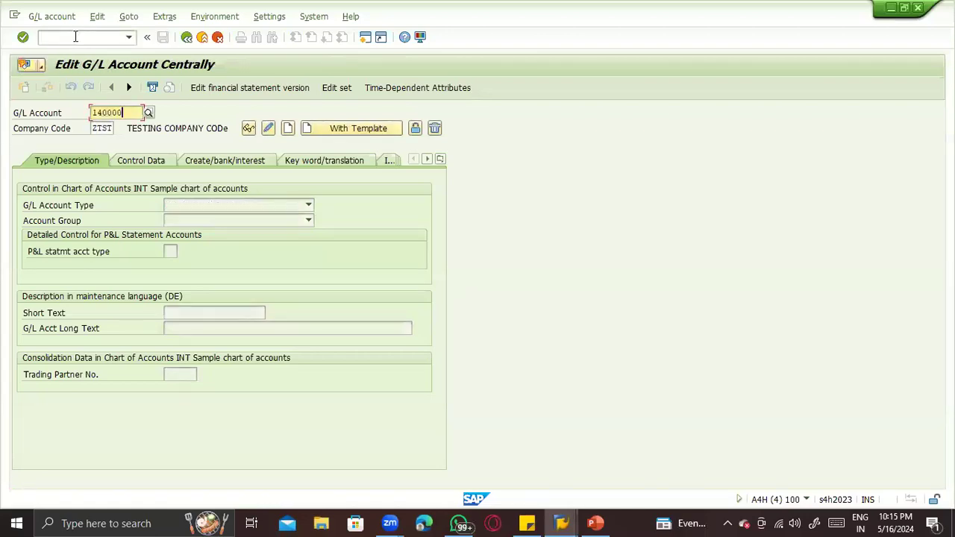
pyautogui.press('Tab')
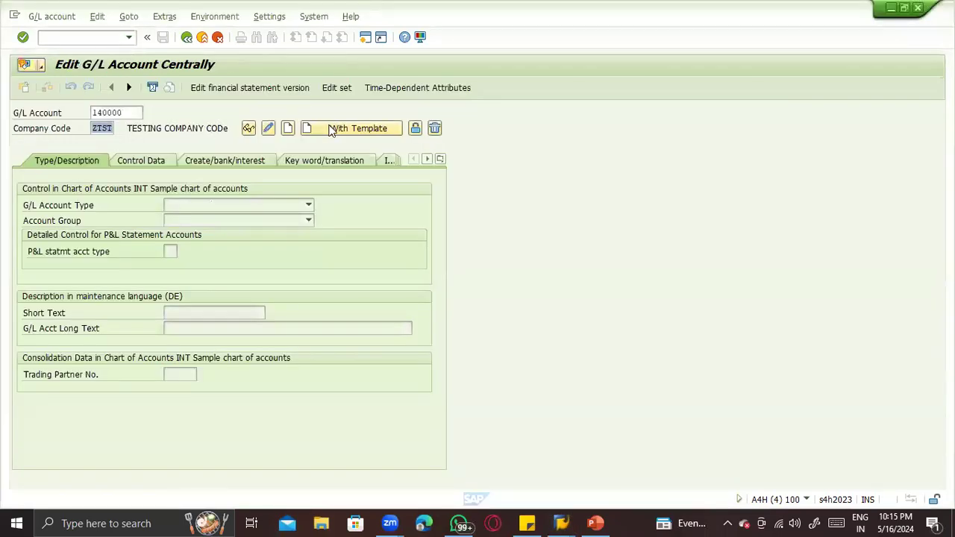
pyautogui.click(332, 130)
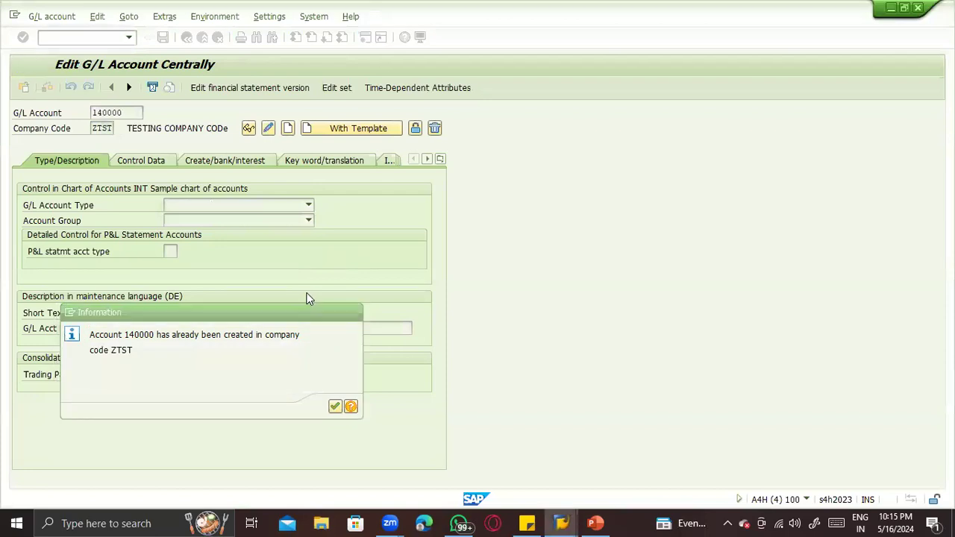
pyautogui.press('Return')
pyautogui.press('Return')
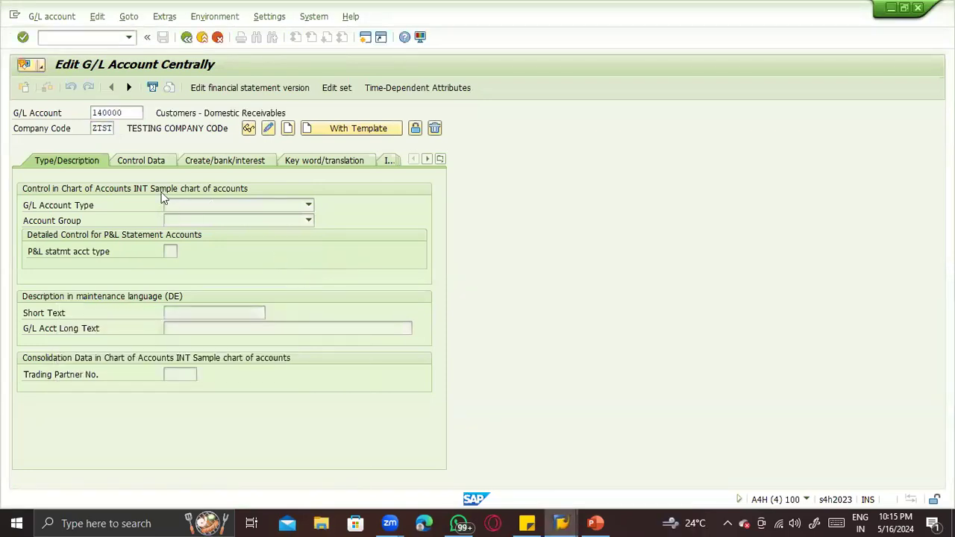
pyautogui.press('Return')
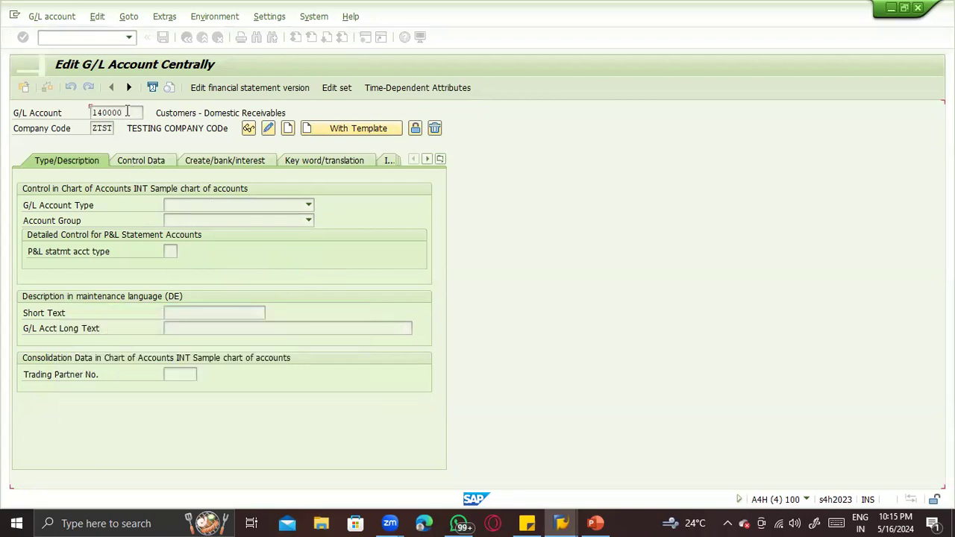
# Copy G/L account 140000 into the reconciliation account of the customer business partner for company code ZTST.
pyautogui.moveTo(130, 112); pyautogui.dragTo(78, 118)
pyautogui.hotkey('ctrl', 'c')
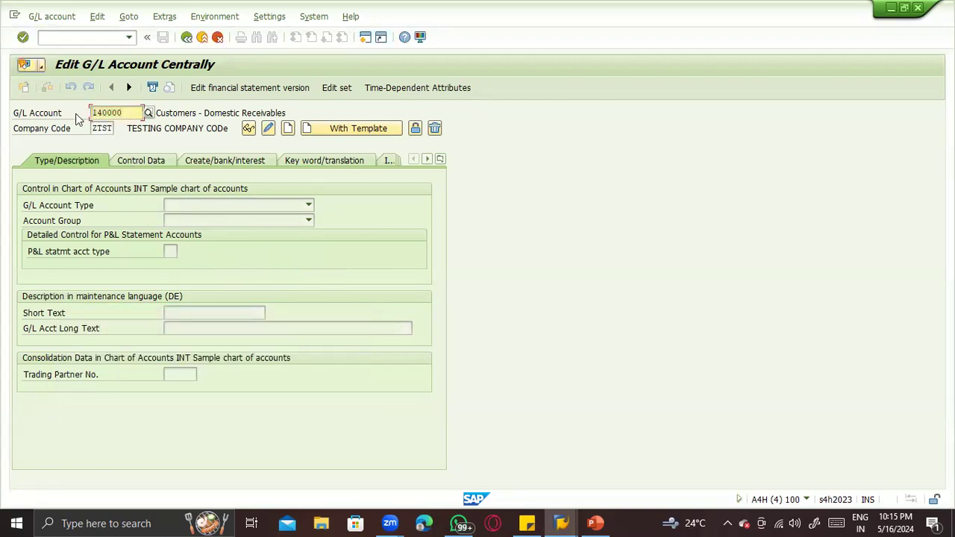
pyautogui.hotkey('alt', 'Tab')
pyautogui.hotkey('alt', 'Tab')
pyautogui.moveTo(179, 300); pyautogui.dragTo(98, 298)
pyautogui.hotkey('ctrl', 'v')
pyautogui.press('Return')
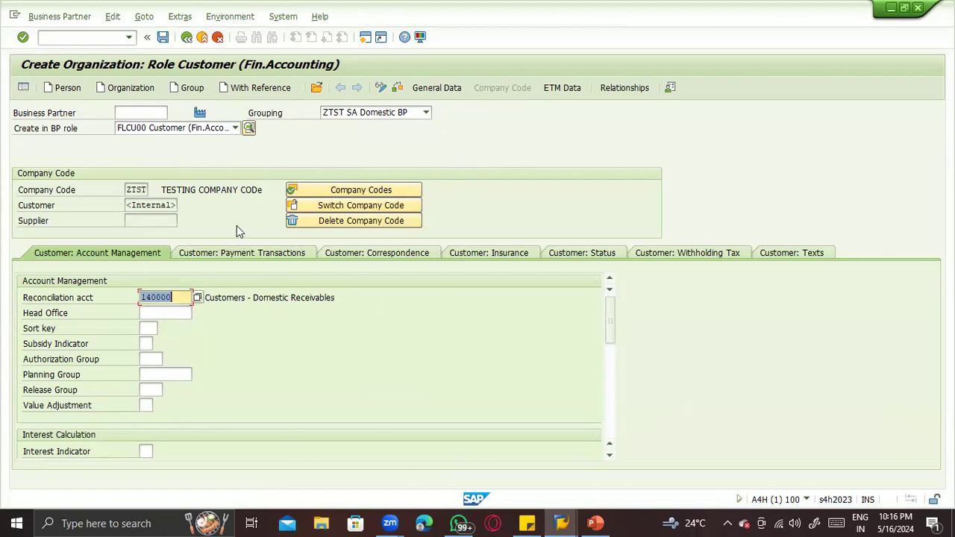
# Try to save the customer business partner with grouping ZTST and close the error details.
pyautogui.hotkey('ctrl', 's')
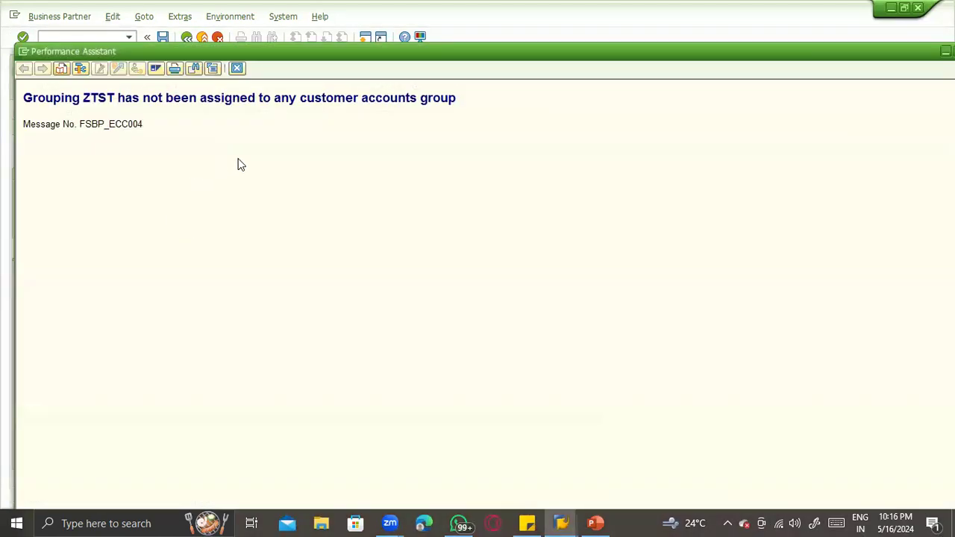
pyautogui.press('Escape')
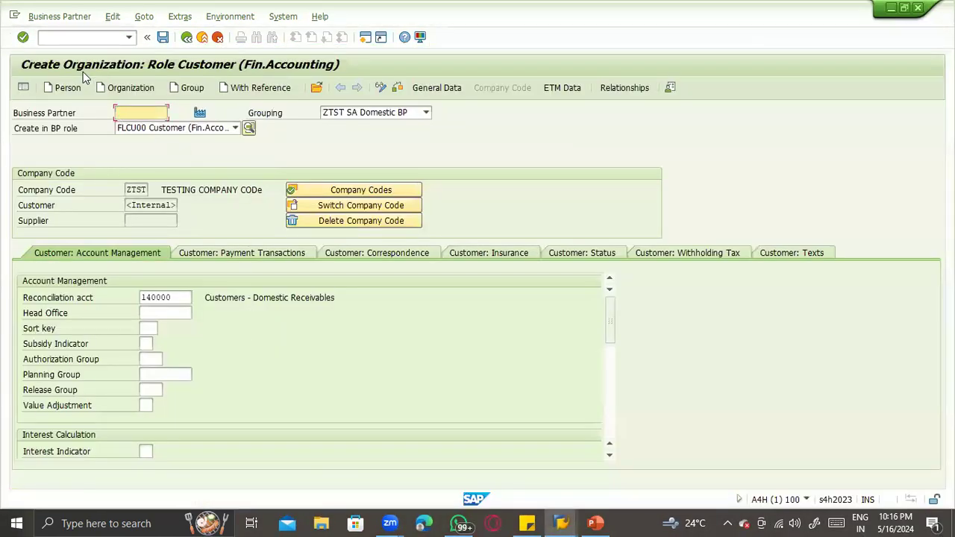
pyautogui.press('Return')
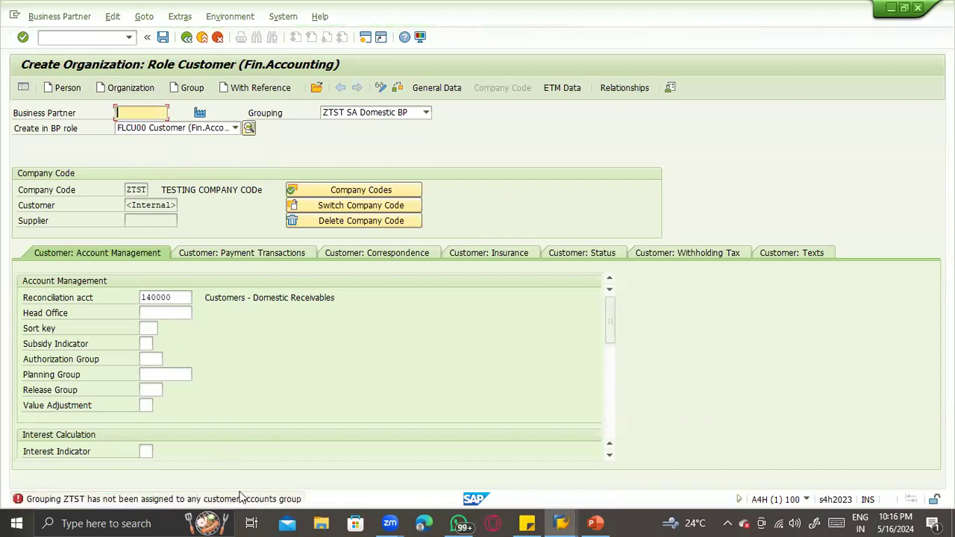
# Leave the business partner for SPRO, display the SAP Customizing Implementation Guide and search it for "grouping".
pyautogui.click(71, 42)
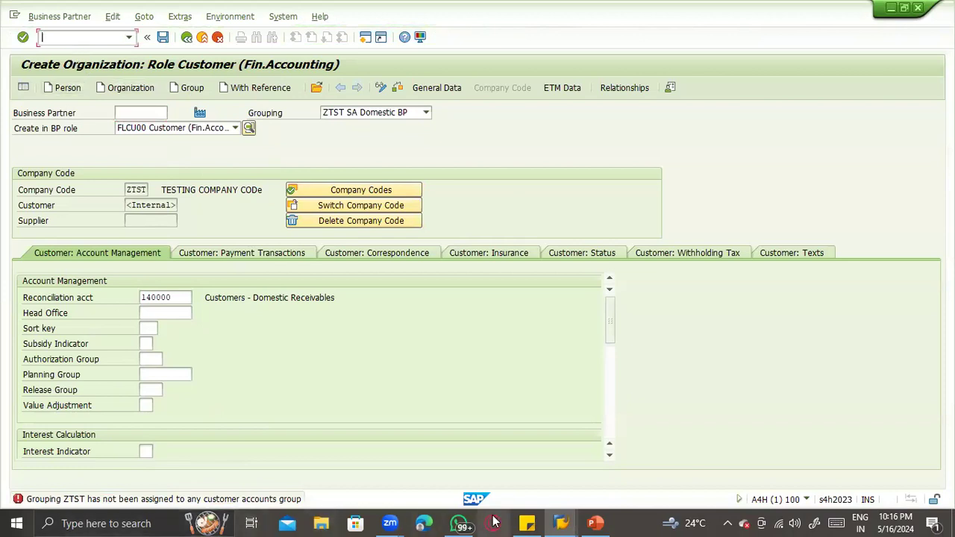
pyautogui.write('/nspro')
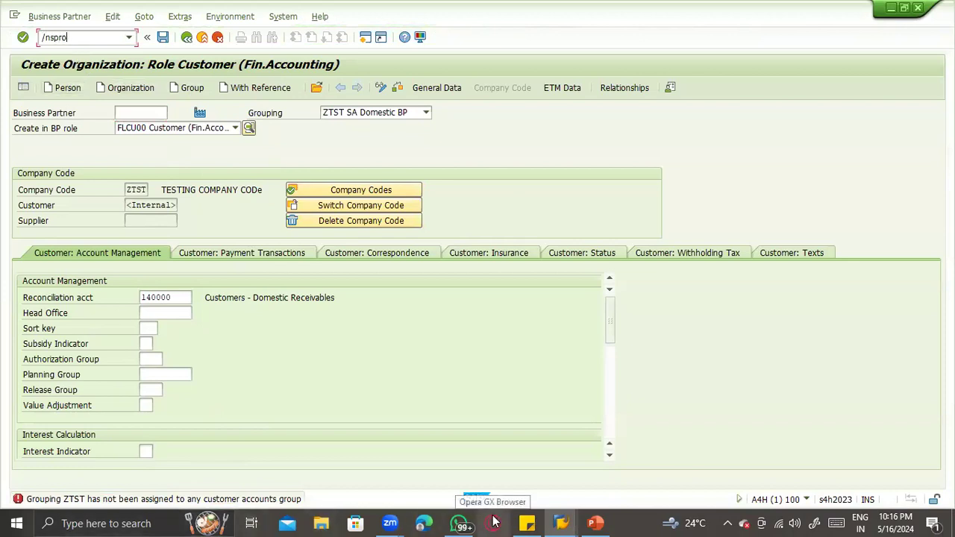
pyautogui.press('Return')
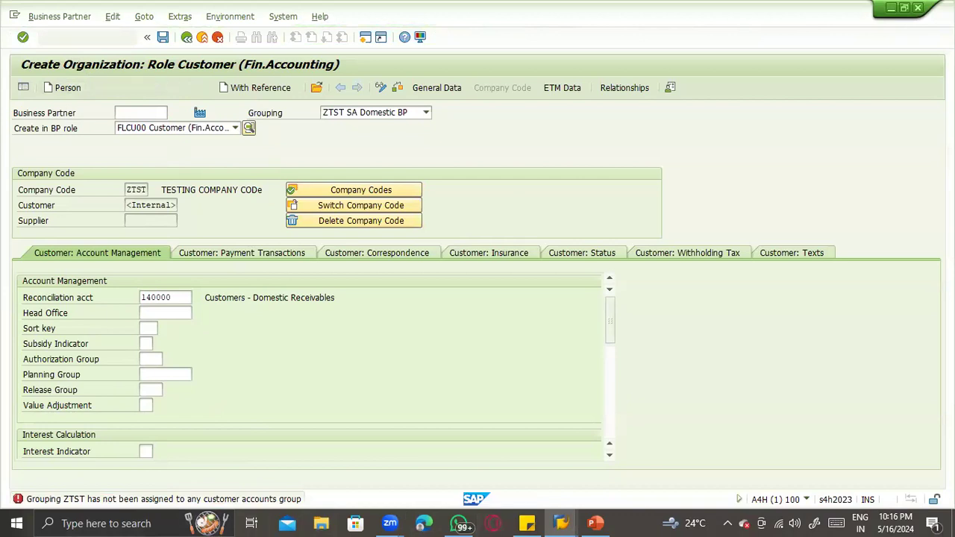
pyautogui.click(70, 83)
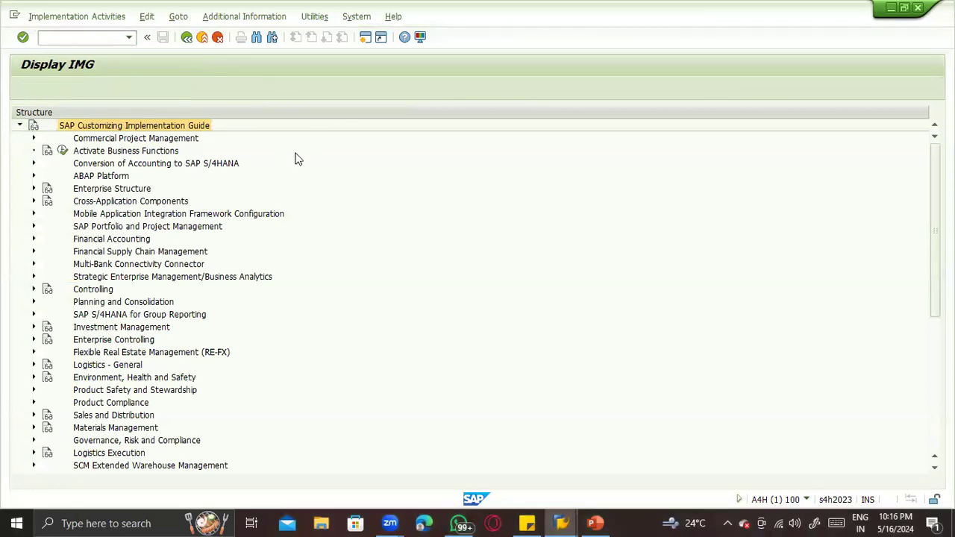
pyautogui.write('grouping')
pyautogui.press('Return')
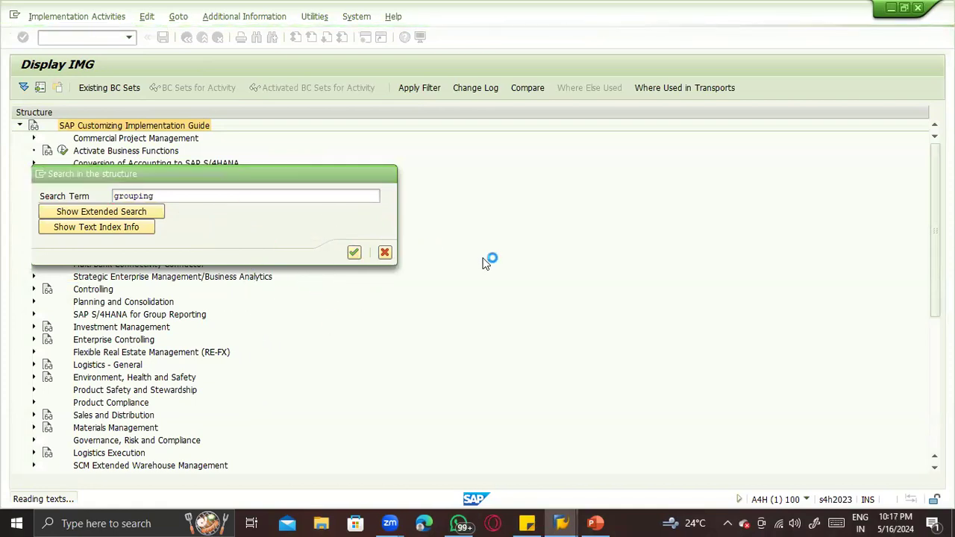
pyautogui.hotkey('alt', 'Tab')
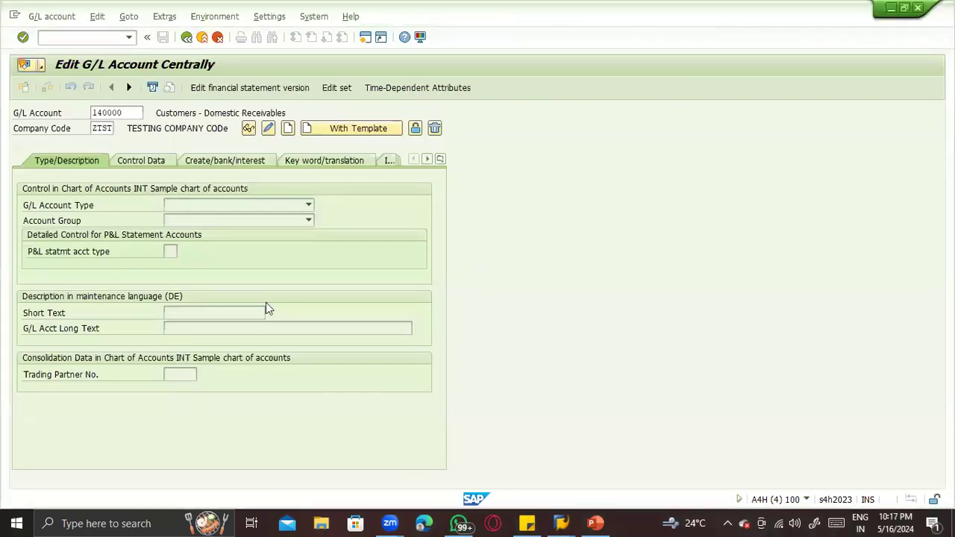
# Return to the running implementation guide search, open an additional SAP session from it and start SPRO there.
pyautogui.hotkey('alt', 'Tab')
pyautogui.hotkey('alt', 'Tab')
pyautogui.hotkey('alt', 'Tab')
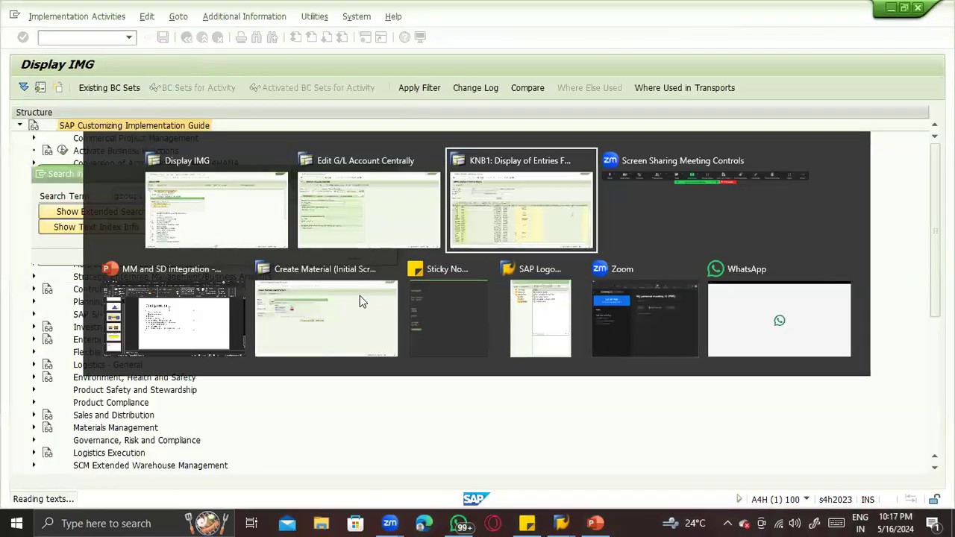
pyautogui.hotkey('alt', 'Tab')
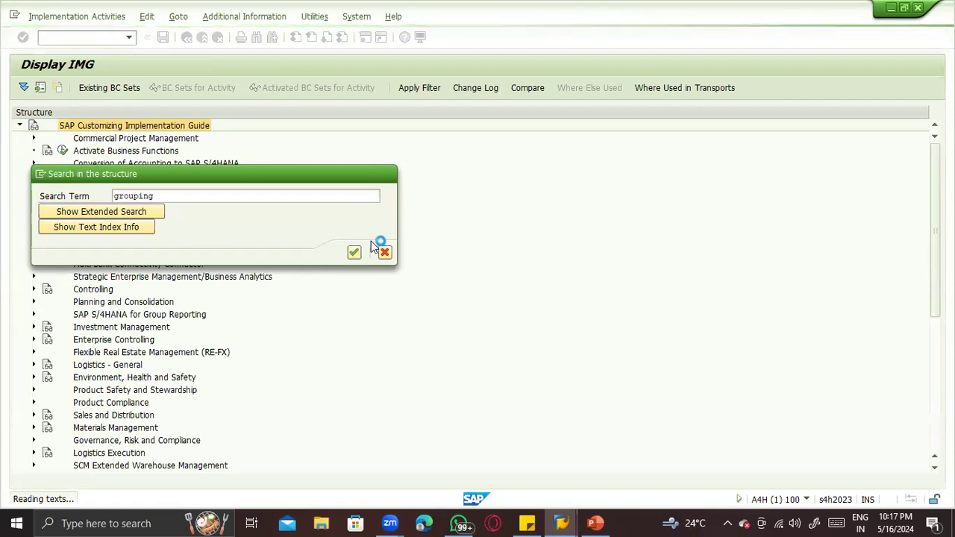
pyautogui.click(40, 176)
pyautogui.click(68, 224)
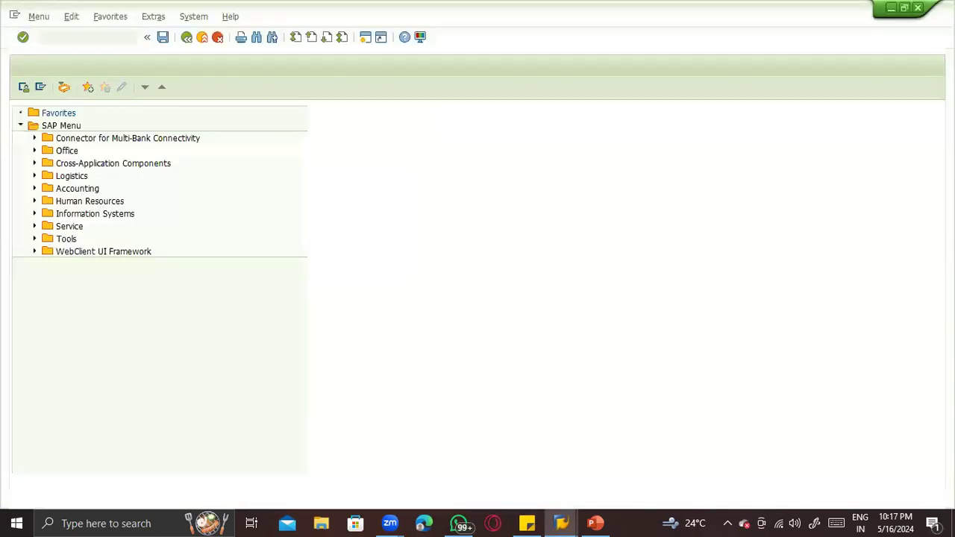
pyautogui.write('spro')
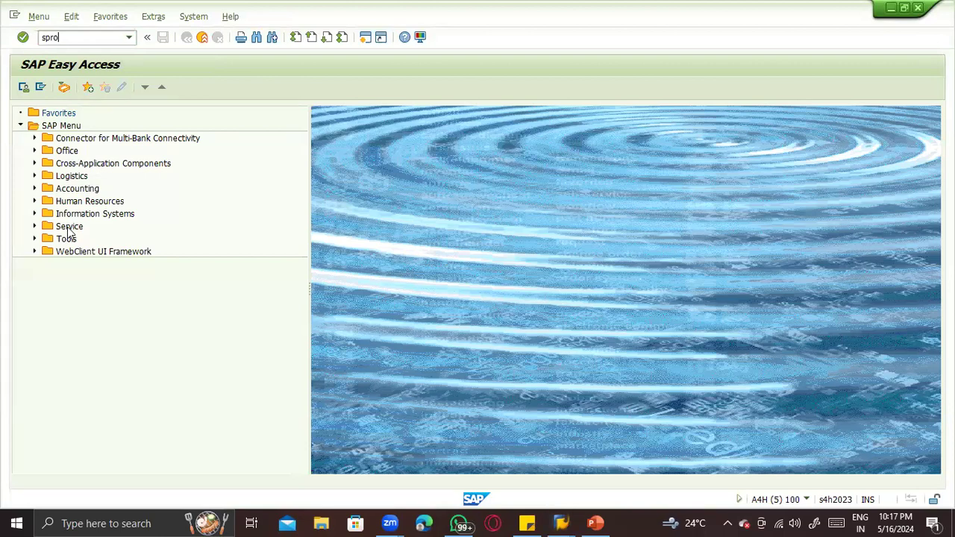
pyautogui.press('Return')
# Search the computer for "BP" and open the BP PDF document in Microsoft Edge.
pyautogui.press('super')
pyautogui.write('BP')
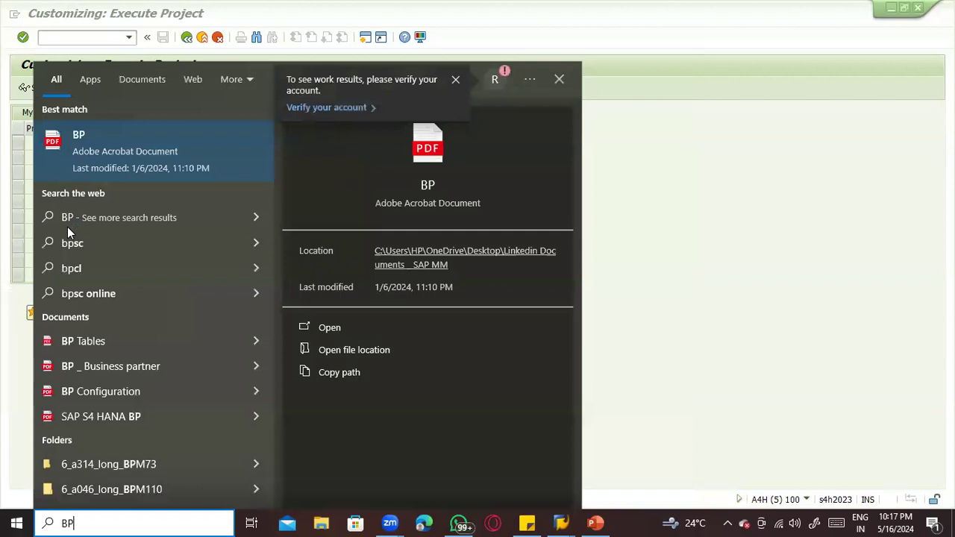
pyautogui.press('Return')
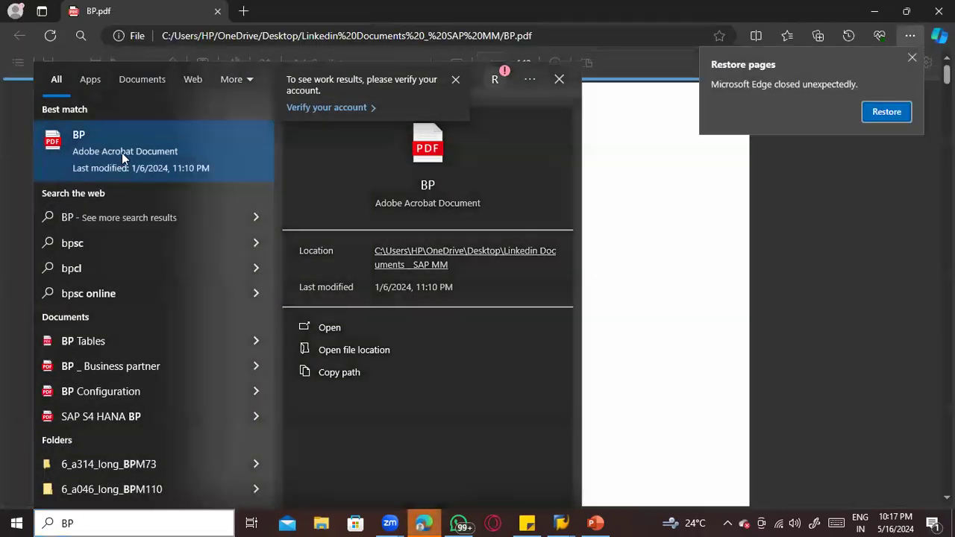
pyautogui.click(121, 152)
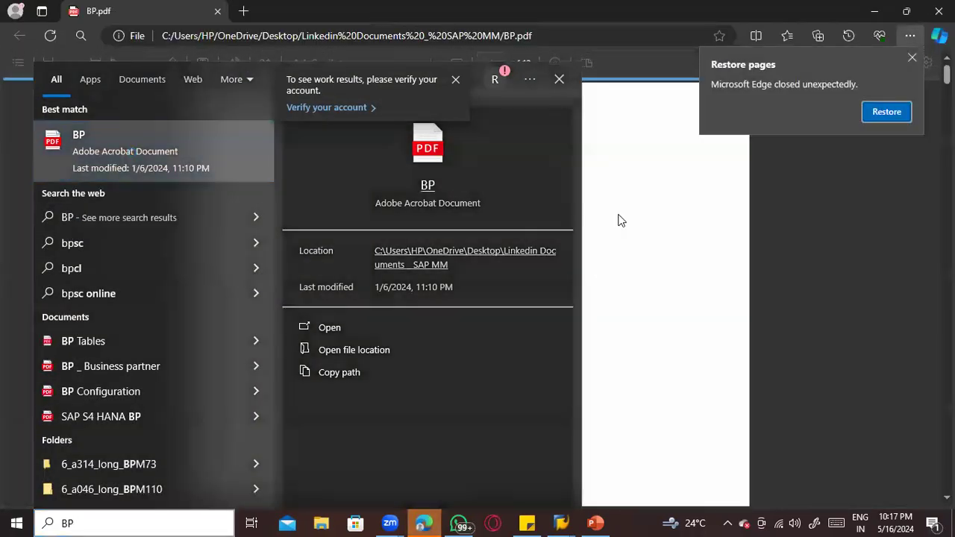
pyautogui.click(691, 282)
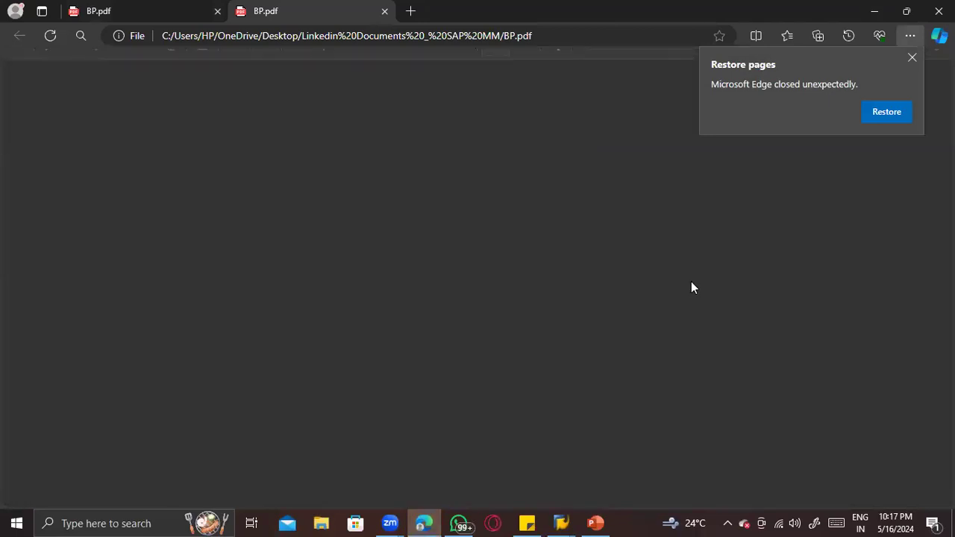
# Examine BP.pdf for the configuration paths for account groups, number ranges, BP groupings and the assignment of account groups to groupings.
pyautogui.scroll(-10, 447, 302)
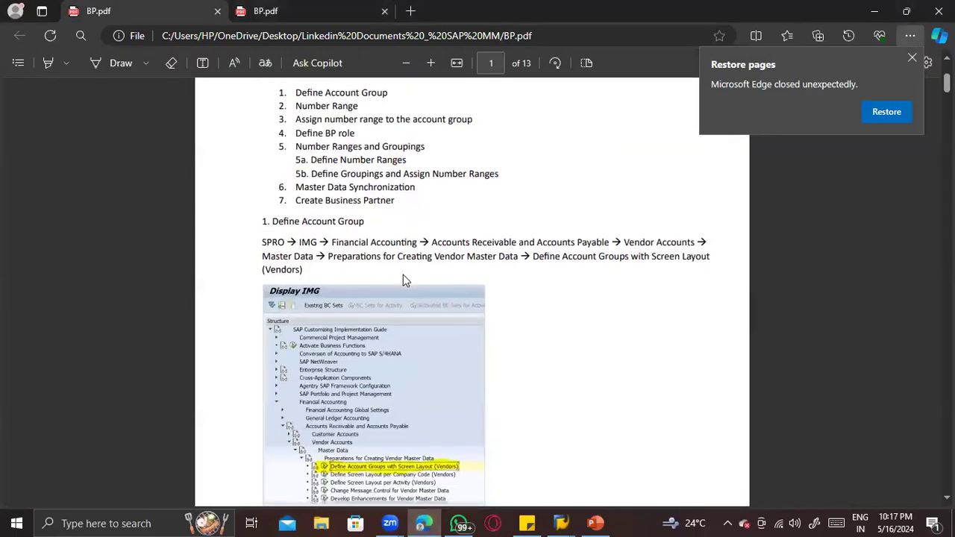
pyautogui.scroll(-8, 395, 298)
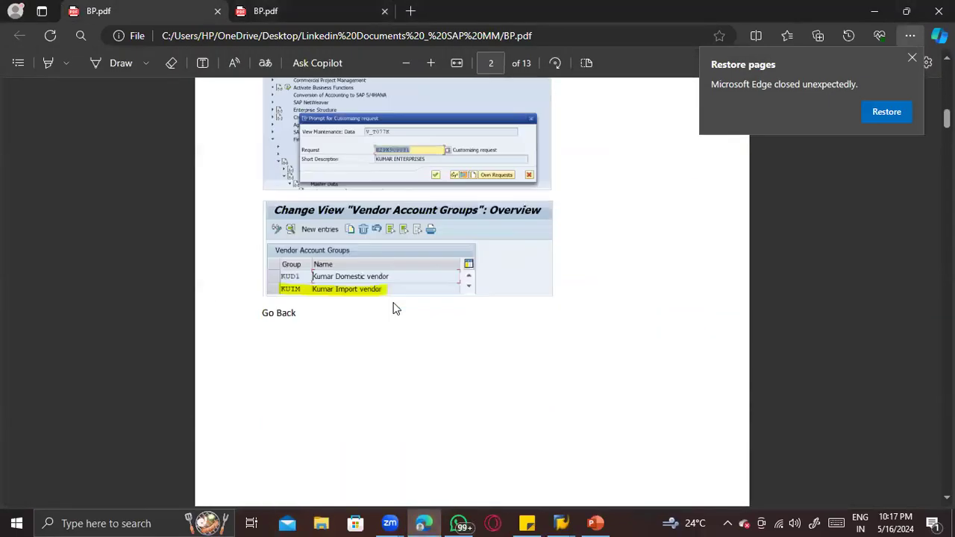
pyautogui.scroll(5, 393, 308)
pyautogui.scroll(-10, 356, 312)
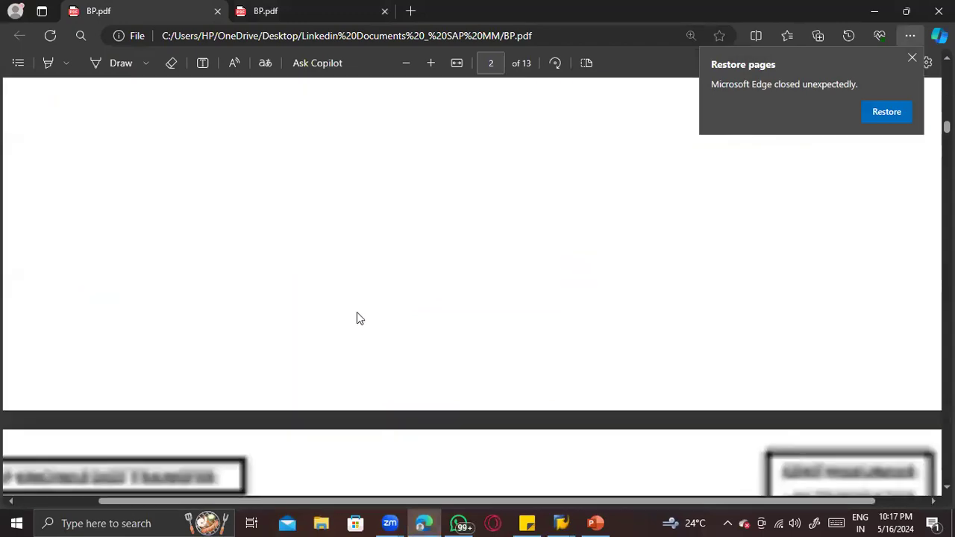
pyautogui.scroll(-10, 358, 313)
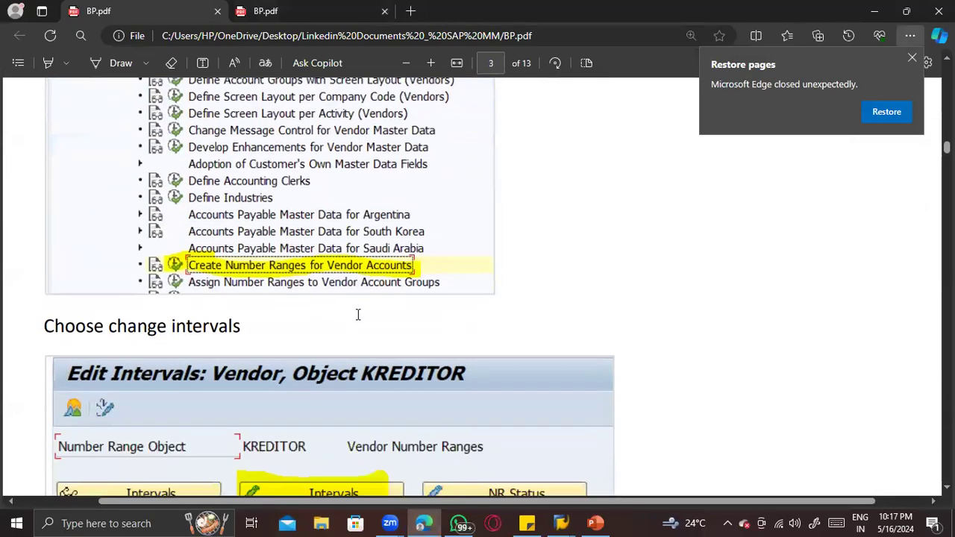
pyautogui.scroll(-10, 357, 314)
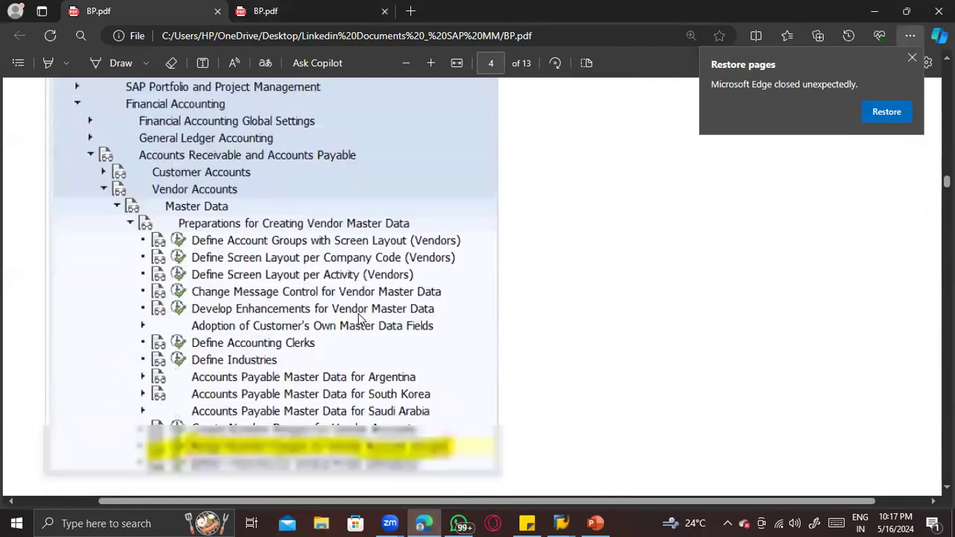
pyautogui.scroll(-10, 361, 317)
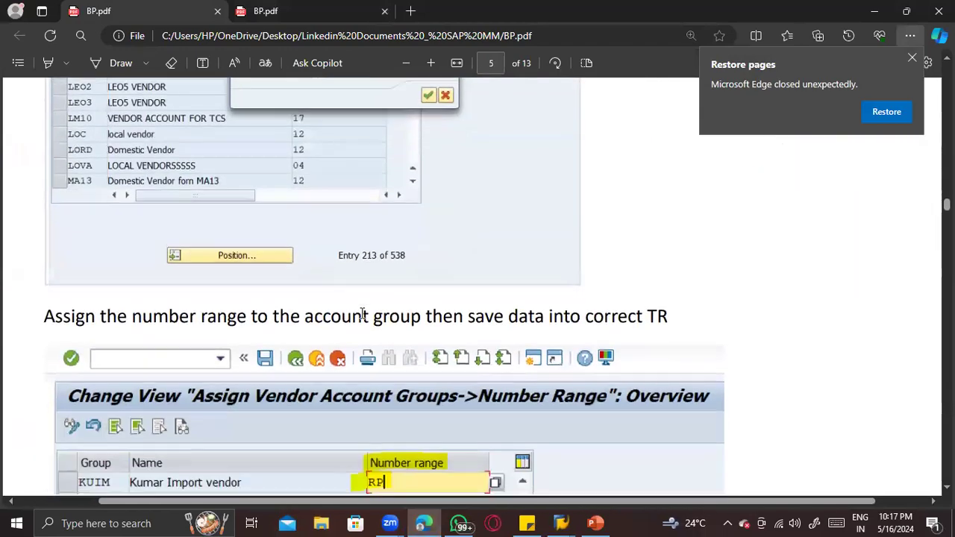
pyautogui.scroll(-10, 364, 317)
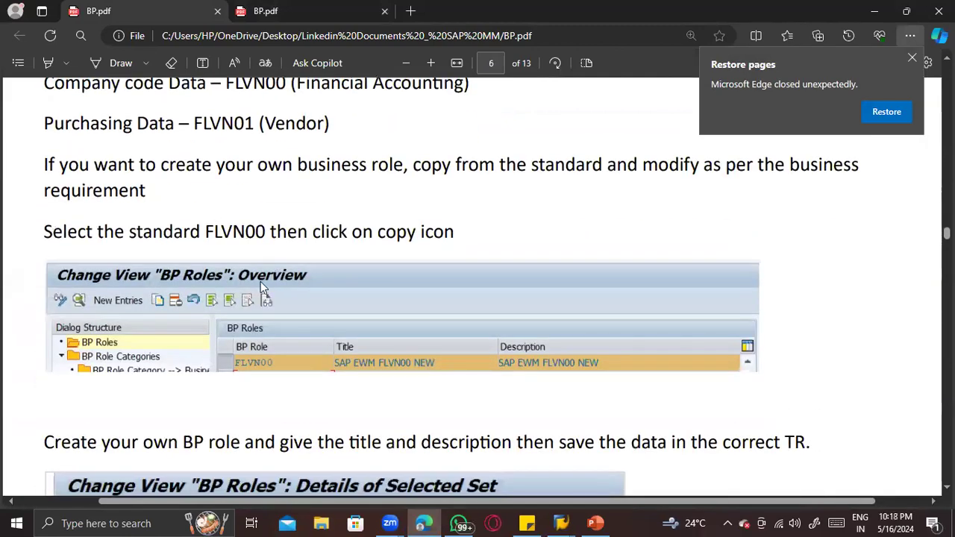
pyautogui.scroll(-3, 335, 215)
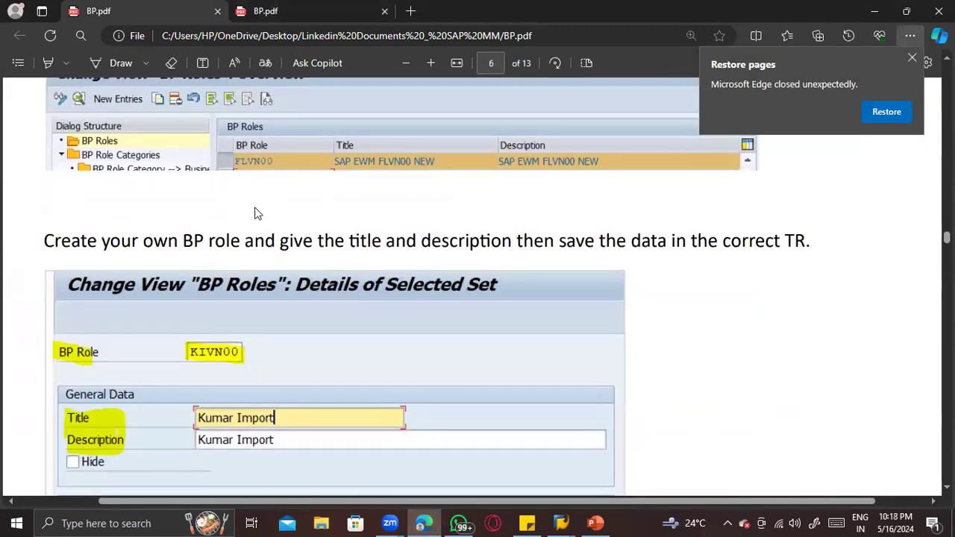
pyautogui.scroll(-7, 414, 223)
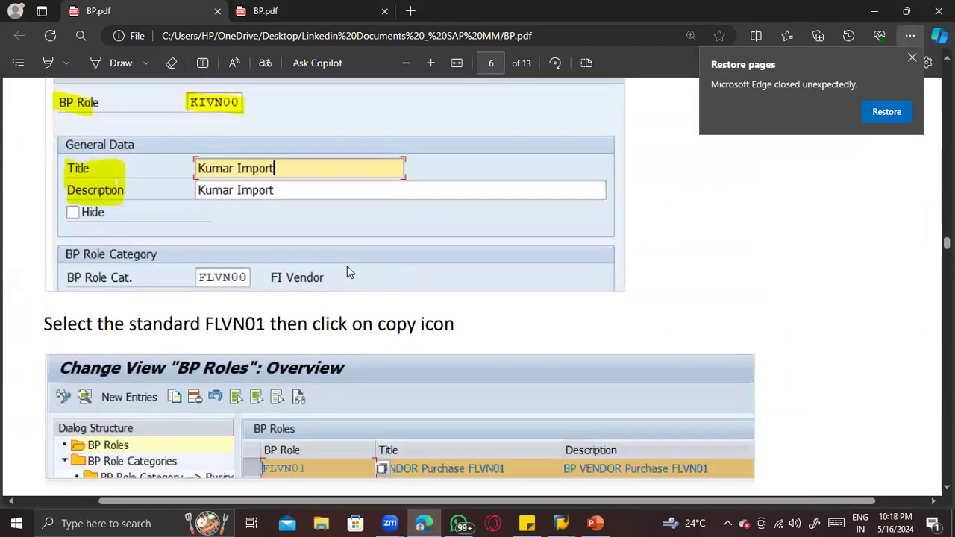
pyautogui.scroll(-10, 332, 265)
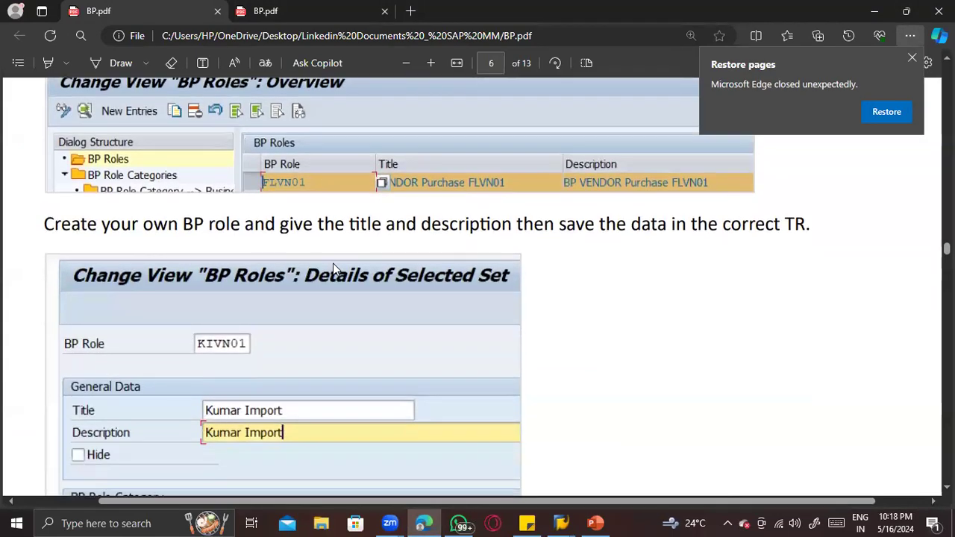
pyautogui.scroll(-10, 333, 269)
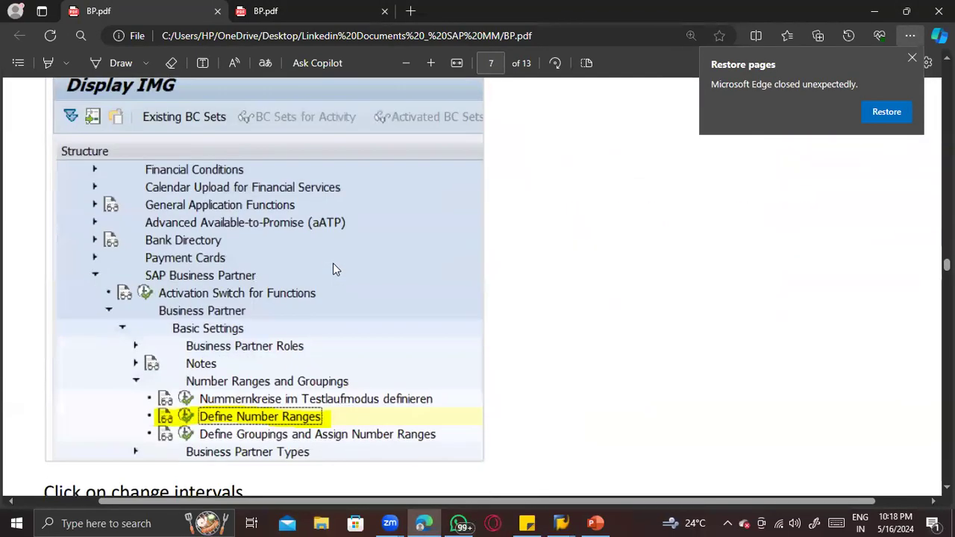
pyautogui.scroll(-10, 333, 269)
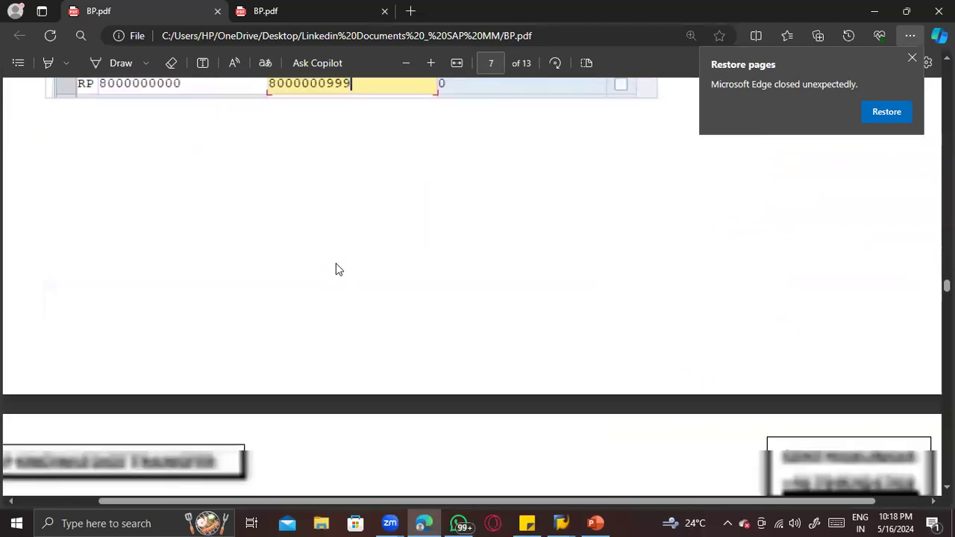
pyautogui.scroll(-5, 337, 268)
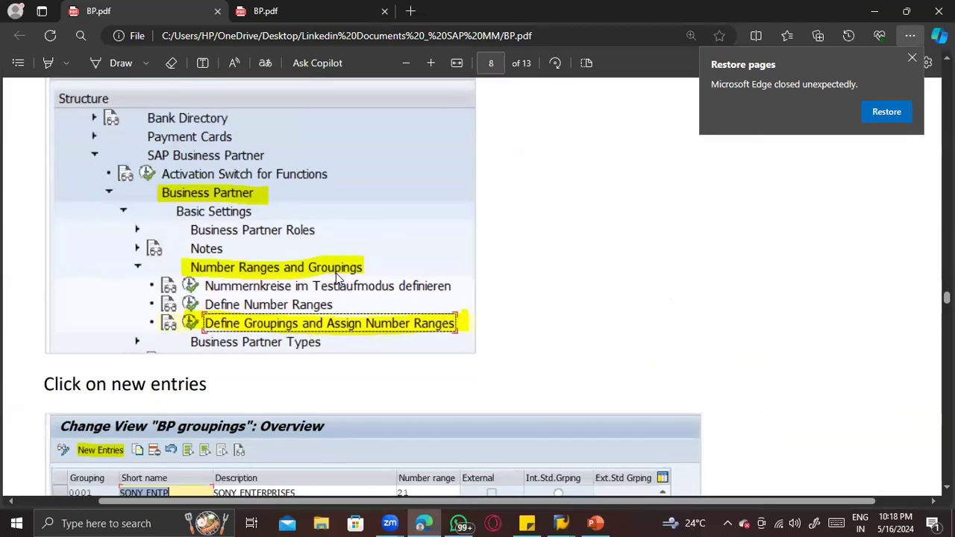
pyautogui.scroll(-10, 325, 309)
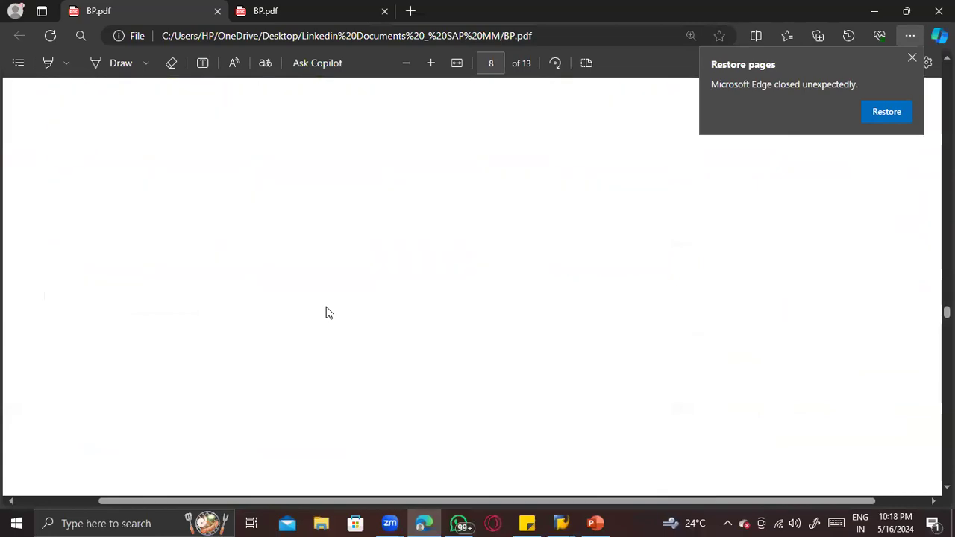
pyautogui.scroll(-10, 334, 306)
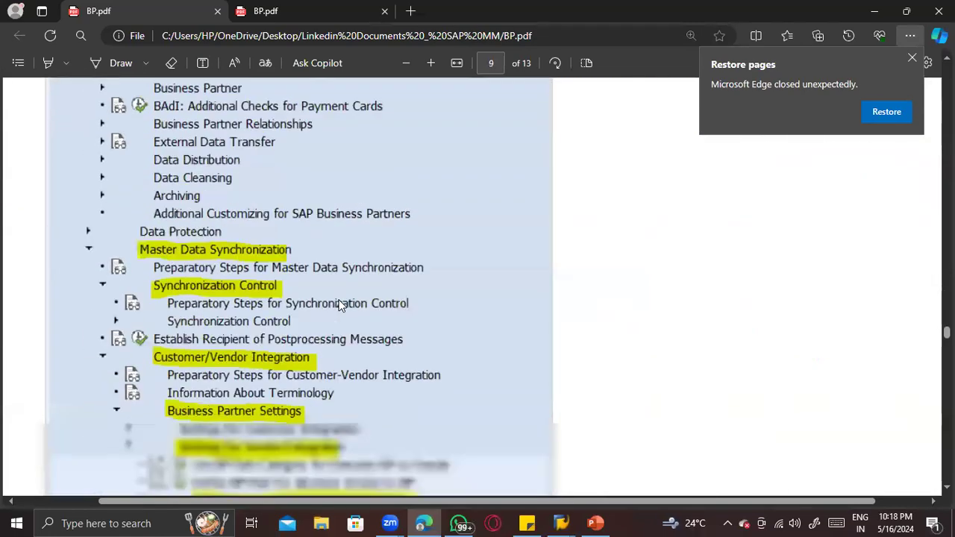
pyautogui.scroll(-10, 340, 306)
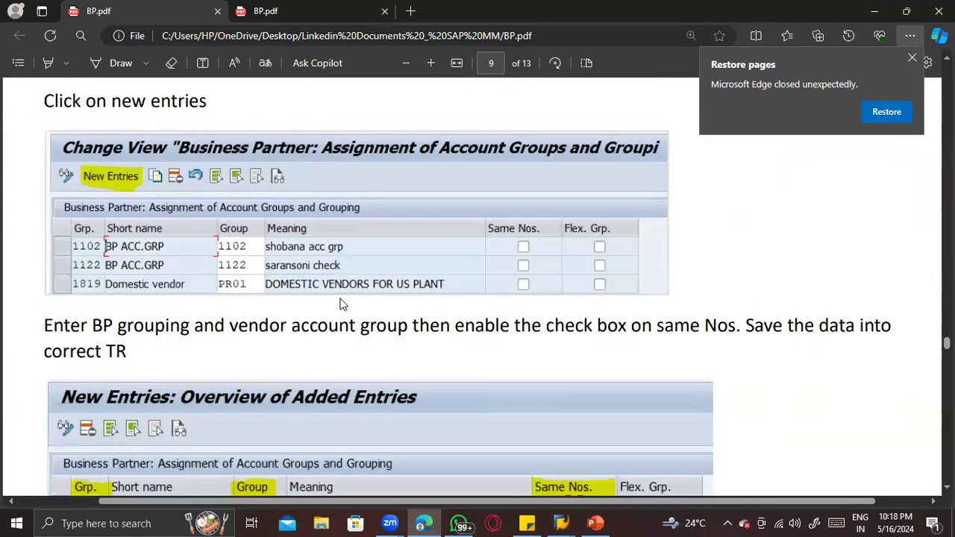
pyautogui.scroll(-3, 339, 305)
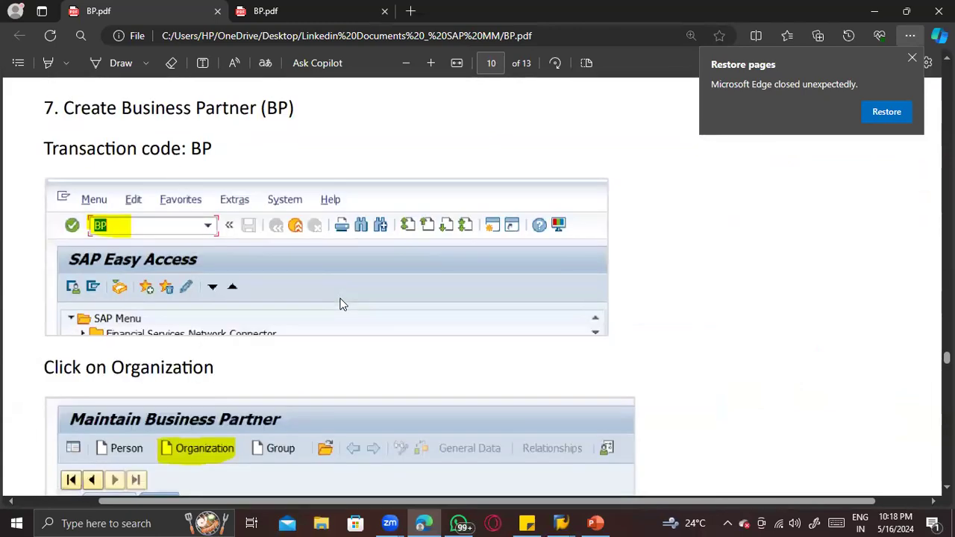
pyautogui.scroll(-4, 339, 304)
pyautogui.scroll(3, 345, 294)
pyautogui.hotkey('ctrl', 'Tab')
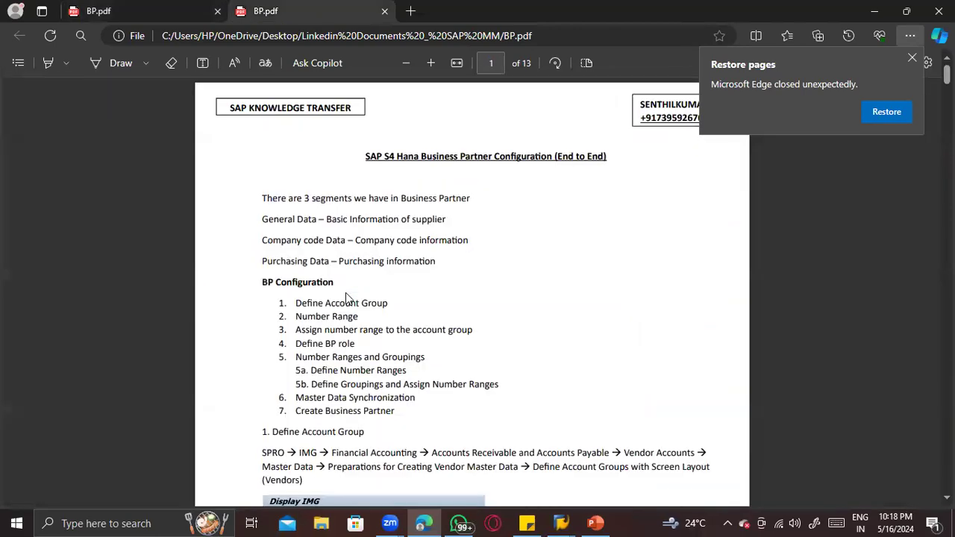
# Switch back to the new SAP session, display the SAP Customizing Implementation Guide and expand Cross-Application Components.
pyautogui.hotkey('alt', 'Tab')
pyautogui.hotkey('alt', 'Tab')
pyautogui.hotkey('alt', 'Tab')
pyautogui.hotkey('alt', 'Tab')
pyautogui.click(47, 90)
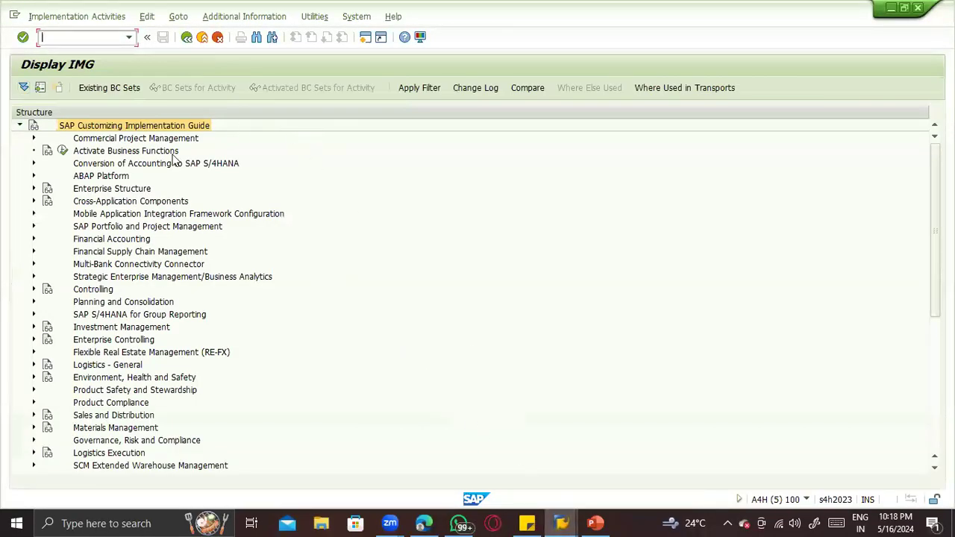
pyautogui.click(33, 202)
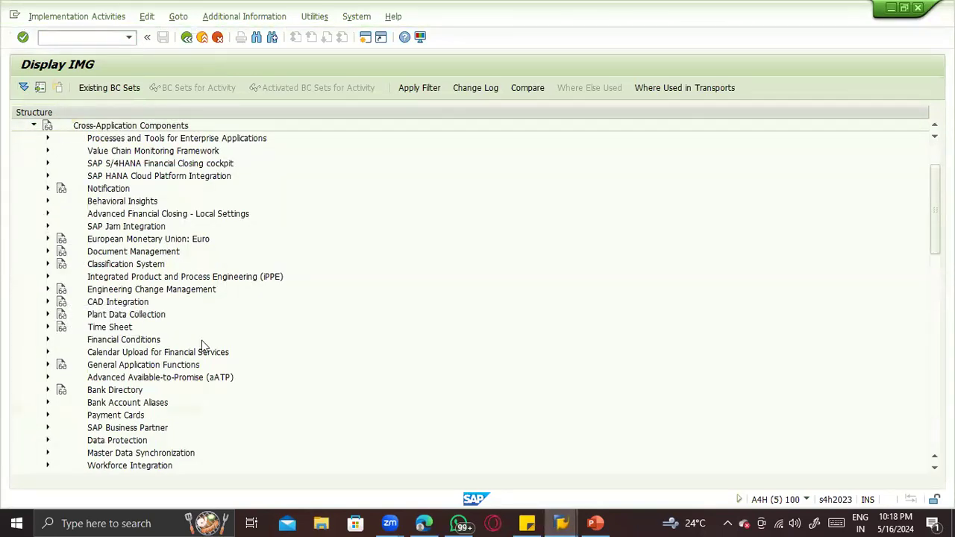
# Expand SAP Business Partner, the Business Partner node inside it and its Basic Settings.
pyautogui.scroll(-2, 177, 359)
pyautogui.click(46, 378)
pyautogui.scroll(-3, 58, 369)
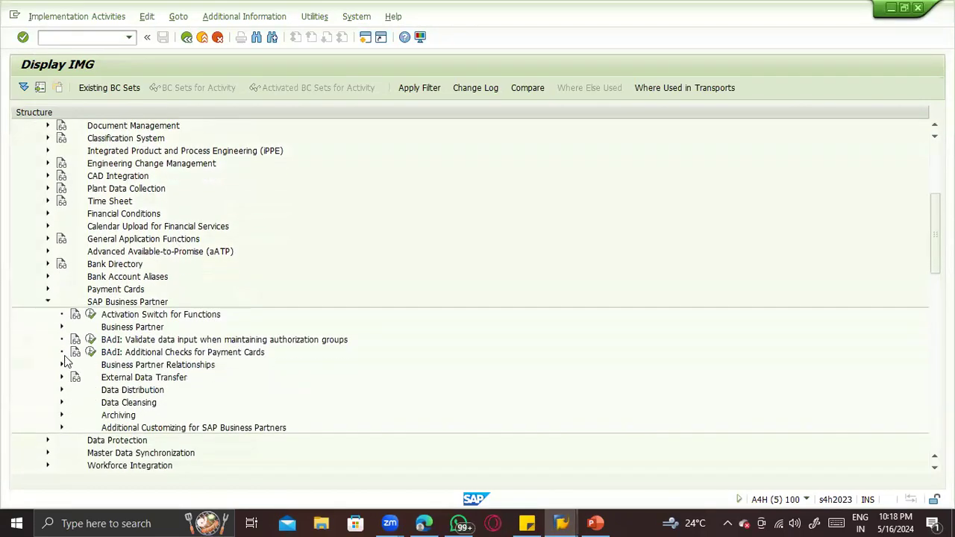
pyautogui.click(61, 326)
pyautogui.scroll(-1, 74, 328)
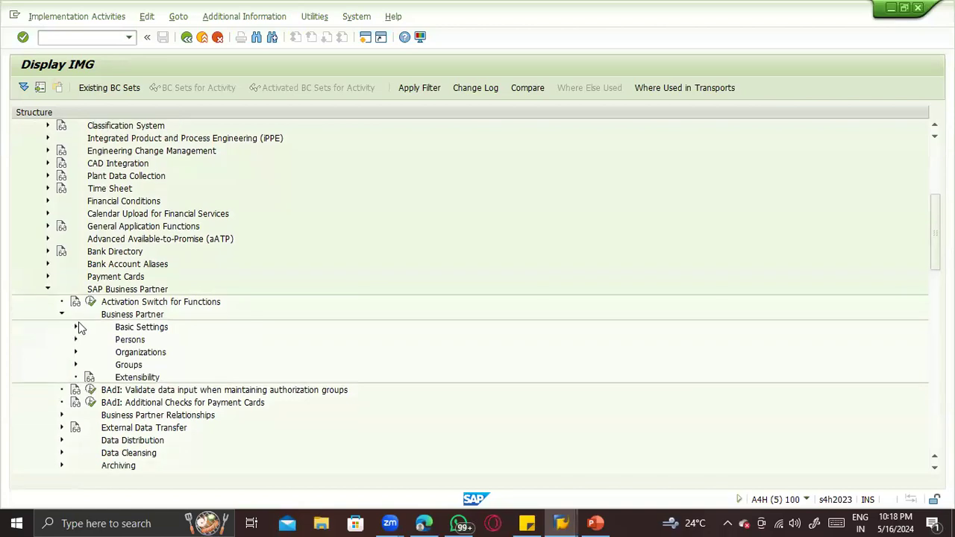
pyautogui.click(74, 328)
pyautogui.scroll(-1, 178, 291)
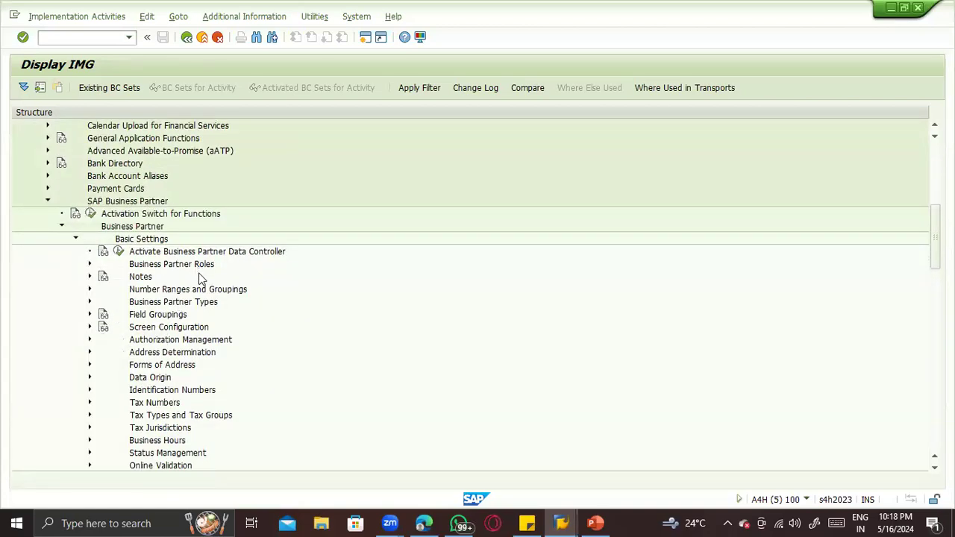
pyautogui.click(75, 238)
pyautogui.click(75, 251)
pyautogui.click(75, 252)
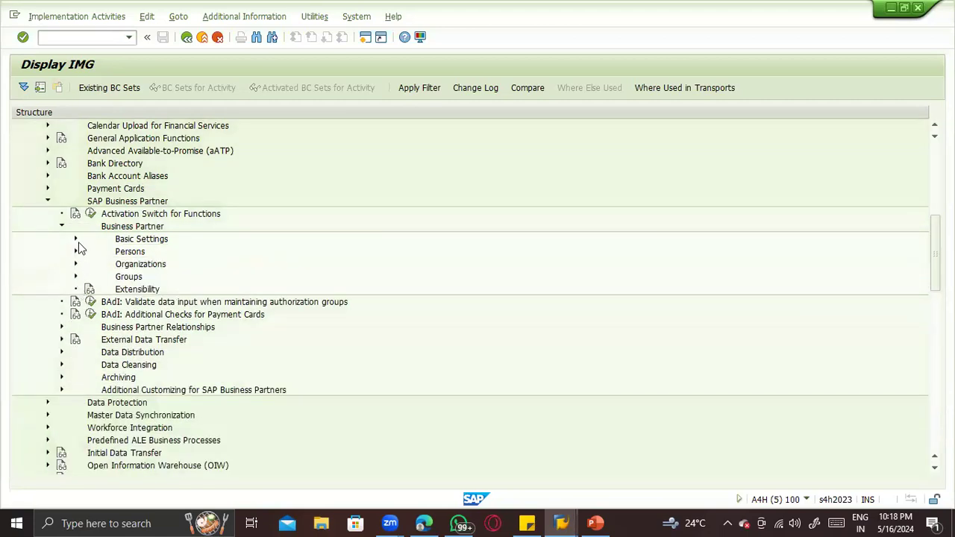
pyautogui.click(75, 238)
pyautogui.scroll(-1, 106, 339)
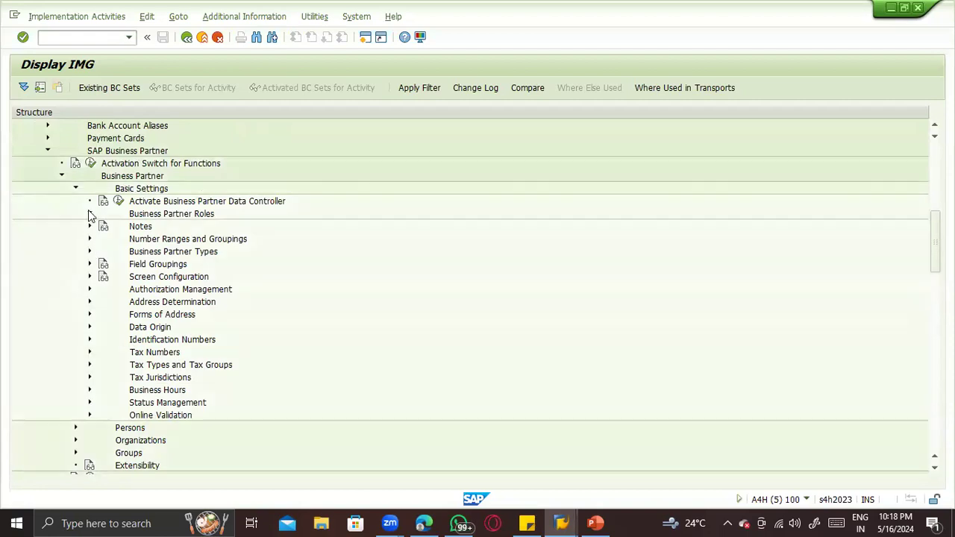
# Expand Business Partner Roles under Basic Settings and execute the Define BP Role Groupings activity.
pyautogui.click(90, 214)
pyautogui.click(221, 269)
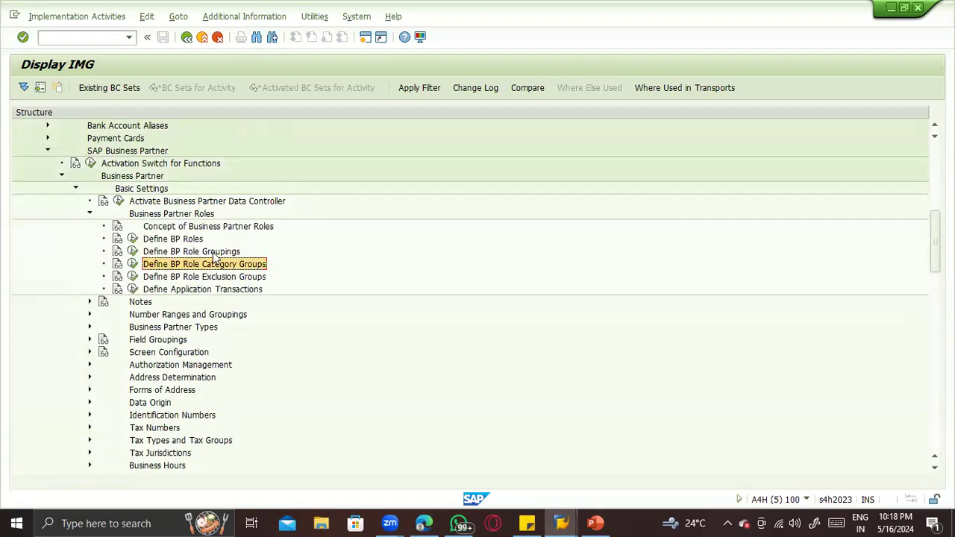
pyautogui.click(213, 254)
pyautogui.click(133, 251)
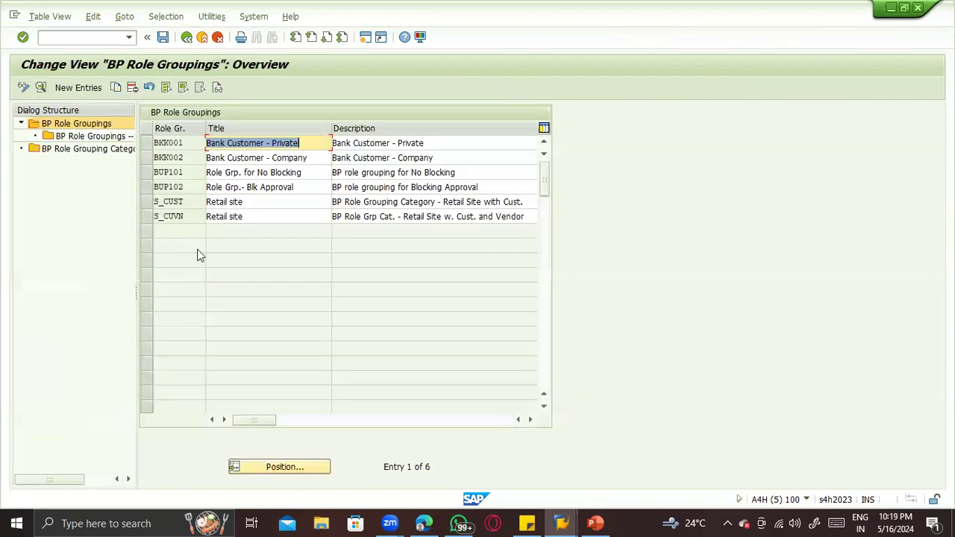
pyautogui.doubleClick(78, 138)
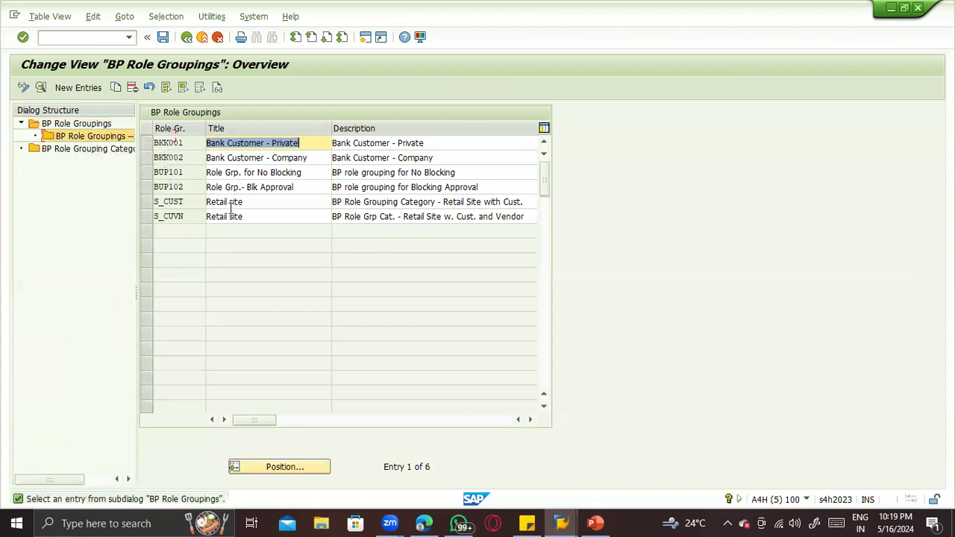
pyautogui.doubleClick(72, 124)
pyautogui.hotkey('alt', 'Tab')
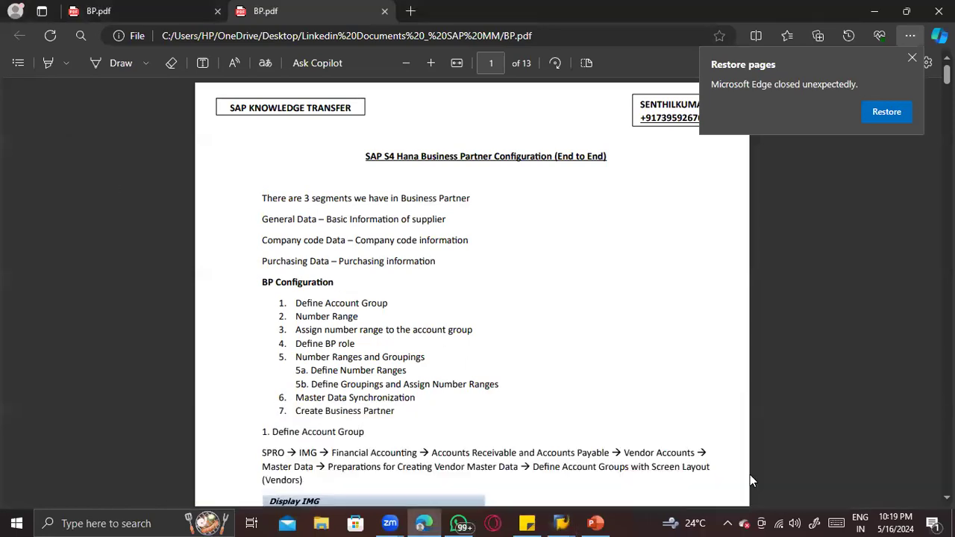
pyautogui.hotkey('alt', 'Tab')
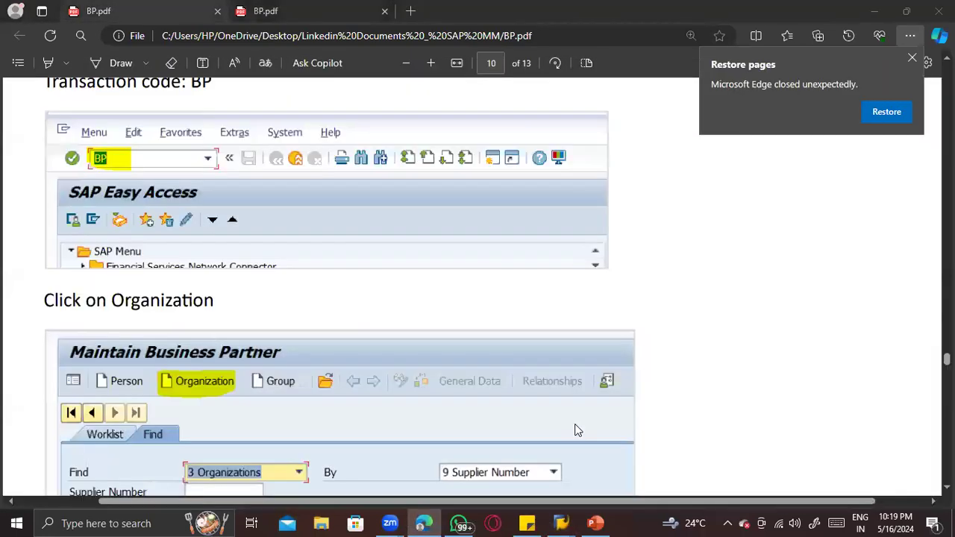
pyautogui.hotkey('alt', 'Tab')
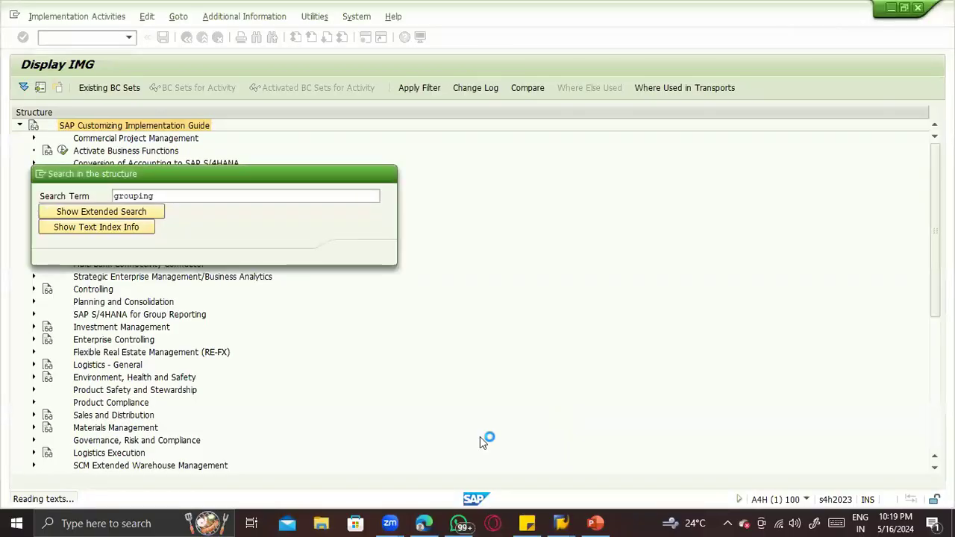
pyautogui.hotkey('alt', 'Tab')
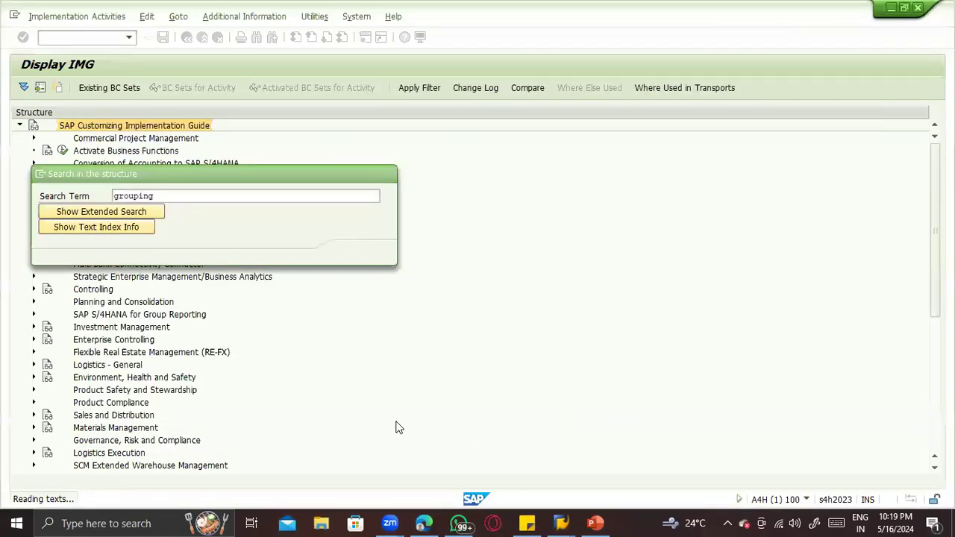
pyautogui.hotkey('alt', 'Tab')
pyautogui.hotkey('alt', 'Tab')
pyautogui.hotkey('alt', 'Tab')
pyautogui.hotkey('alt', 'shift', 'Tab')
pyautogui.hotkey('alt', 'shift', 'Tab')
pyautogui.hotkey('alt', 'shift', 'Tab')
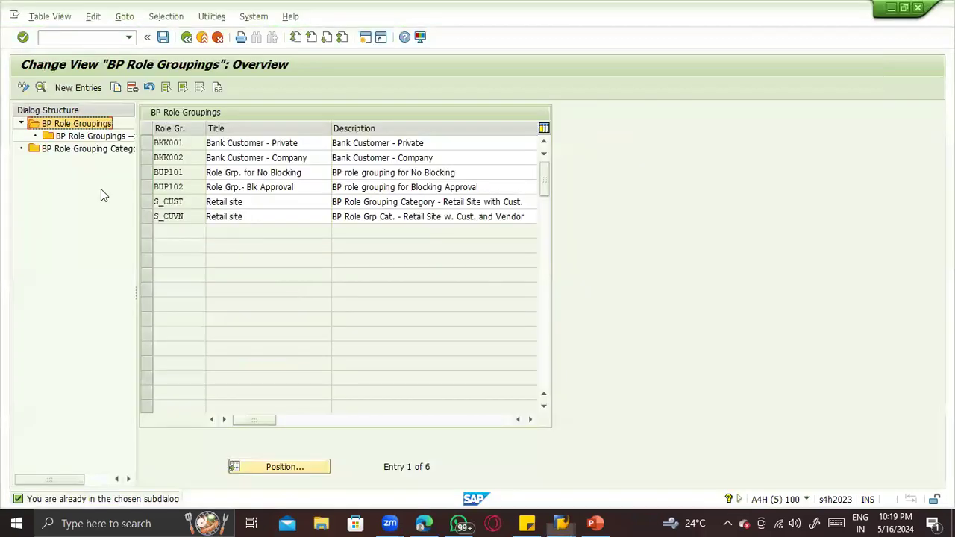
# Select role grouping BKK001 and display the BP roles assigned to it.
pyautogui.doubleClick(88, 137)
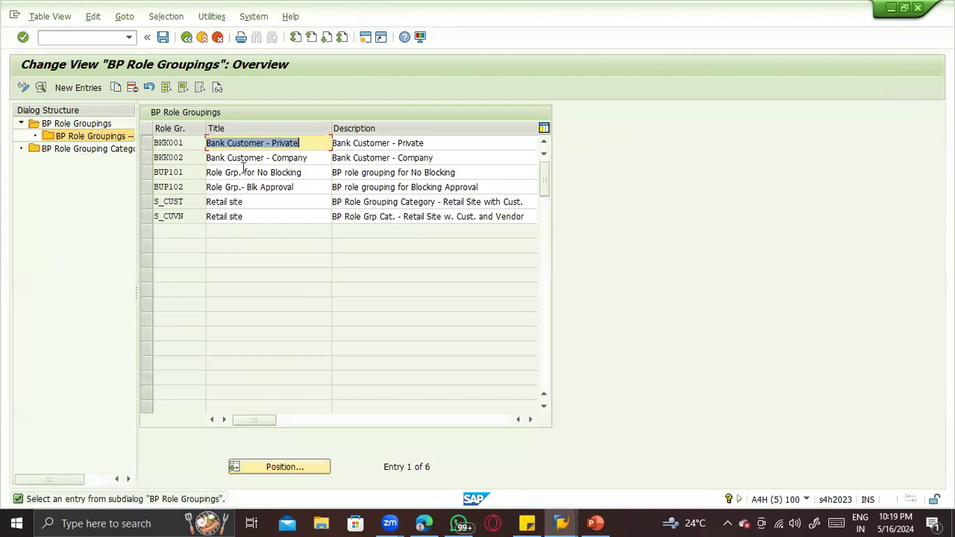
pyautogui.click(95, 149)
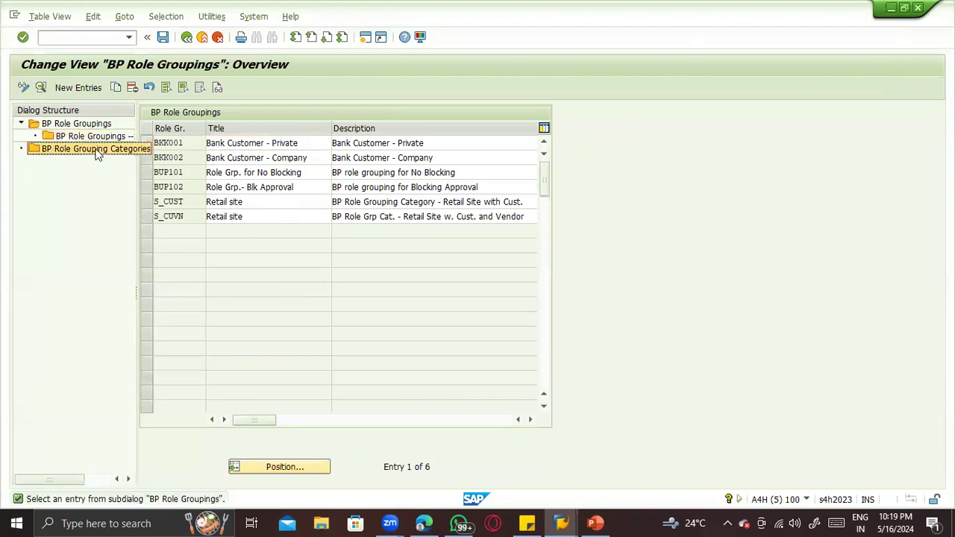
pyautogui.click(88, 125)
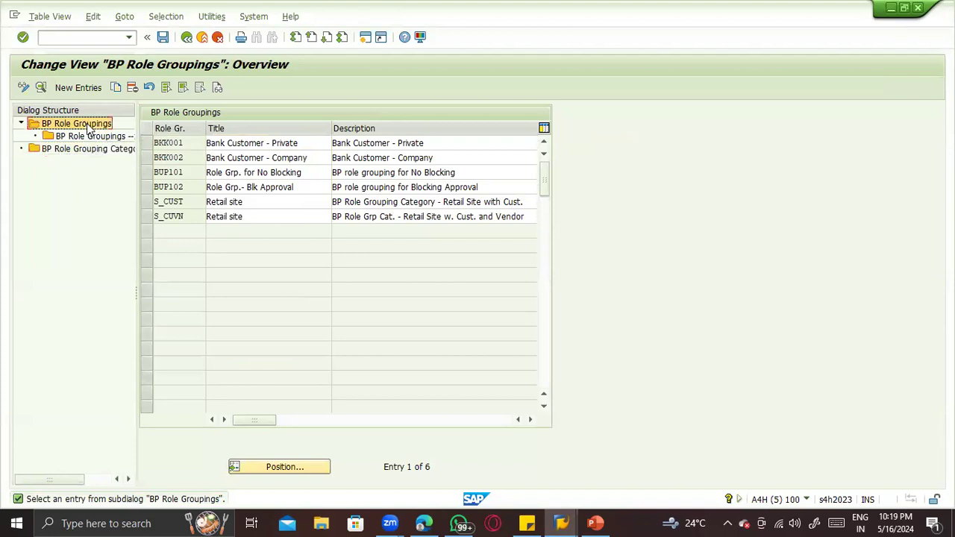
pyautogui.click(88, 135)
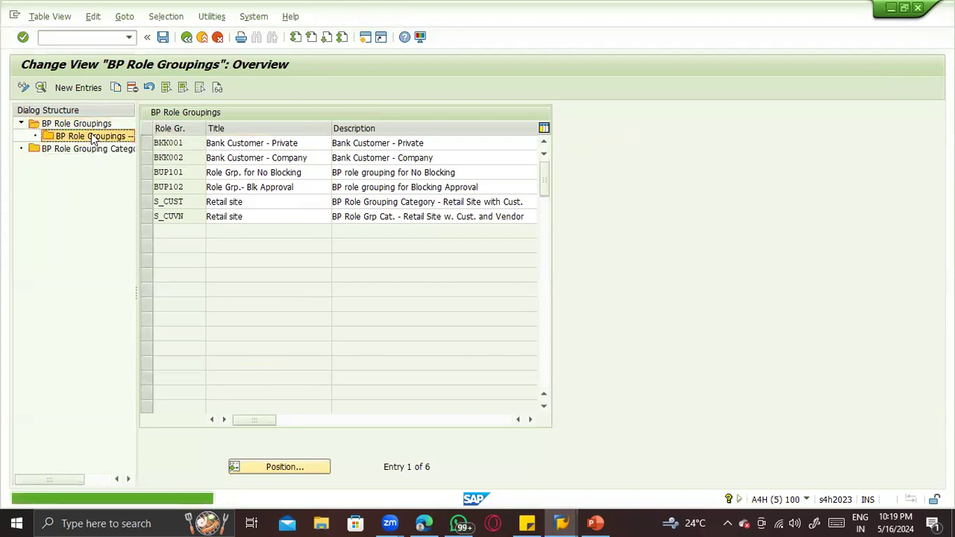
pyautogui.click(179, 142)
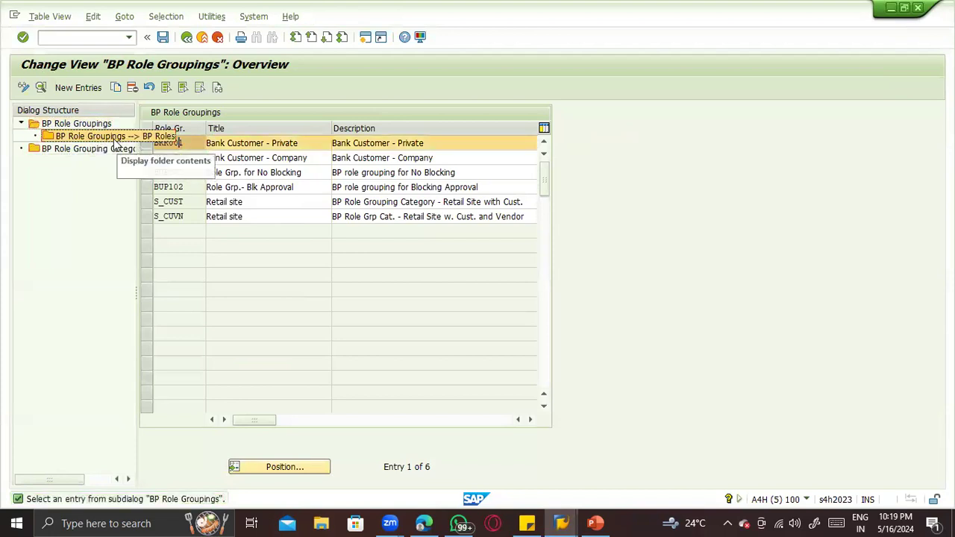
pyautogui.doubleClick(112, 138)
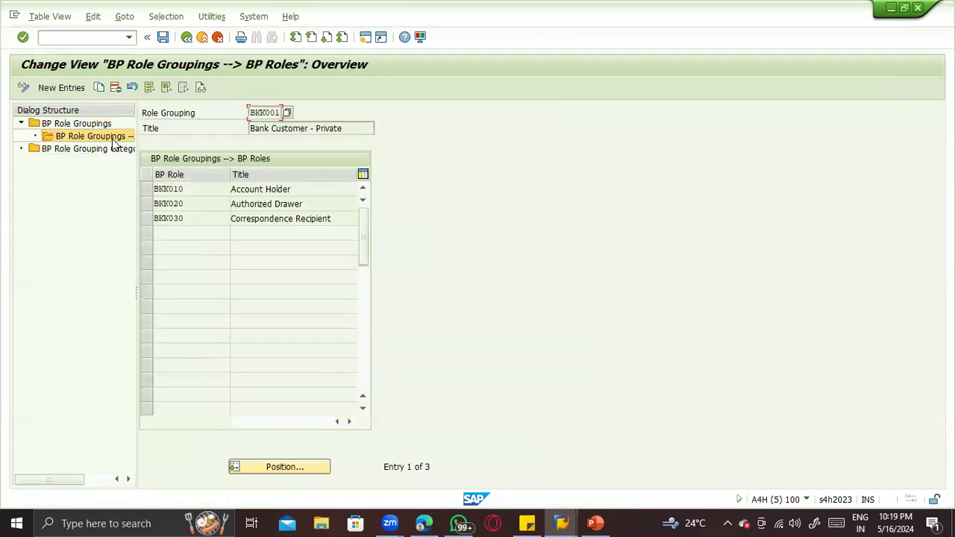
pyautogui.click(206, 189)
pyautogui.click(208, 203)
pyautogui.click(209, 216)
pyautogui.click(205, 190)
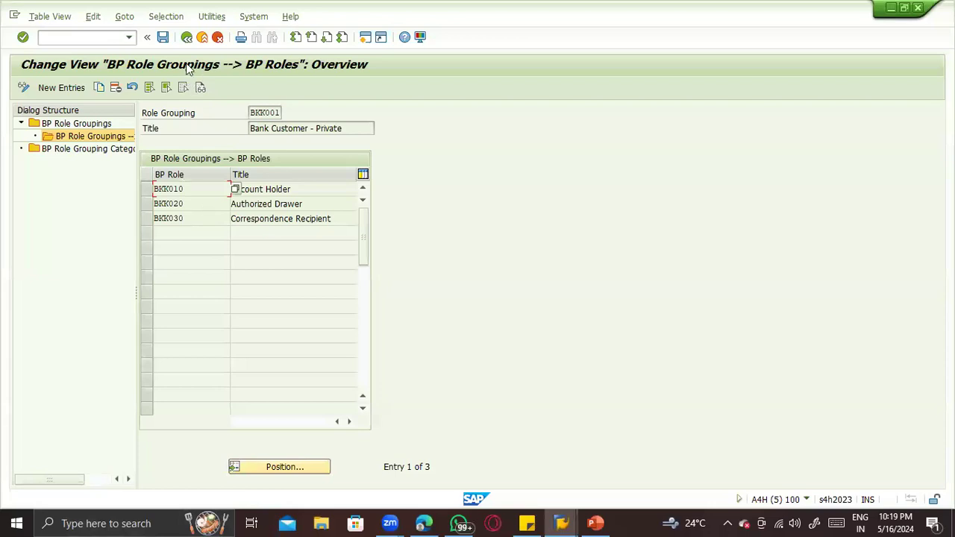
# Display the BP Role Grouping Categories and return to the Customizing Implementation Guide.
pyautogui.click(105, 149)
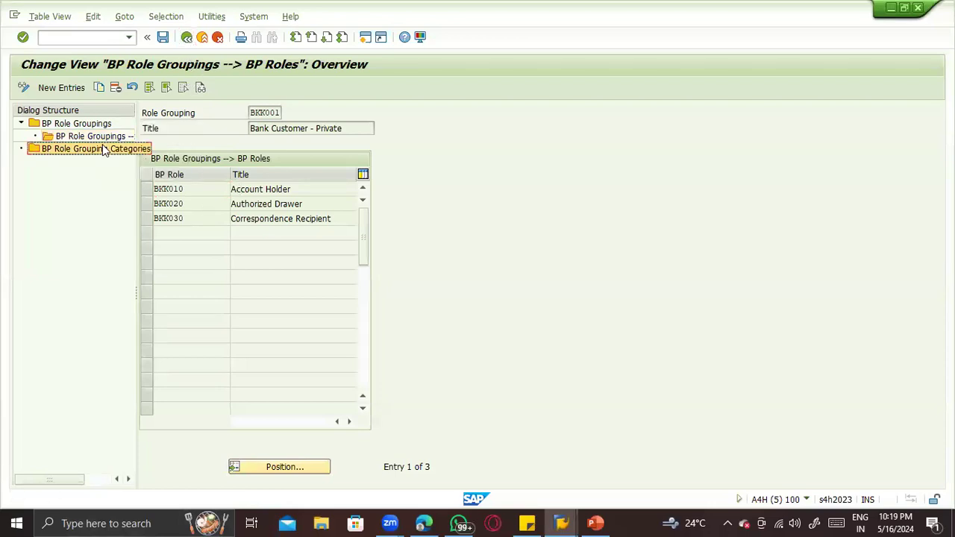
pyautogui.doubleClick(103, 147)
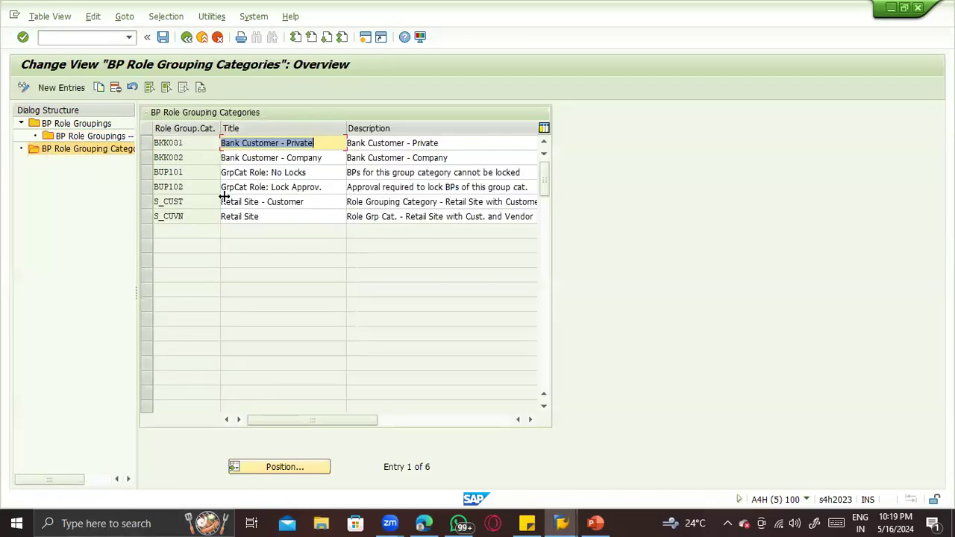
pyautogui.click(187, 37)
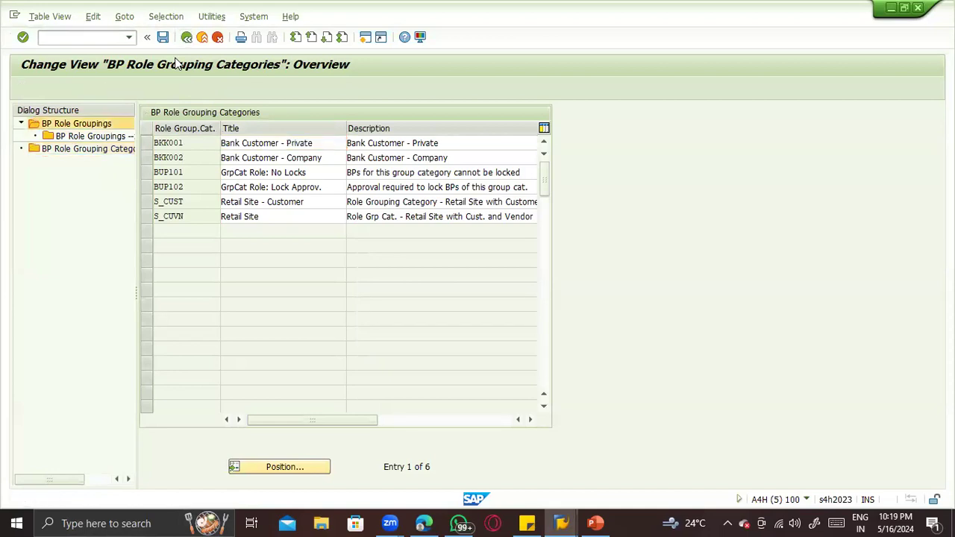
pyautogui.click(186, 37)
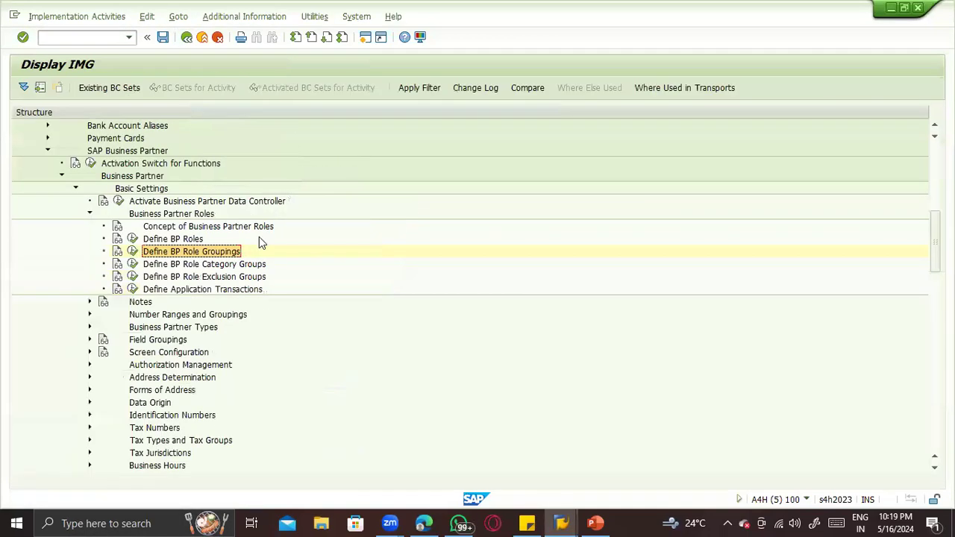
# Expand Number Ranges and Groupings, view the Define Groupings and Assign Number Ranges activity and return to the implementation guide.
pyautogui.scroll(-1, 294, 326)
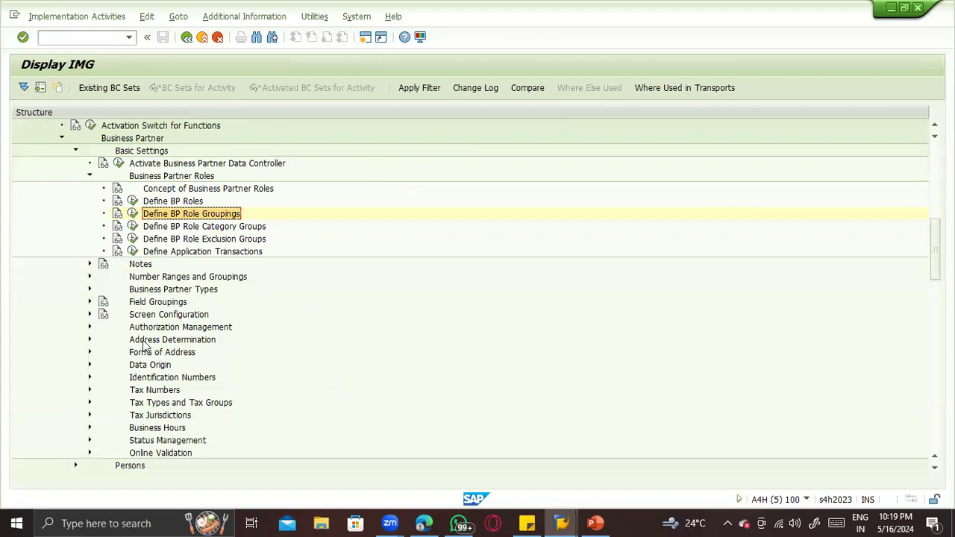
pyautogui.click(89, 277)
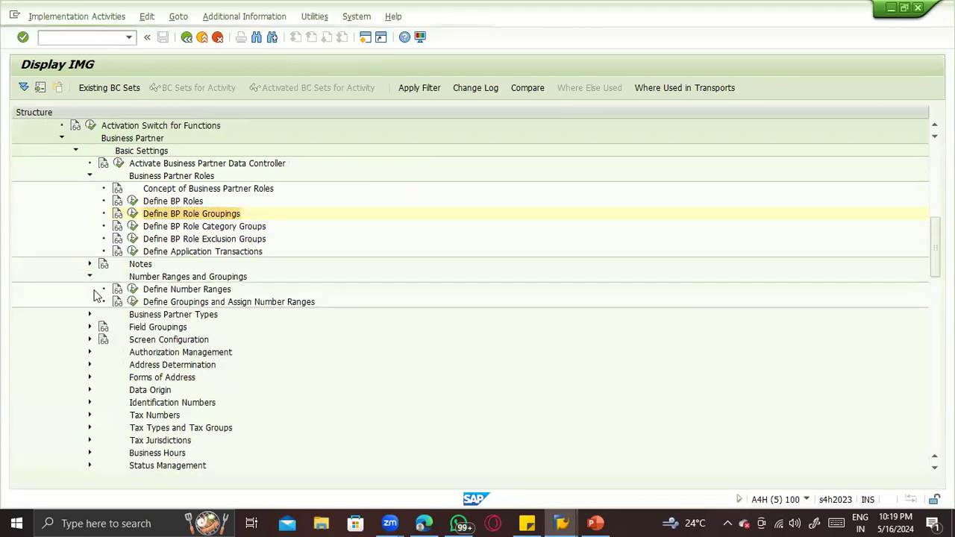
pyautogui.click(133, 302)
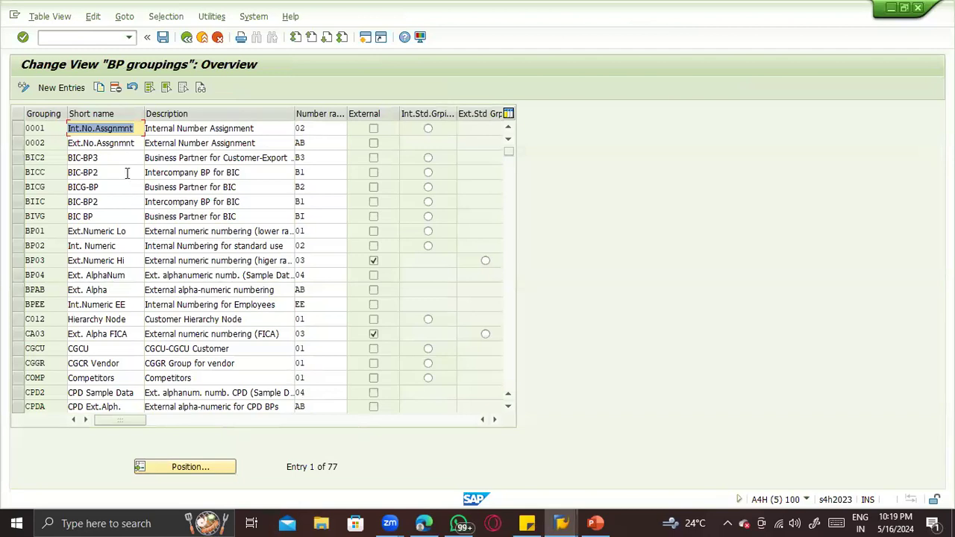
pyautogui.click(187, 39)
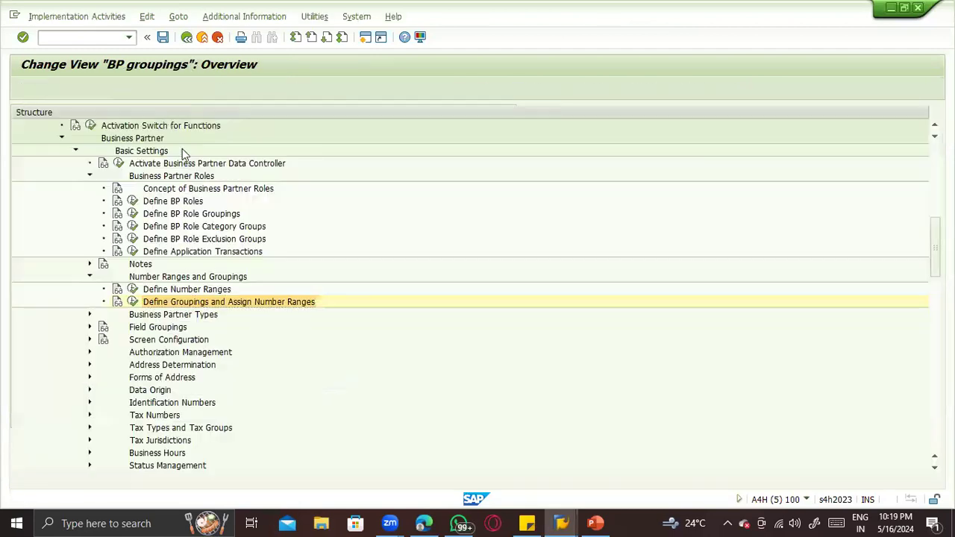
# Expand Master Data Synchronization and its Business Partner (CVI) Customizing Checks node.
pyautogui.scroll(-1, 155, 320)
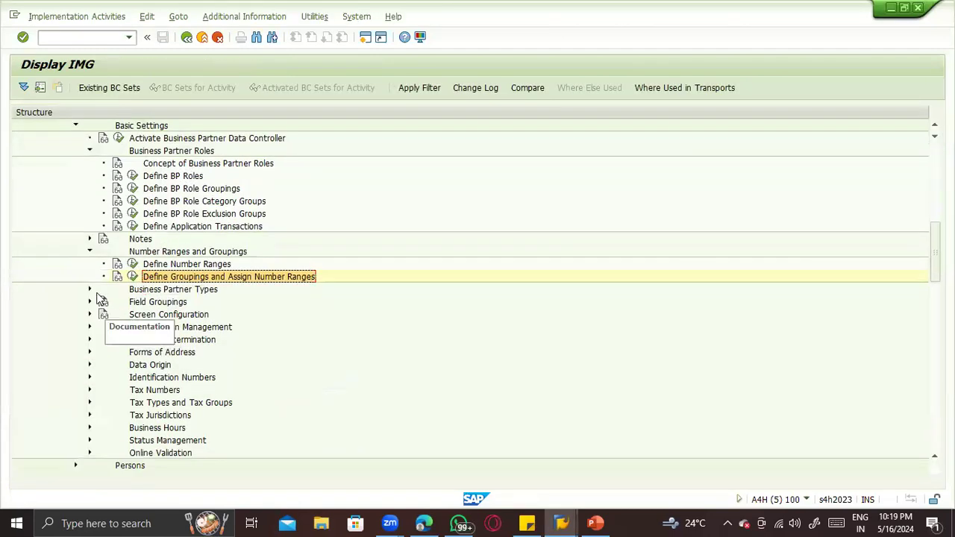
pyautogui.scroll(-1, 198, 327)
pyautogui.scroll(-5, 202, 327)
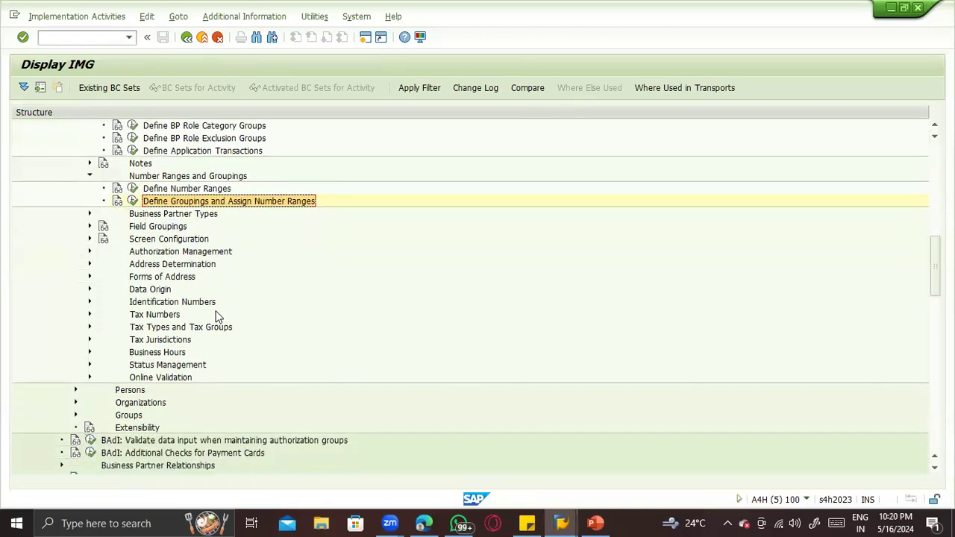
pyautogui.scroll(-1, 136, 355)
pyautogui.scroll(-2, 198, 356)
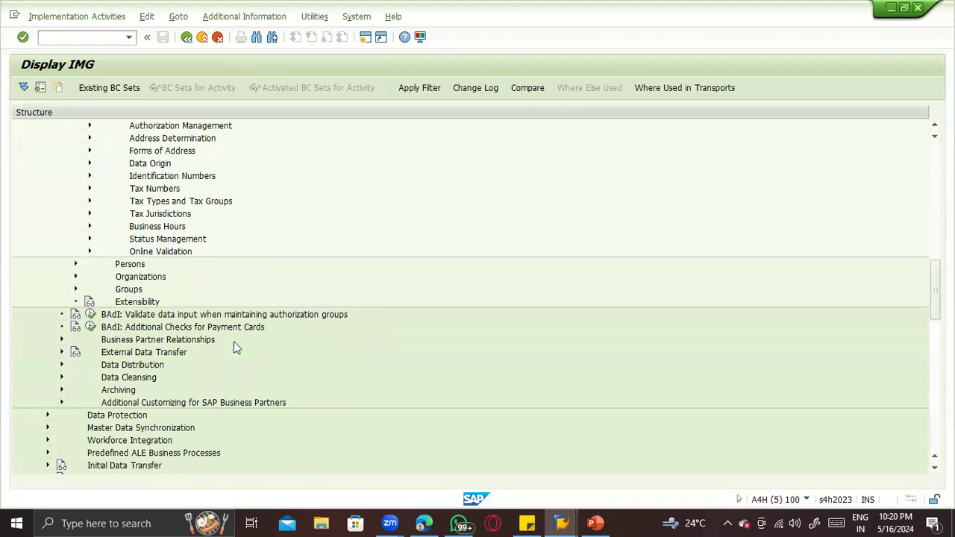
pyautogui.scroll(-1, 231, 334)
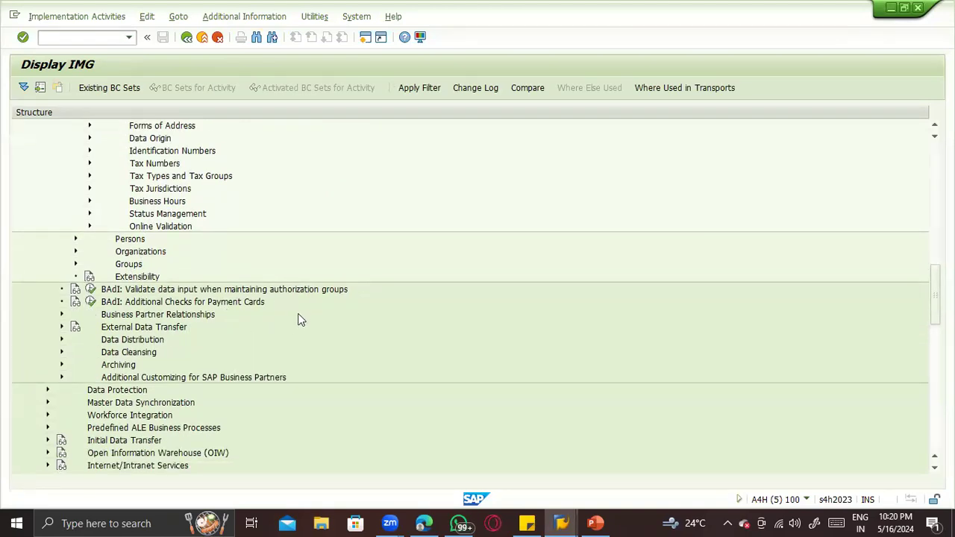
pyautogui.scroll(-1, 302, 331)
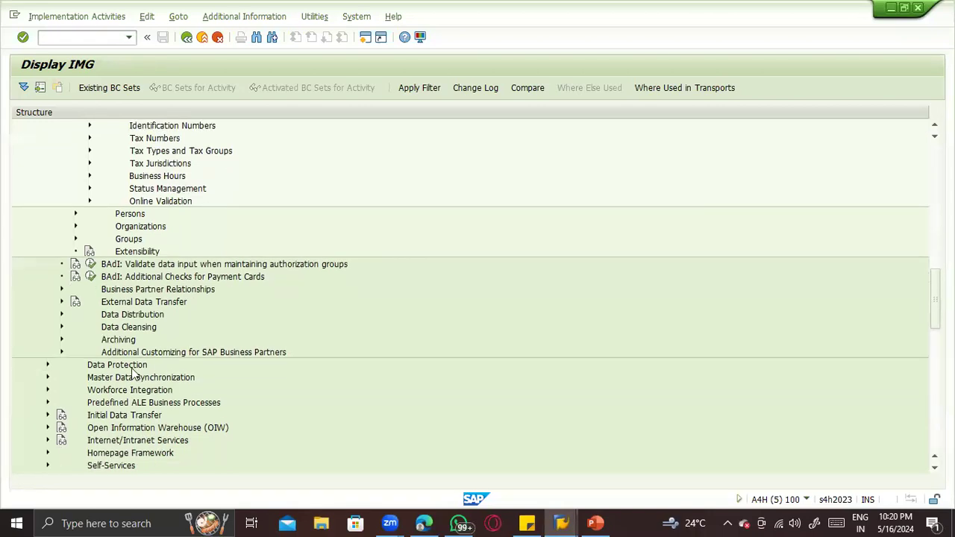
pyautogui.click(47, 378)
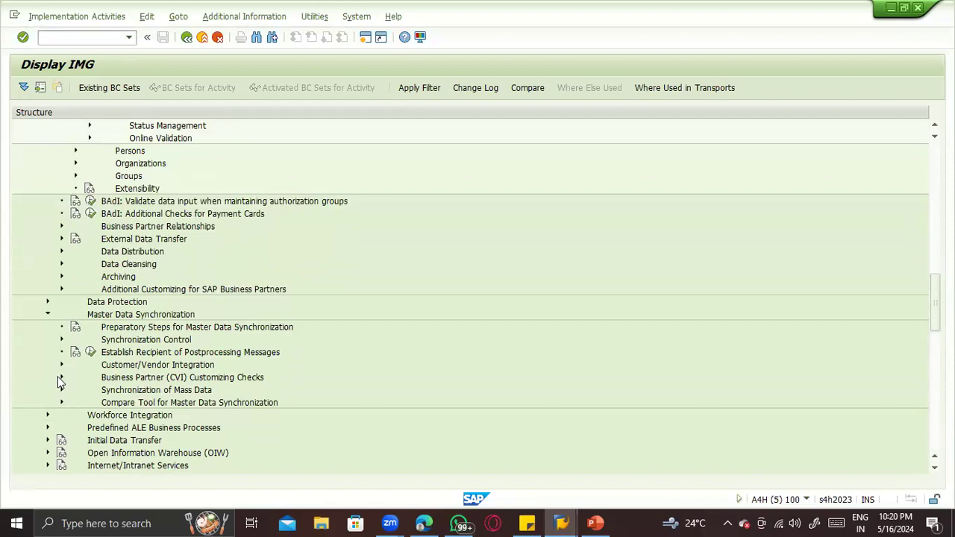
pyautogui.click(61, 377)
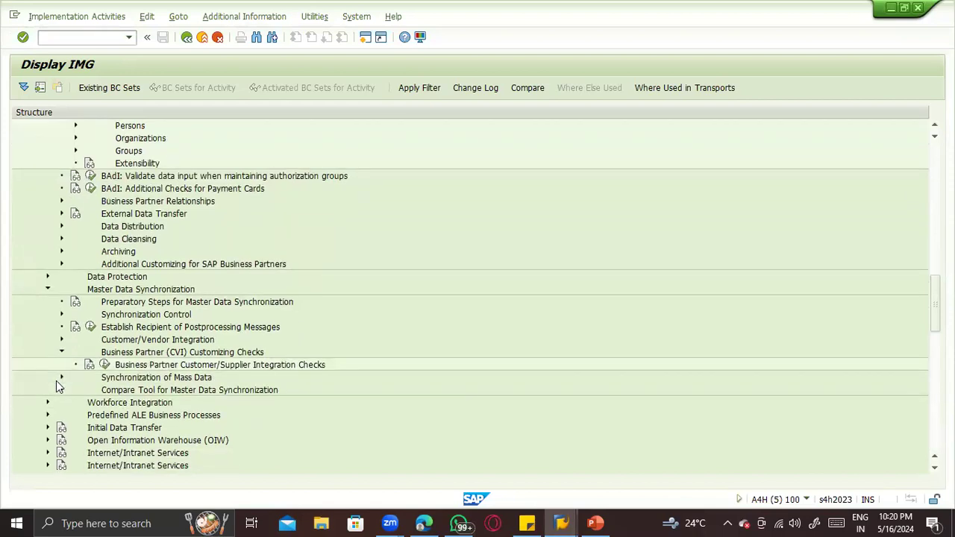
# Expand Customer/Vendor Integration, its Business Partner Settings and the Settings for Vendor Integration.
pyautogui.click(62, 326)
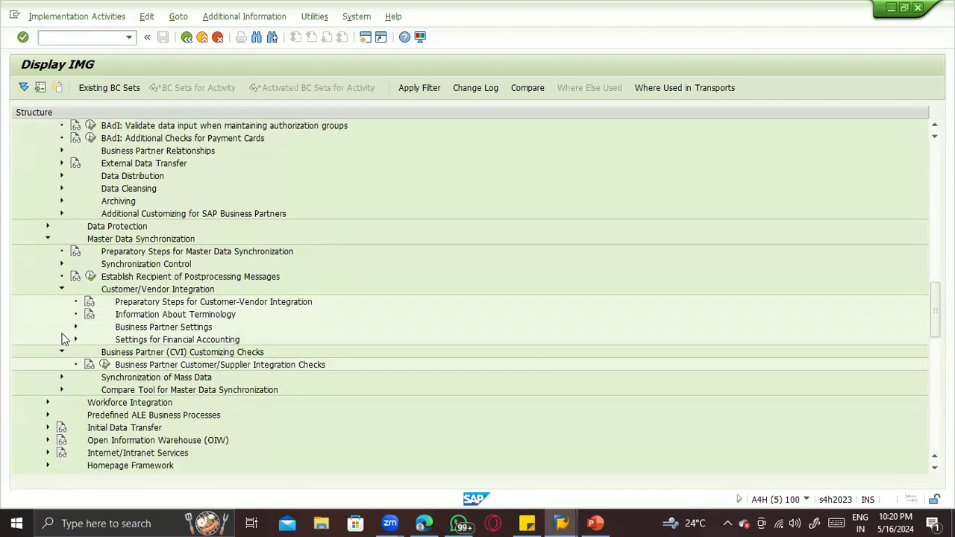
pyautogui.click(75, 327)
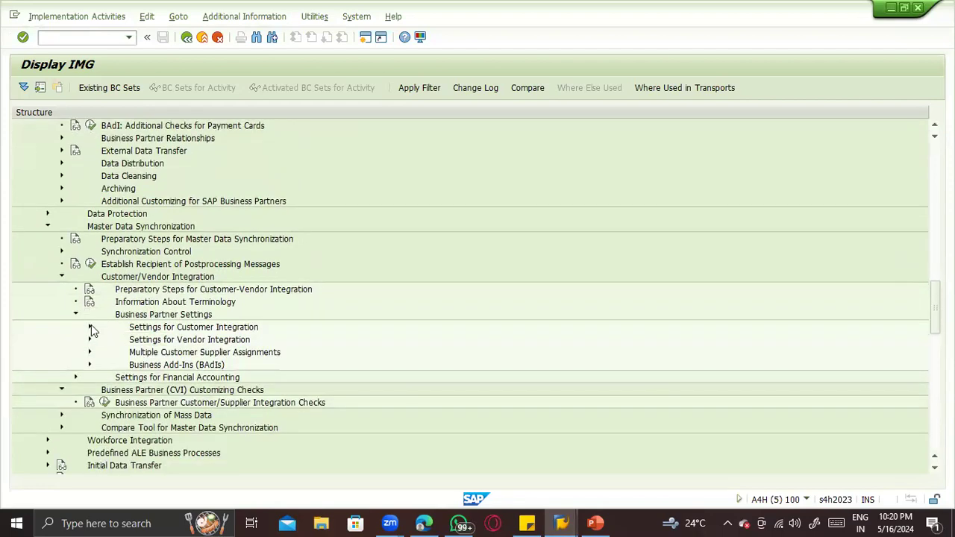
pyautogui.click(89, 340)
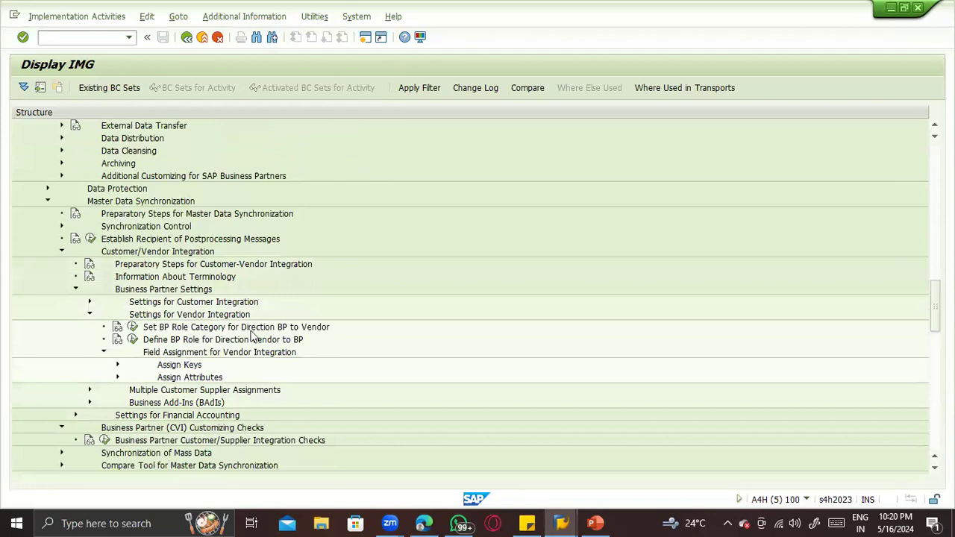
# View the Set BP Role Category for Direction BP to Vendor activity and return to the implementation guide.
pyautogui.click(251, 328)
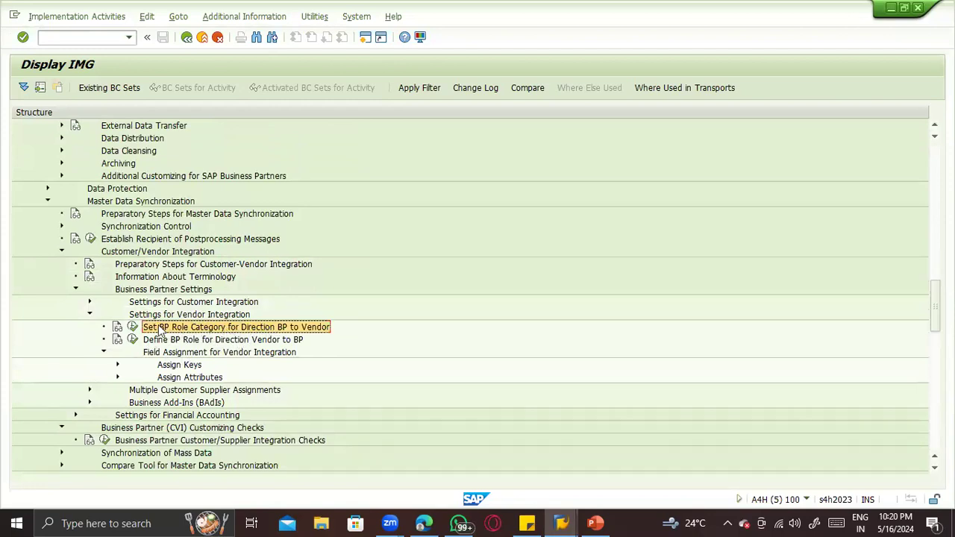
pyautogui.click(132, 328)
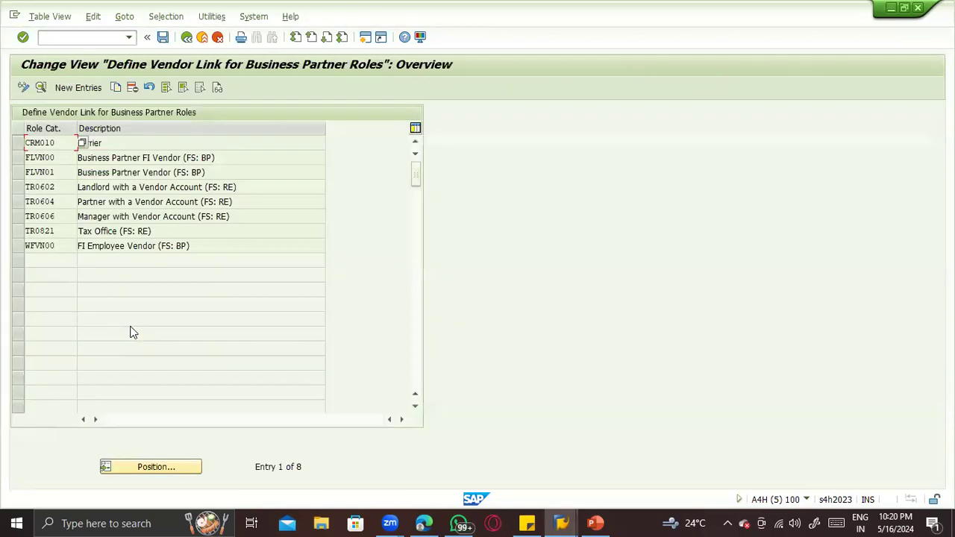
pyautogui.press('F3')
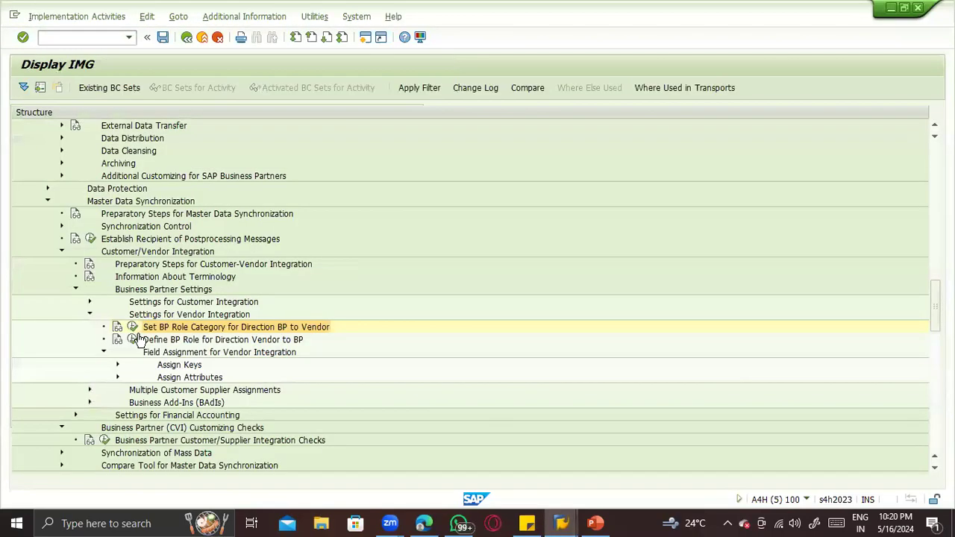
# Expand the Assign Keys and Assign Attributes nodes under Field Assignment for Vendor Integration.
pyautogui.click(117, 366)
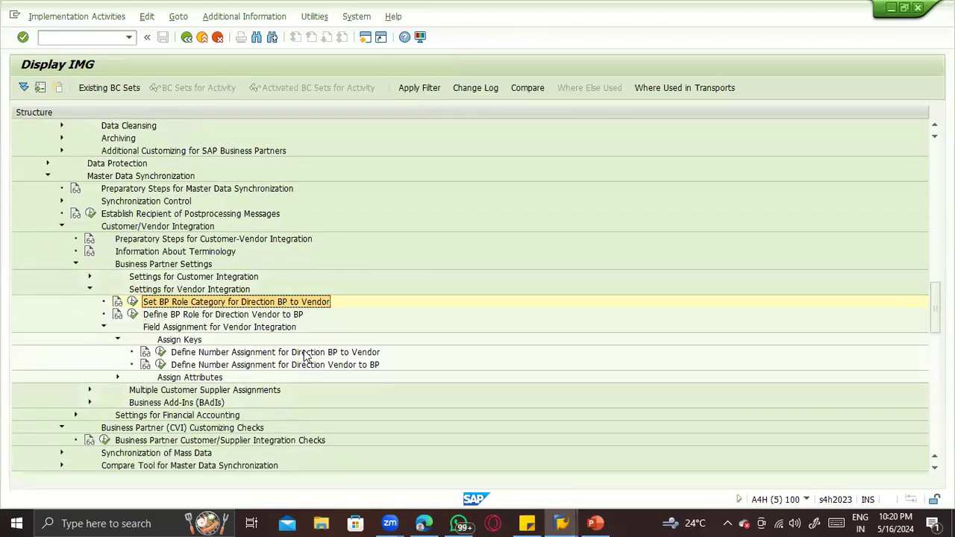
pyautogui.click(305, 354)
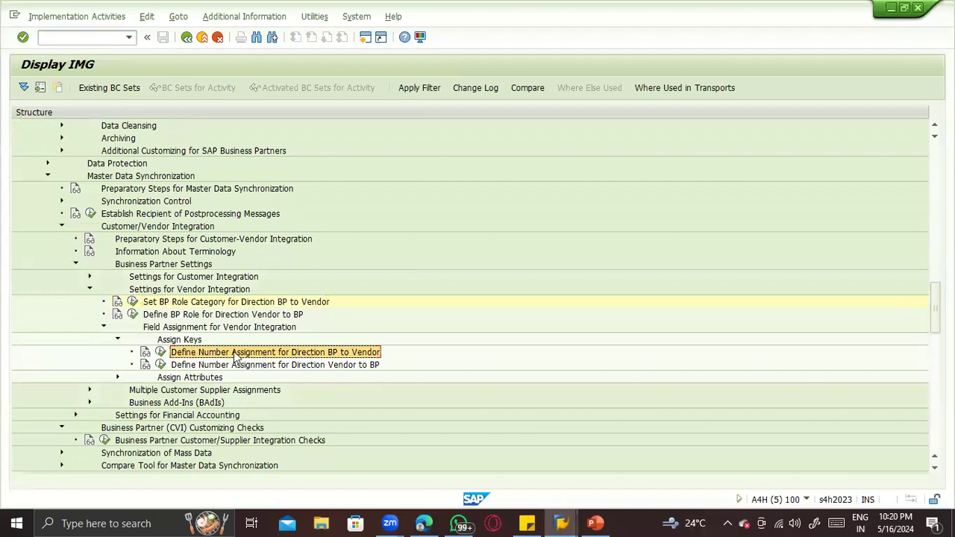
pyautogui.click(118, 377)
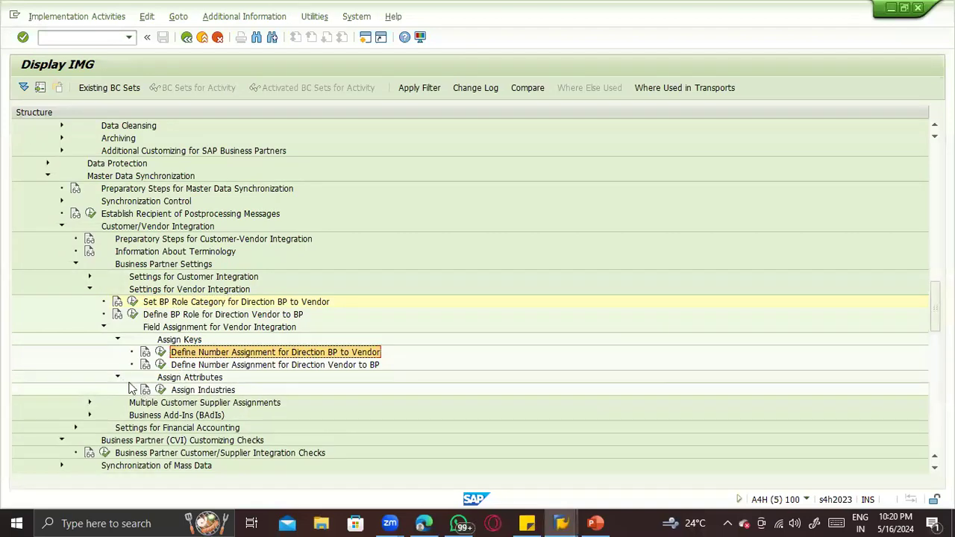
# View the Define Number Assignment for Direction BP to Vendor activity and return to the implementation guide.
pyautogui.click(159, 351)
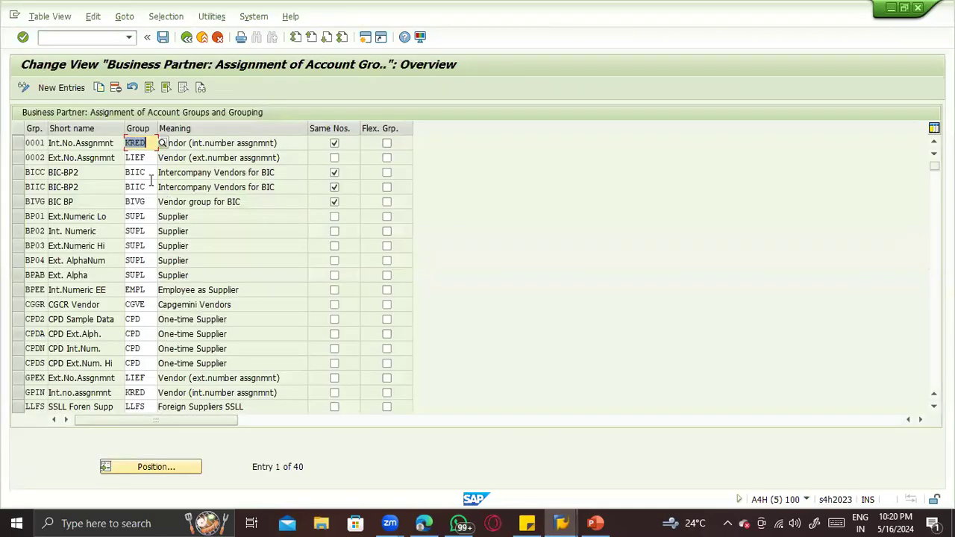
pyautogui.click(67, 185)
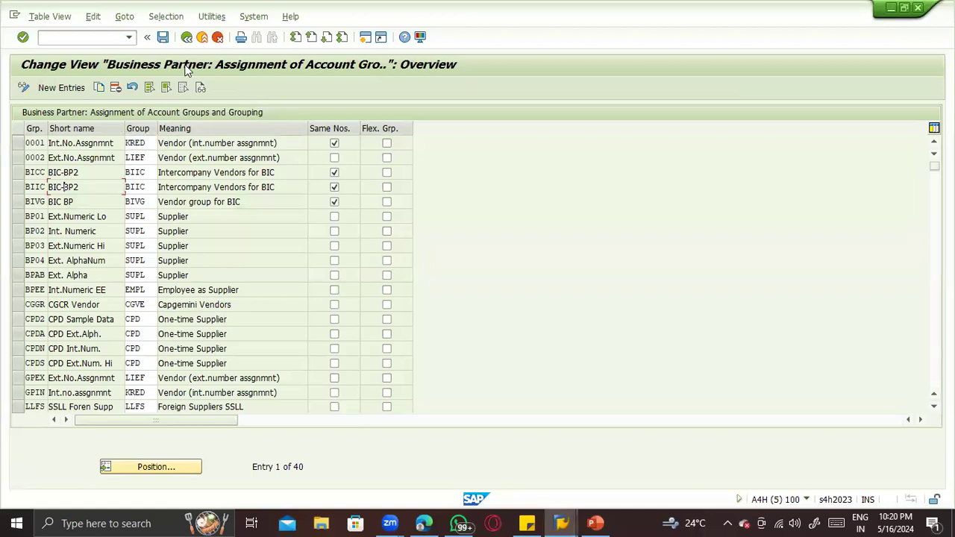
pyautogui.press('F3')
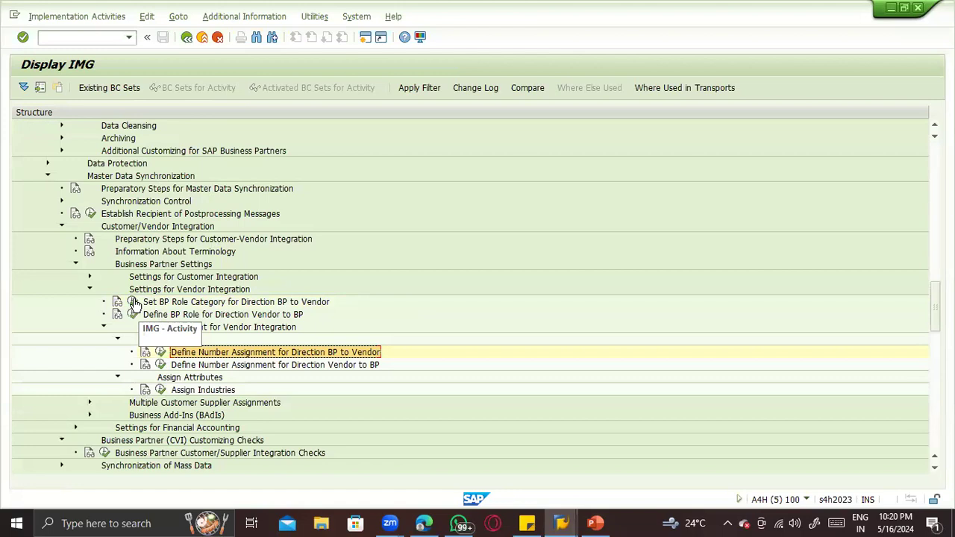
# View the vendor link details of role category FLVN00, recheck the BP to Vendor number assignment and return to the implementation guide.
pyautogui.click(133, 302)
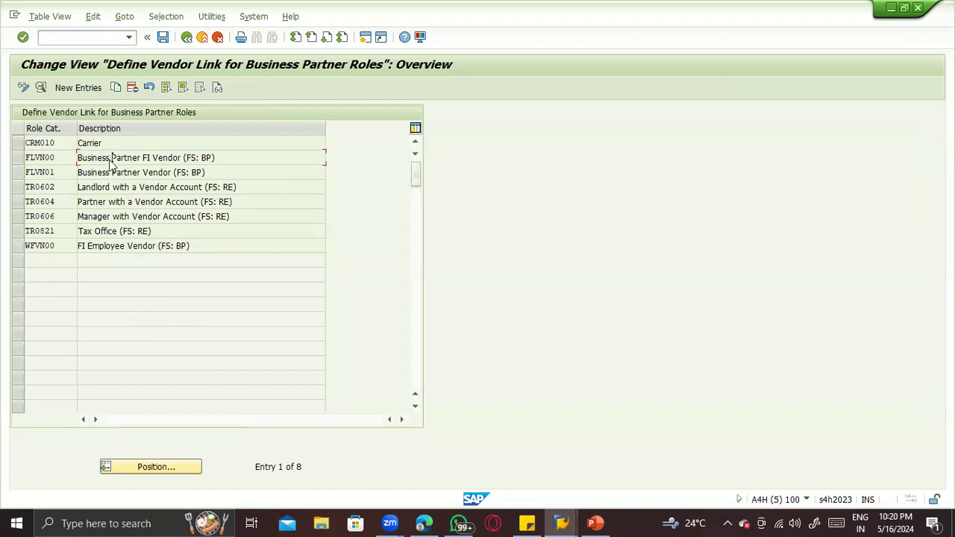
pyautogui.doubleClick(111, 158)
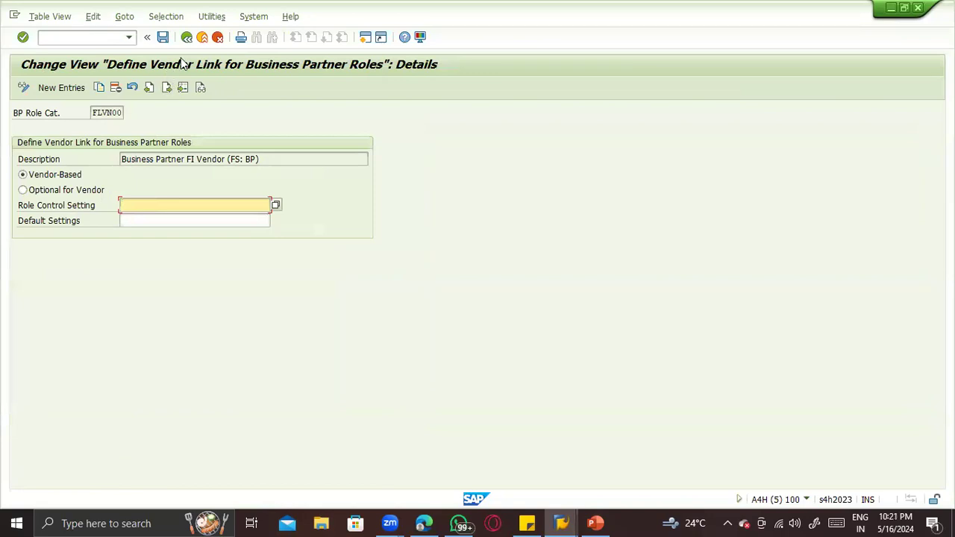
pyautogui.press('F3')
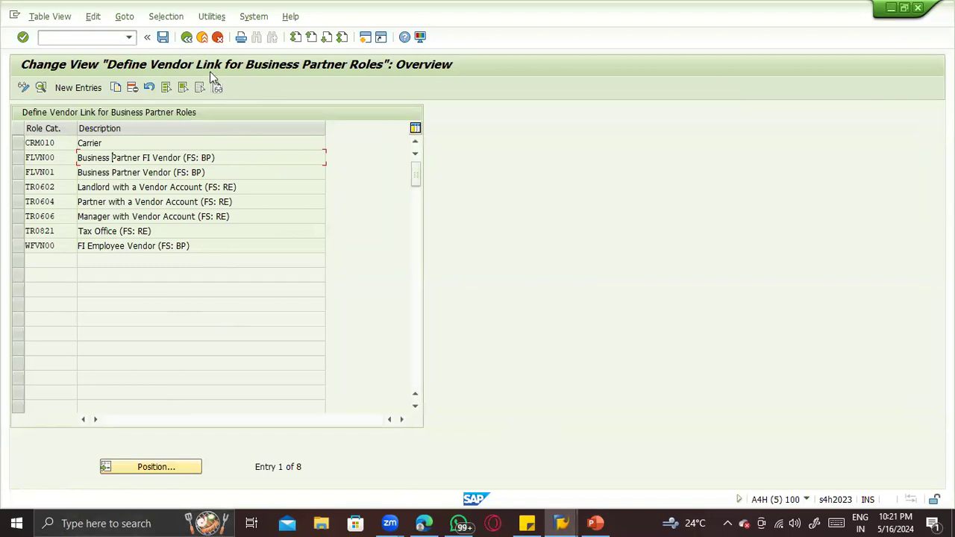
pyautogui.click(186, 37)
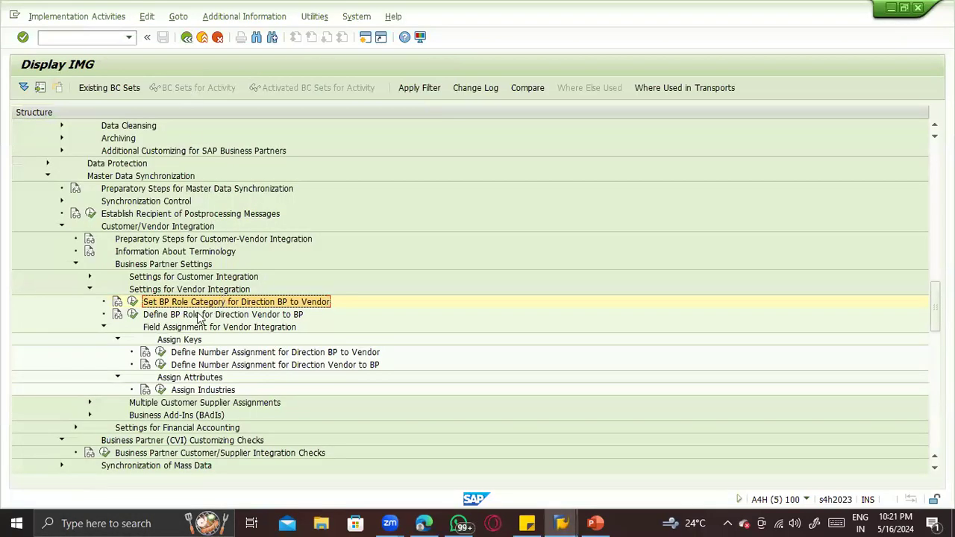
pyautogui.click(160, 352)
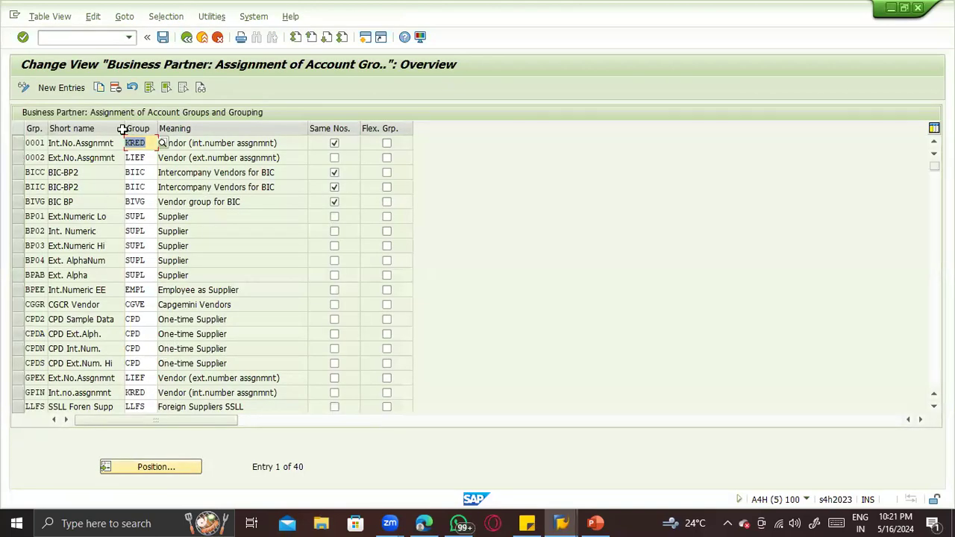
pyautogui.press('F3')
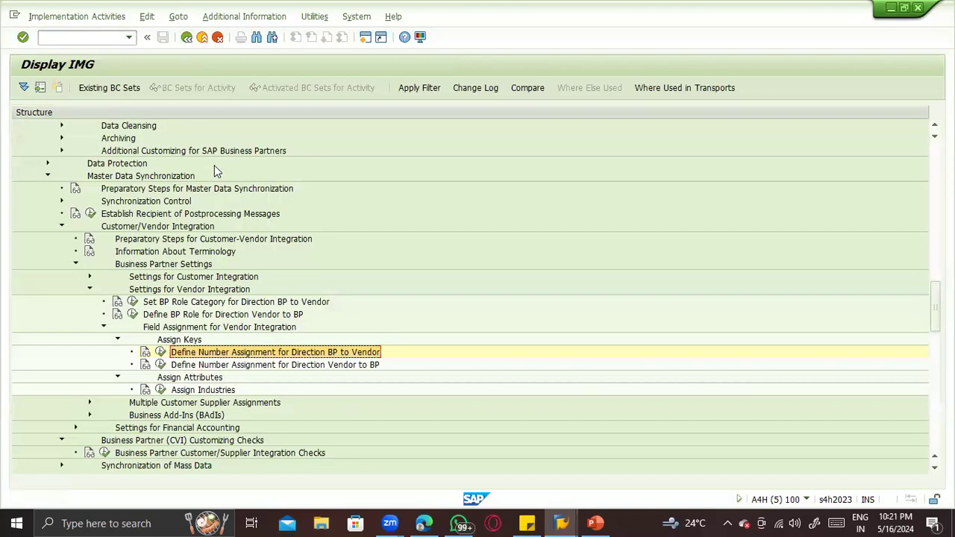
# Run the Define BP Roles activity under Business Partner Roles and examine the list of business partner roles.
pyautogui.scroll(6, 295, 290)
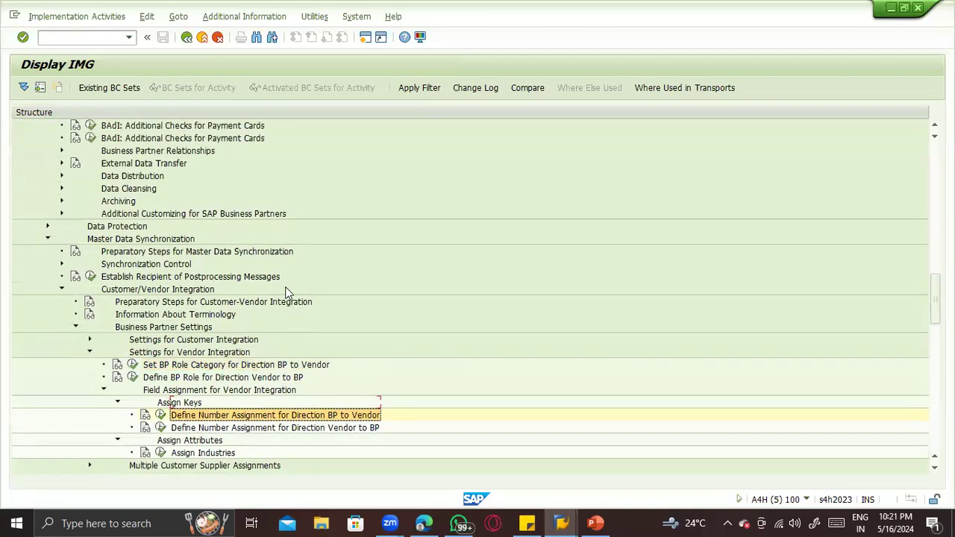
pyautogui.scroll(8, 290, 291)
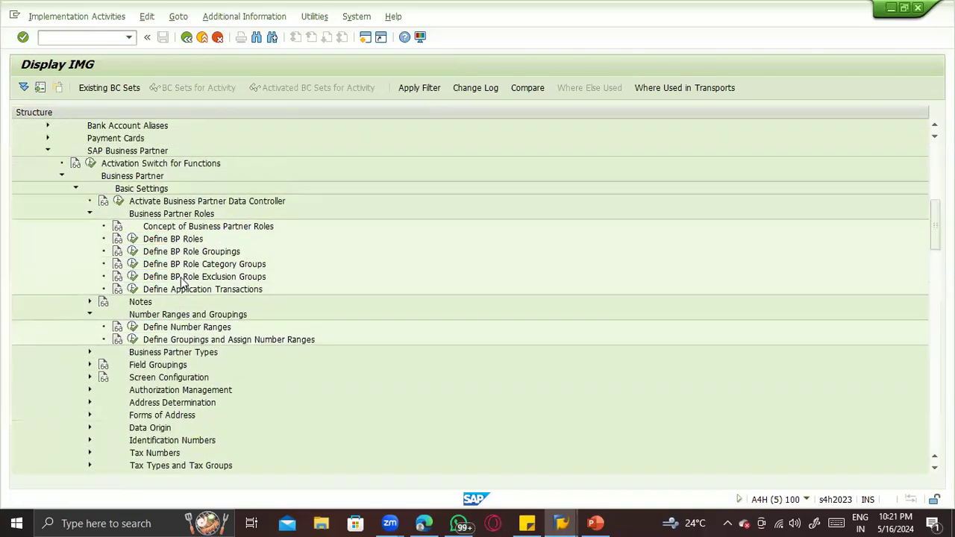
pyautogui.click(135, 240)
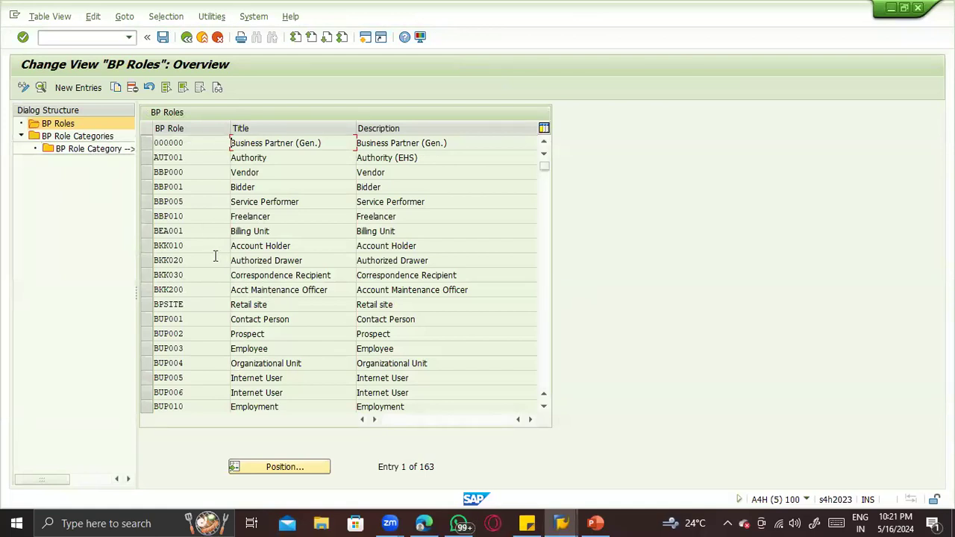
pyautogui.scroll(-1, 186, 258)
pyautogui.scroll(-7, 211, 281)
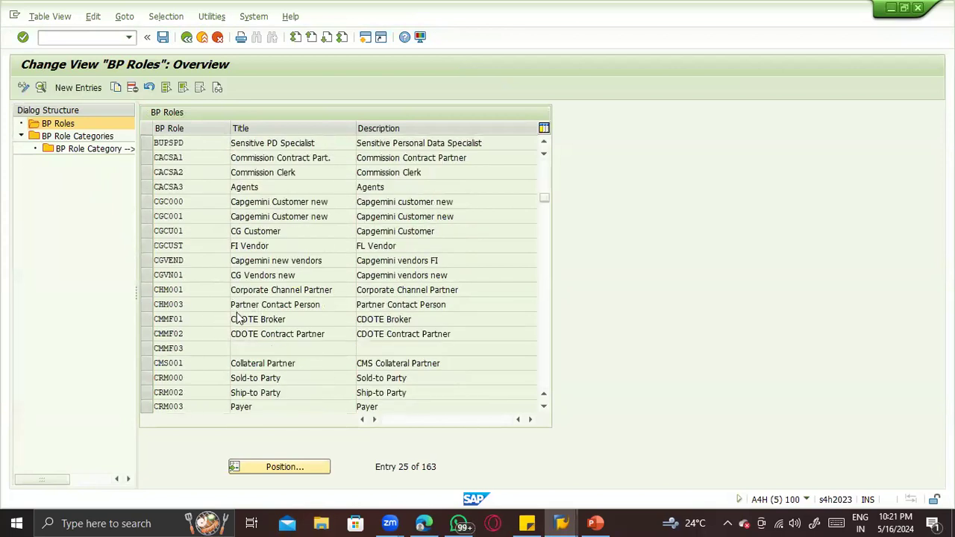
pyautogui.scroll(1, 242, 312)
pyautogui.scroll(7, 242, 309)
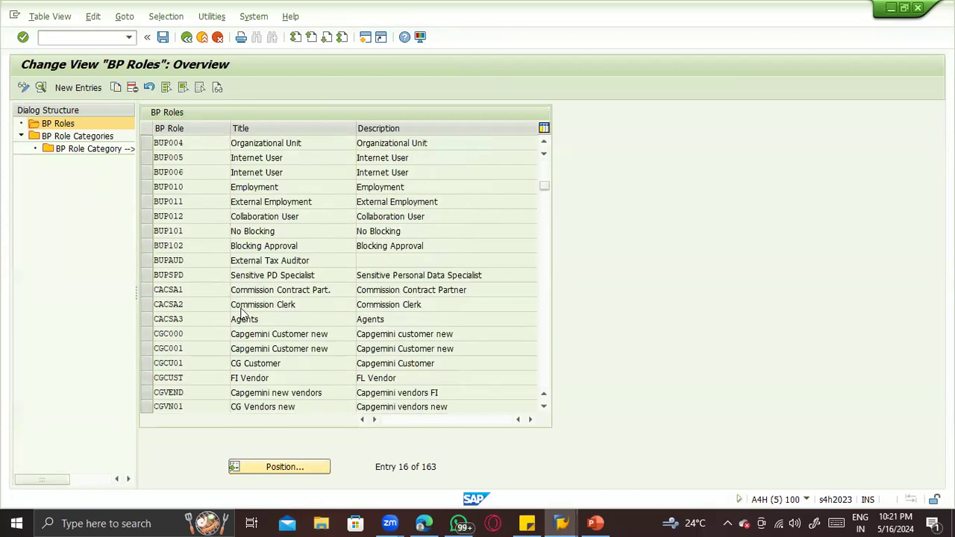
pyautogui.scroll(-12, 242, 312)
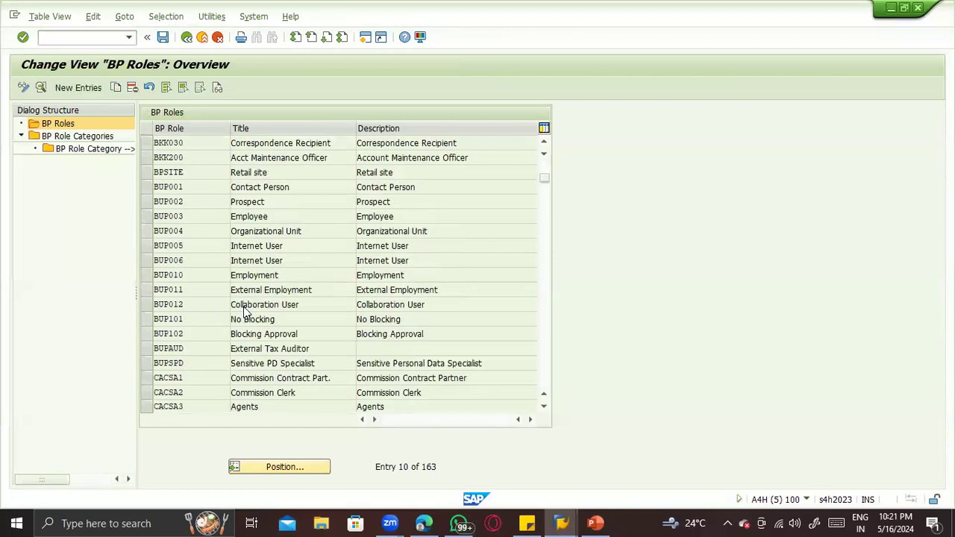
pyautogui.scroll(-4, 247, 311)
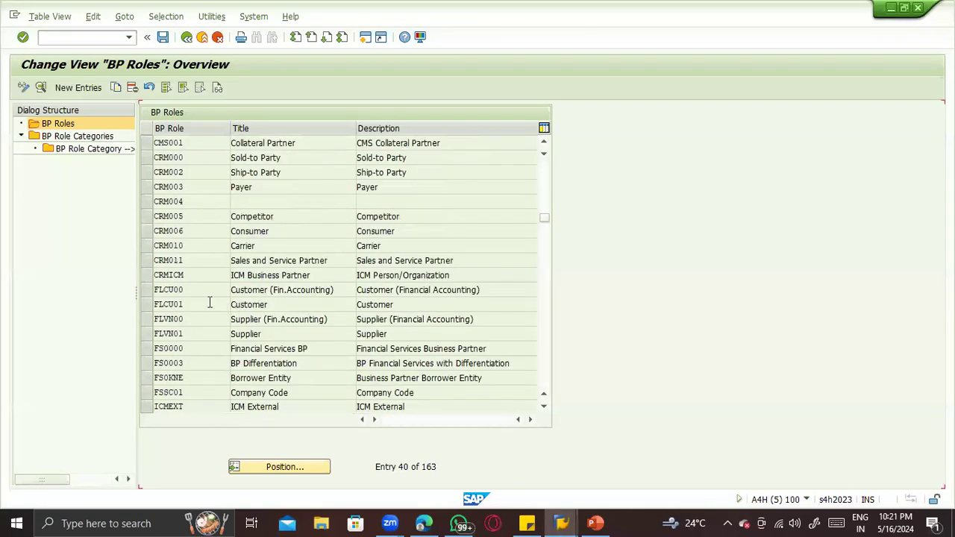
# Select the FLCU00 Customer (Fin.Accounting) role in the BP roles list.
pyautogui.scroll(1, 150, 162)
pyautogui.click(148, 158)
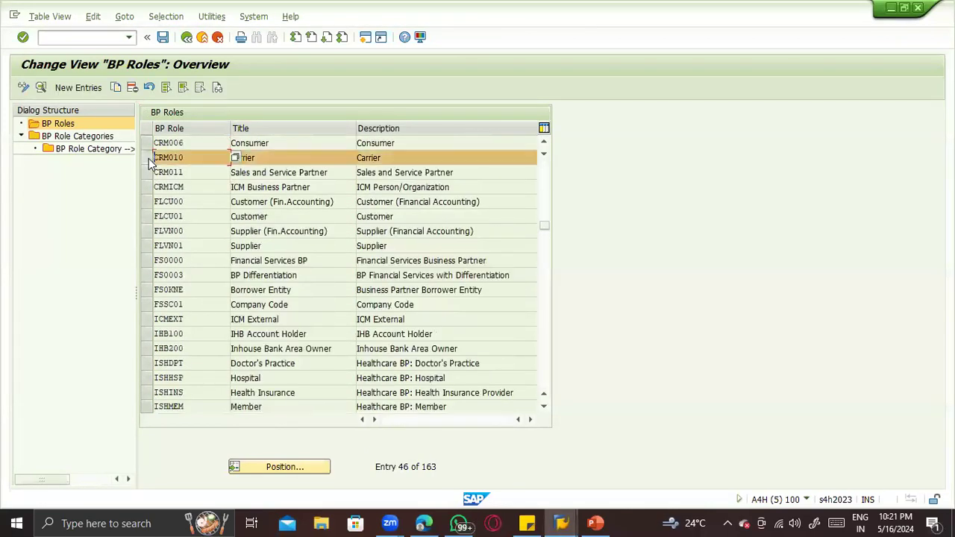
pyautogui.click(146, 158)
pyautogui.click(150, 160)
pyautogui.click(150, 160)
pyautogui.click(150, 205)
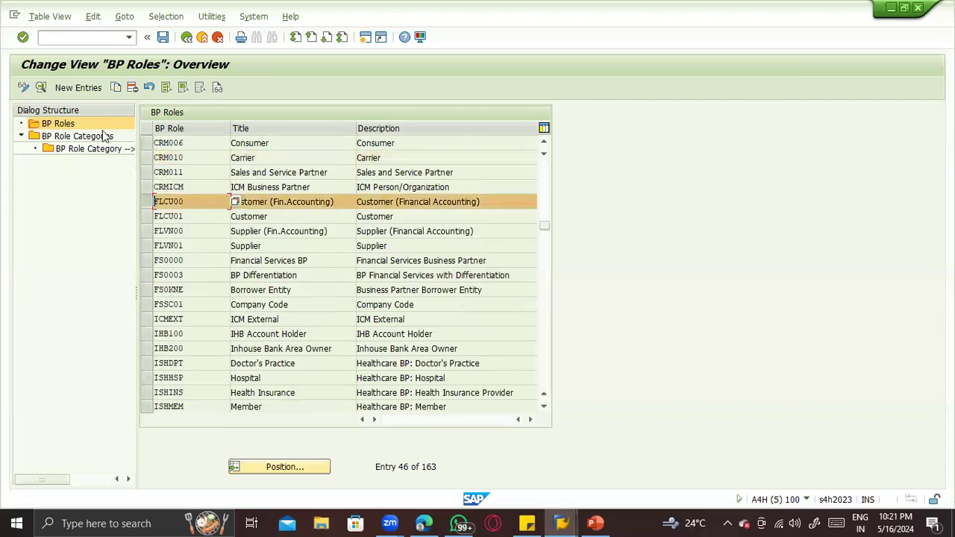
# Show the BP role categories and open the details of the FLCU00 FI Customer category.
pyautogui.doubleClick(94, 137)
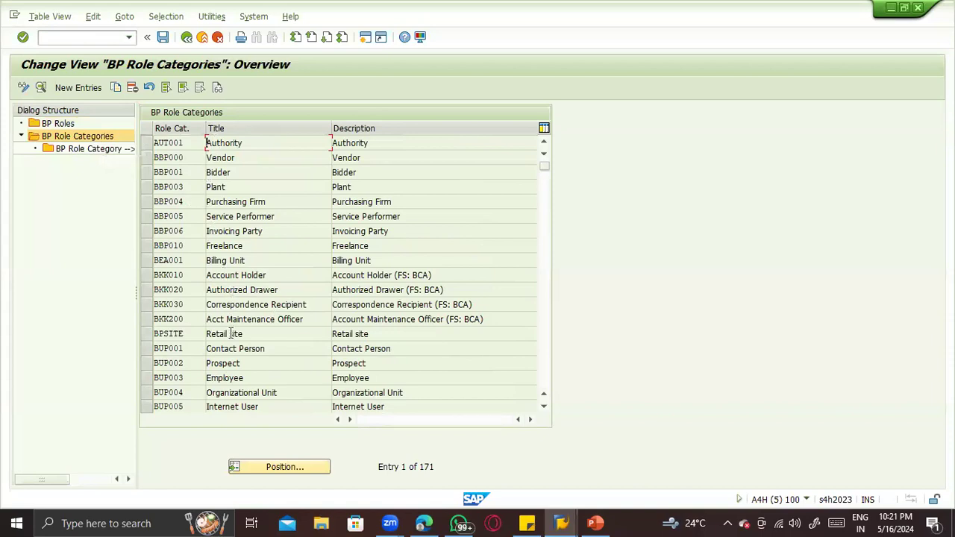
pyautogui.scroll(-1, 246, 320)
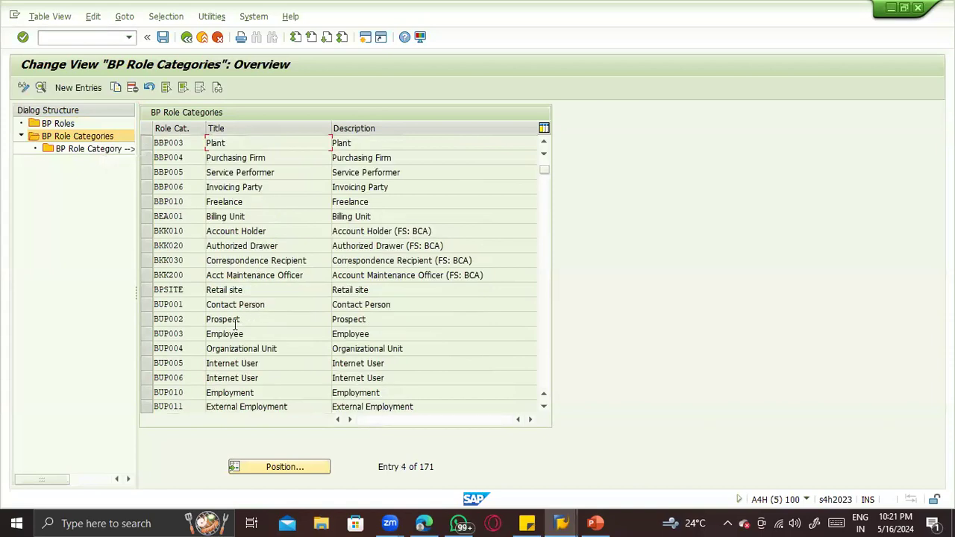
pyautogui.scroll(-3, 233, 340)
pyautogui.scroll(-9, 231, 342)
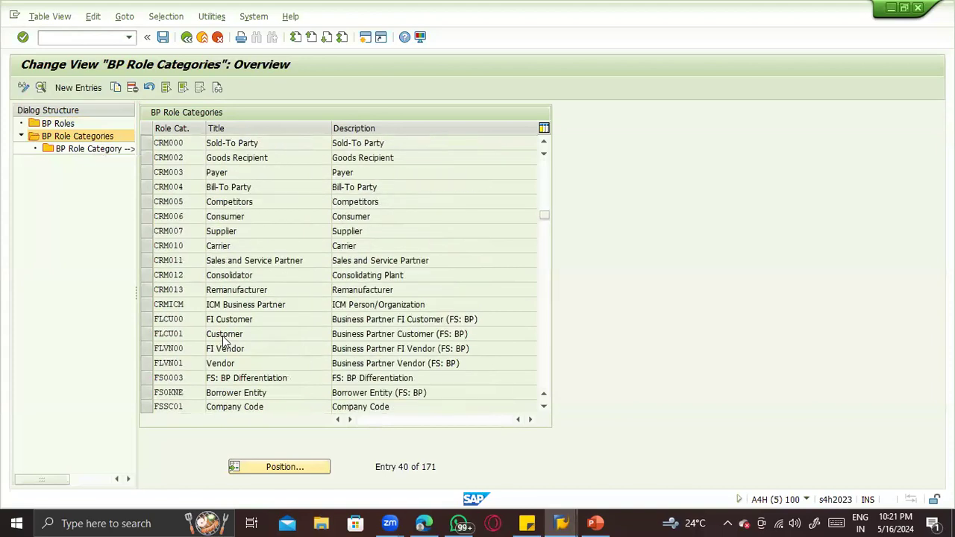
pyautogui.scroll(-1, 224, 336)
pyautogui.doubleClick(222, 275)
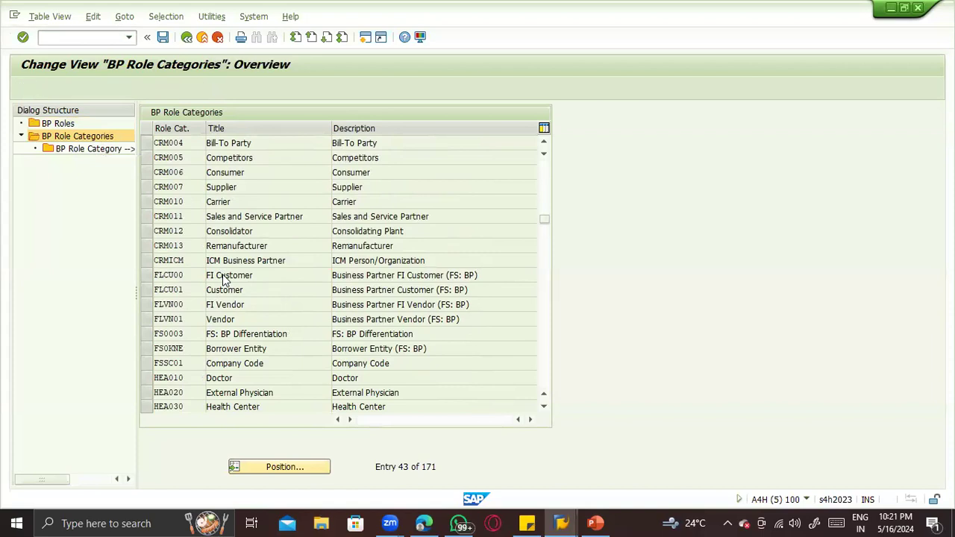
# View the business transactions and possible partner categories of role category FLCU00, and return to the implementation guide.
pyautogui.doubleClick(81, 150)
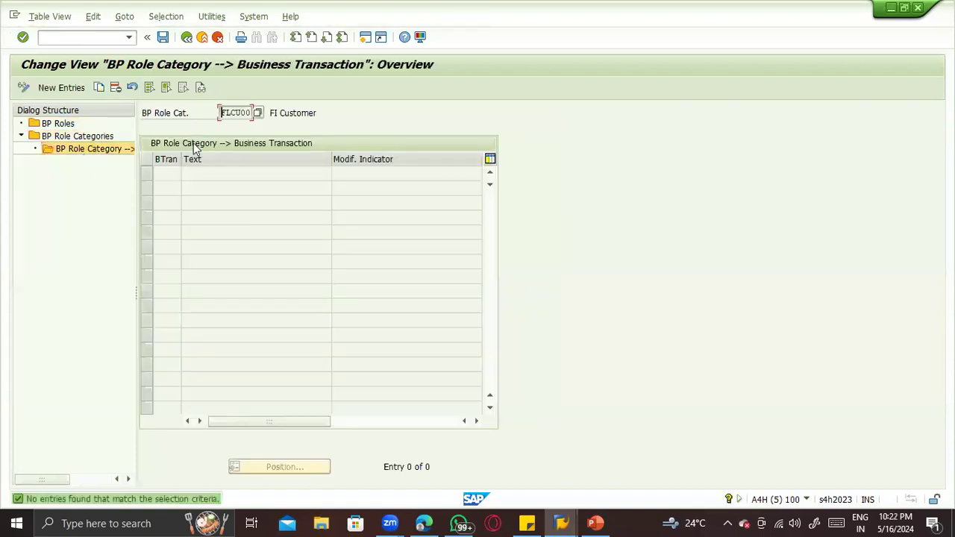
pyautogui.click(91, 137)
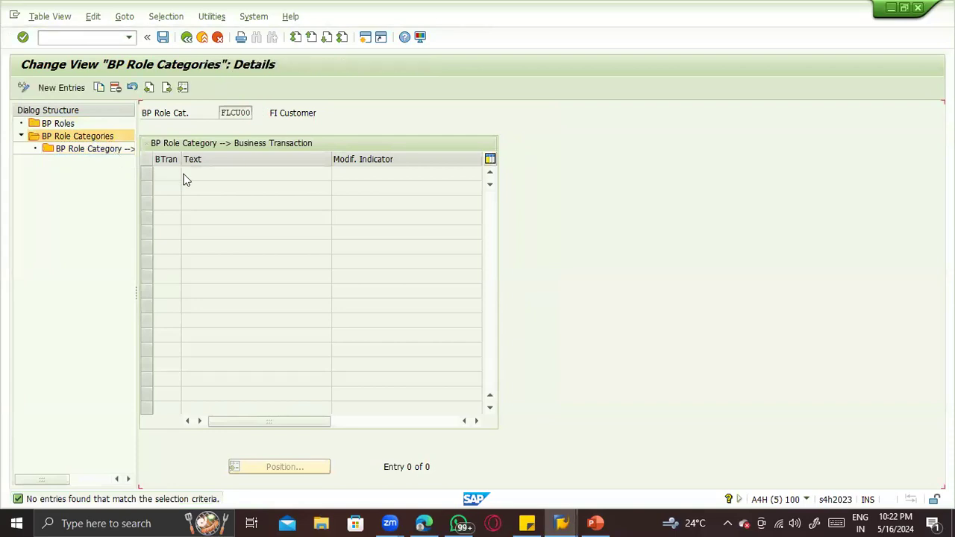
pyautogui.click(191, 237)
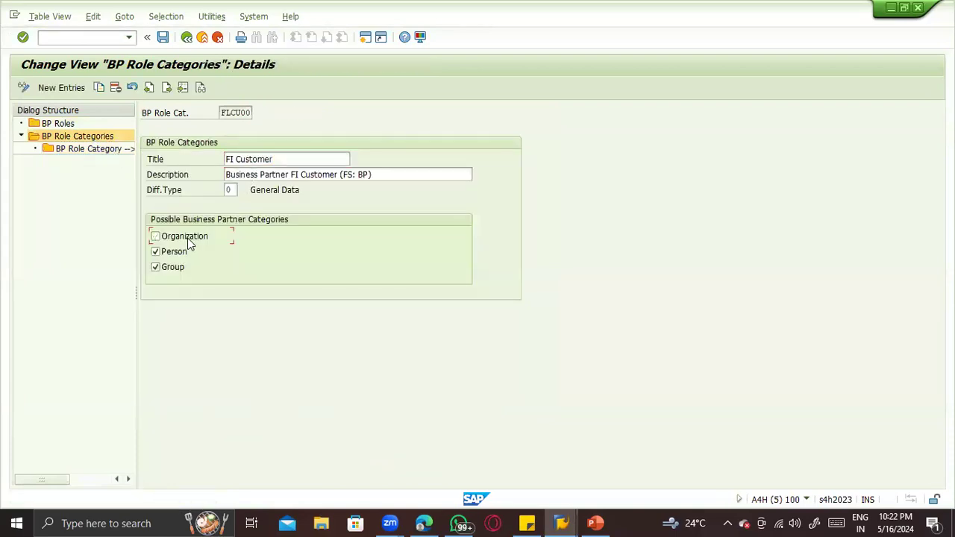
pyautogui.click(187, 36)
pyautogui.click(186, 36)
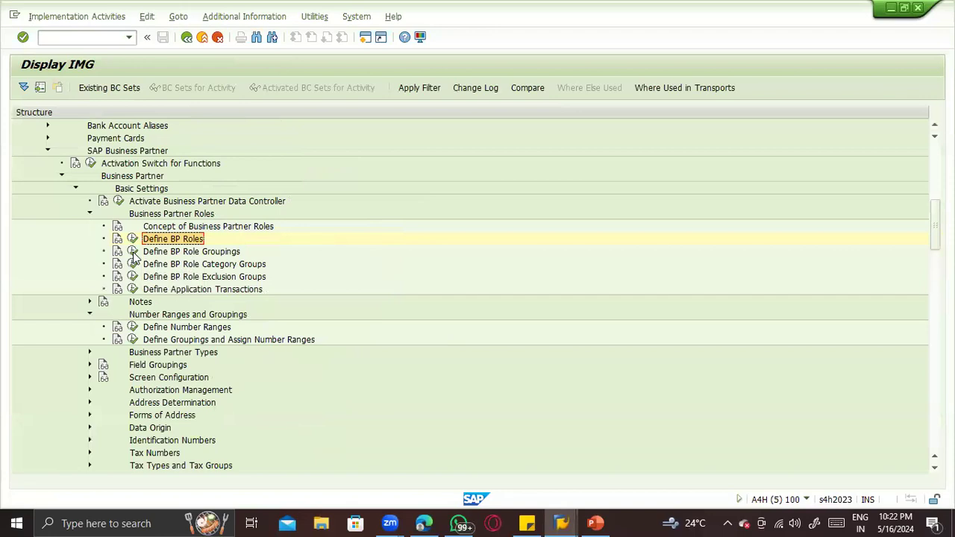
# View role grouping BKK002's details and assigned roles, check the BP role grouping categories and return to the BP Role Groupings overview.
pyautogui.click(133, 253)
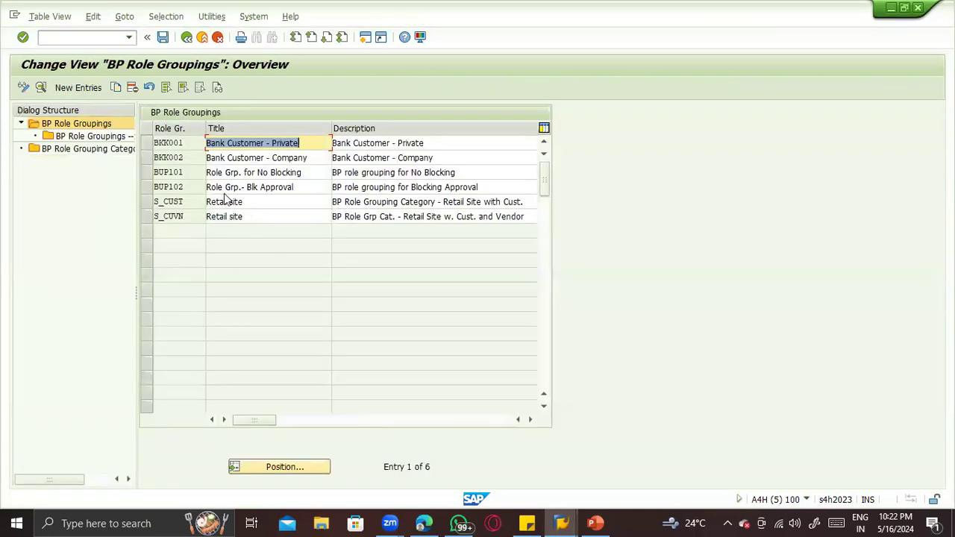
pyautogui.doubleClick(172, 157)
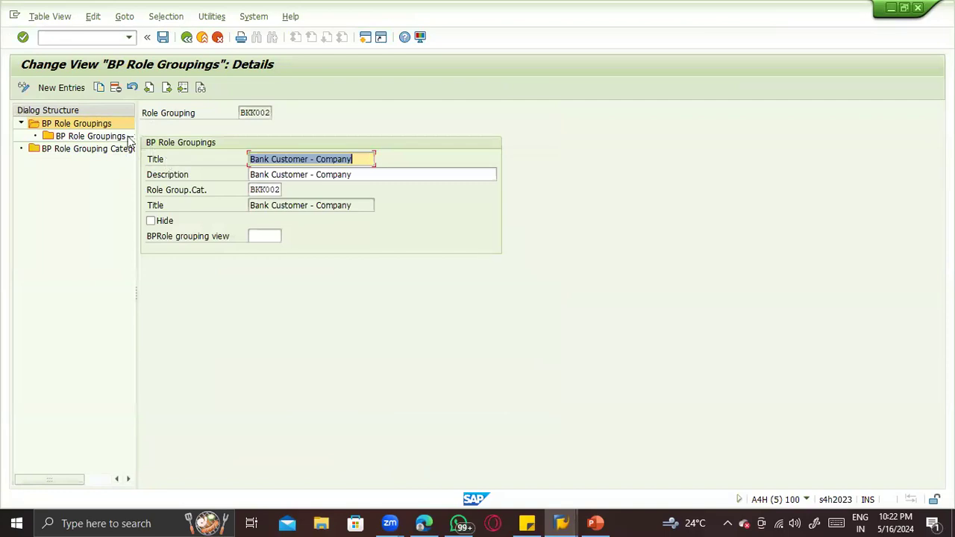
pyautogui.doubleClick(71, 137)
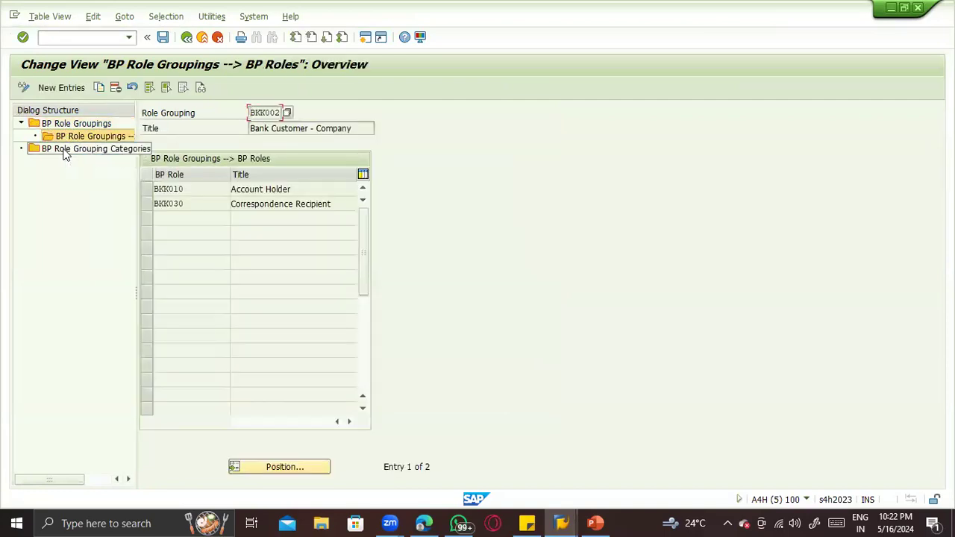
pyautogui.doubleClick(64, 151)
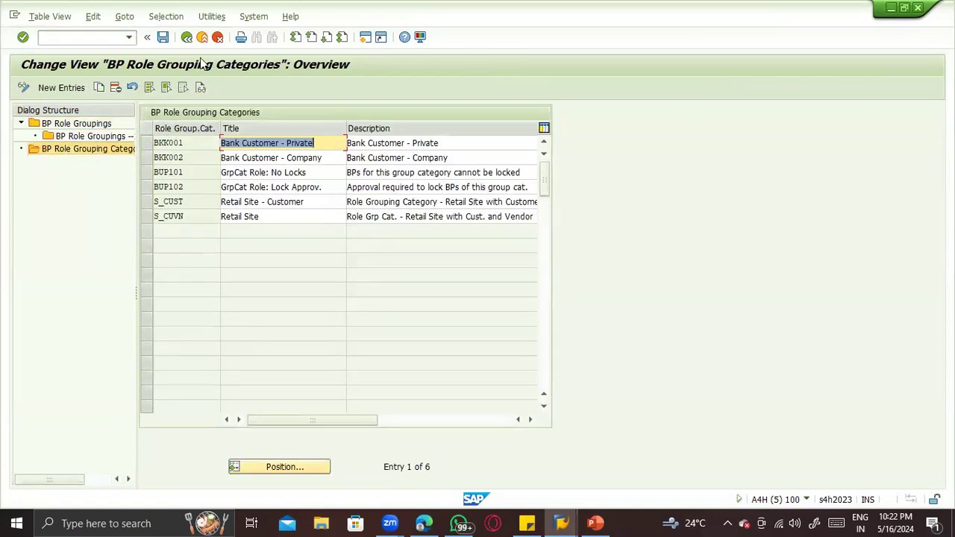
pyautogui.click(186, 37)
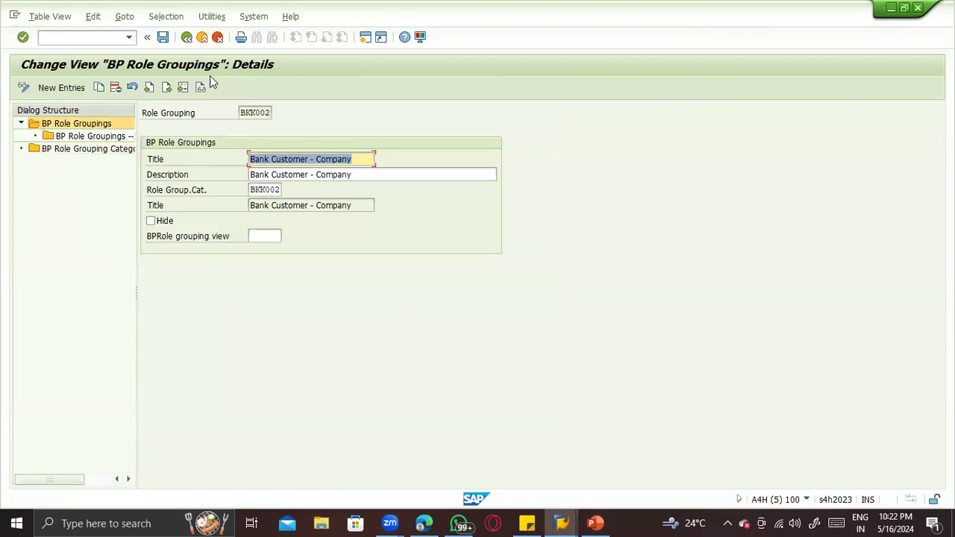
pyautogui.press('F3')
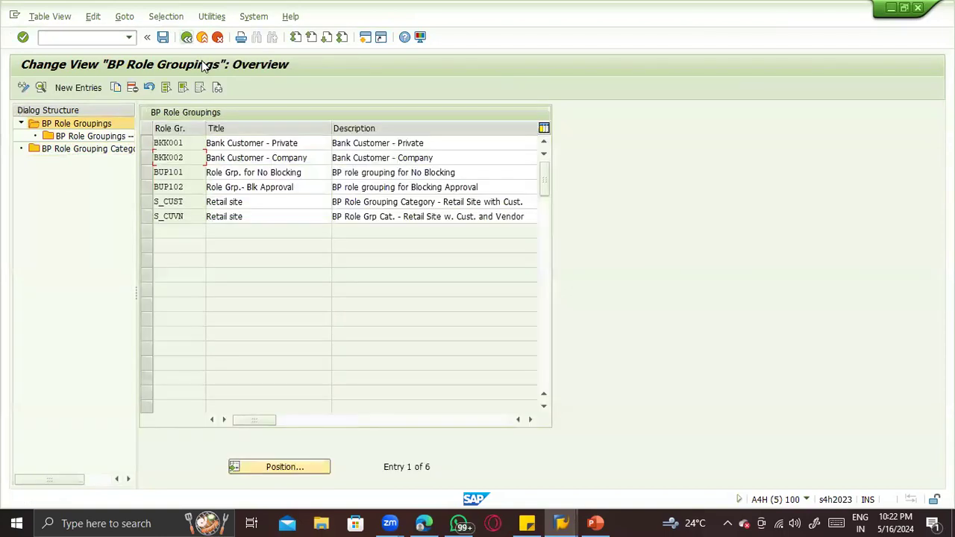
# View the BP role grouping categories and their assigned role categories under Define BP Role Category Groups, and return to the implementation guide.
pyautogui.press('F3')
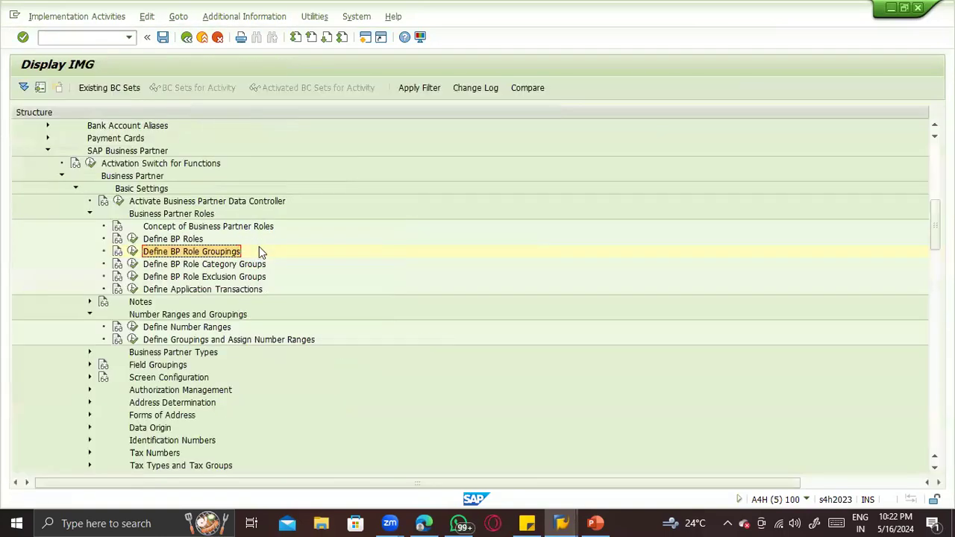
pyautogui.click(134, 263)
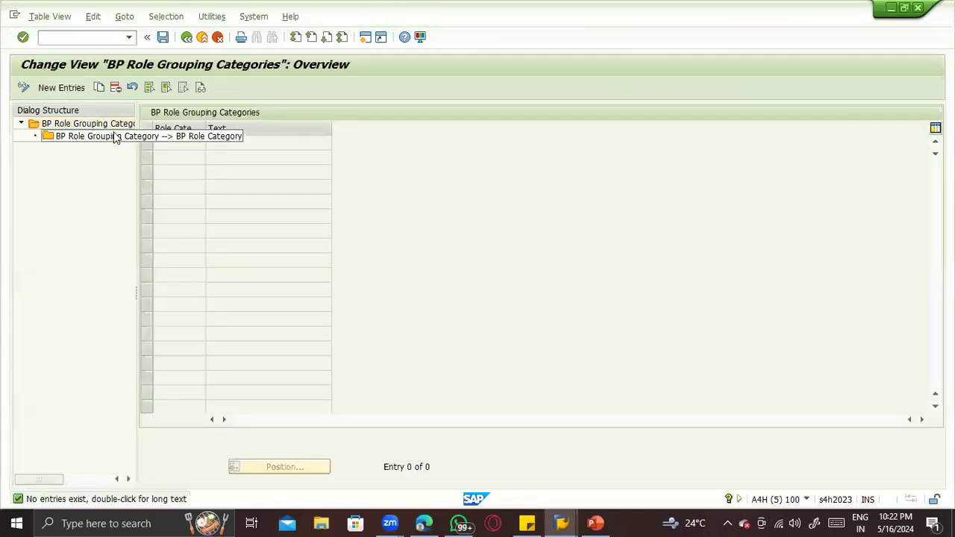
pyautogui.doubleClick(115, 138)
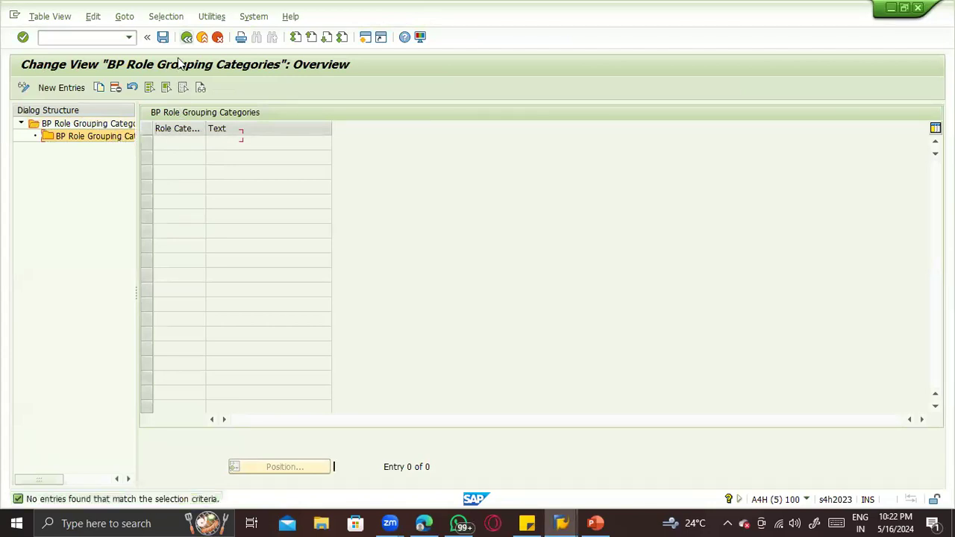
pyautogui.click(187, 37)
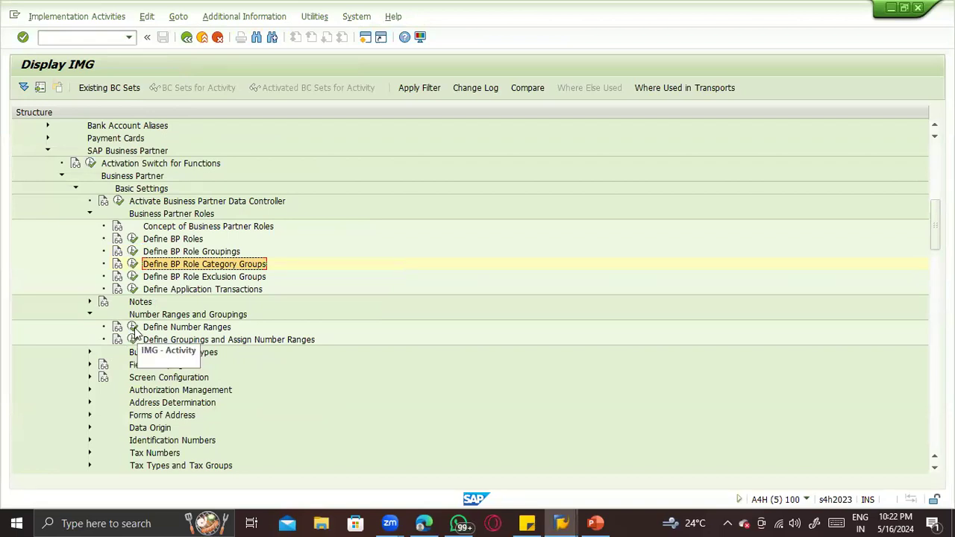
# View the BP groupings and their number range assignments, and return to the implementation guide.
pyautogui.click(134, 329)
pyautogui.click(133, 339)
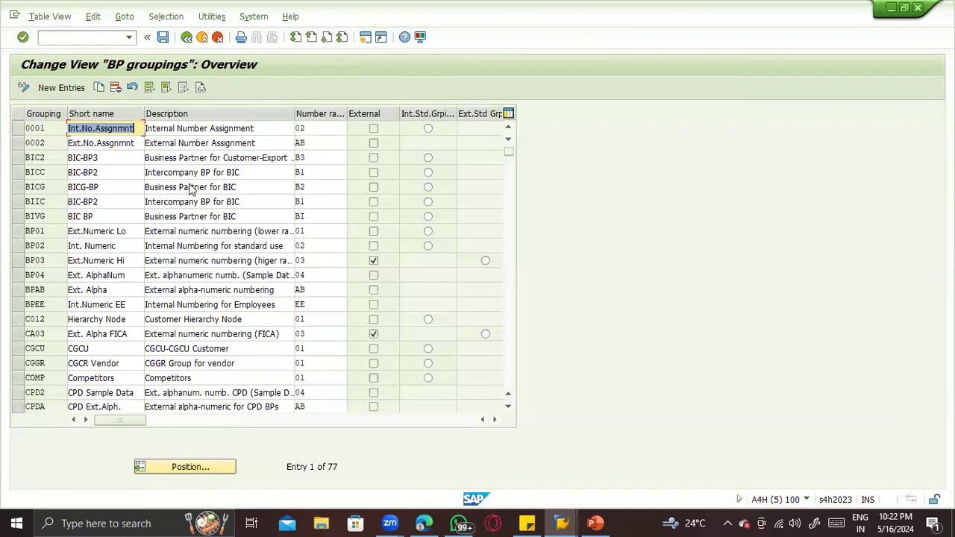
pyautogui.click(187, 37)
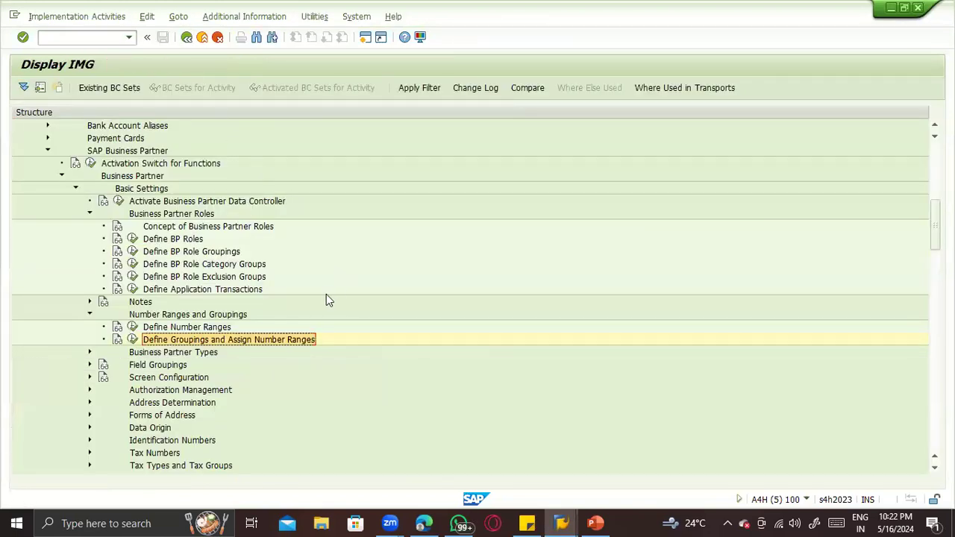
# View the BP roles under Configure Field Attributes for Each Role Category (0001-3500) in Field Groupings, and return to the implementation guide.
pyautogui.click(88, 365)
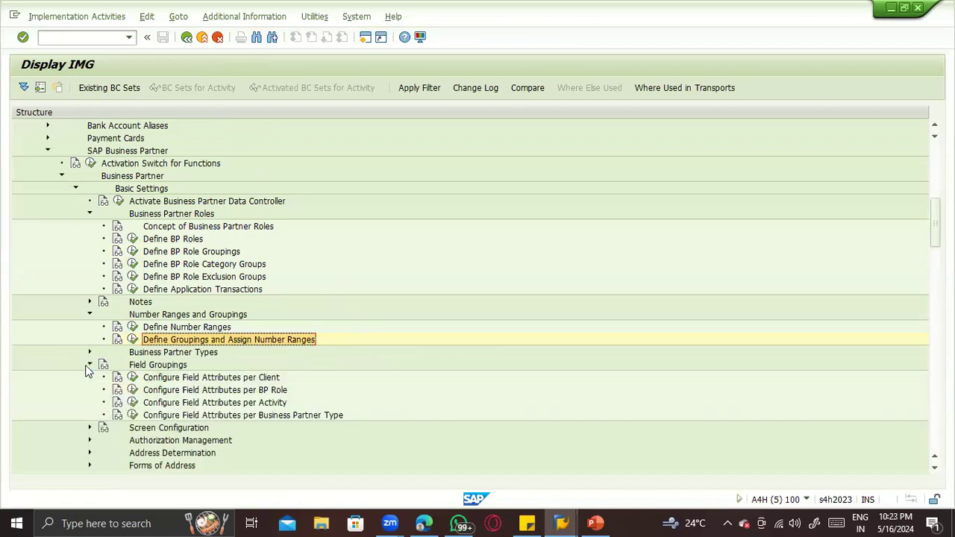
pyautogui.click(134, 390)
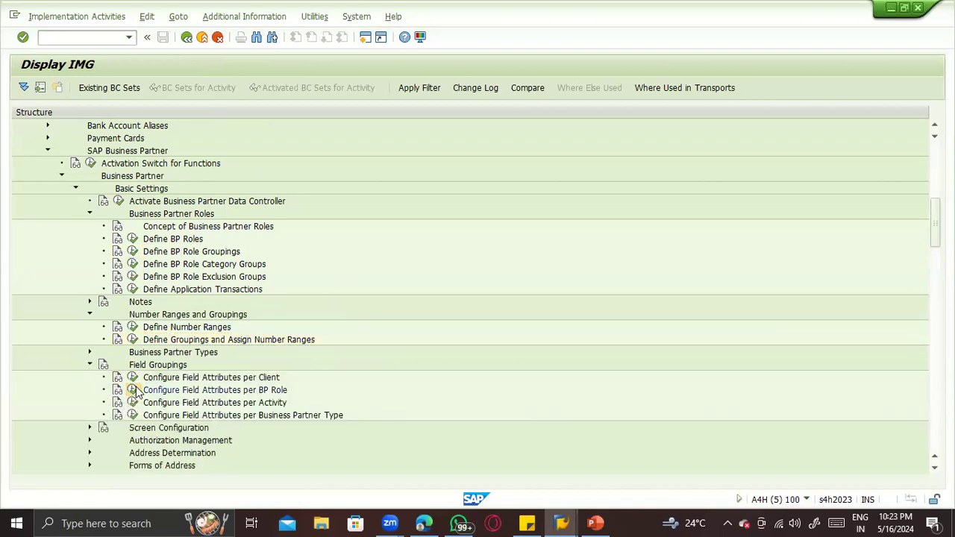
pyautogui.doubleClick(162, 164)
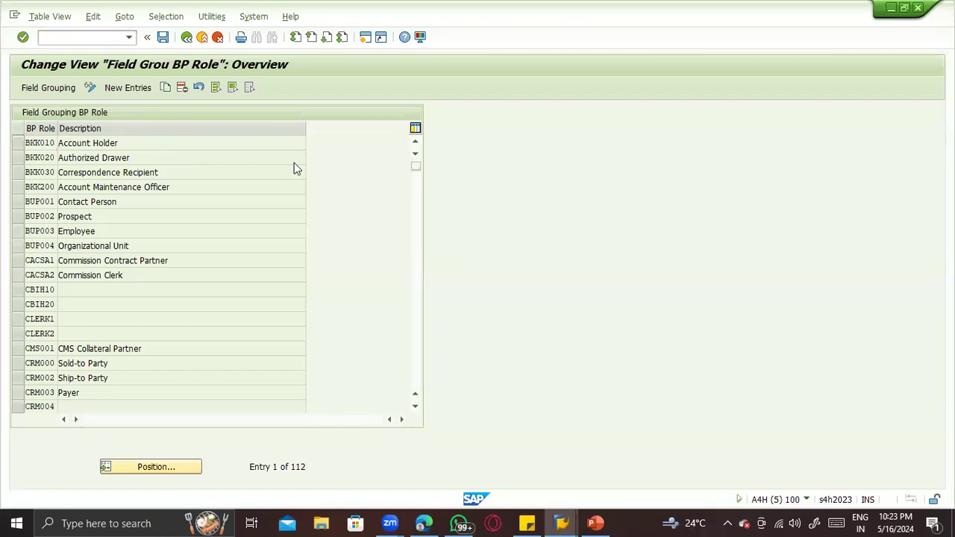
pyautogui.press('F3')
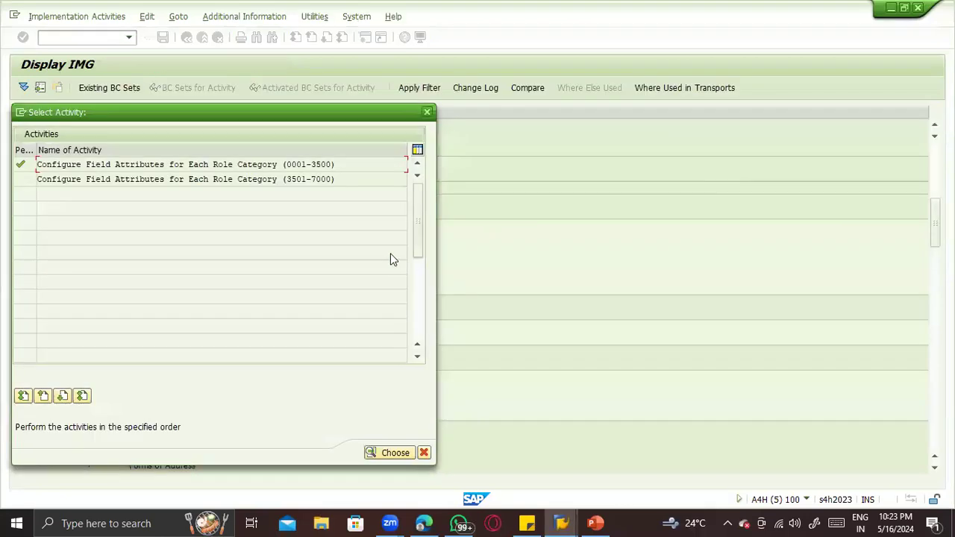
pyautogui.press('Escape')
# Under Master Data Synchronization, expand the Compare Tool for Master Data Synchronization and the Settings for Customer Integration.
pyautogui.scroll(-2, 265, 314)
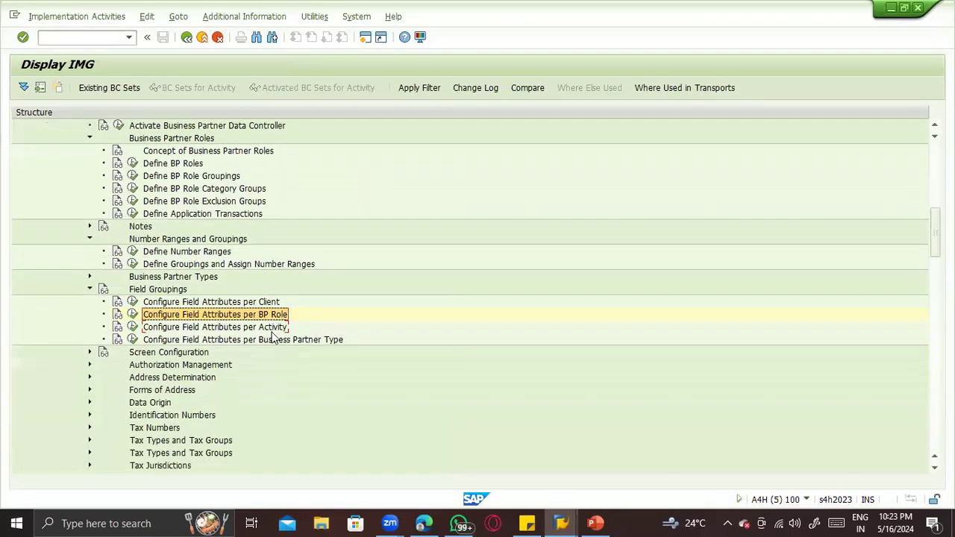
pyautogui.scroll(-3, 261, 358)
pyautogui.scroll(-2, 198, 373)
pyautogui.scroll(-3, 269, 359)
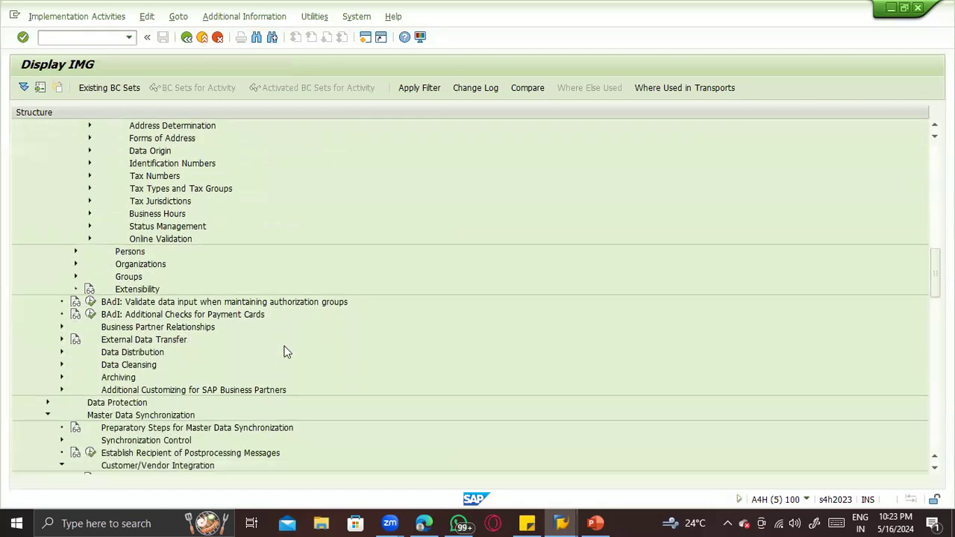
pyautogui.scroll(-2, 289, 352)
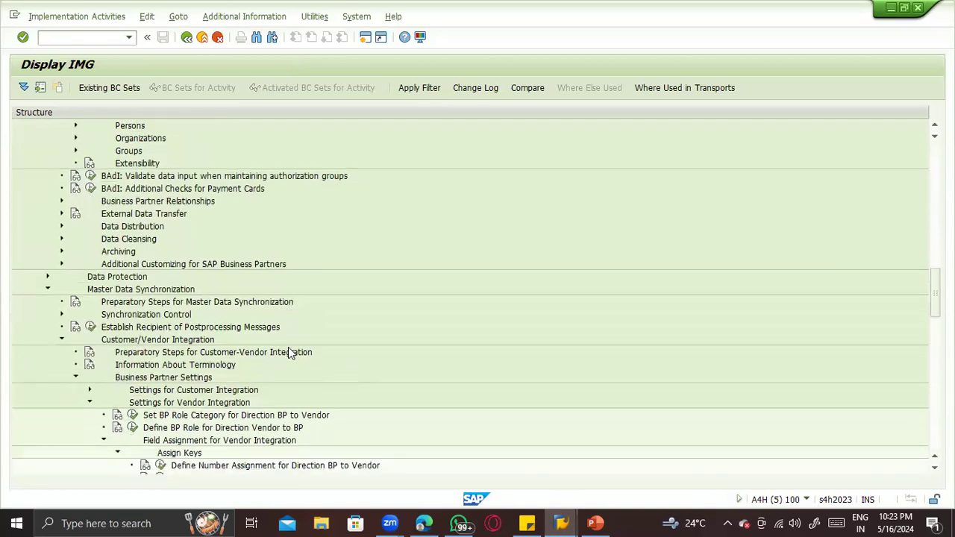
pyautogui.scroll(-2, 287, 361)
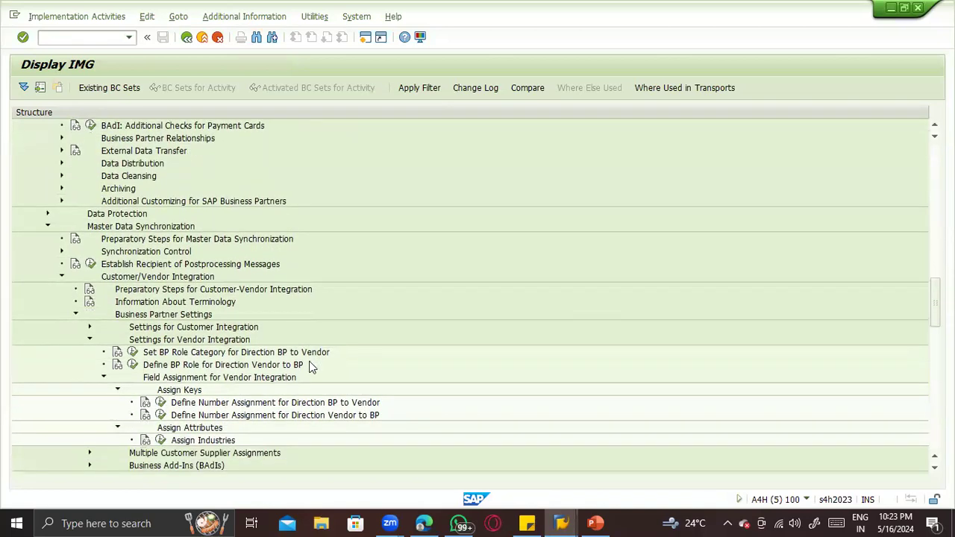
pyautogui.scroll(-2, 312, 372)
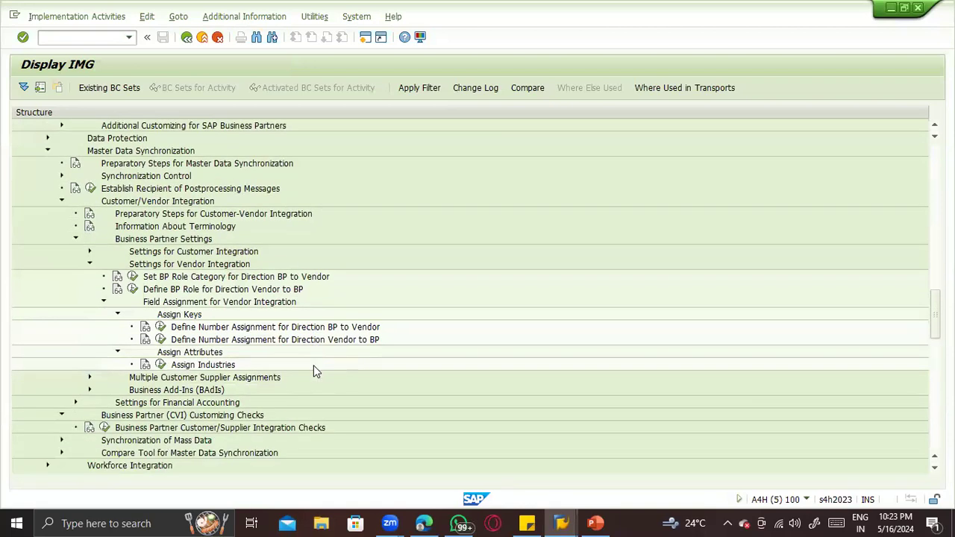
pyautogui.scroll(-2, 314, 366)
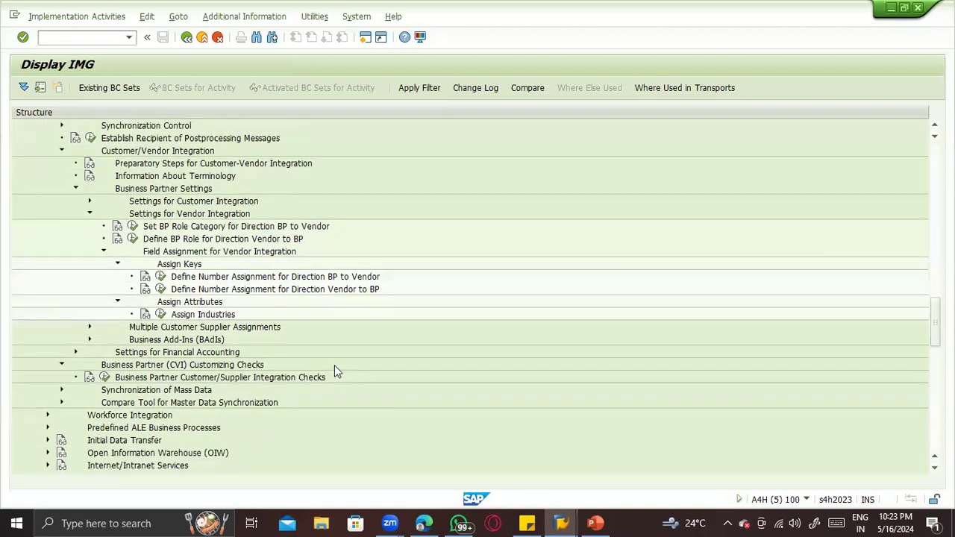
pyautogui.scroll(-1, 334, 370)
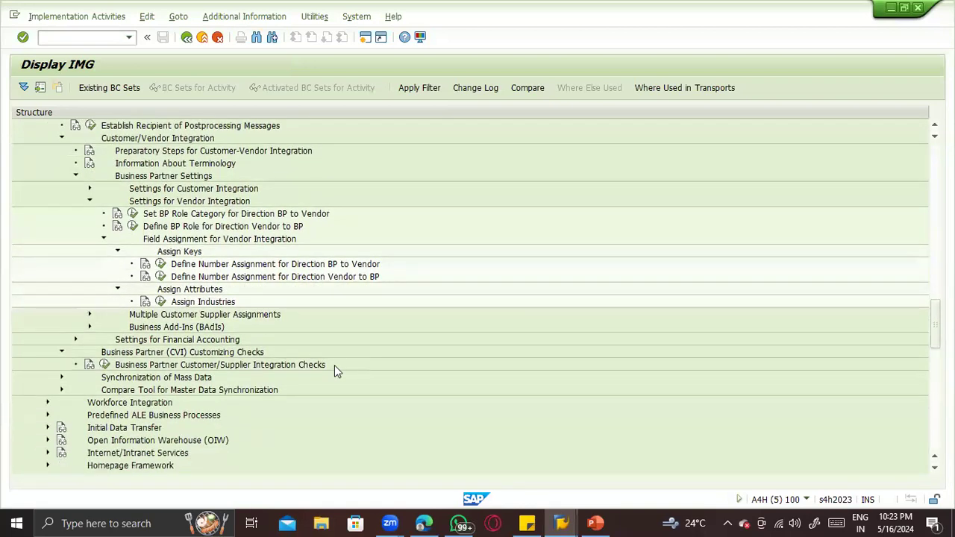
pyautogui.click(61, 391)
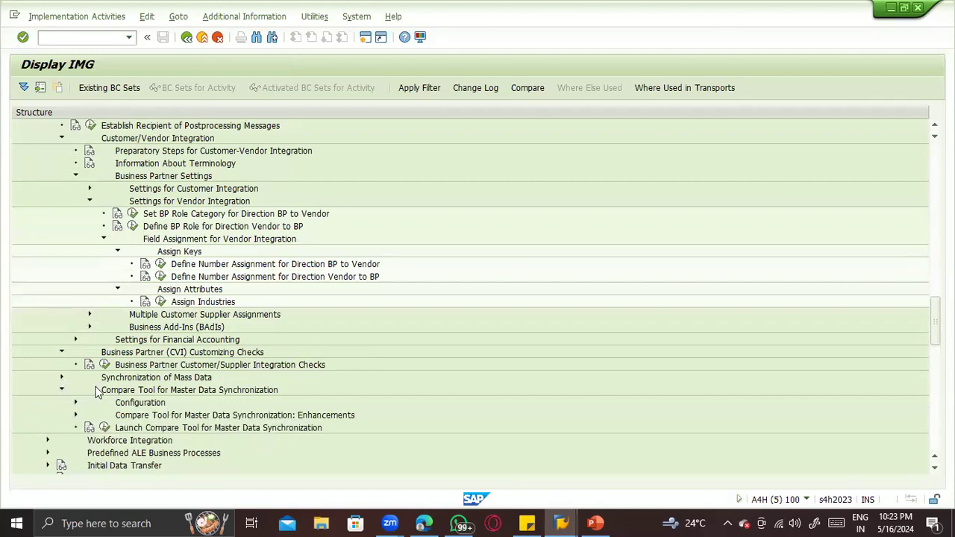
pyautogui.scroll(2, 95, 390)
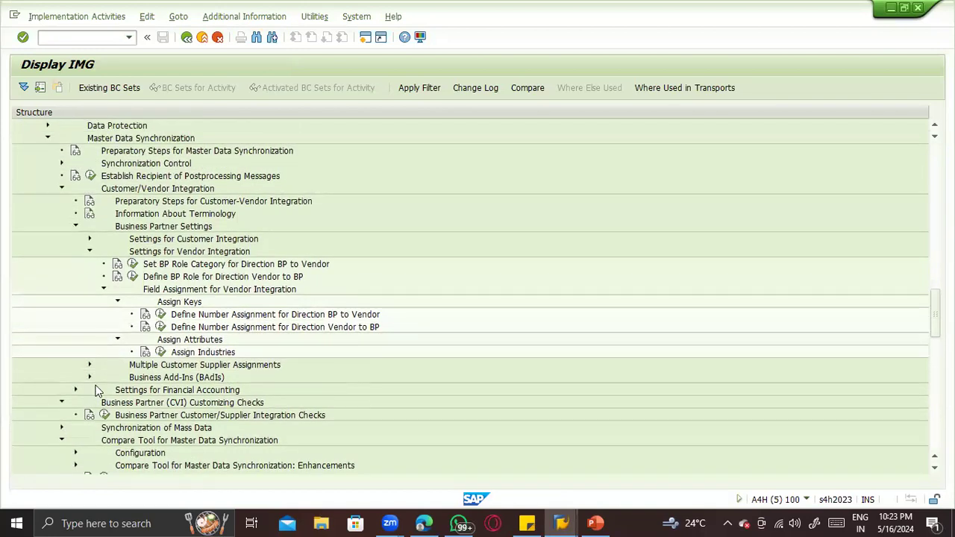
pyautogui.click(89, 240)
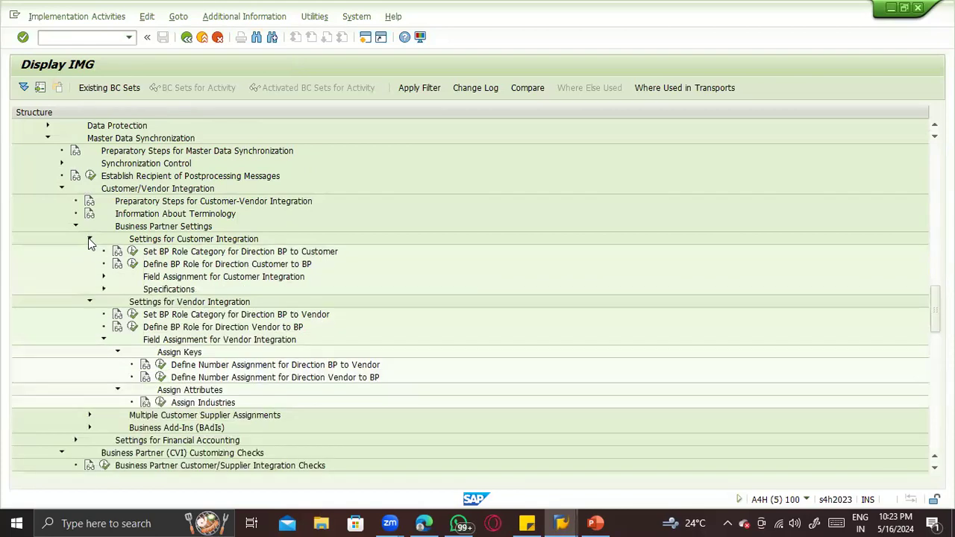